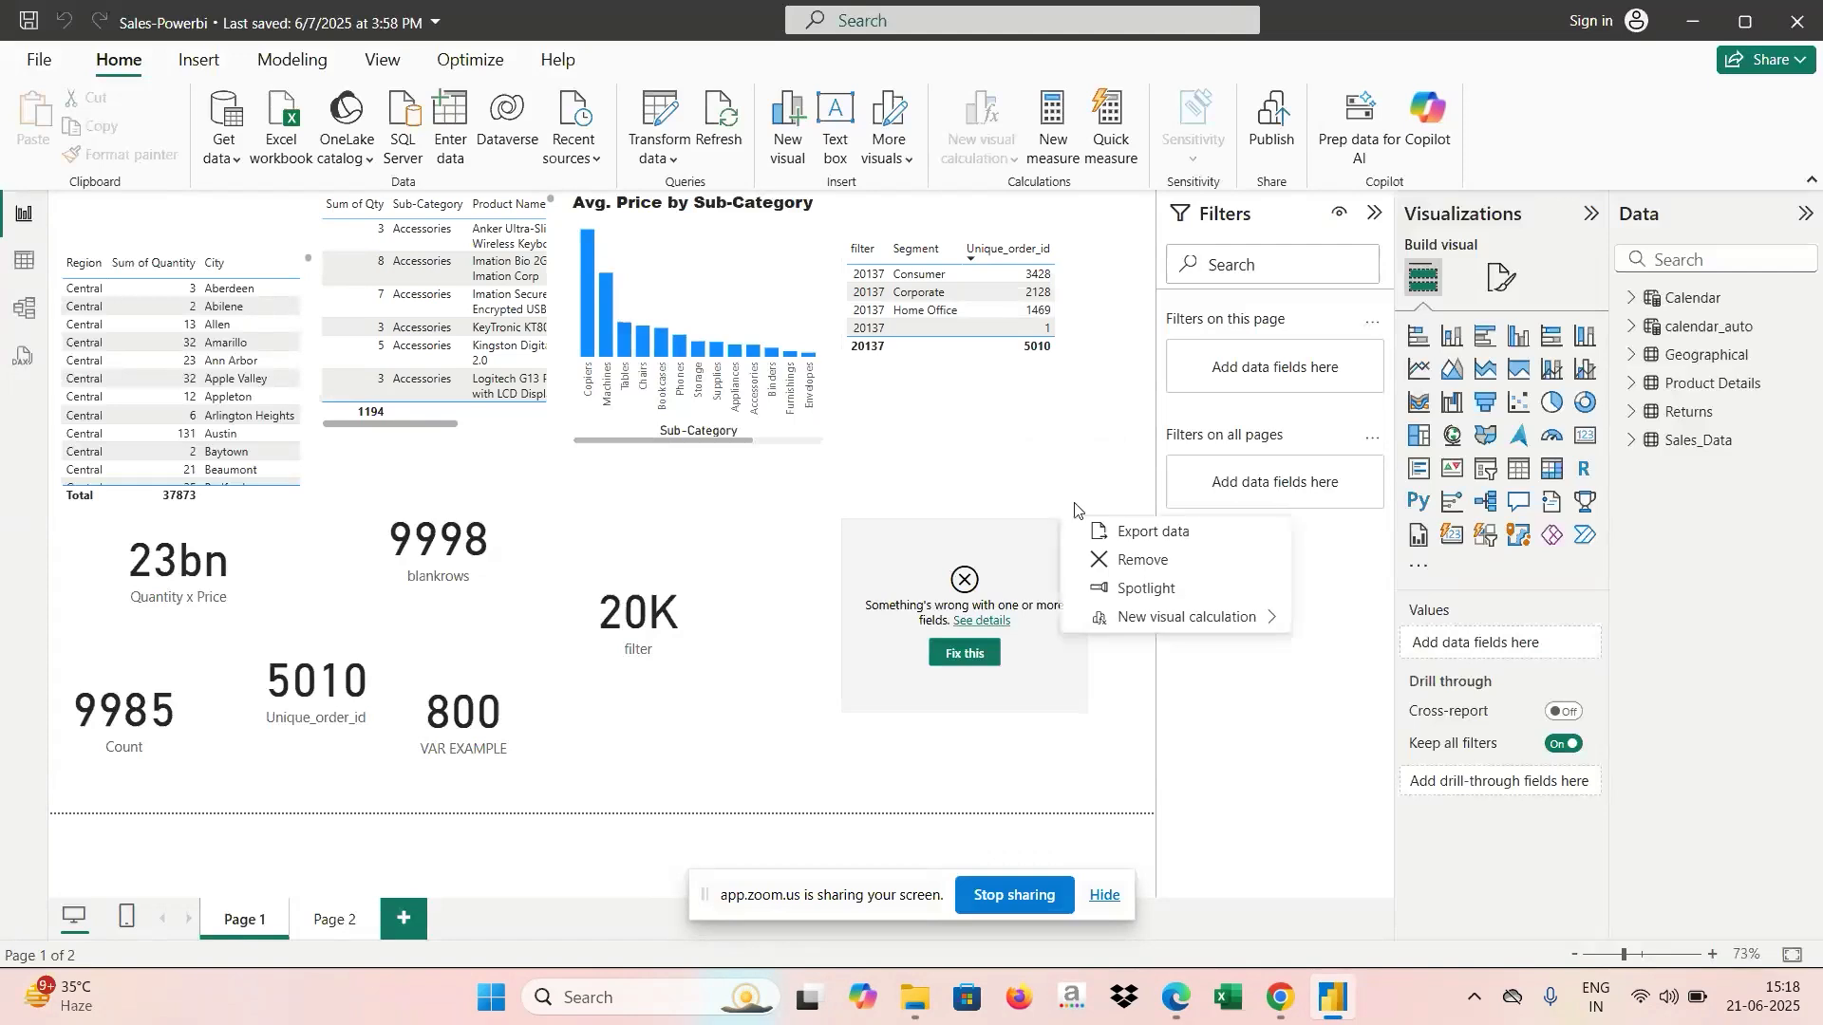
Remove the broken visual from Page 1 and add a slicer using the Region field of the Geographical table.
{"action": "left_click", "coordinate": [1105, 563]}
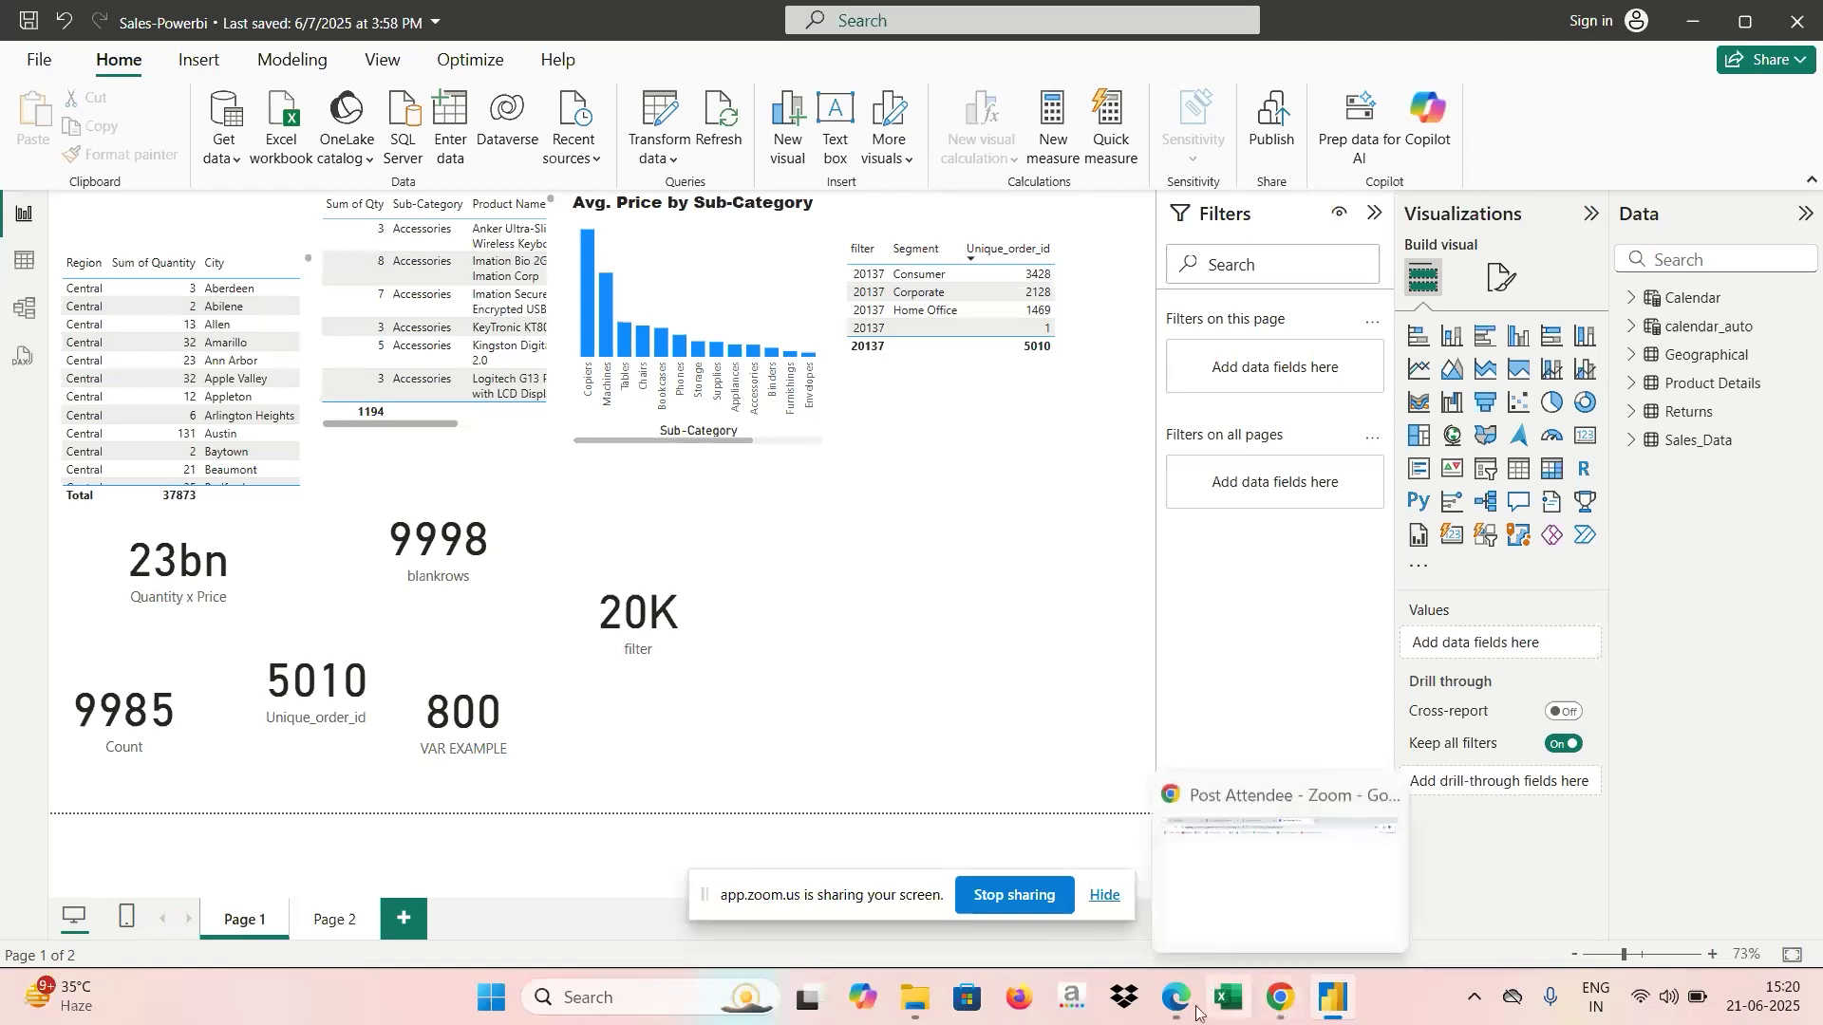
{"action": "mouse_move", "coordinate": [1176, 1012]}
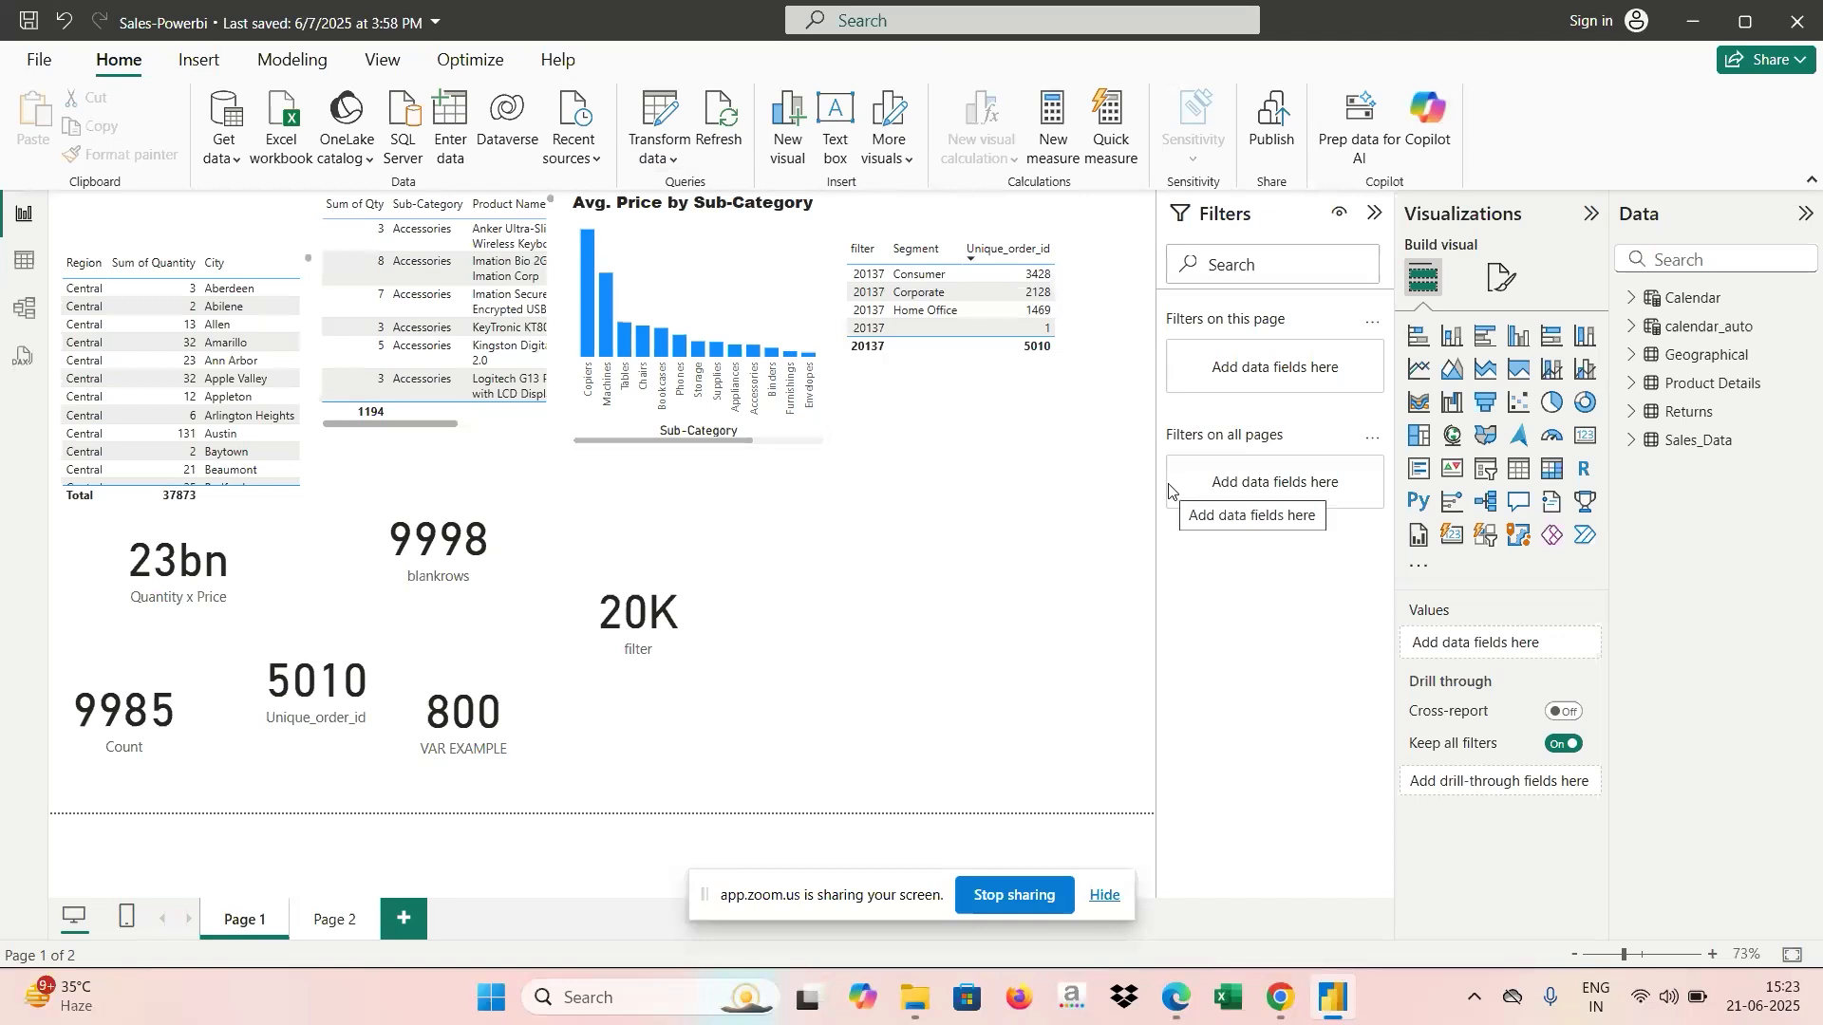
{"action": "left_click", "coordinate": [1487, 477]}
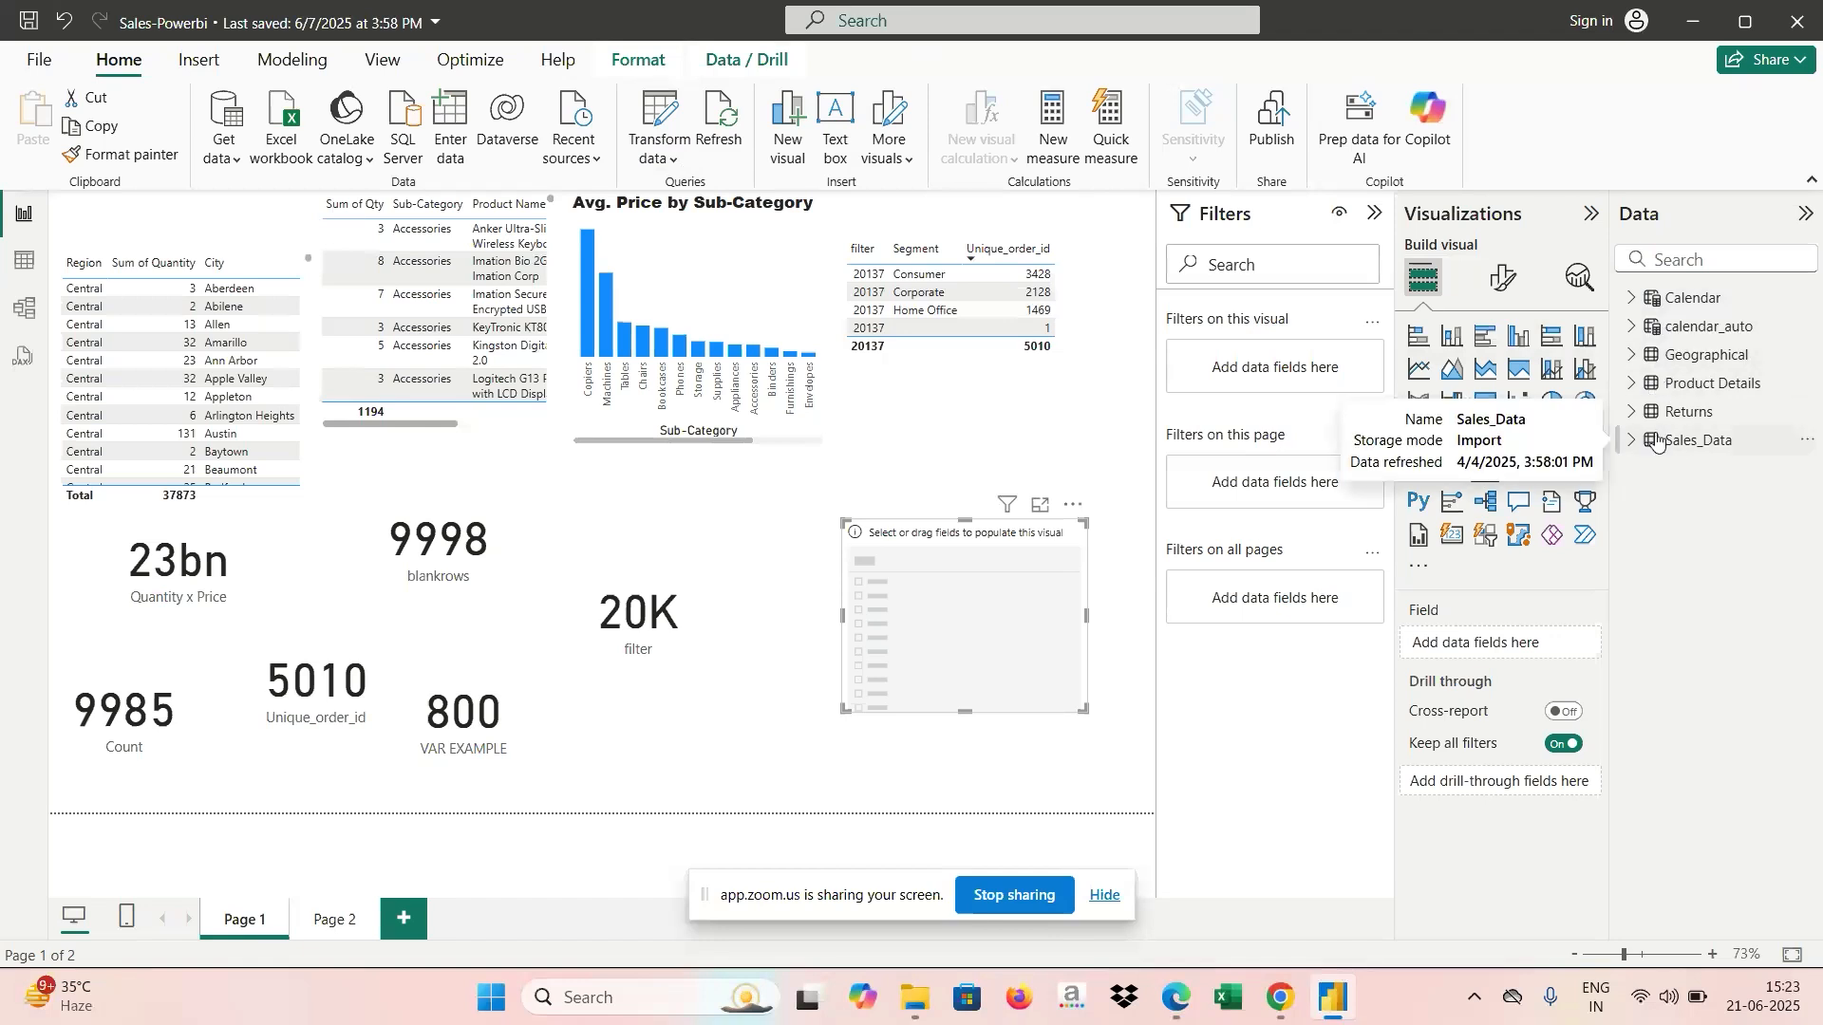
{"action": "left_click", "coordinate": [1632, 357]}
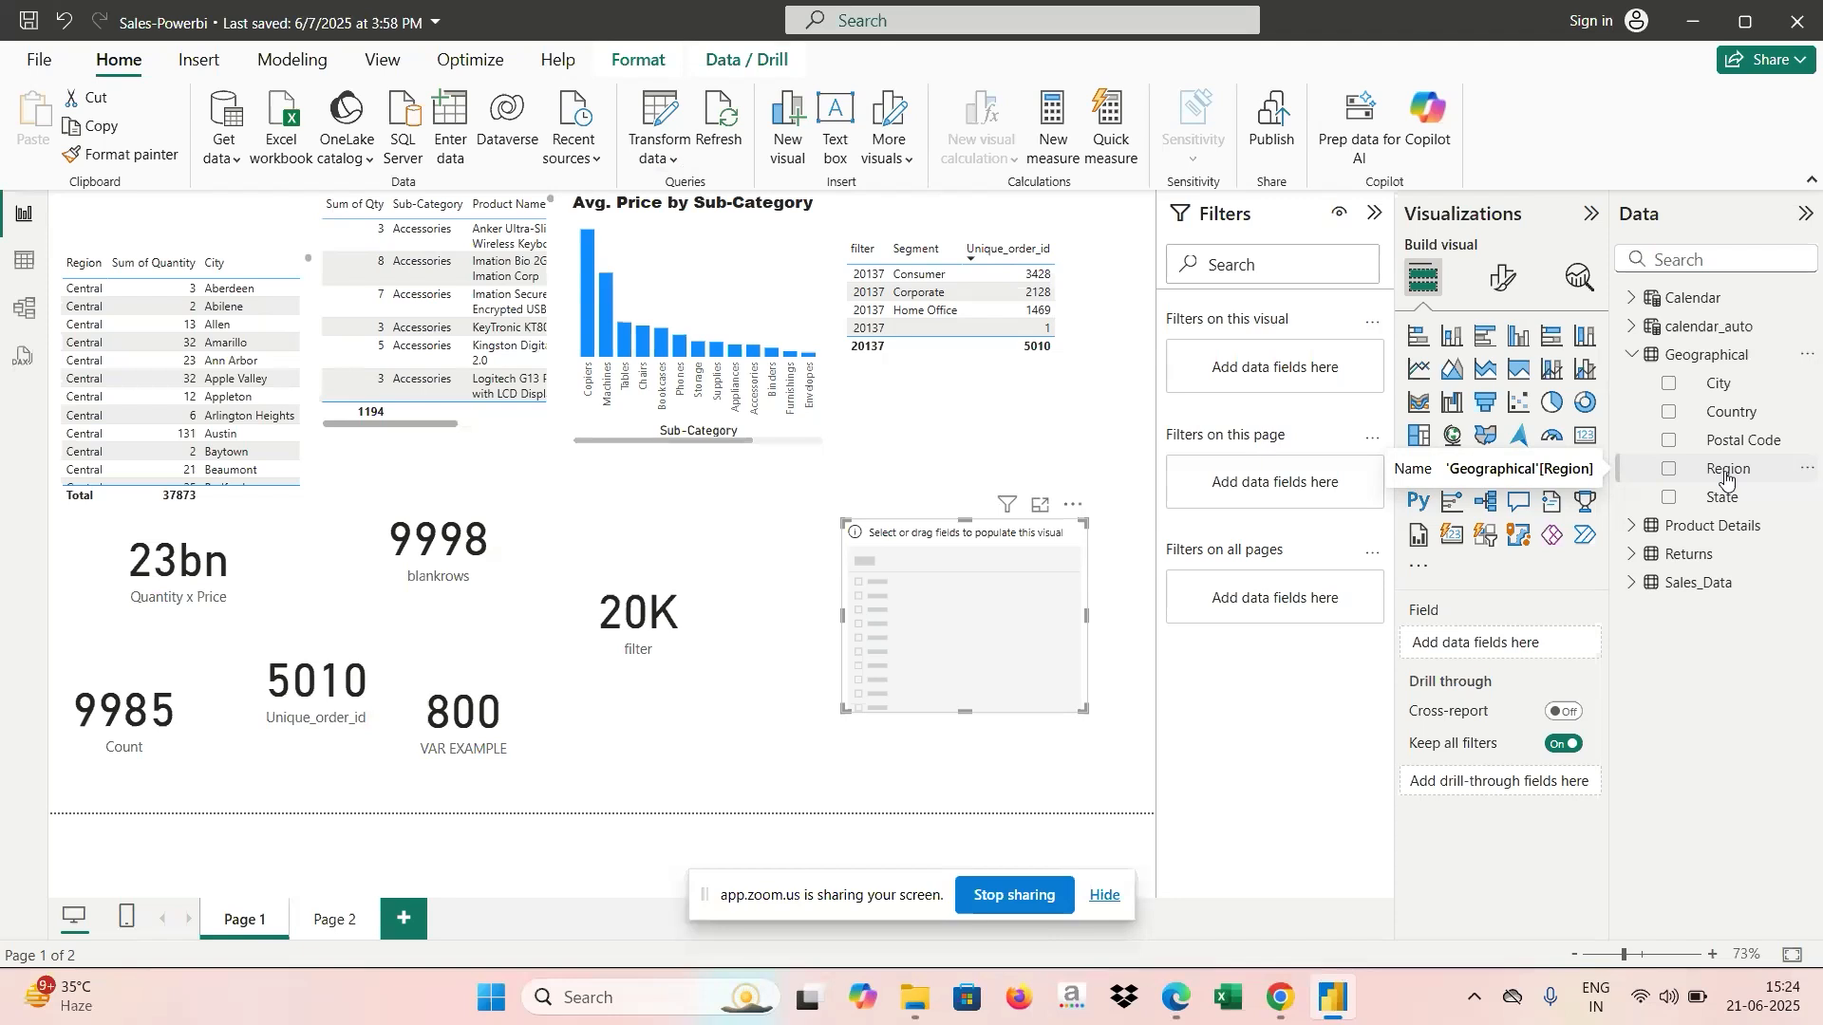
{"action": "left_click_drag", "start_coordinate": [1727, 480], "coordinate": [1493, 646]}
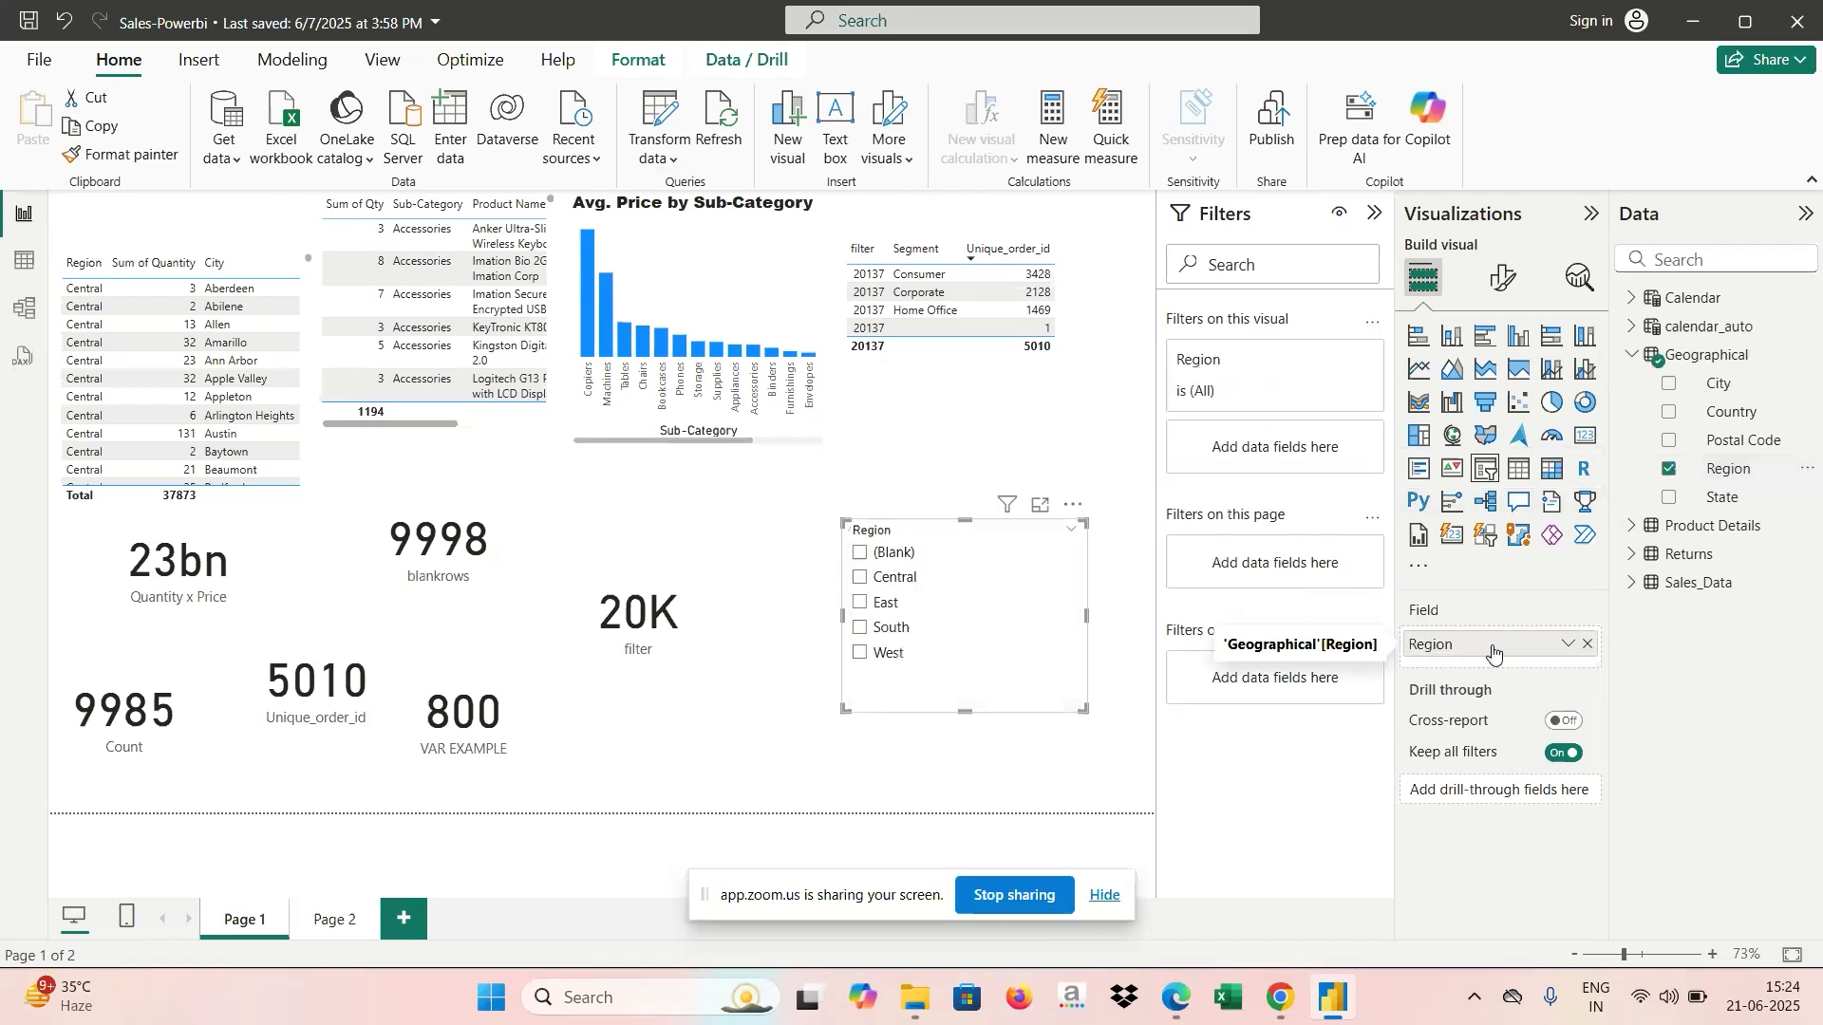
Test the Region slicer by filtering the page to Central, South and West one at a time.
{"action": "left_click", "coordinate": [859, 579]}
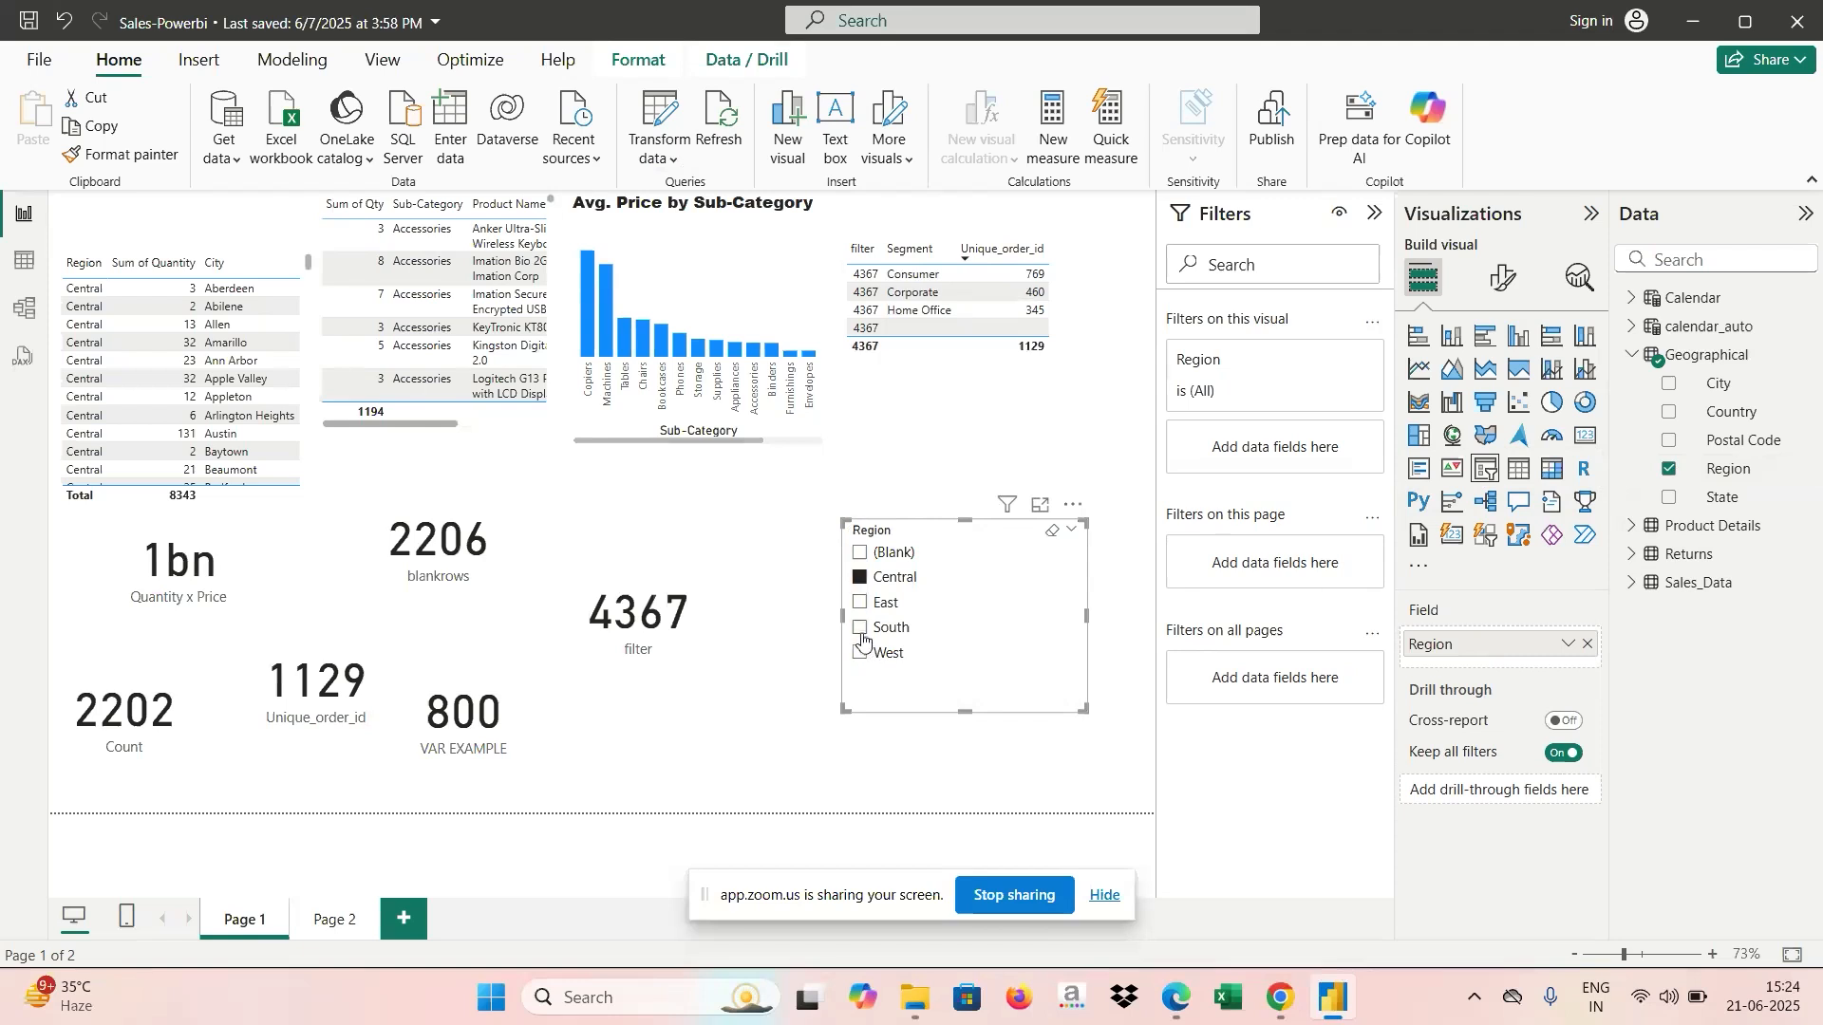
{"action": "left_click", "coordinate": [861, 629]}
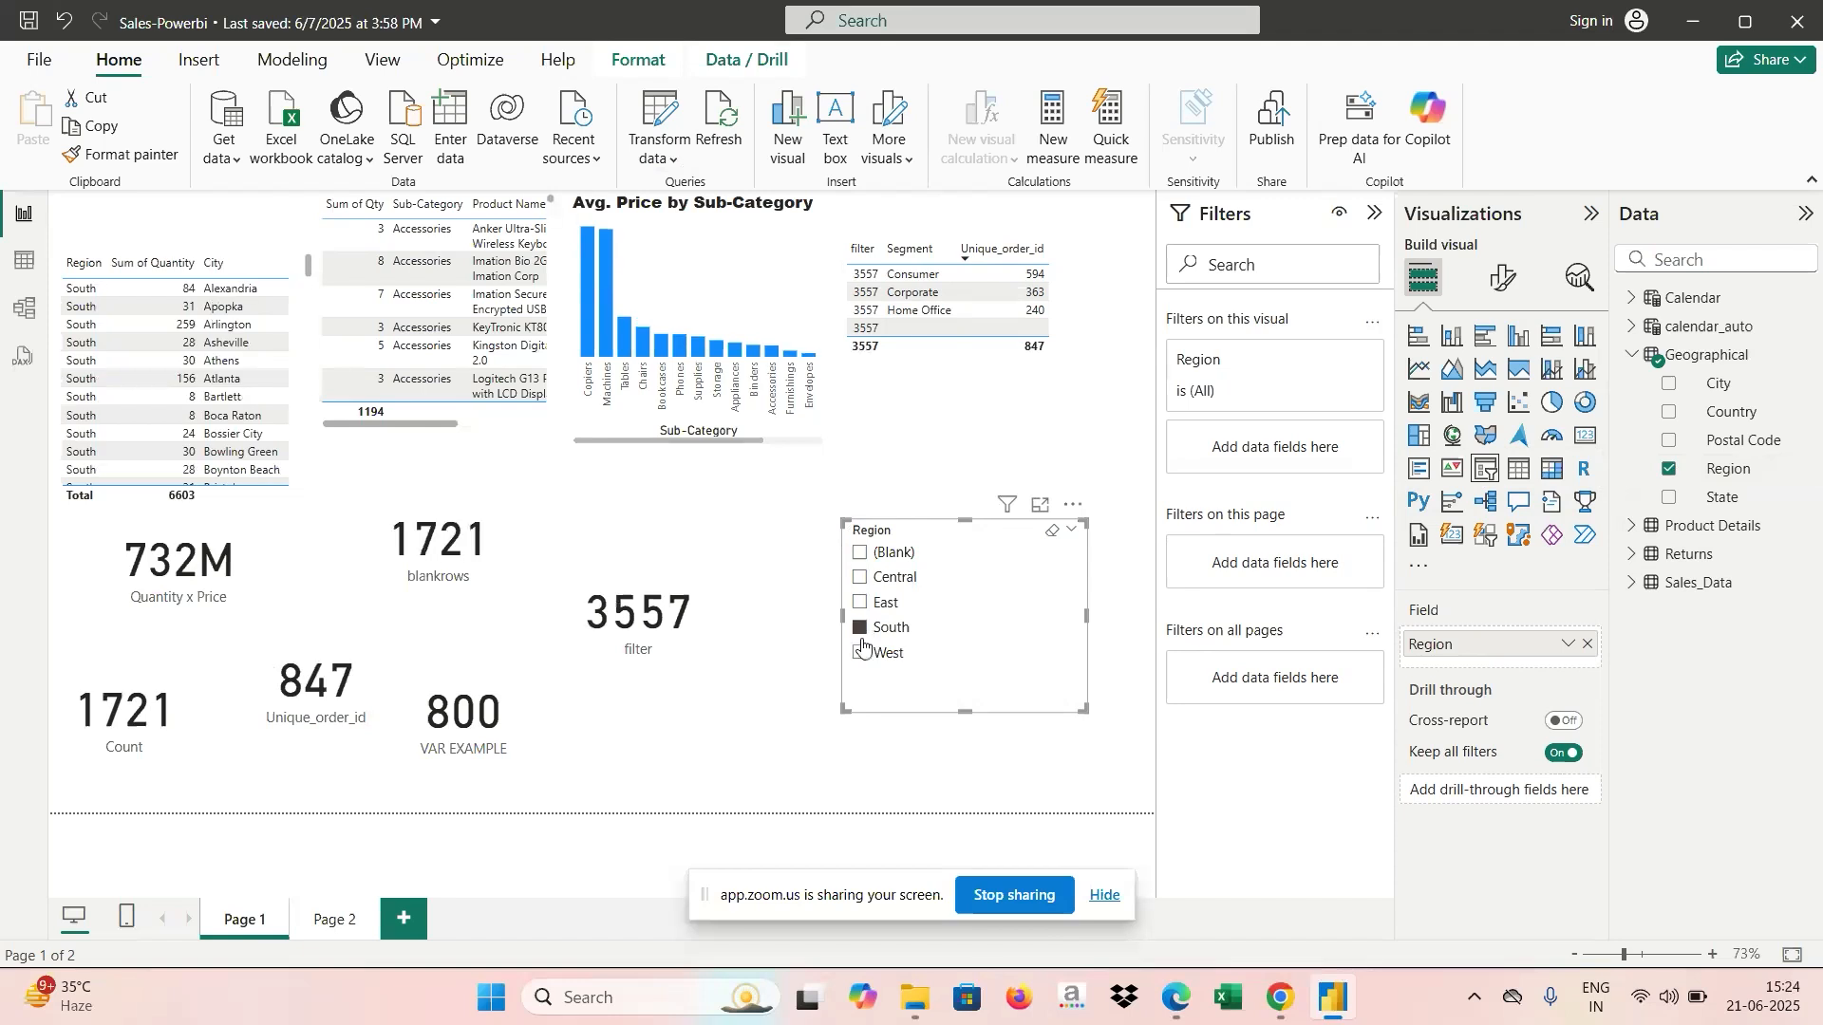
{"action": "left_click", "coordinate": [861, 653]}
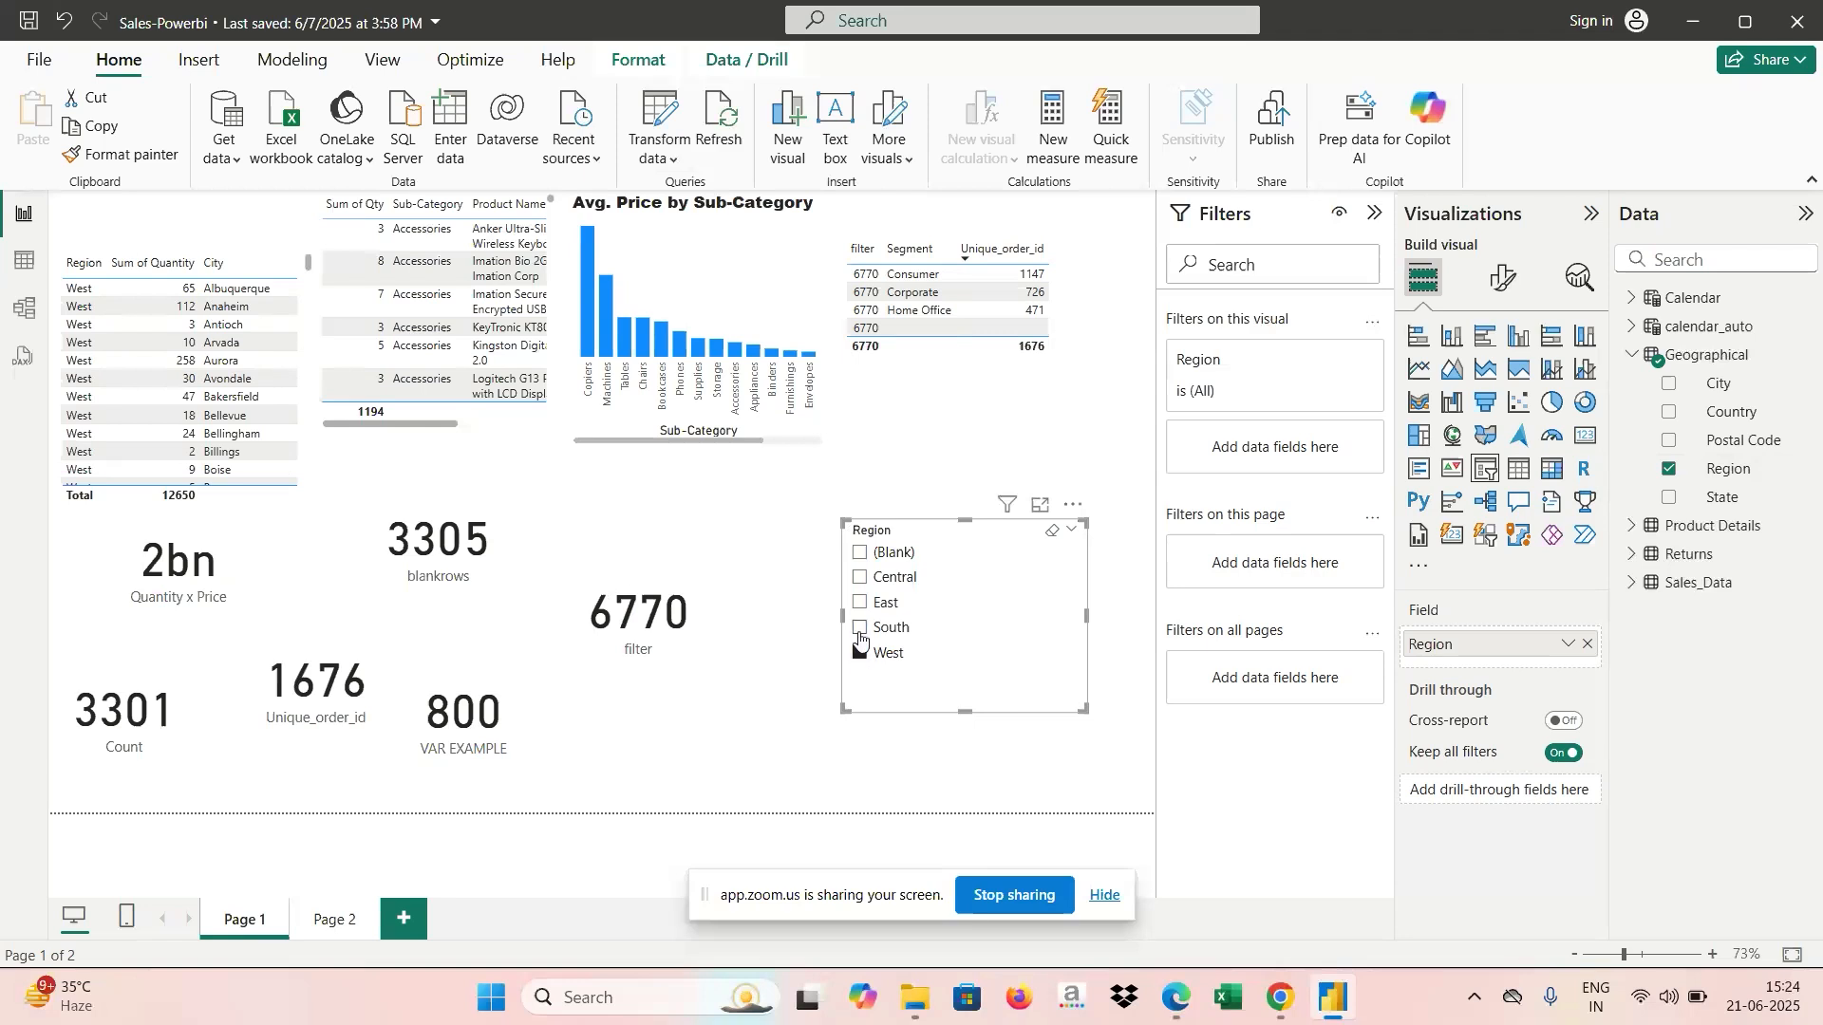
{"action": "left_click", "coordinate": [861, 630]}
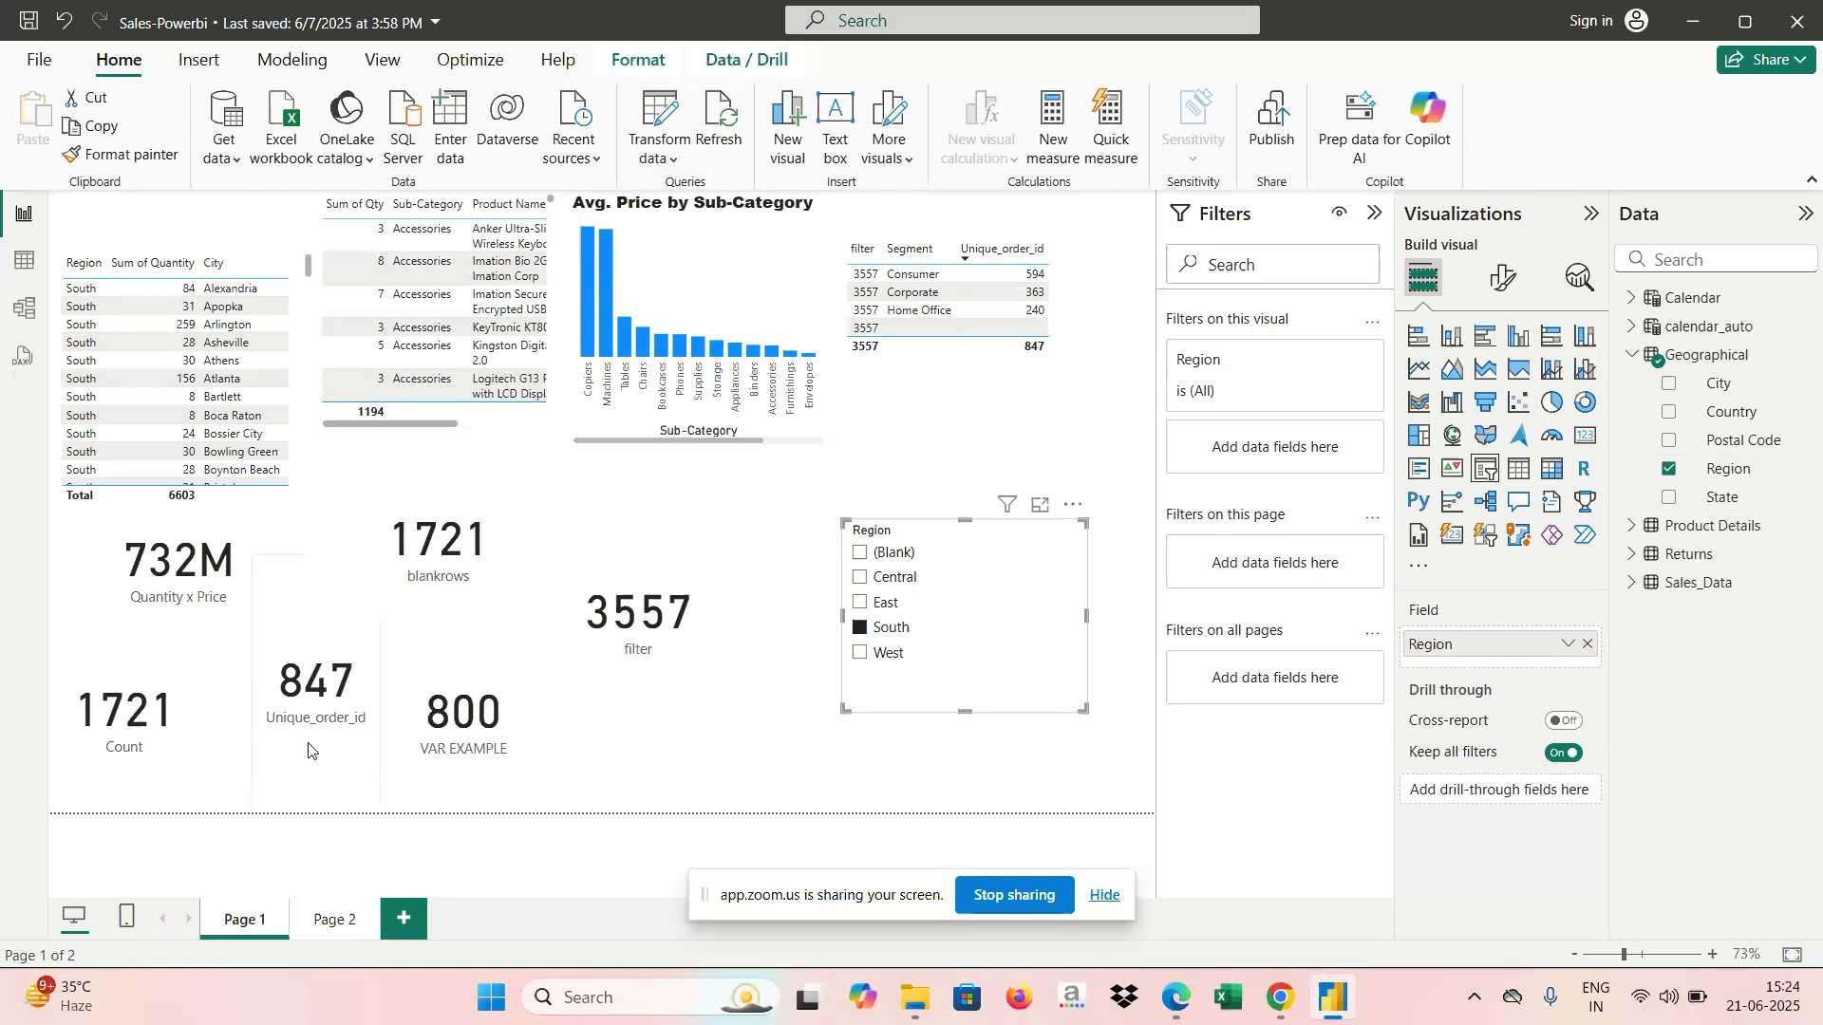
{"action": "left_click", "coordinate": [862, 656]}
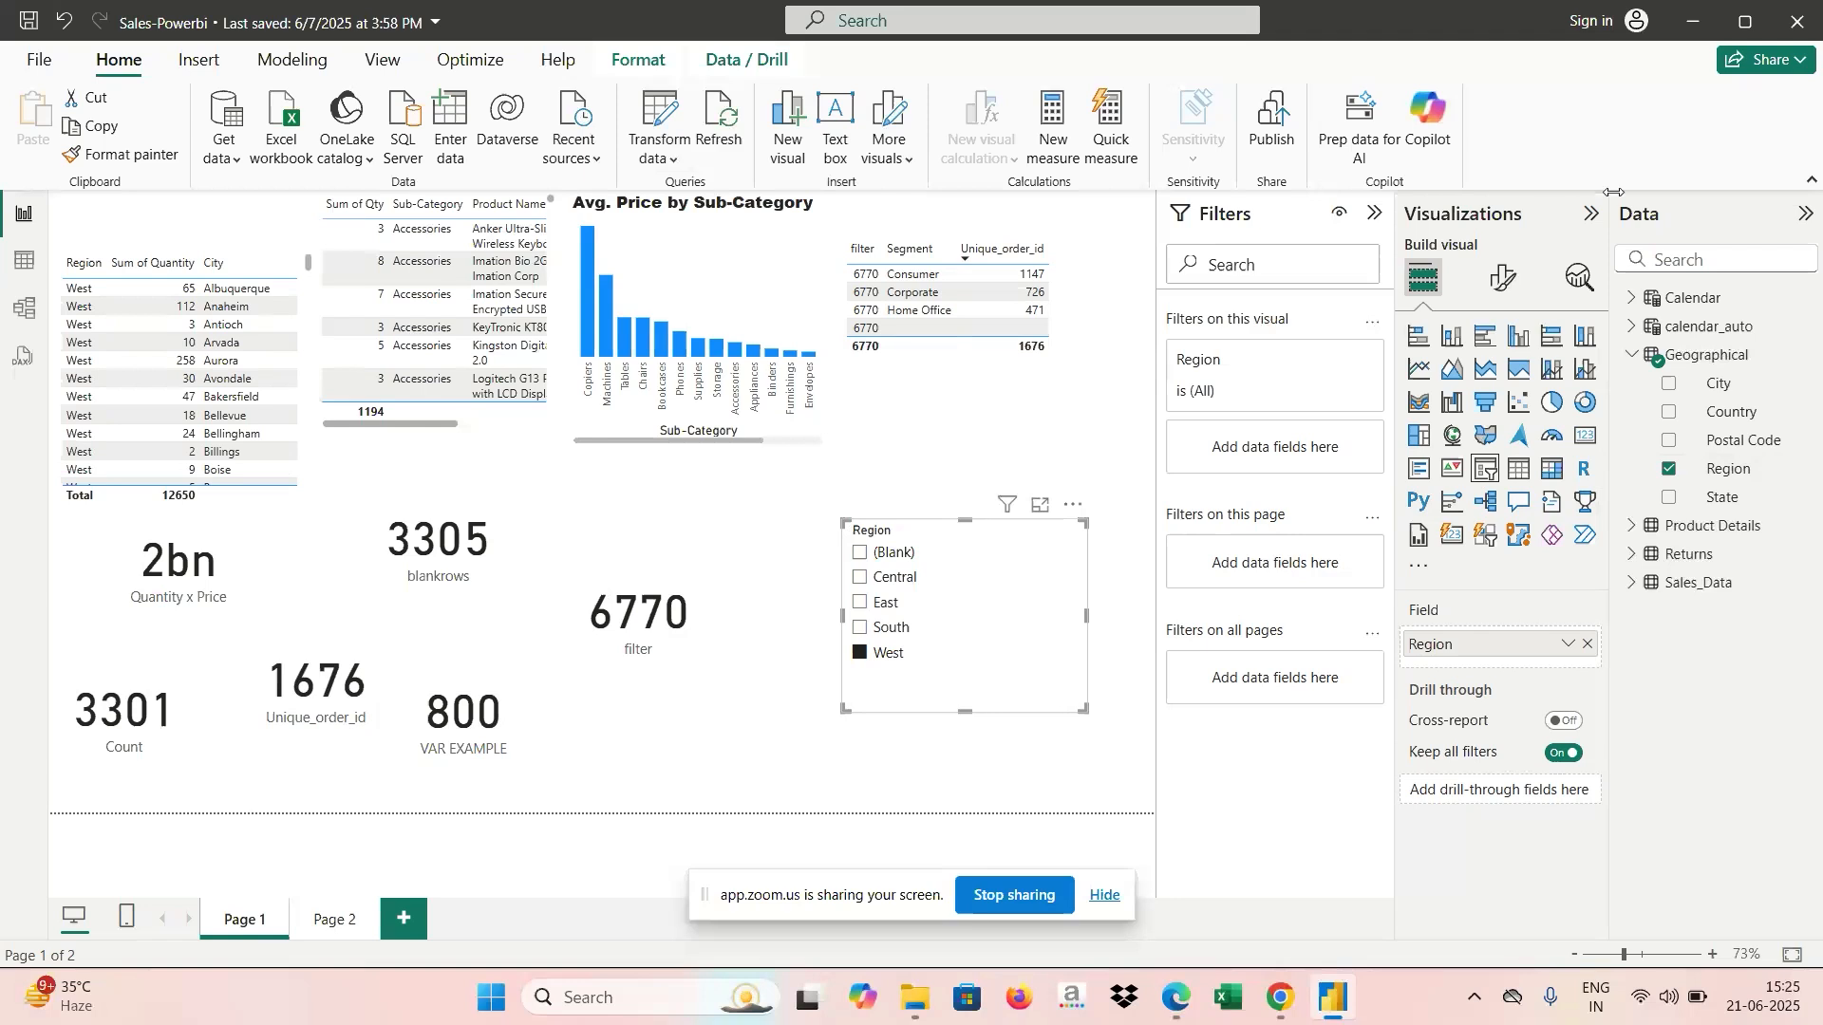
Cross-filter the page by the Accessories row with quantity 8 in the product table, and select the Quantity x Price card.
{"action": "left_click", "coordinate": [1508, 281]}
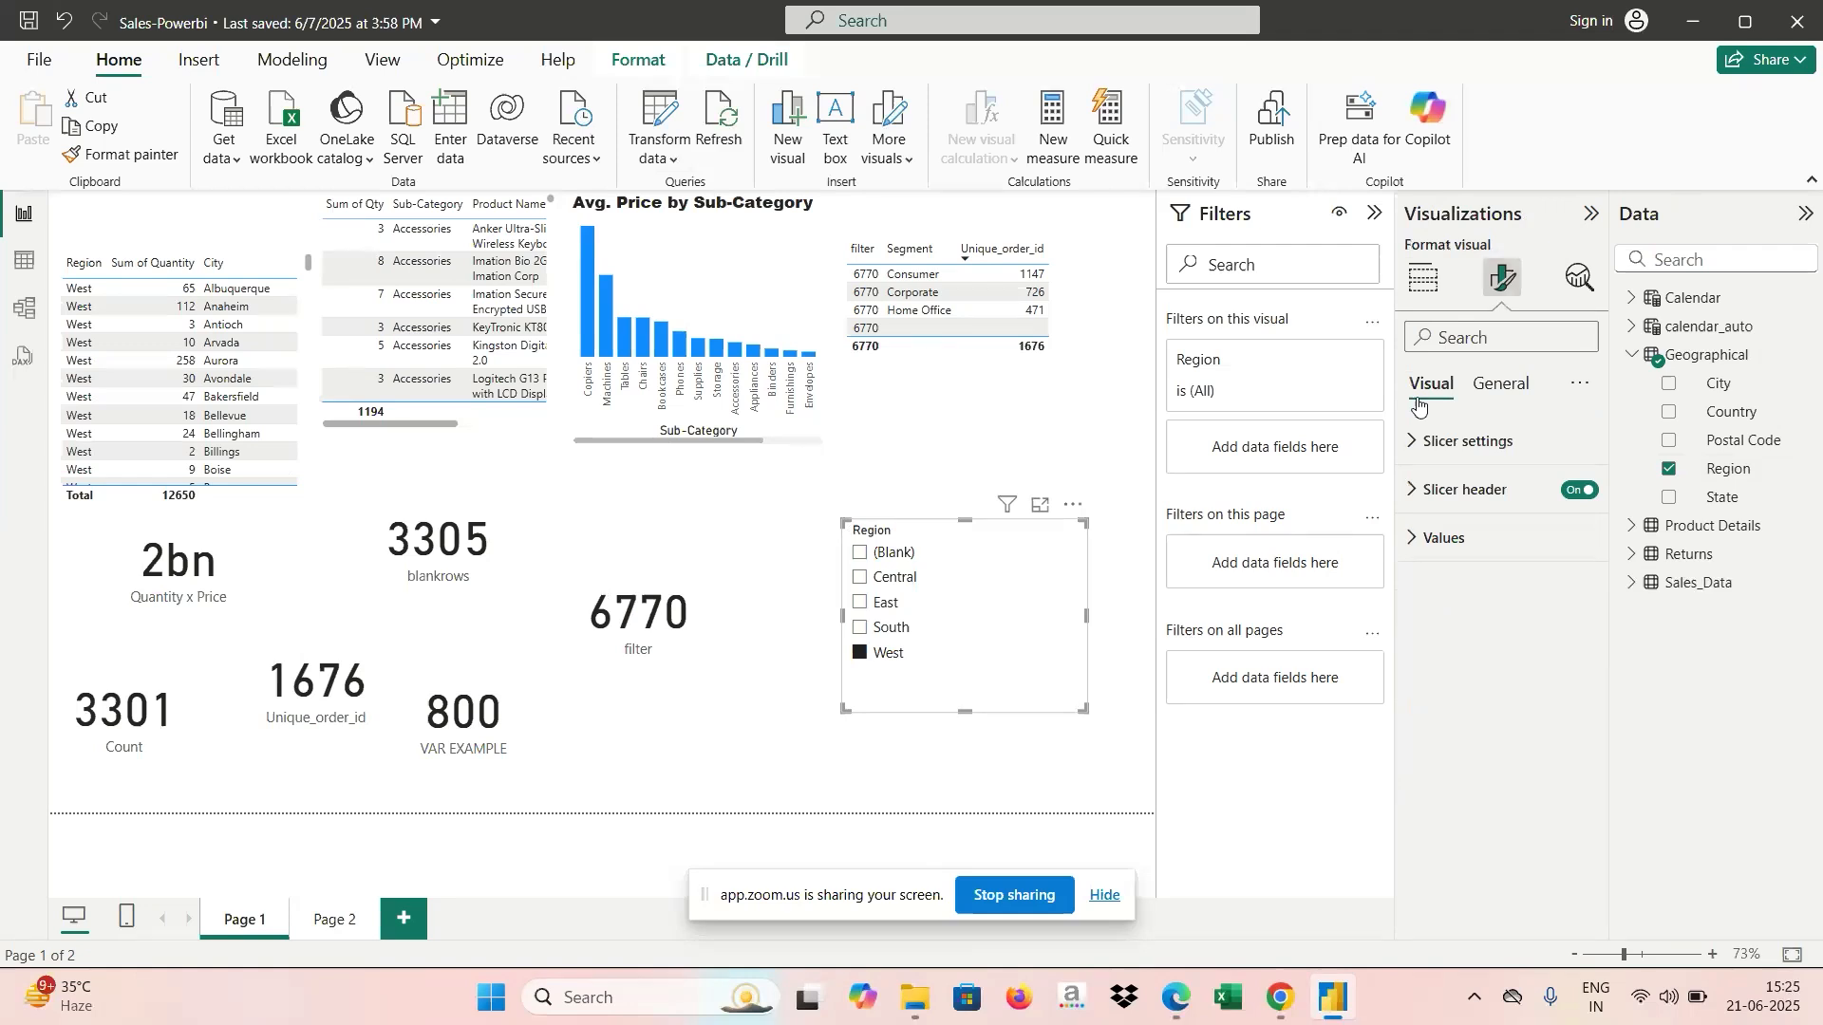
{"action": "left_click", "coordinate": [711, 344]}
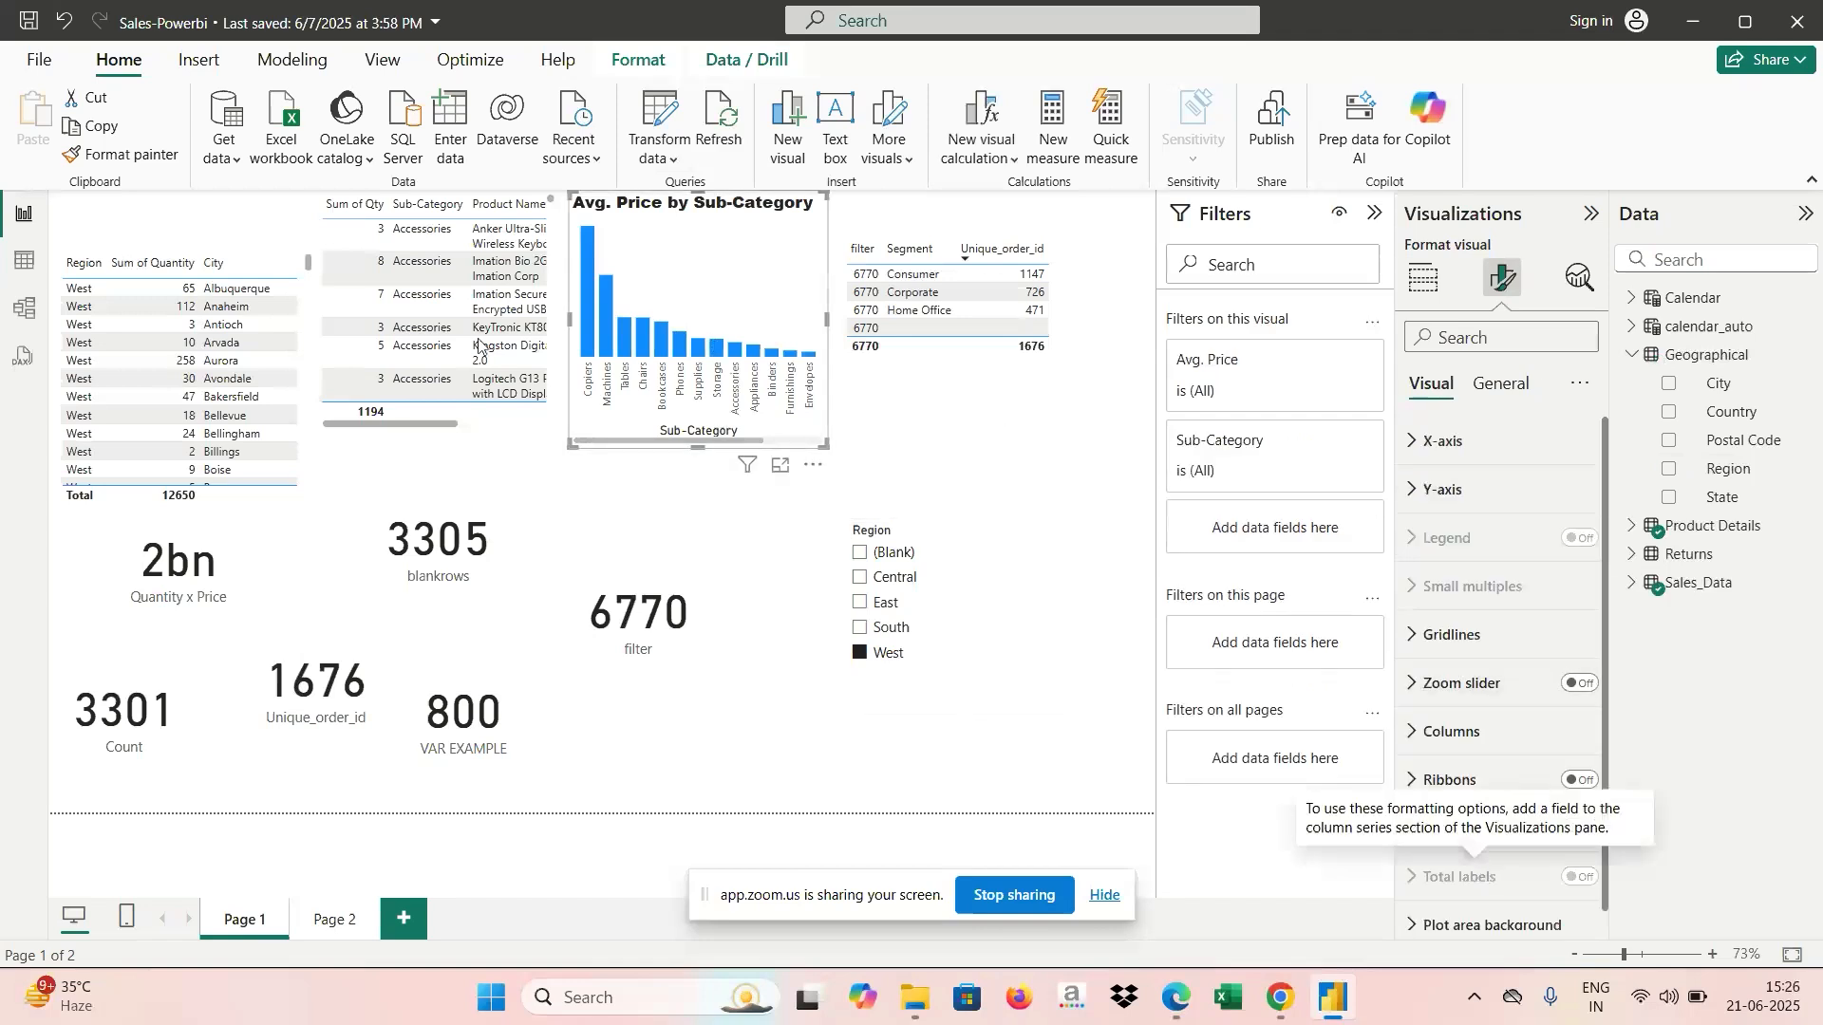
{"action": "left_click", "coordinate": [394, 277]}
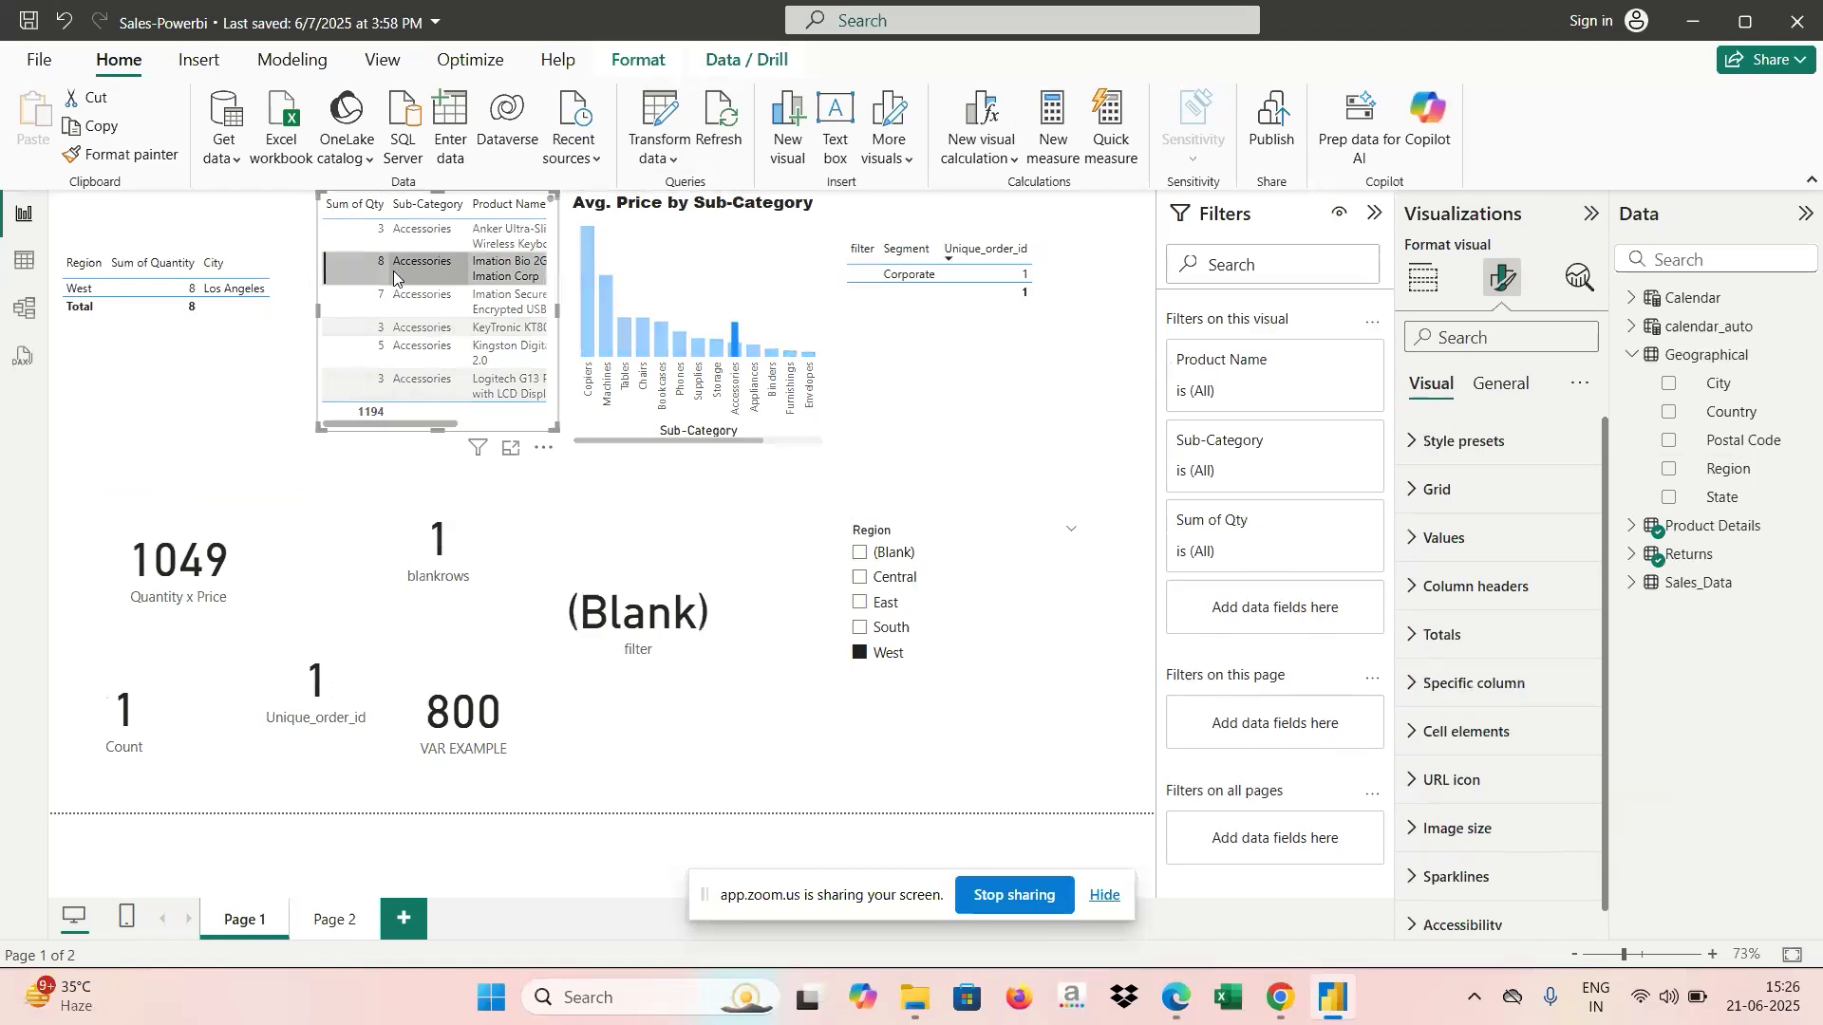
{"action": "left_click", "coordinate": [159, 586]}
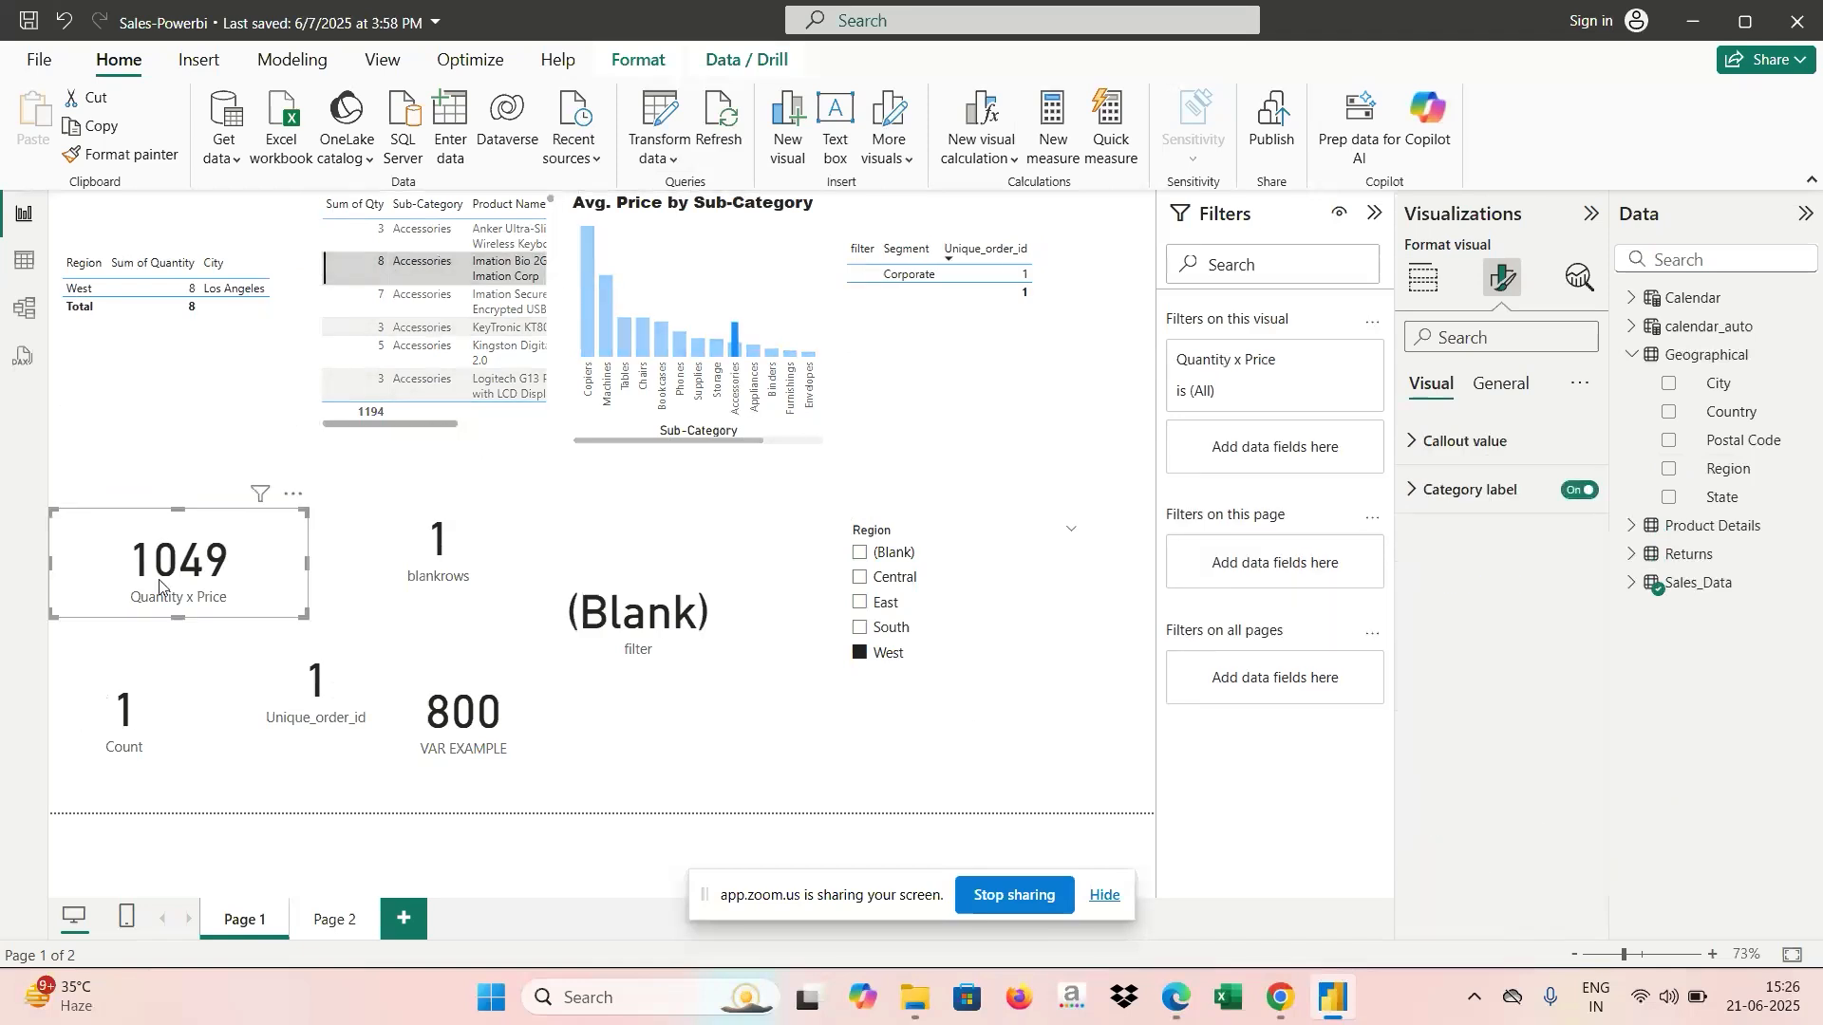
Review the Region slicer's style and selection options, and switch its selection through South and East to Central.
{"action": "left_click", "coordinate": [856, 628]}
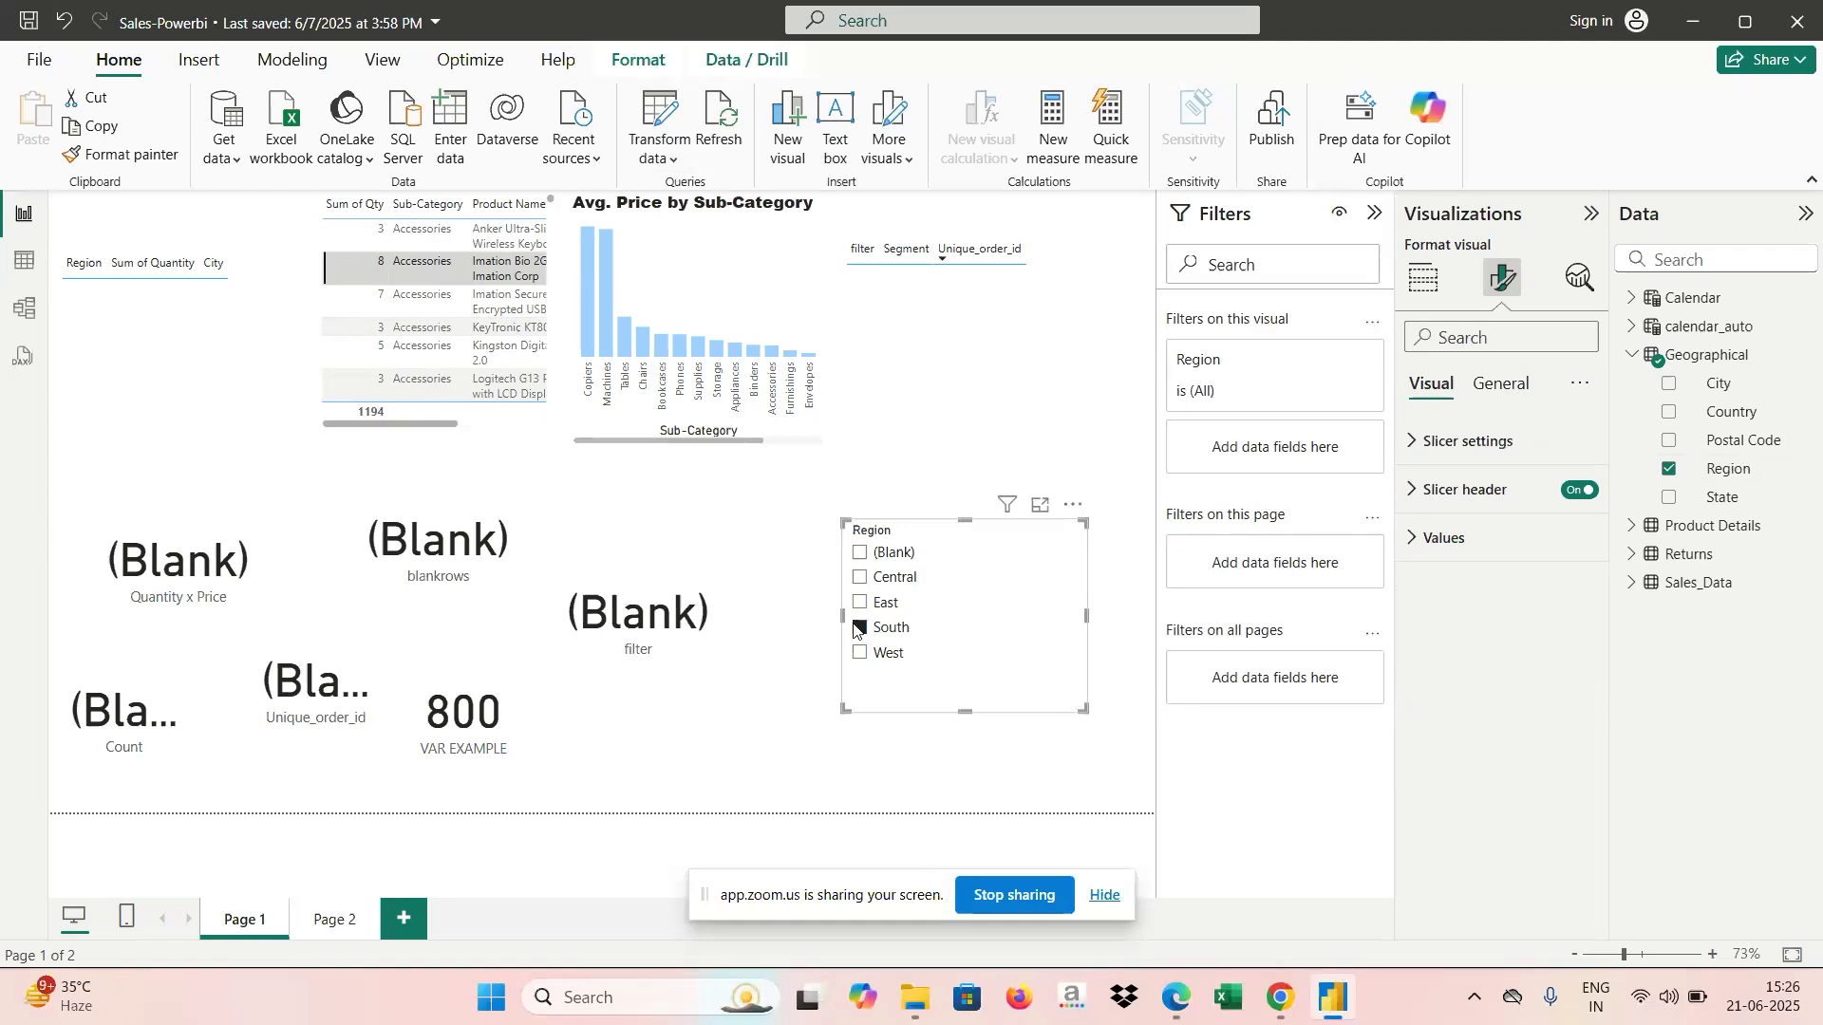
{"action": "left_click", "coordinate": [1409, 459]}
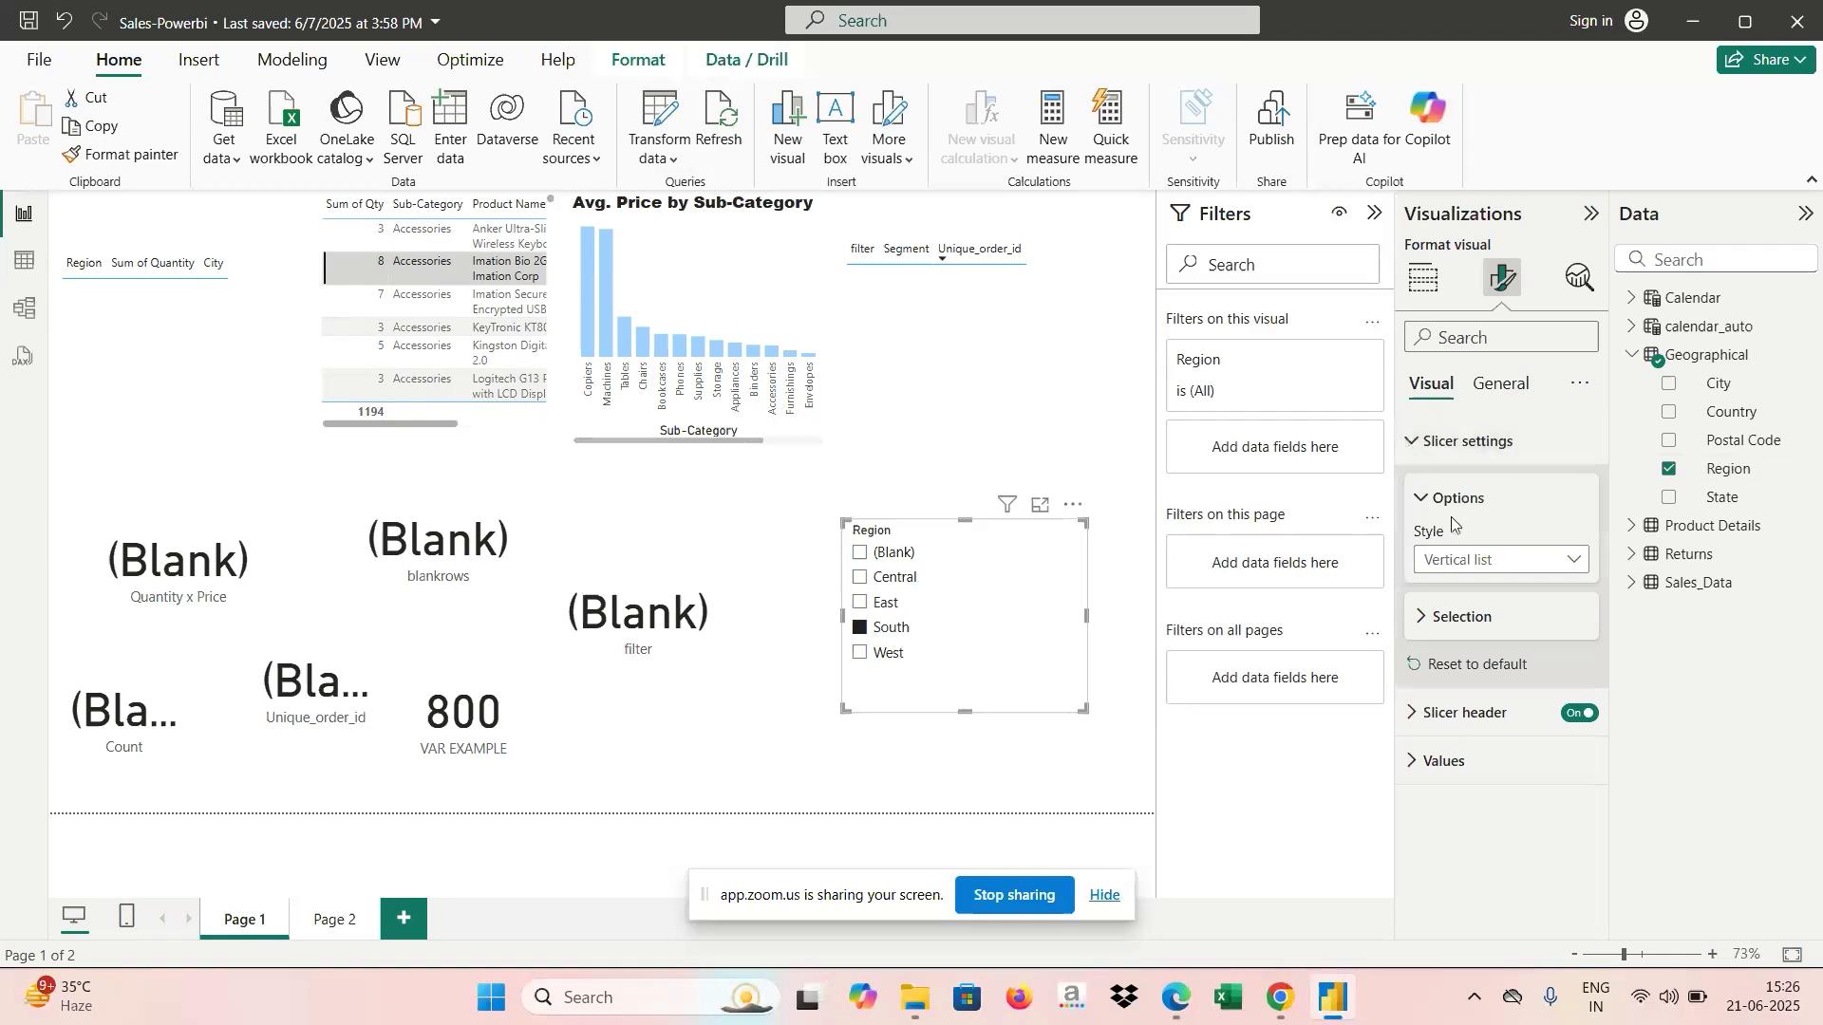
{"action": "left_click", "coordinate": [1421, 617]}
{"action": "left_click", "coordinate": [1571, 561]}
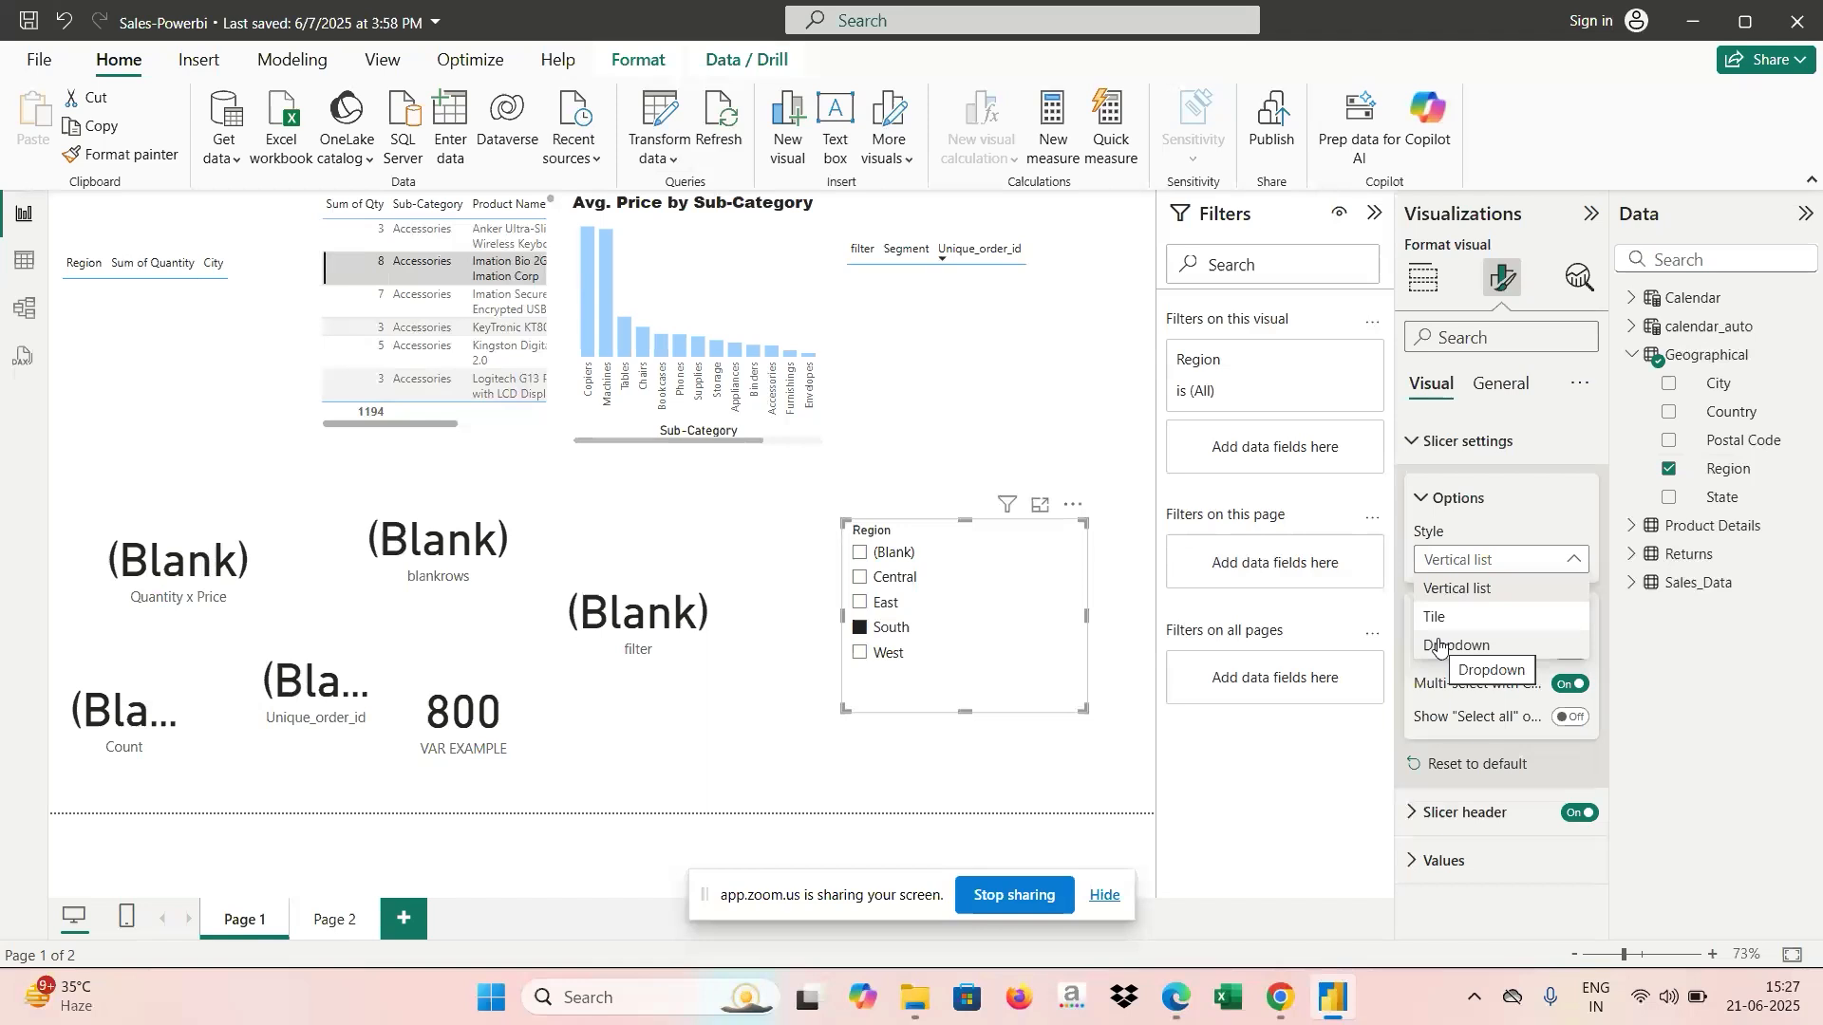
{"action": "left_click", "coordinate": [1572, 560]}
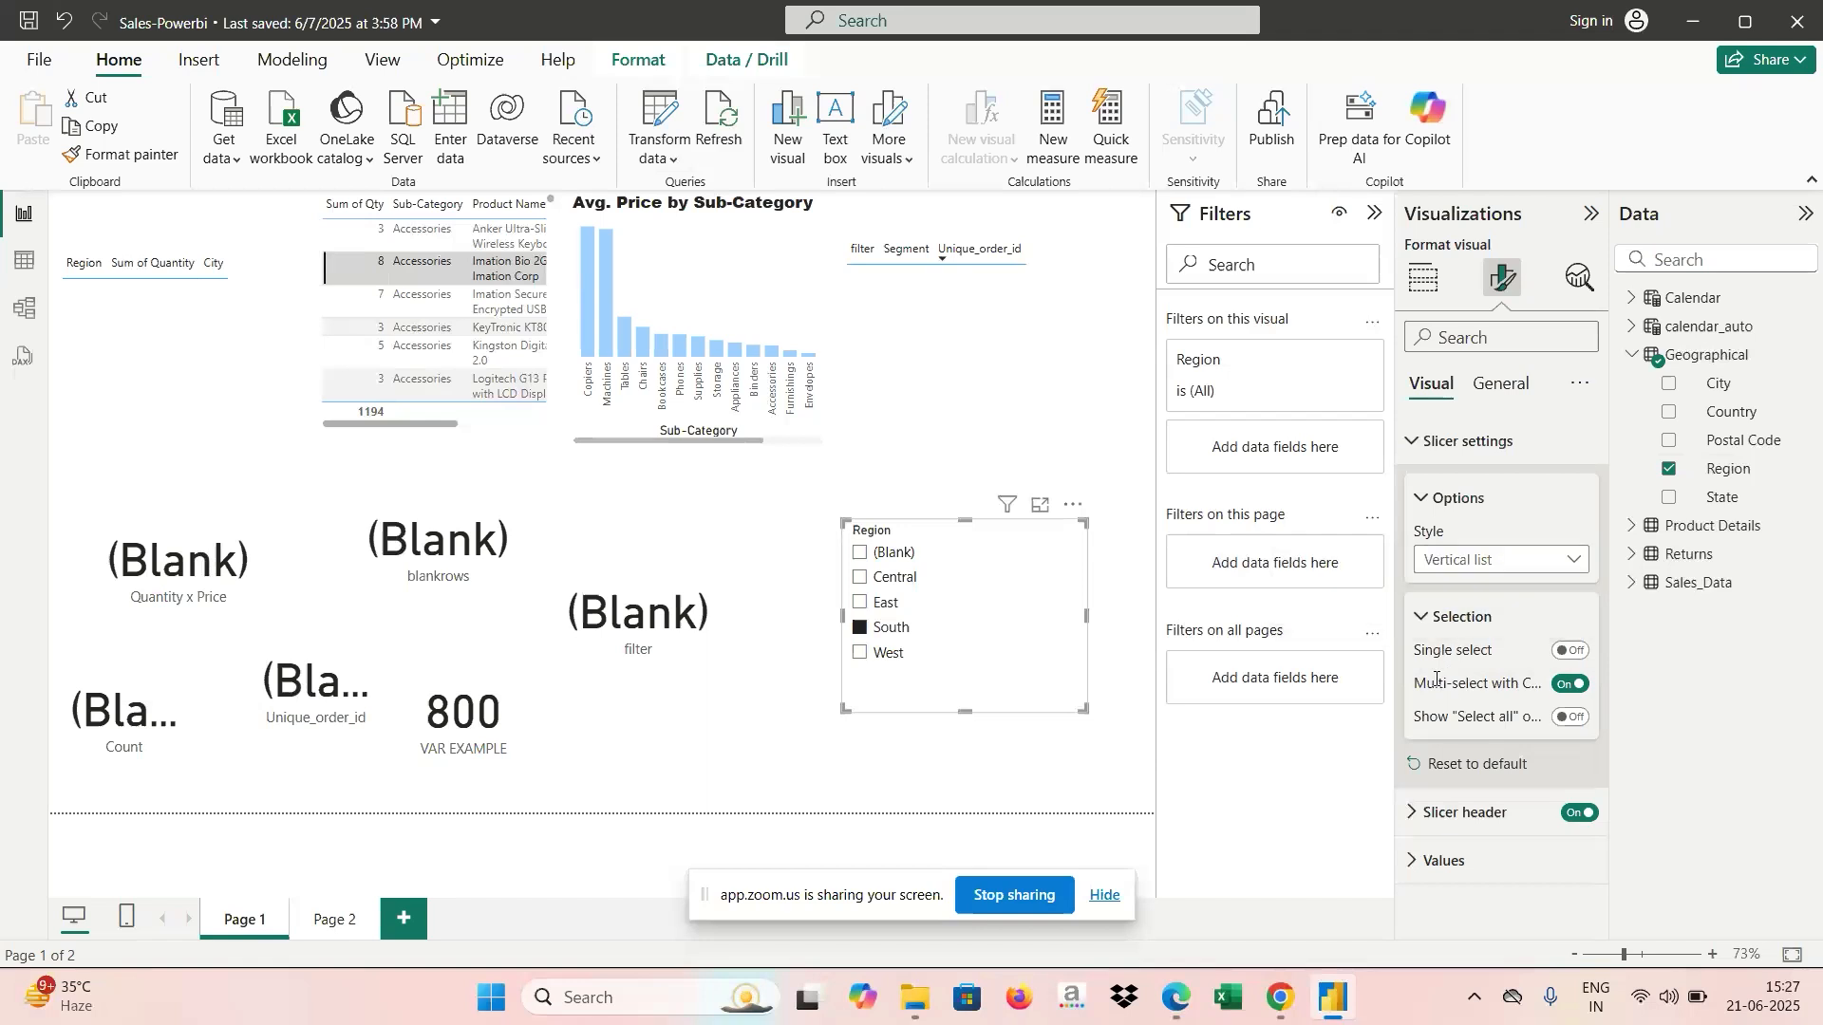
{"action": "left_click", "coordinate": [860, 605]}
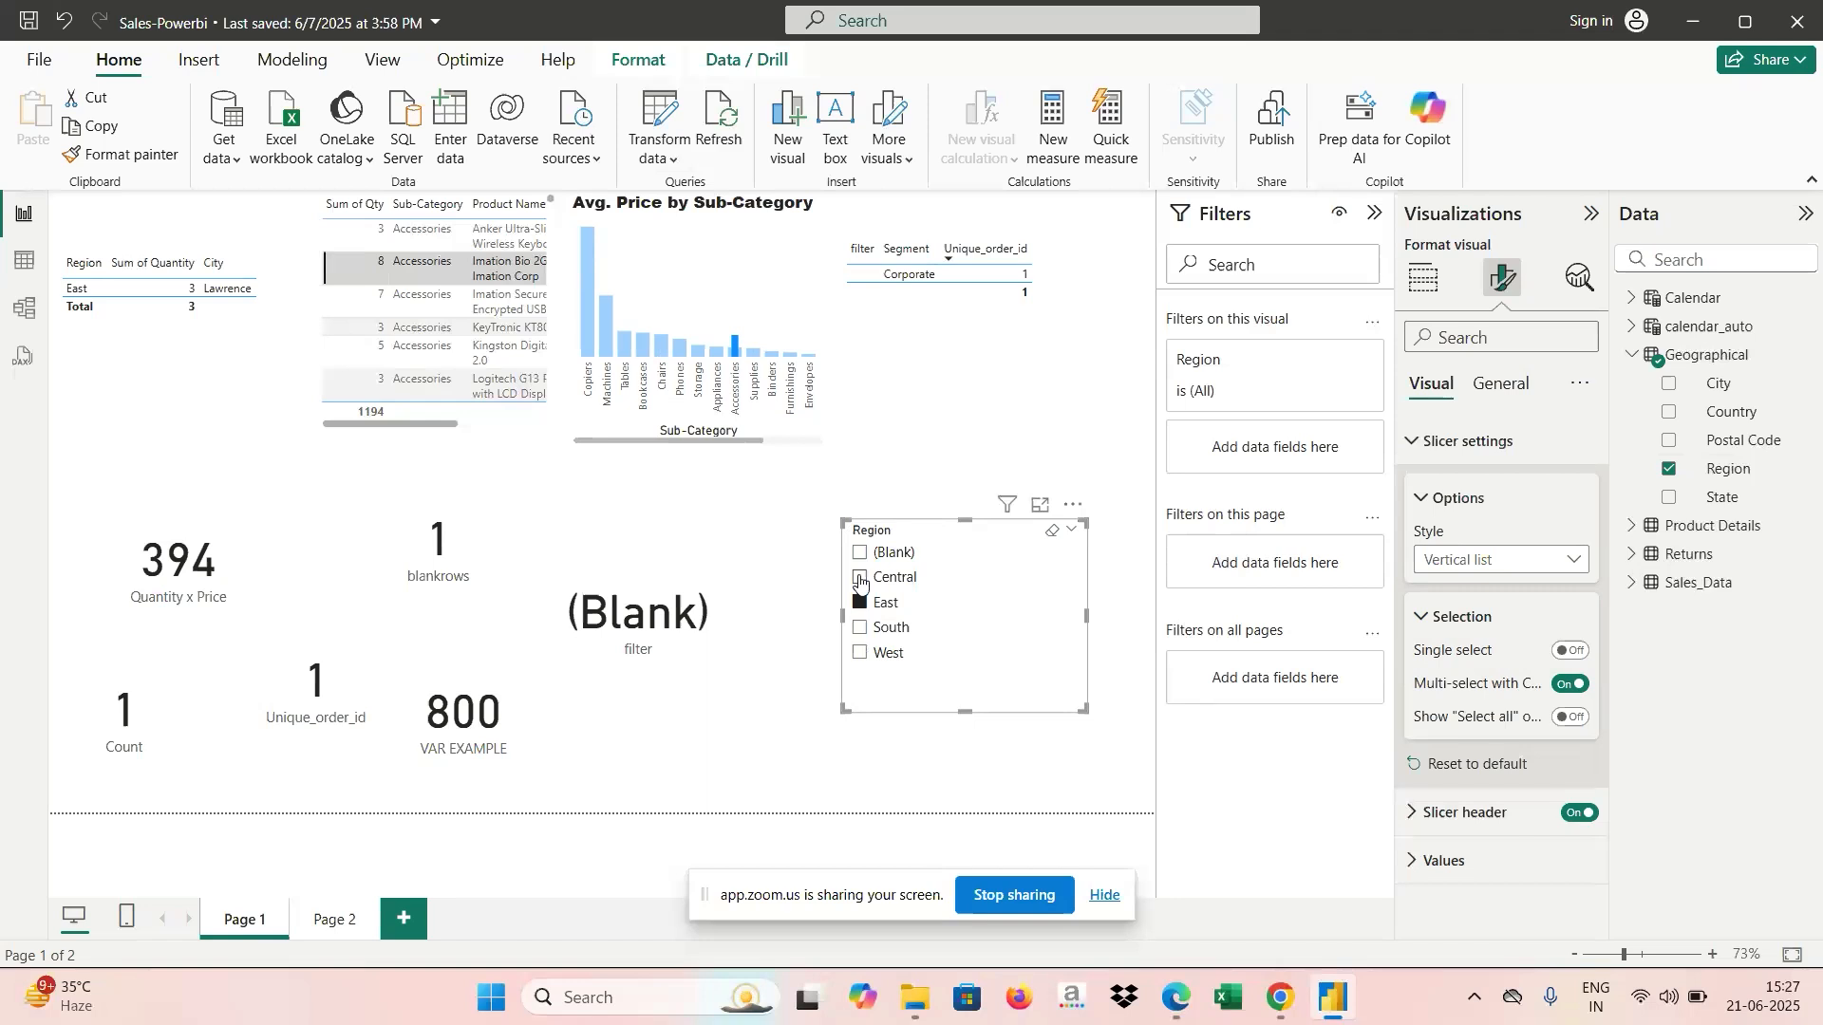
{"action": "left_click", "coordinate": [860, 578]}
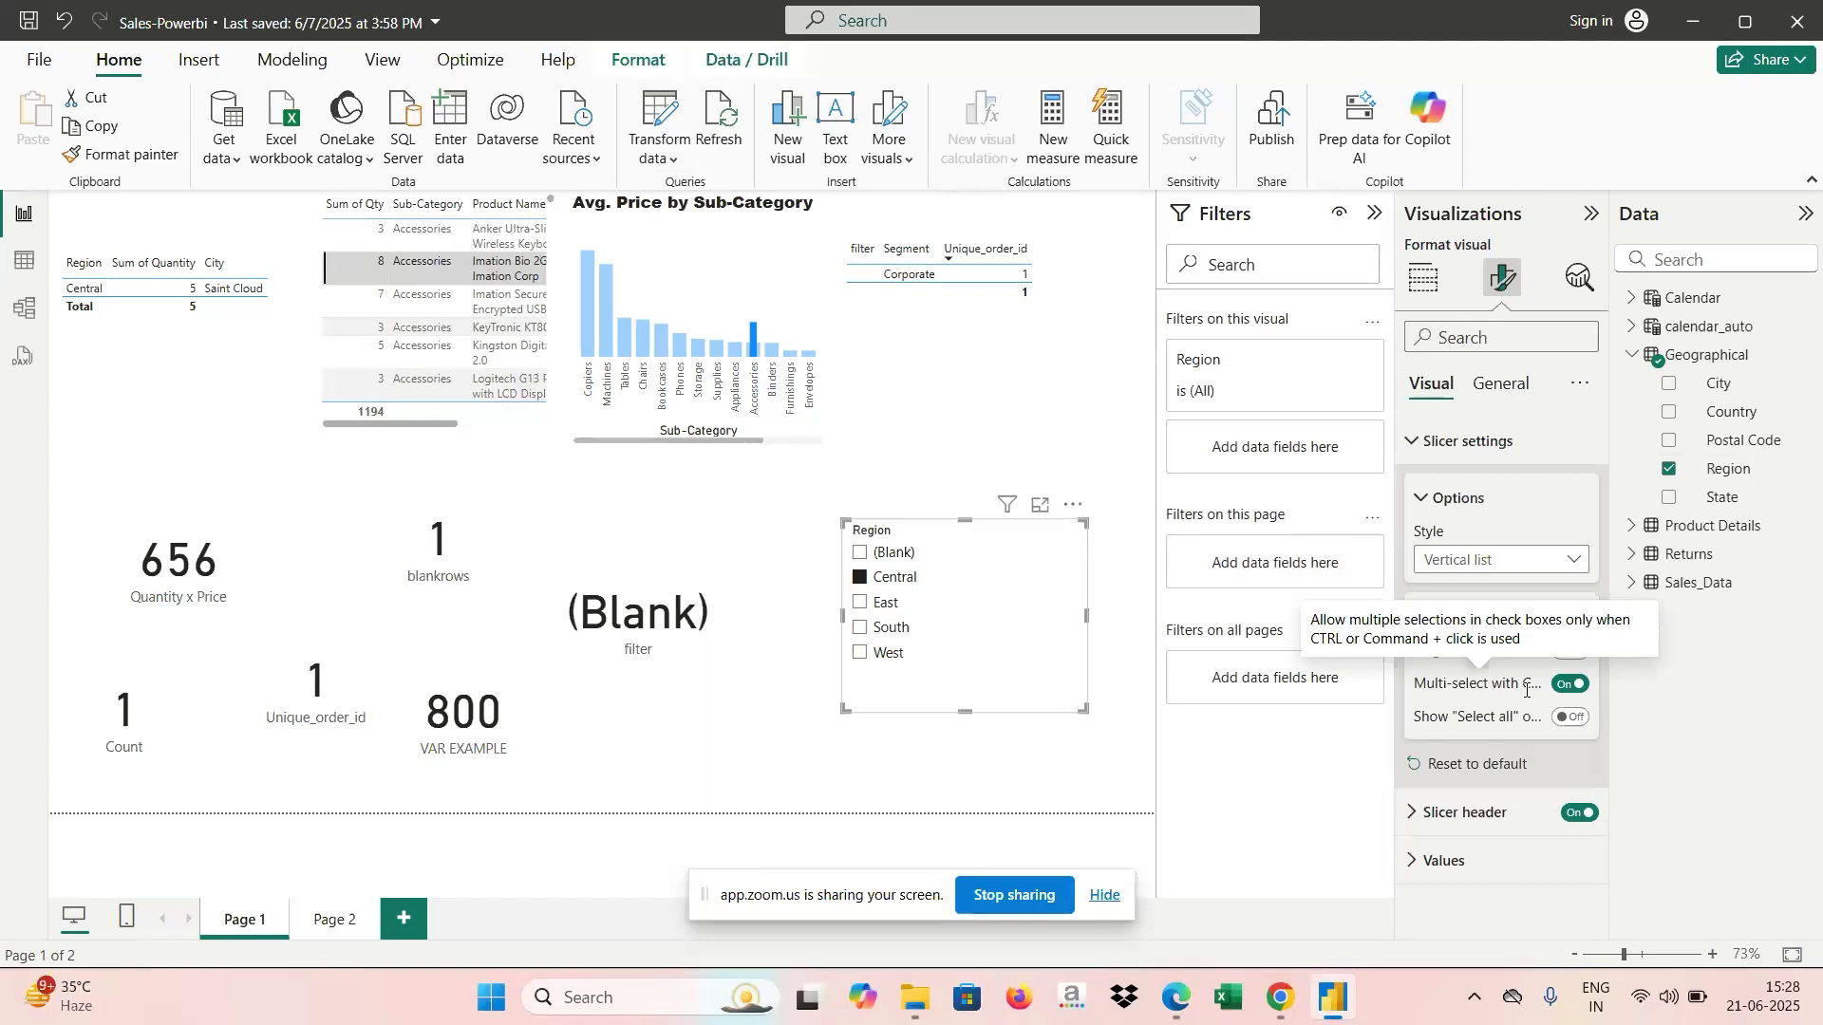
Make the Region slicer's header text bold and set its font size to 19.
{"action": "left_click", "coordinate": [1414, 816]}
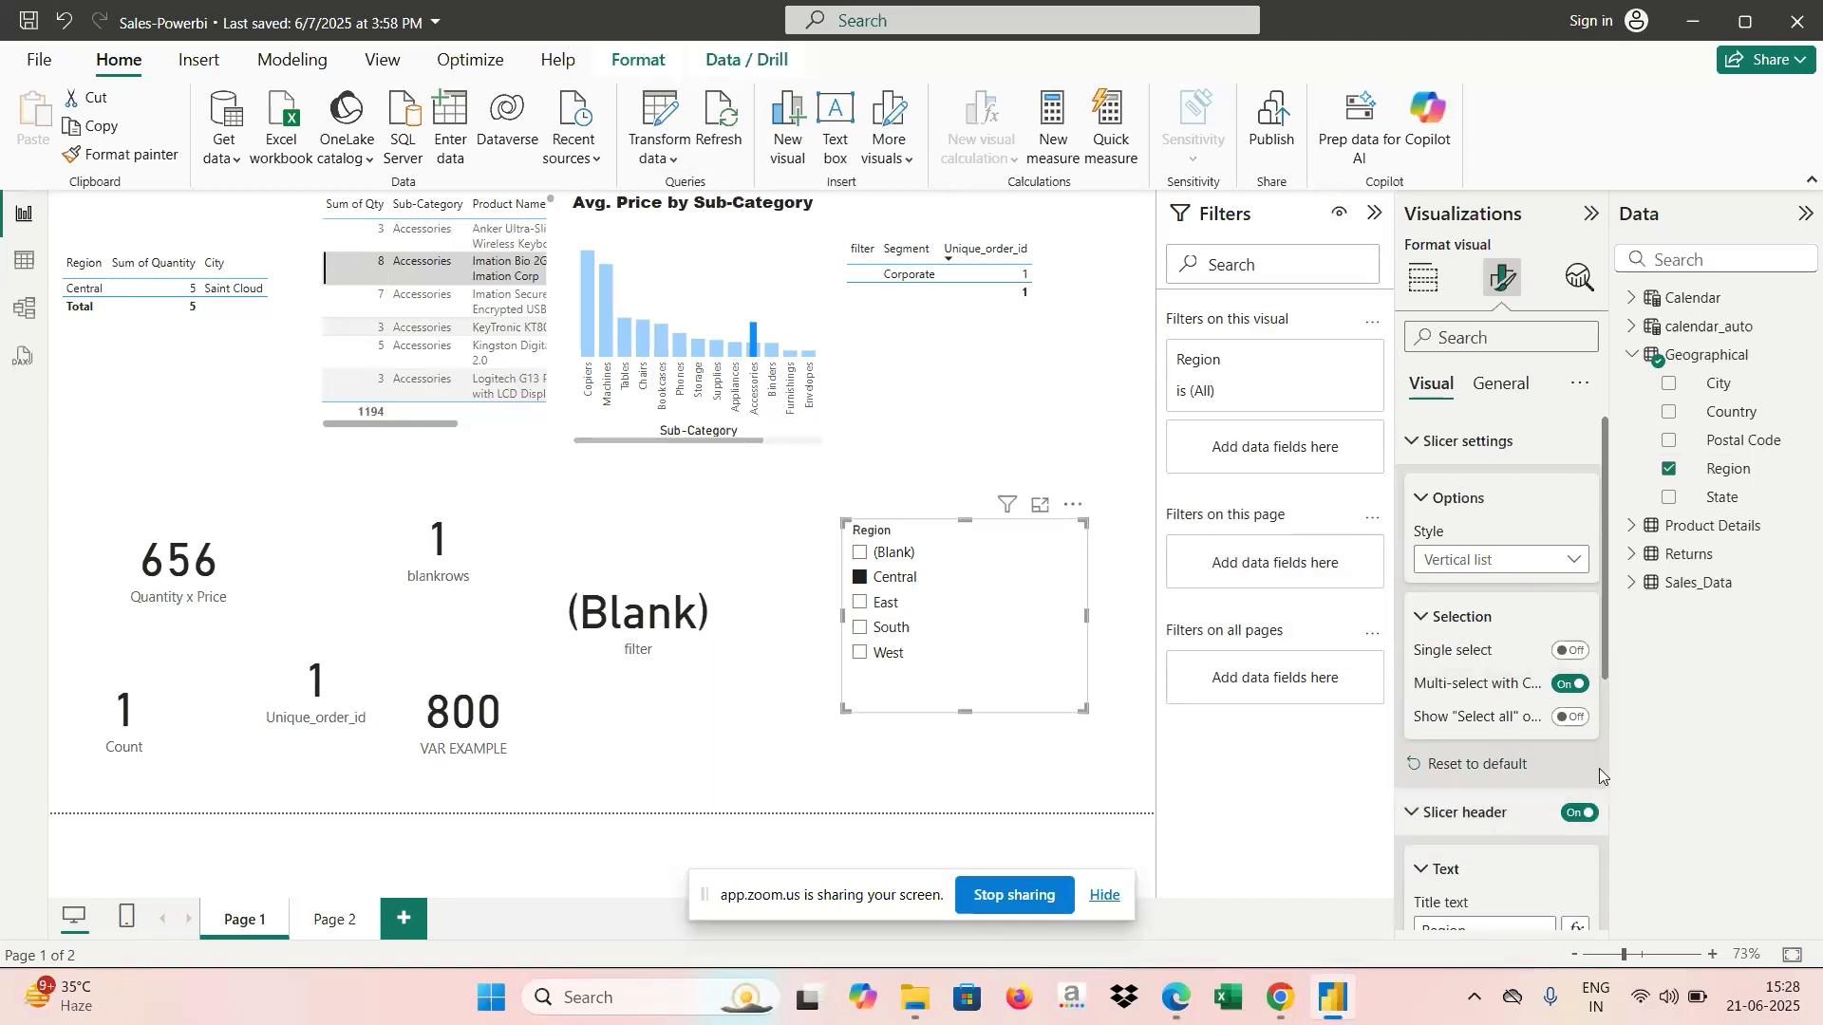
{"action": "scroll", "coordinate": [1601, 771], "scroll_direction": "down", "scroll_amount": 5}
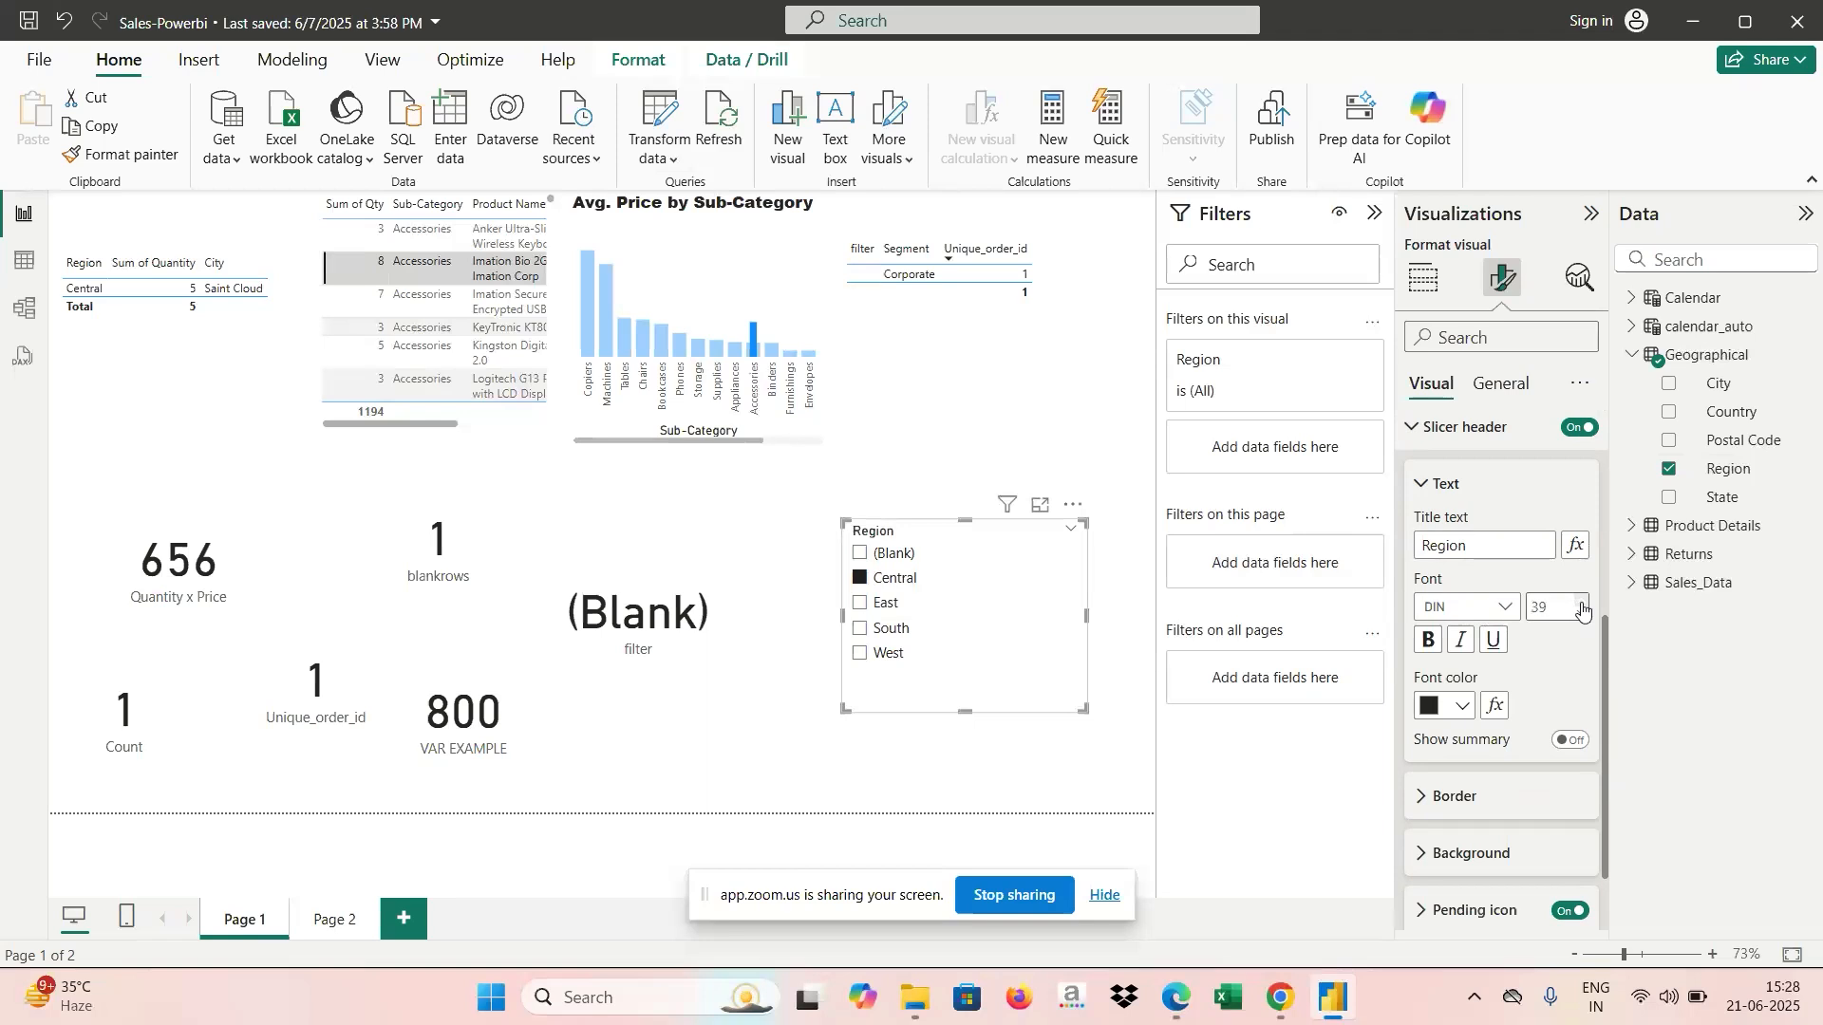
{"action": "left_click", "coordinate": [1433, 645]}
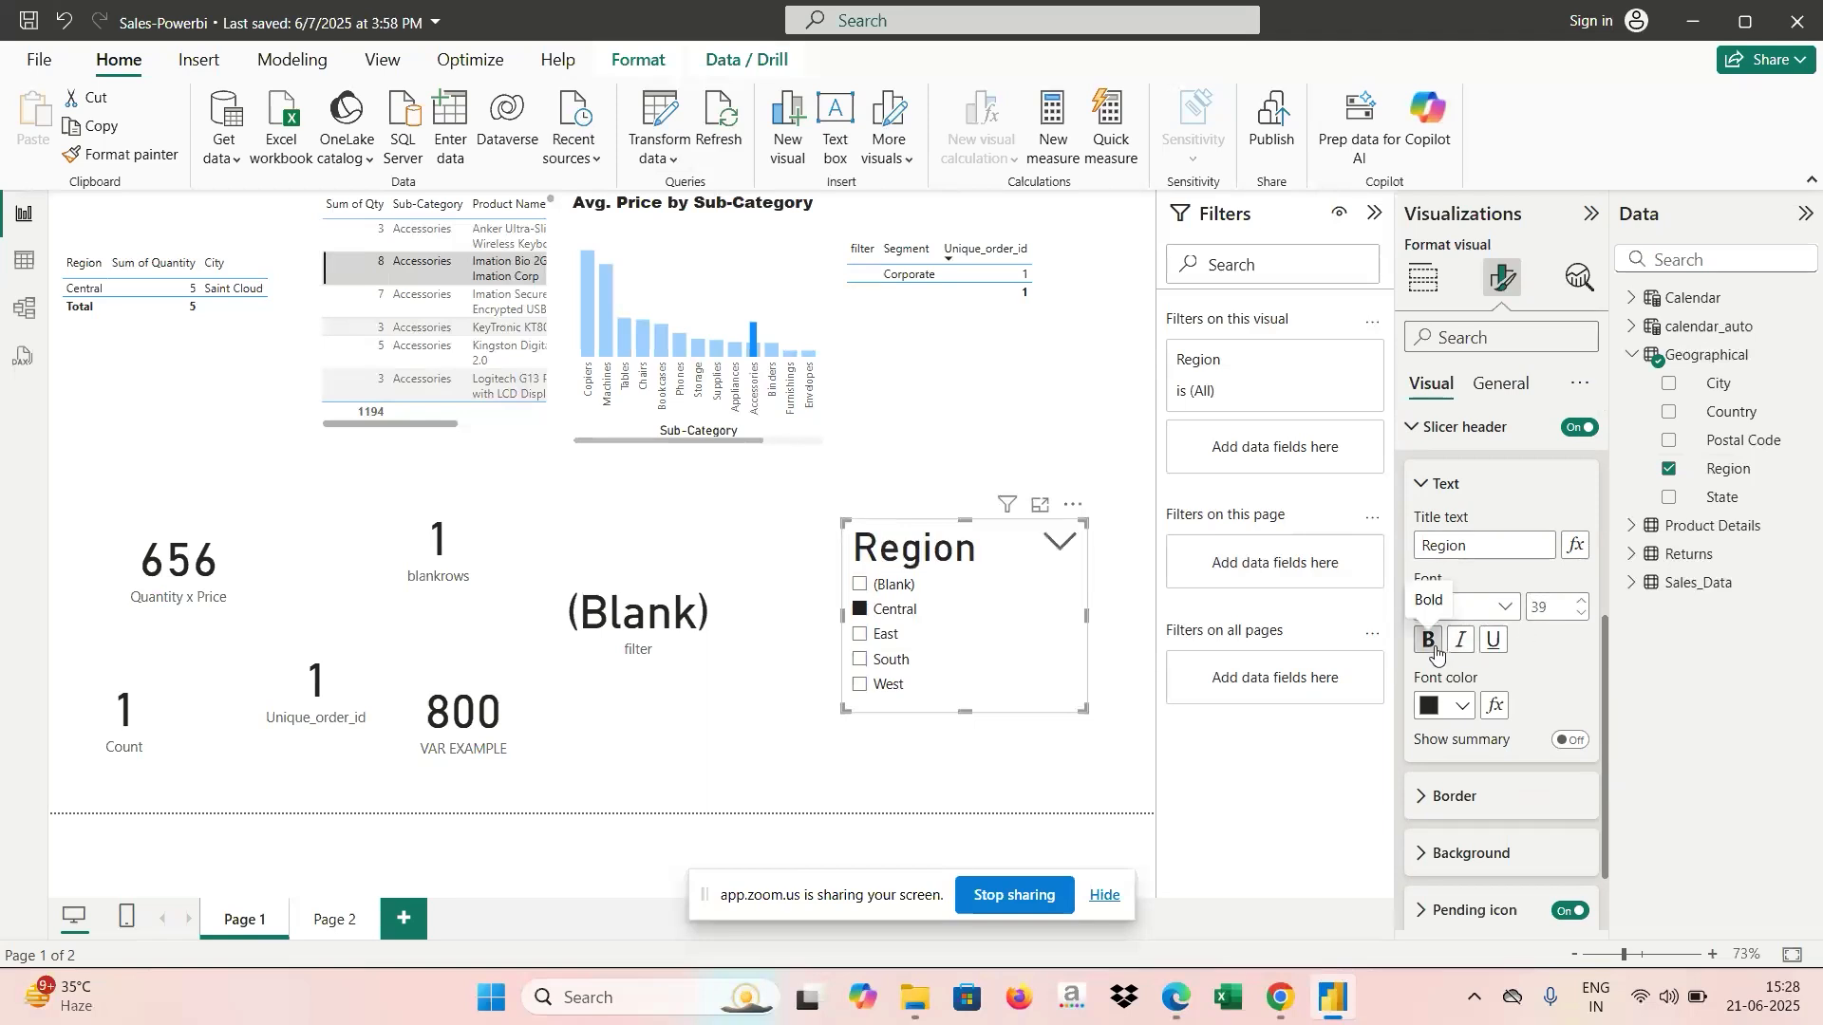
{"action": "left_click", "coordinate": [1581, 617]}
{"action": "left_click", "coordinate": [1581, 617]}
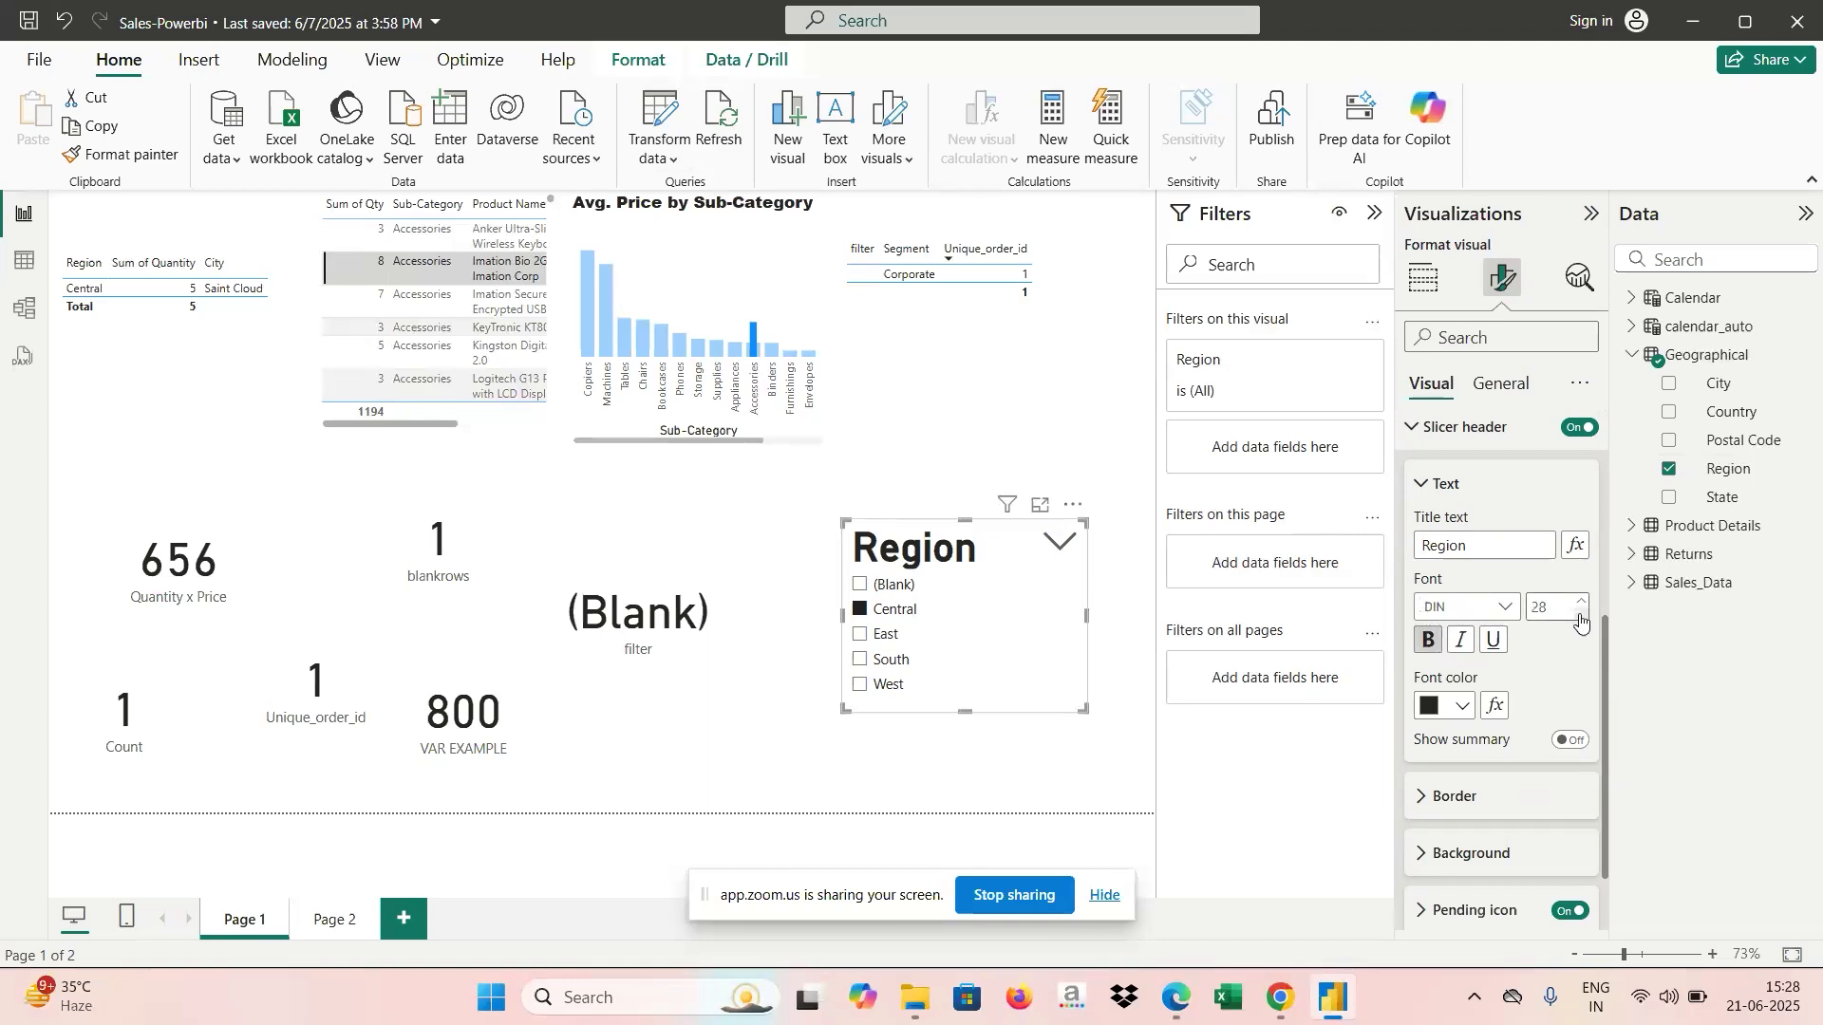
{"action": "left_click", "coordinate": [1581, 617]}
{"action": "left_click", "coordinate": [1581, 617]}
{"action": "left_click", "coordinate": [1581, 618]}
{"action": "left_click", "coordinate": [1581, 617]}
{"action": "left_click", "coordinate": [1581, 618]}
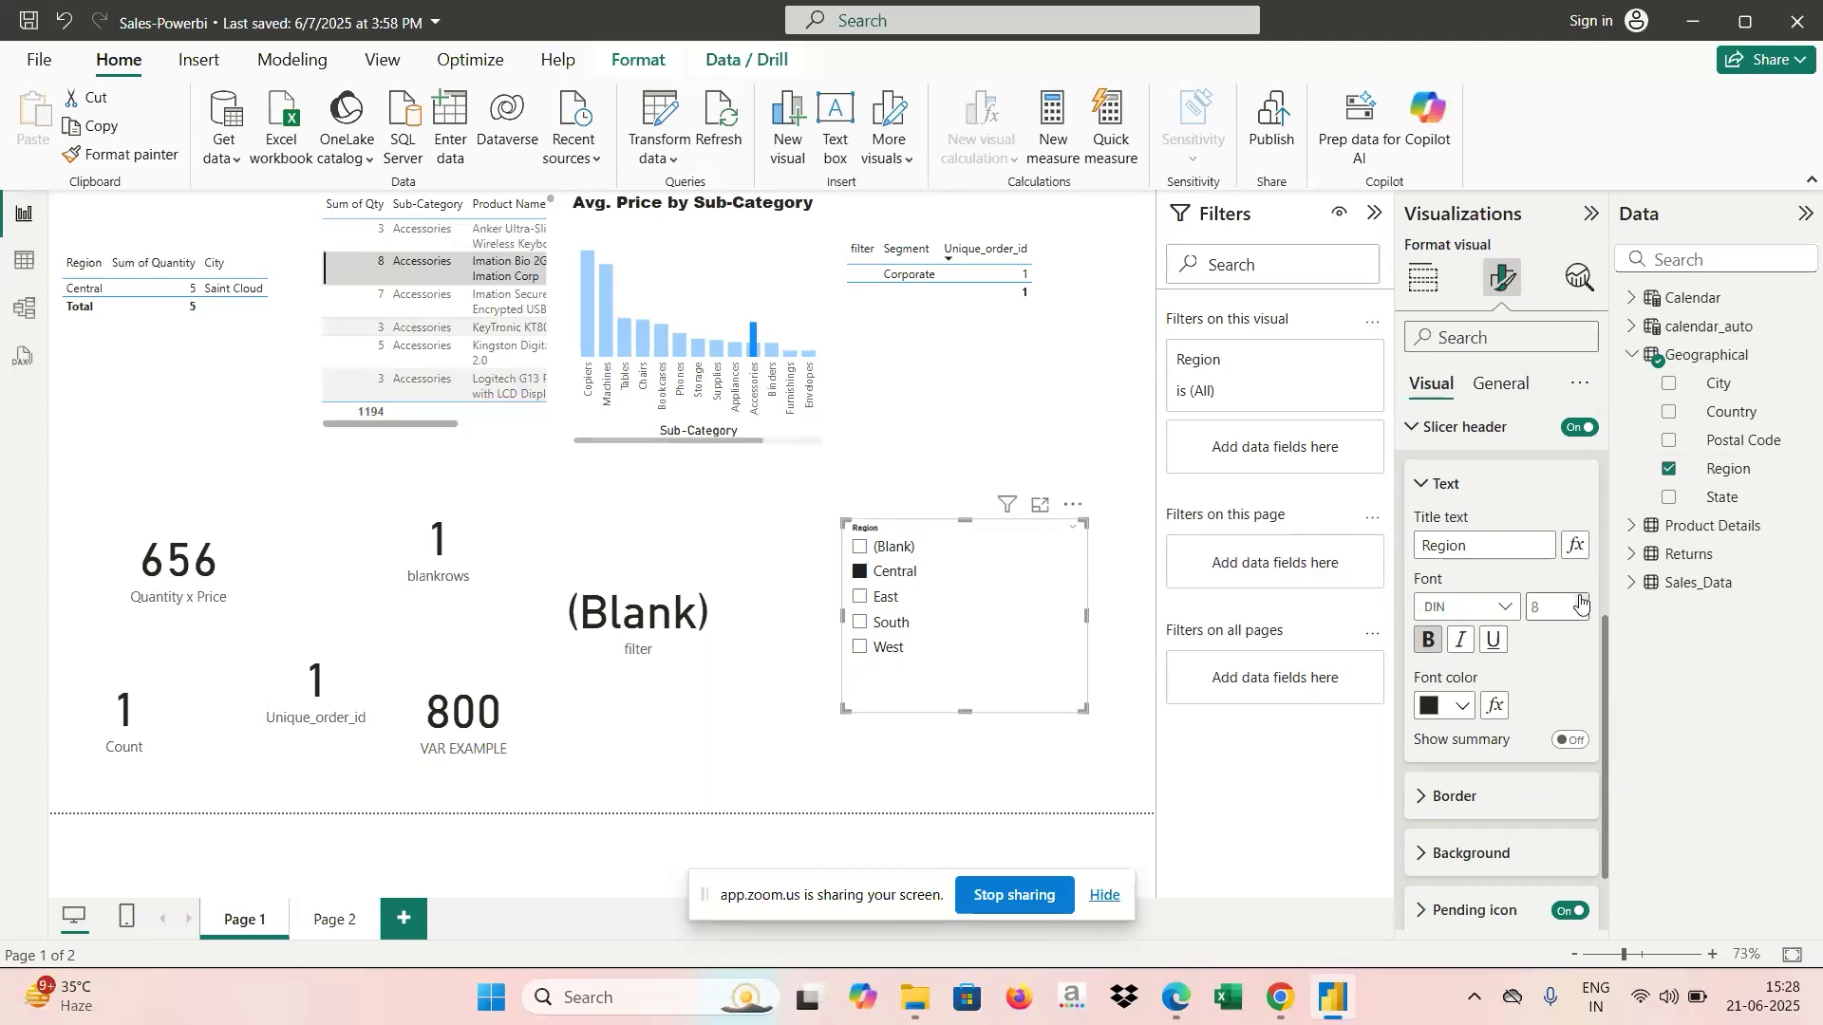
{"action": "left_click", "coordinate": [1584, 602]}
{"action": "left_click", "coordinate": [1584, 602]}
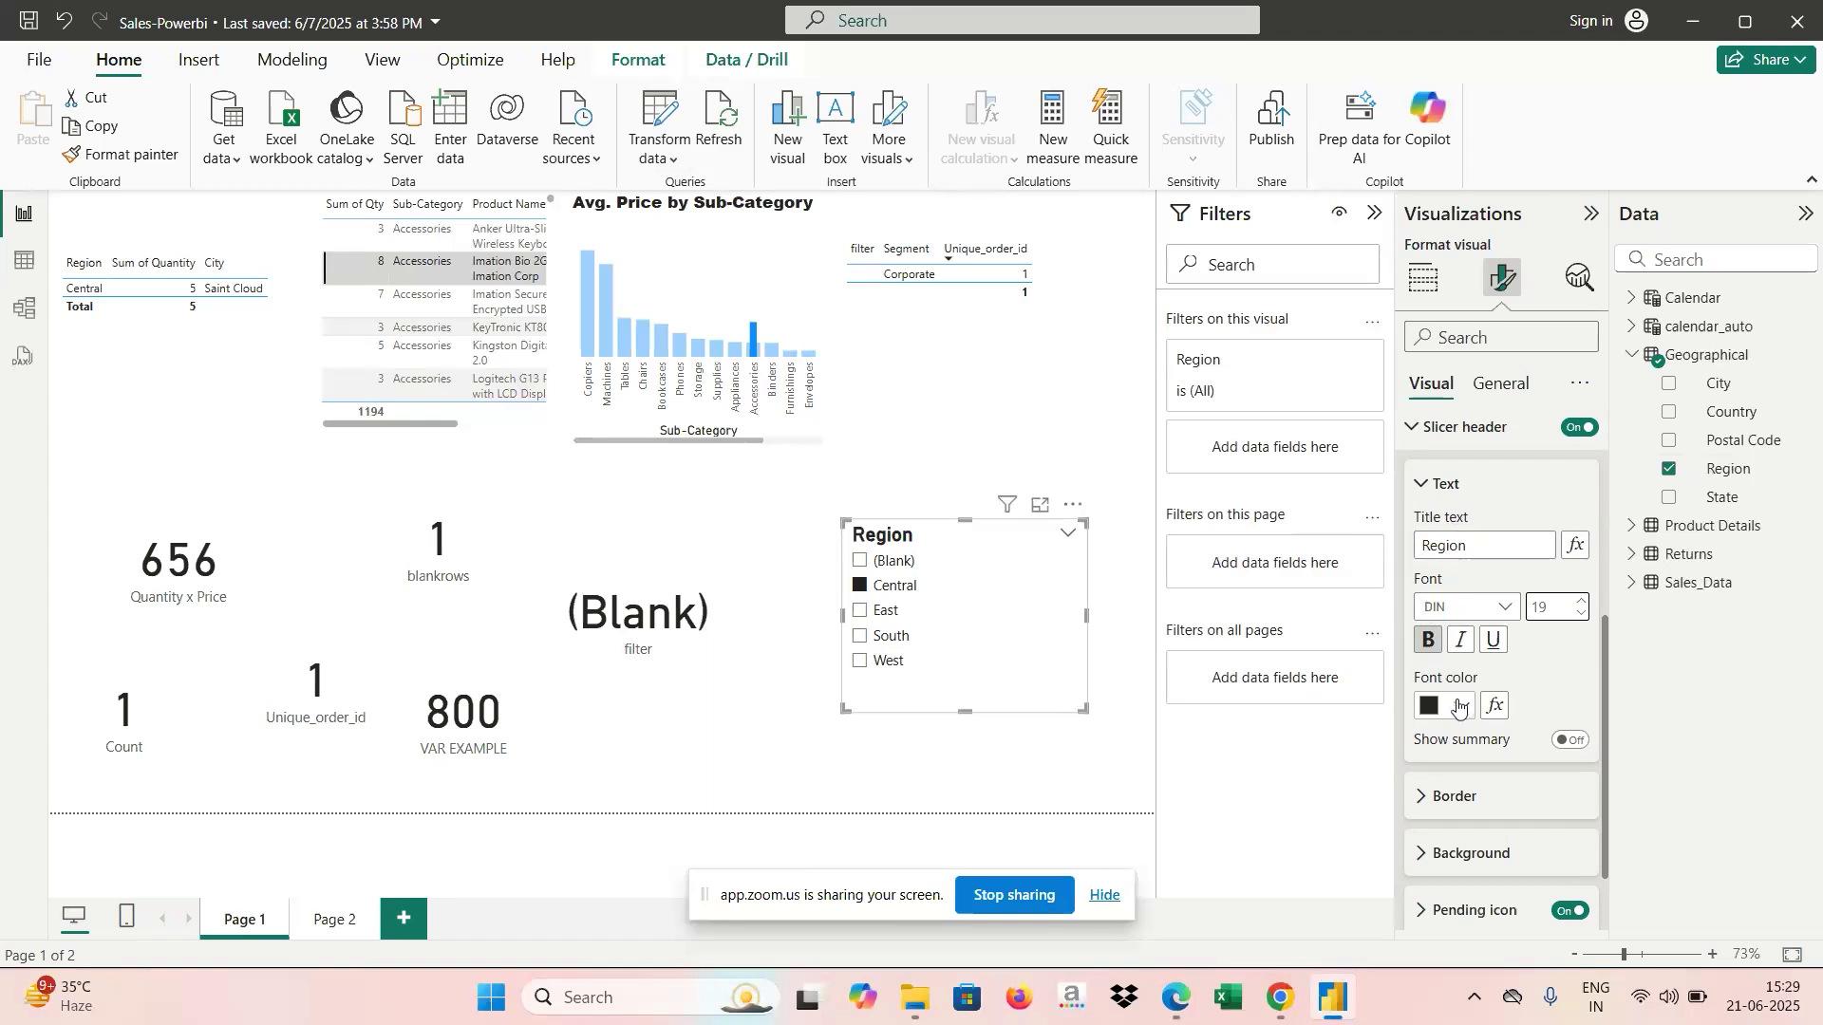
Set the slicer header's background colour to White, 20% darker.
{"action": "left_click", "coordinate": [1425, 856]}
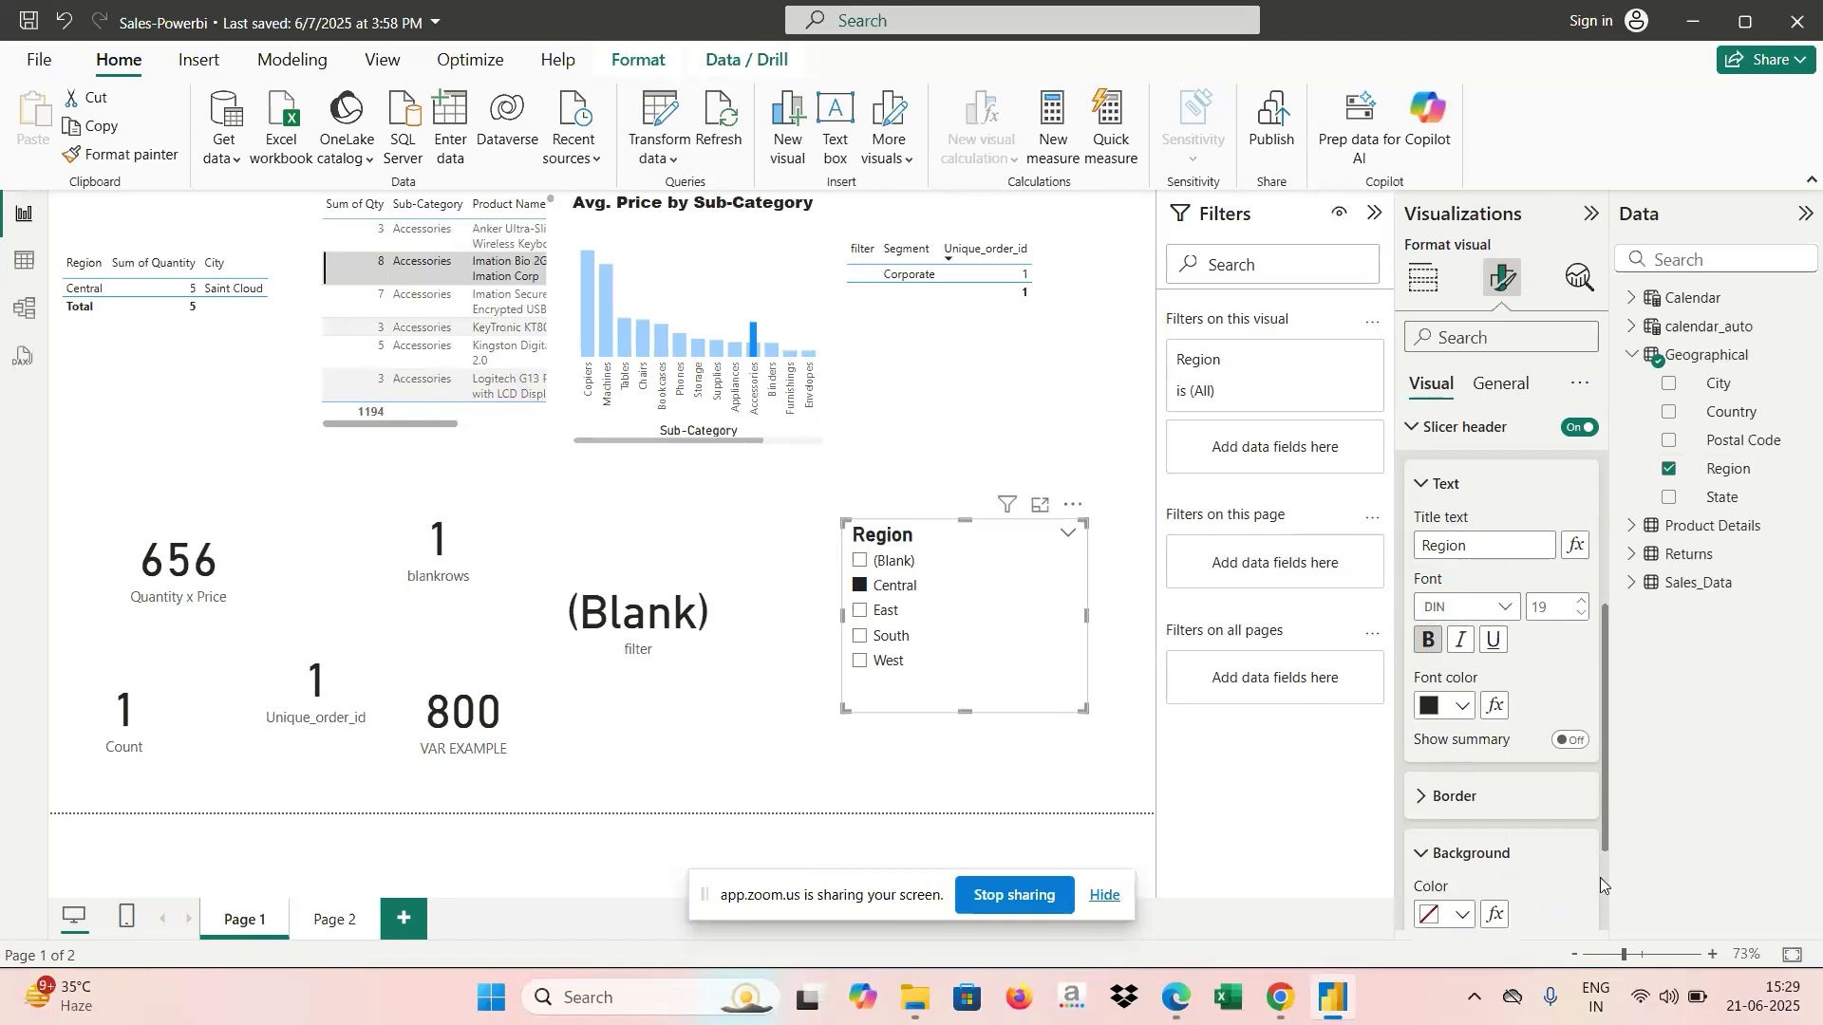
{"action": "scroll", "coordinate": [1607, 874], "scroll_direction": "down", "scroll_amount": 3}
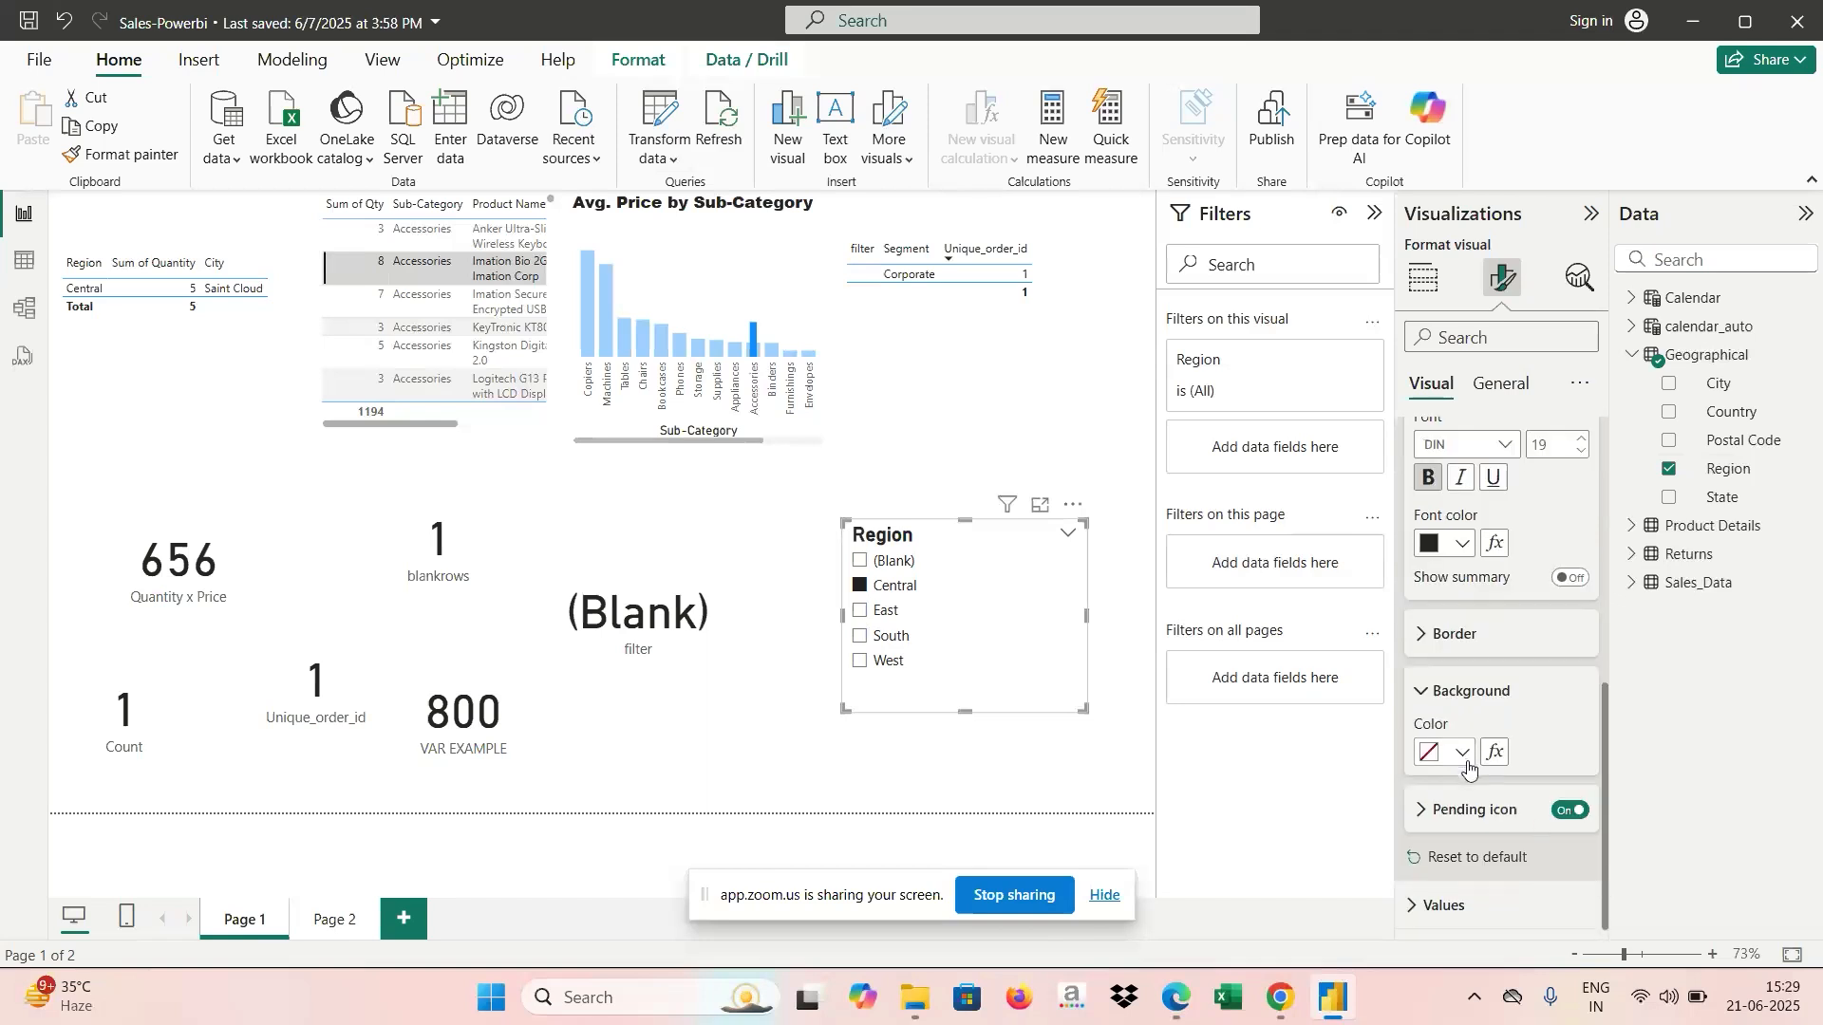
{"action": "left_click", "coordinate": [1462, 754]}
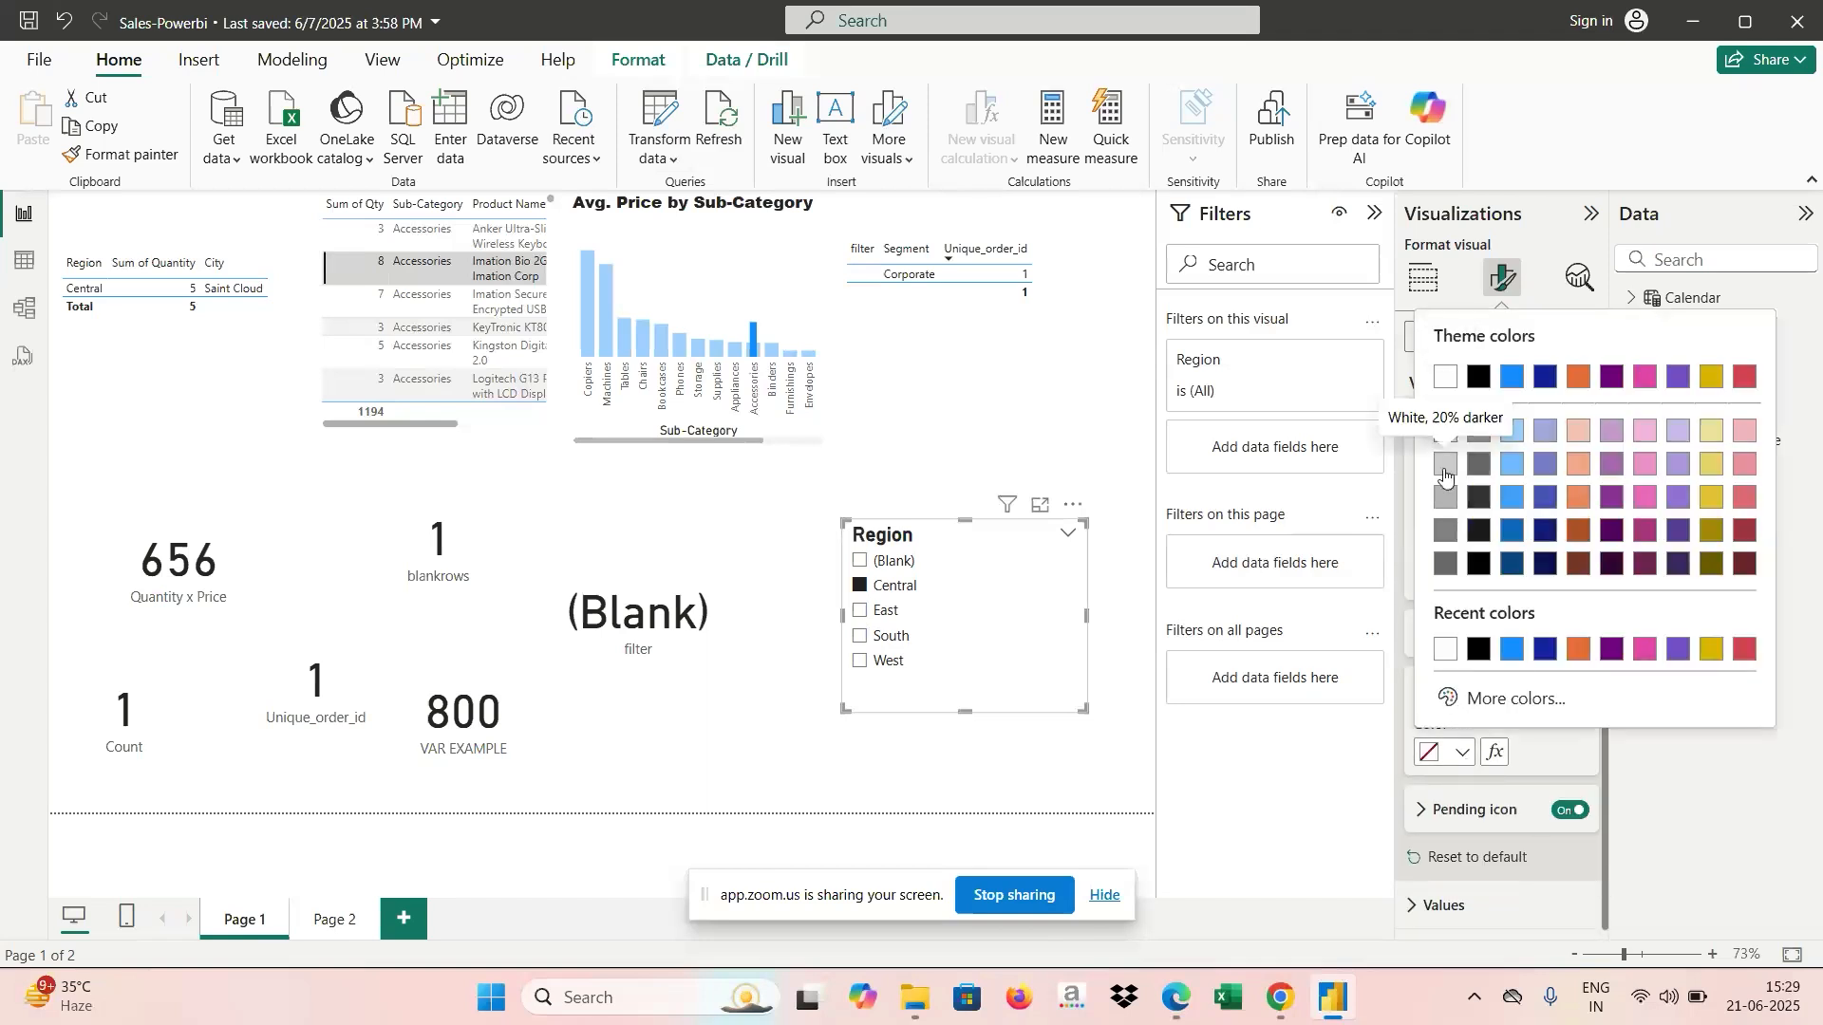
{"action": "left_click", "coordinate": [1446, 465]}
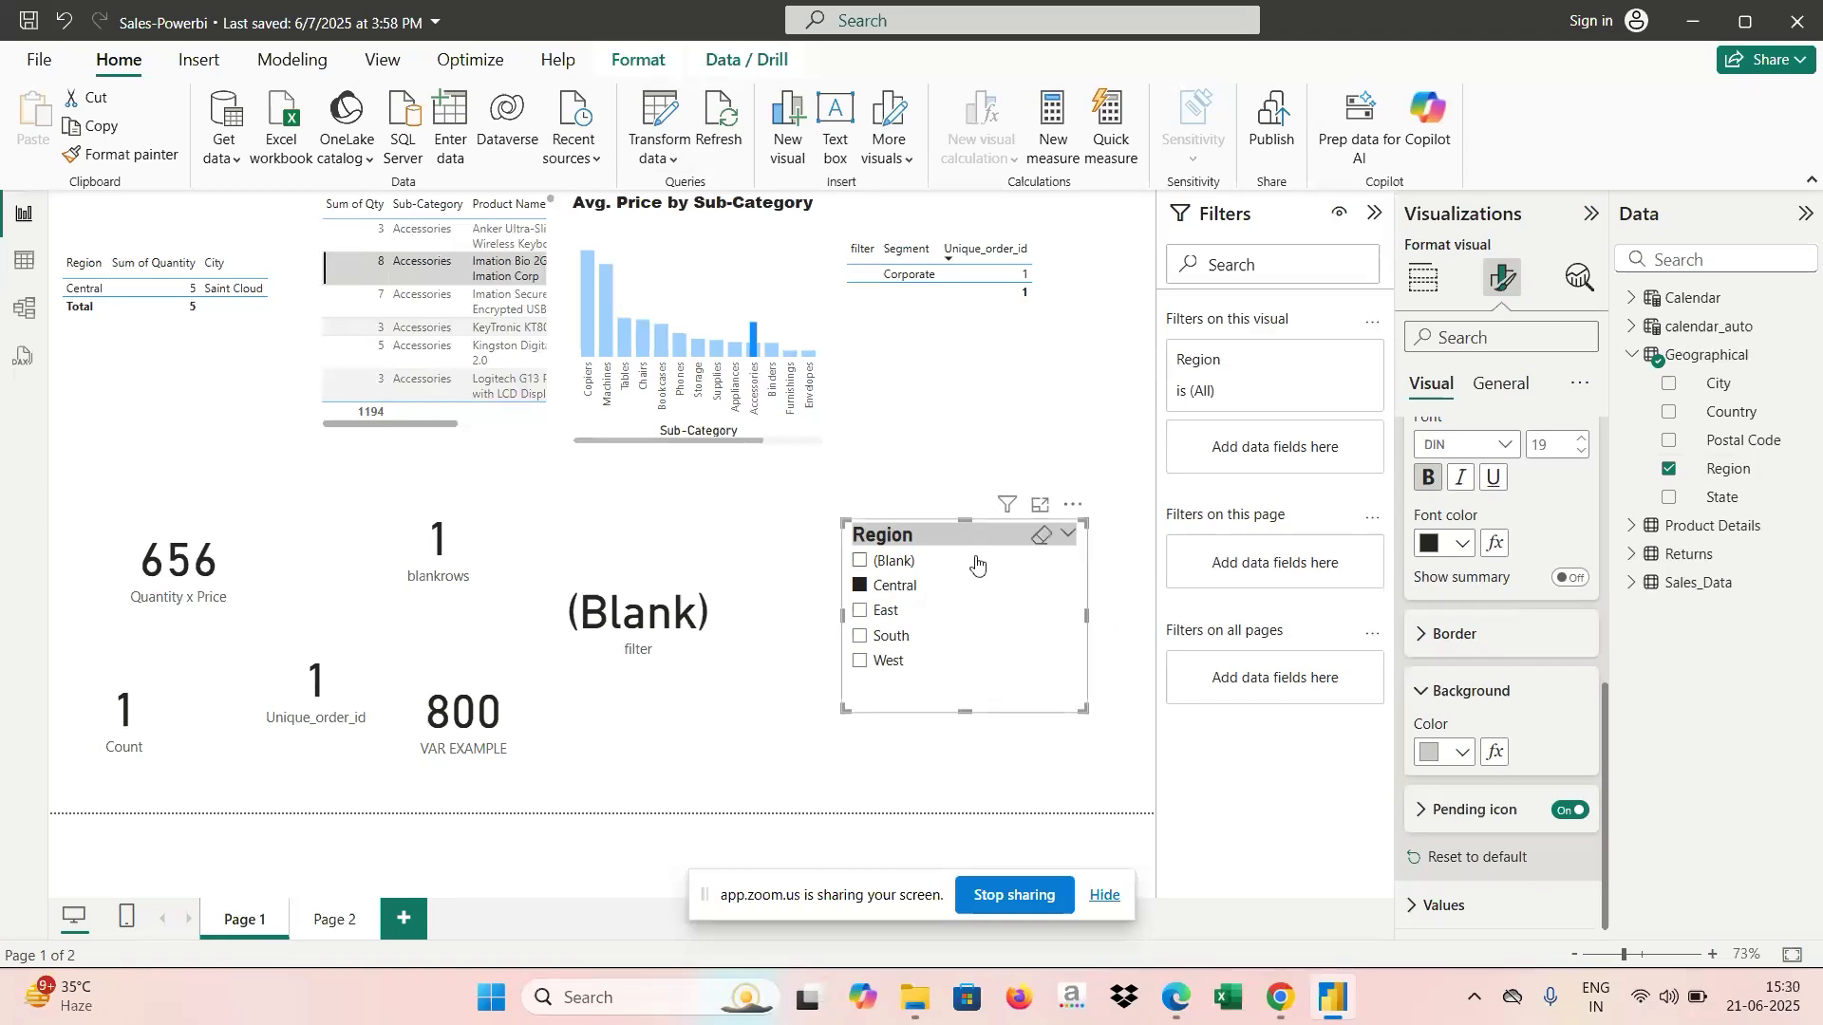
Set the background colour of the slicer's values to light grey and deselect the slicer.
{"action": "left_click", "coordinate": [1410, 907]}
{"action": "scroll", "coordinate": [1603, 813], "scroll_direction": "down", "scroll_amount": 4}
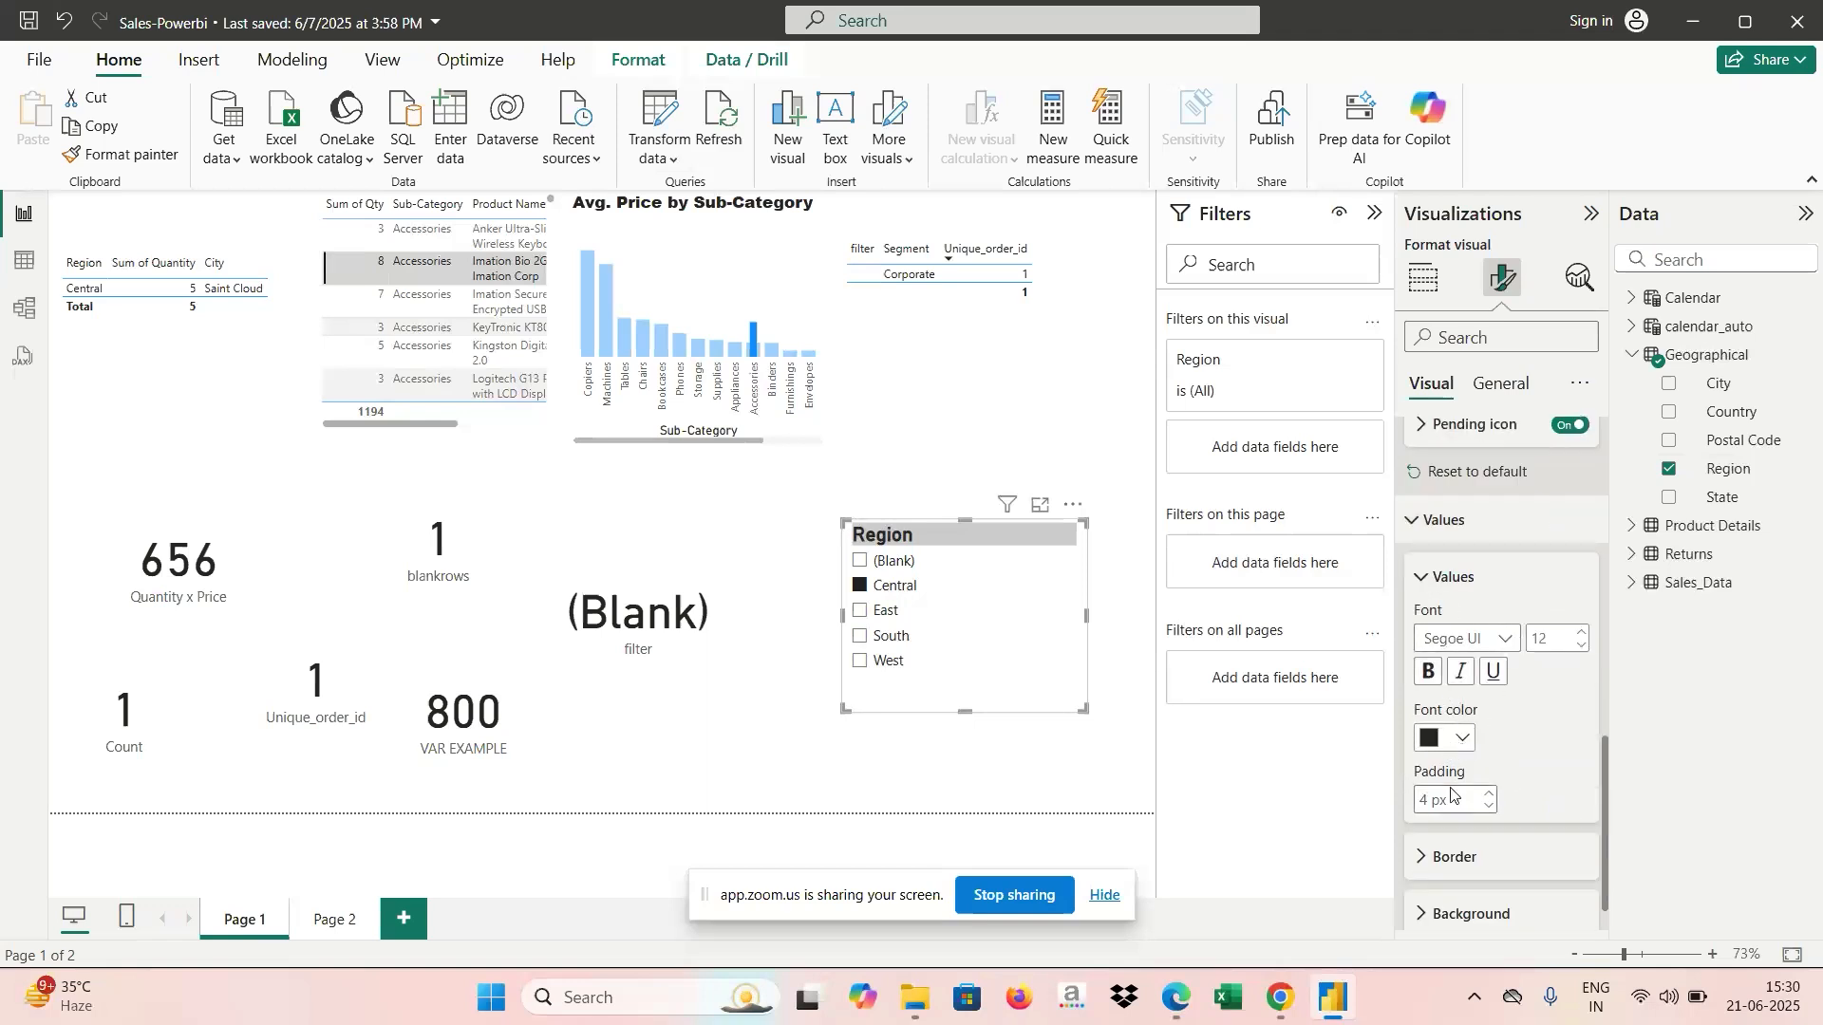
{"action": "left_click", "coordinate": [1422, 918]}
{"action": "scroll", "coordinate": [1601, 904], "scroll_direction": "down", "scroll_amount": 2}
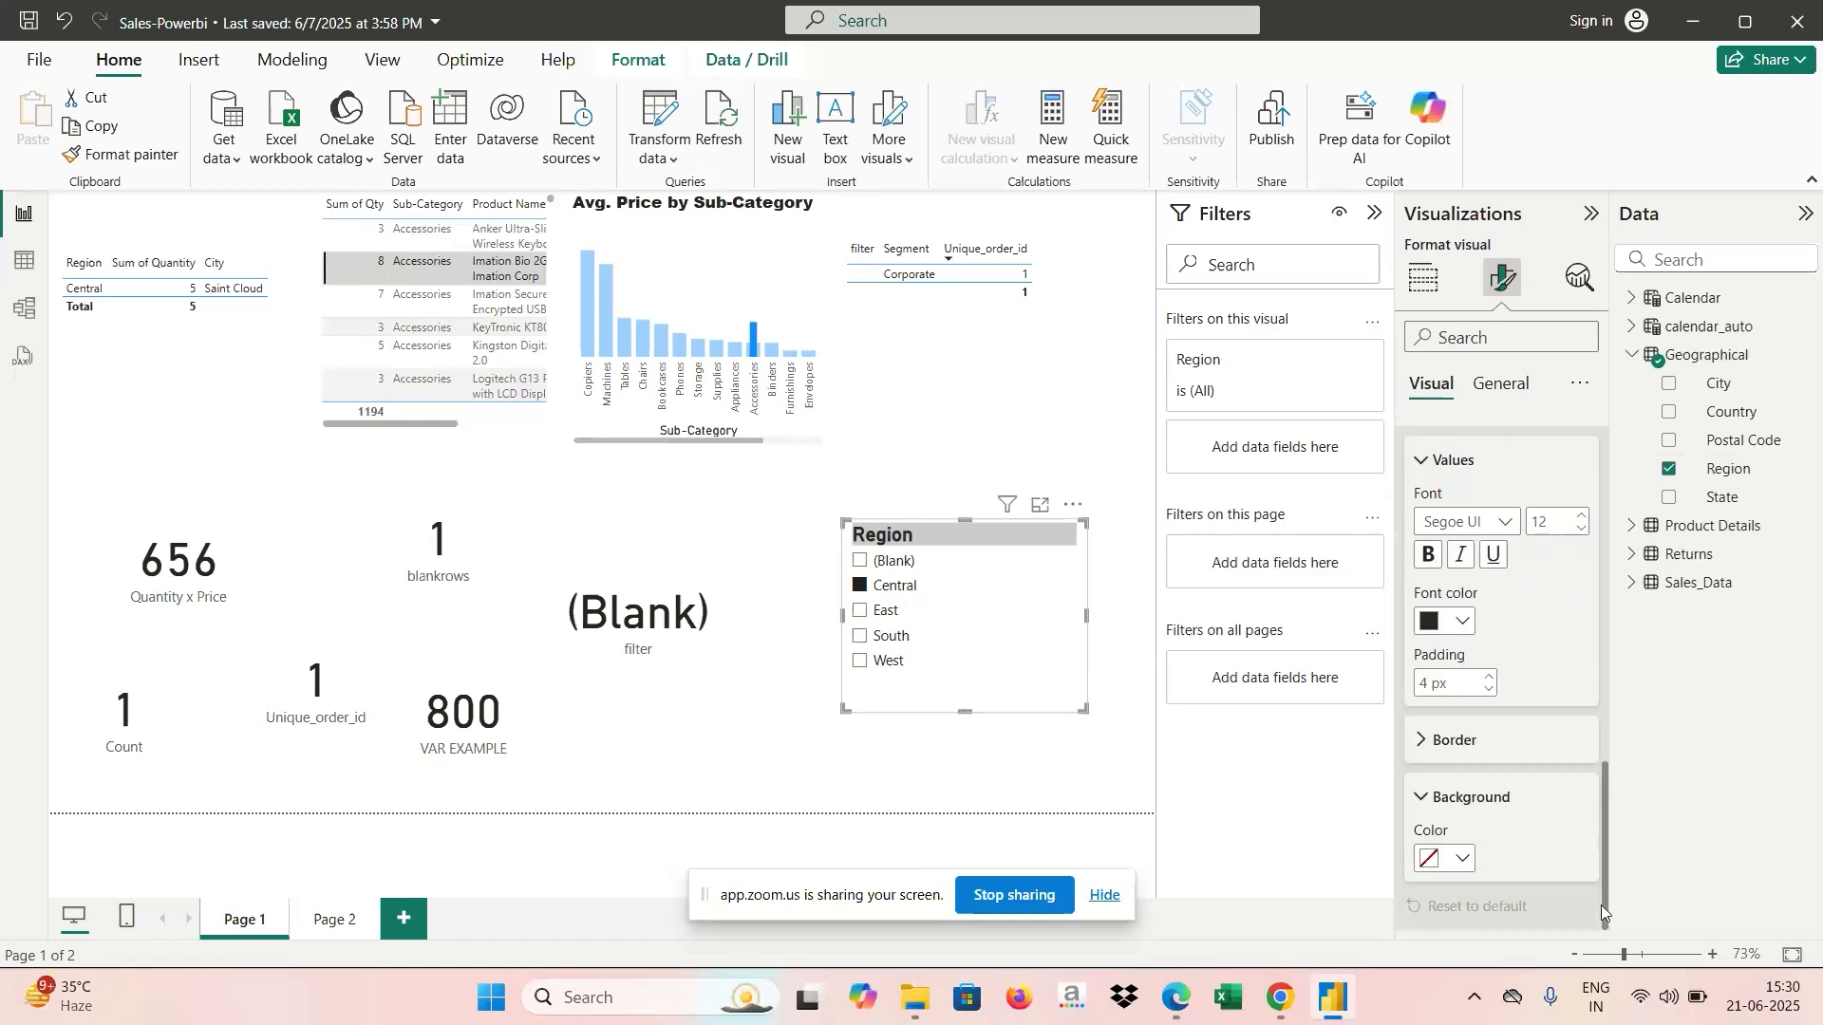
{"action": "left_click", "coordinate": [1453, 859]}
{"action": "left_click", "coordinate": [1445, 755]}
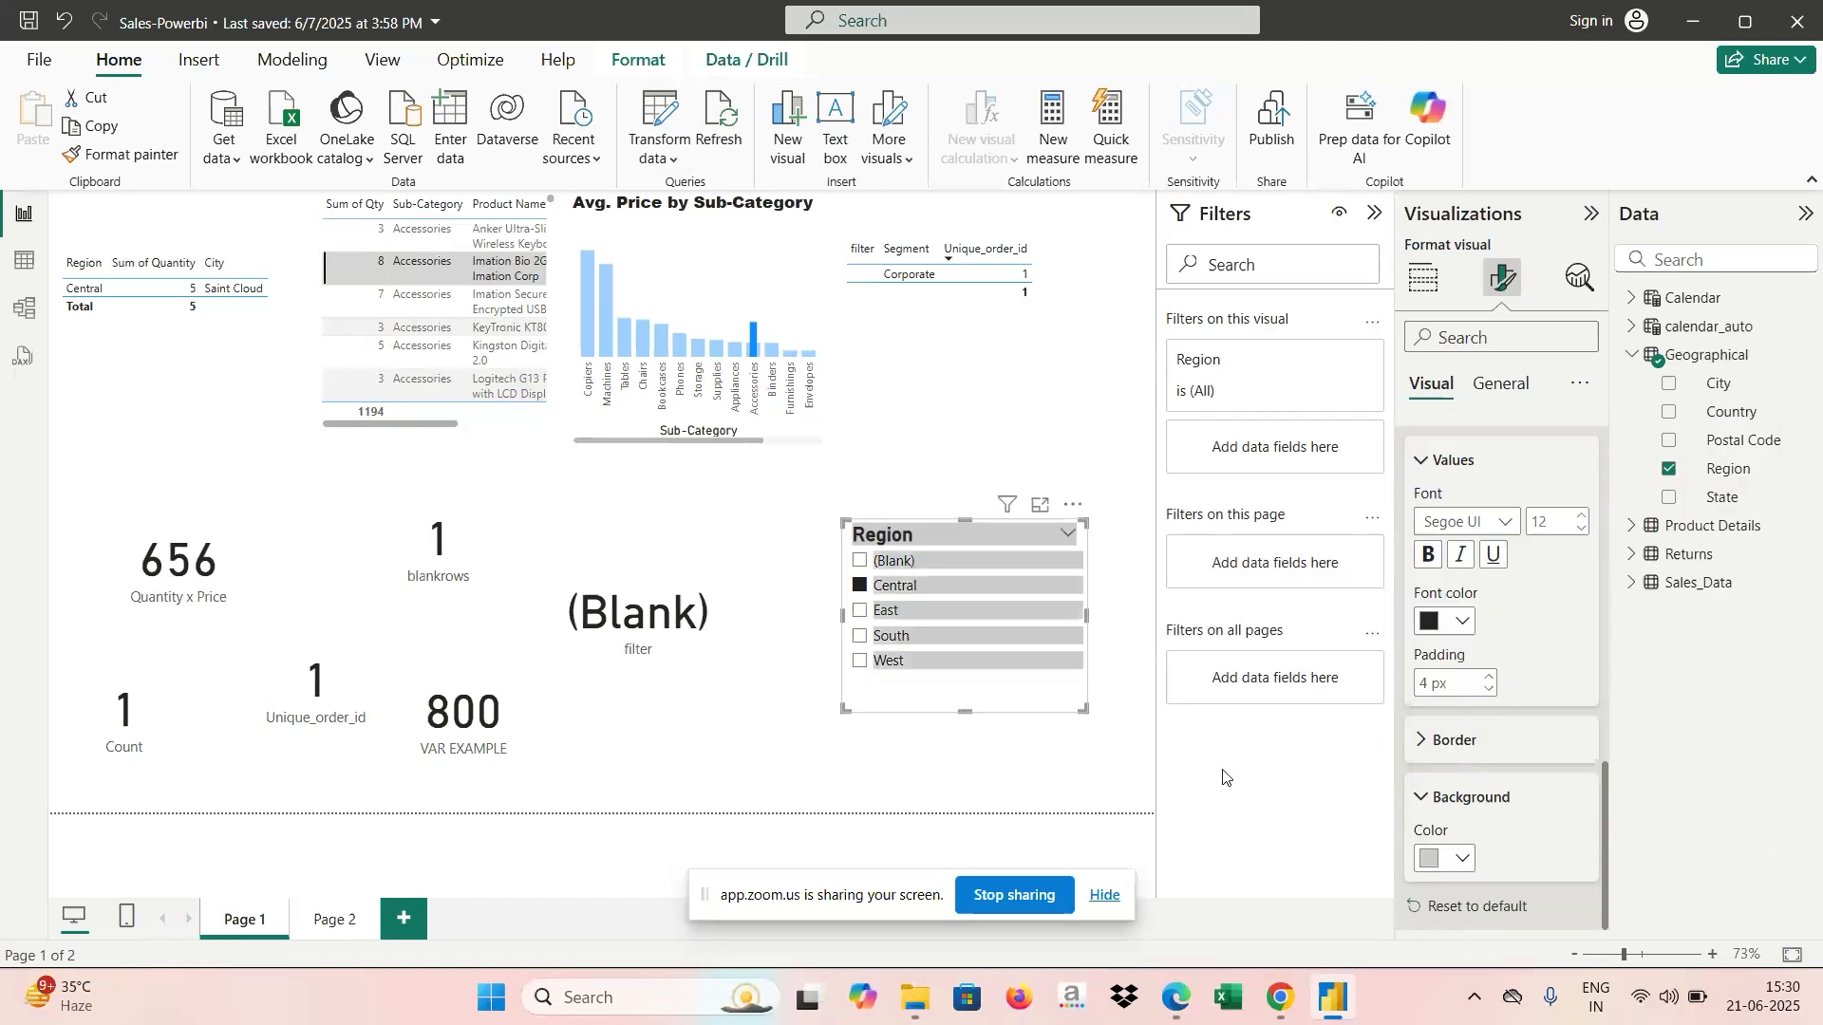
{"action": "left_click", "coordinate": [1516, 397]}
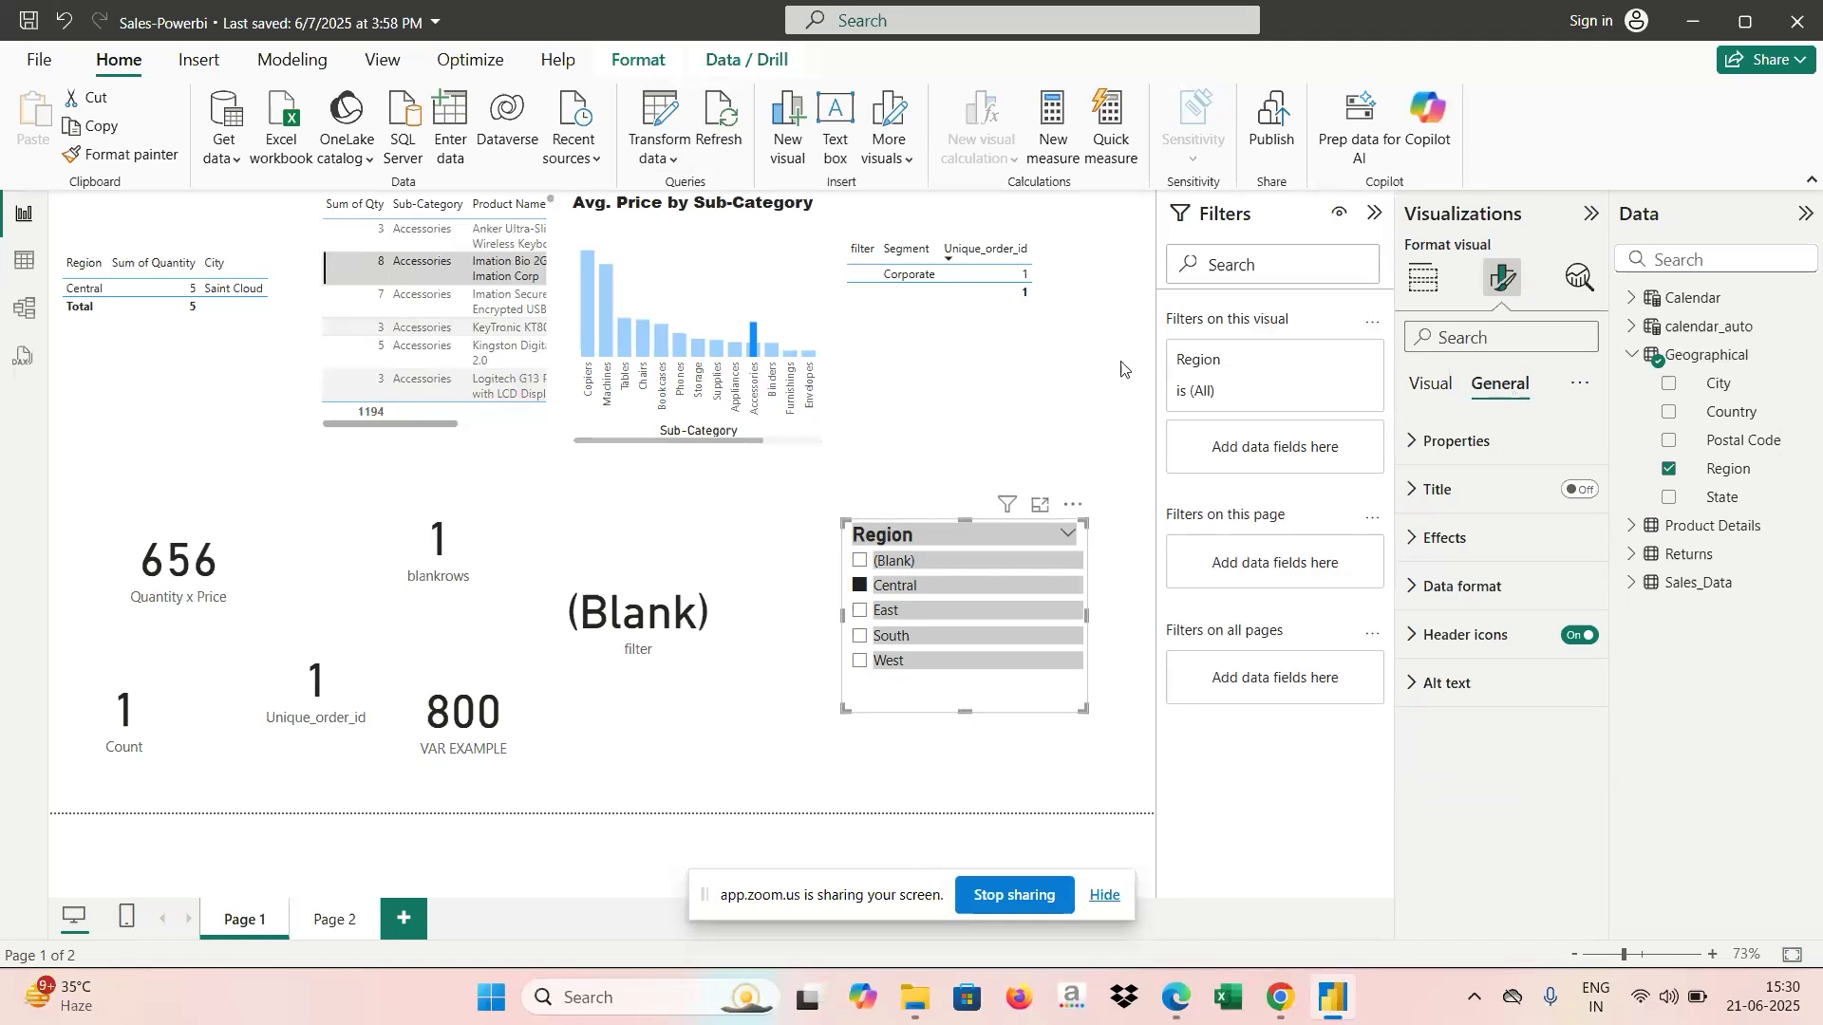
{"action": "left_click", "coordinate": [1114, 494]}
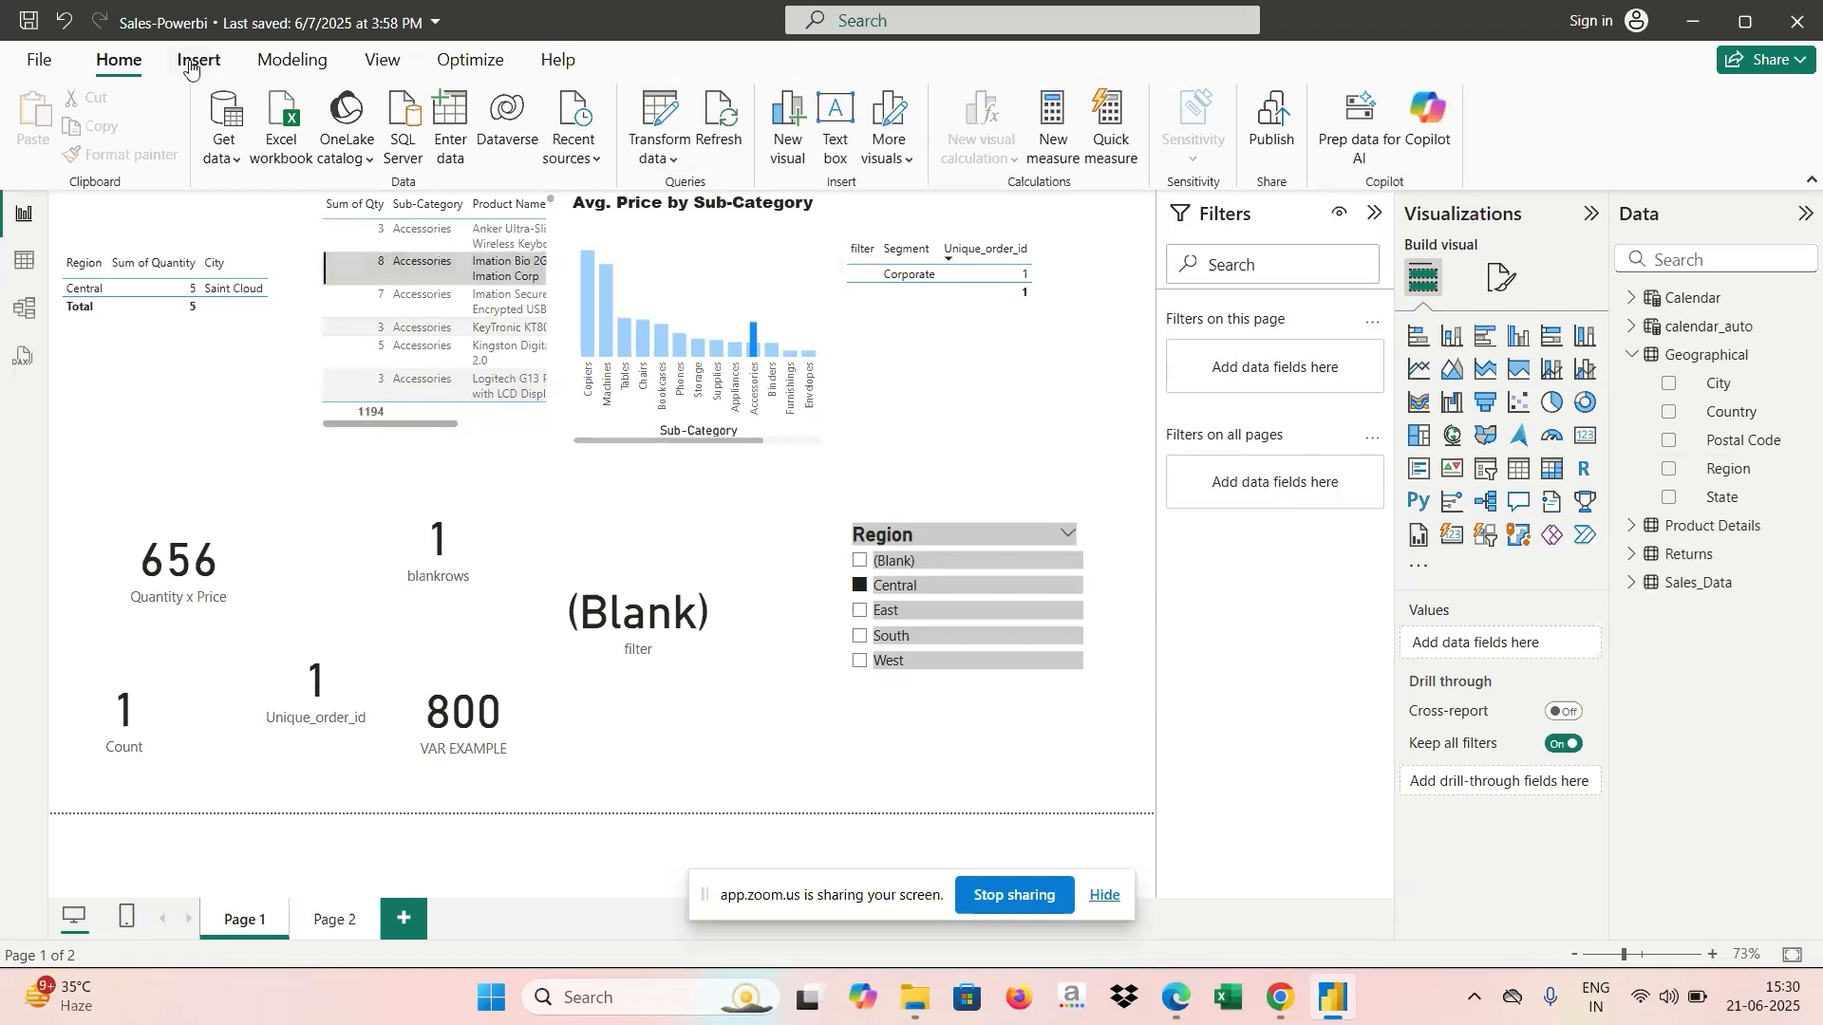
Open the recent report Understanding Your Customers Better, the copy located between Retail Analysis Sample PBIX and Power BI Desktop Report.
{"action": "left_click", "coordinate": [43, 61]}
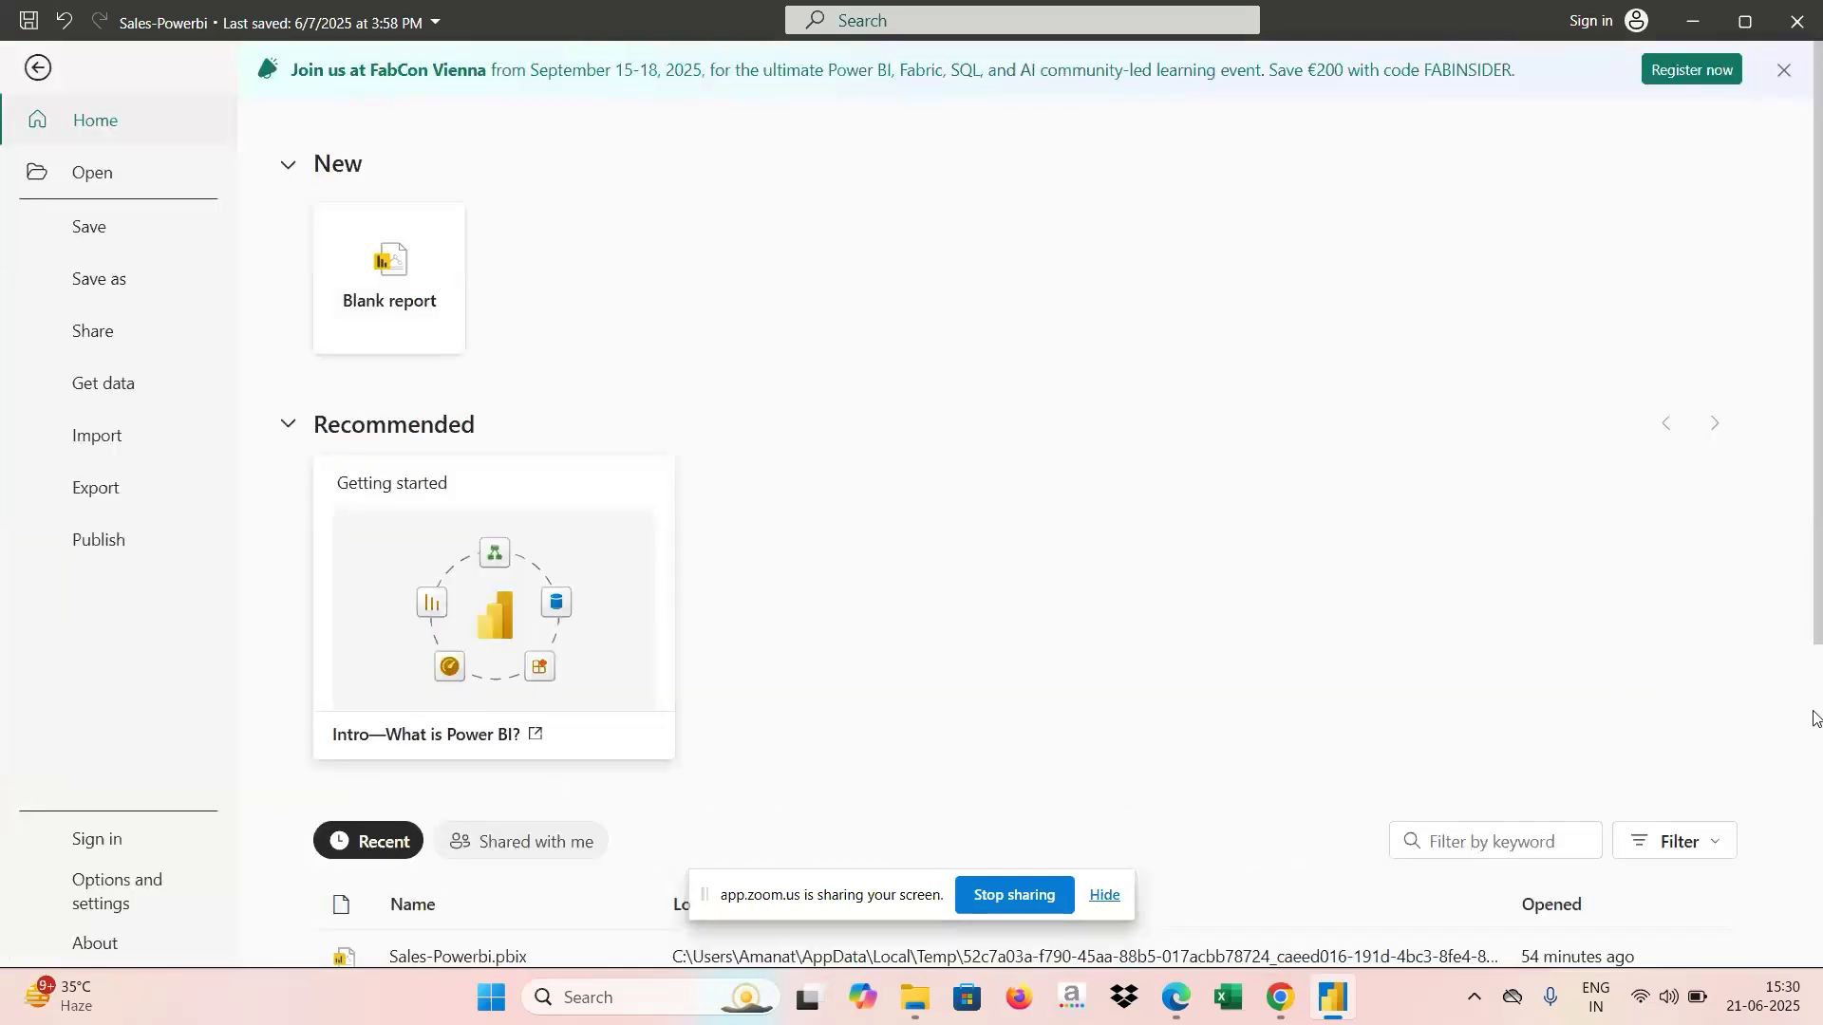
{"action": "scroll", "coordinate": [1818, 714], "scroll_direction": "down", "scroll_amount": 5}
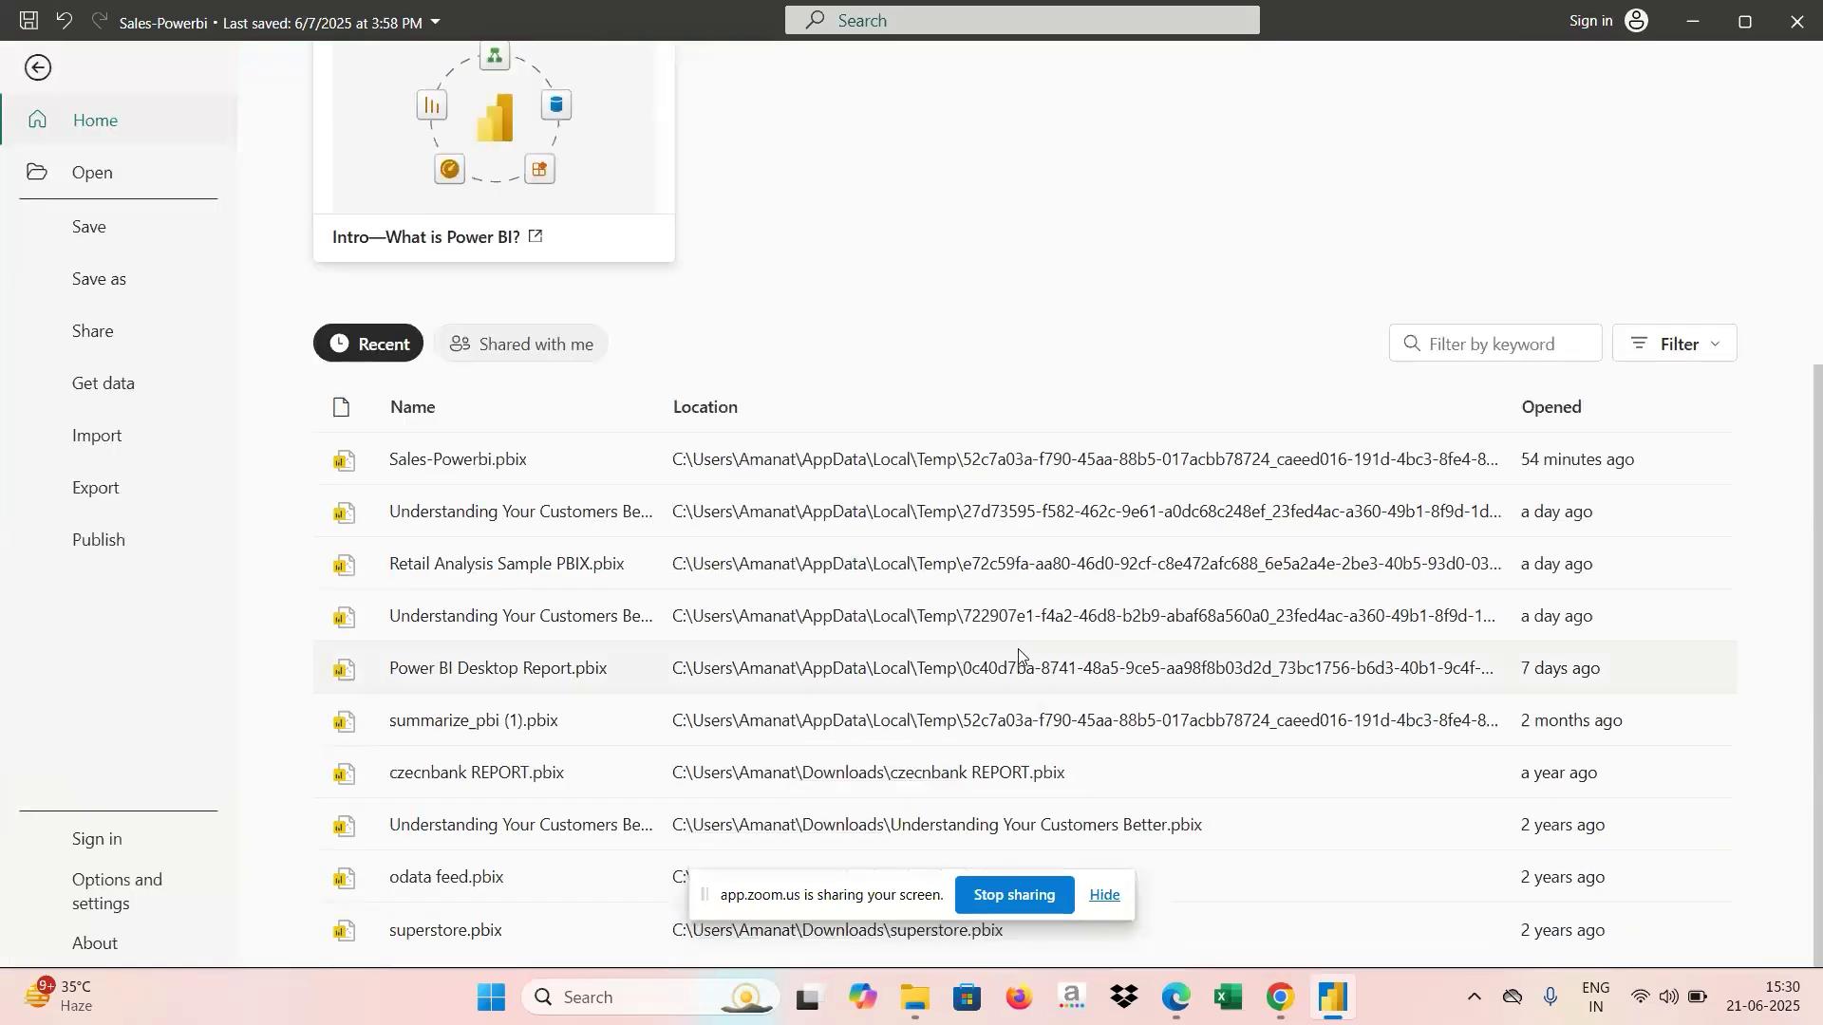
{"action": "left_click", "coordinate": [608, 627]}
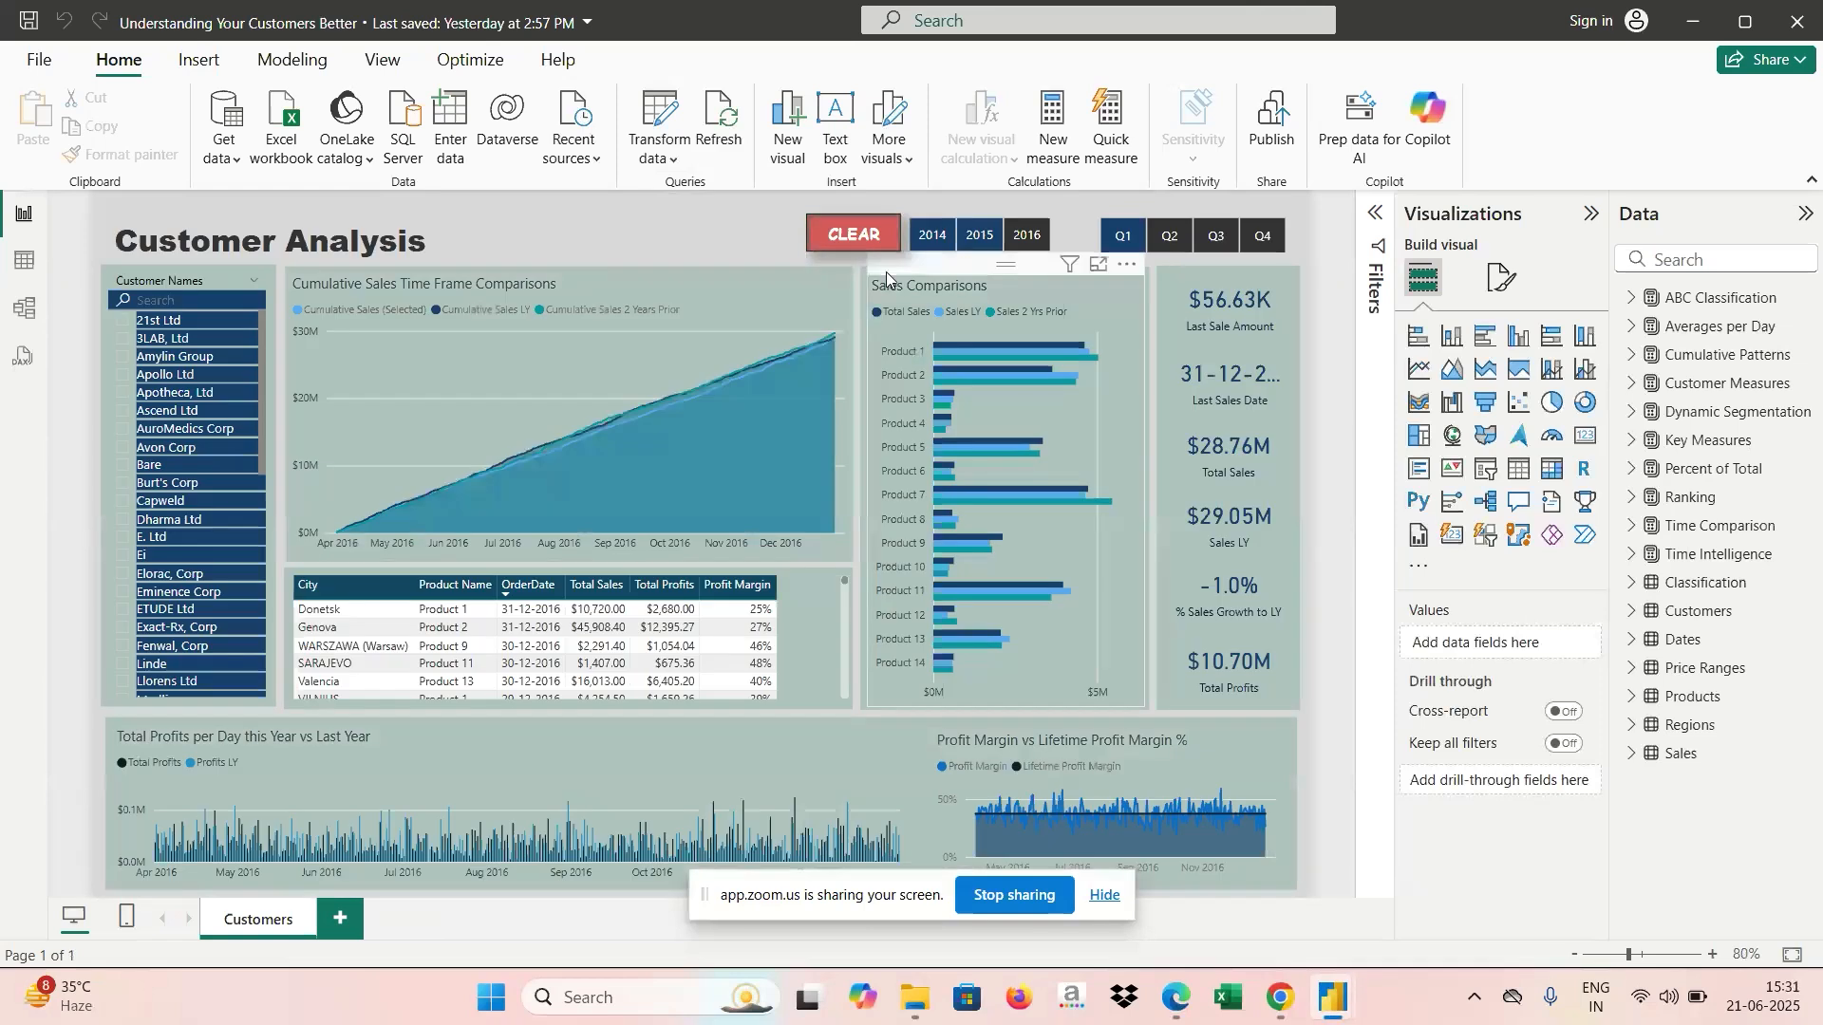
Switch the Customer Analysis year slicer to 2014 and back to 2016, and toggle Q2 in the quarter slicer.
{"action": "left_click", "coordinate": [938, 249]}
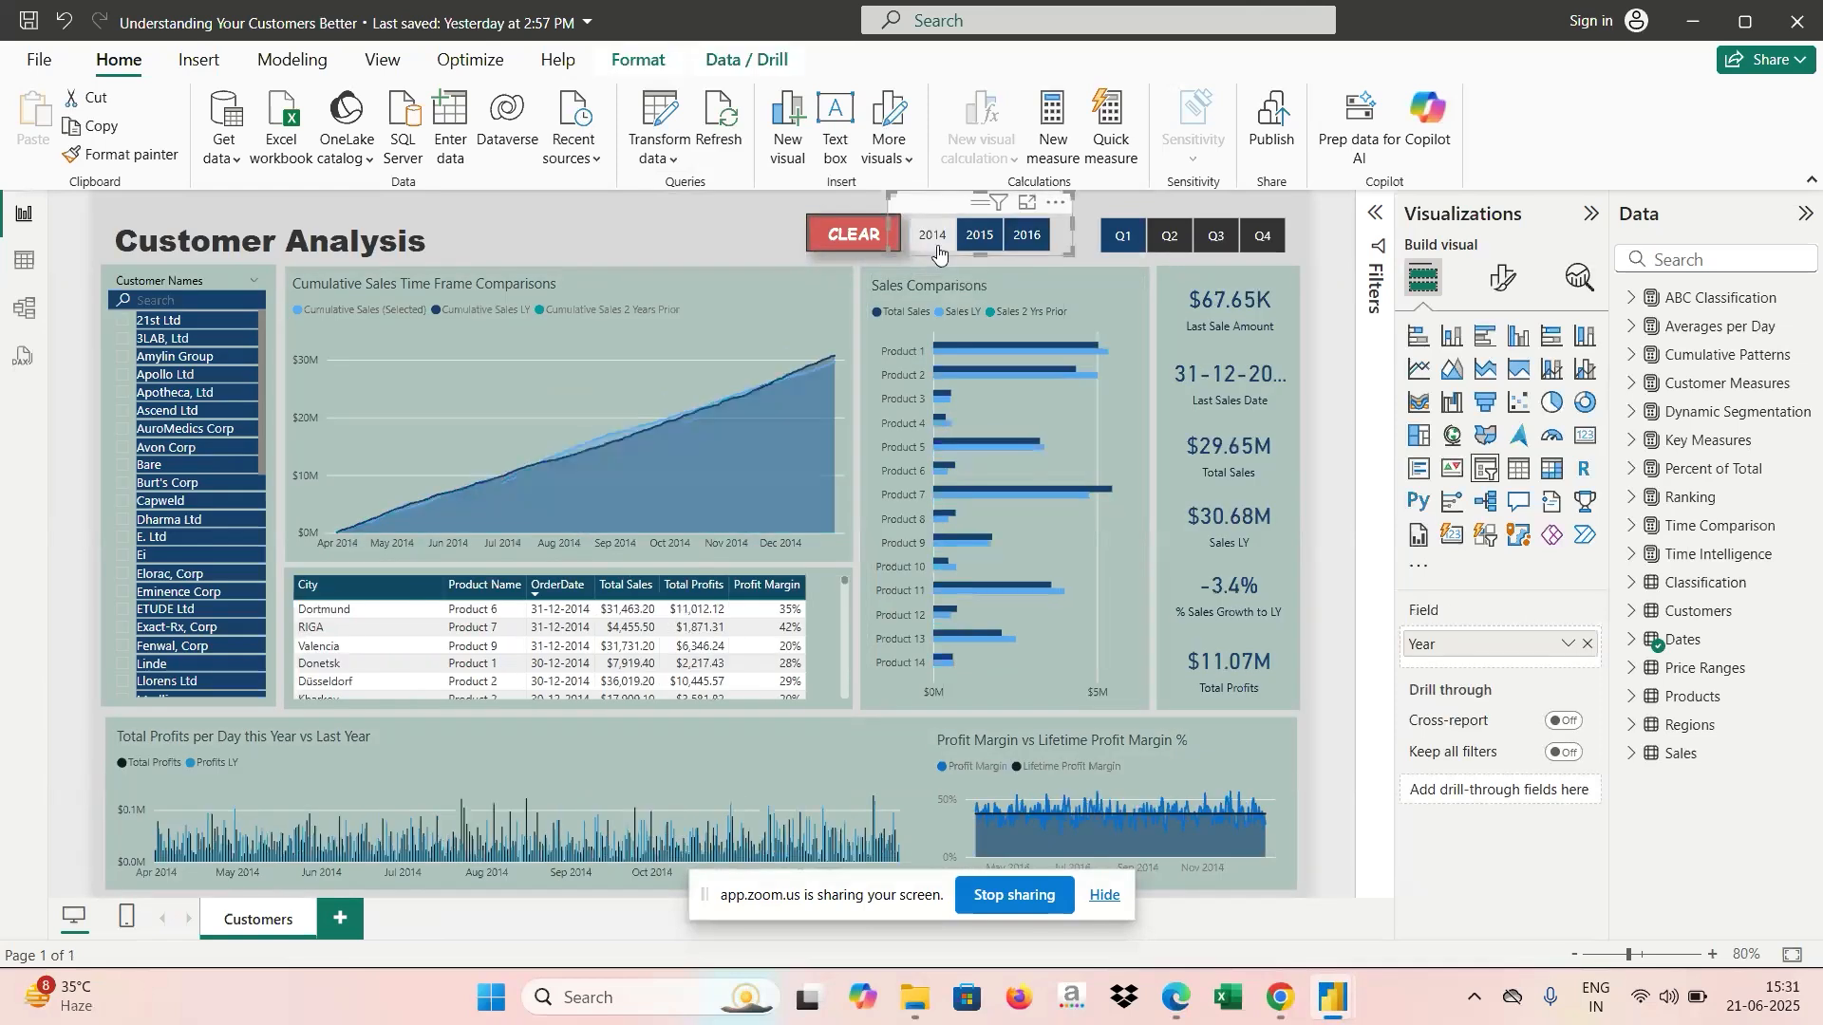
{"action": "left_click", "coordinate": [1042, 245]}
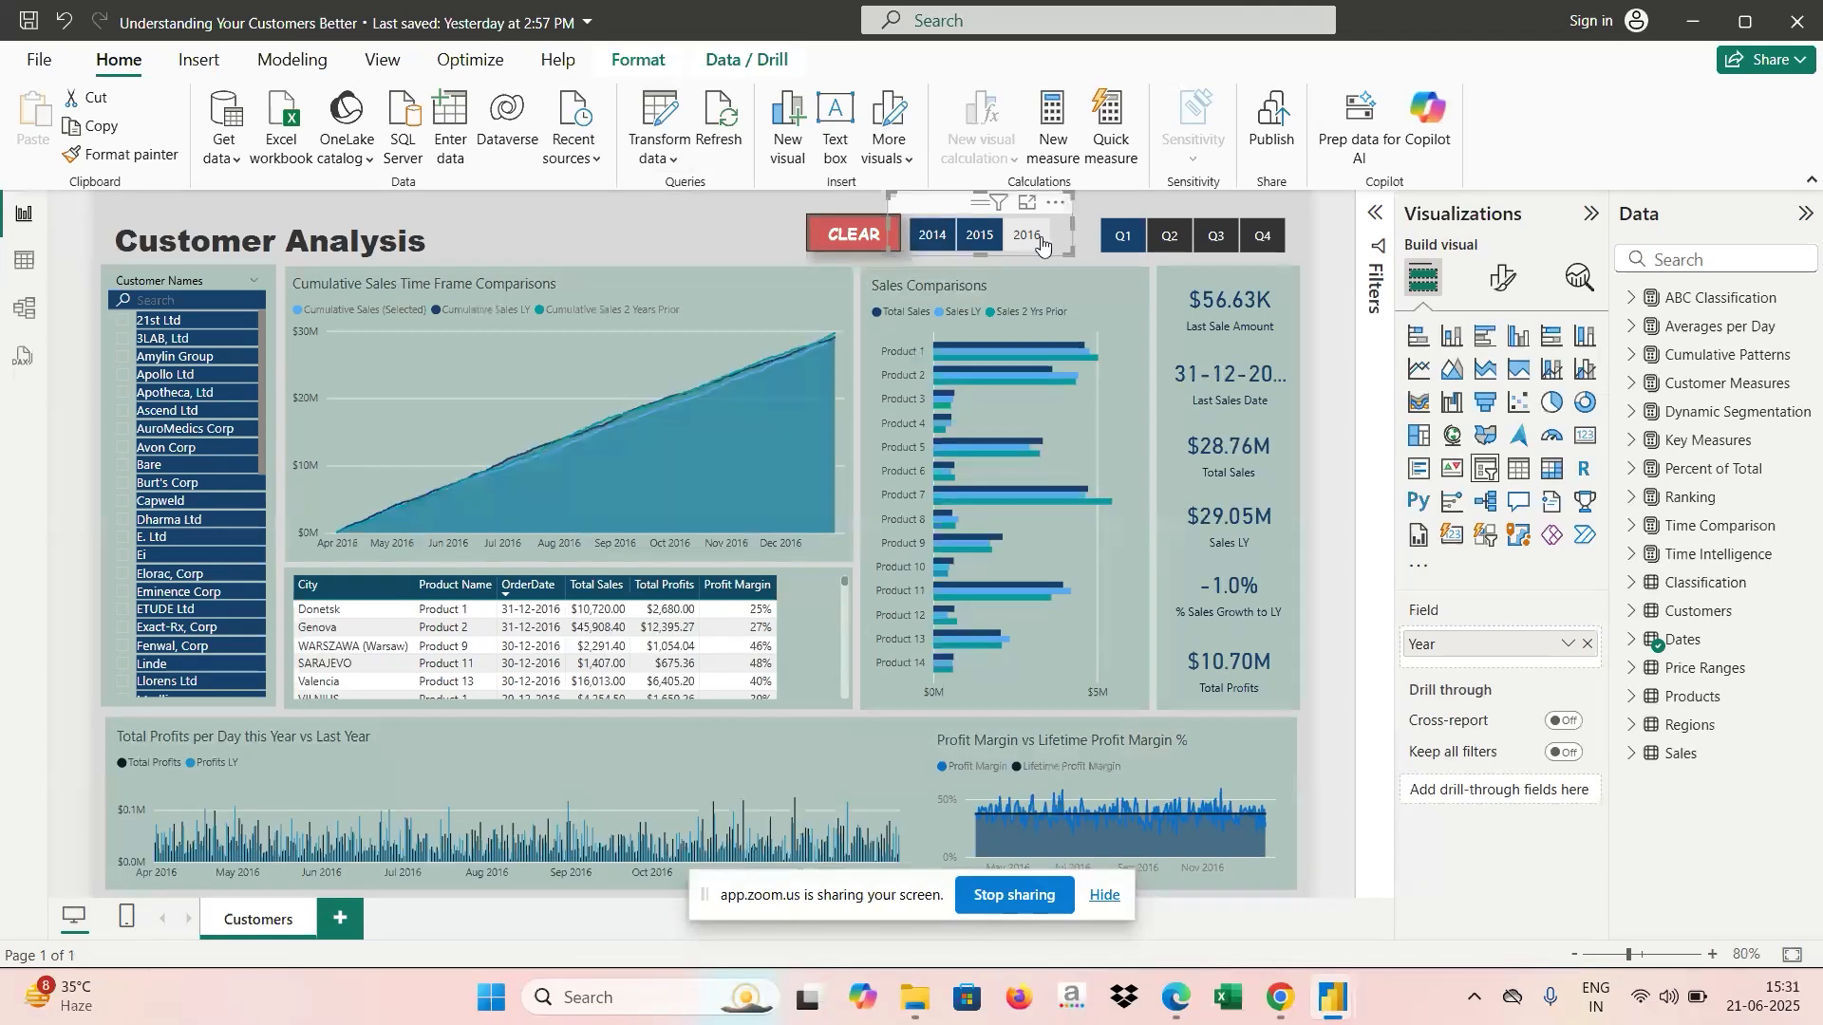
{"action": "left_click", "coordinate": [1171, 242]}
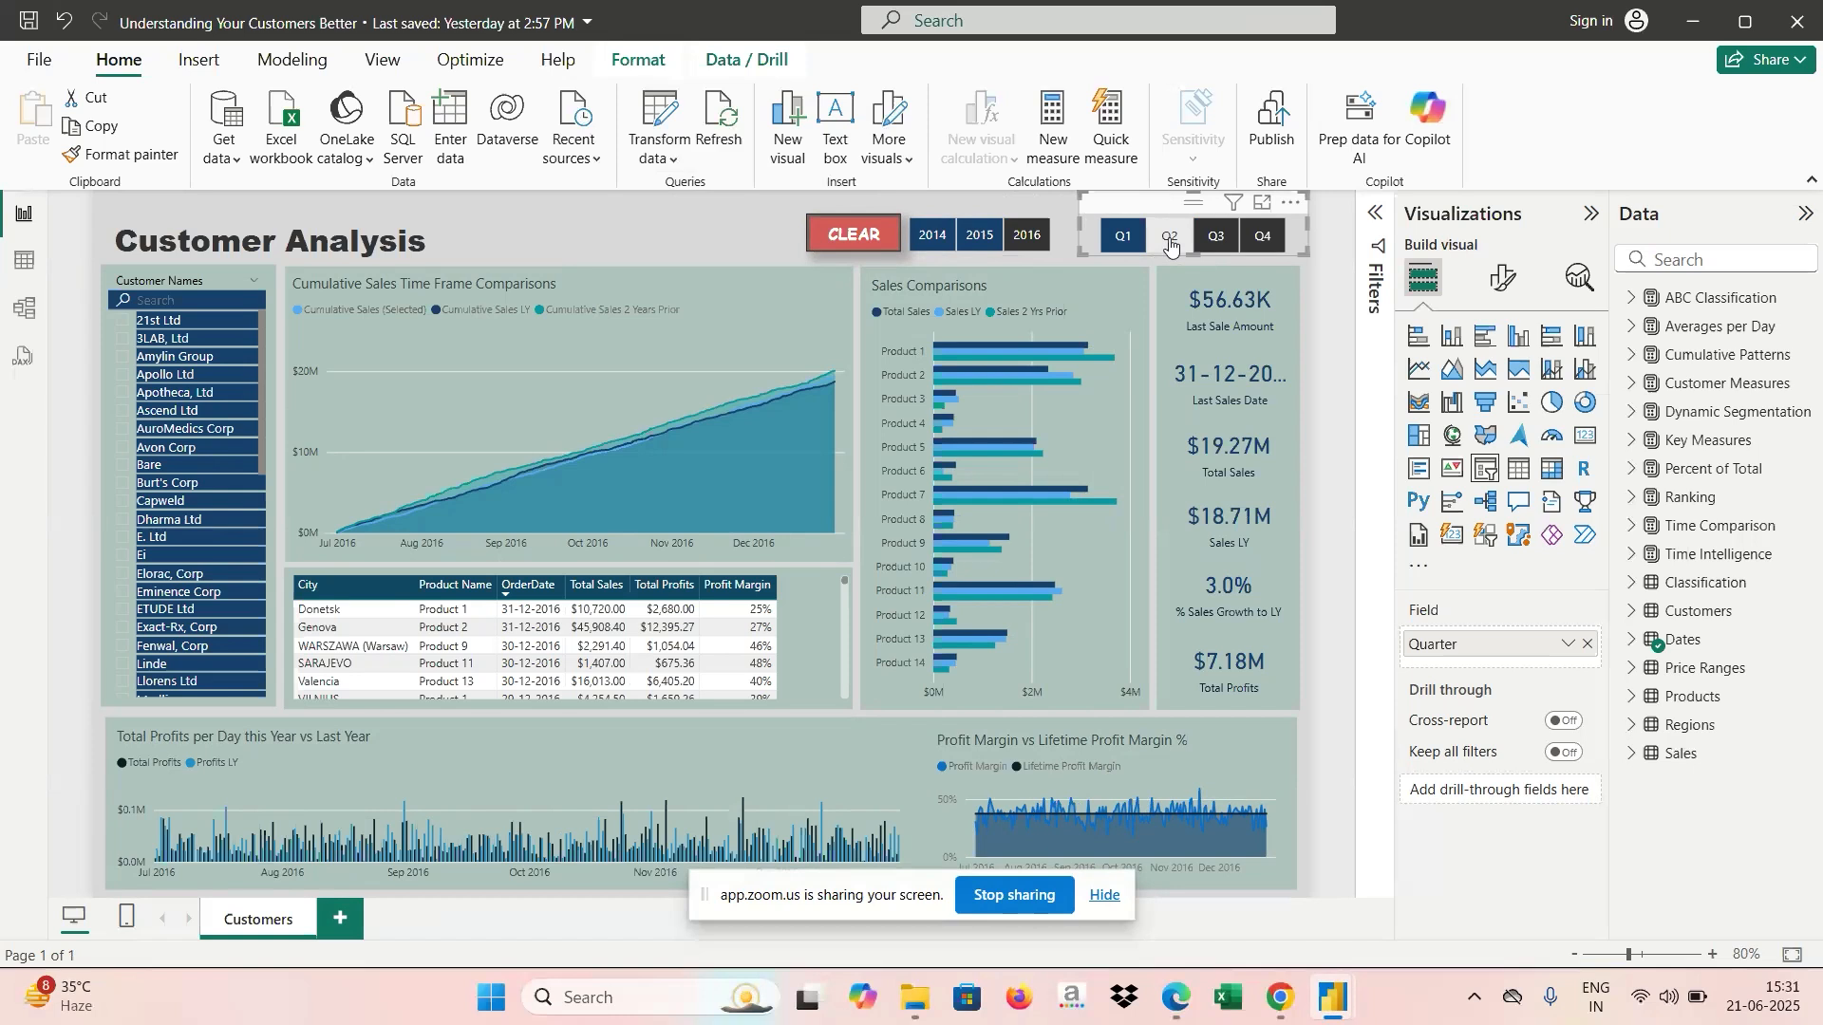
{"action": "left_click", "coordinate": [1171, 246], "text": "ctrl"}
Switch back to the Sales-Powerbi report and clear the Central selection in the Region slicer.
{"action": "mouse_move", "coordinate": [1337, 1004]}
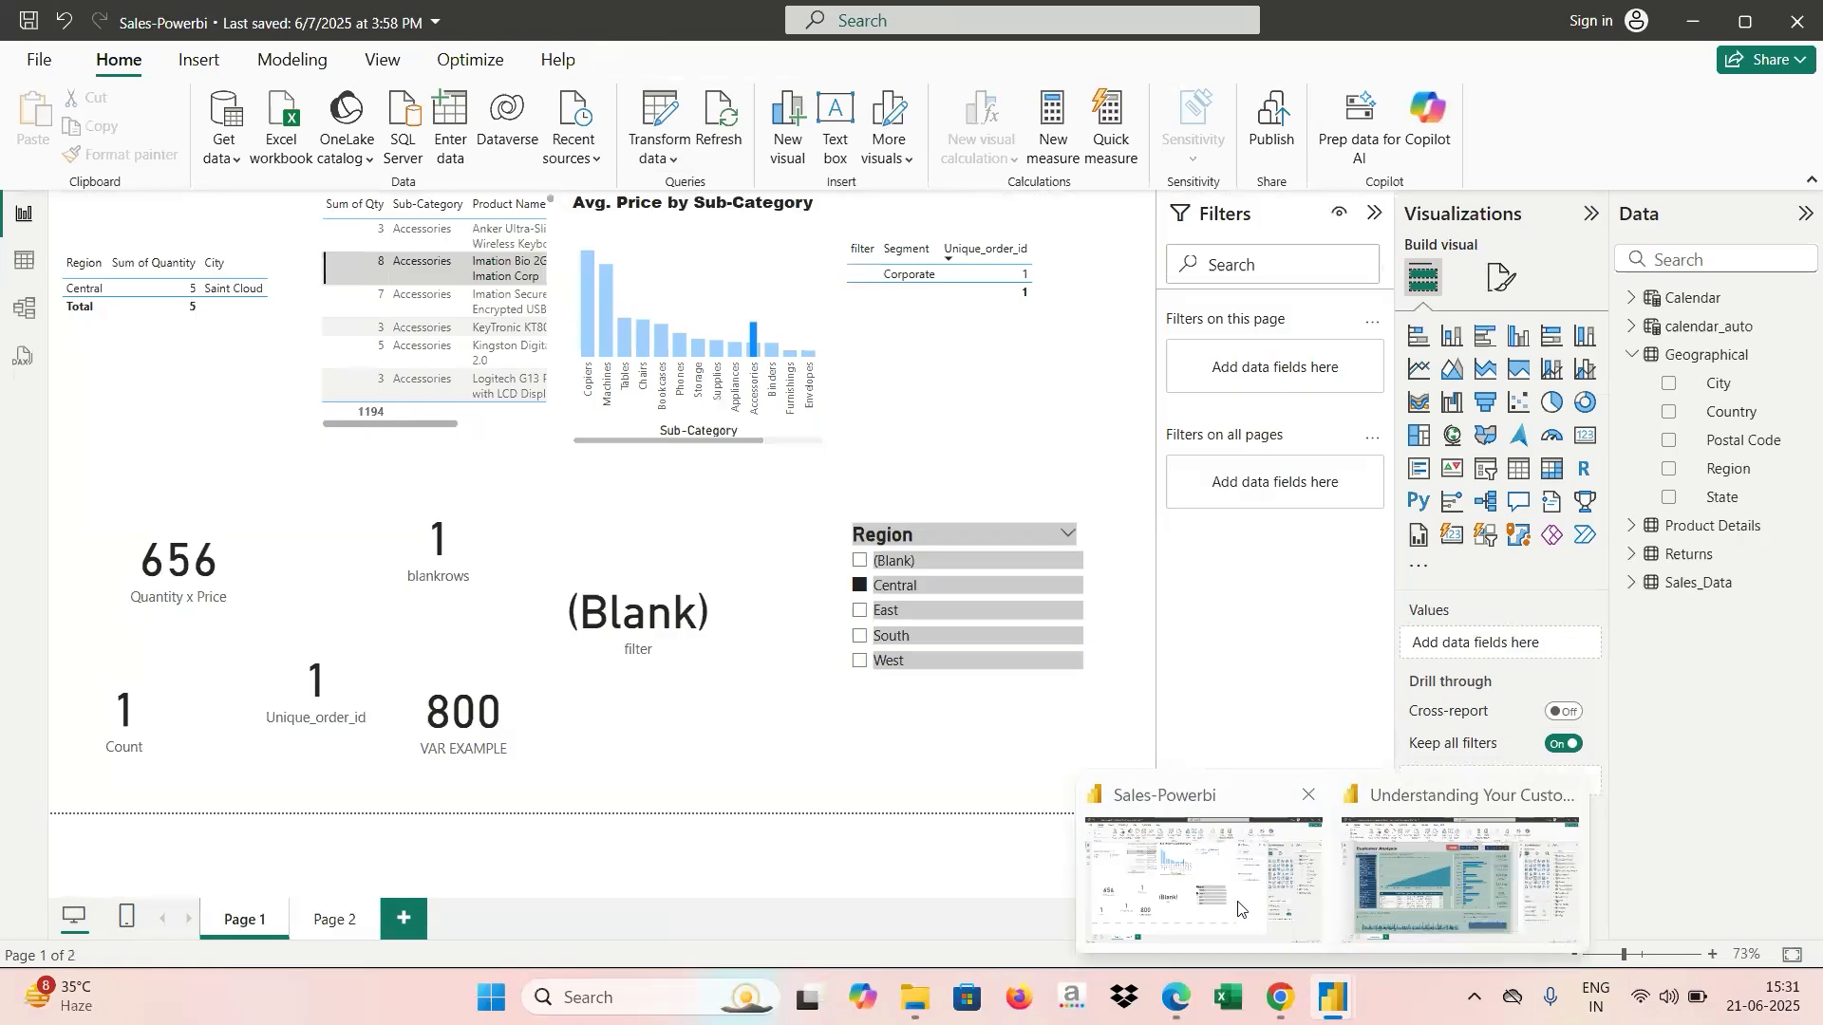
{"action": "left_click", "coordinate": [1239, 910]}
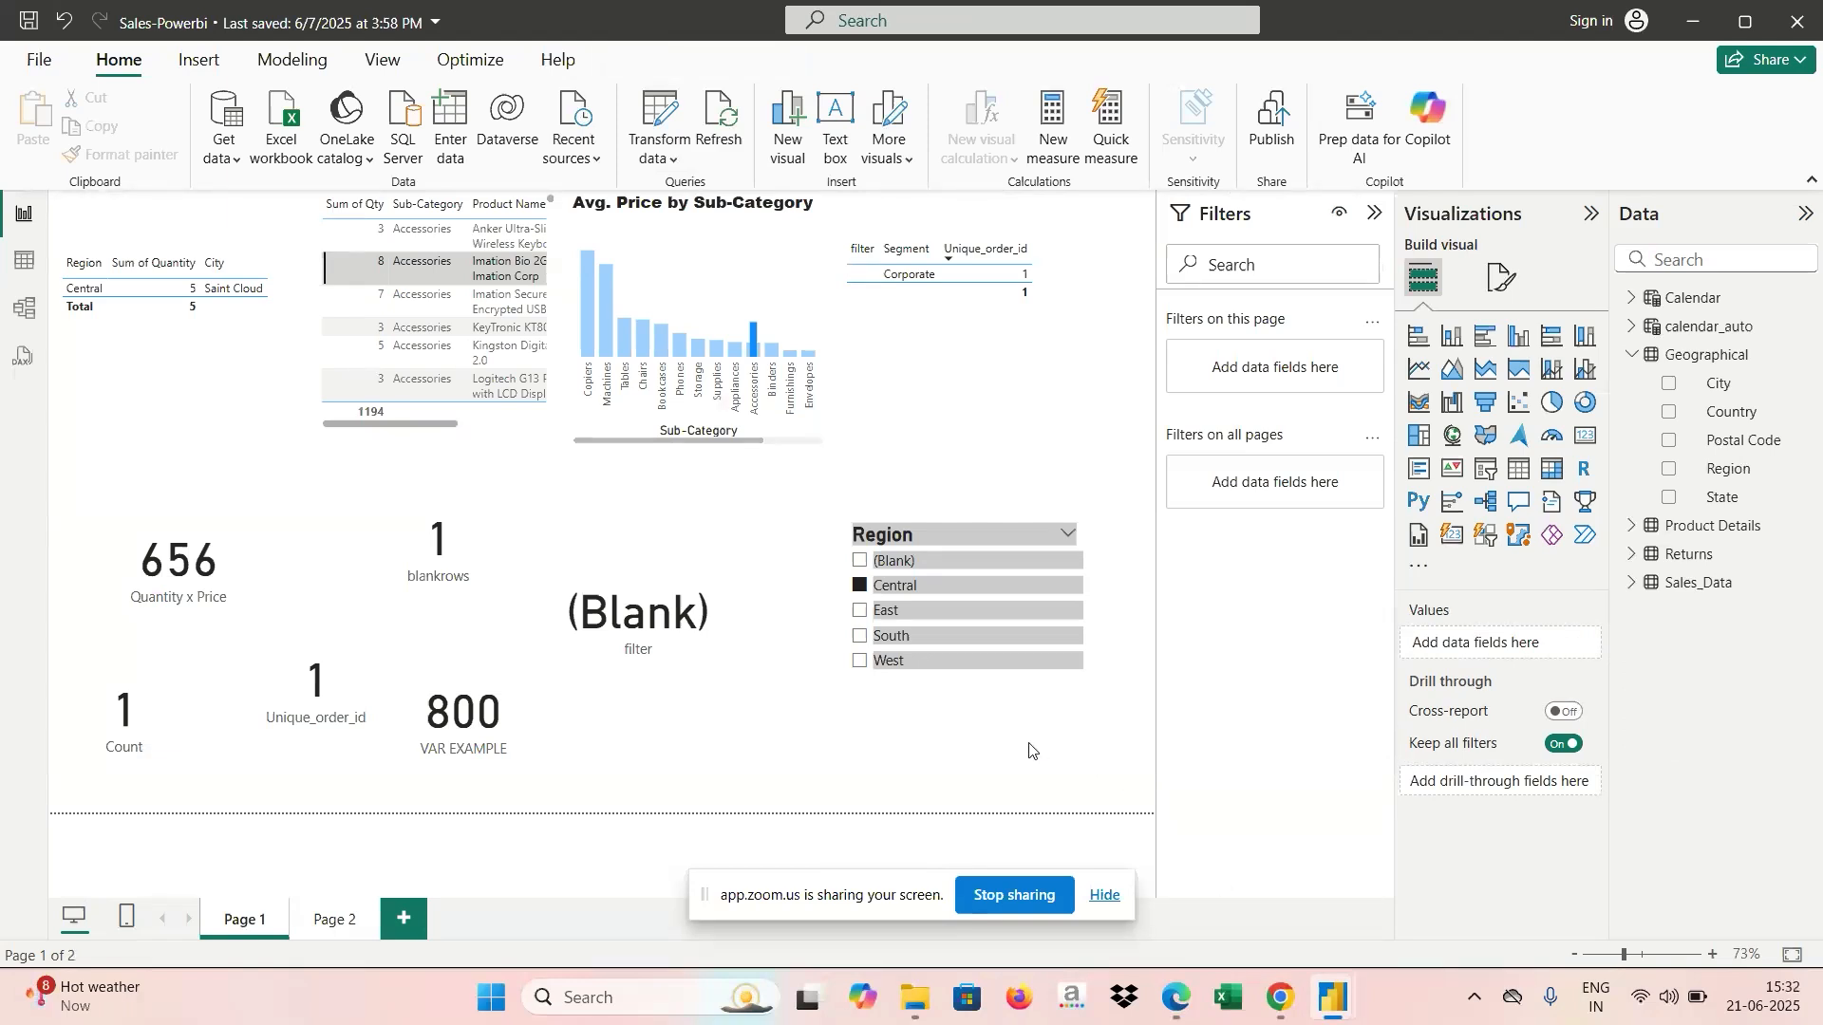
{"action": "left_click", "coordinate": [981, 595]}
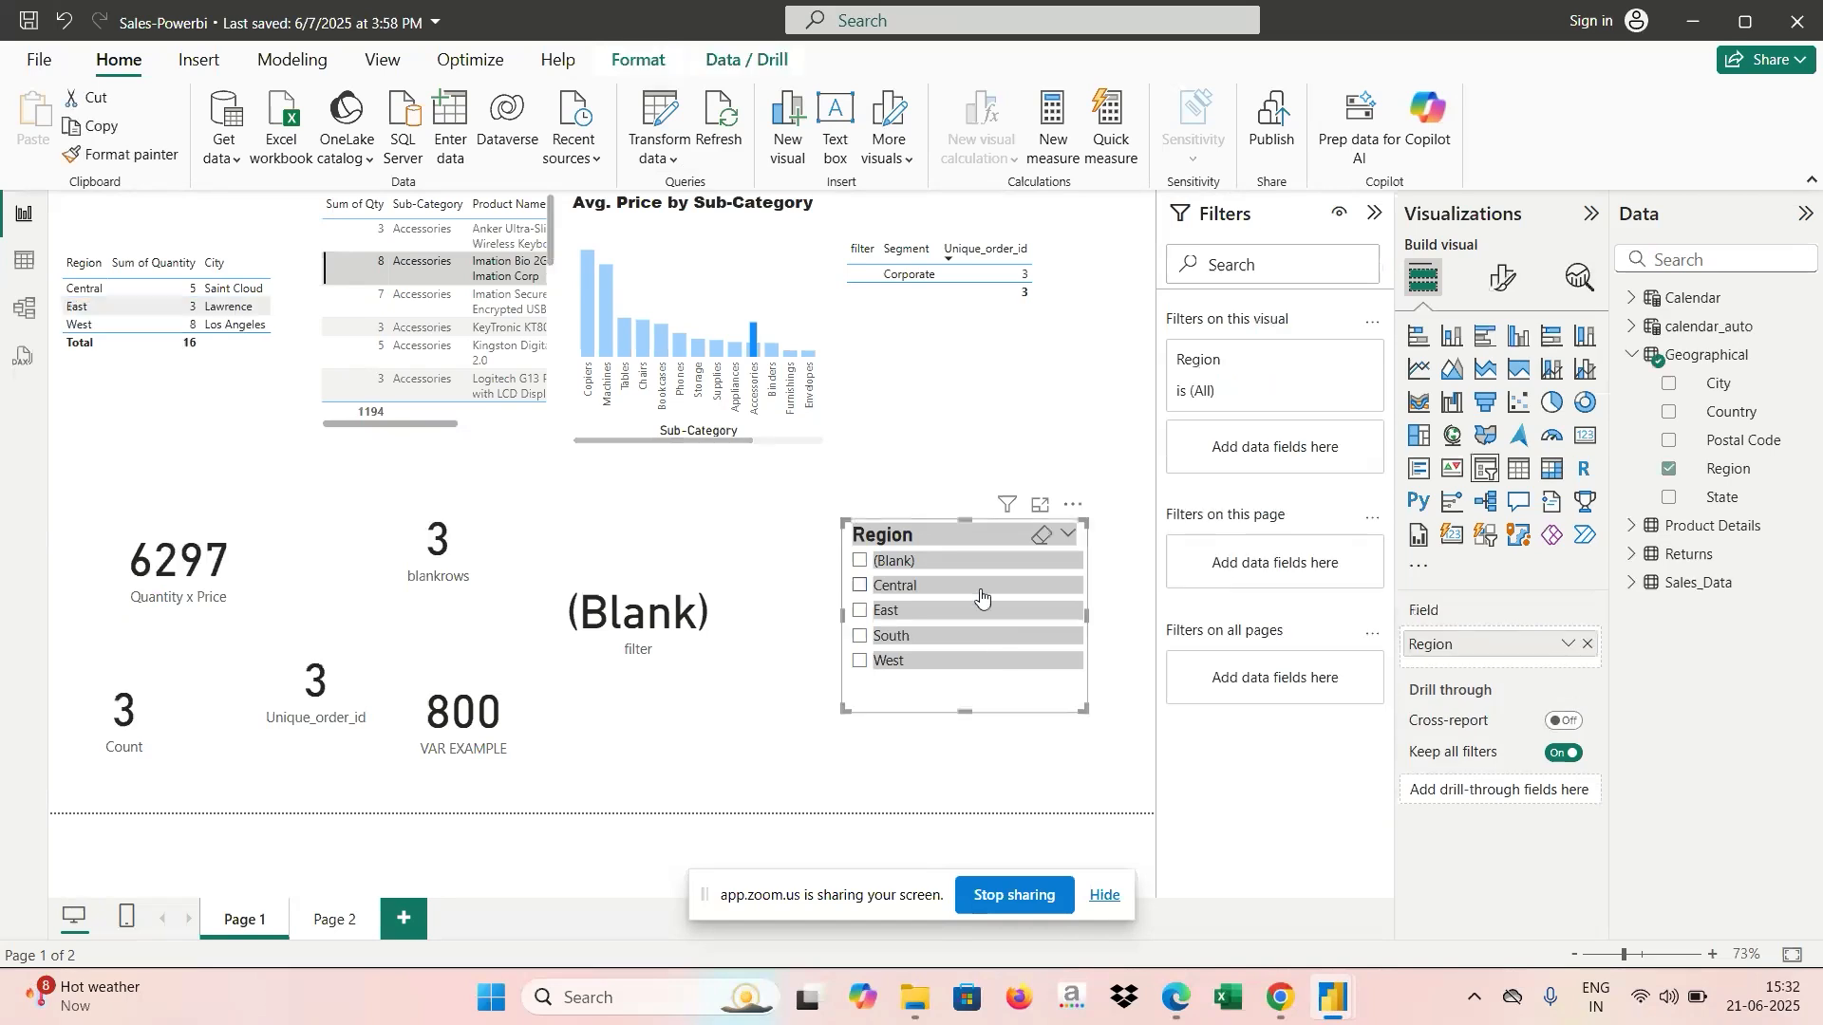
Change the Region slicer's style to Tile and deselect the slicer.
{"action": "left_click", "coordinate": [1499, 299]}
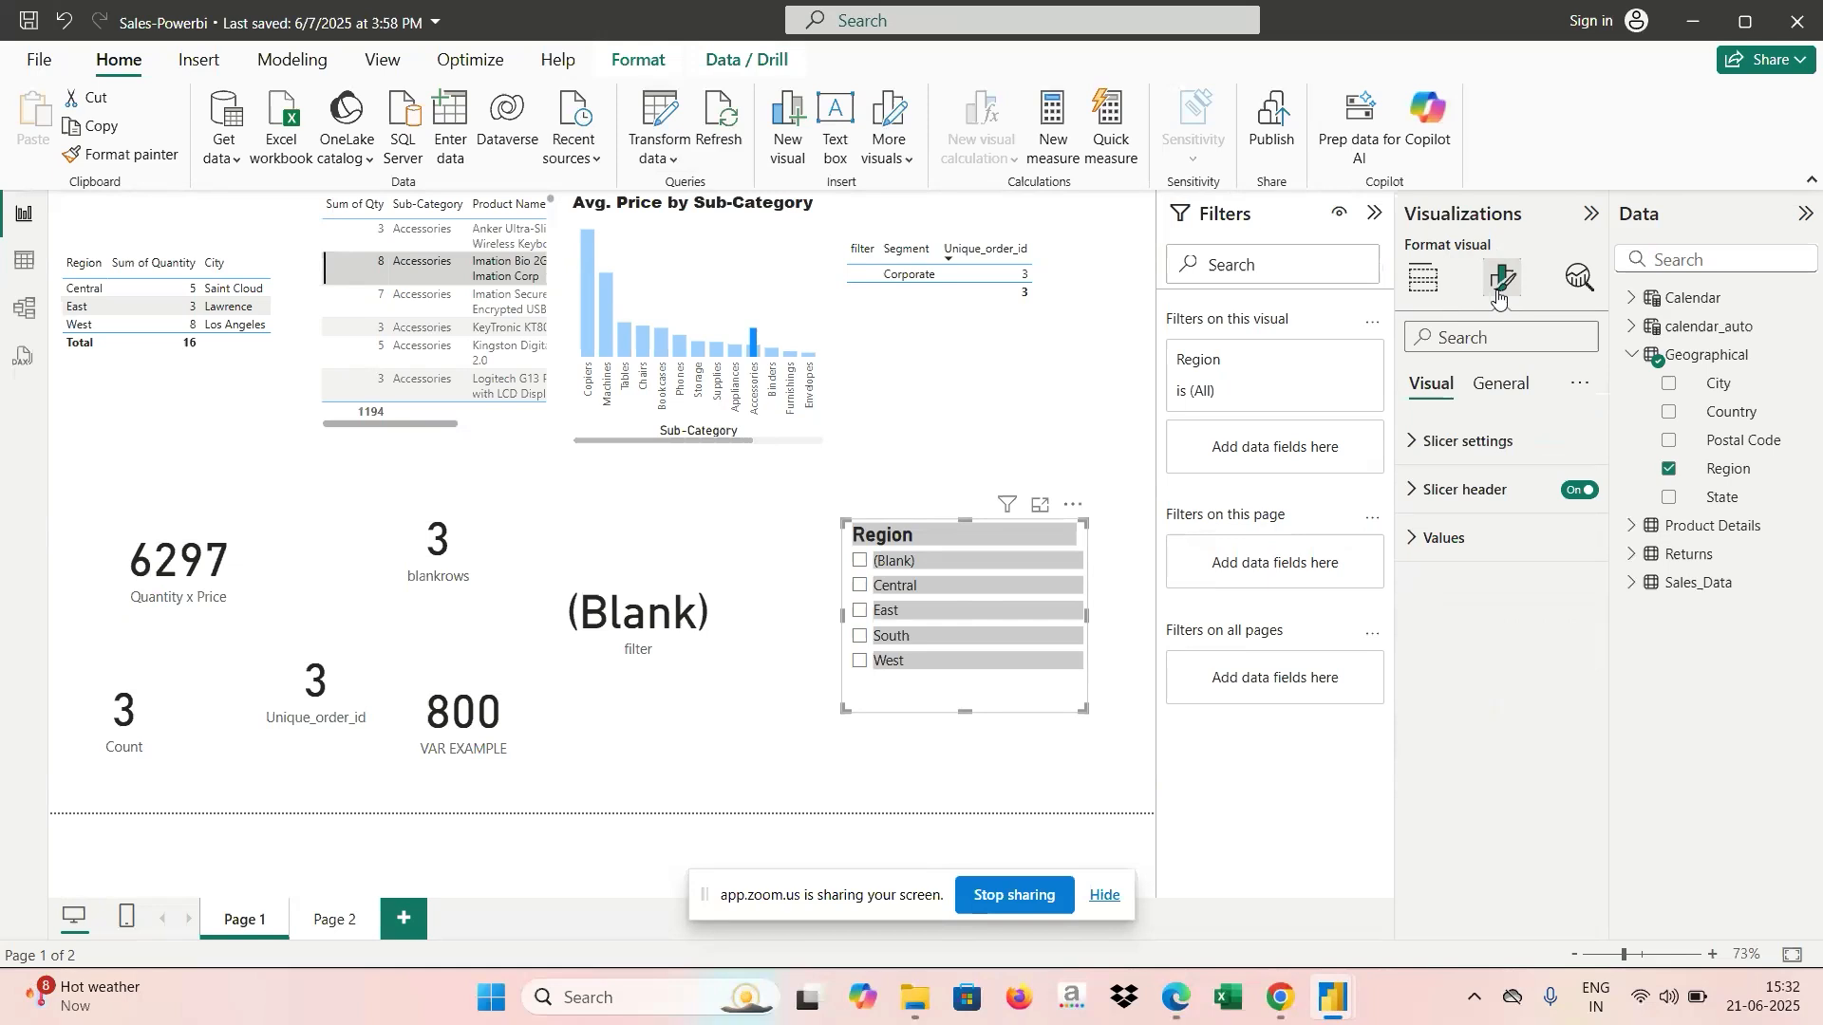
{"action": "left_click", "coordinate": [1410, 443]}
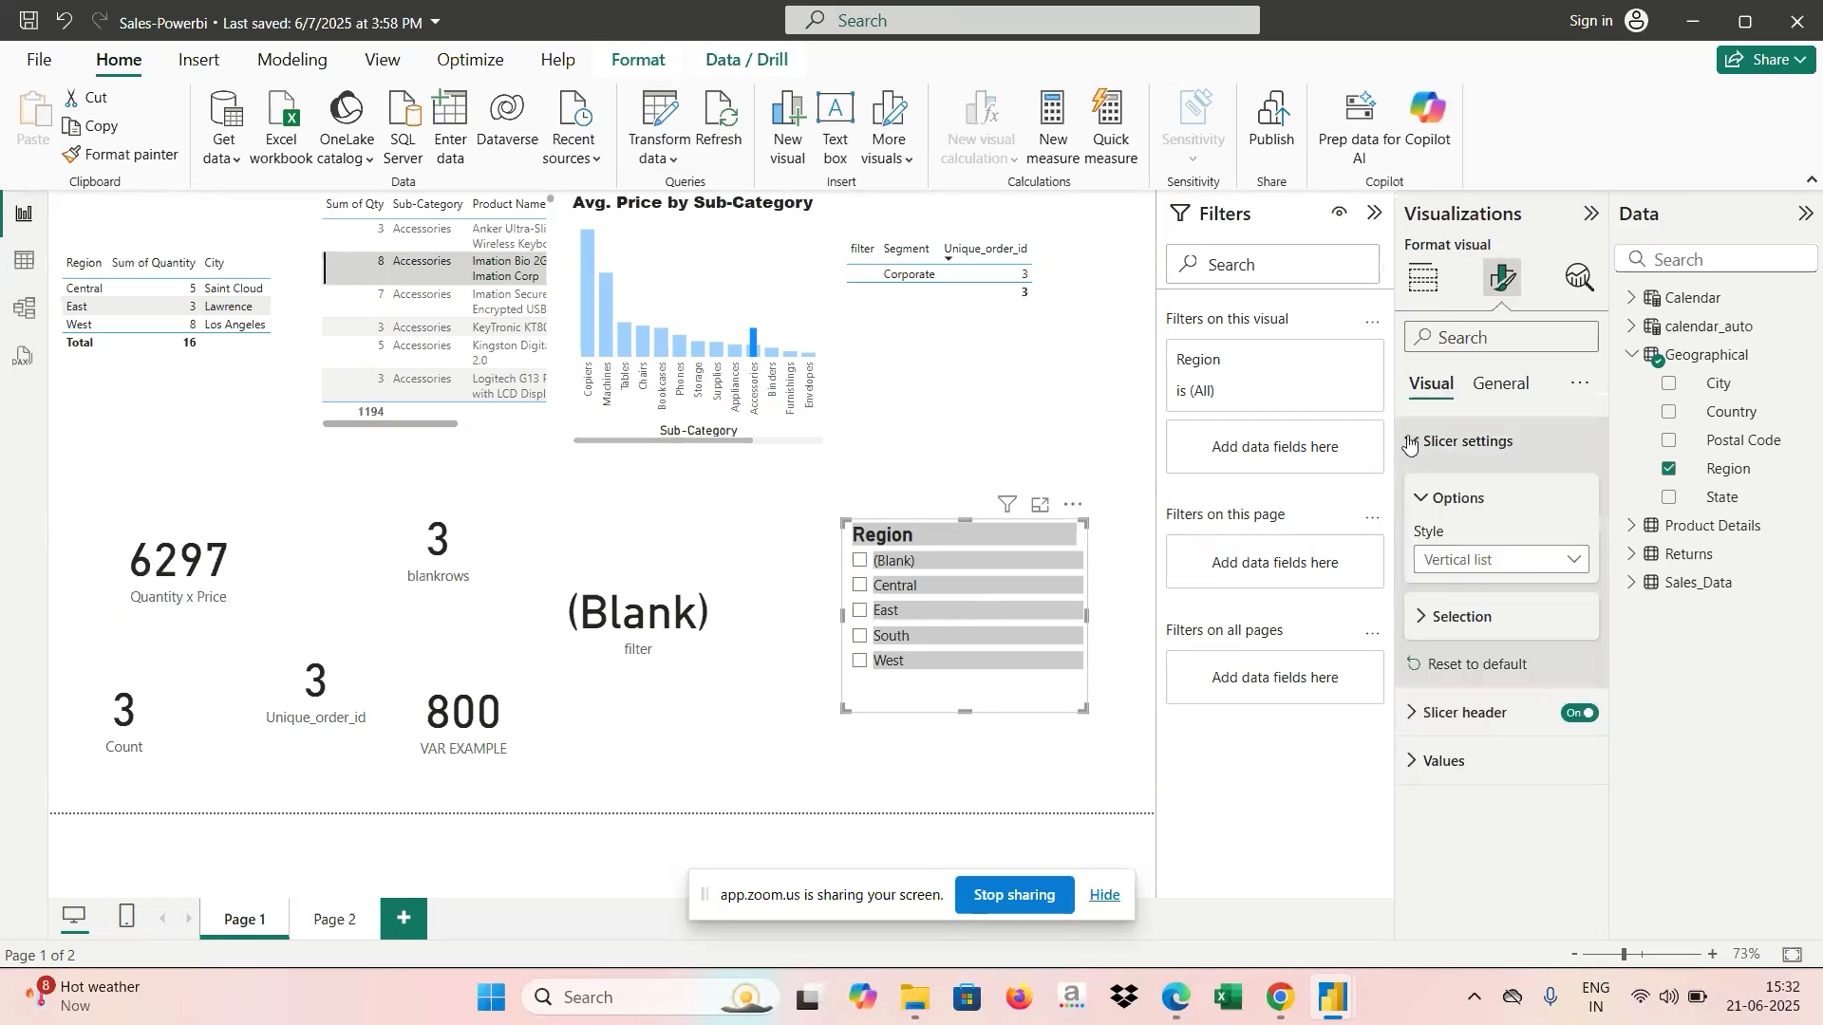
{"action": "left_click", "coordinate": [1576, 562]}
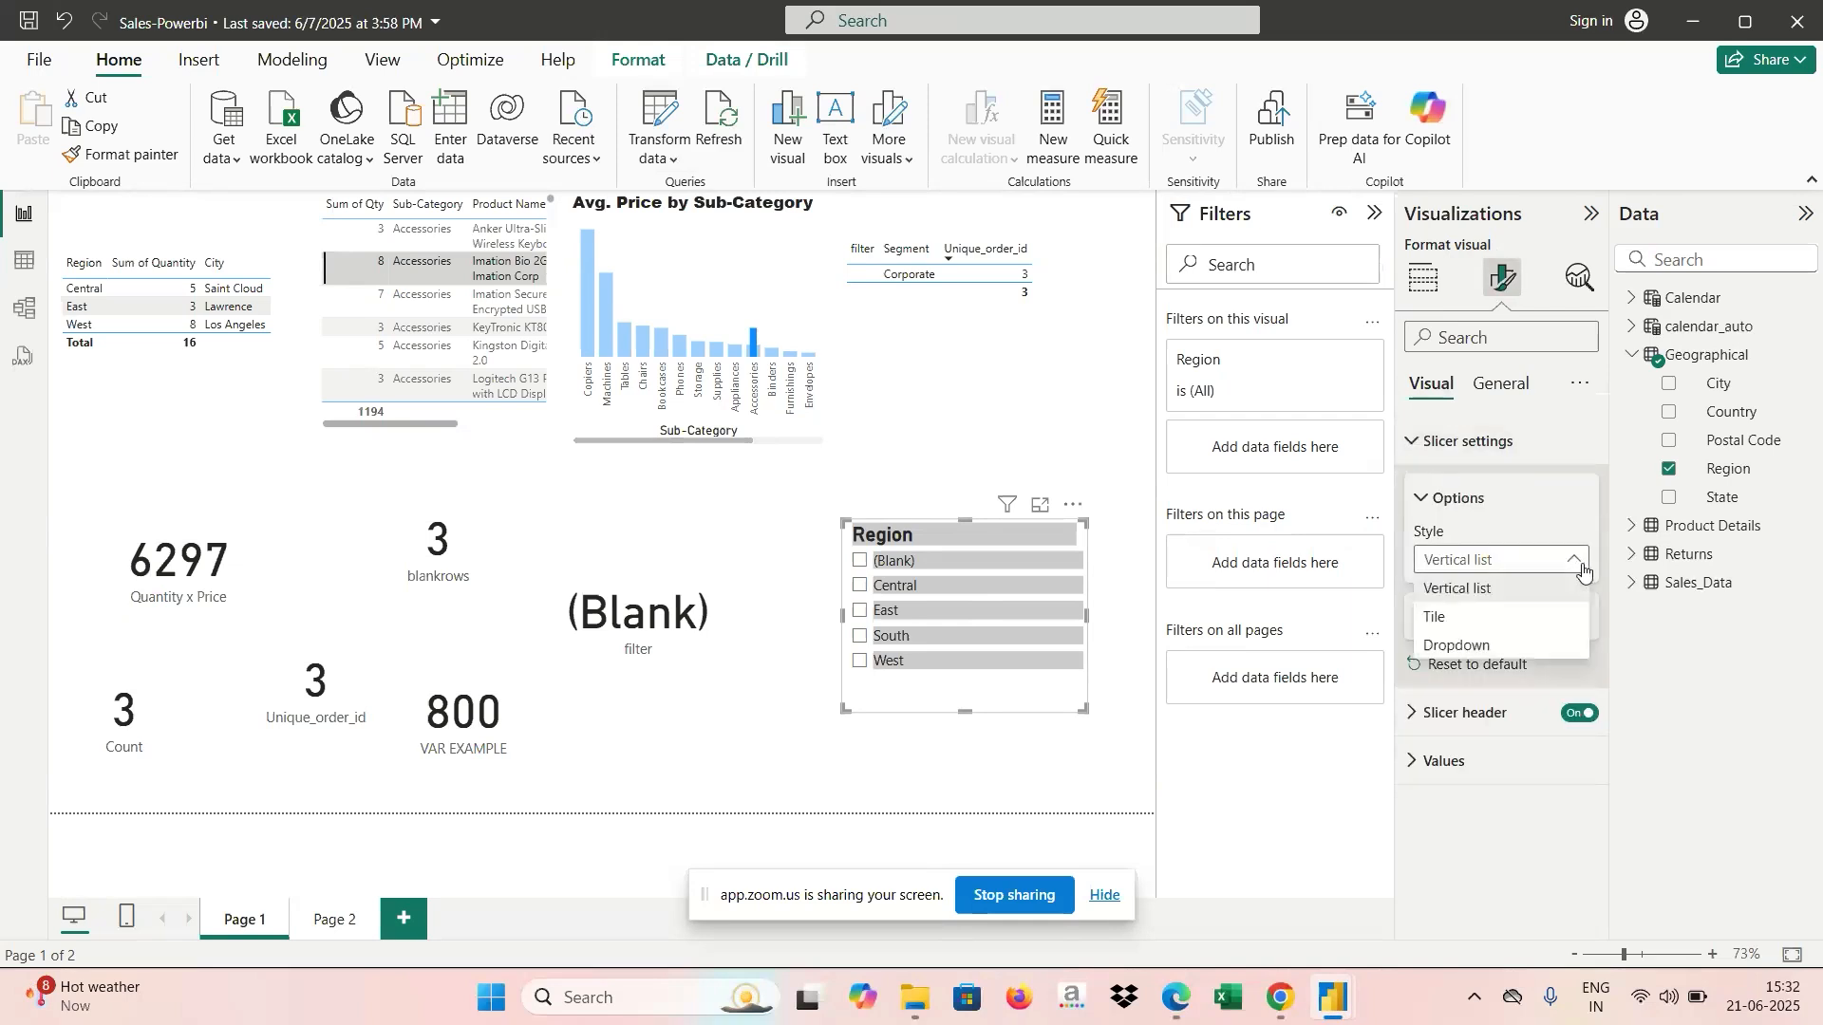
{"action": "left_click", "coordinate": [1479, 626]}
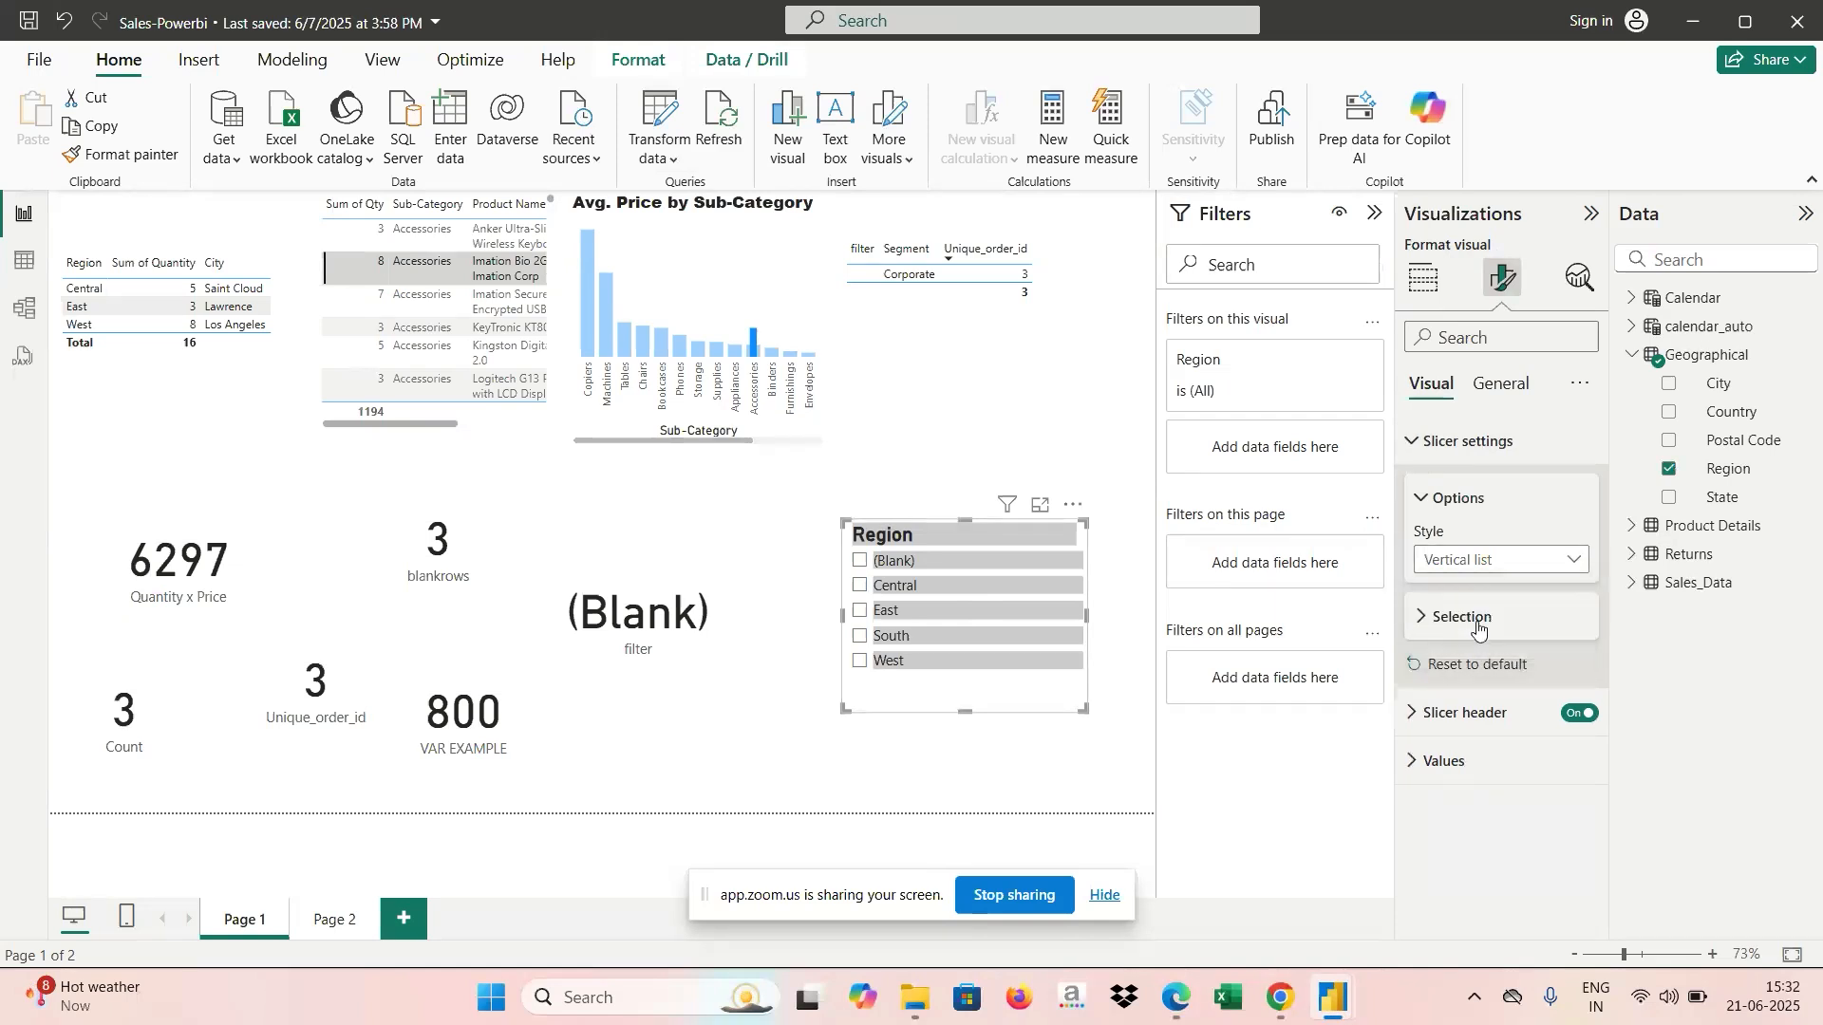
{"action": "left_click", "coordinate": [808, 723]}
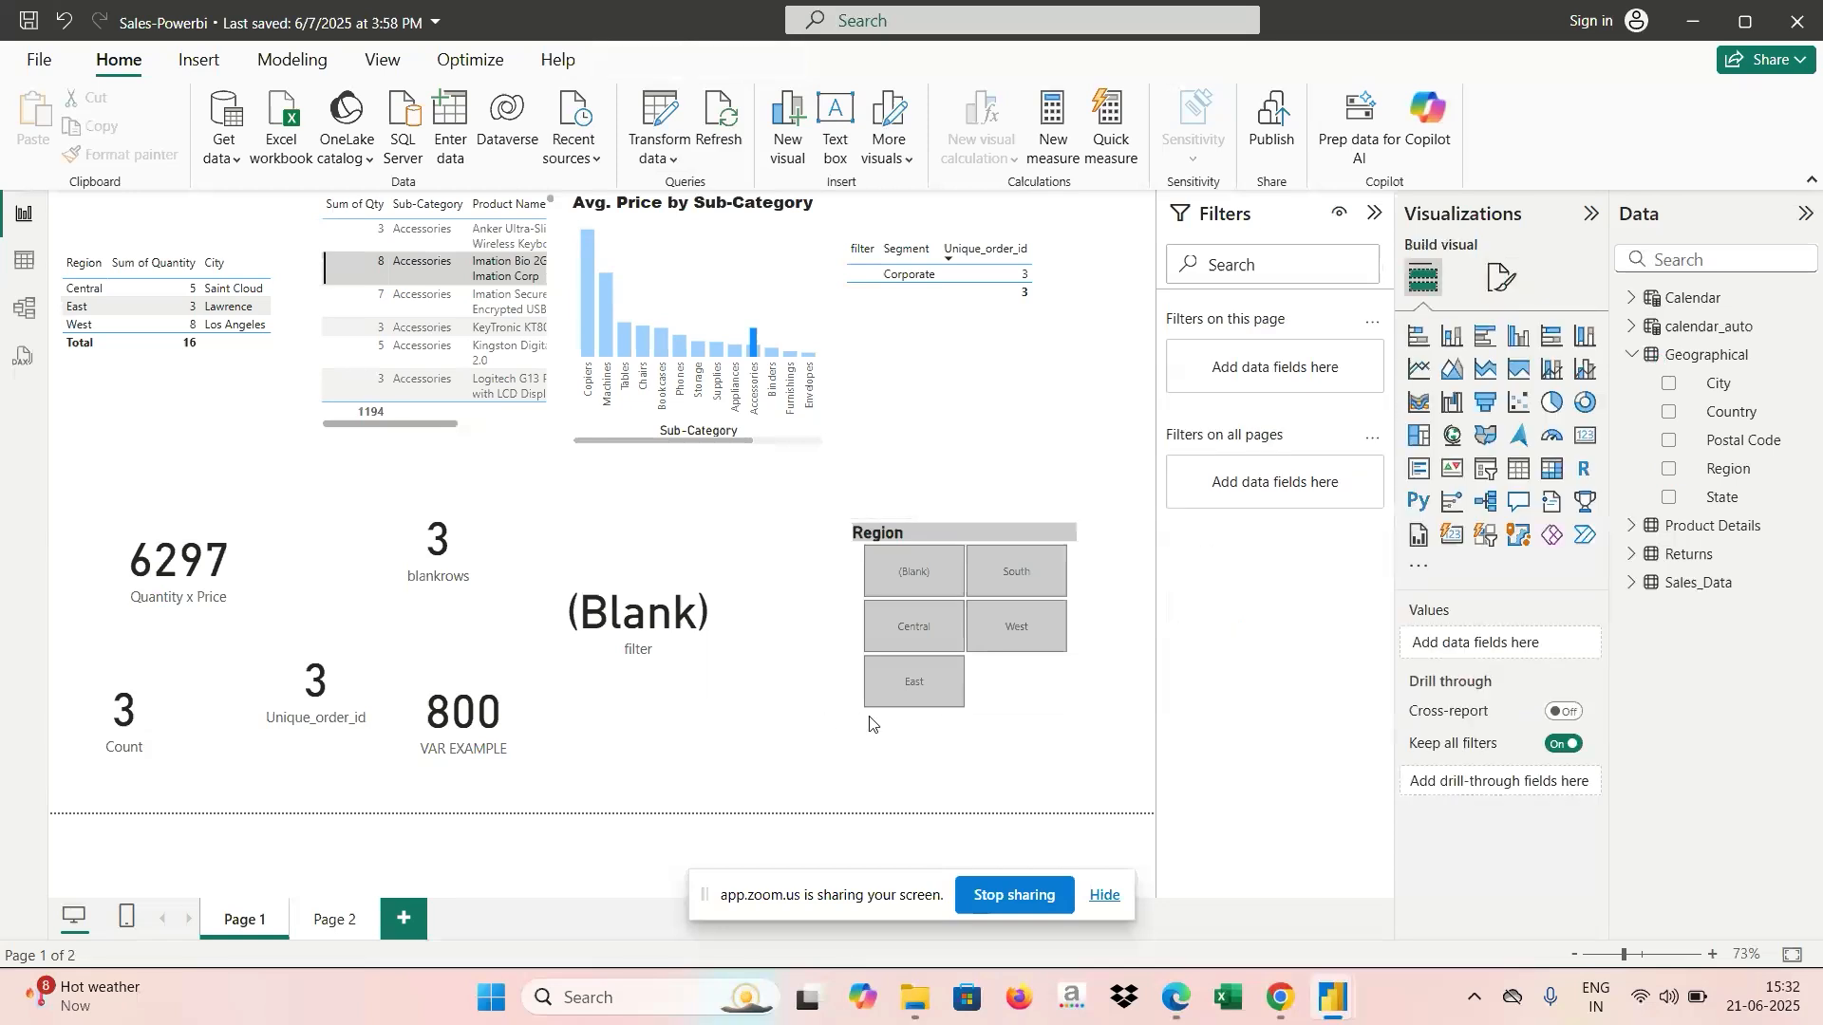
Try the Region tiles by filtering to Central, West, and West with East, and clear the selection.
{"action": "left_click", "coordinate": [911, 646]}
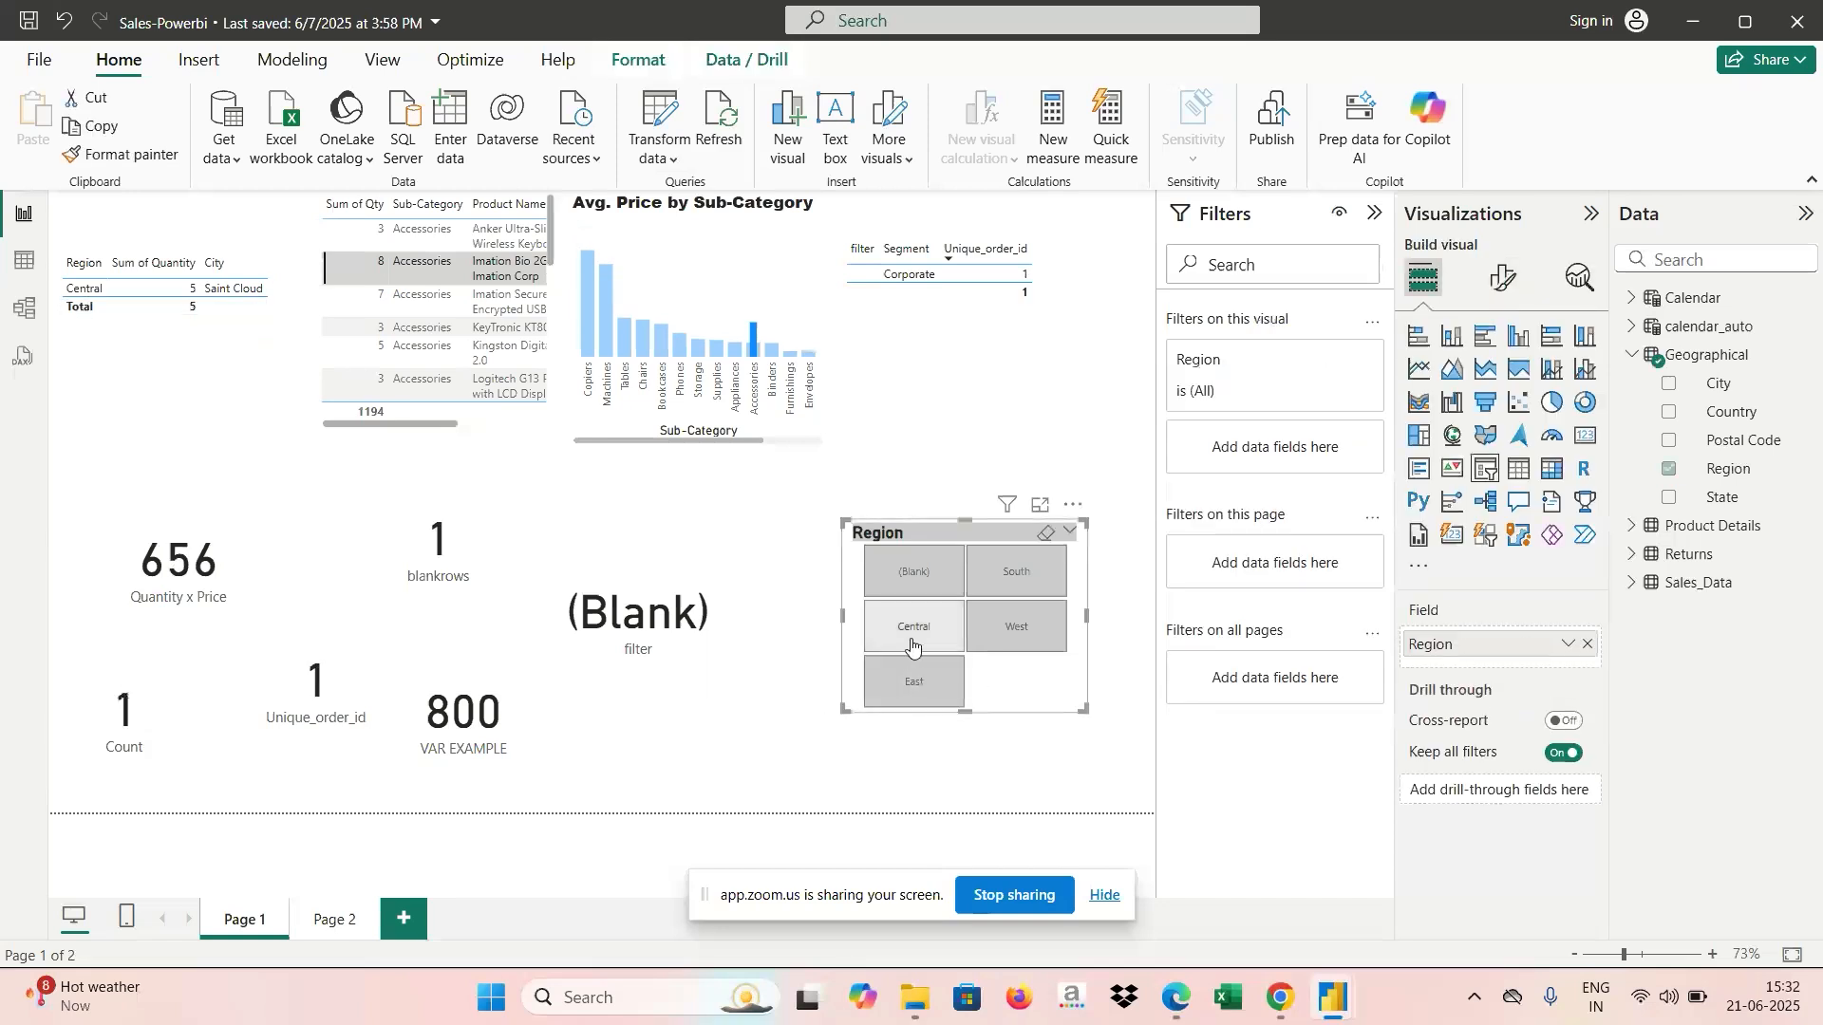
{"action": "left_click", "coordinate": [1038, 636]}
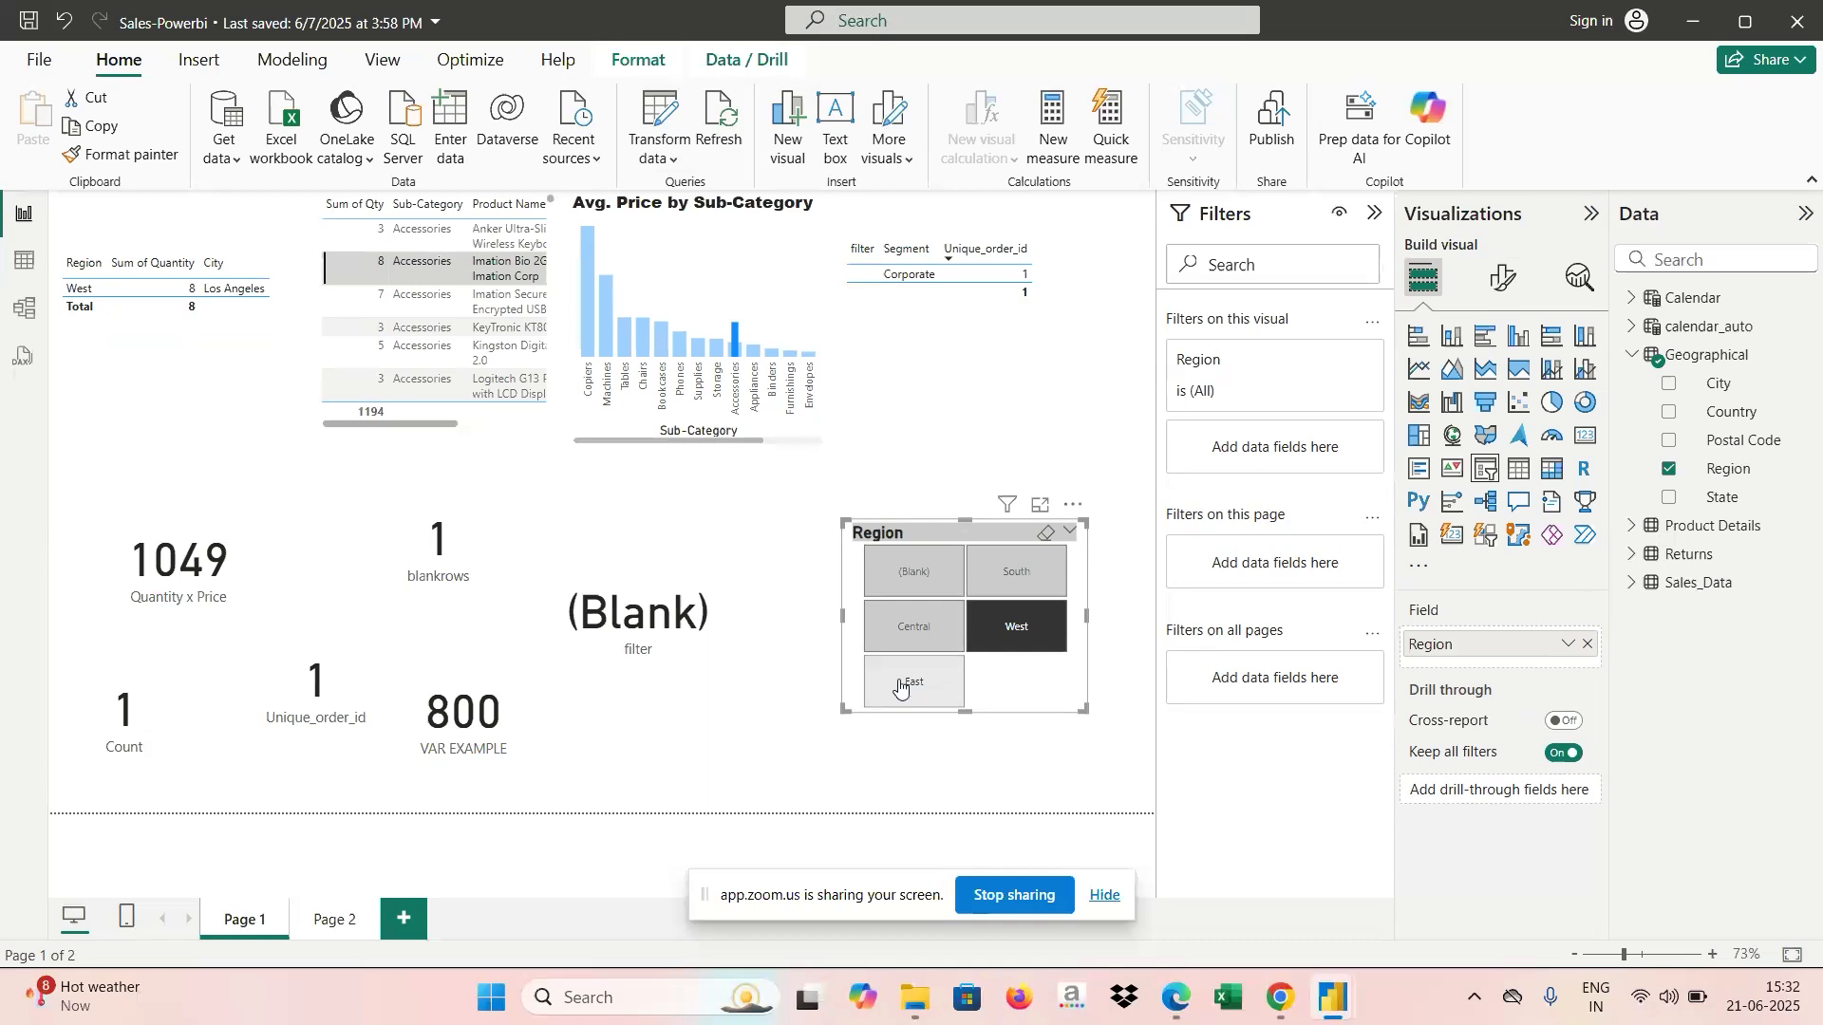
{"action": "left_click", "coordinate": [900, 687], "text": "ctrl"}
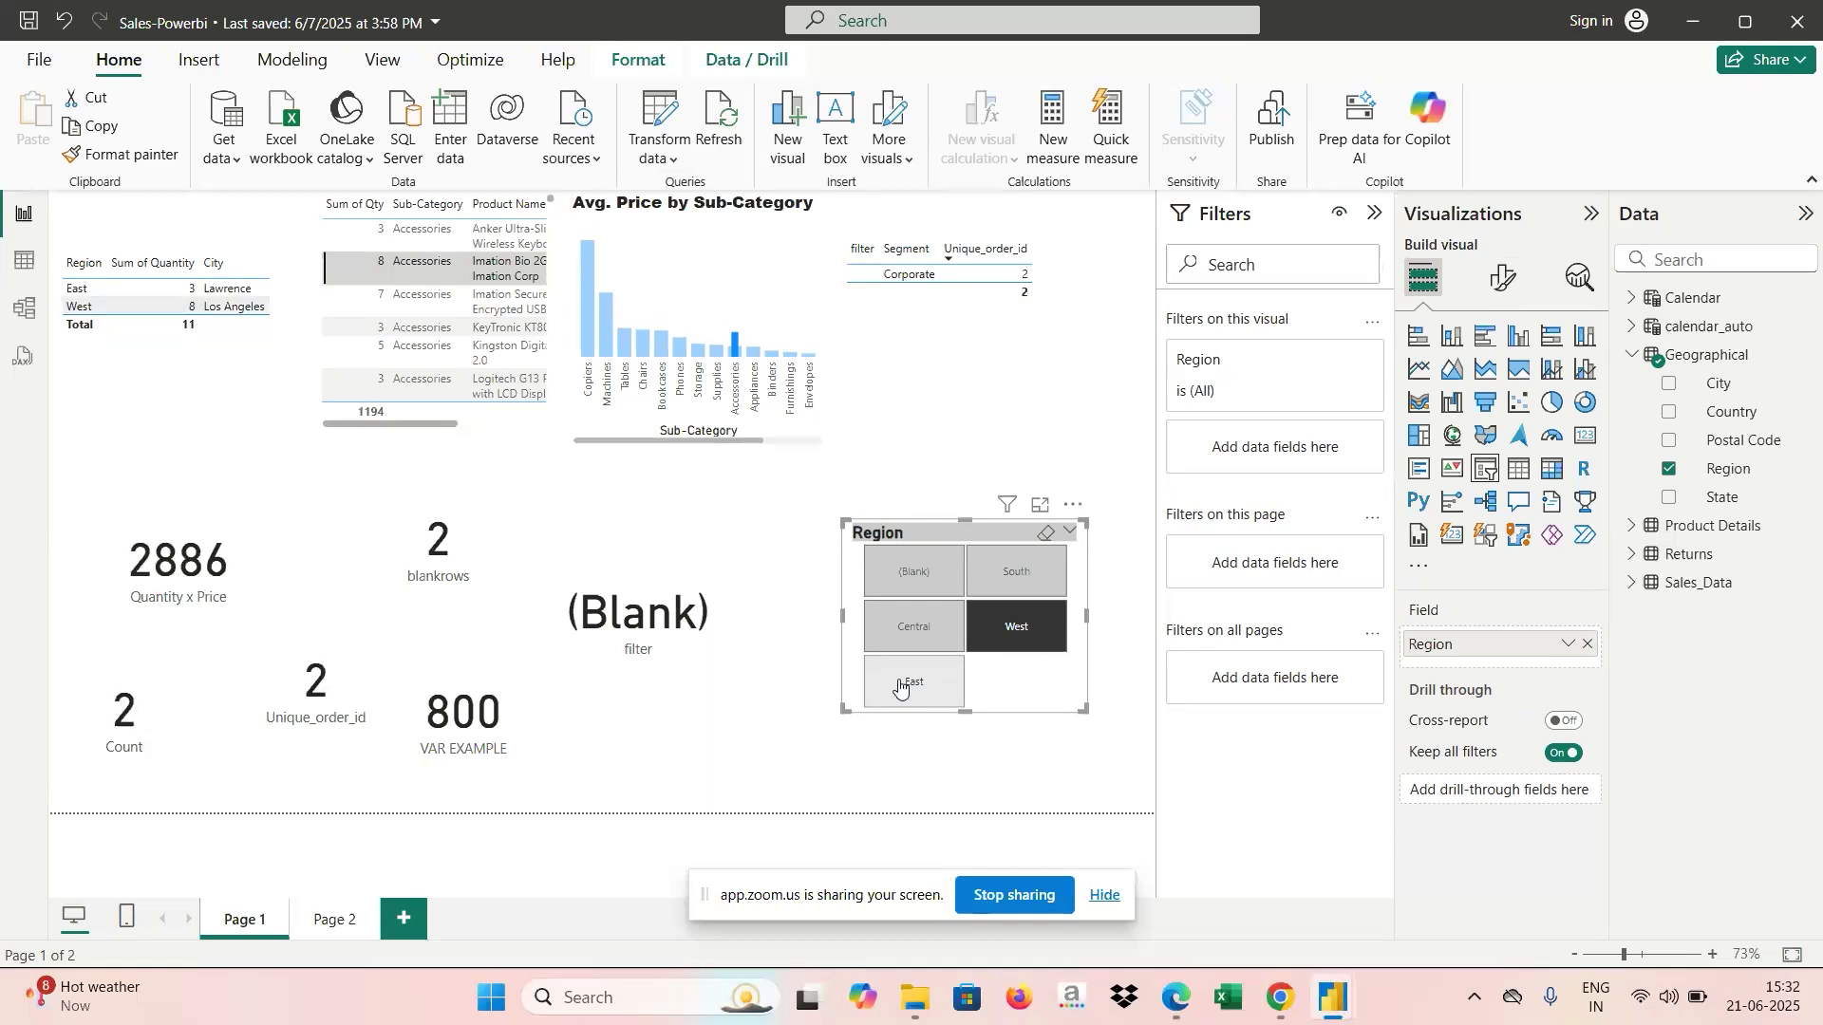
{"action": "left_click", "coordinate": [900, 685]}
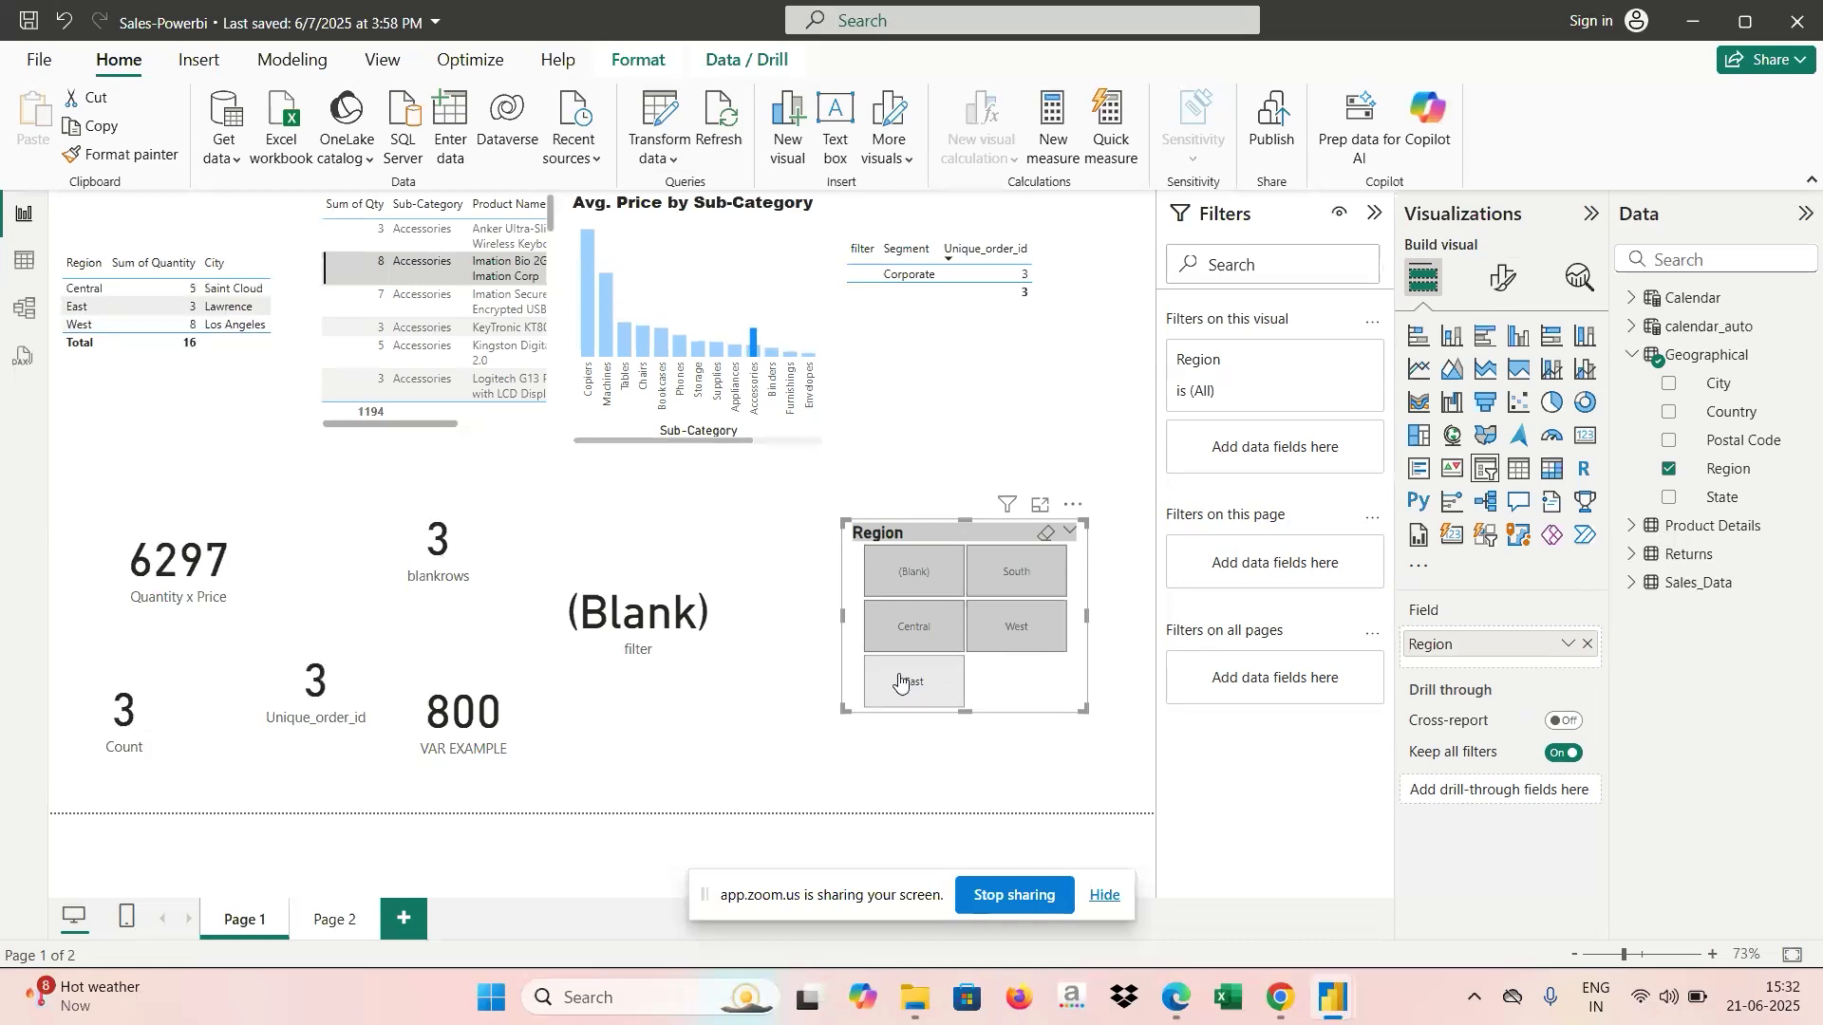
{"action": "left_click", "coordinate": [768, 590]}
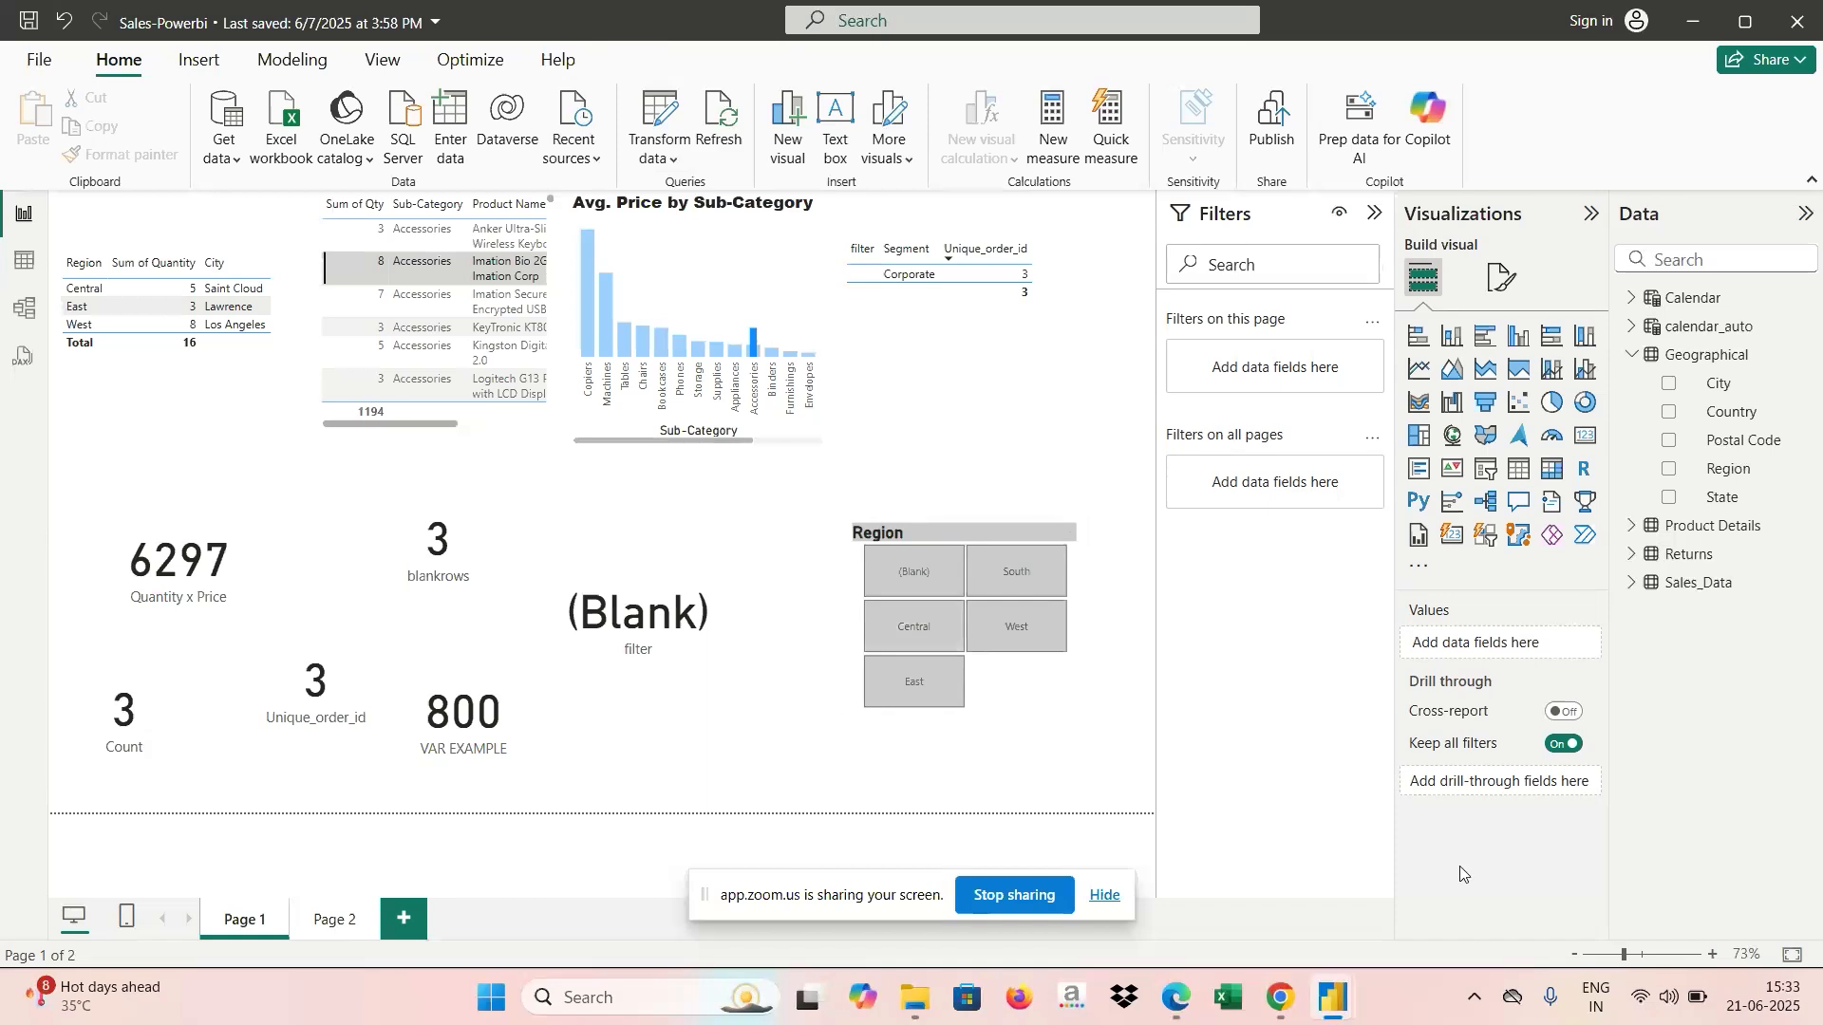
Open the recent report Retail Analysis Sample PBIX.pbix.
{"action": "mouse_move", "coordinate": [1337, 992]}
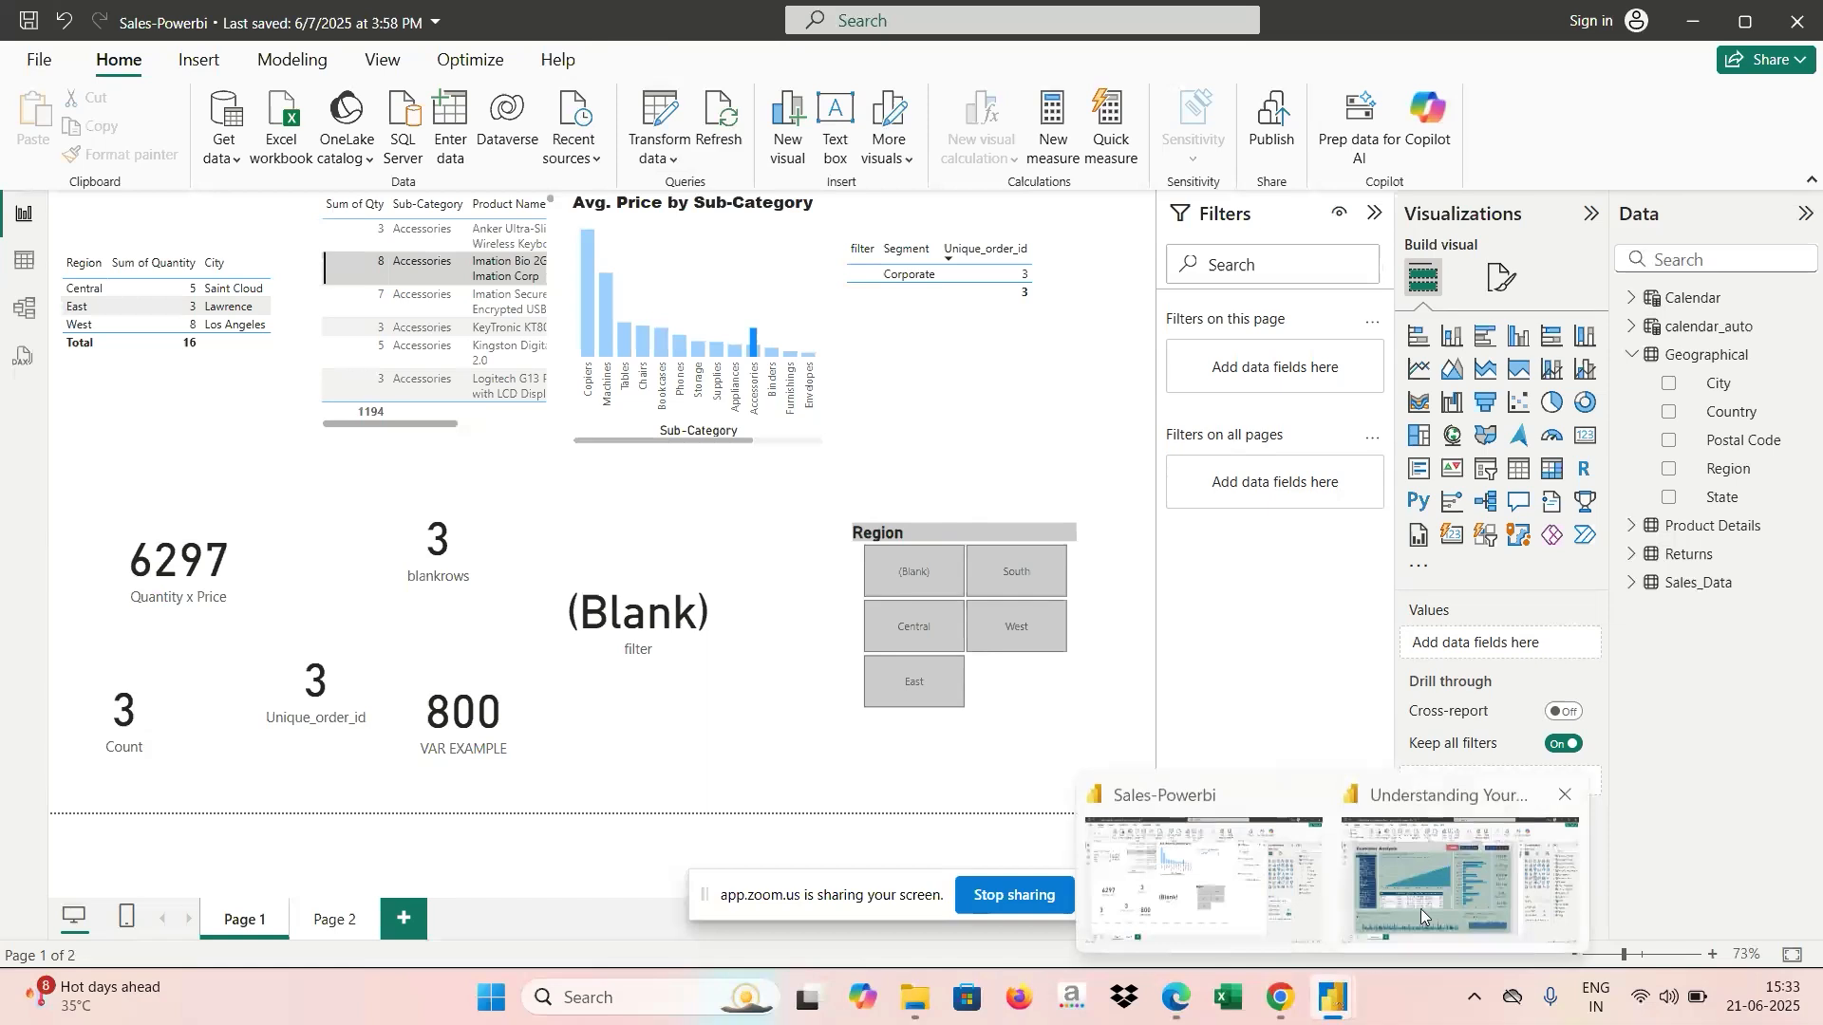
{"action": "mouse_move", "coordinate": [1420, 909]}
{"action": "left_click", "coordinate": [33, 61]}
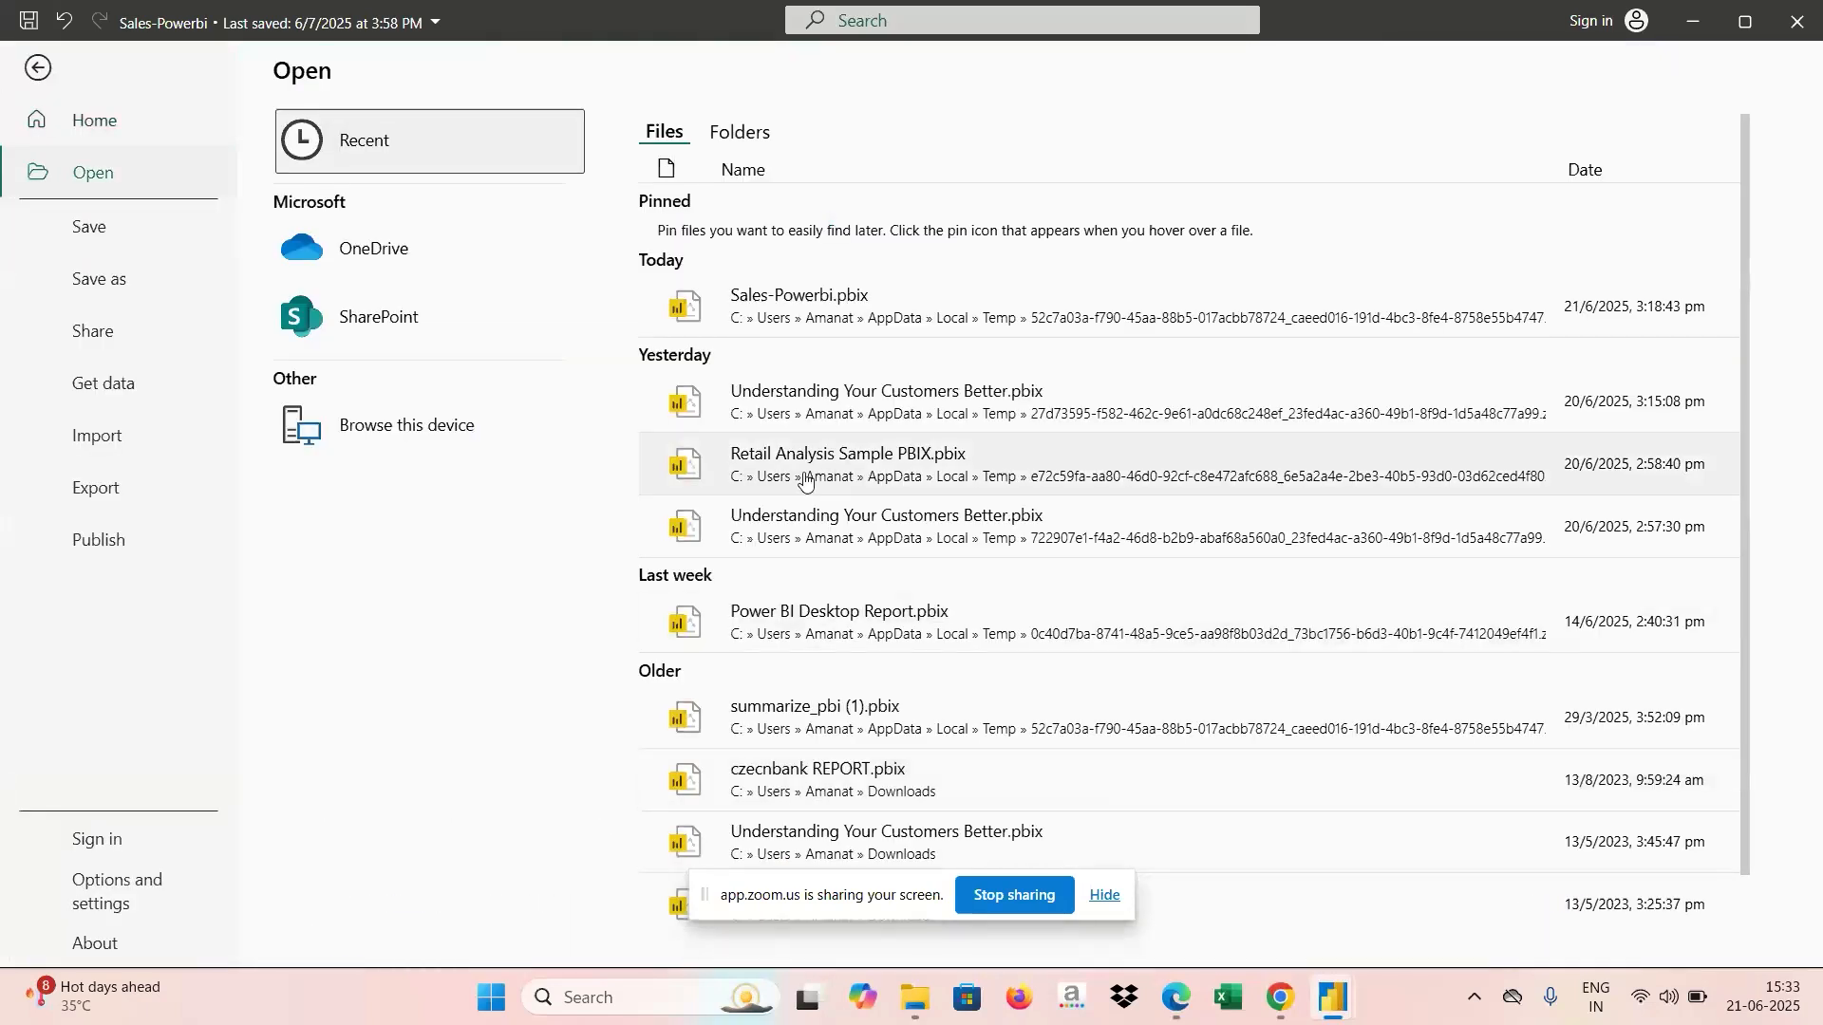
{"action": "left_click", "coordinate": [804, 480]}
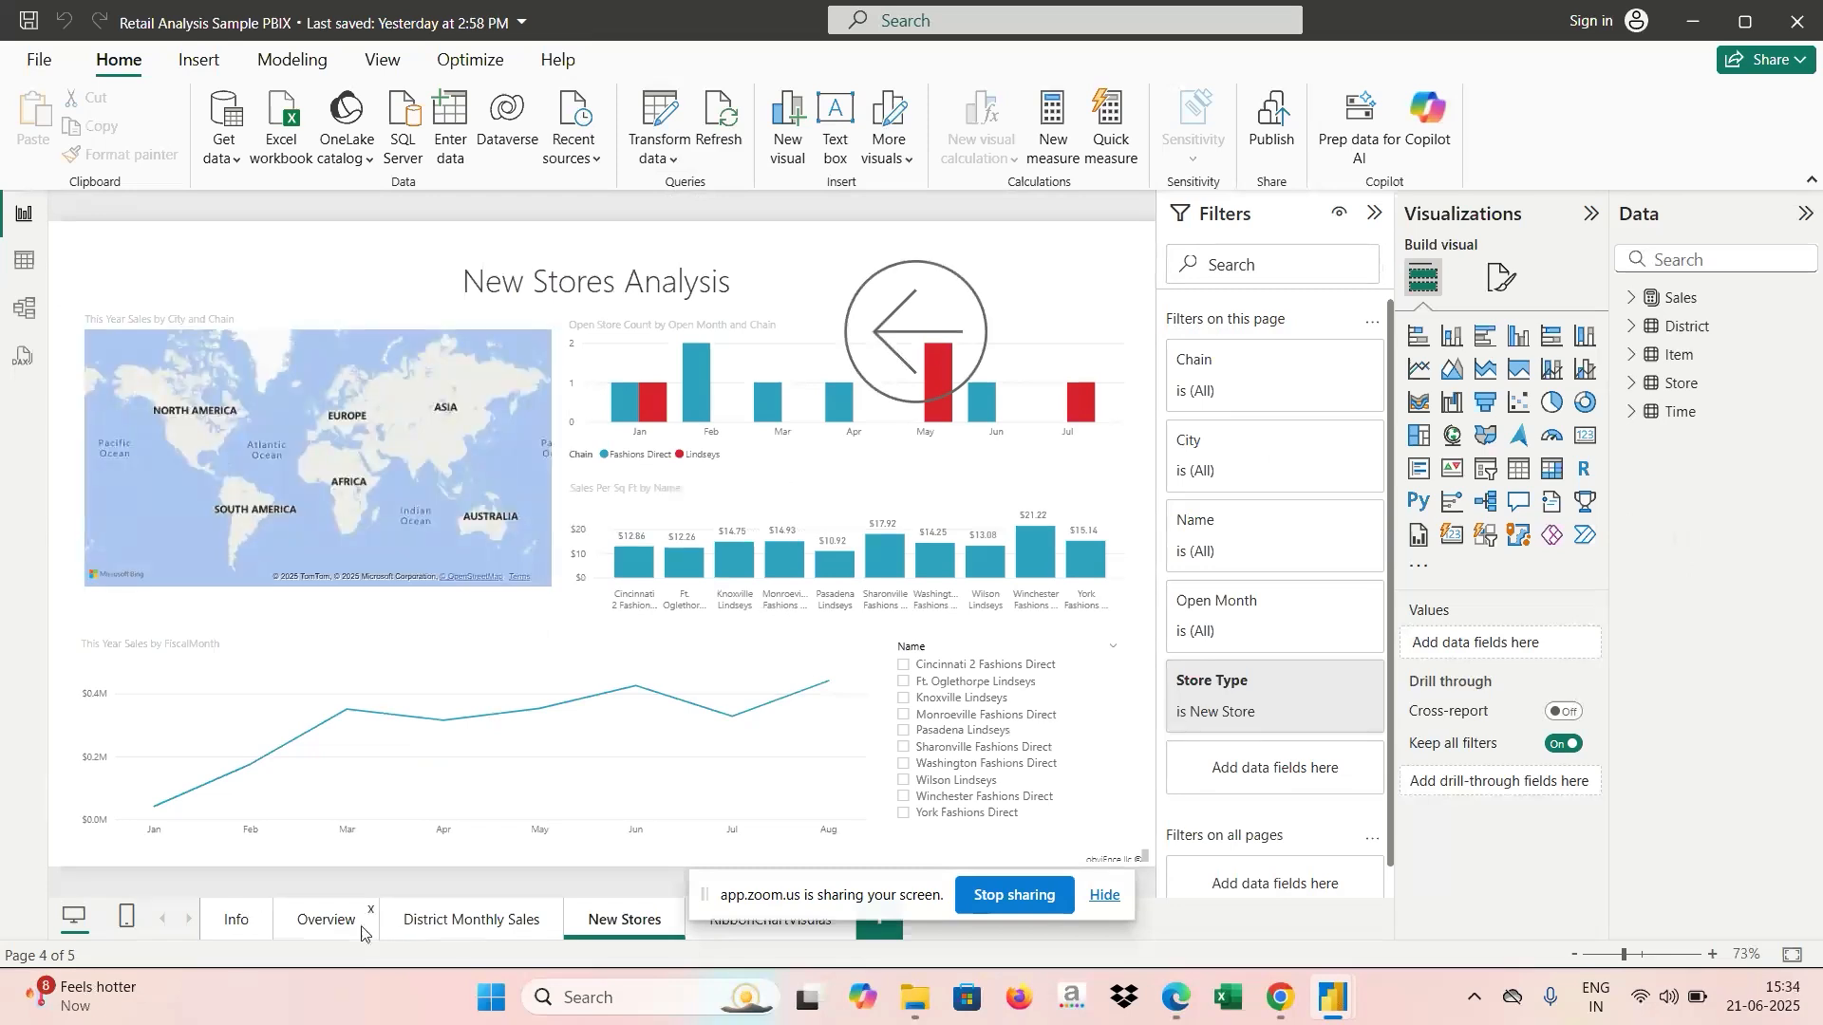
Look through the Info, Overview, District Monthly Sales and New Stores pages of the retail sample, and return to Info.
{"action": "left_click", "coordinate": [219, 929]}
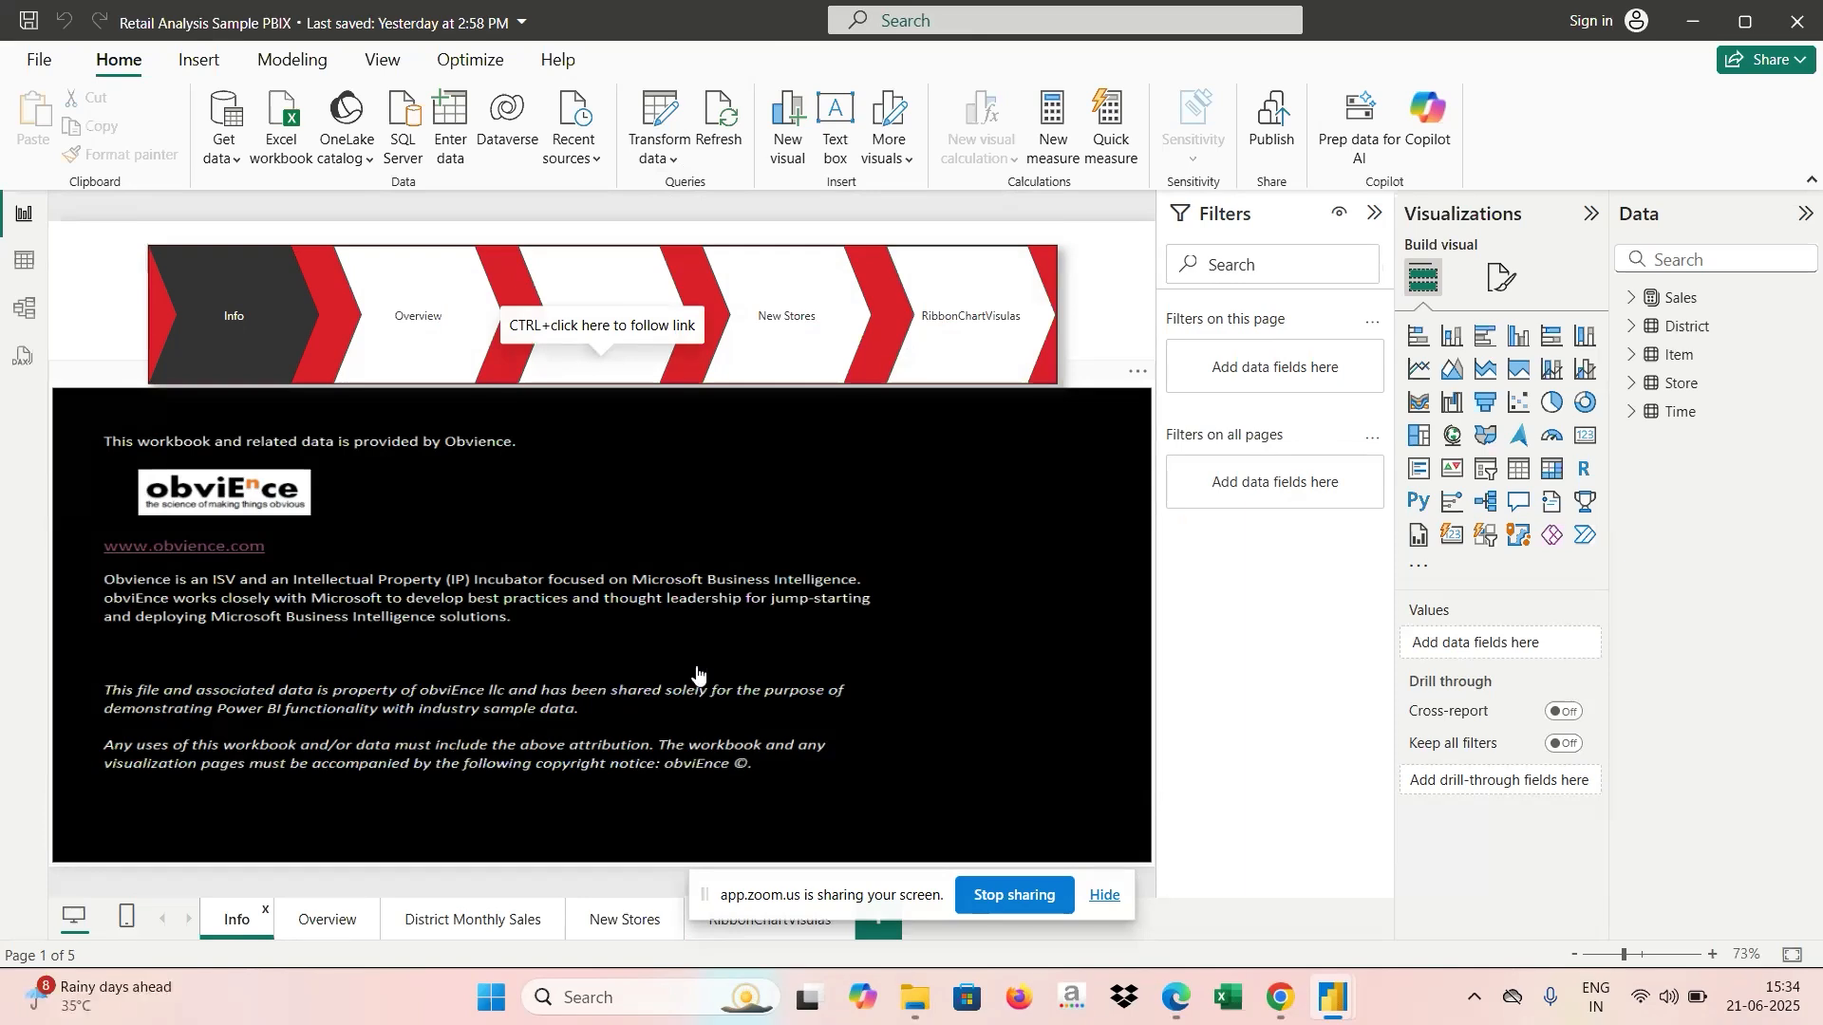
{"action": "left_click", "coordinate": [323, 923]}
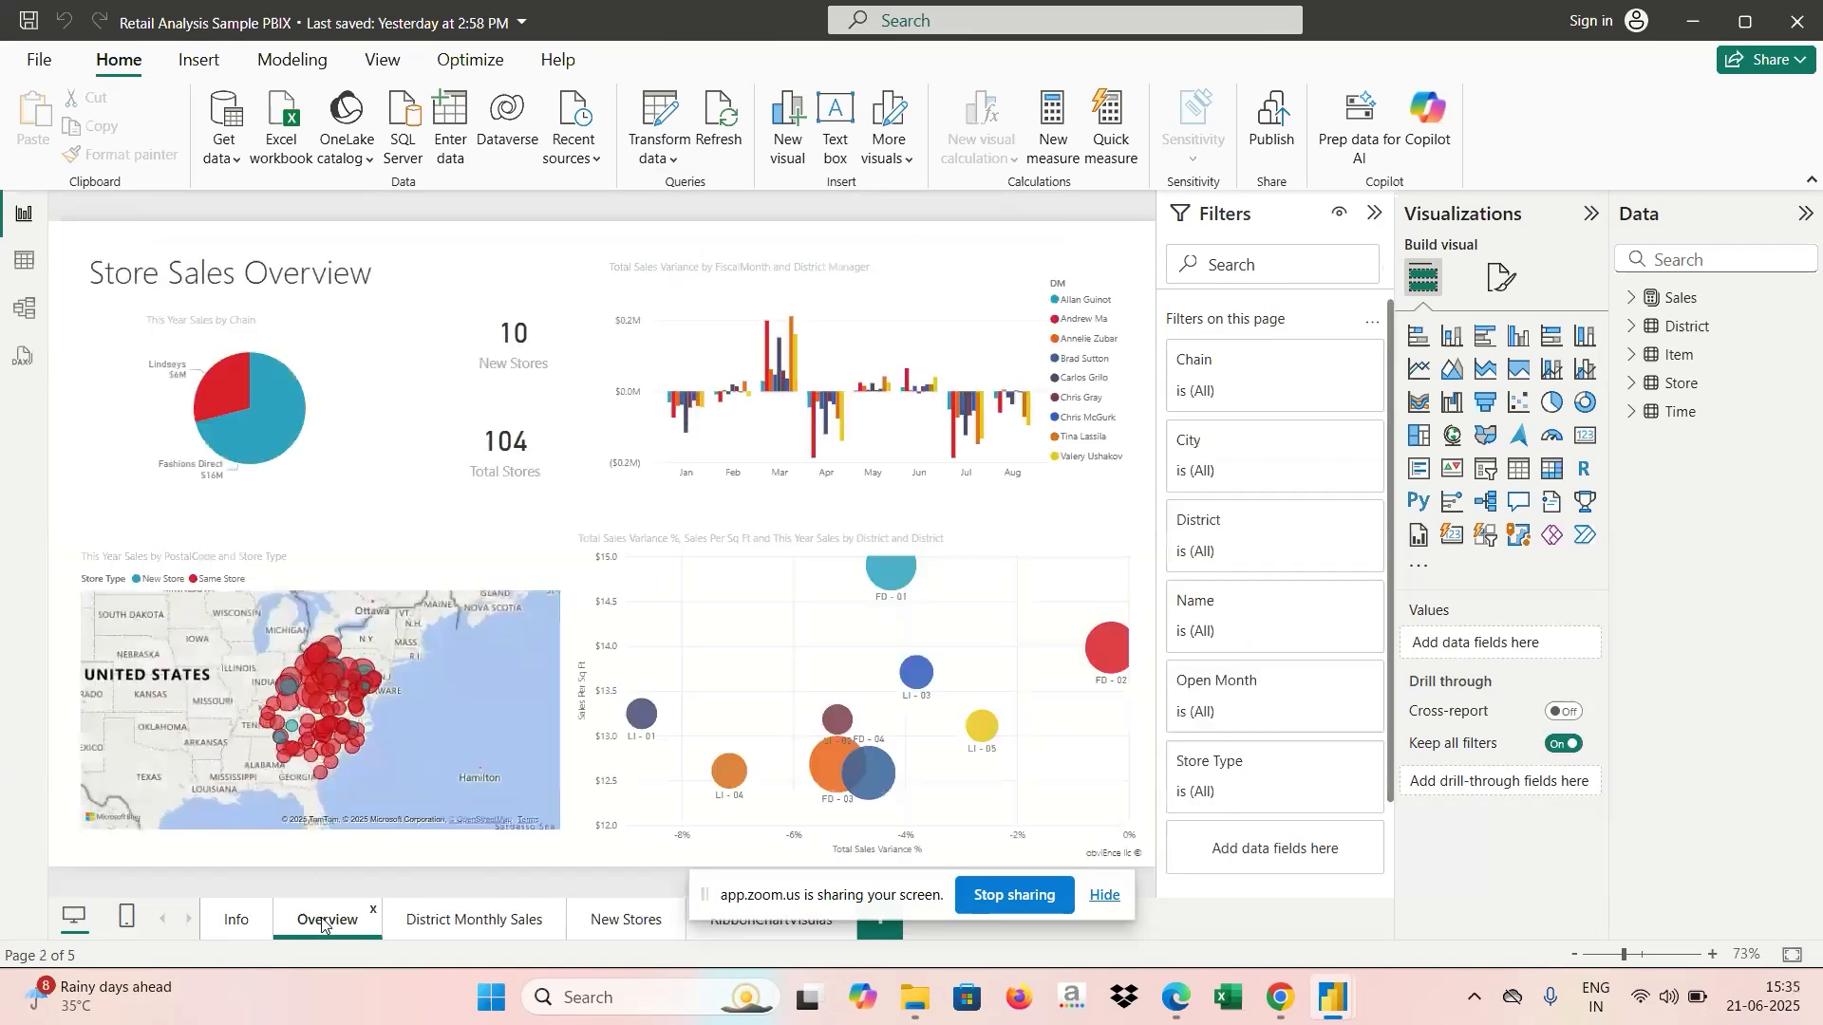
{"action": "left_click", "coordinate": [475, 921]}
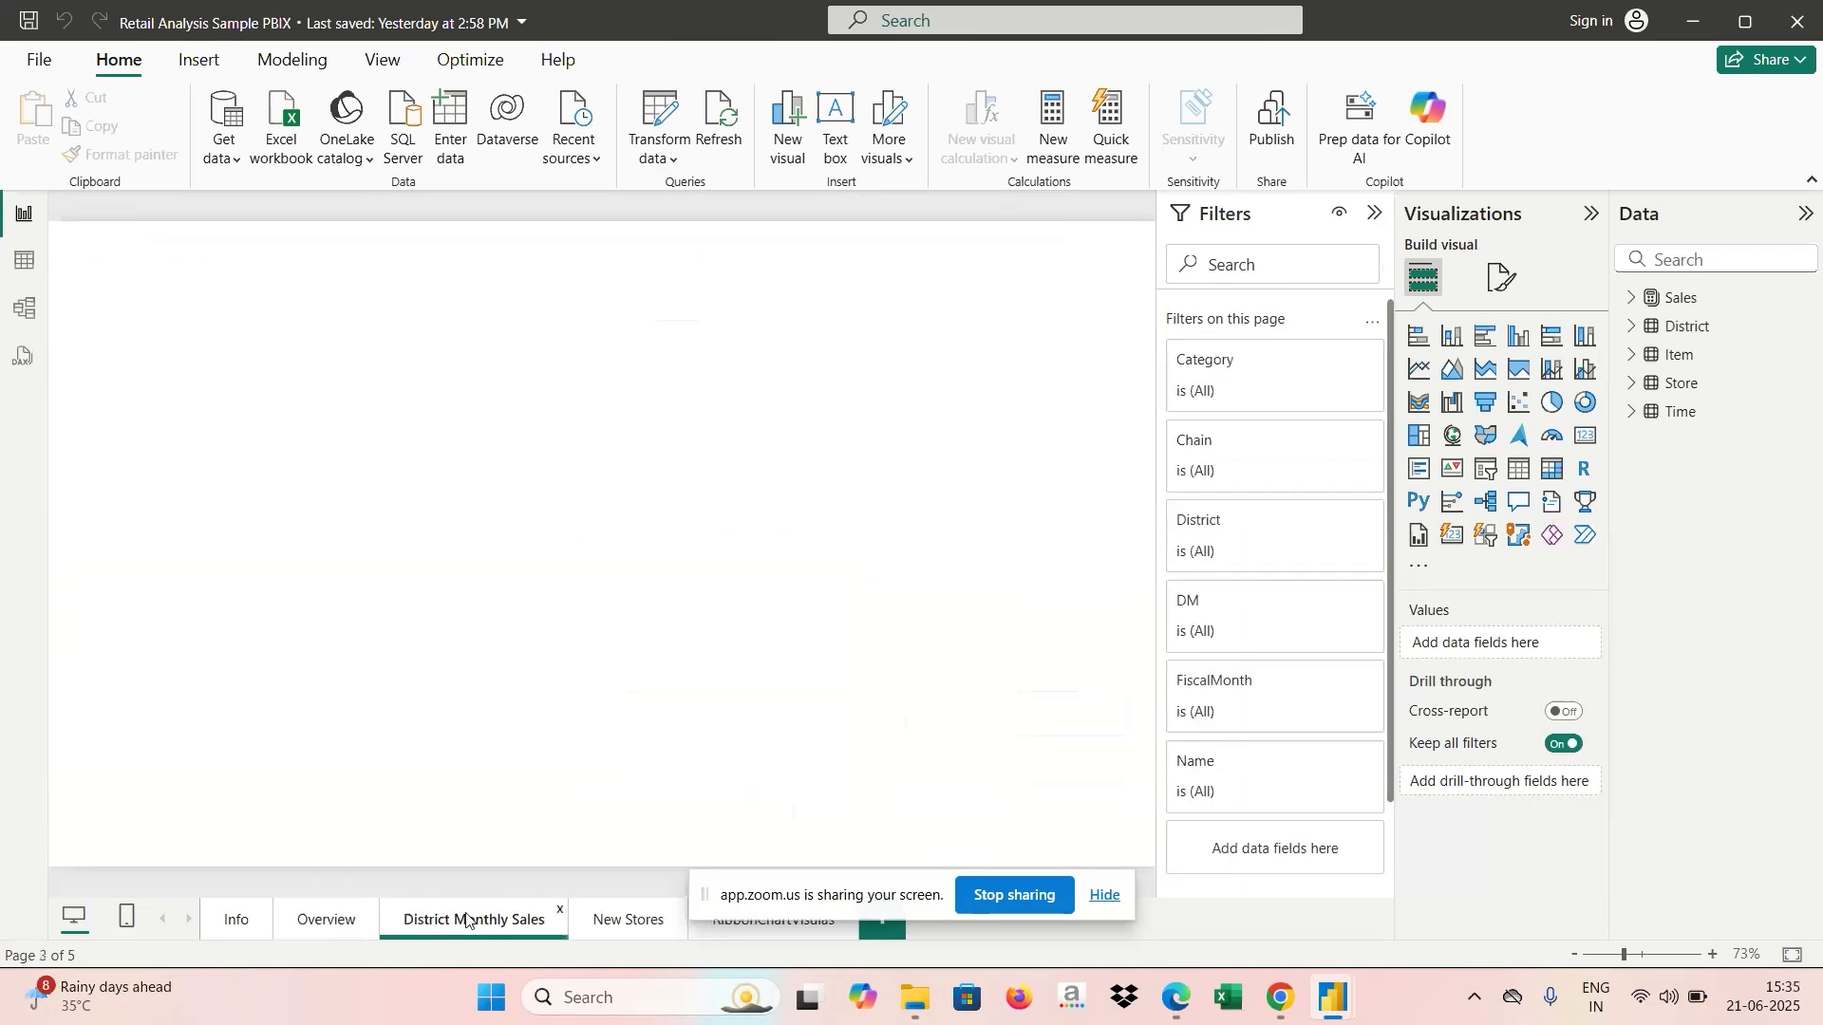
{"action": "left_click", "coordinate": [629, 923]}
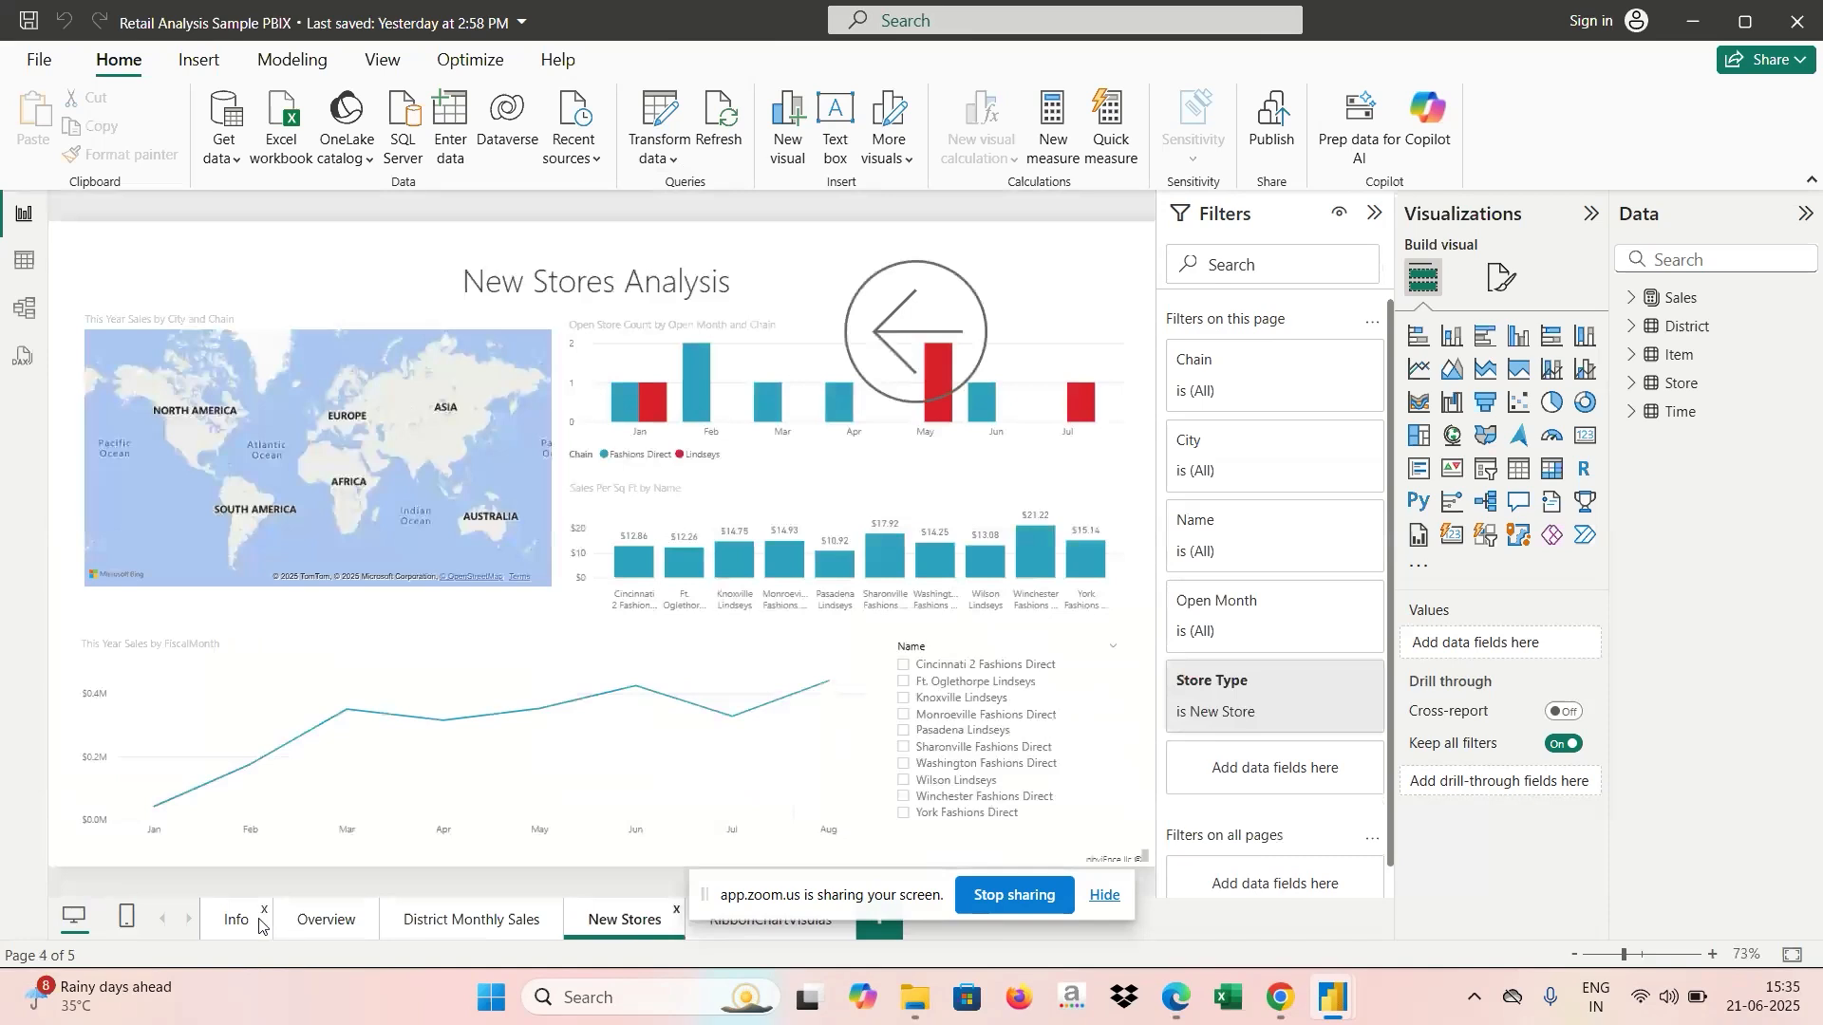
{"action": "left_click", "coordinate": [237, 921]}
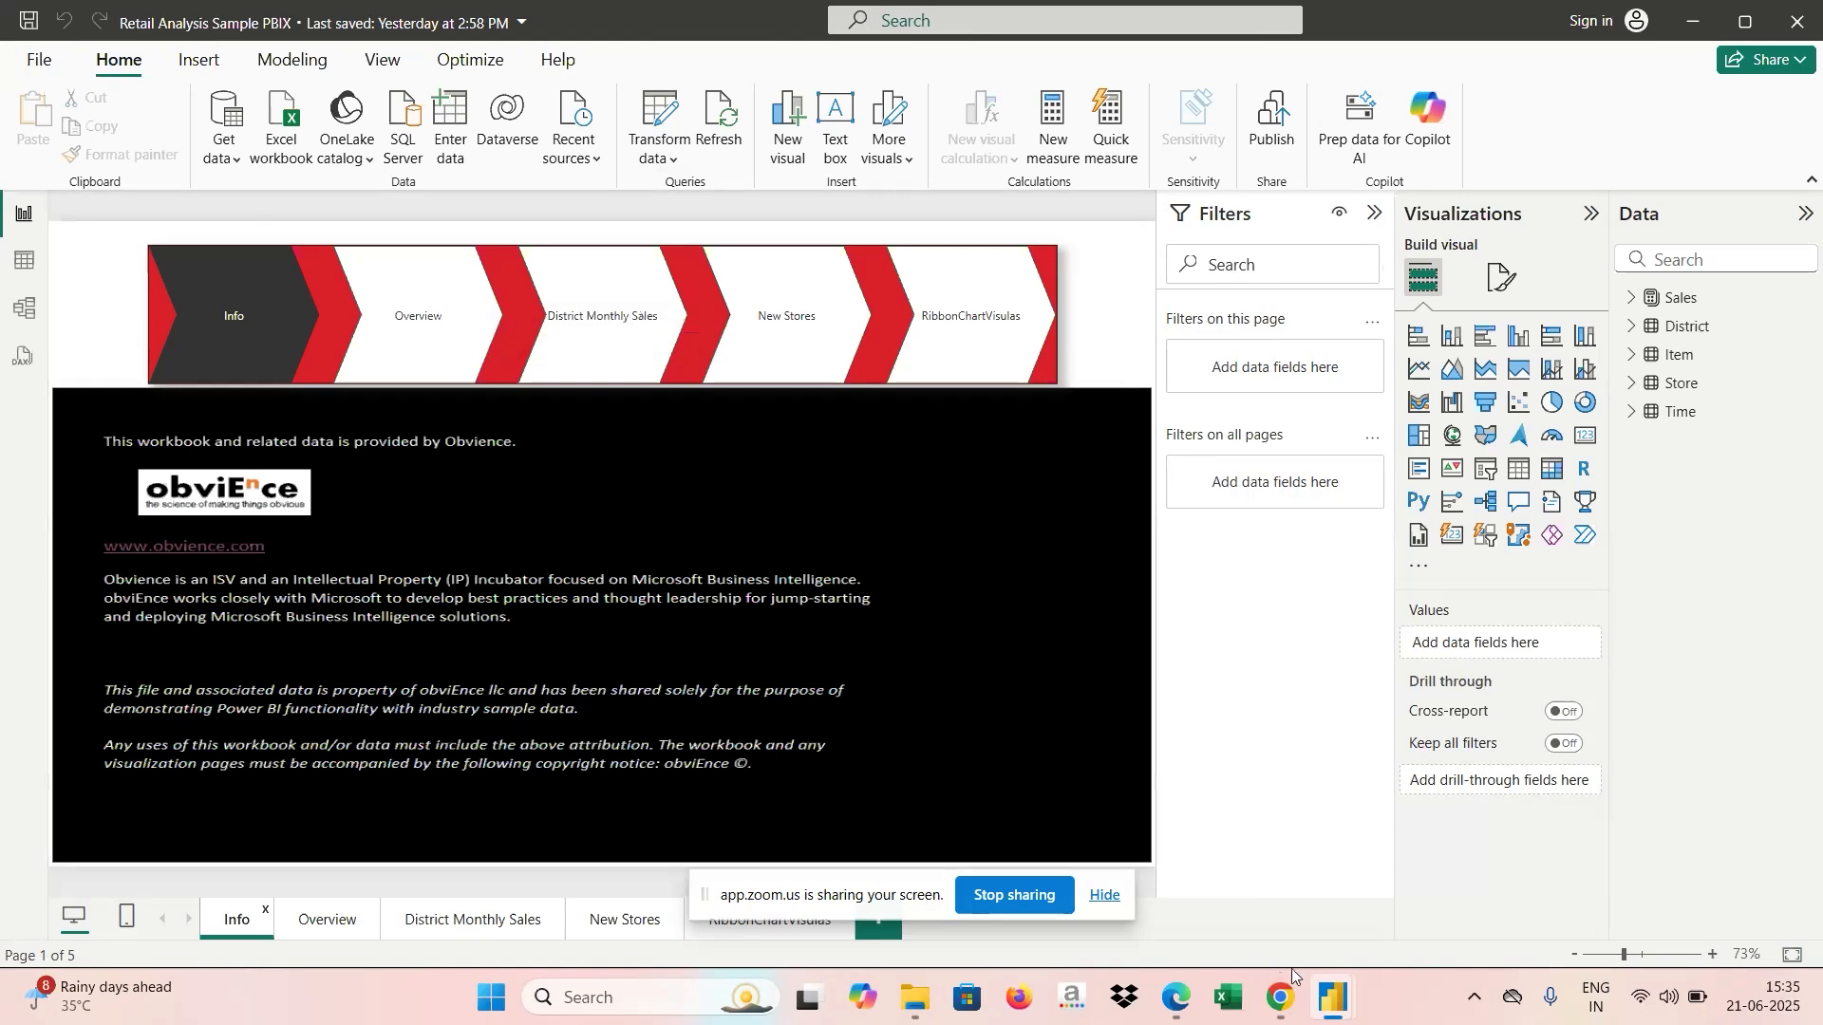
Switch back to the Sales-Powerbi report, add a new blank page and return to Page 1.
{"action": "mouse_move", "coordinate": [1320, 997]}
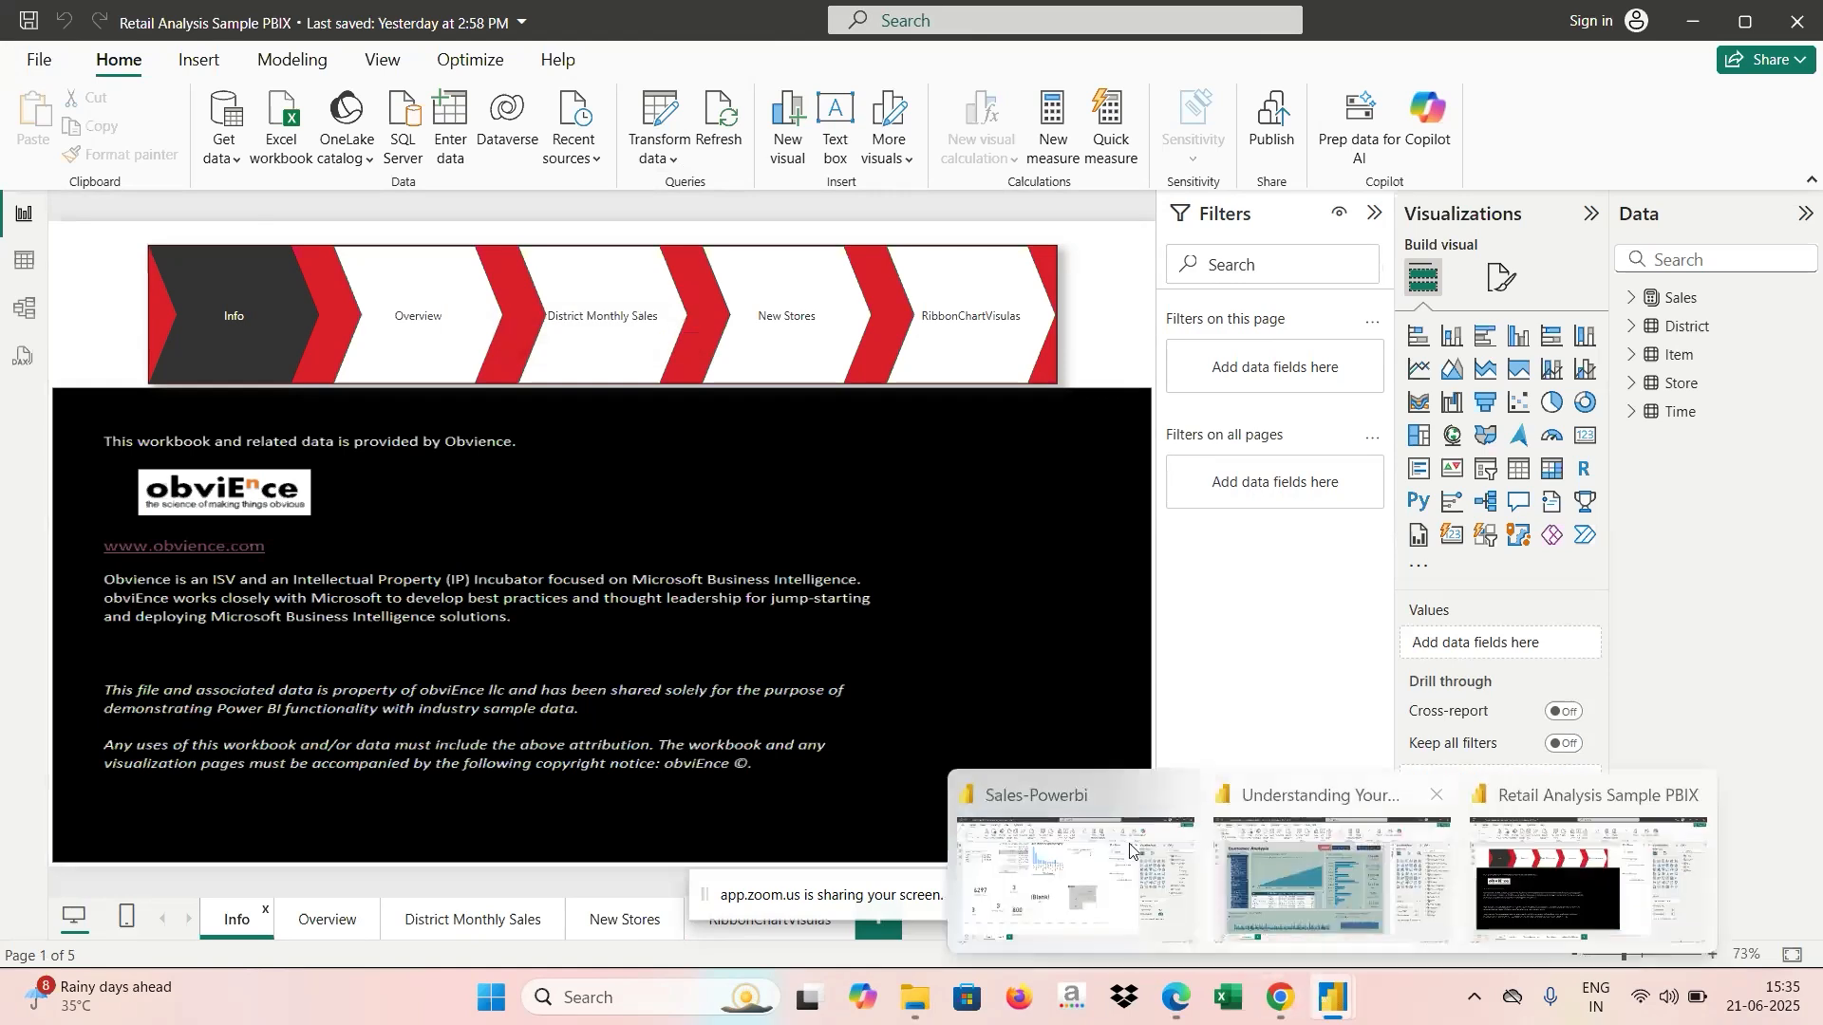
{"action": "left_click", "coordinate": [1111, 919]}
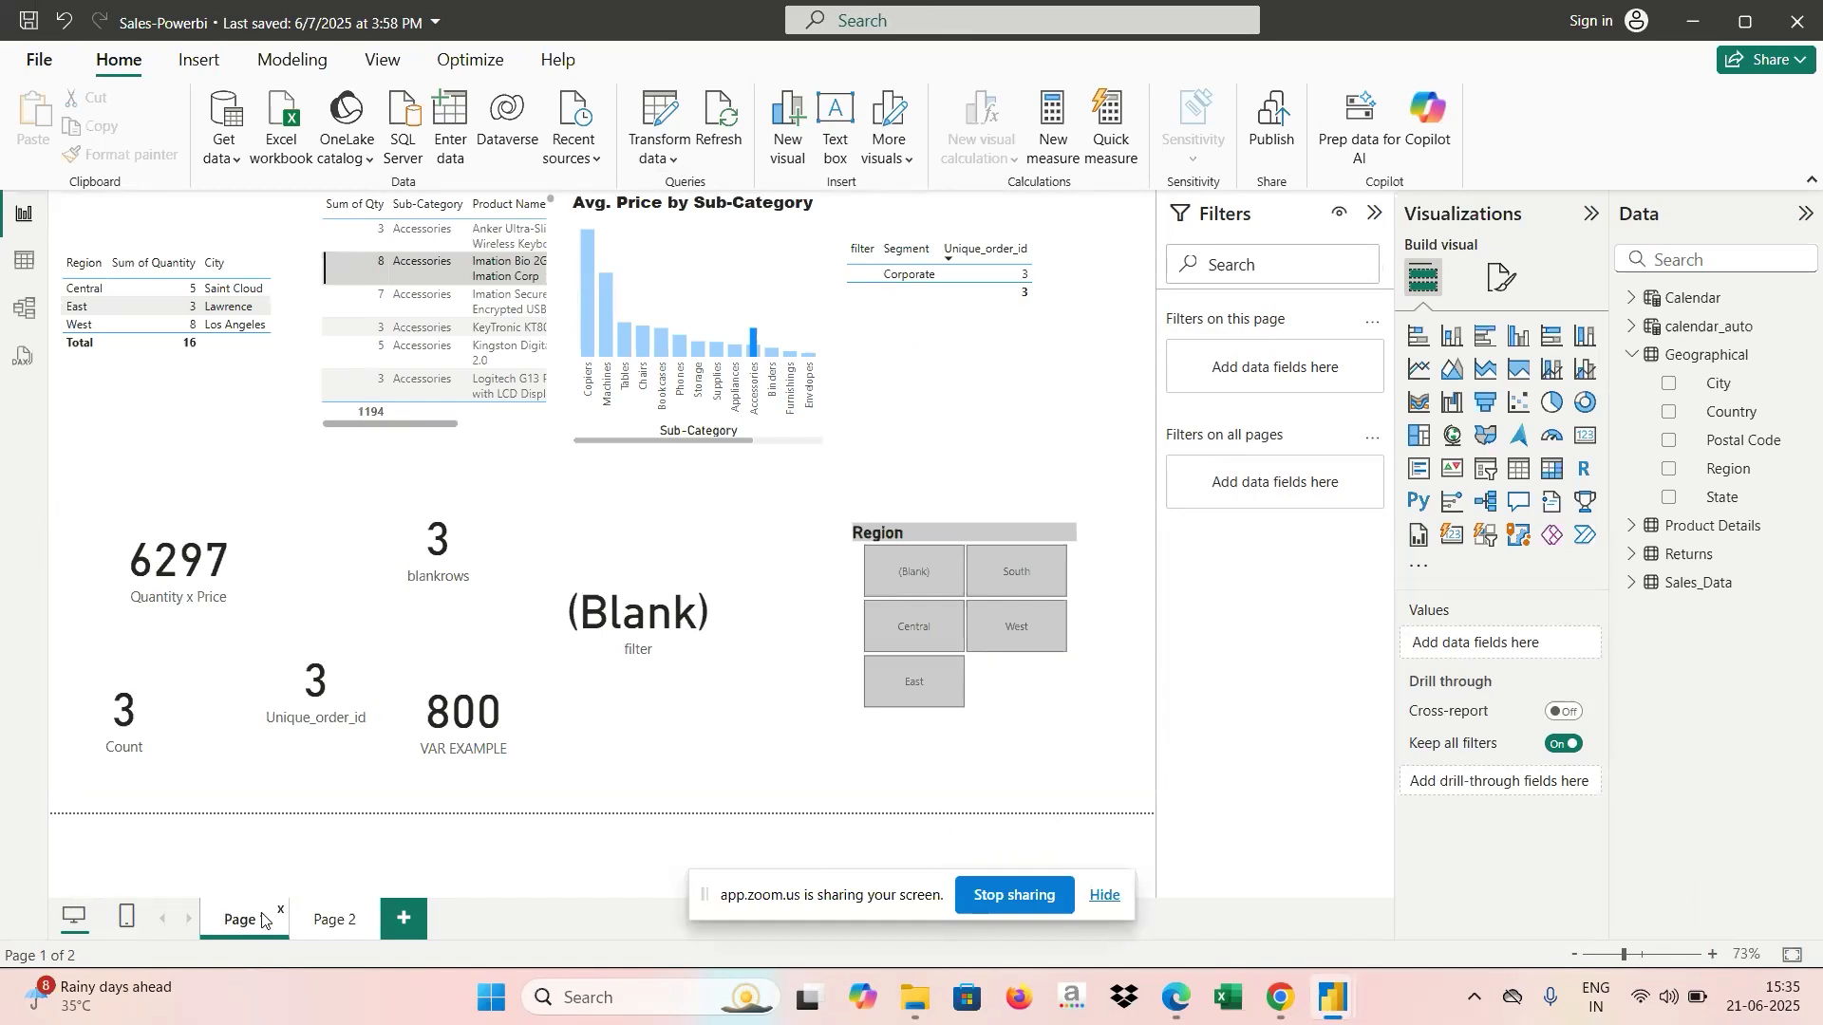
{"action": "left_click", "coordinate": [398, 923]}
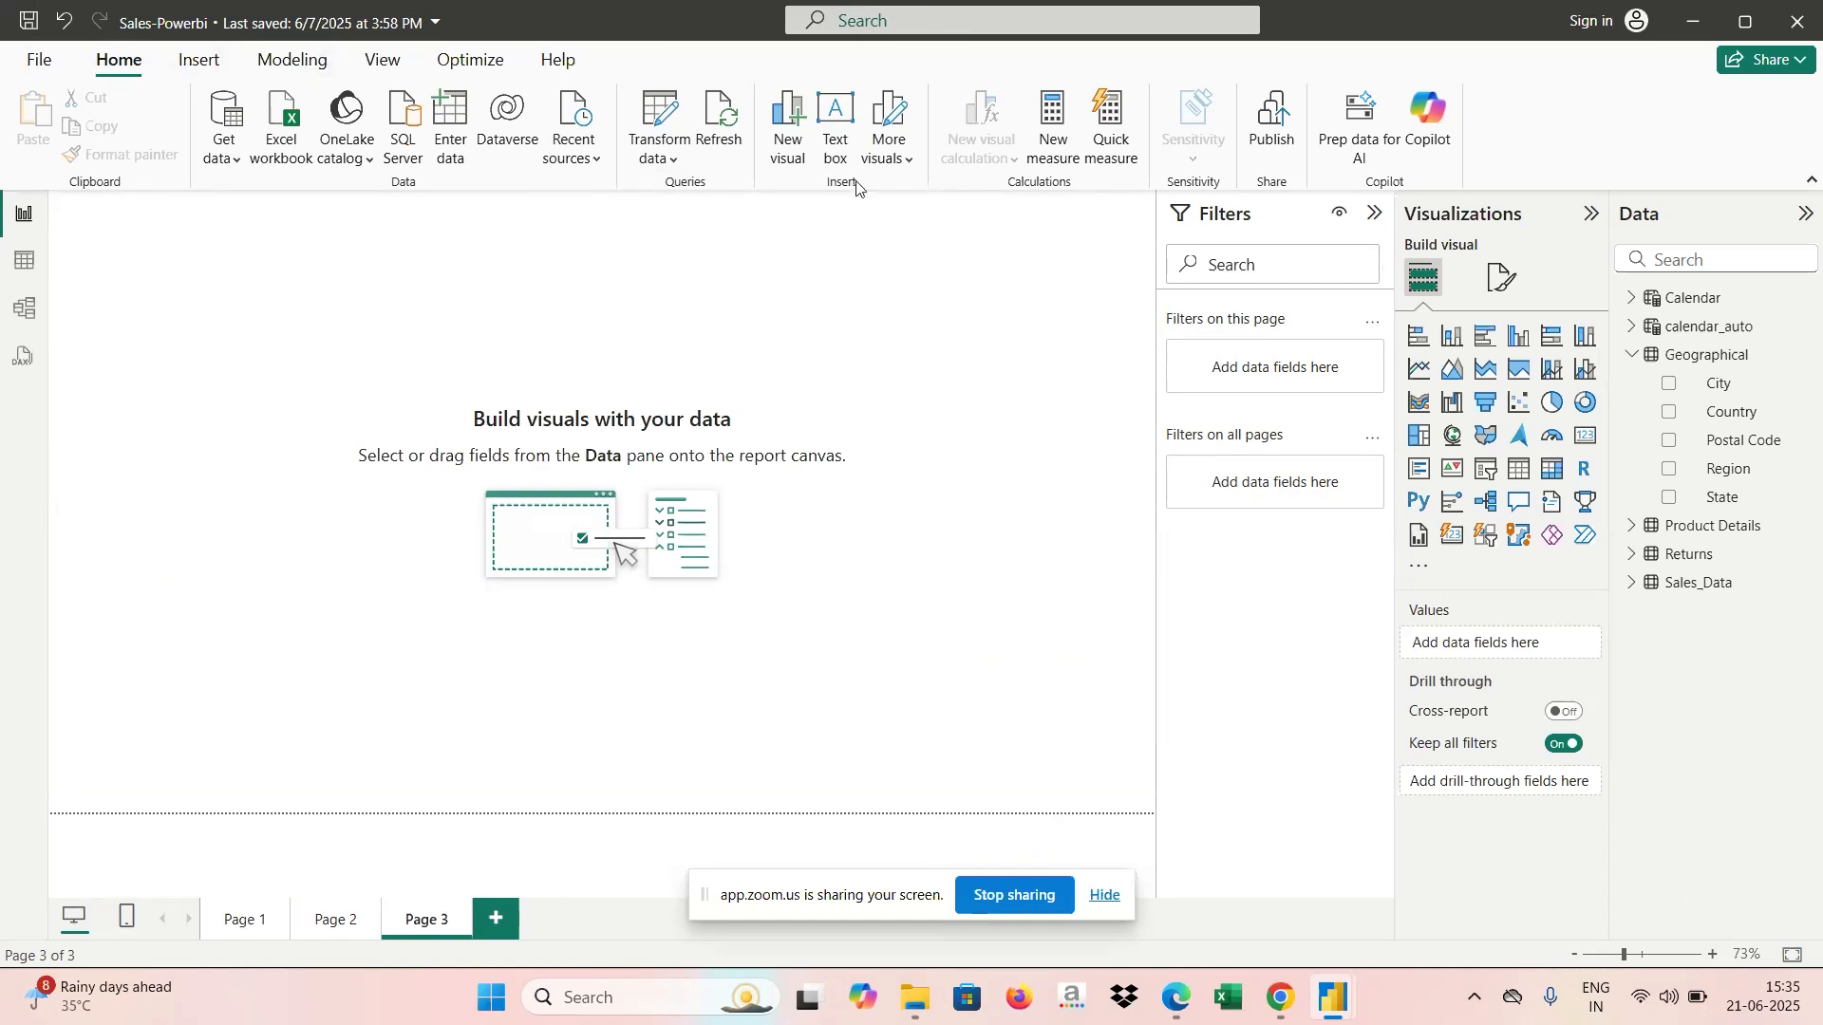
{"action": "left_click", "coordinate": [245, 918]}
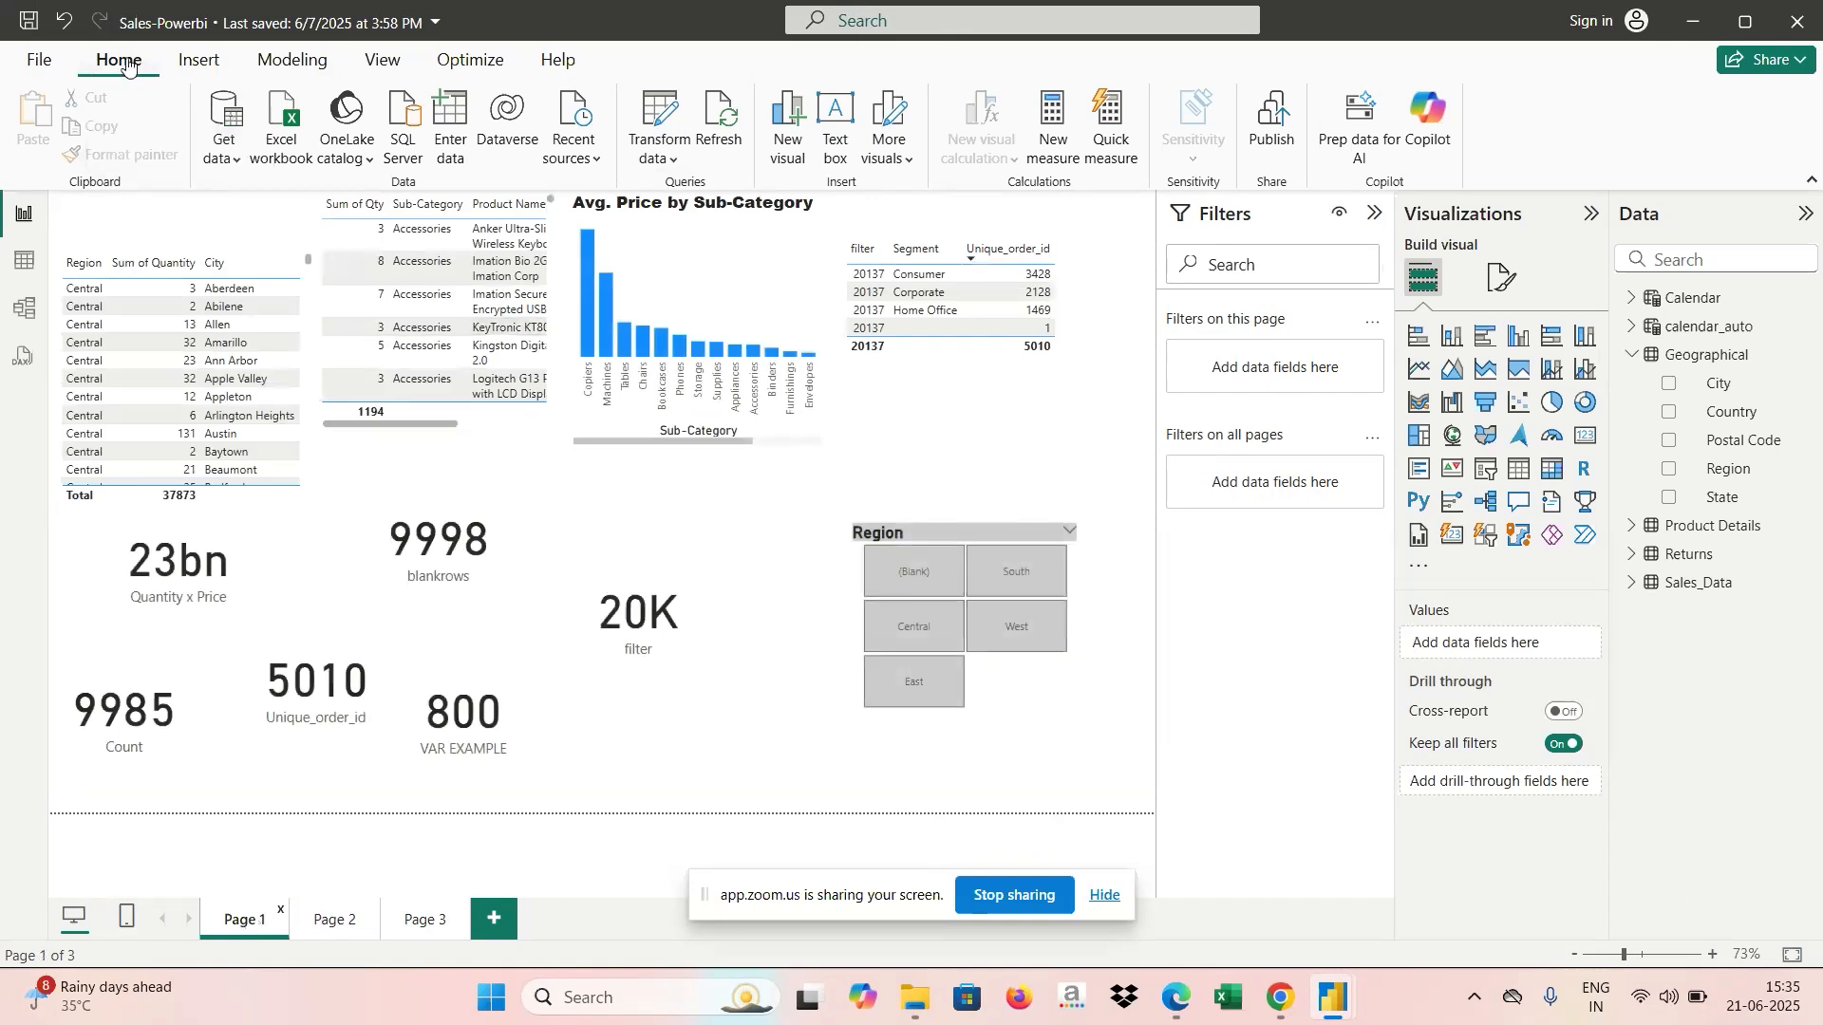
Add an empty text box over the Region and City table on Page 1.
{"action": "left_click", "coordinate": [839, 121]}
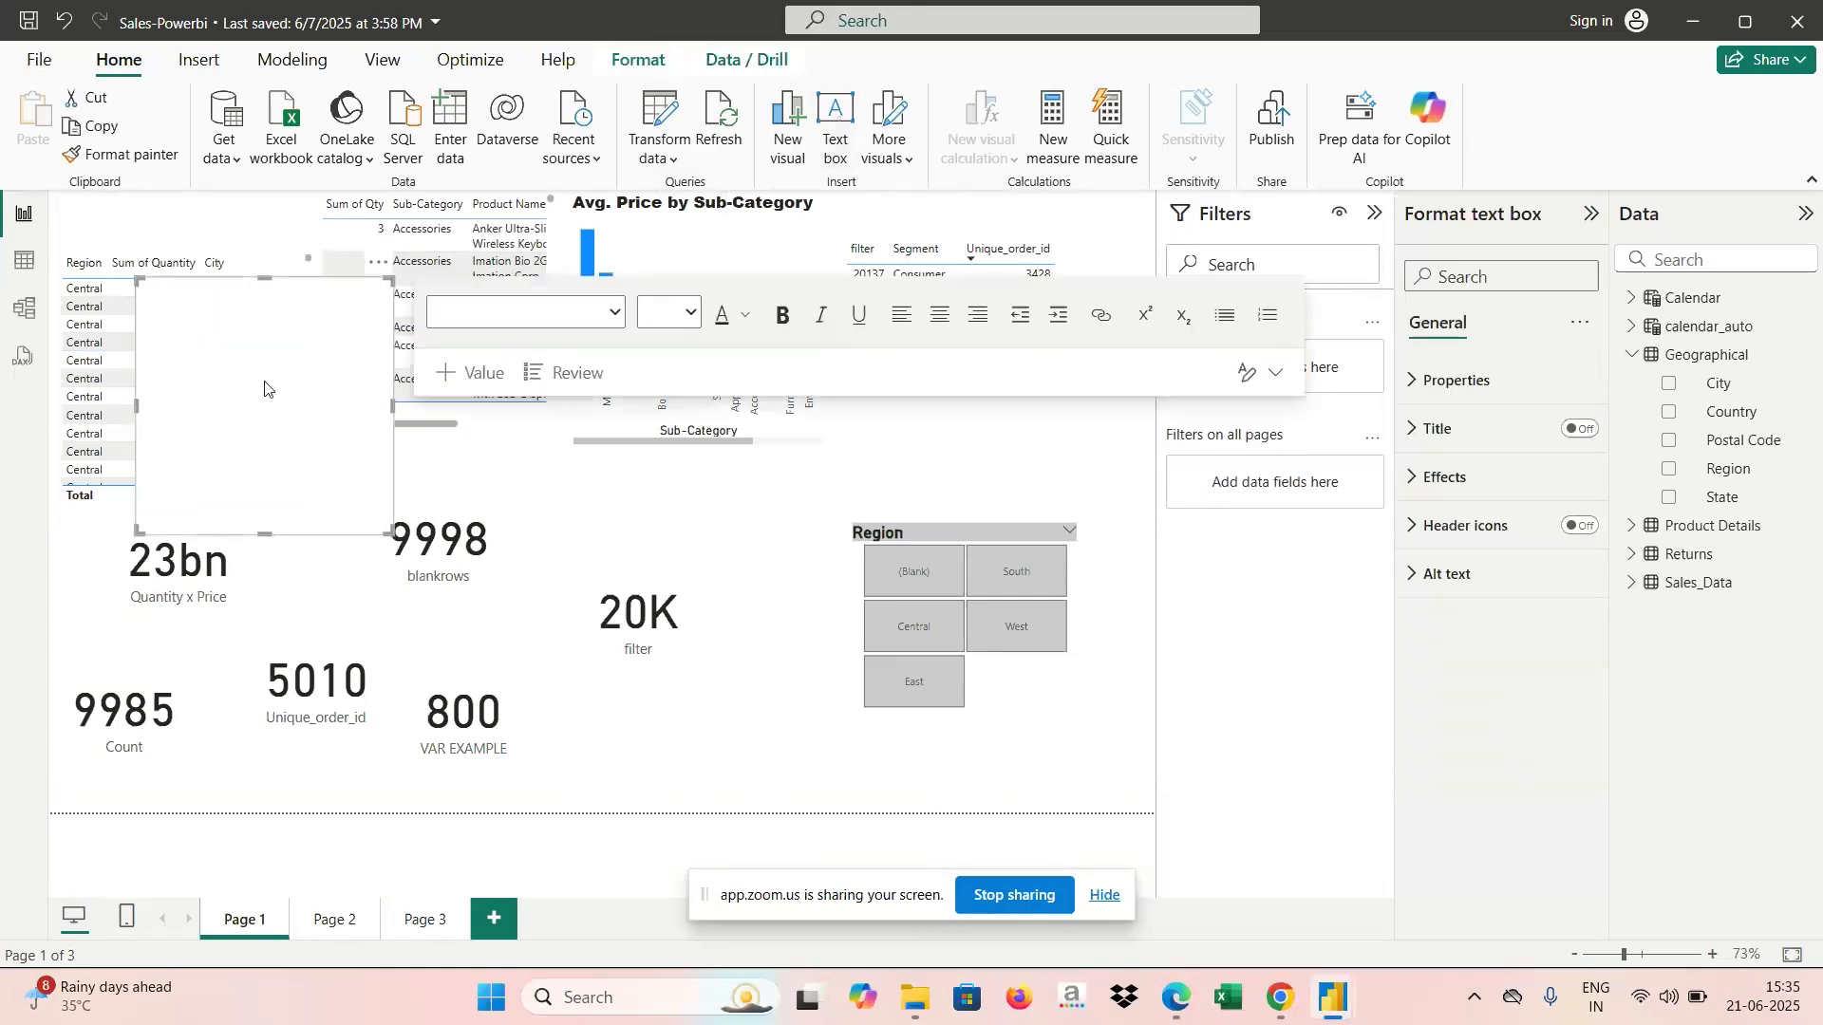
{"action": "left_click", "coordinate": [265, 389]}
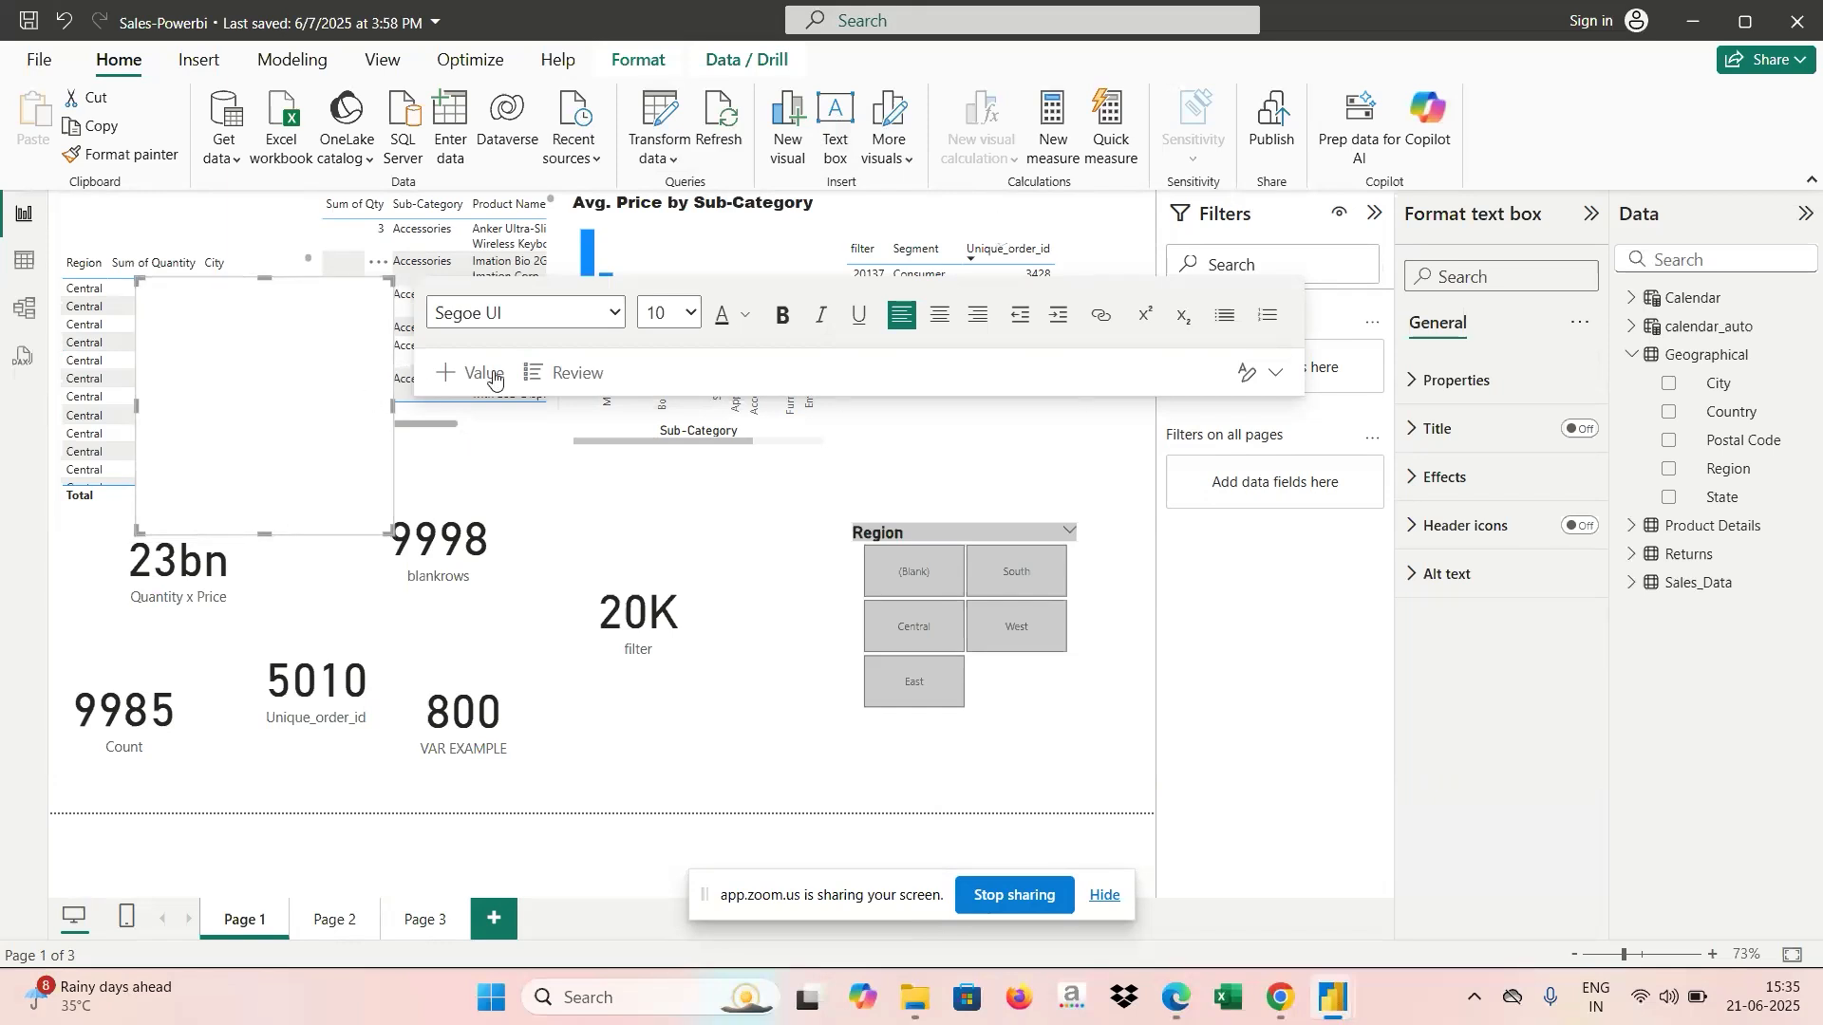
{"action": "left_click", "coordinate": [765, 663]}
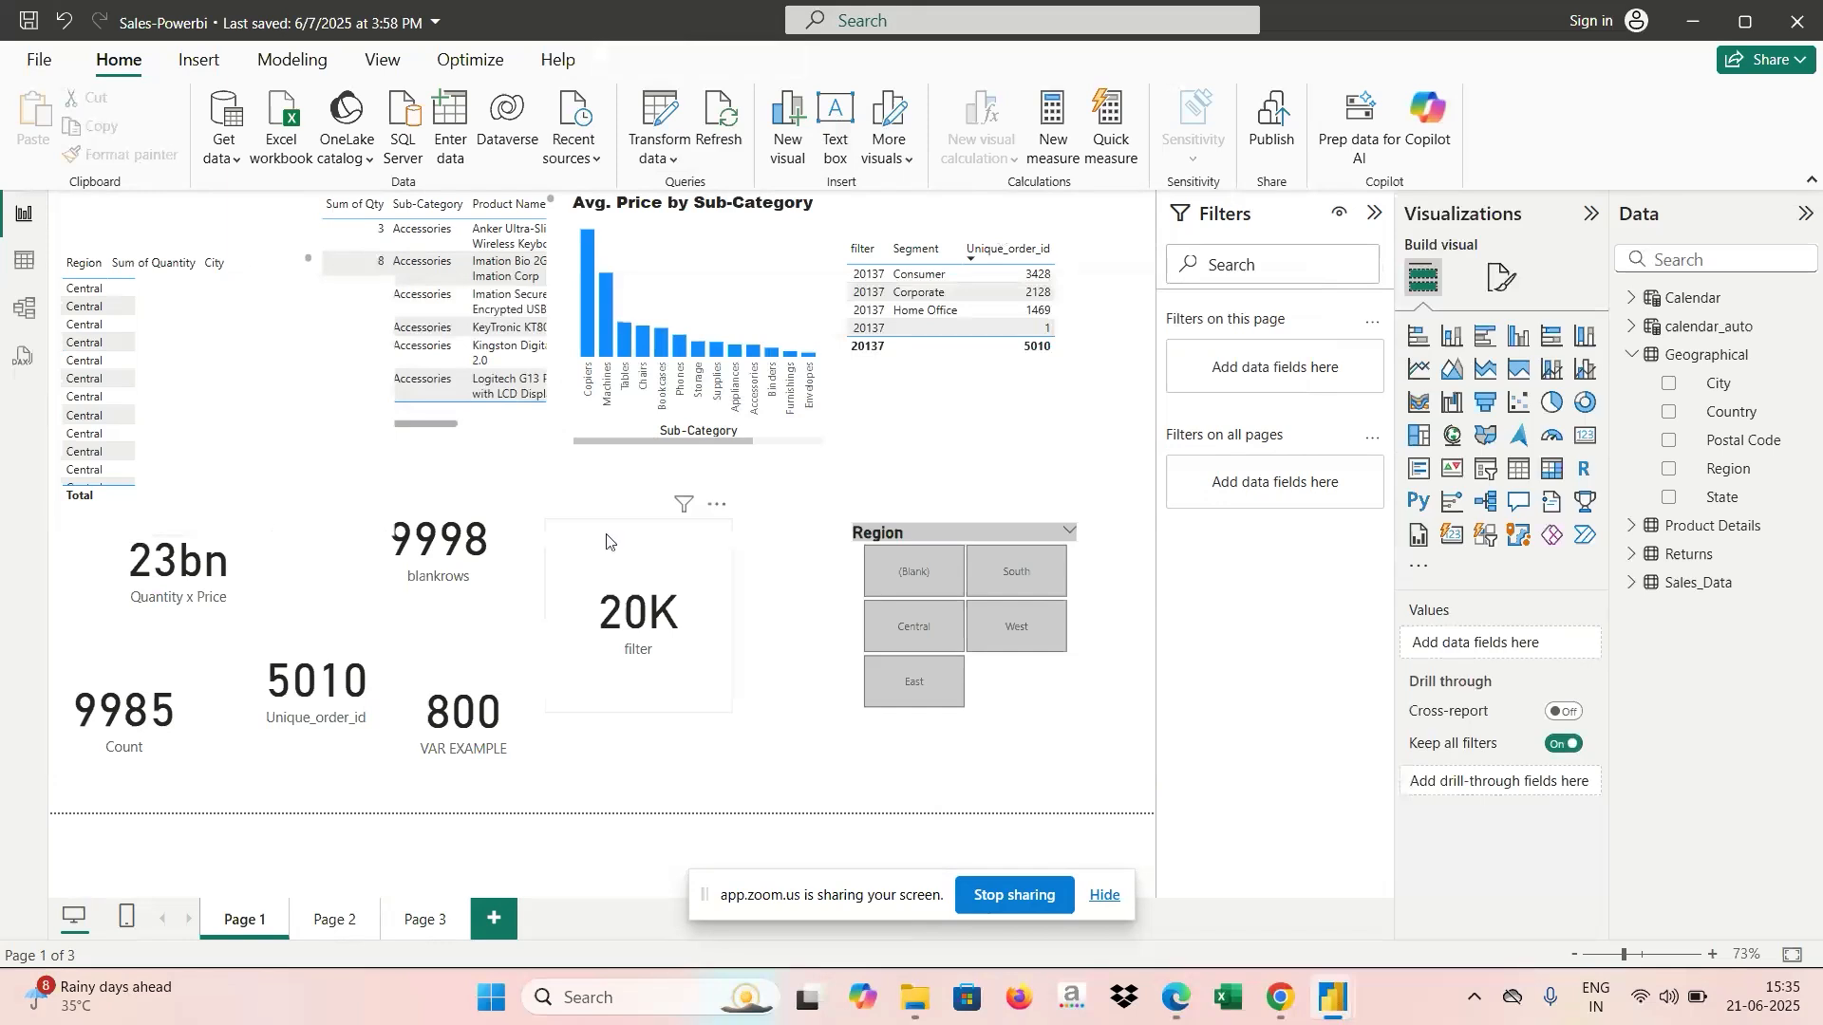
Insert a blank button and place it below the 20K filter card.
{"action": "left_click", "coordinate": [210, 76]}
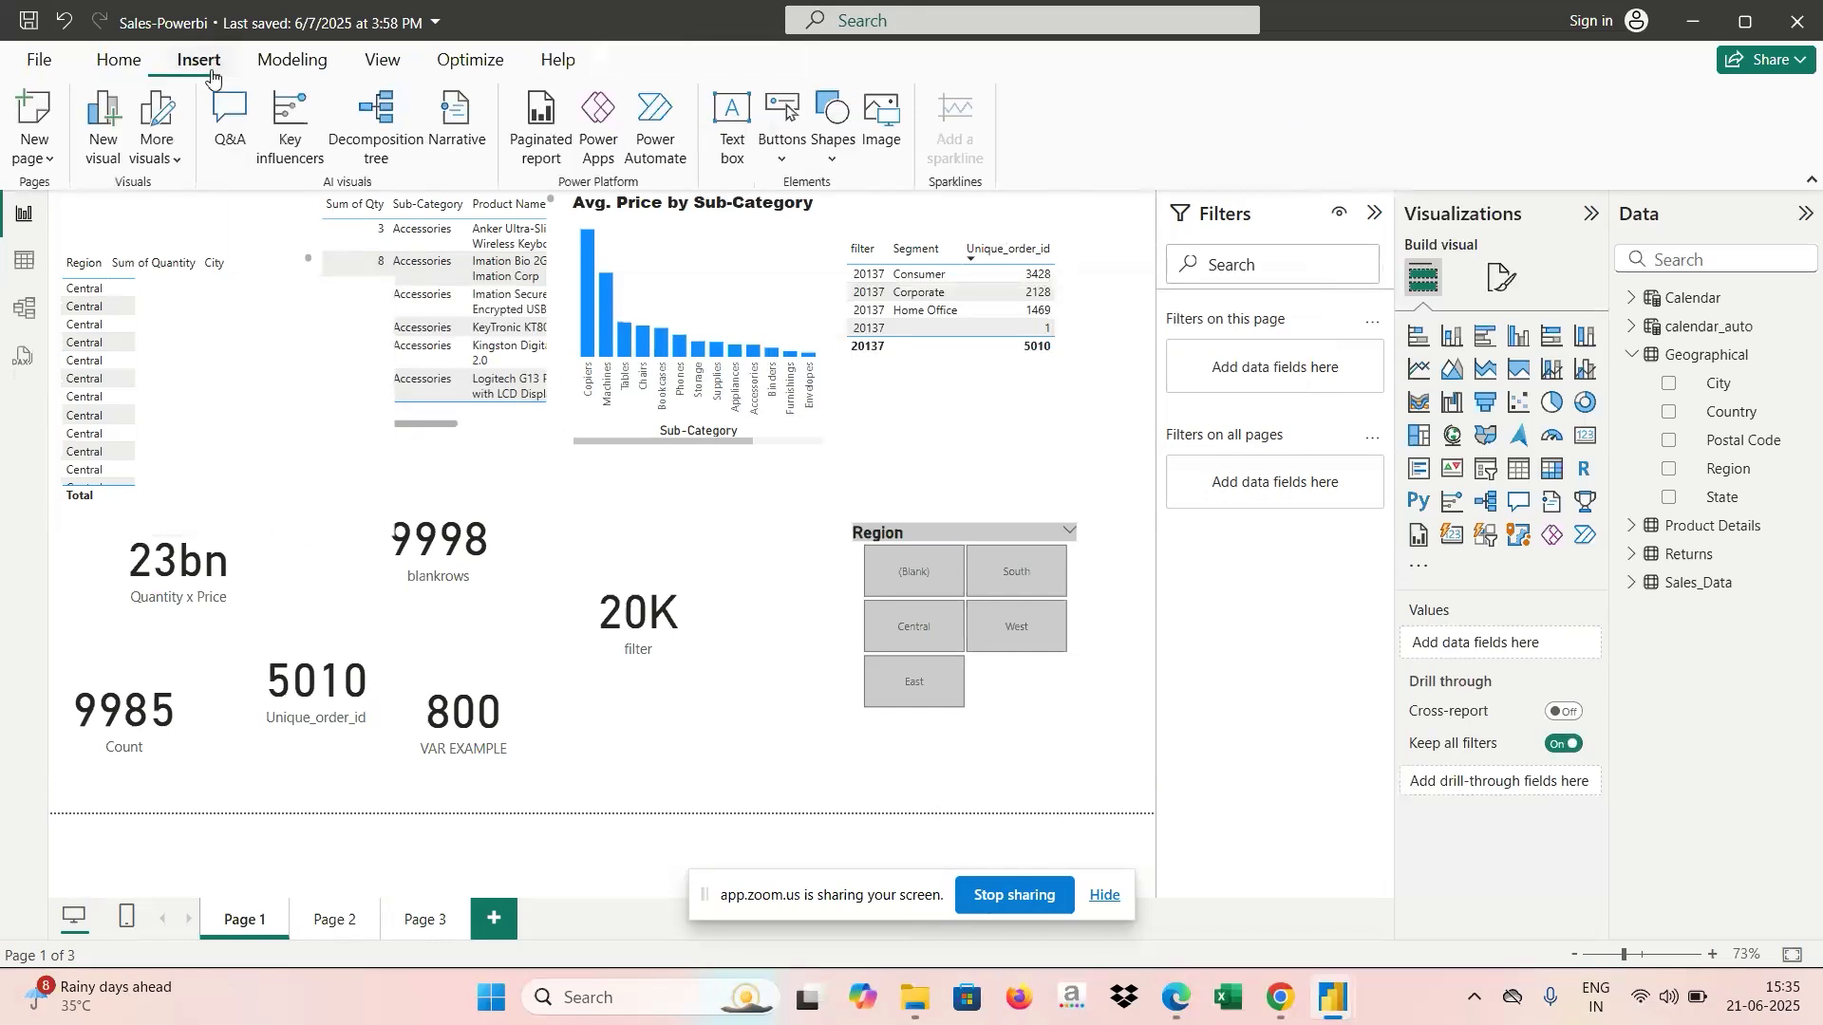
{"action": "left_click", "coordinate": [787, 139]}
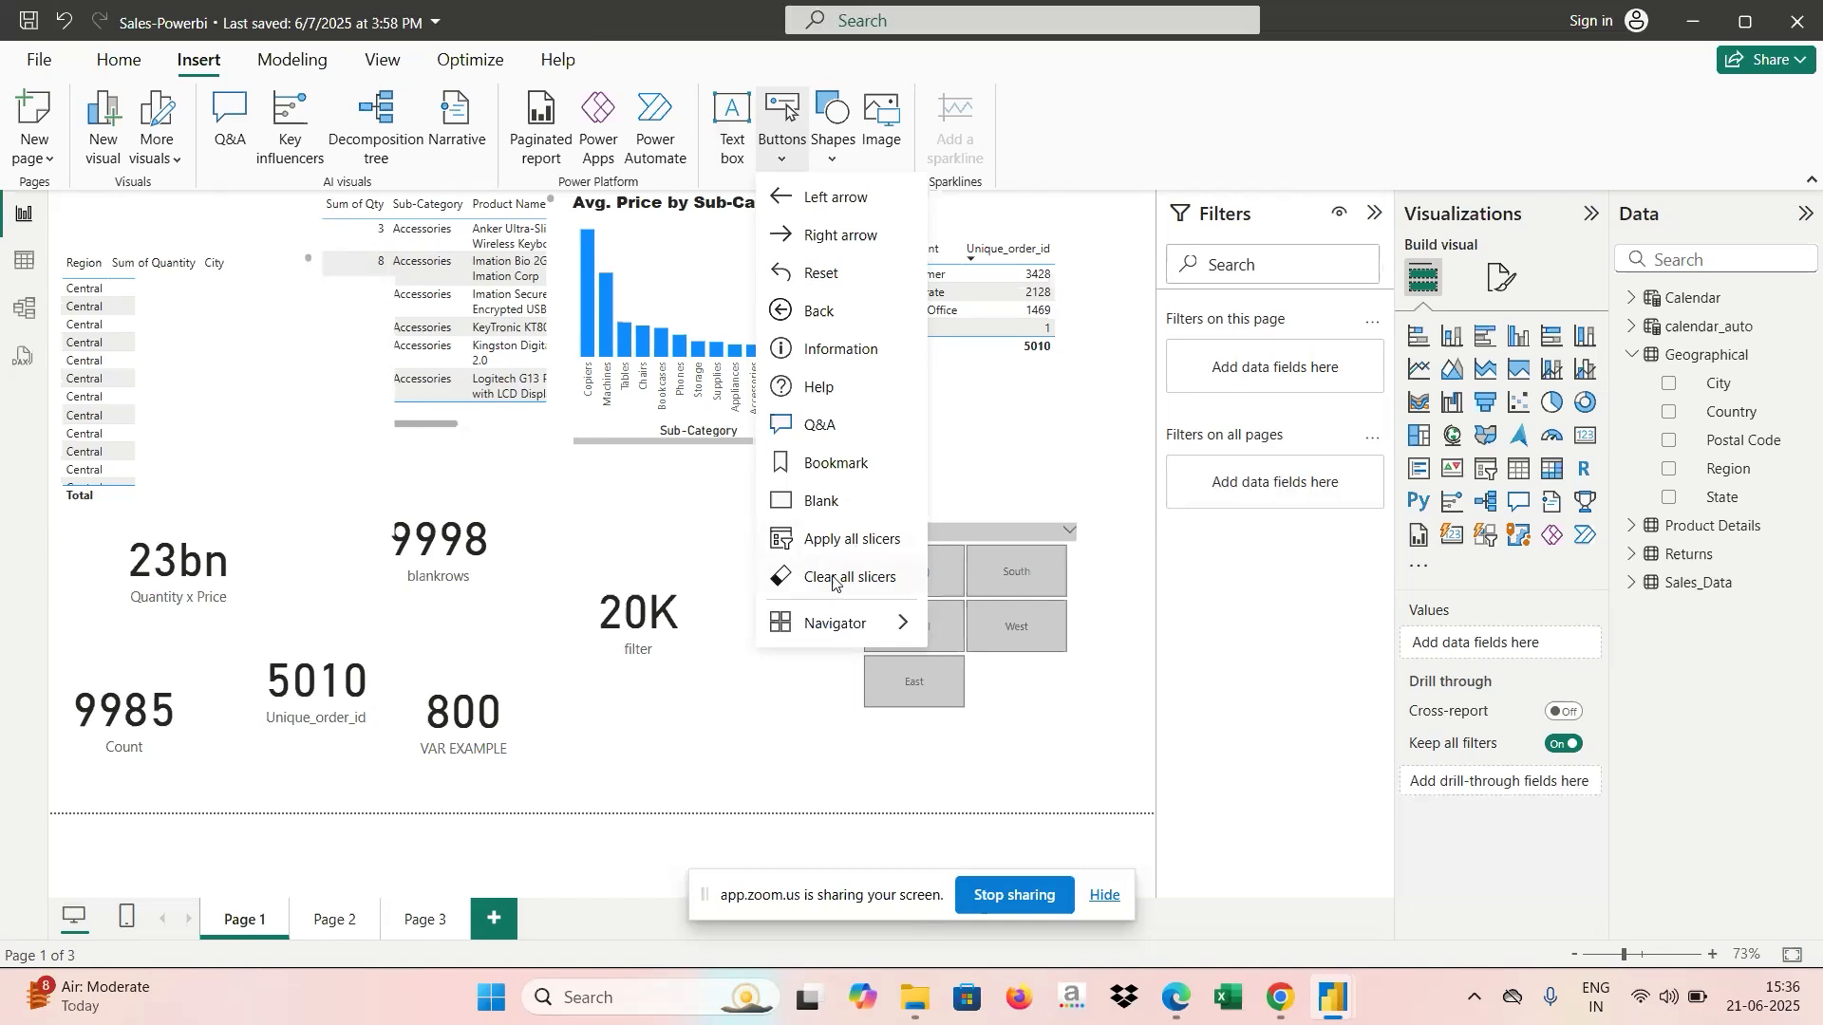
{"action": "left_click", "coordinate": [832, 504]}
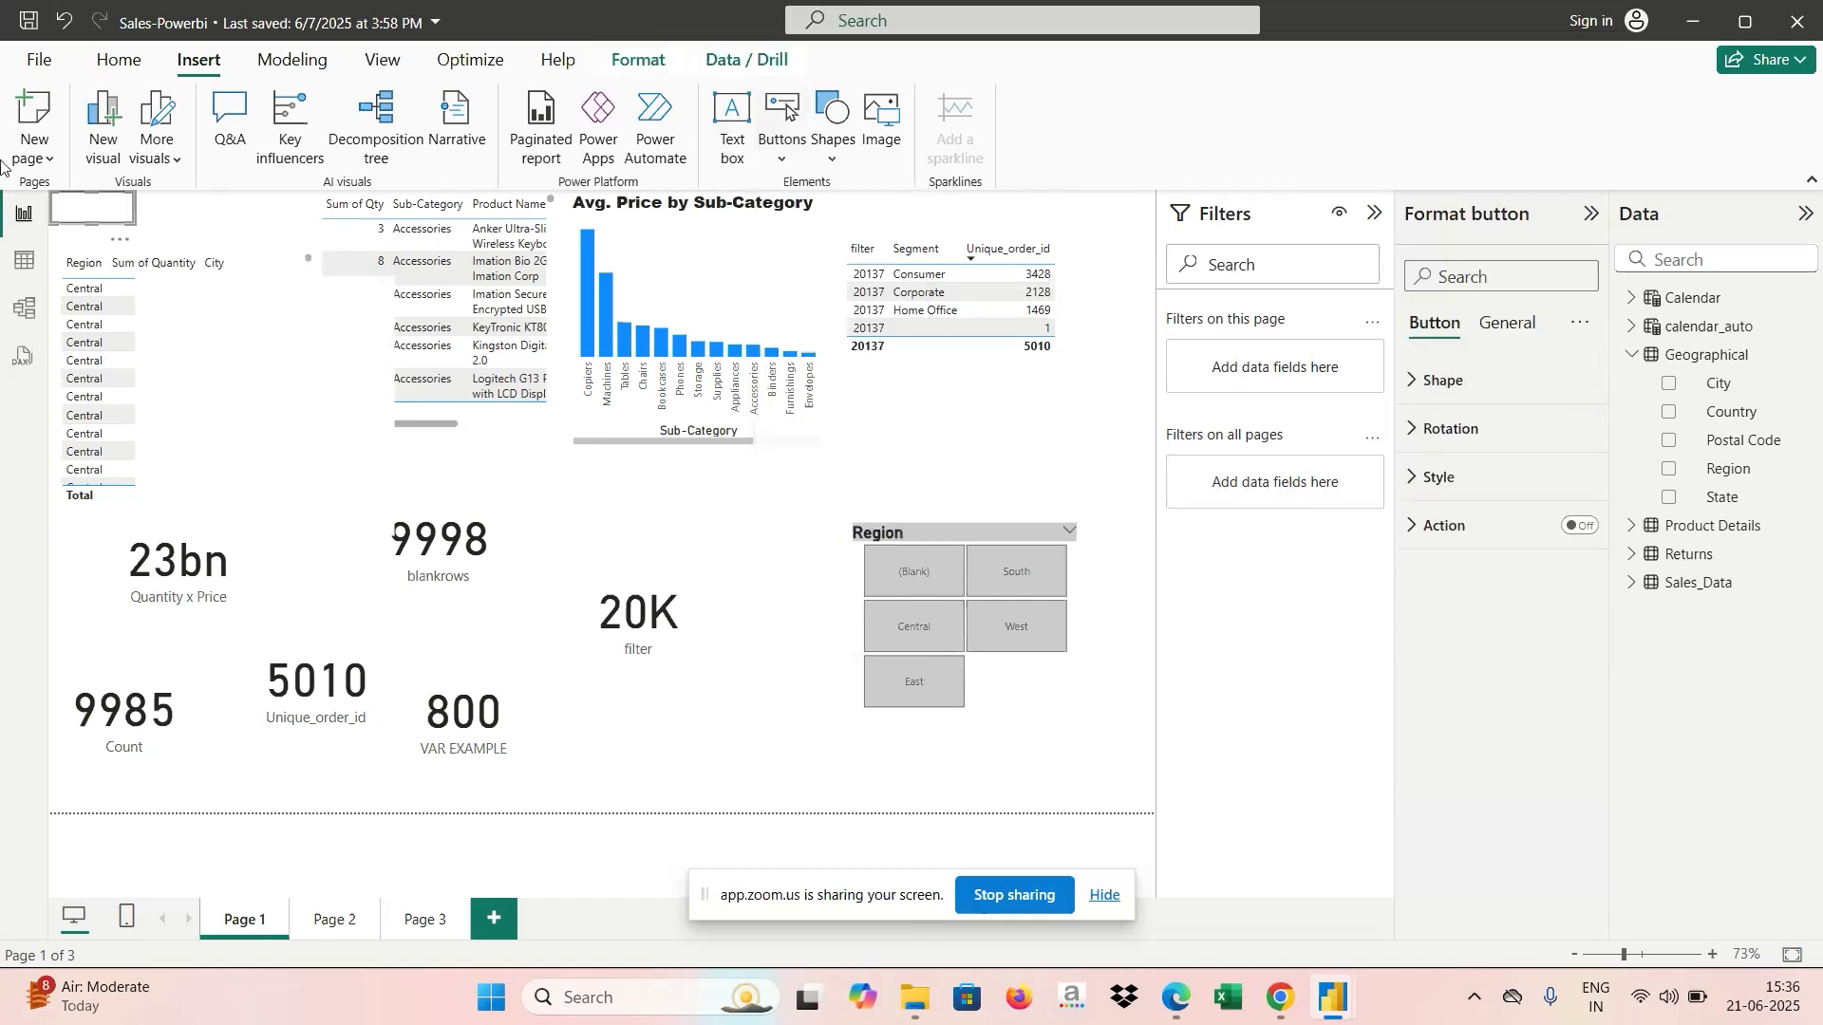
{"action": "left_click_drag", "start_coordinate": [105, 215], "coordinate": [718, 756]}
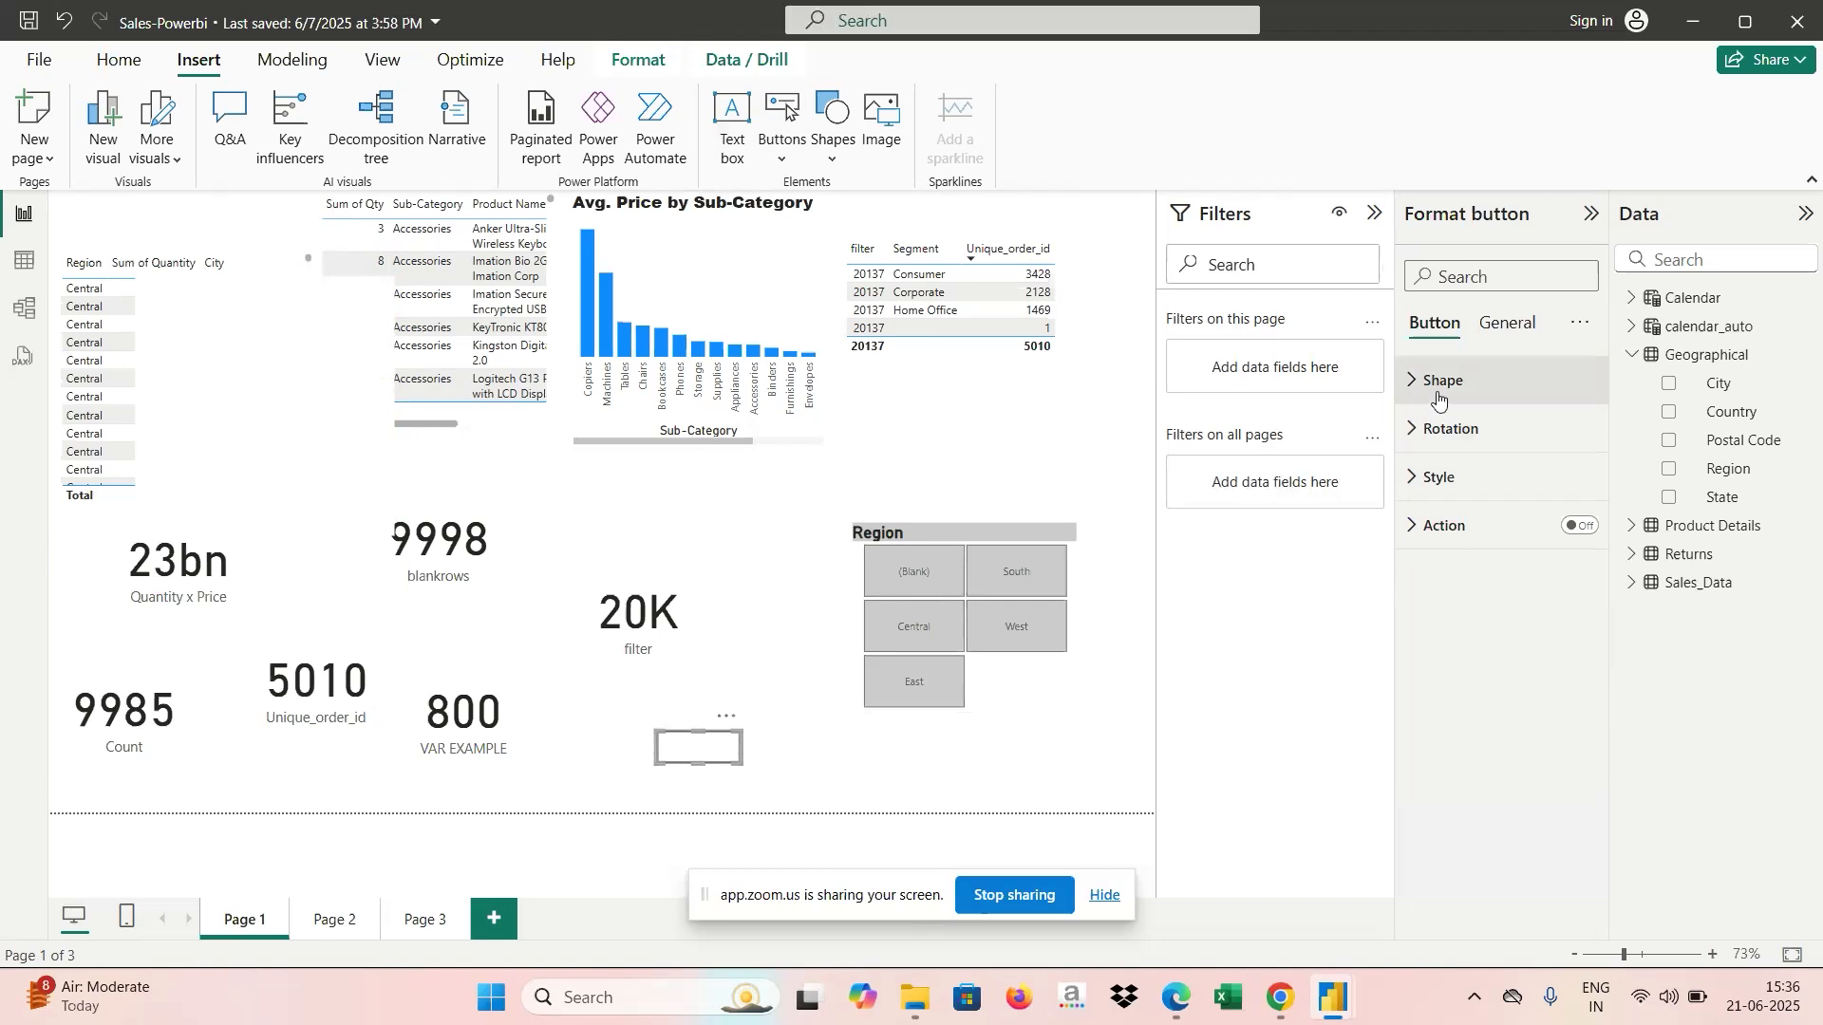
Turn on the blank button's text for the default state and set it to "Page 3".
{"action": "left_click", "coordinate": [1412, 475]}
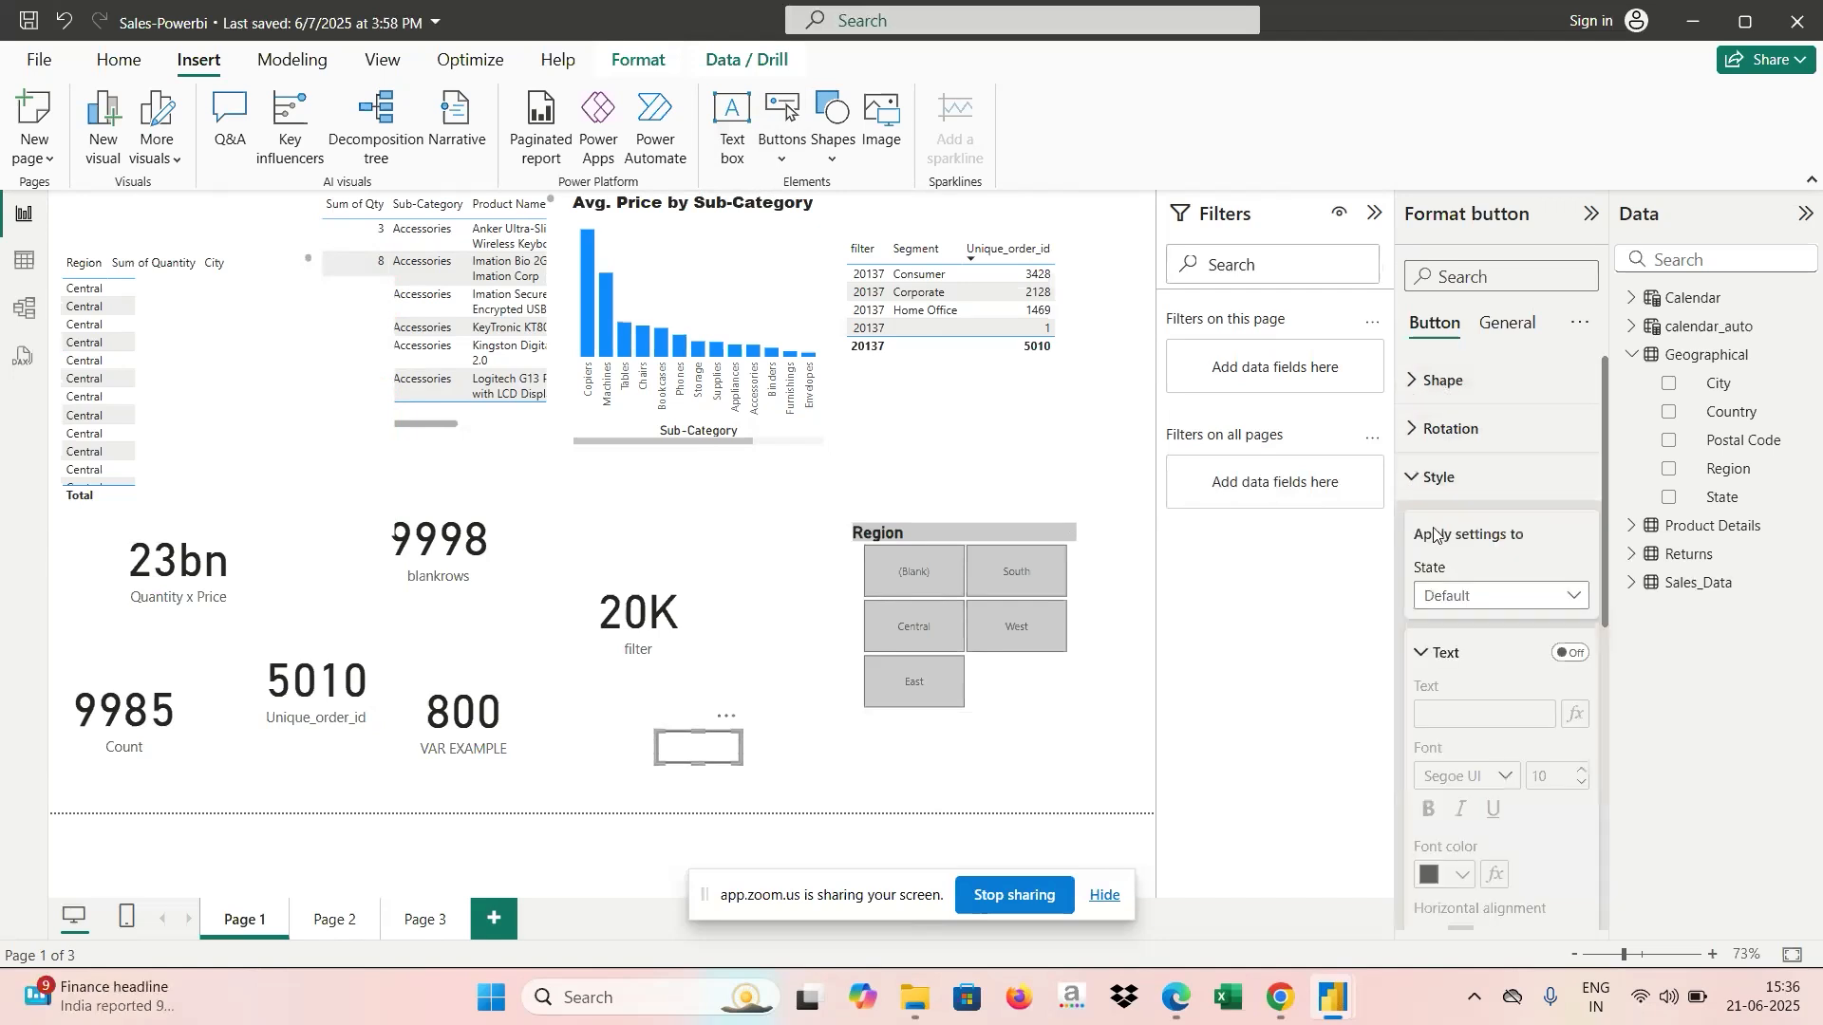
{"action": "left_click", "coordinate": [1569, 654]}
{"action": "left_click", "coordinate": [1471, 719]}
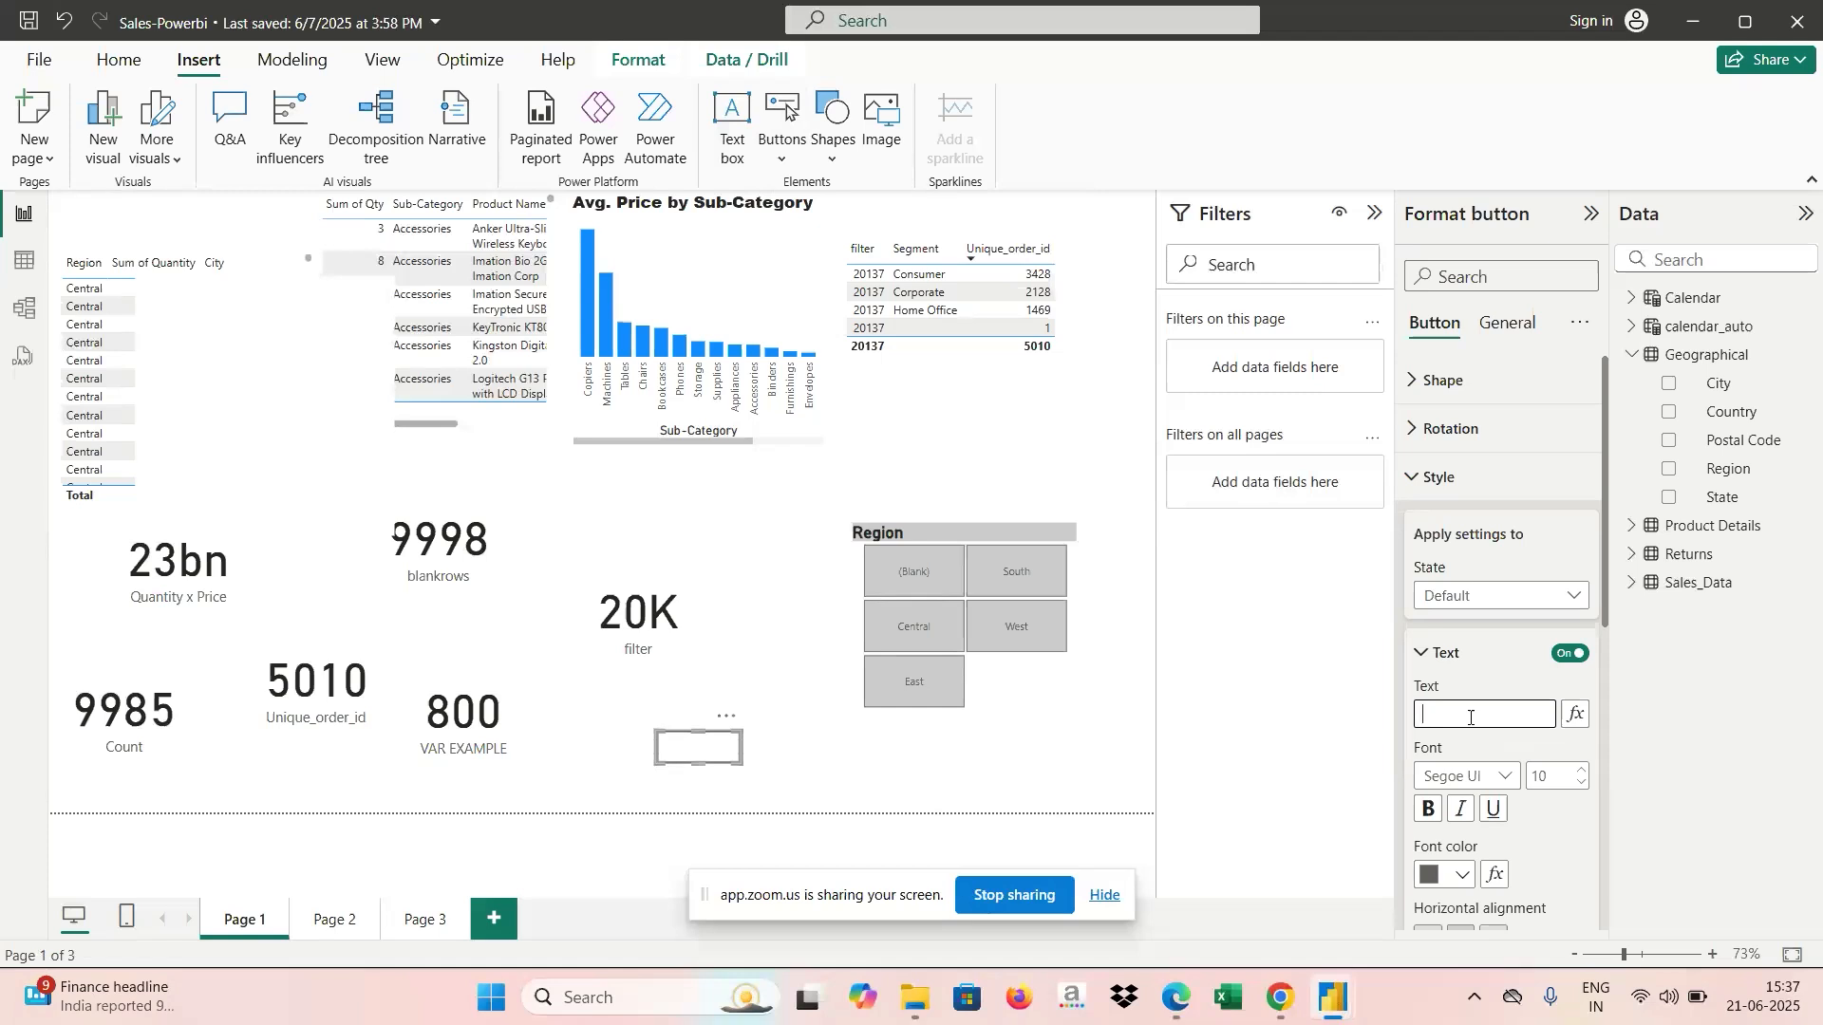
{"action": "type", "text": "p"}
{"action": "key", "text": "Caps_Lock"}
{"action": "type", "text": "P"}
{"action": "key", "text": "Caps_Lock"}
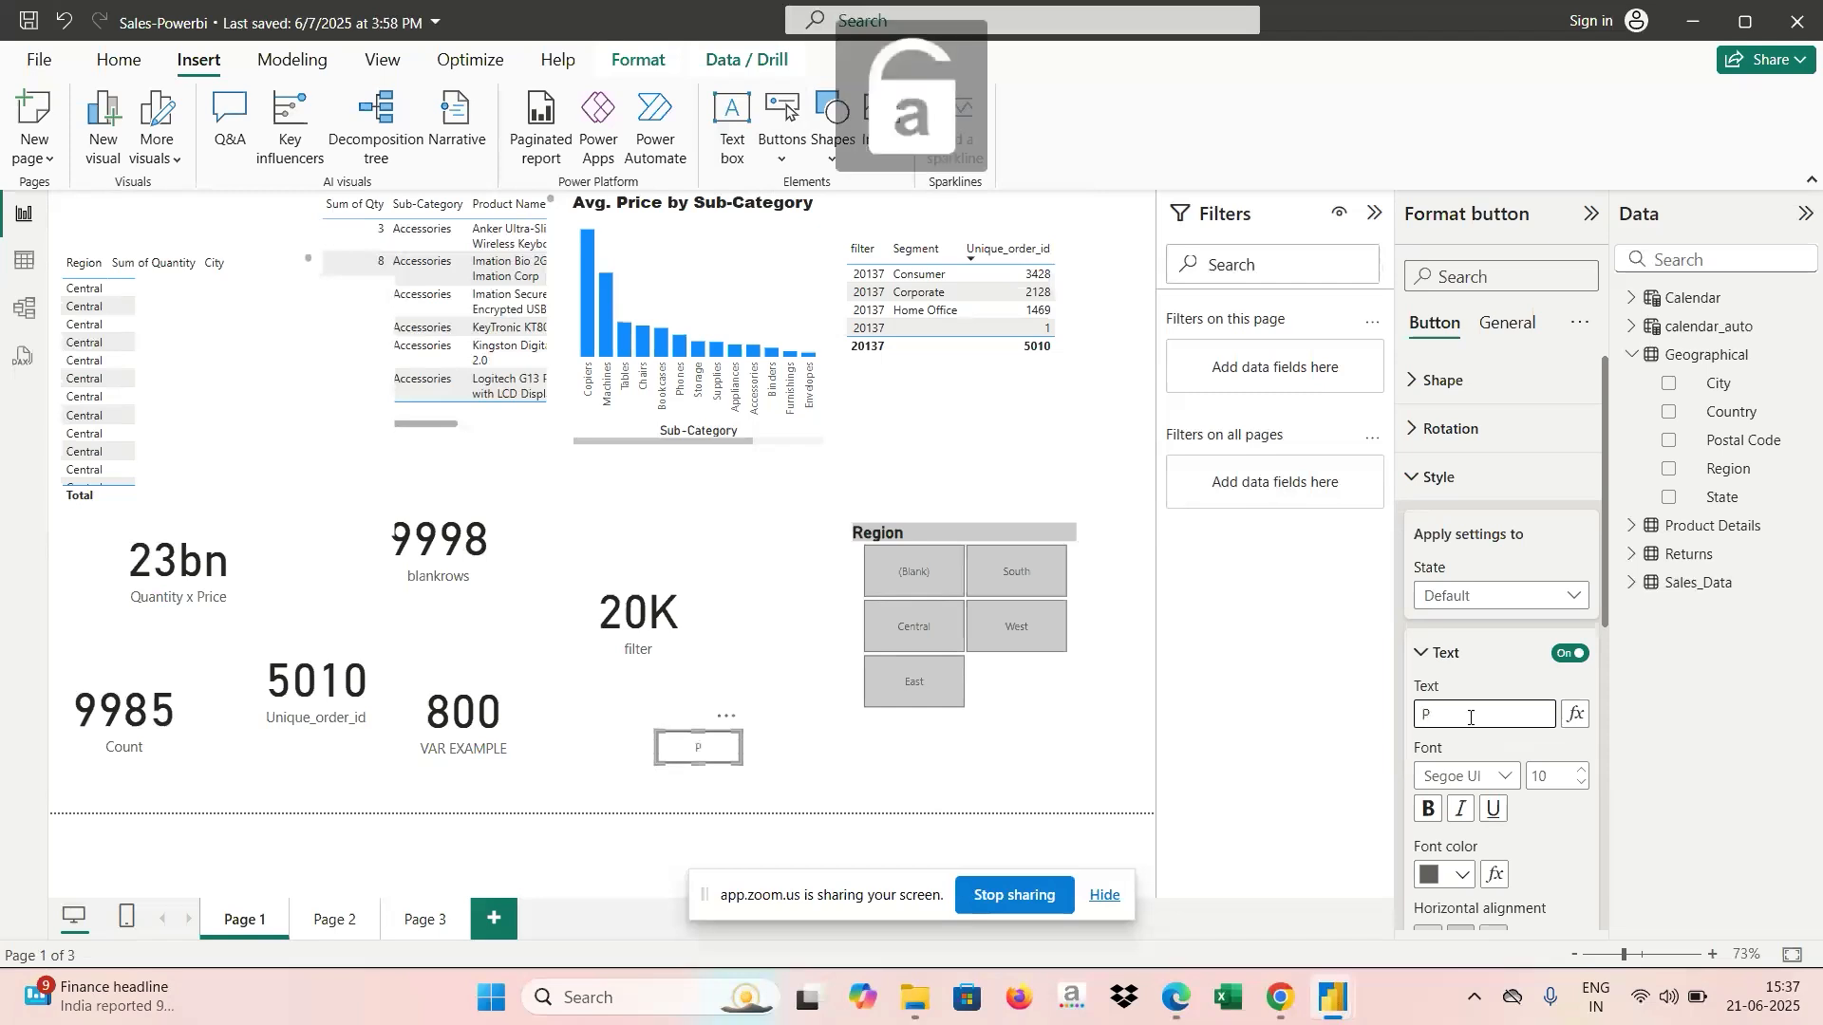
{"action": "type", "text": "age 3"}
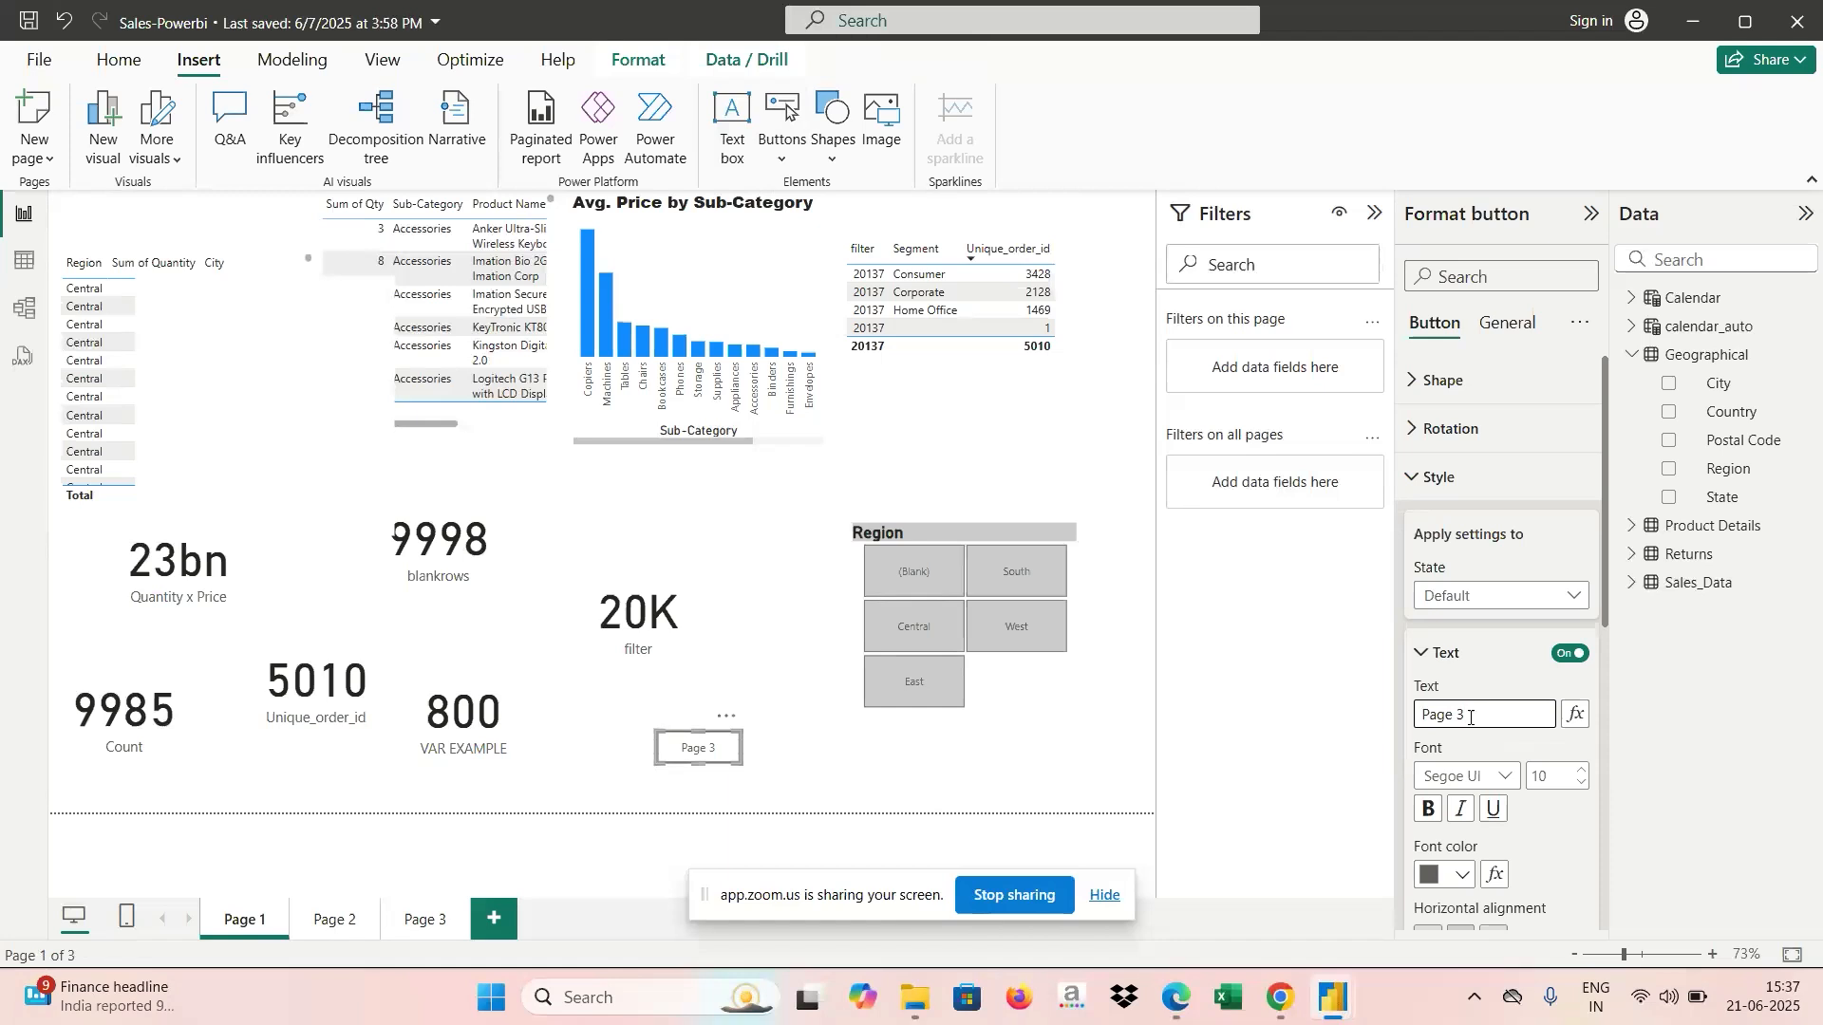
{"action": "left_click", "coordinate": [1427, 655]}
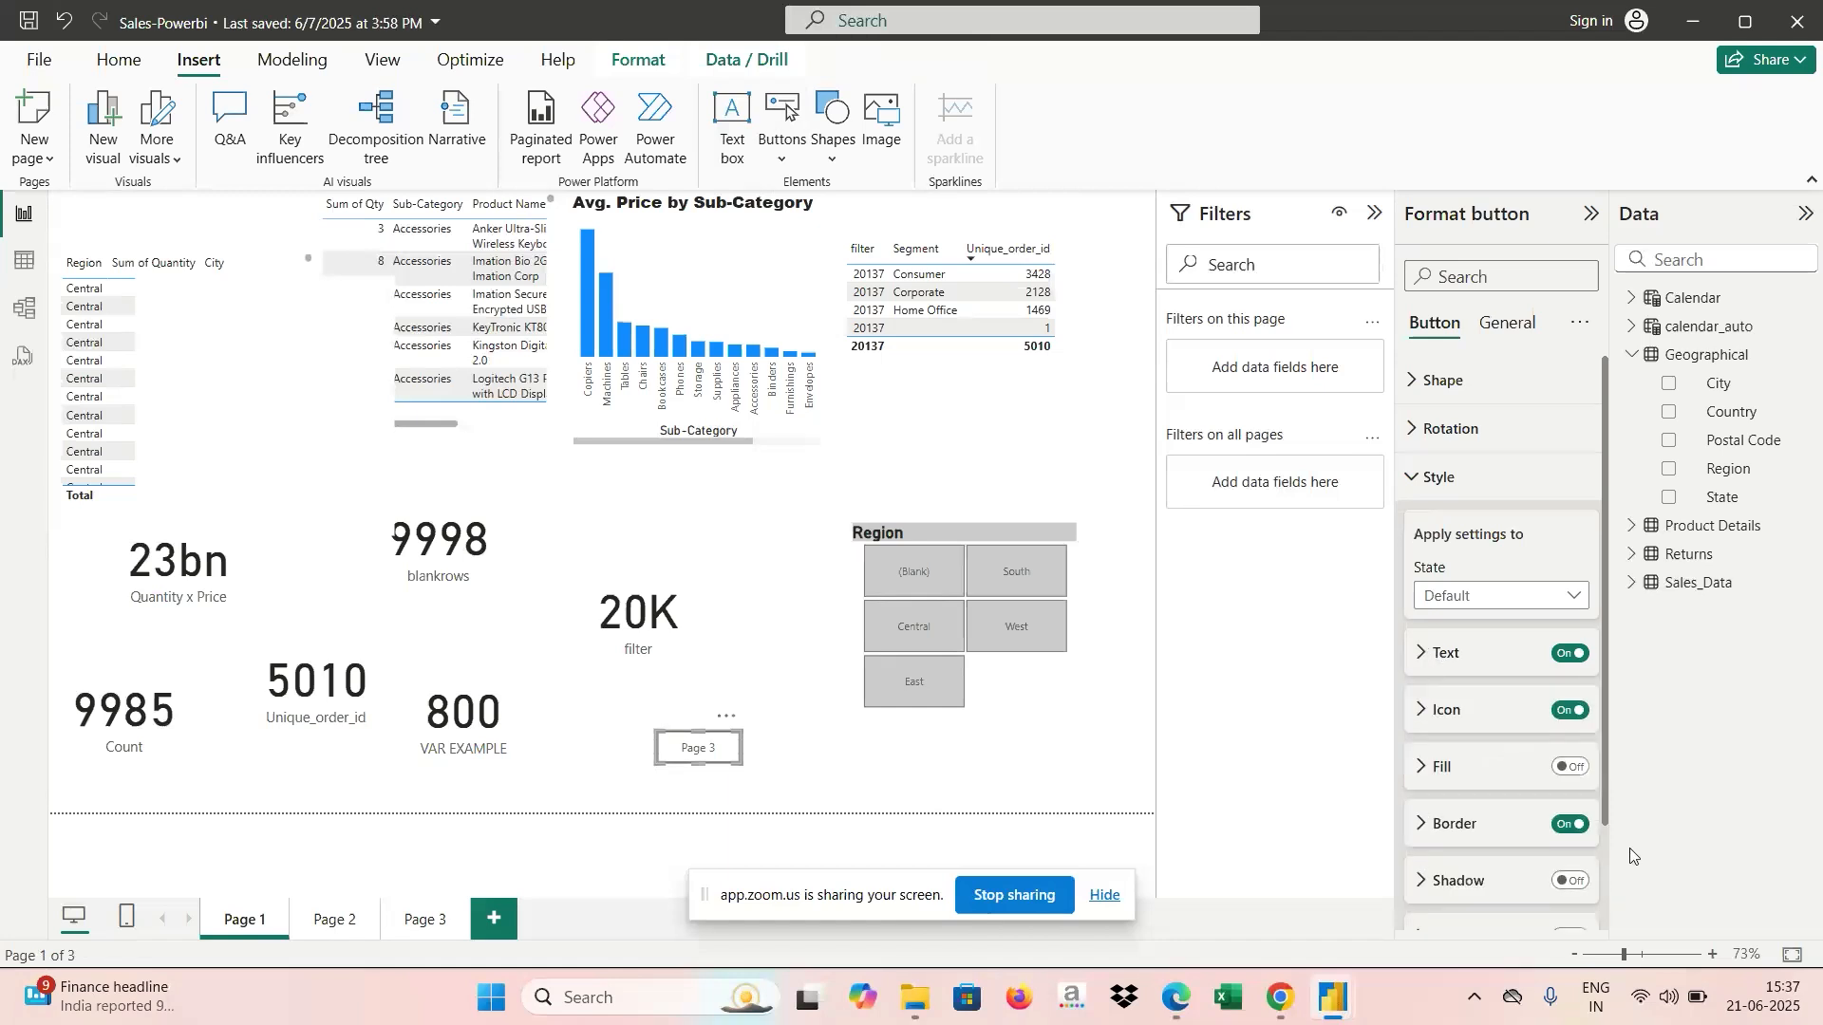
{"action": "left_click", "coordinate": [1413, 479]}
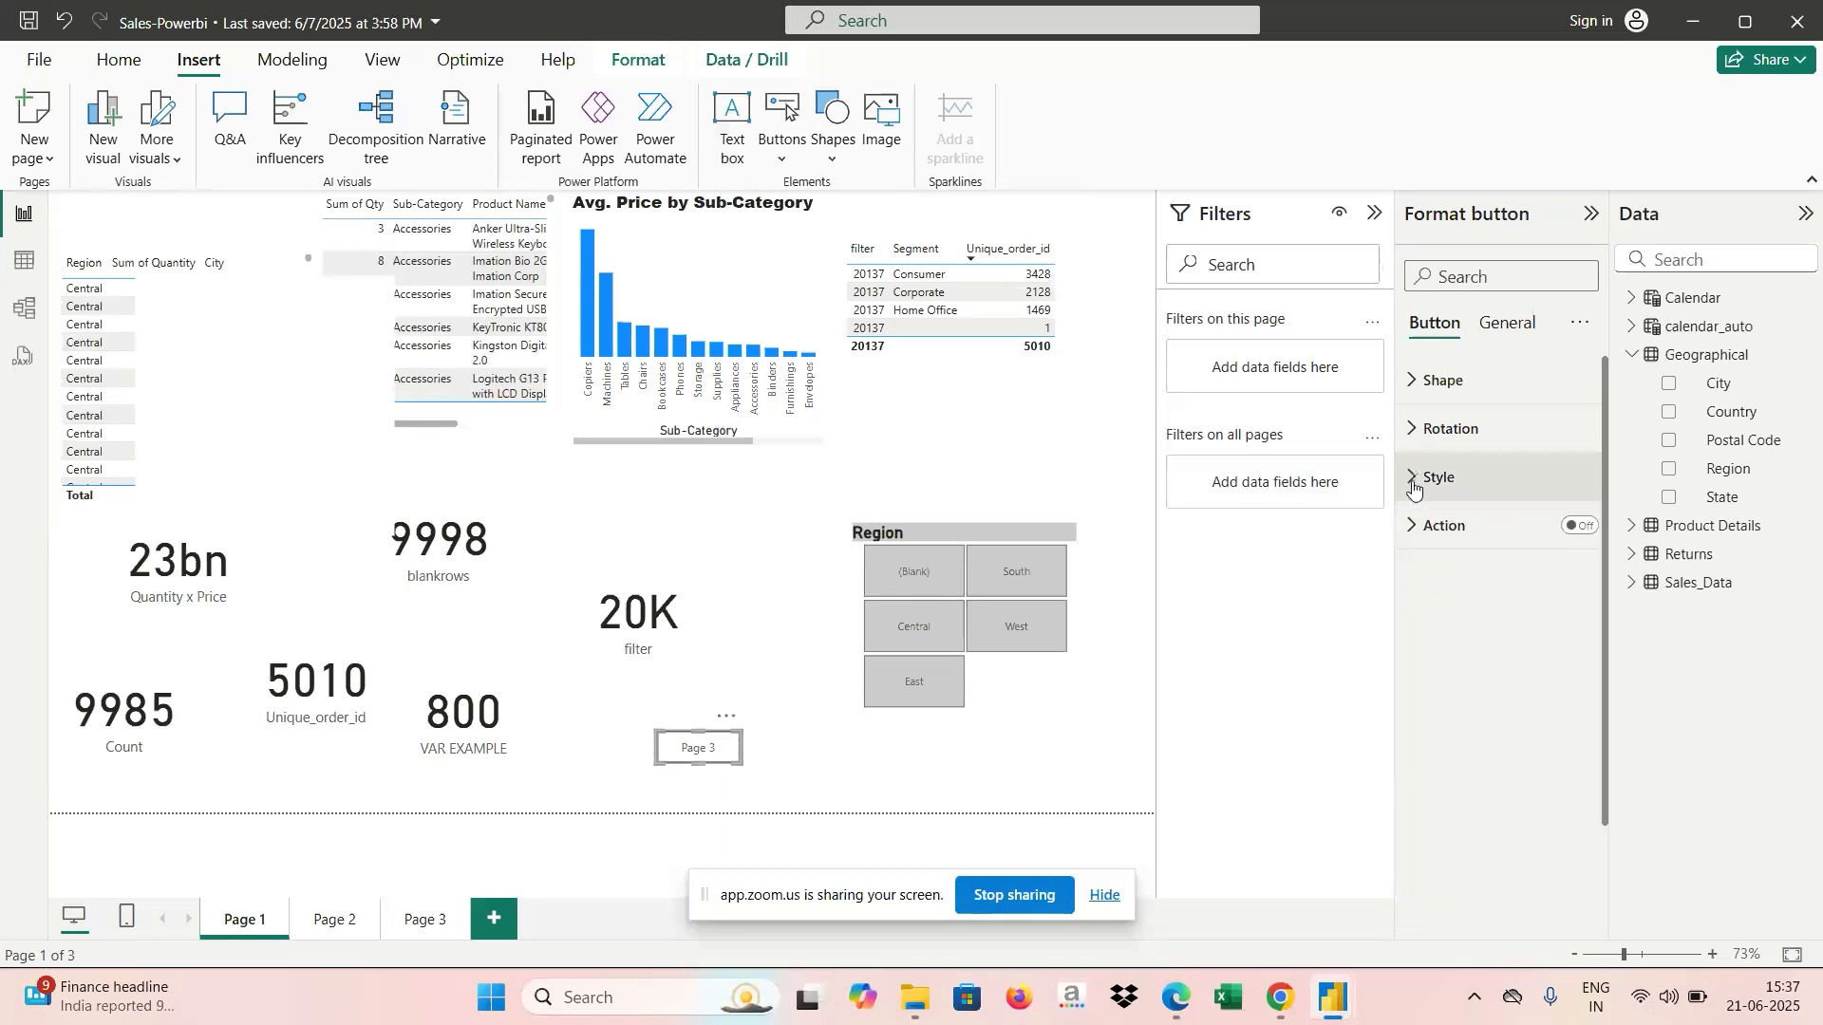
Enable the button's action and set its type to Page navigation.
{"action": "left_click", "coordinate": [1410, 527]}
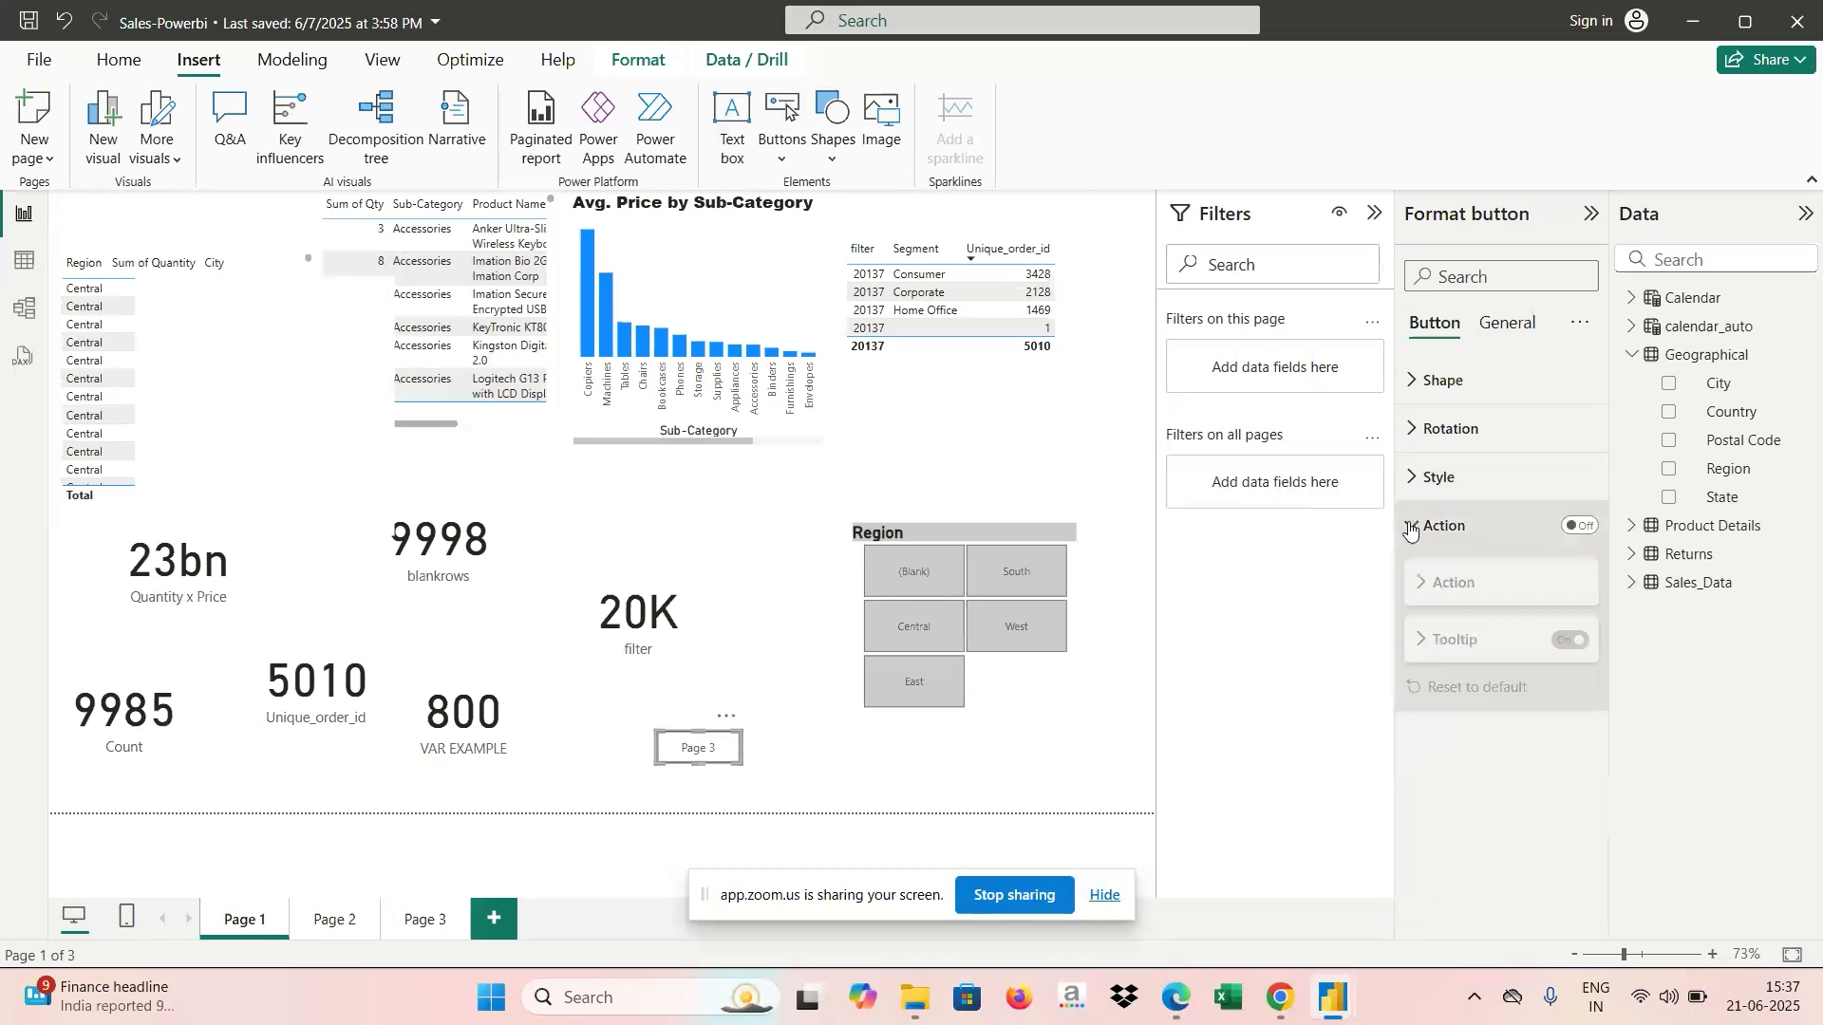
{"action": "left_click", "coordinate": [1579, 527]}
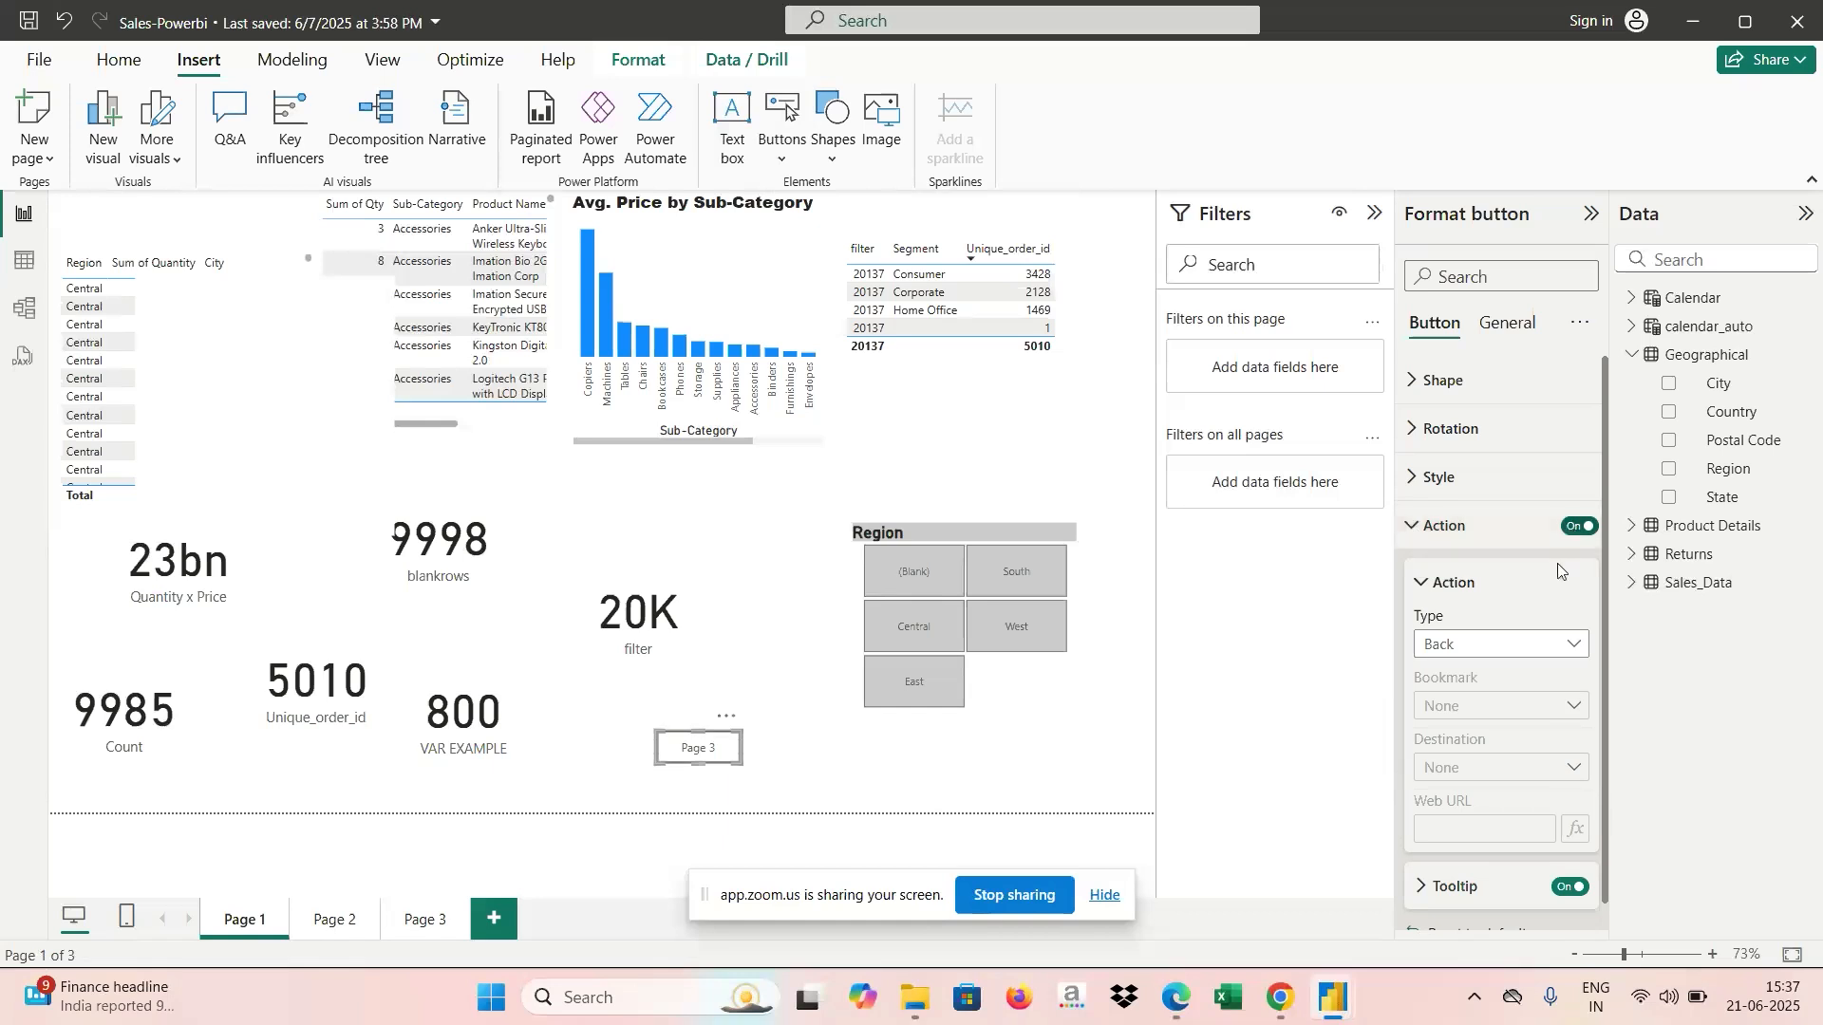
{"action": "left_click", "coordinate": [1574, 646]}
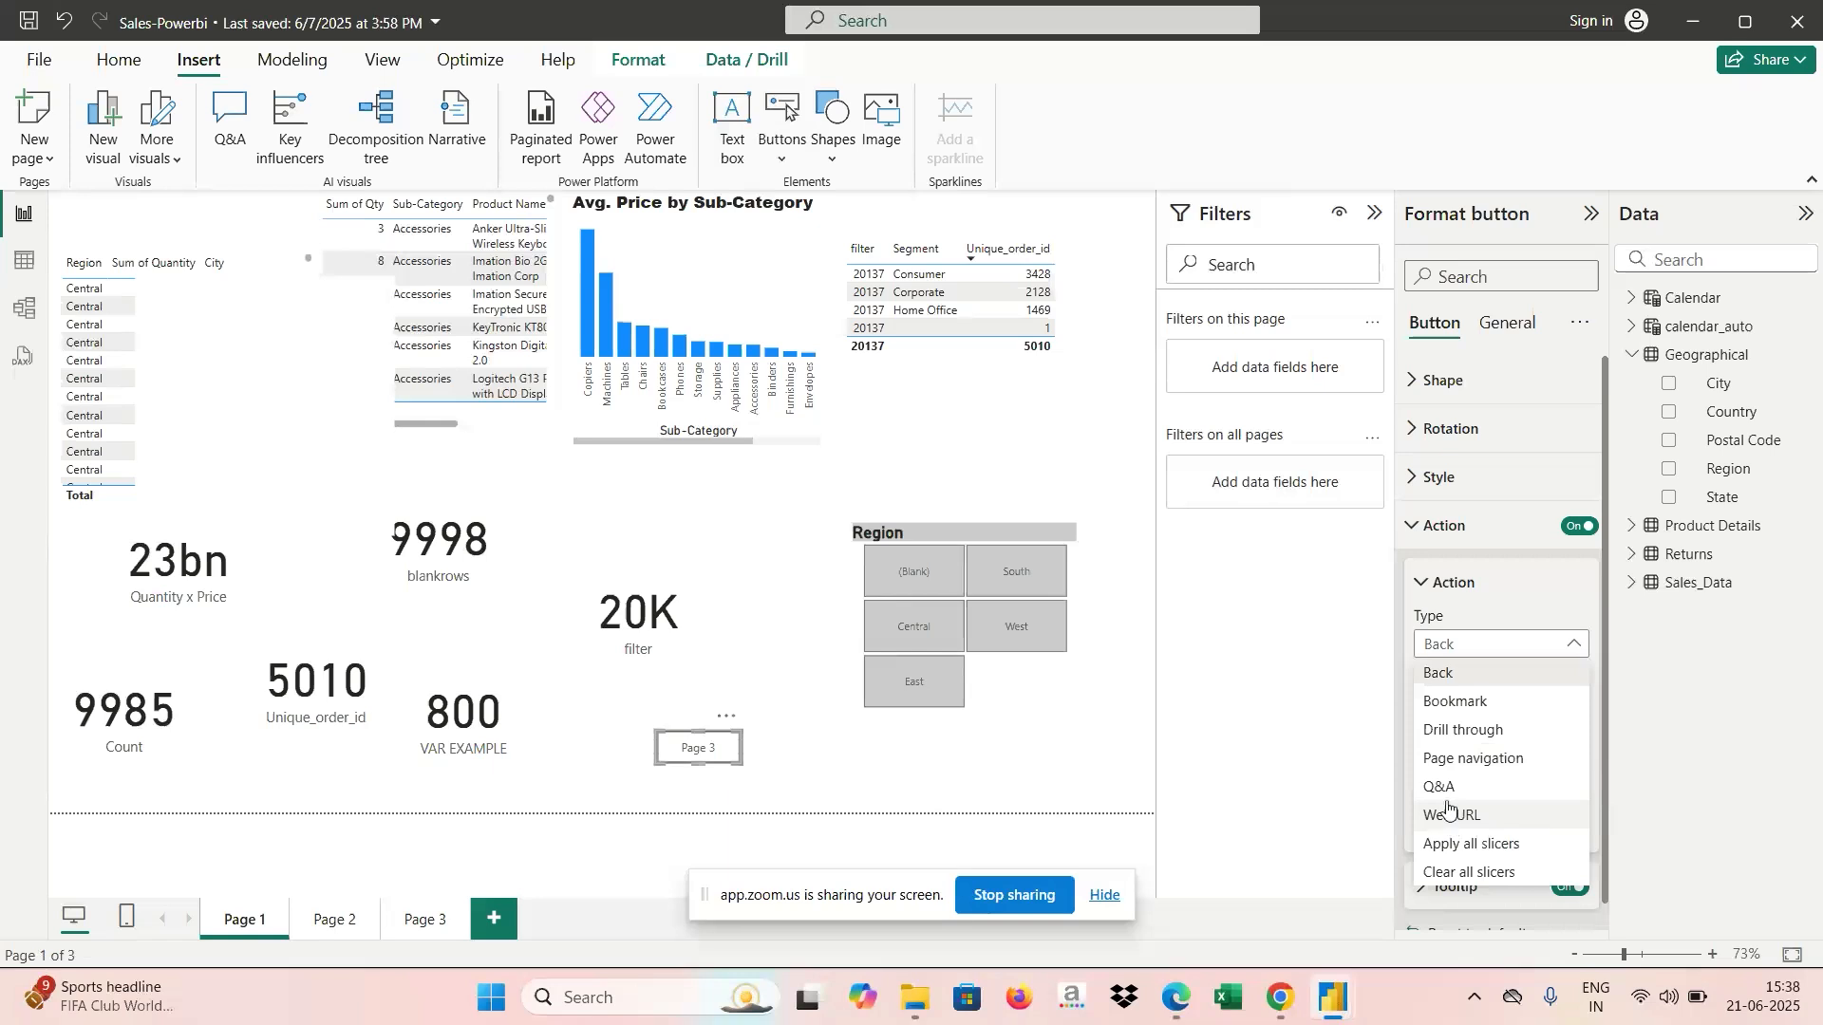
{"action": "left_click", "coordinate": [1467, 769]}
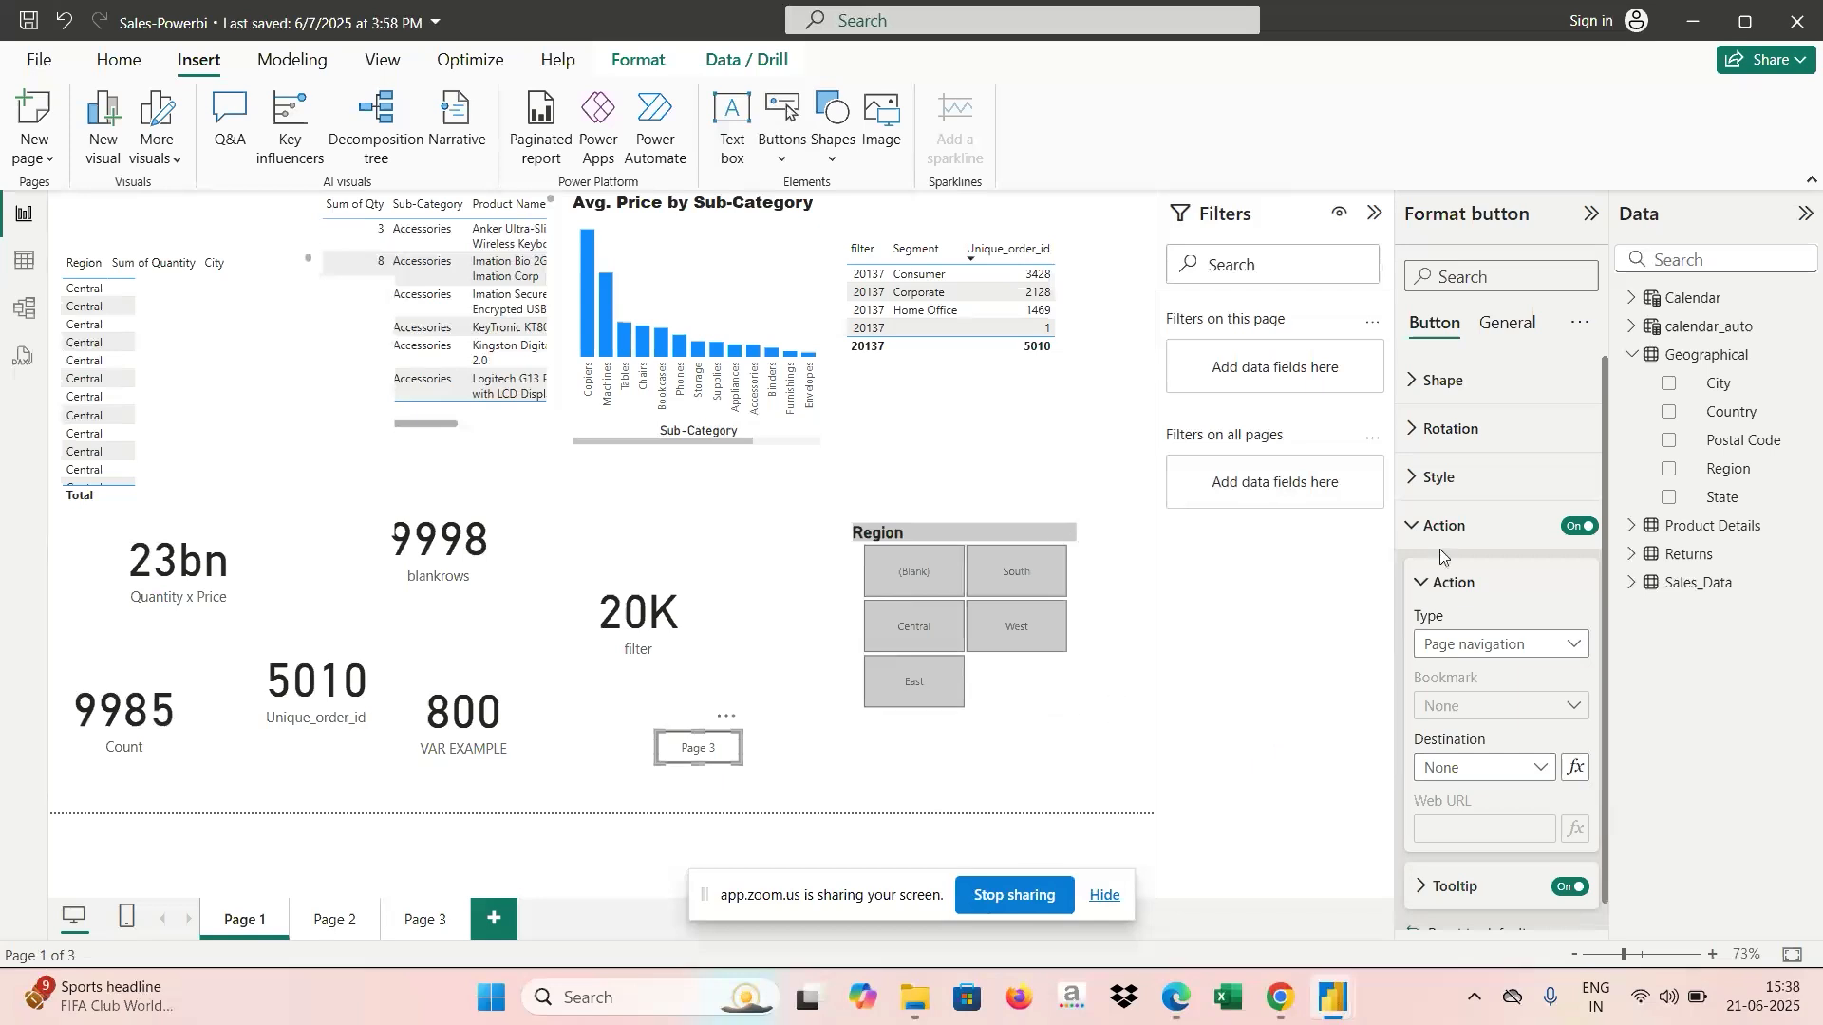
{"action": "left_click", "coordinate": [1056, 762]}
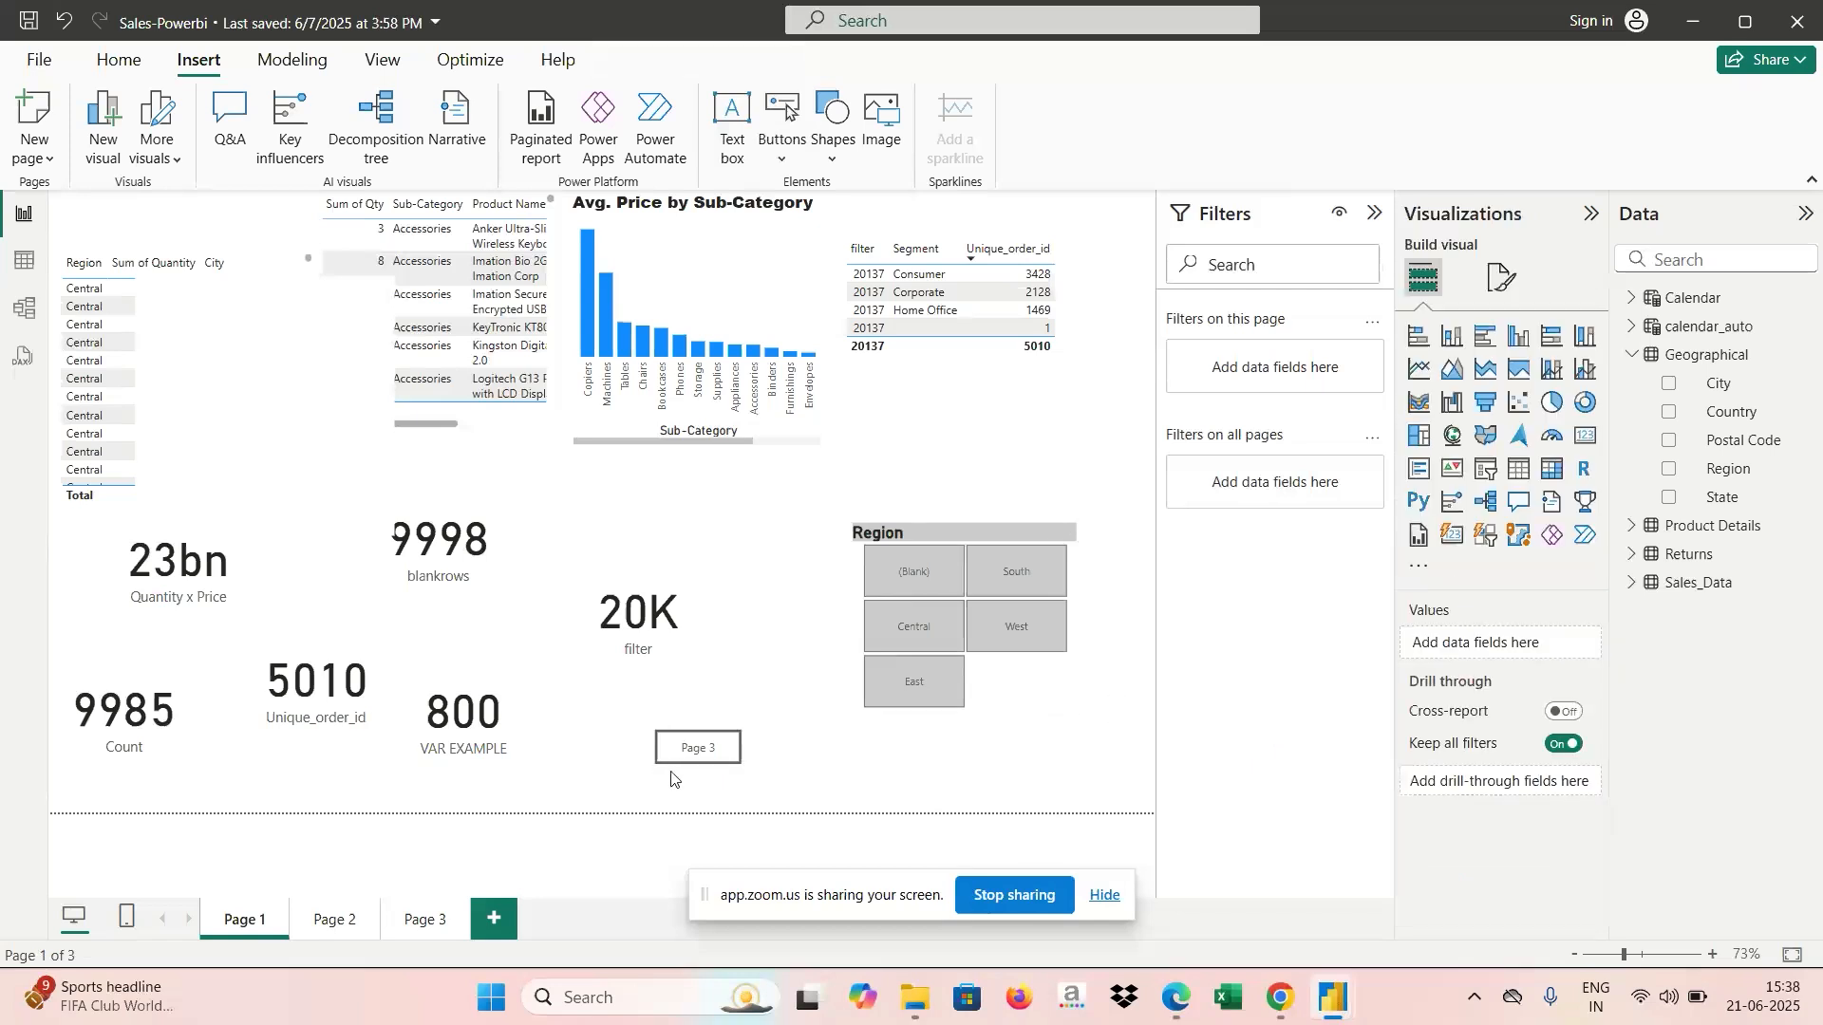
Toggle the Page 3 button's action off and on, look at Page 3 and Page 2, and return to Page 1.
{"action": "left_click", "coordinate": [701, 757]}
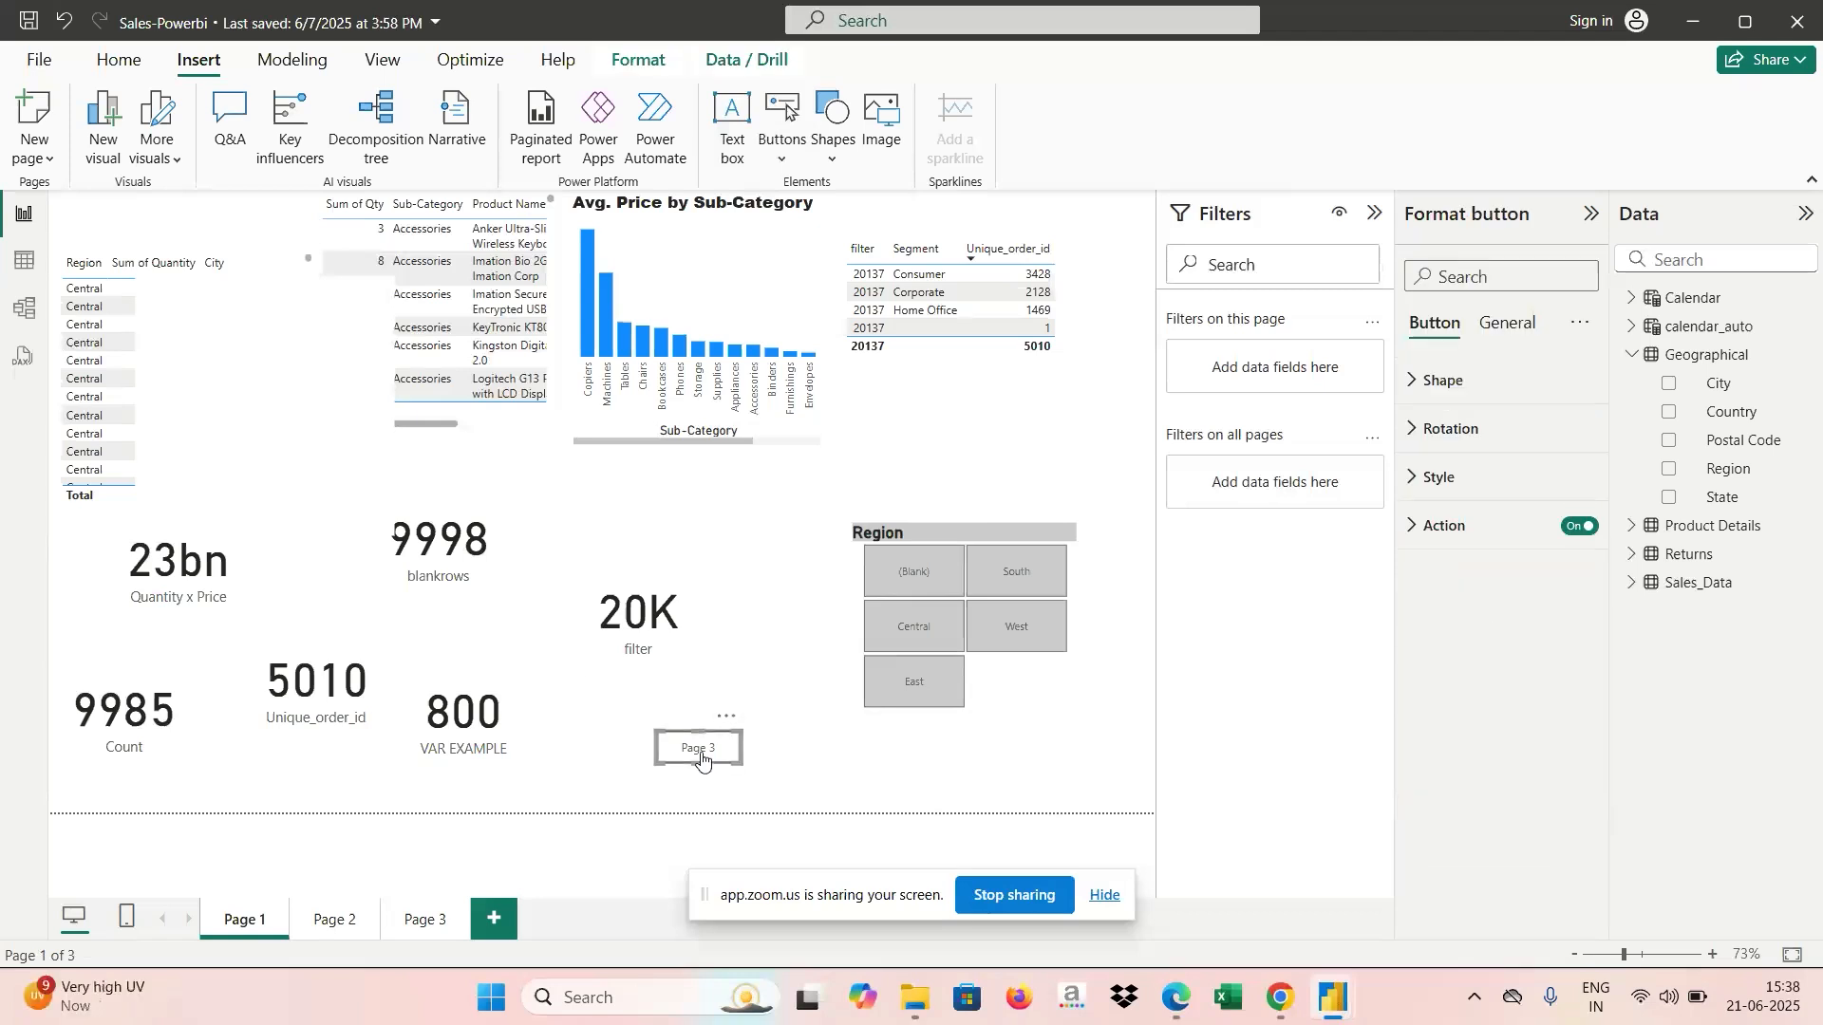
{"action": "left_click", "coordinate": [1584, 530]}
{"action": "left_click", "coordinate": [1584, 528]}
{"action": "left_click", "coordinate": [423, 922]}
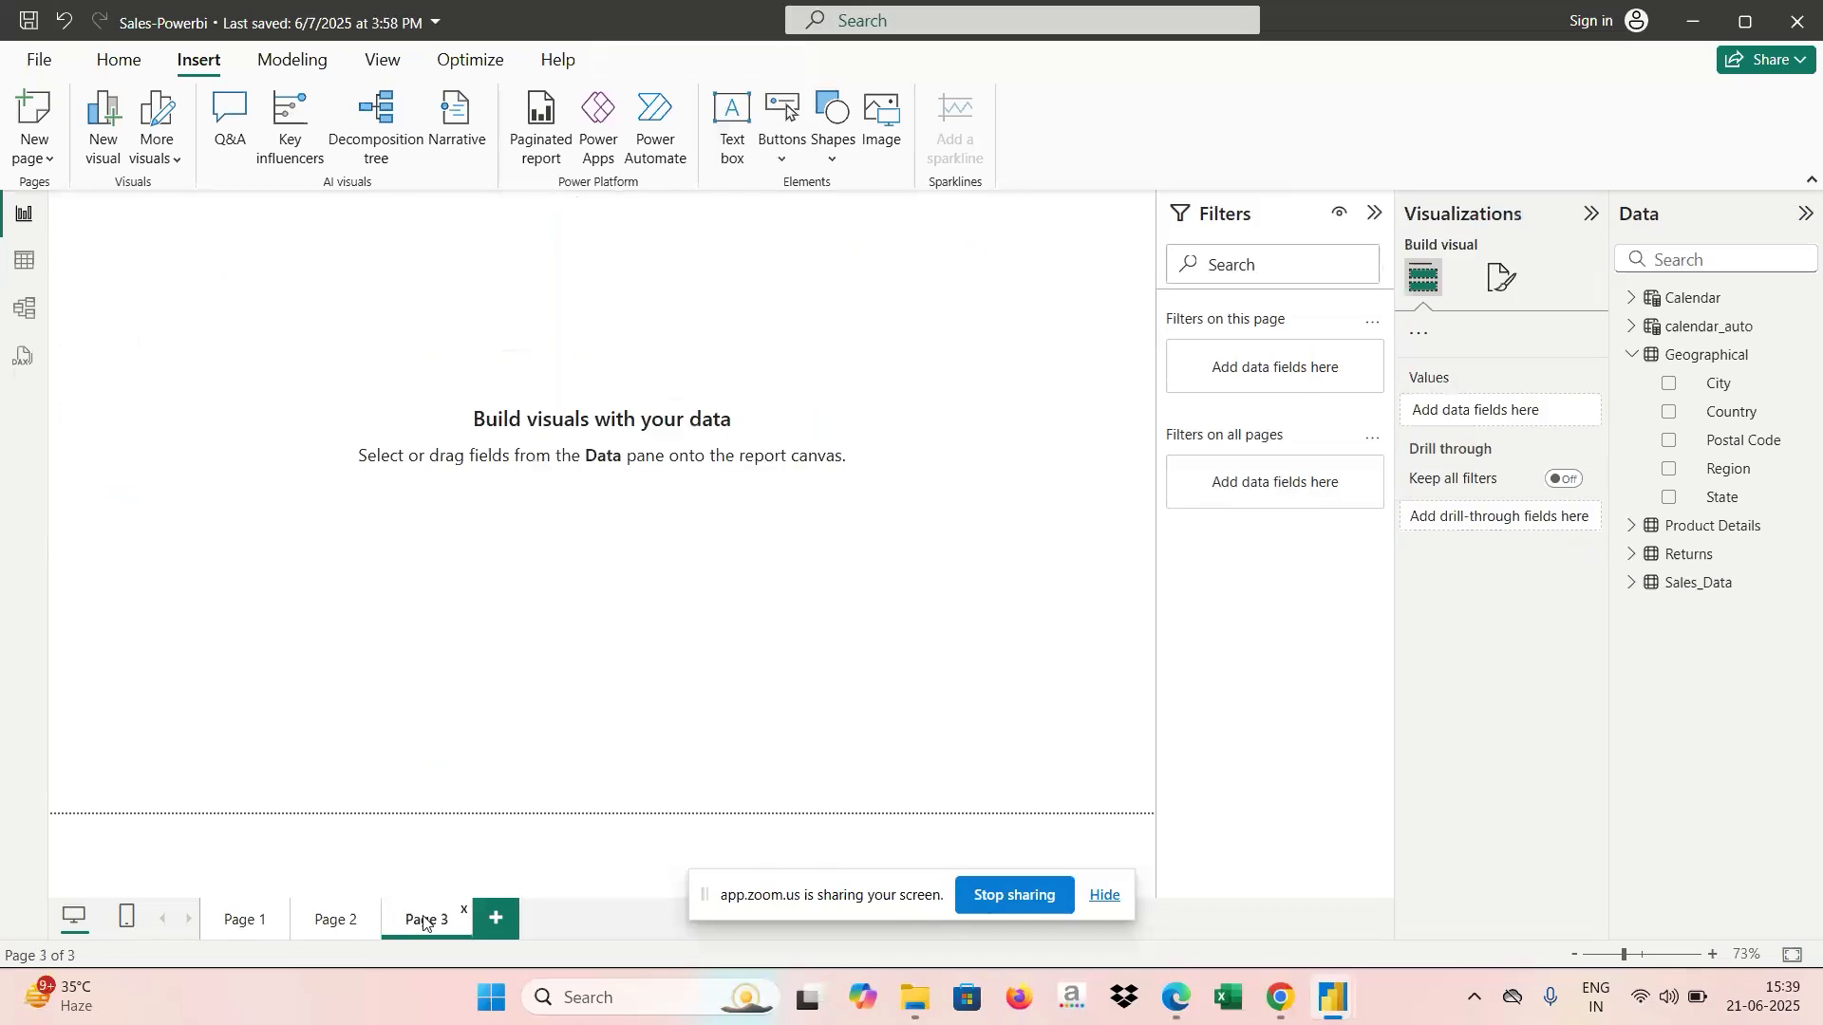
{"action": "left_click", "coordinate": [317, 926]}
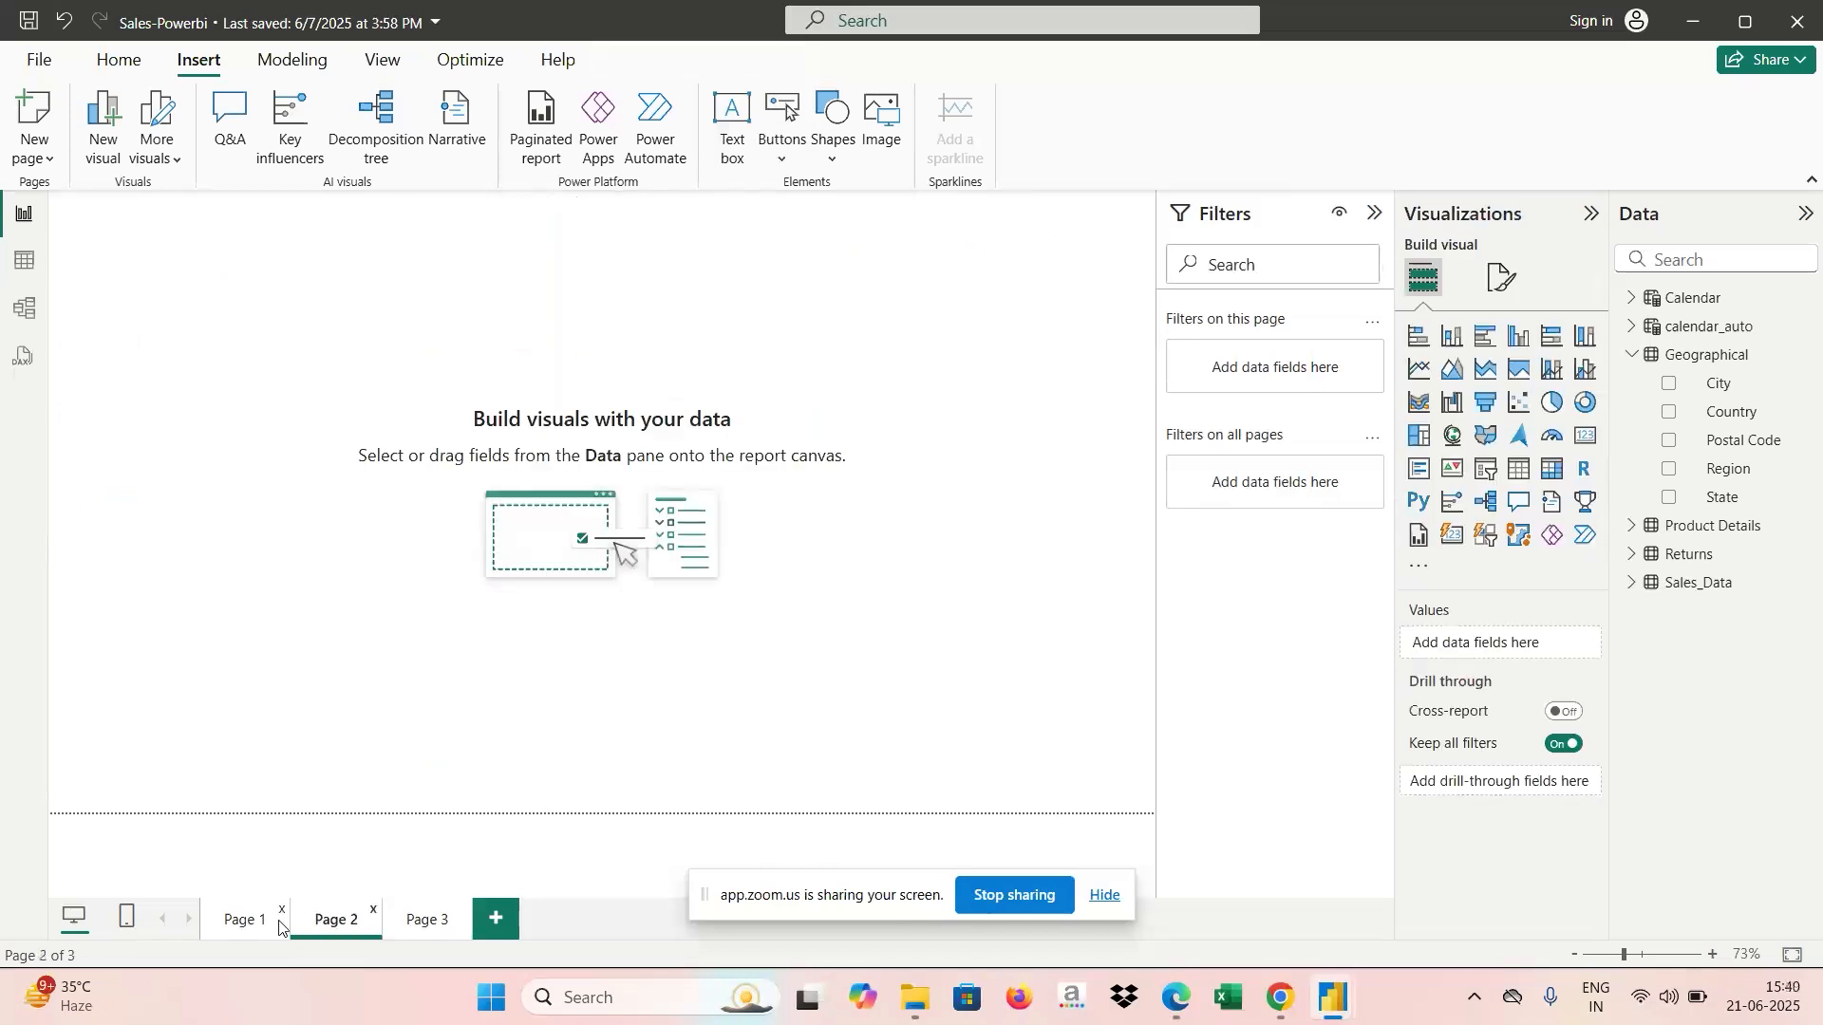
{"action": "left_click", "coordinate": [279, 923]}
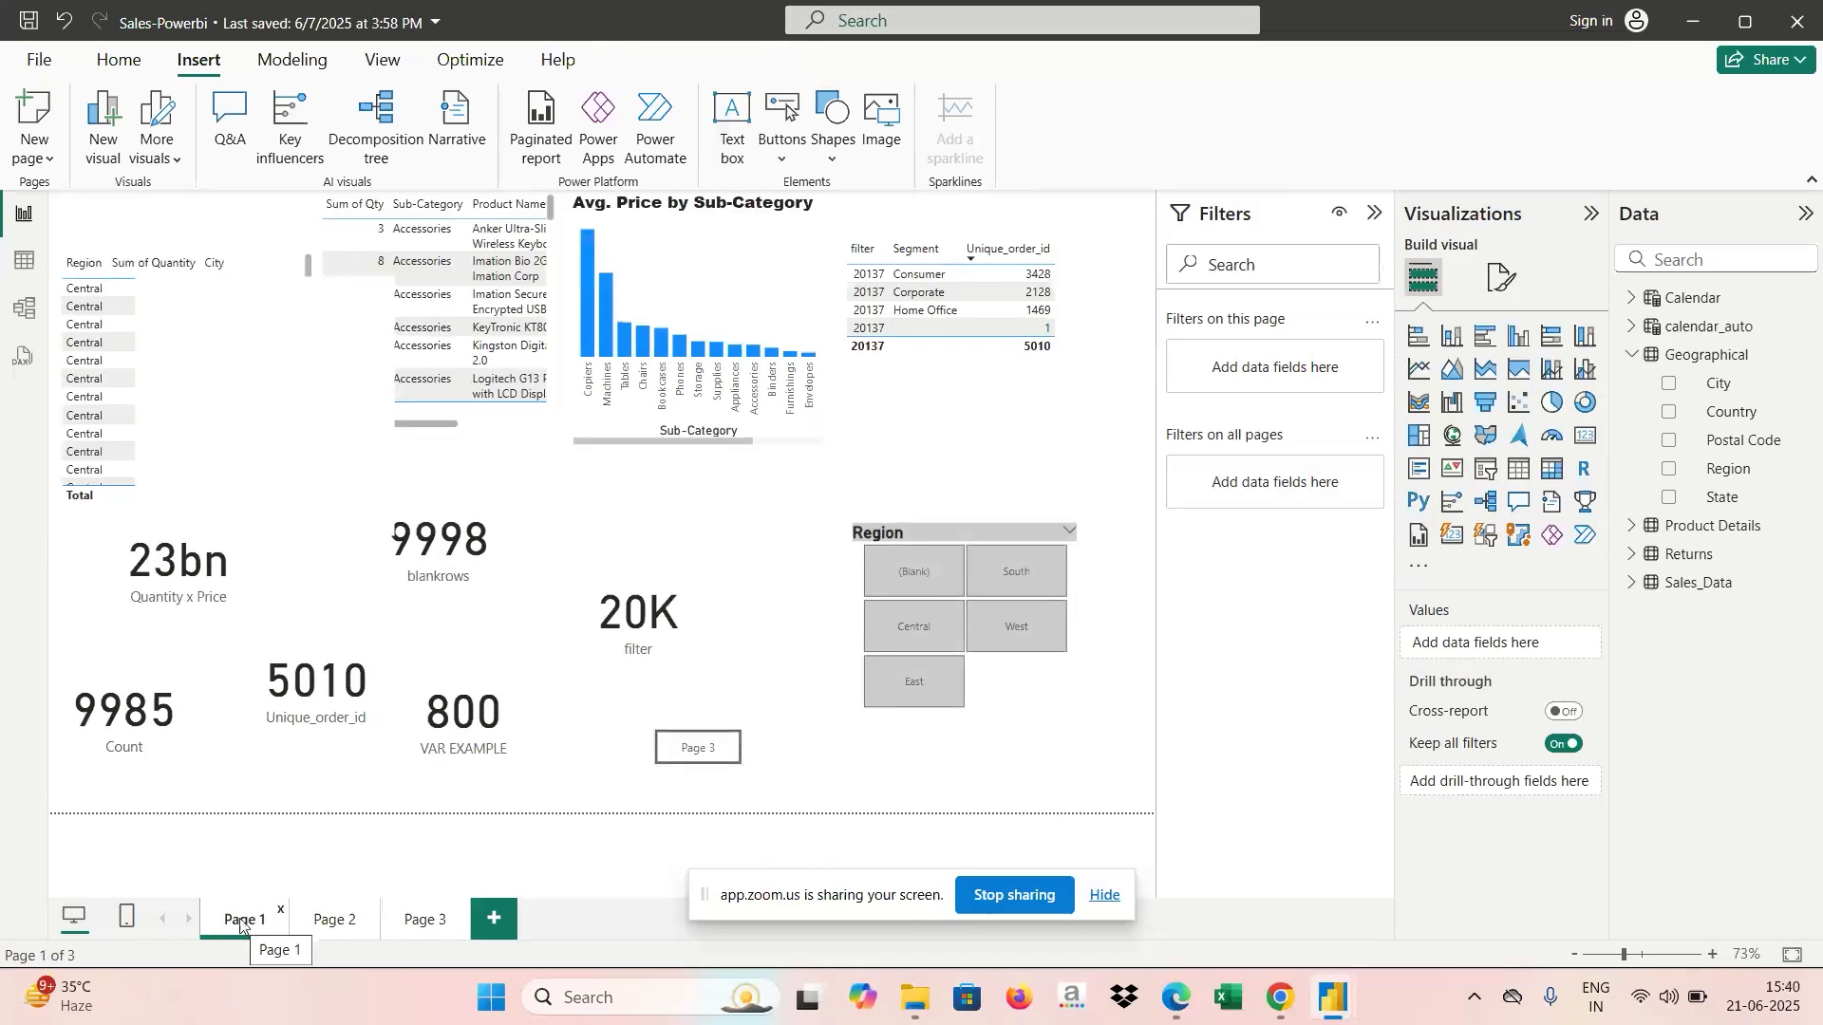
Change the navigation button's text to "Page 2" and open its action settings.
{"action": "left_click", "coordinate": [697, 750]}
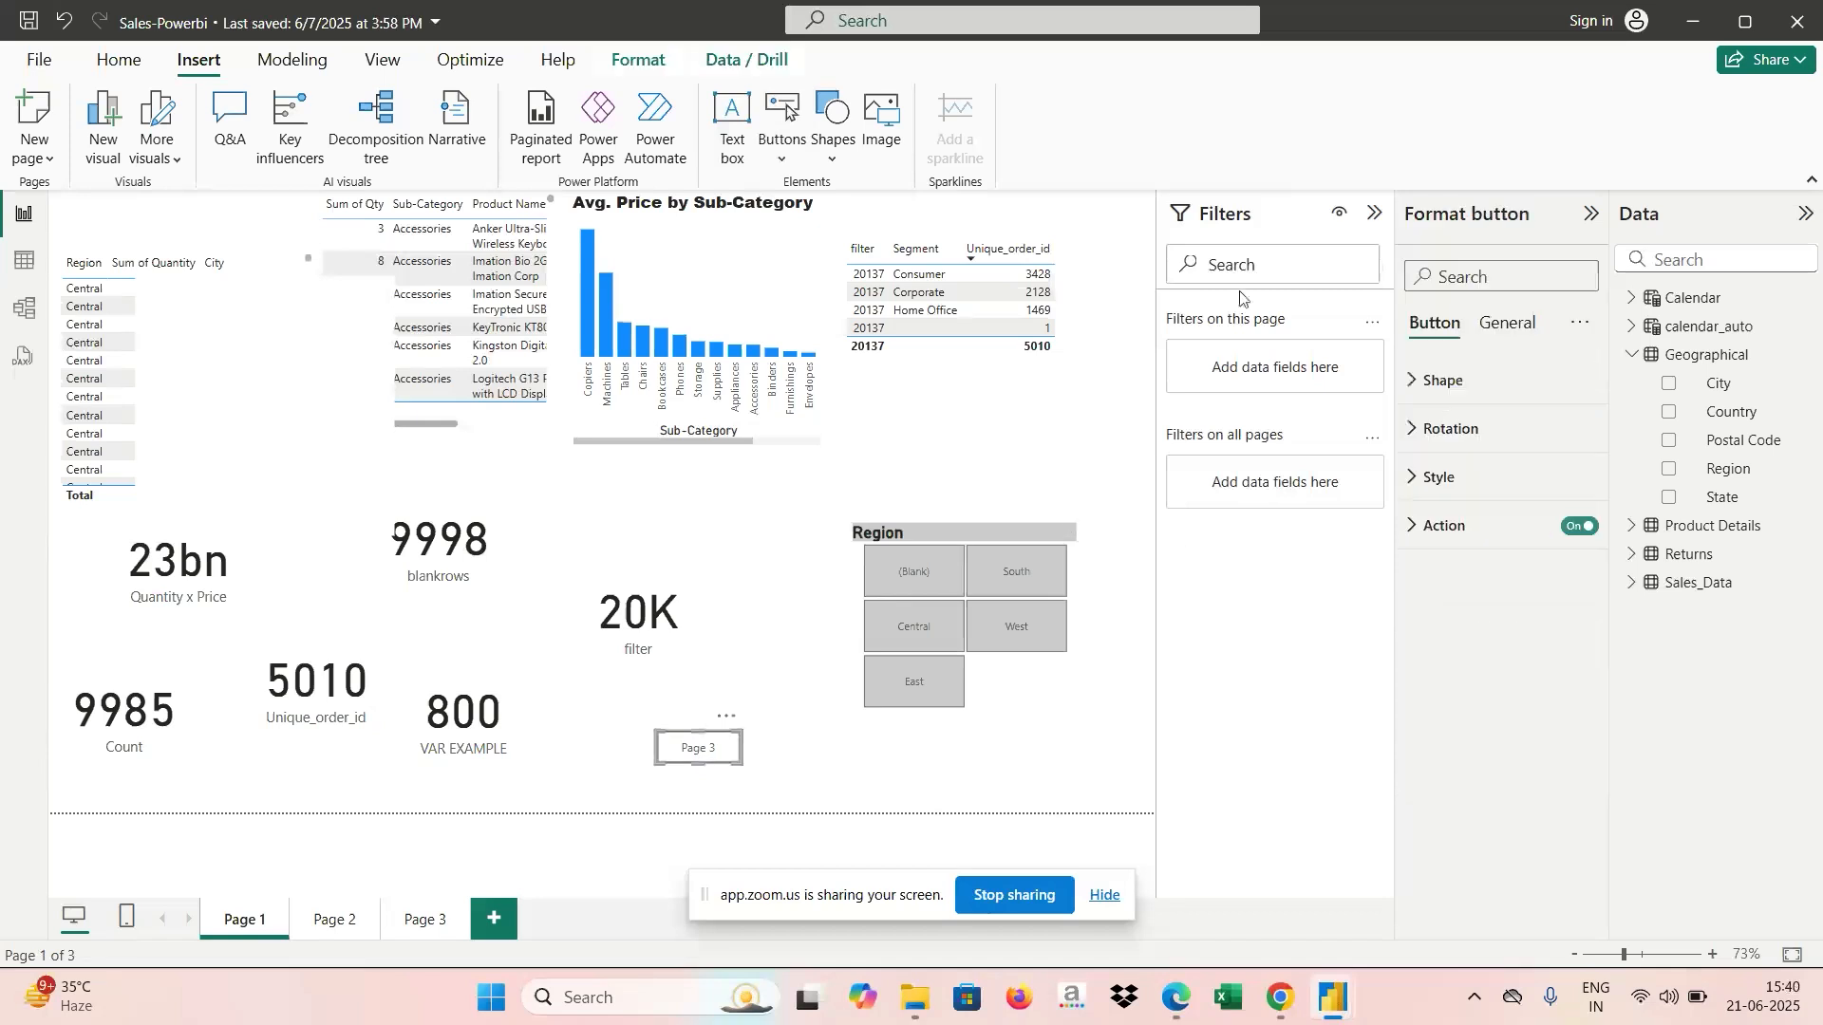
{"action": "left_click", "coordinate": [1422, 488]}
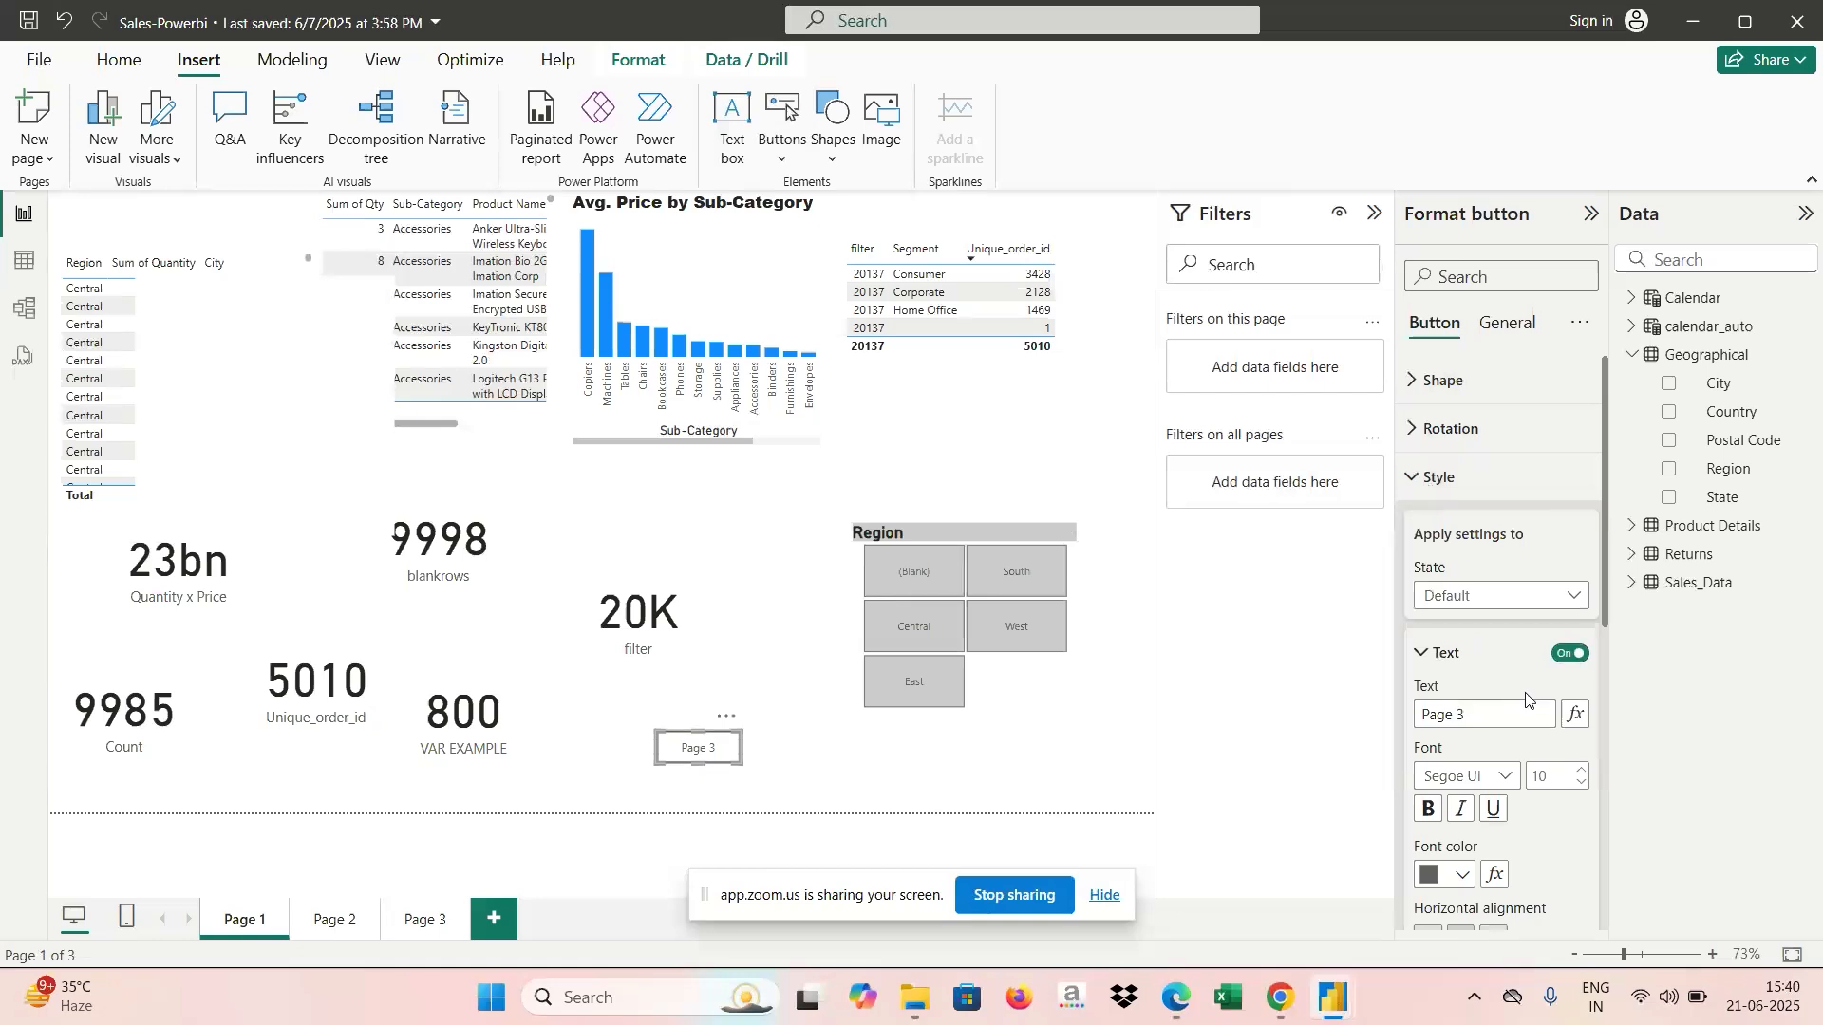
{"action": "left_click", "coordinate": [1574, 597]}
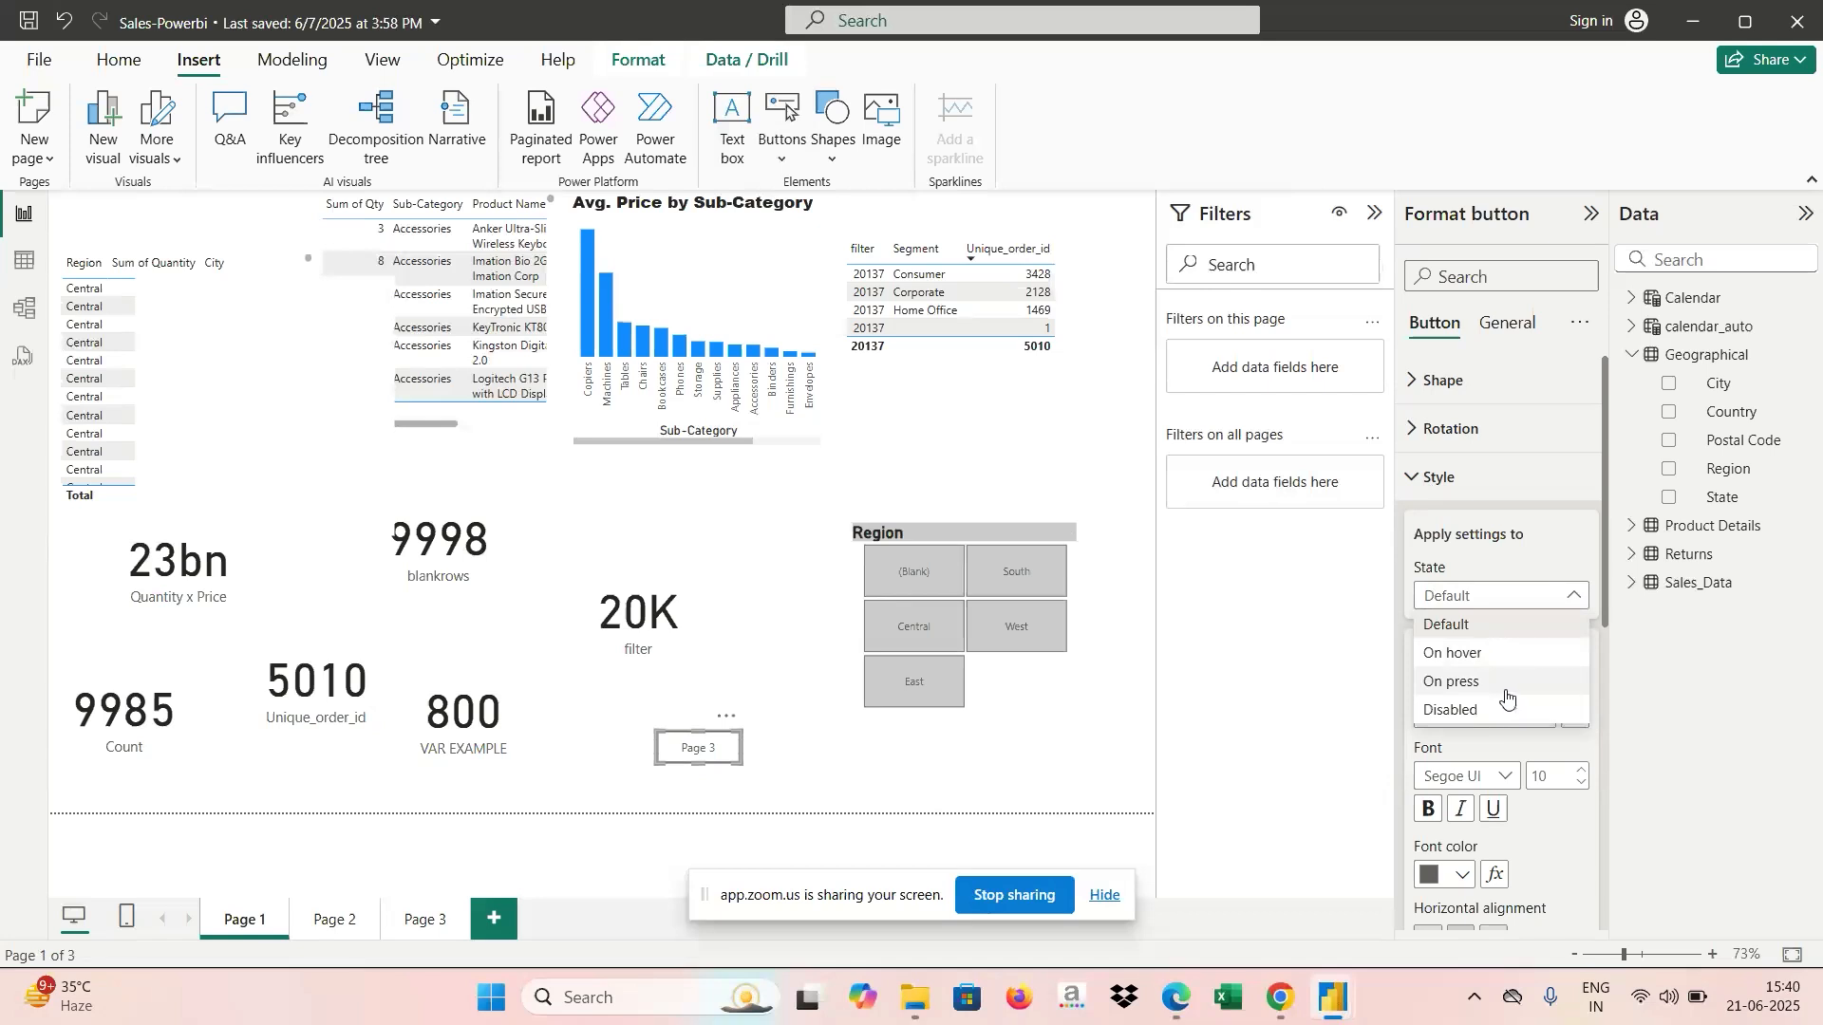
{"action": "left_click", "coordinate": [1308, 765]}
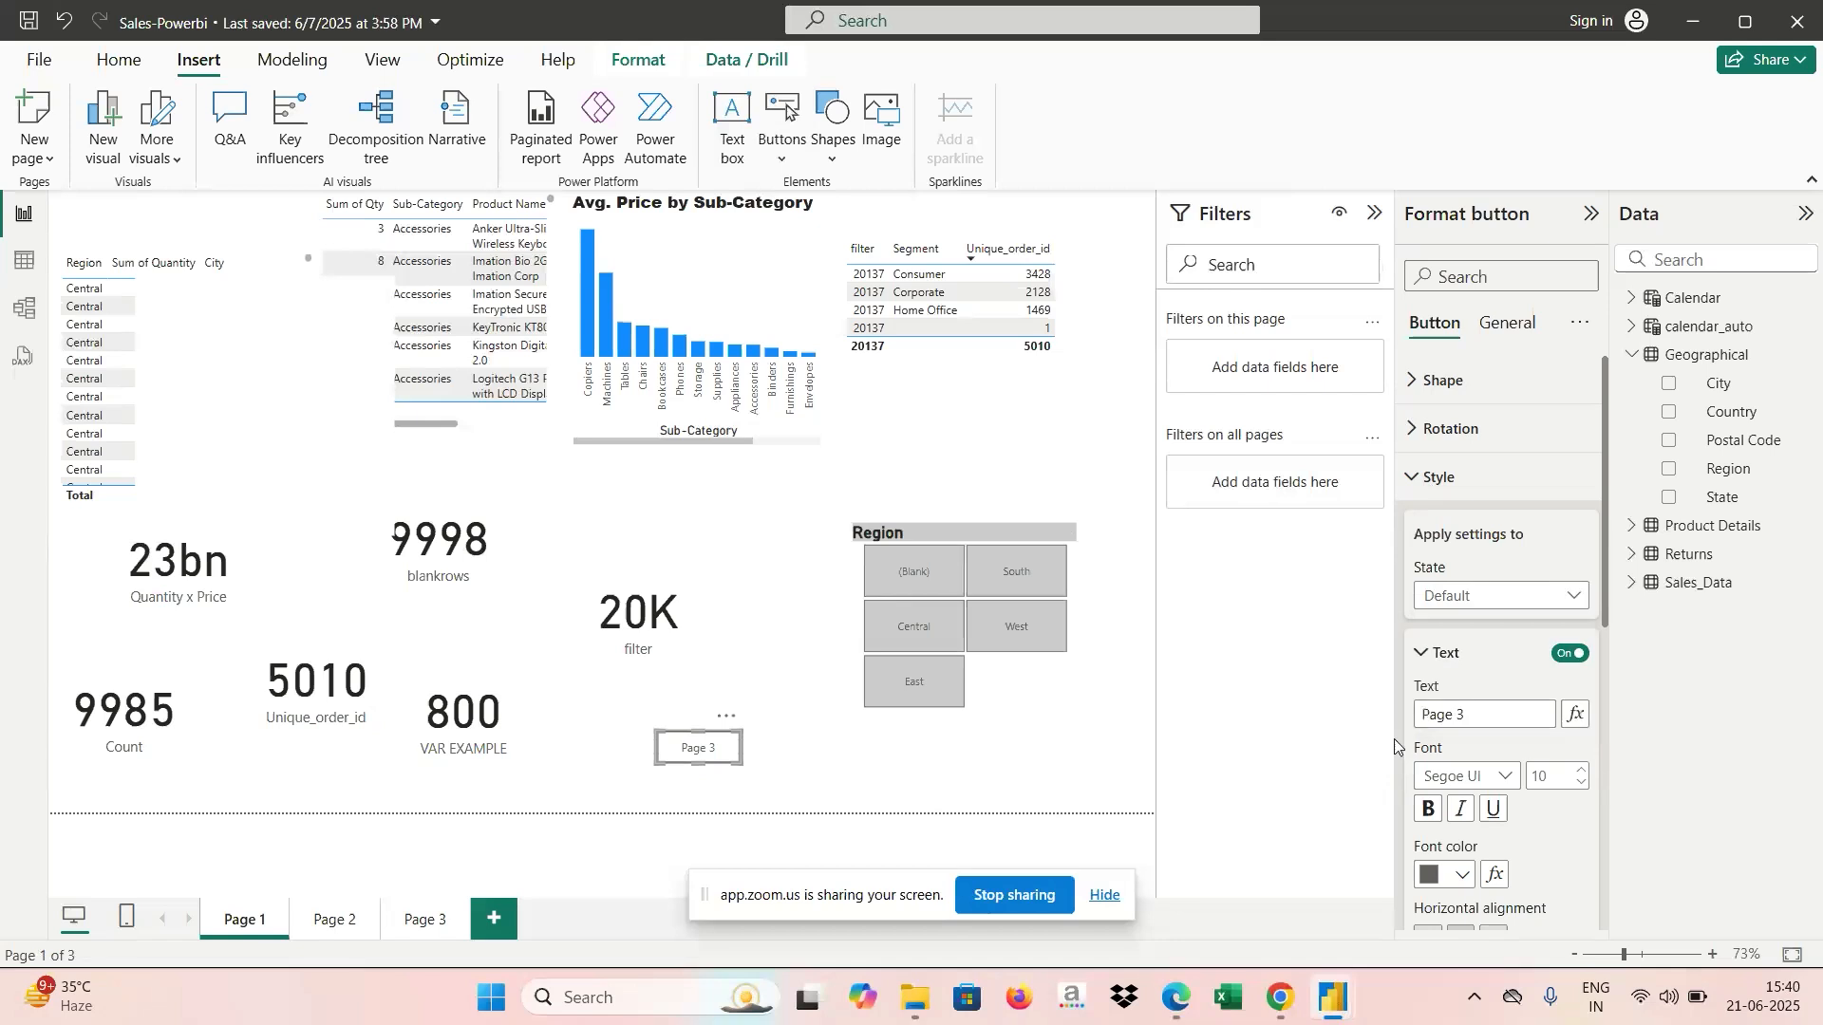
{"action": "left_click", "coordinate": [1503, 717]}
{"action": "key", "text": "BackSpace"}
{"action": "type", "text": "2"}
{"action": "left_click", "coordinate": [1426, 655]}
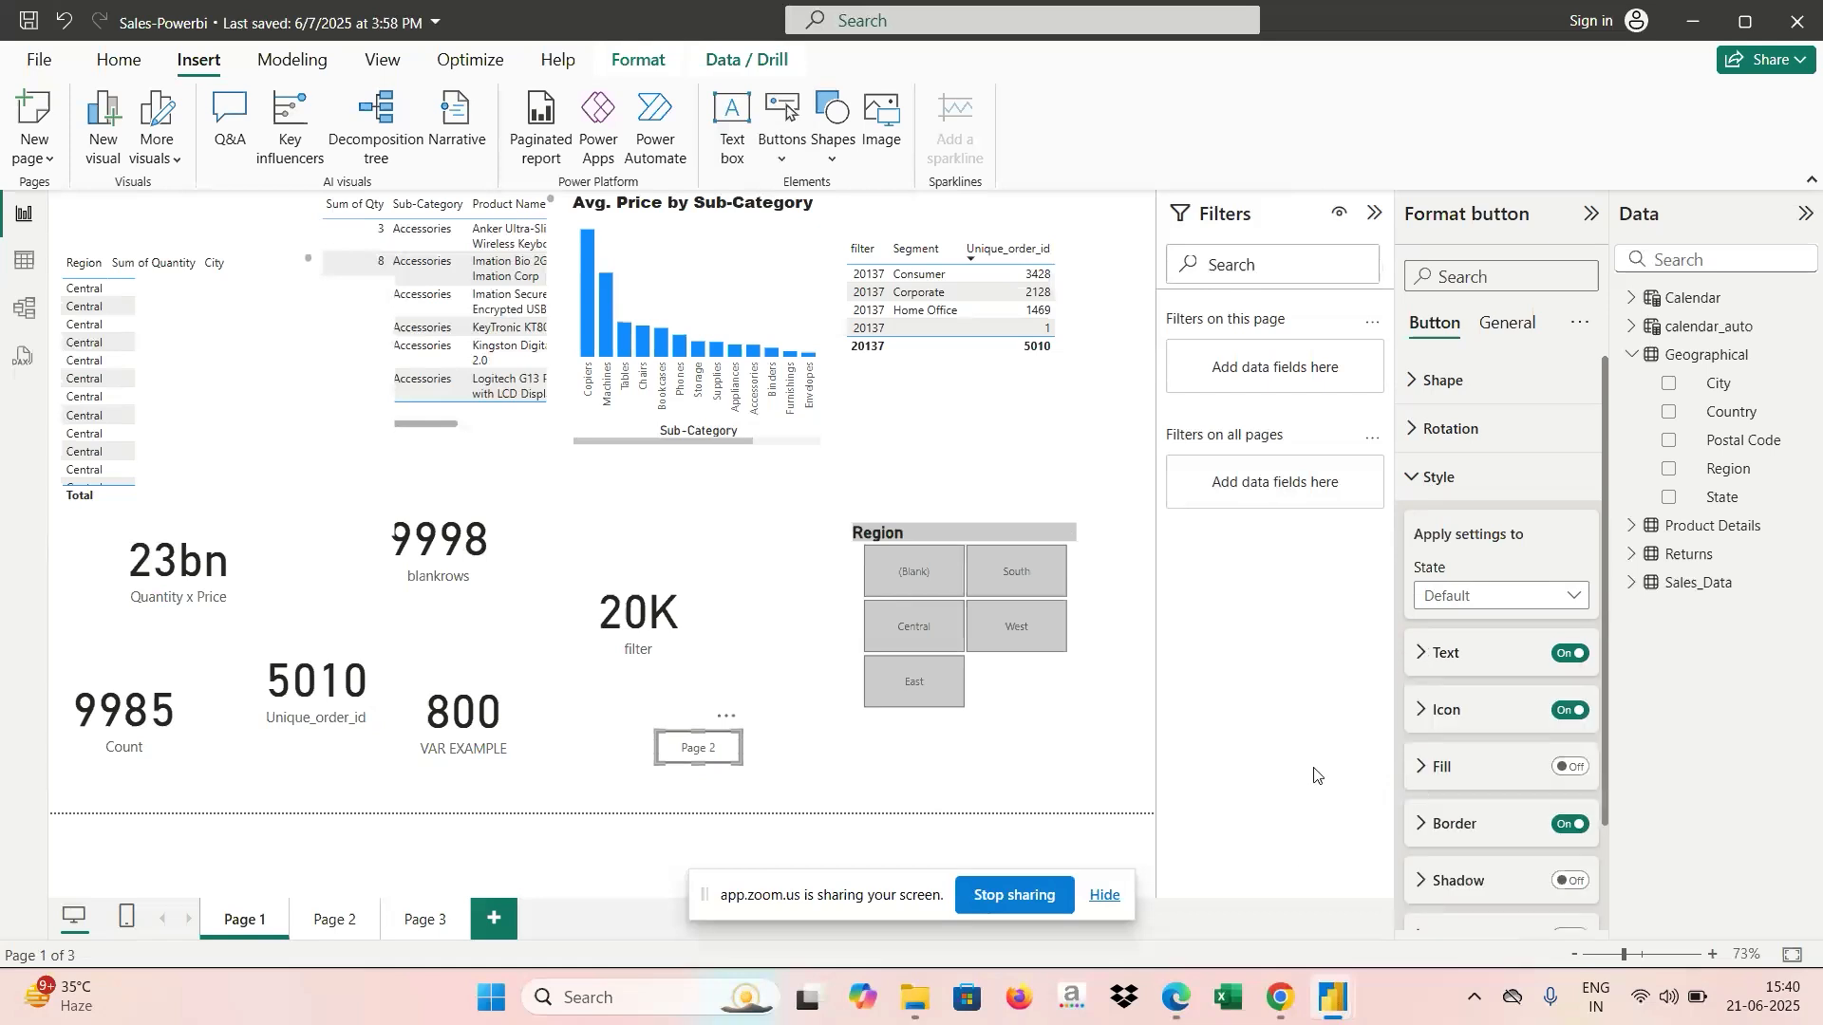
{"action": "left_click", "coordinate": [1415, 478]}
{"action": "left_click", "coordinate": [1413, 528]}
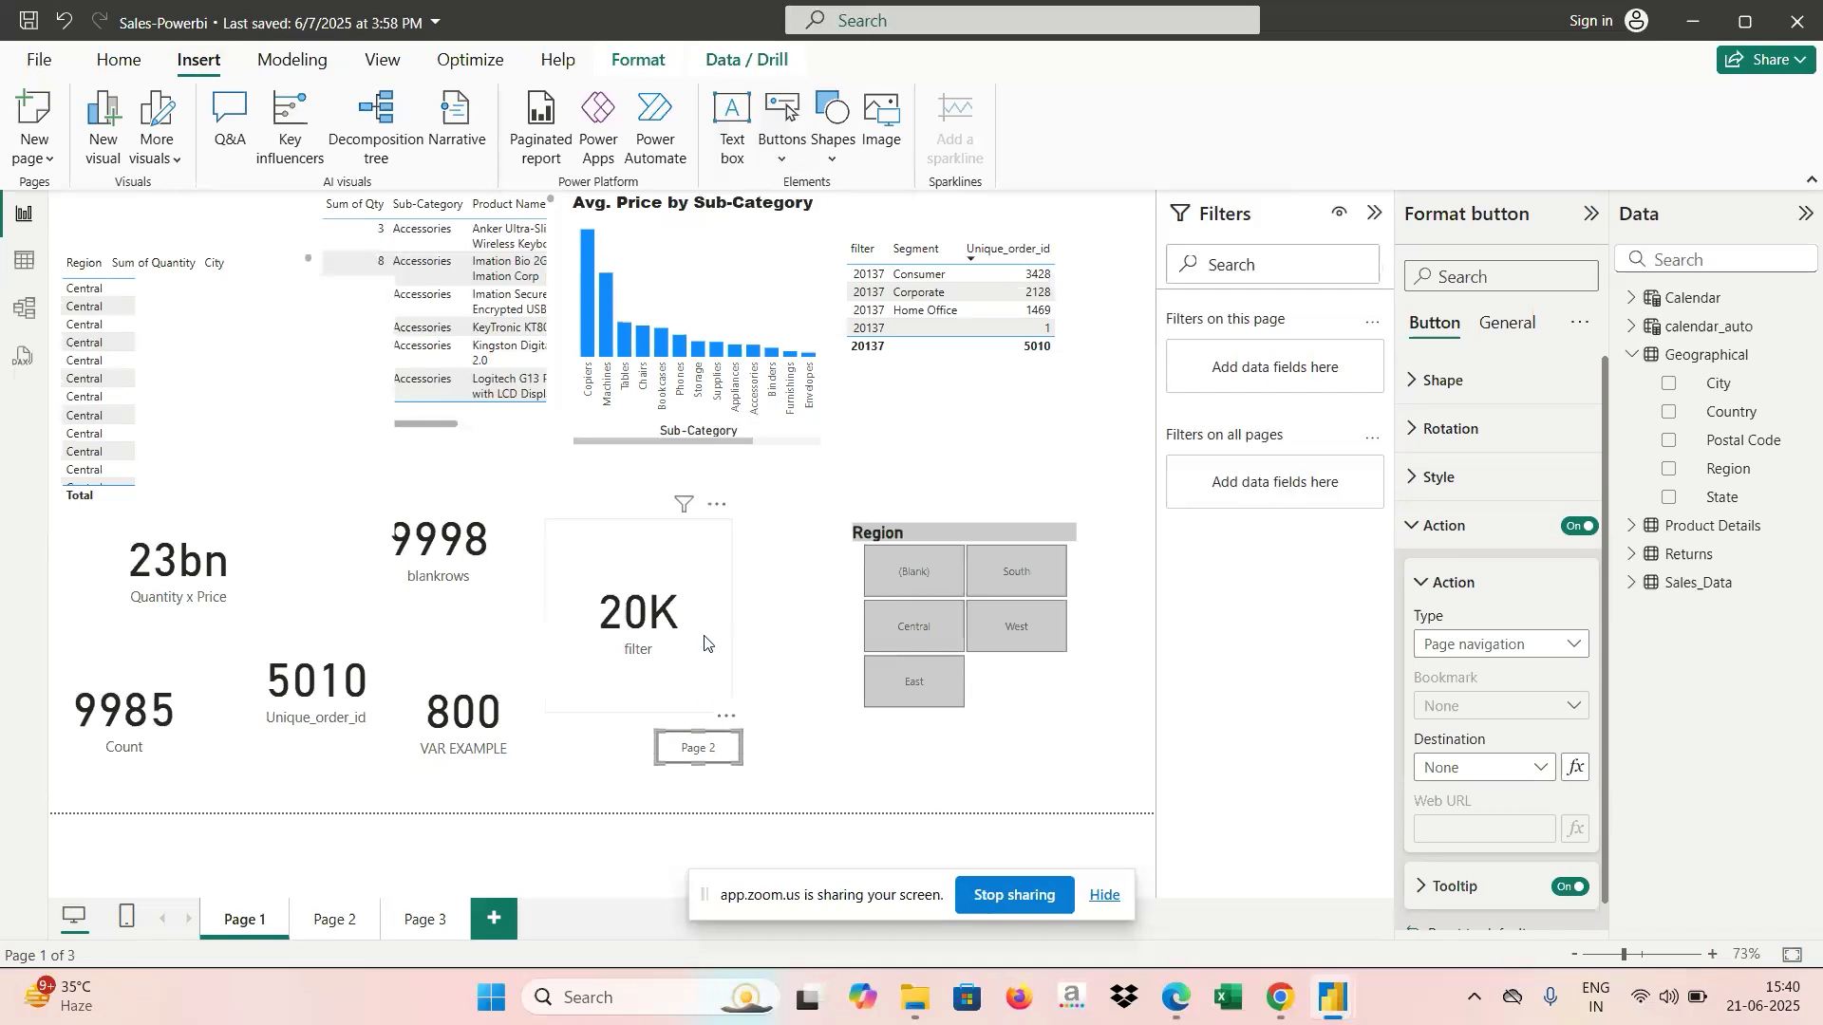
Set the navigation button's text back to "Page 3".
{"action": "left_click", "coordinate": [1412, 479]}
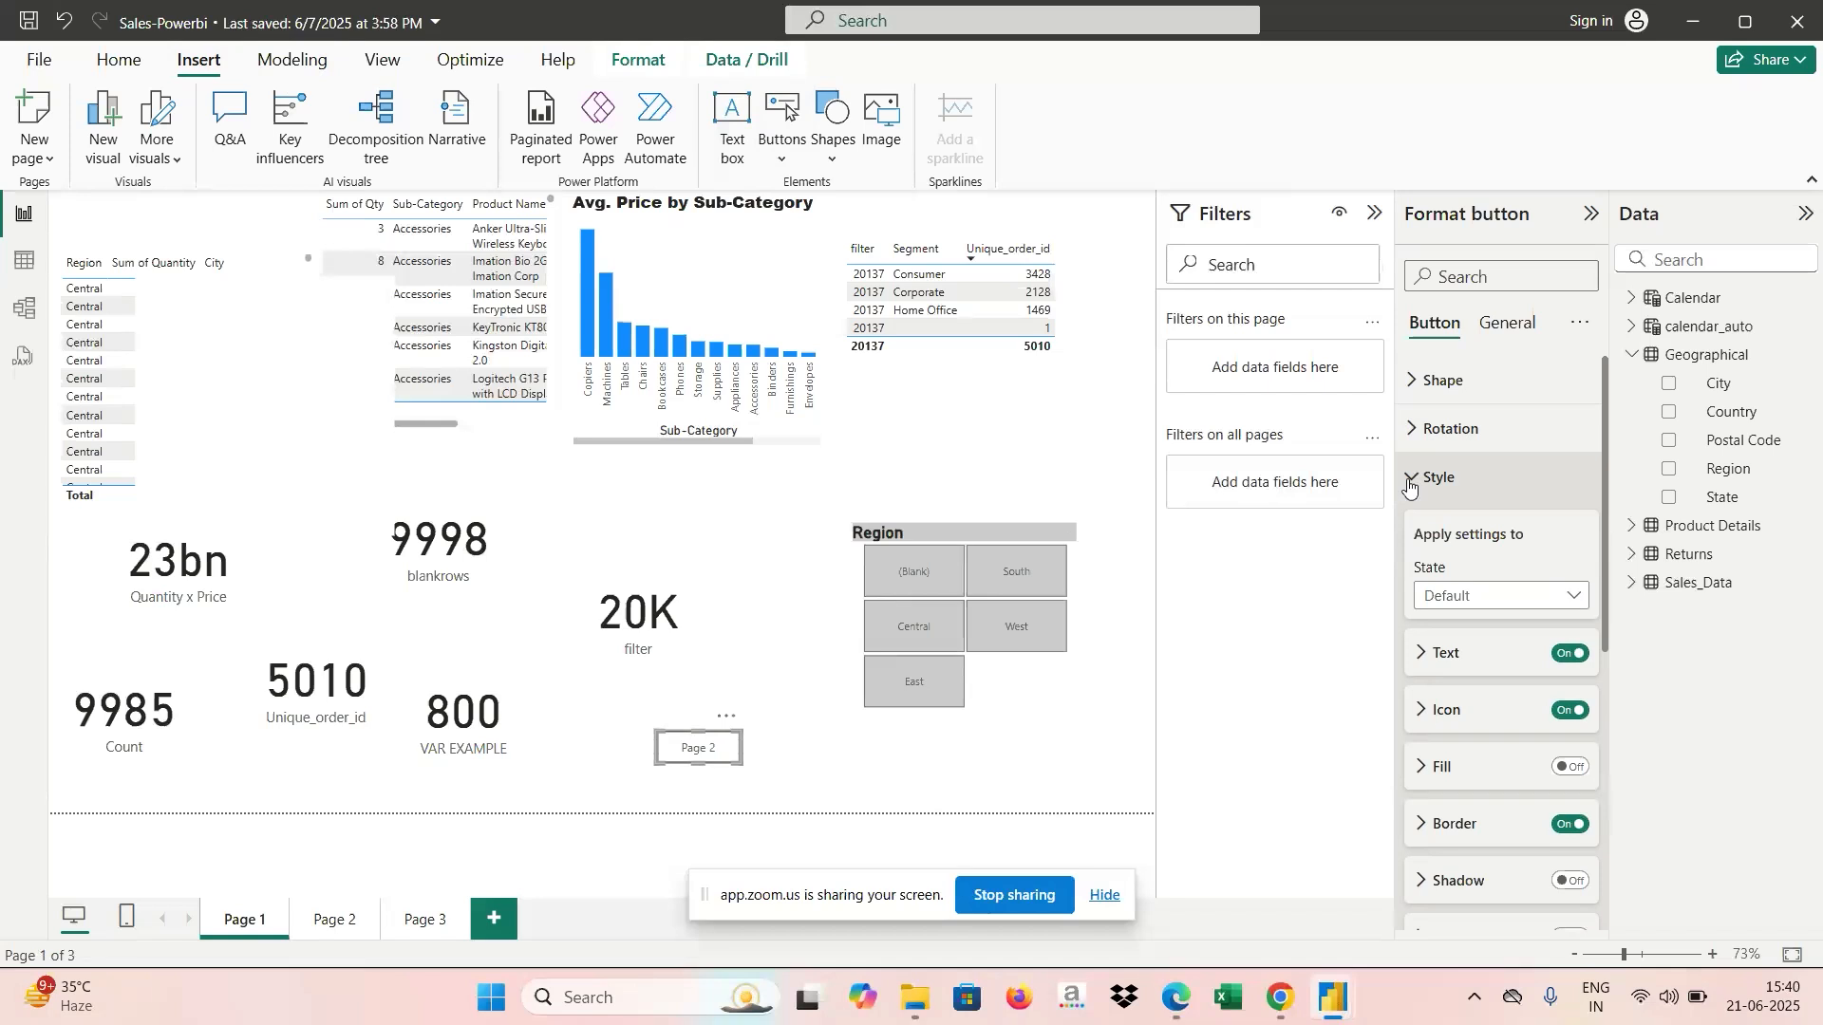
{"action": "left_click", "coordinate": [1424, 653]}
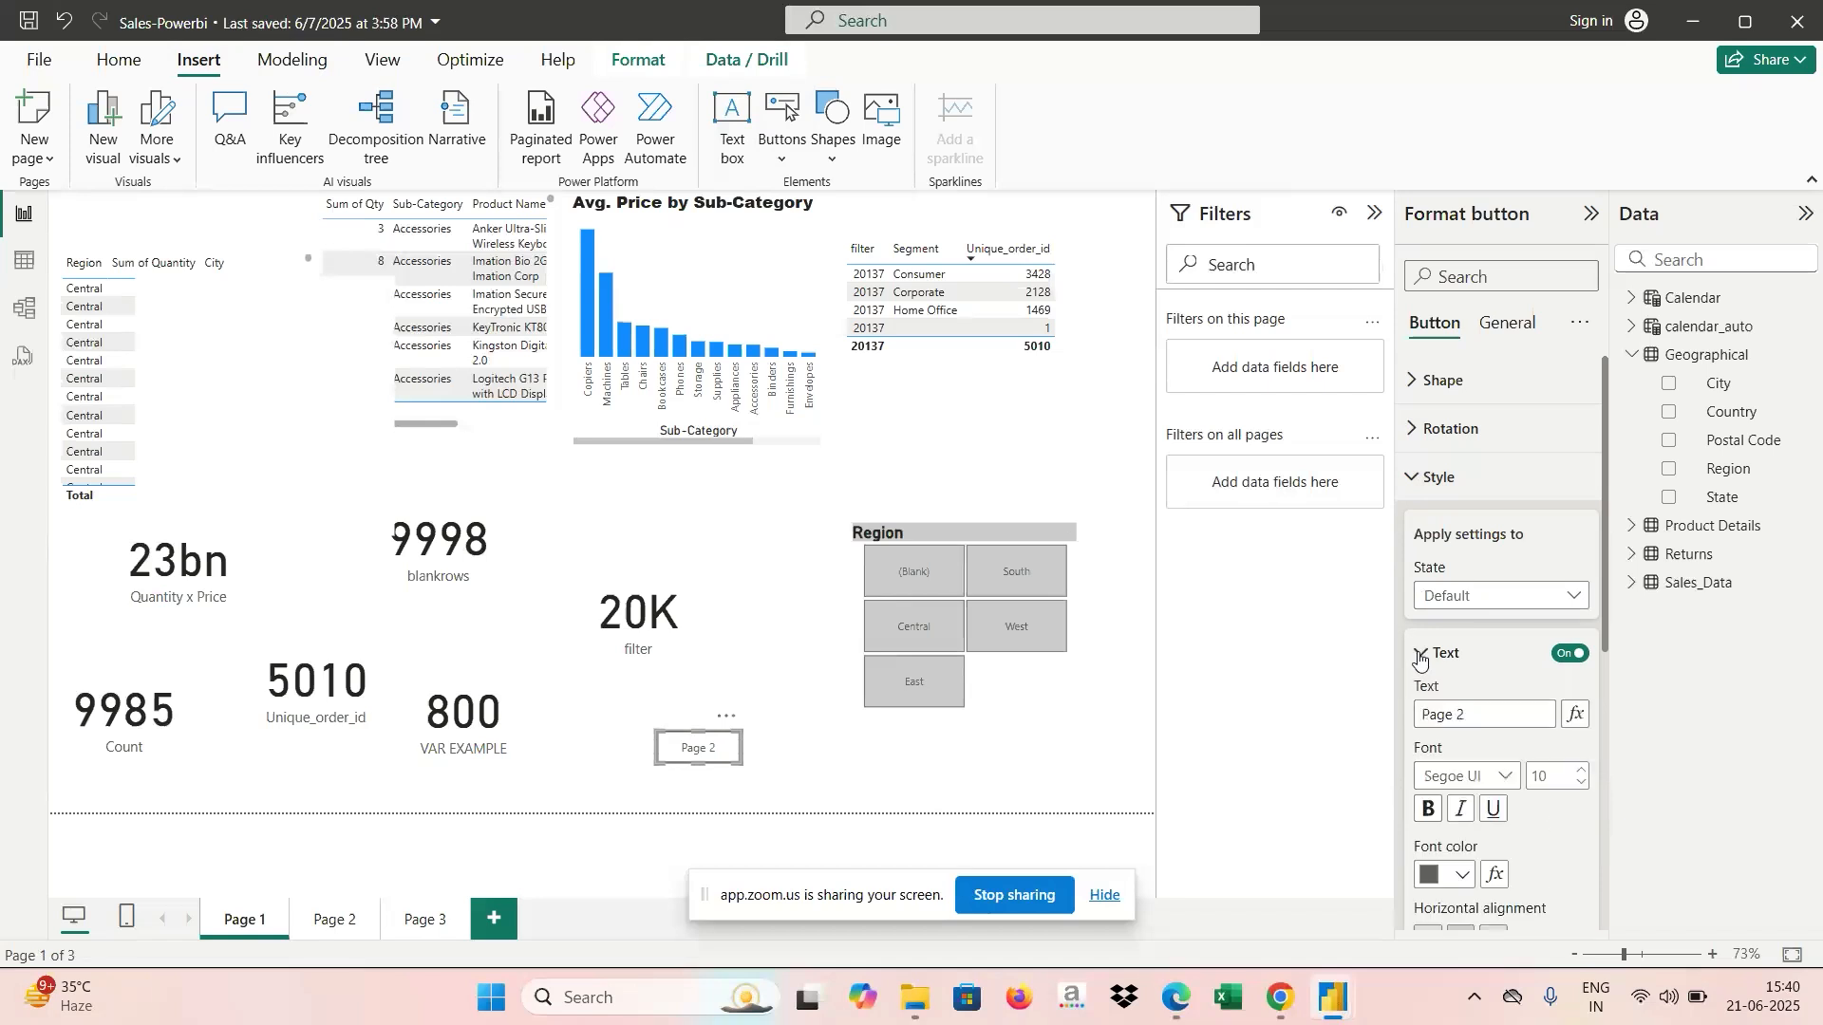
{"action": "left_click", "coordinate": [1481, 716]}
{"action": "type", "text": "3"}
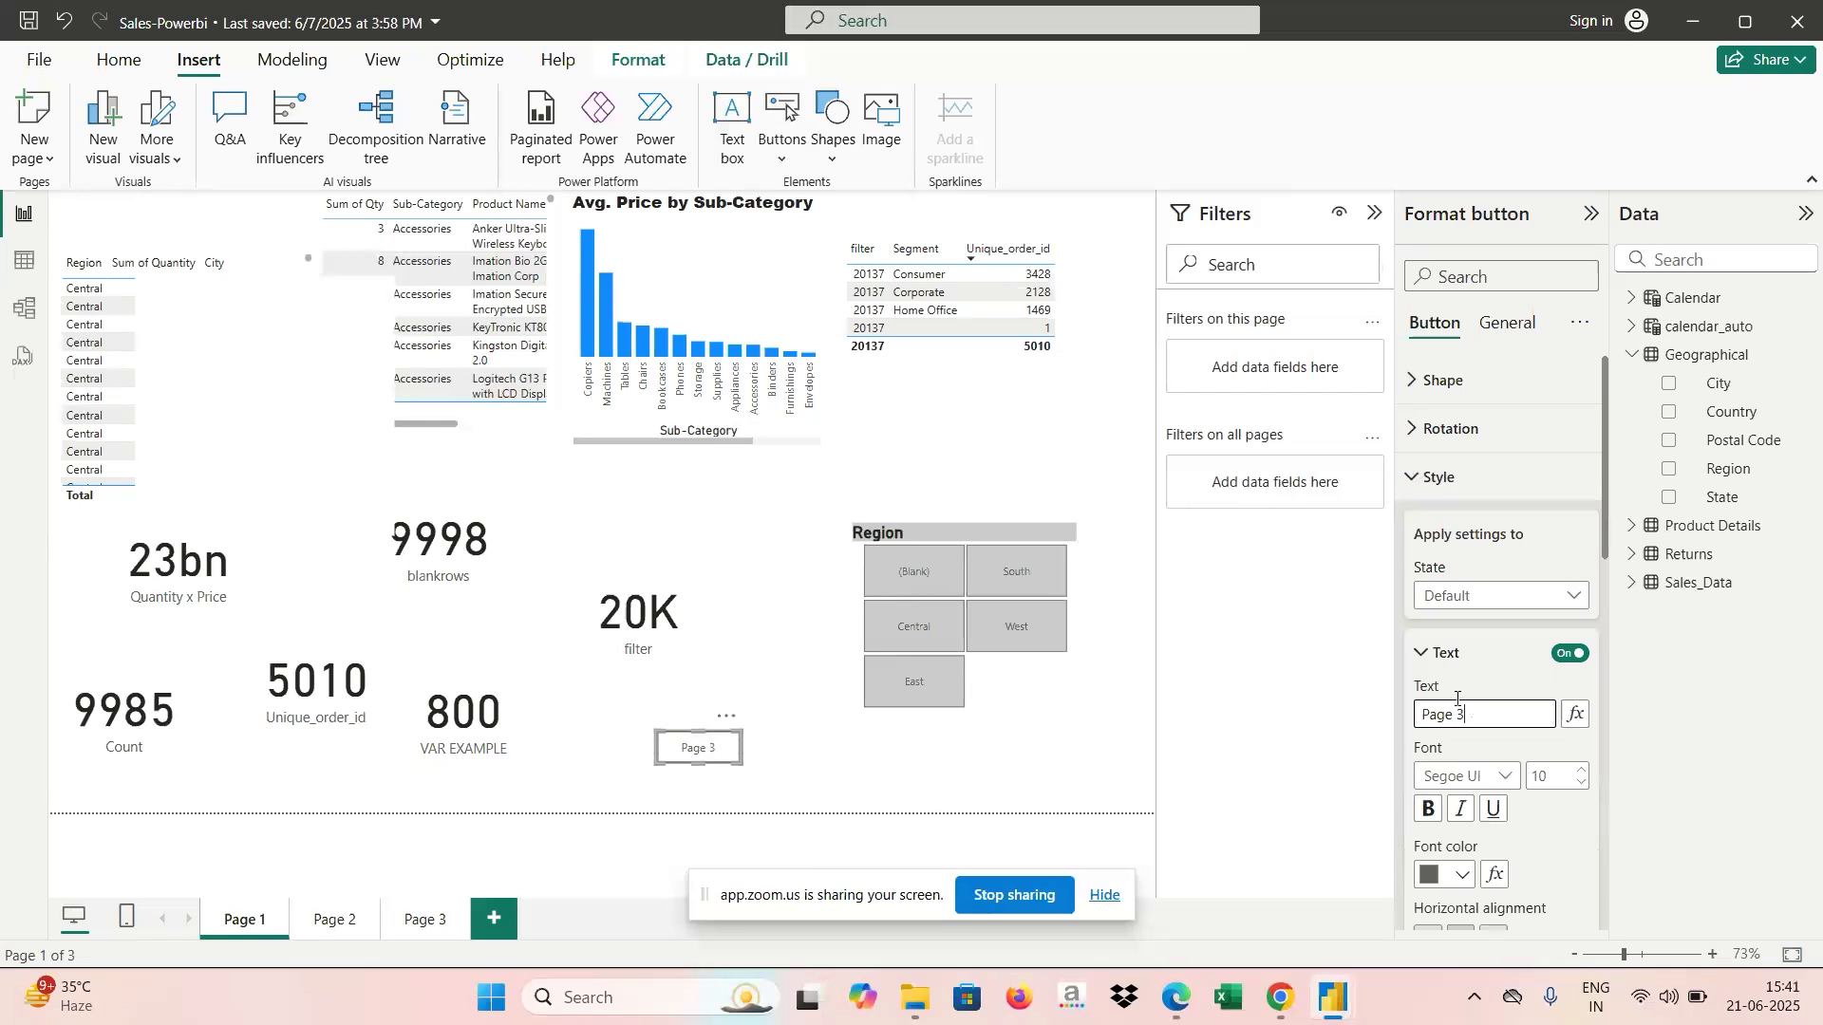
{"action": "left_click", "coordinate": [1424, 665]}
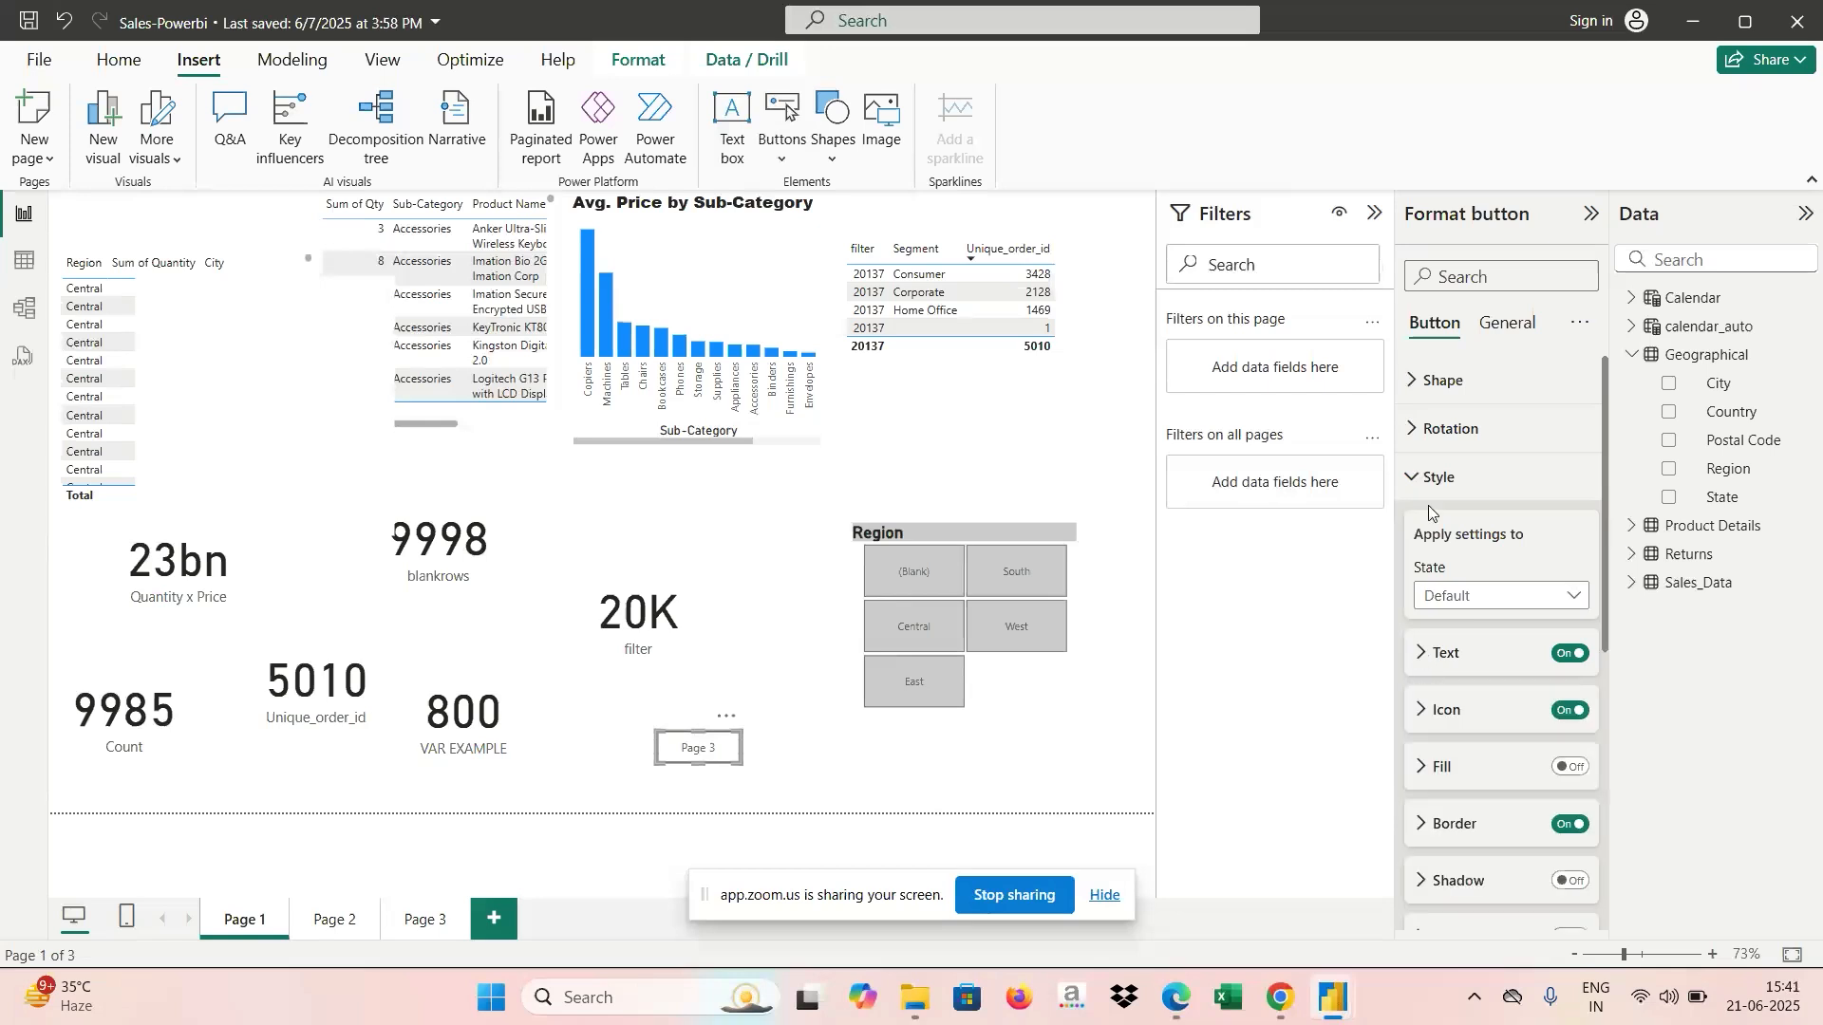
Review the action types offered for the Page 3 button, keeping Page navigation.
{"action": "left_click", "coordinate": [1417, 482]}
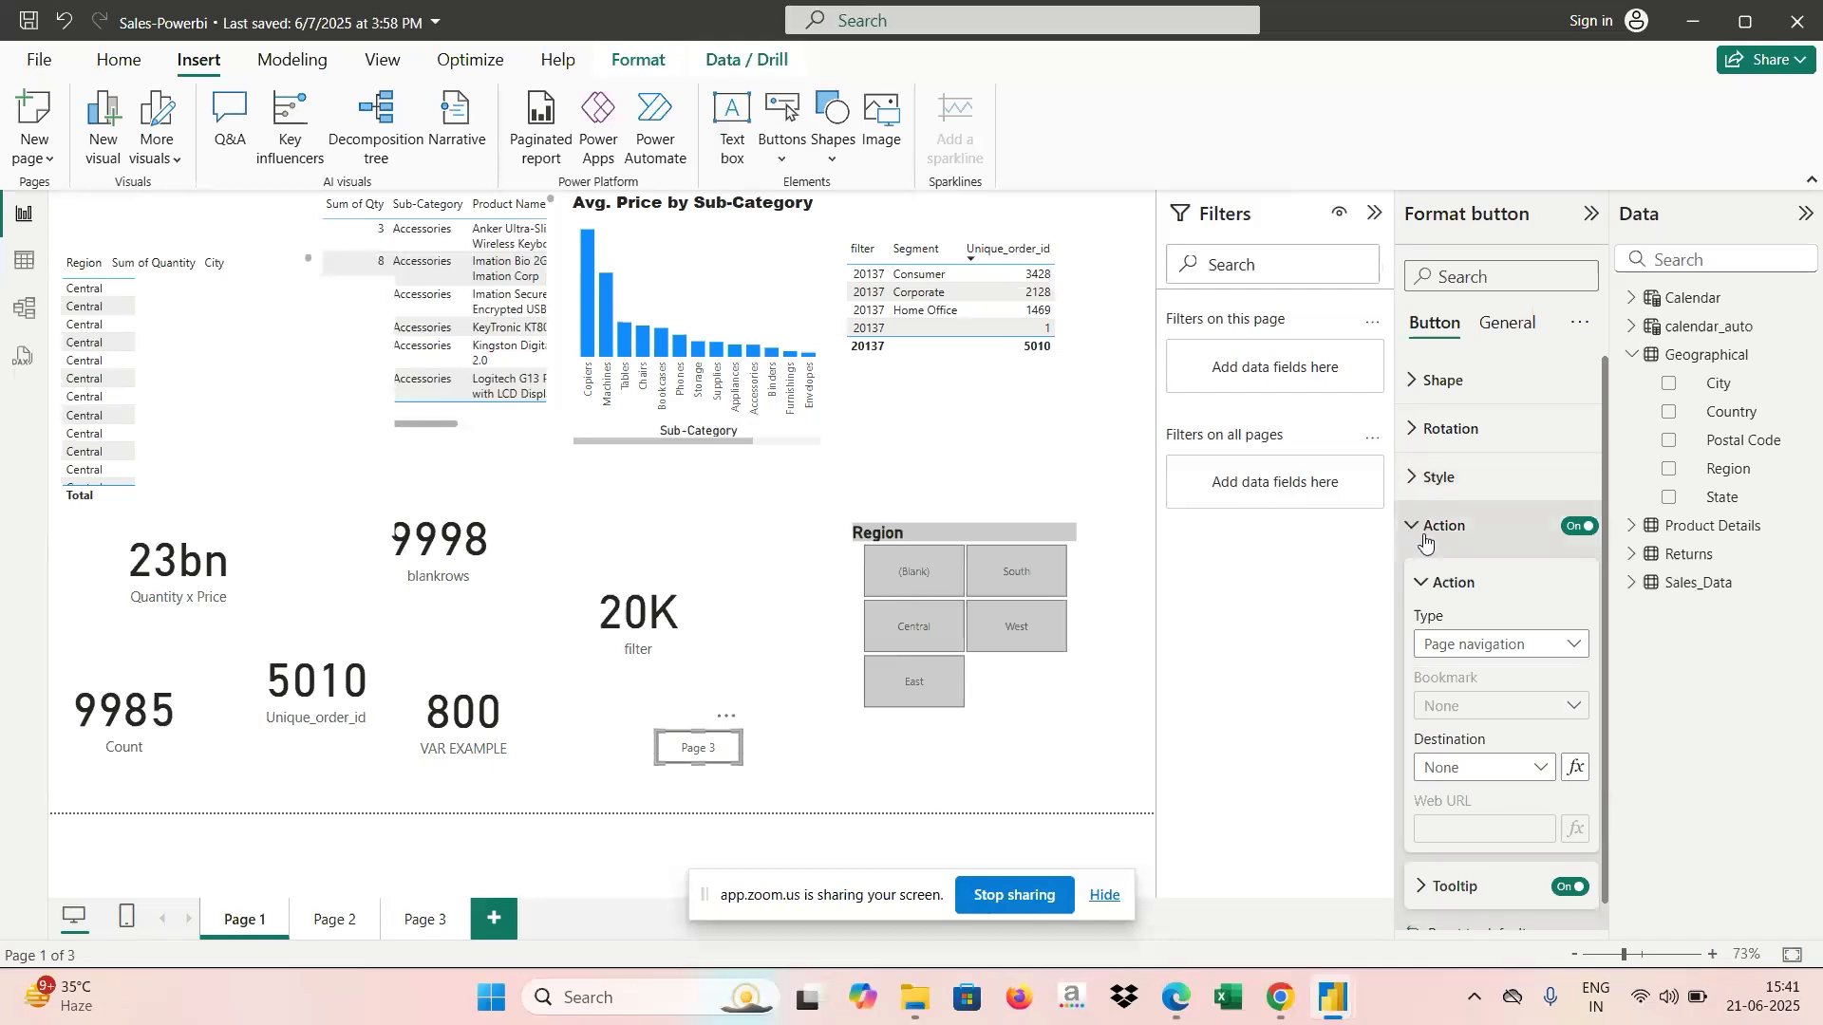
{"action": "left_click", "coordinate": [1576, 653]}
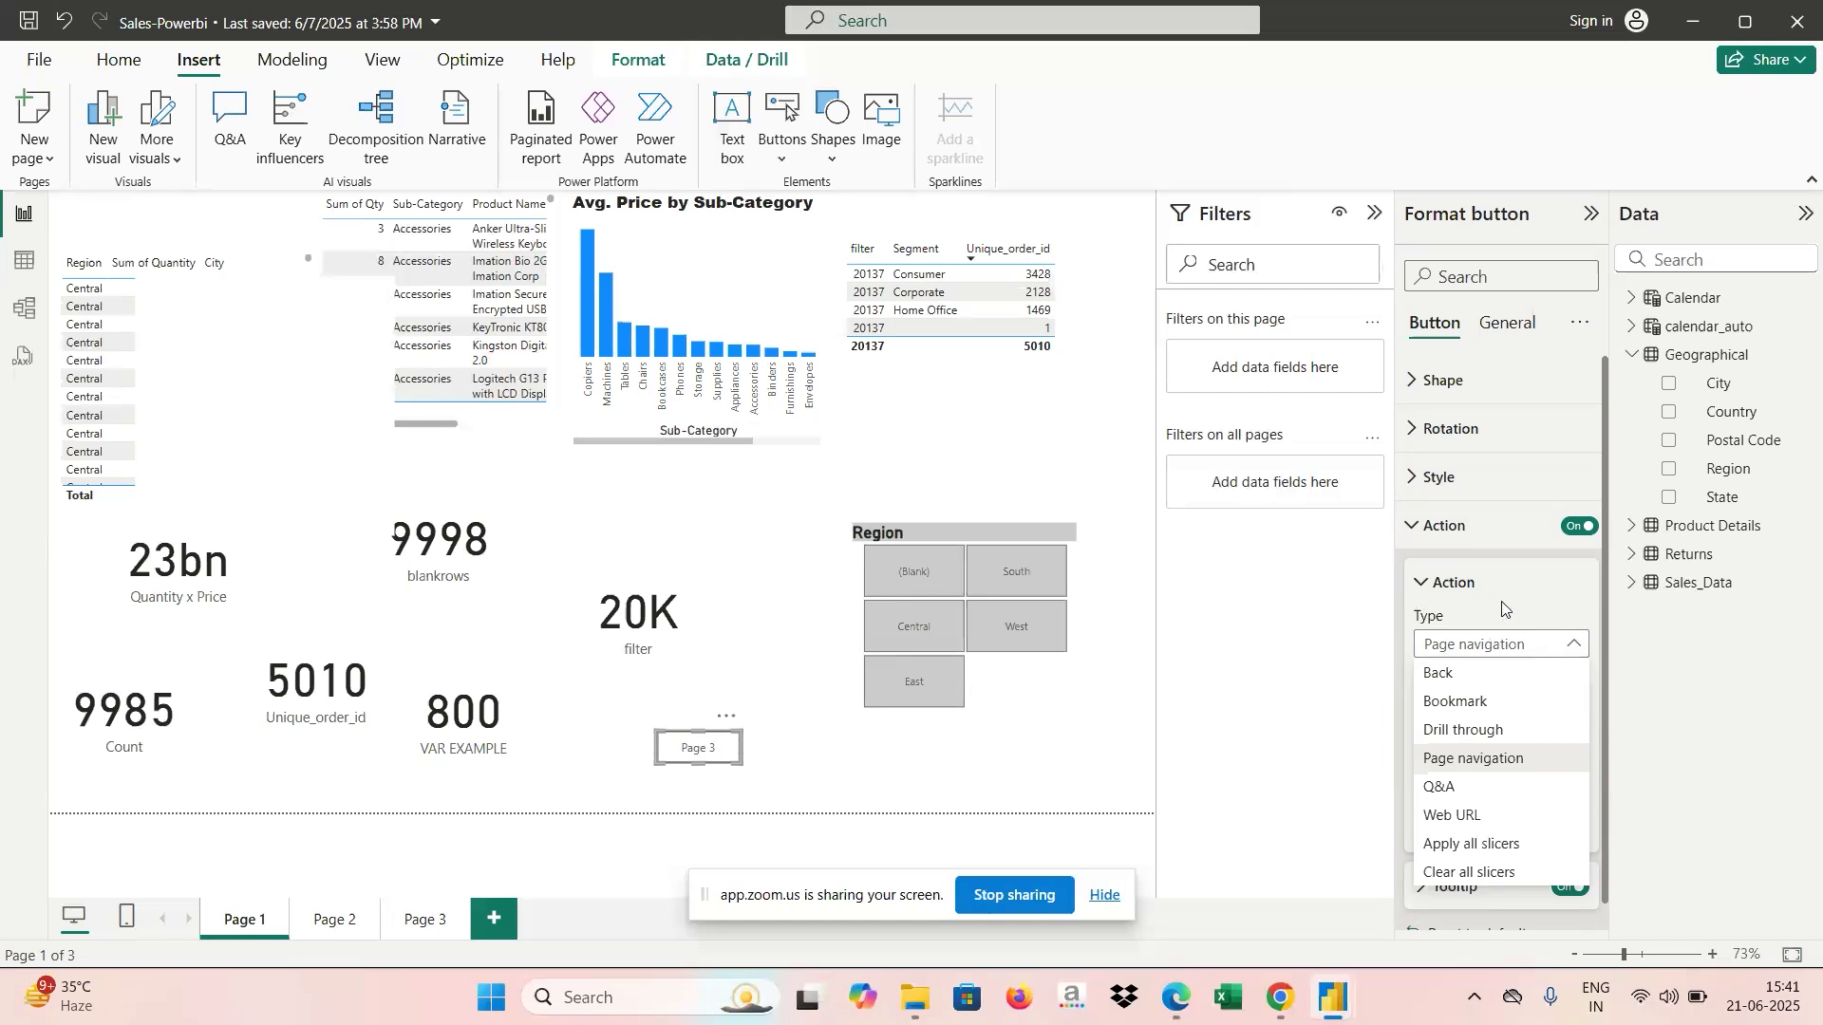
{"action": "left_click", "coordinate": [1578, 647]}
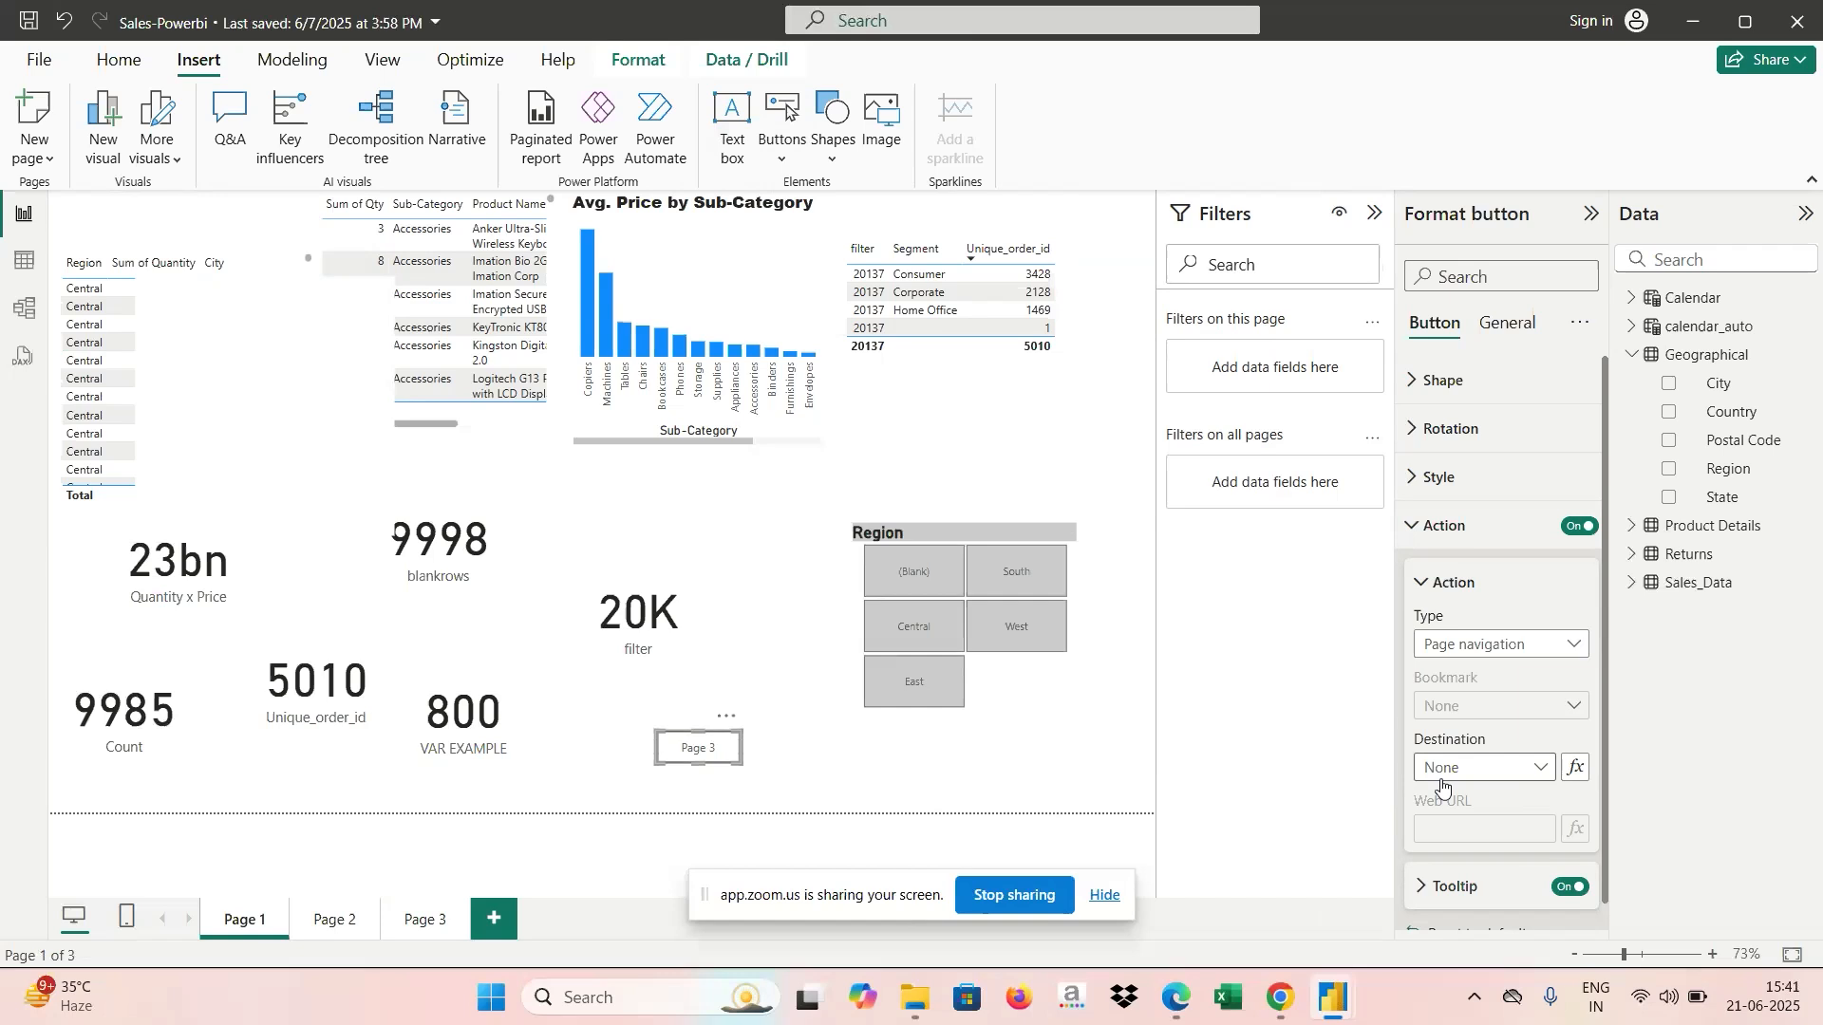
Set the Page 3 button's navigation destination to Page 3 and follow the button to test it.
{"action": "left_click", "coordinate": [1540, 774]}
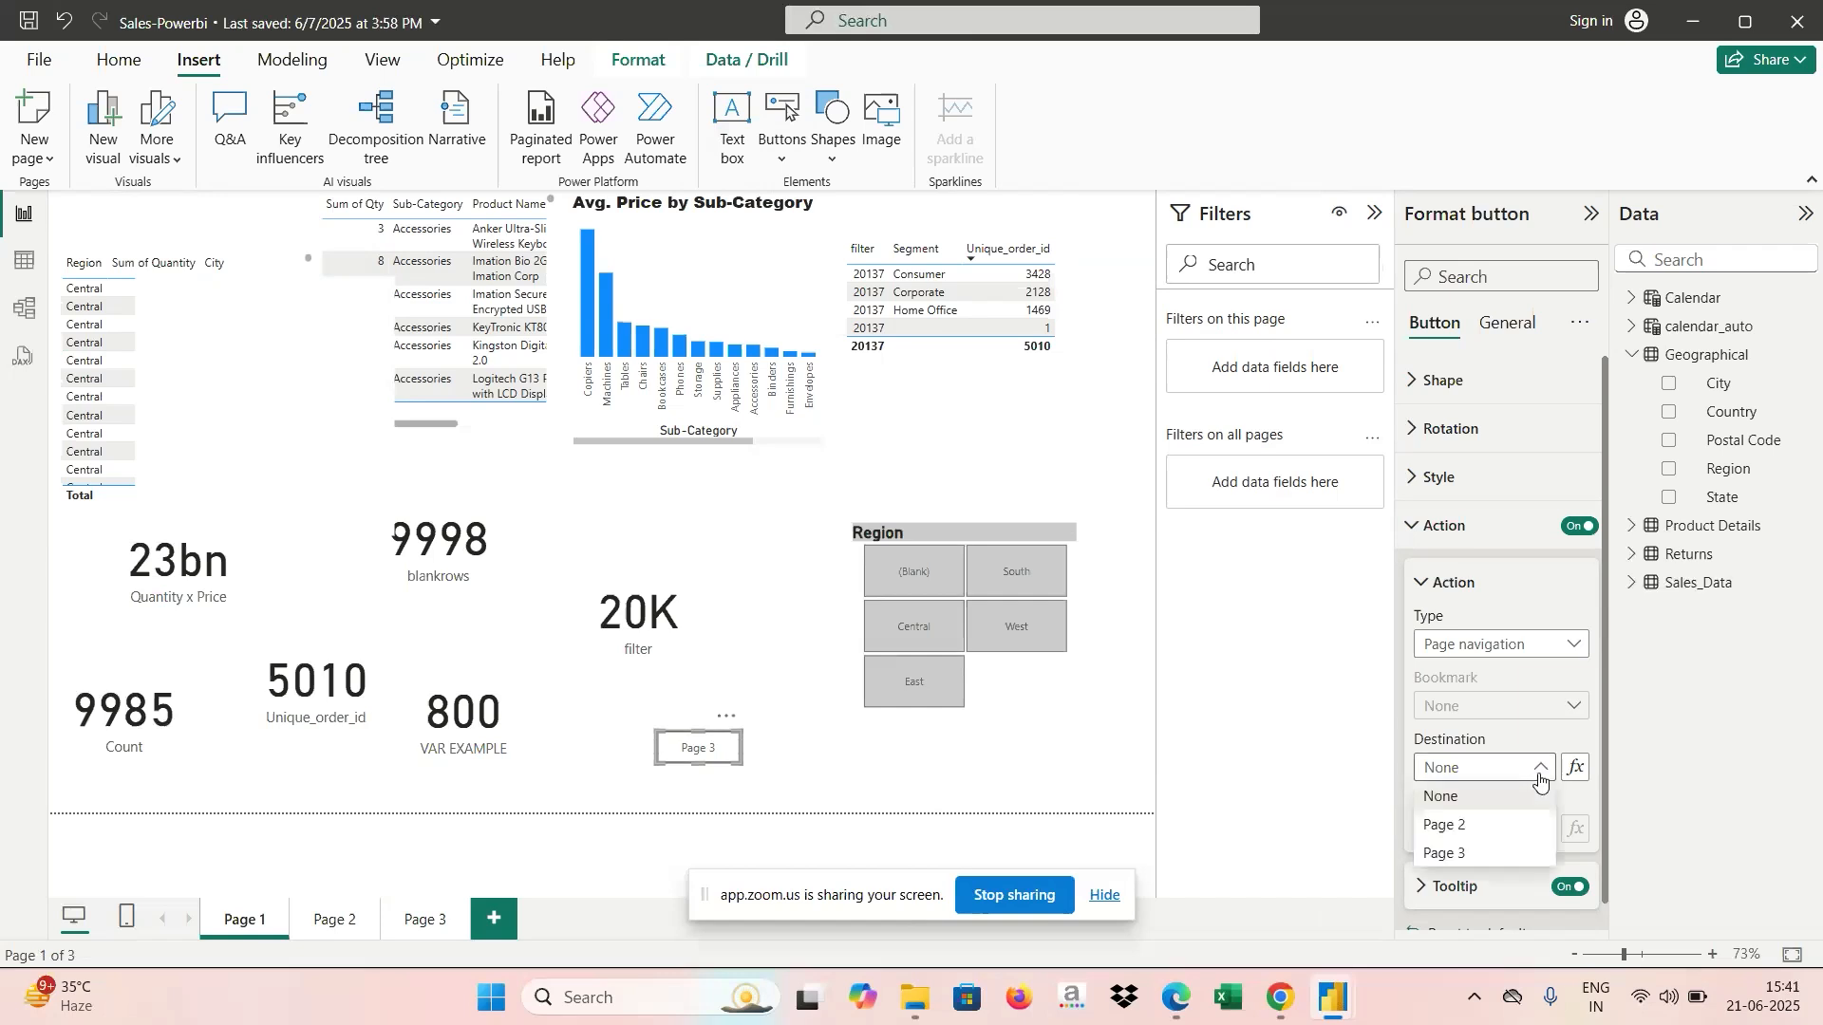
{"action": "left_click", "coordinate": [1484, 855]}
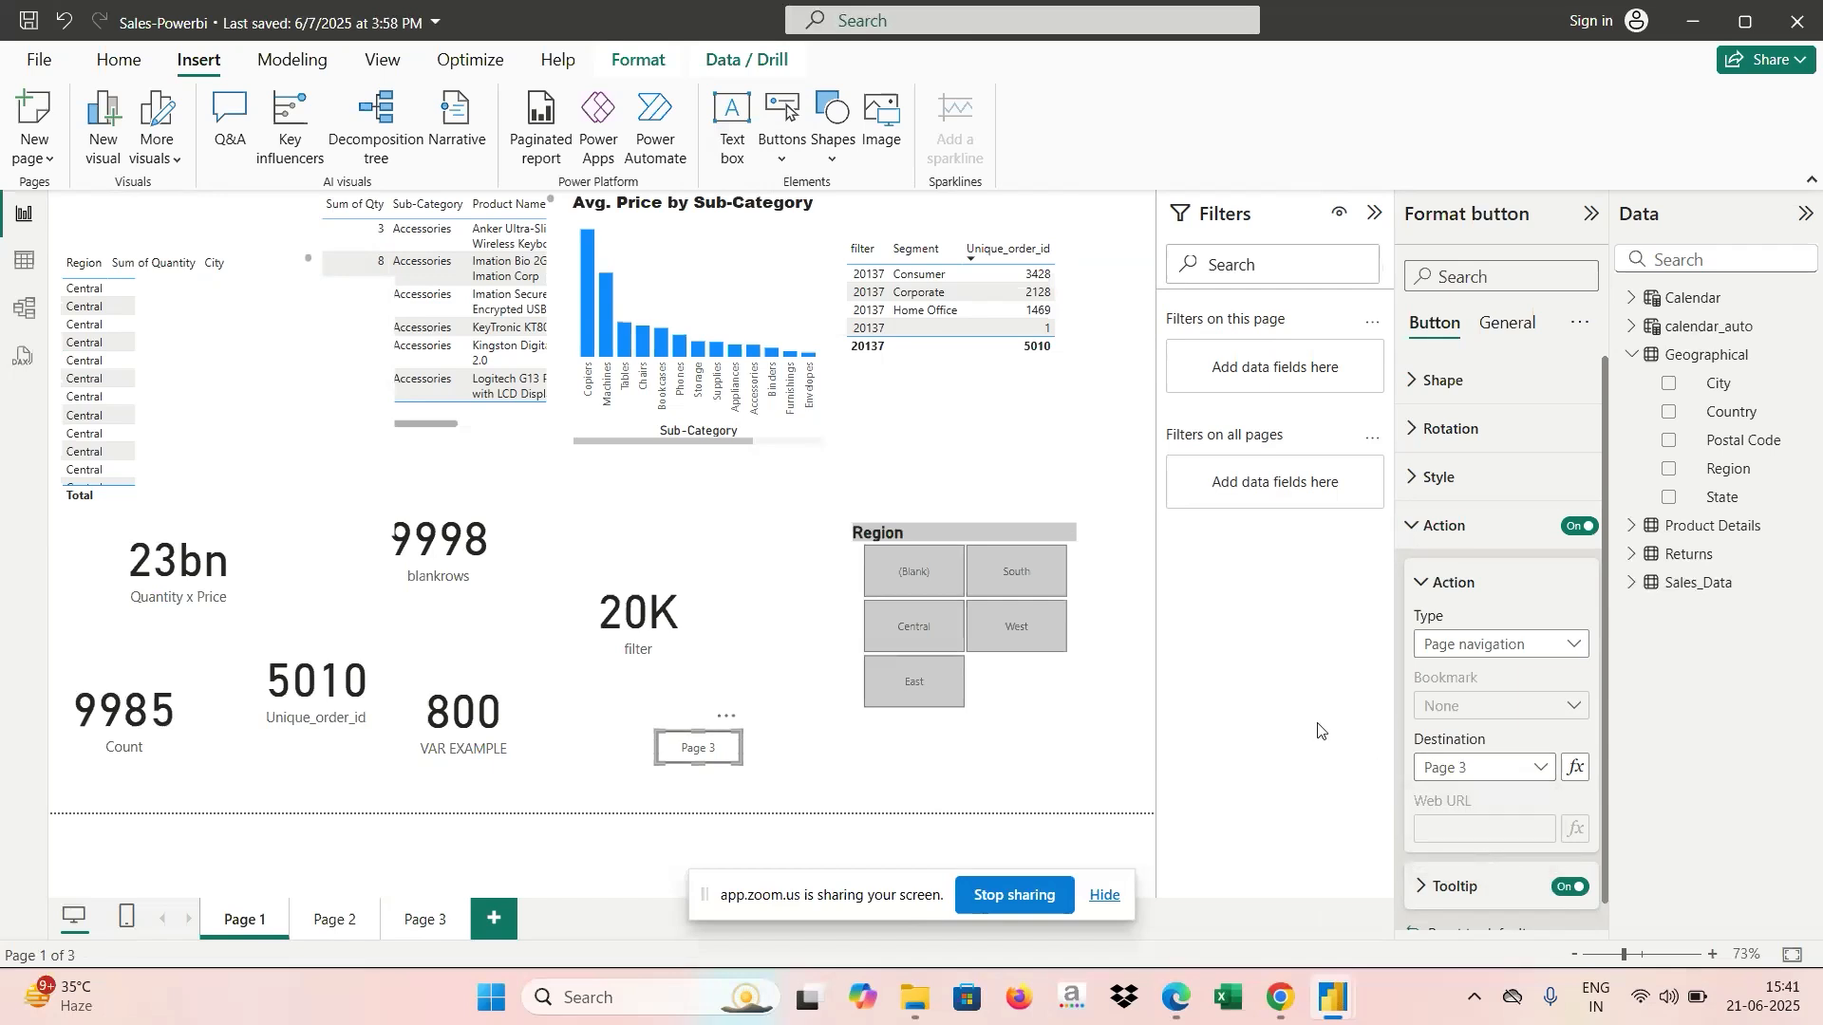
{"action": "left_click", "coordinate": [700, 750], "text": "ctrl"}
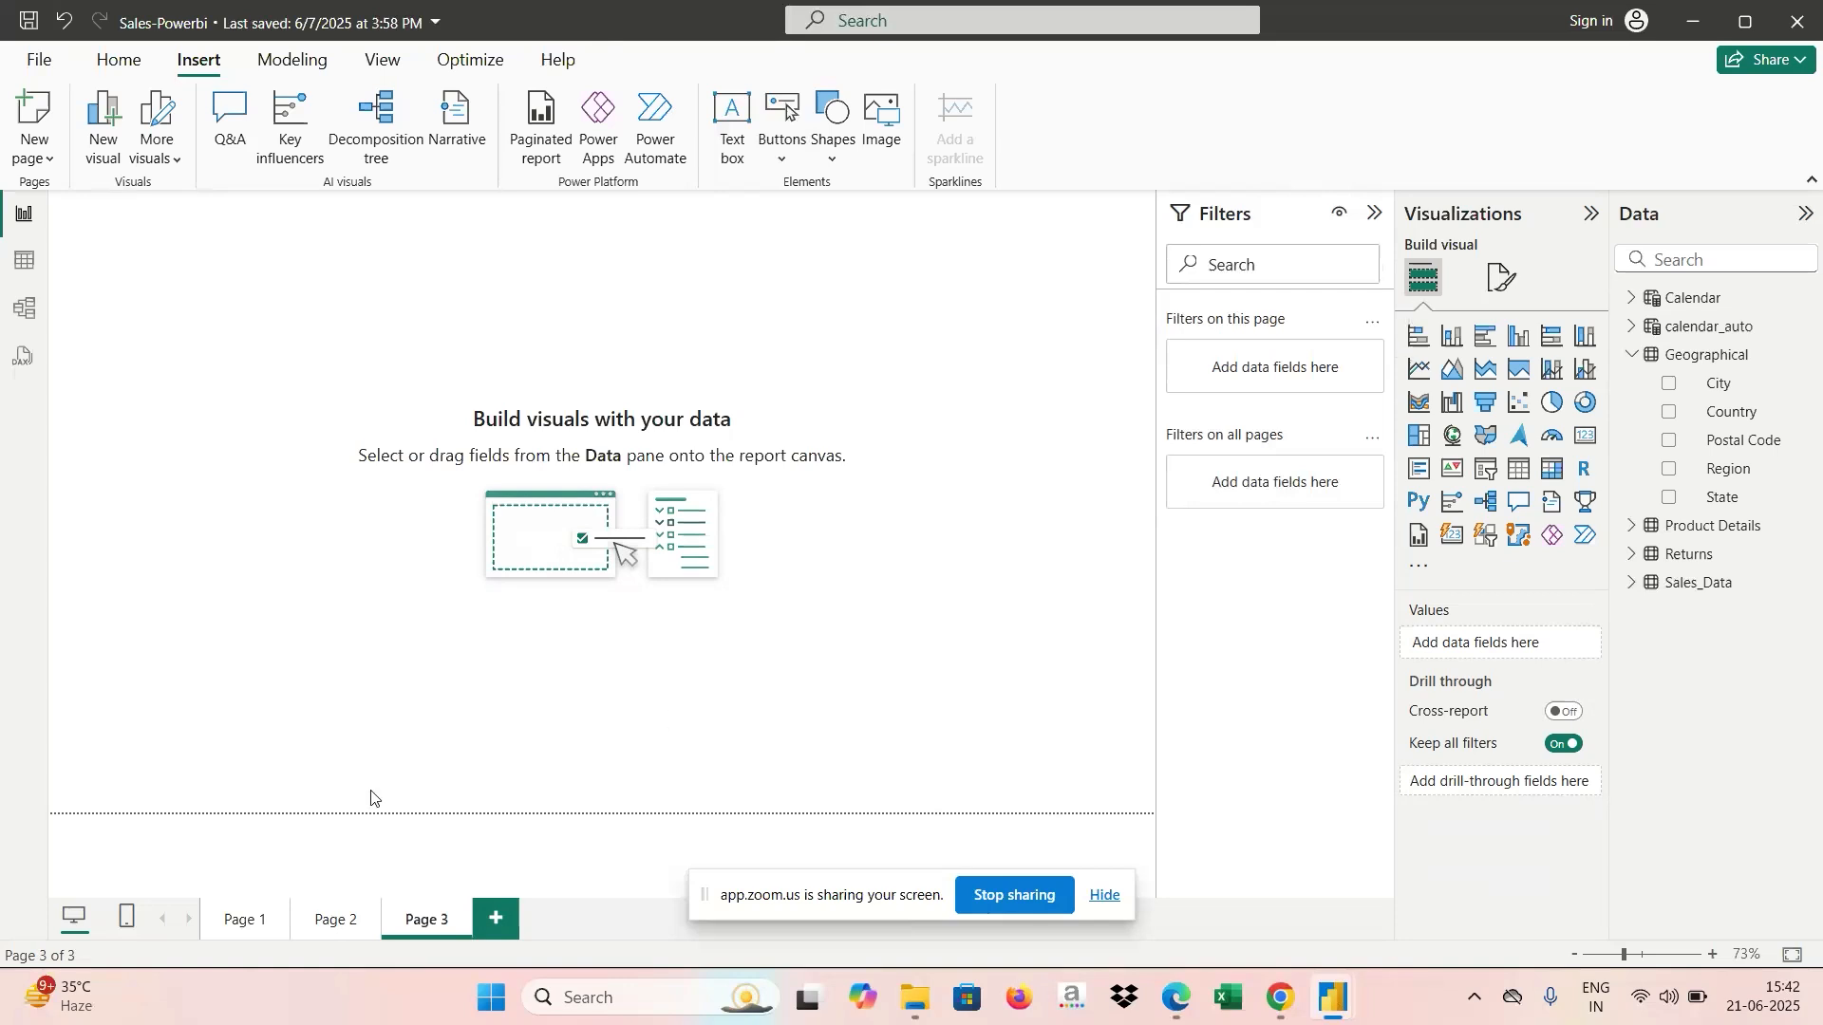
Return to Page 1 and add a blank button with the text "Page 2".
{"action": "left_click", "coordinate": [246, 919]}
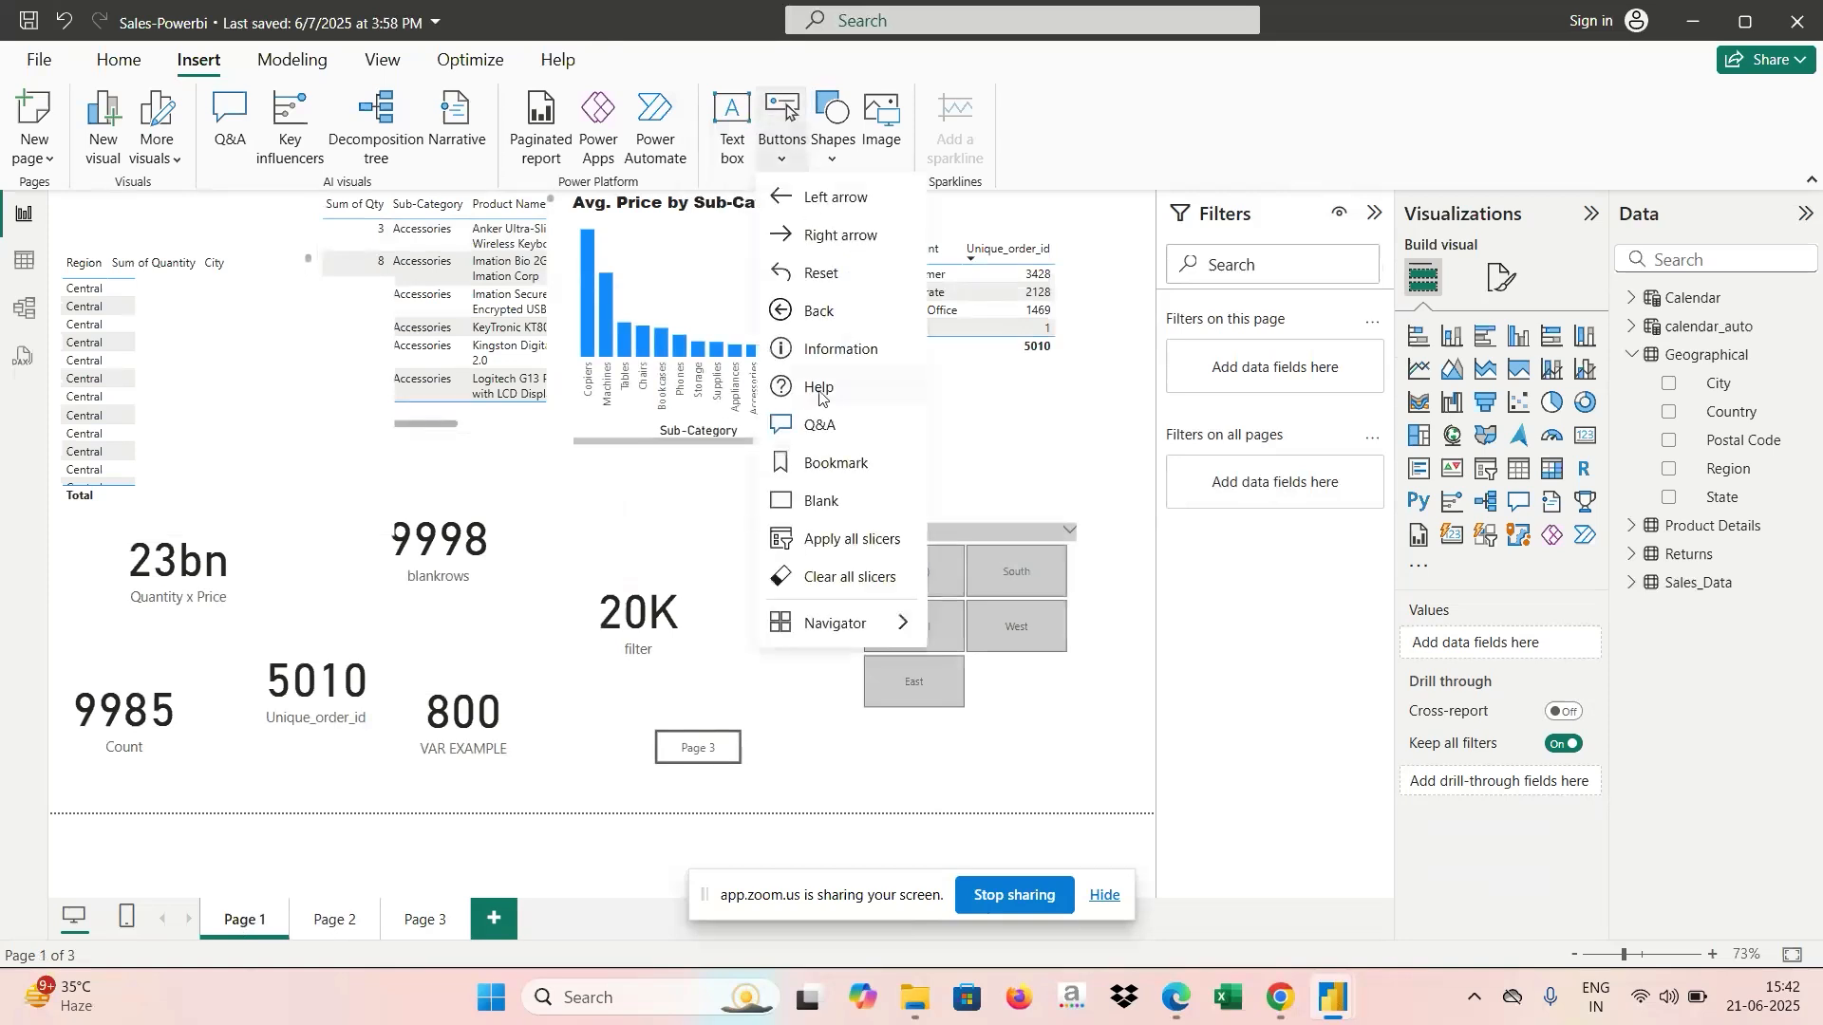
{"action": "left_click", "coordinate": [817, 498]}
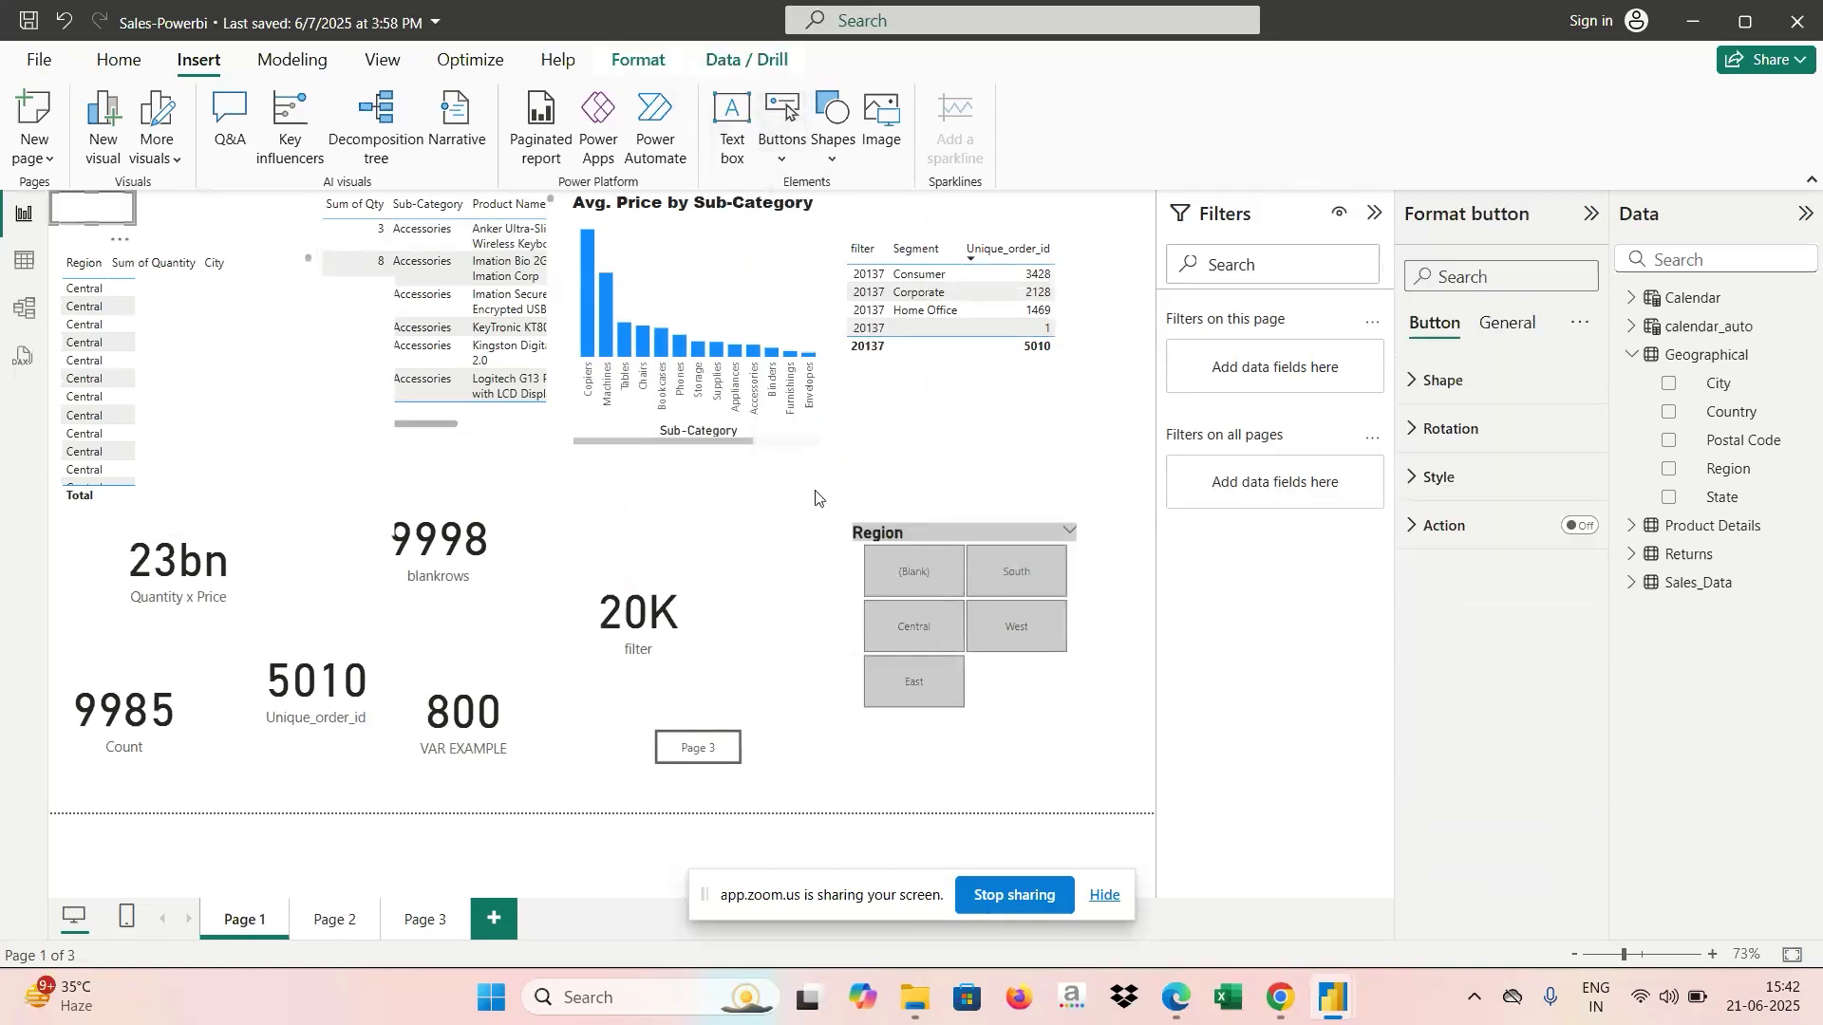
{"action": "left_click", "coordinate": [1412, 481]}
{"action": "left_click", "coordinate": [1570, 653]}
{"action": "left_click", "coordinate": [1445, 716]}
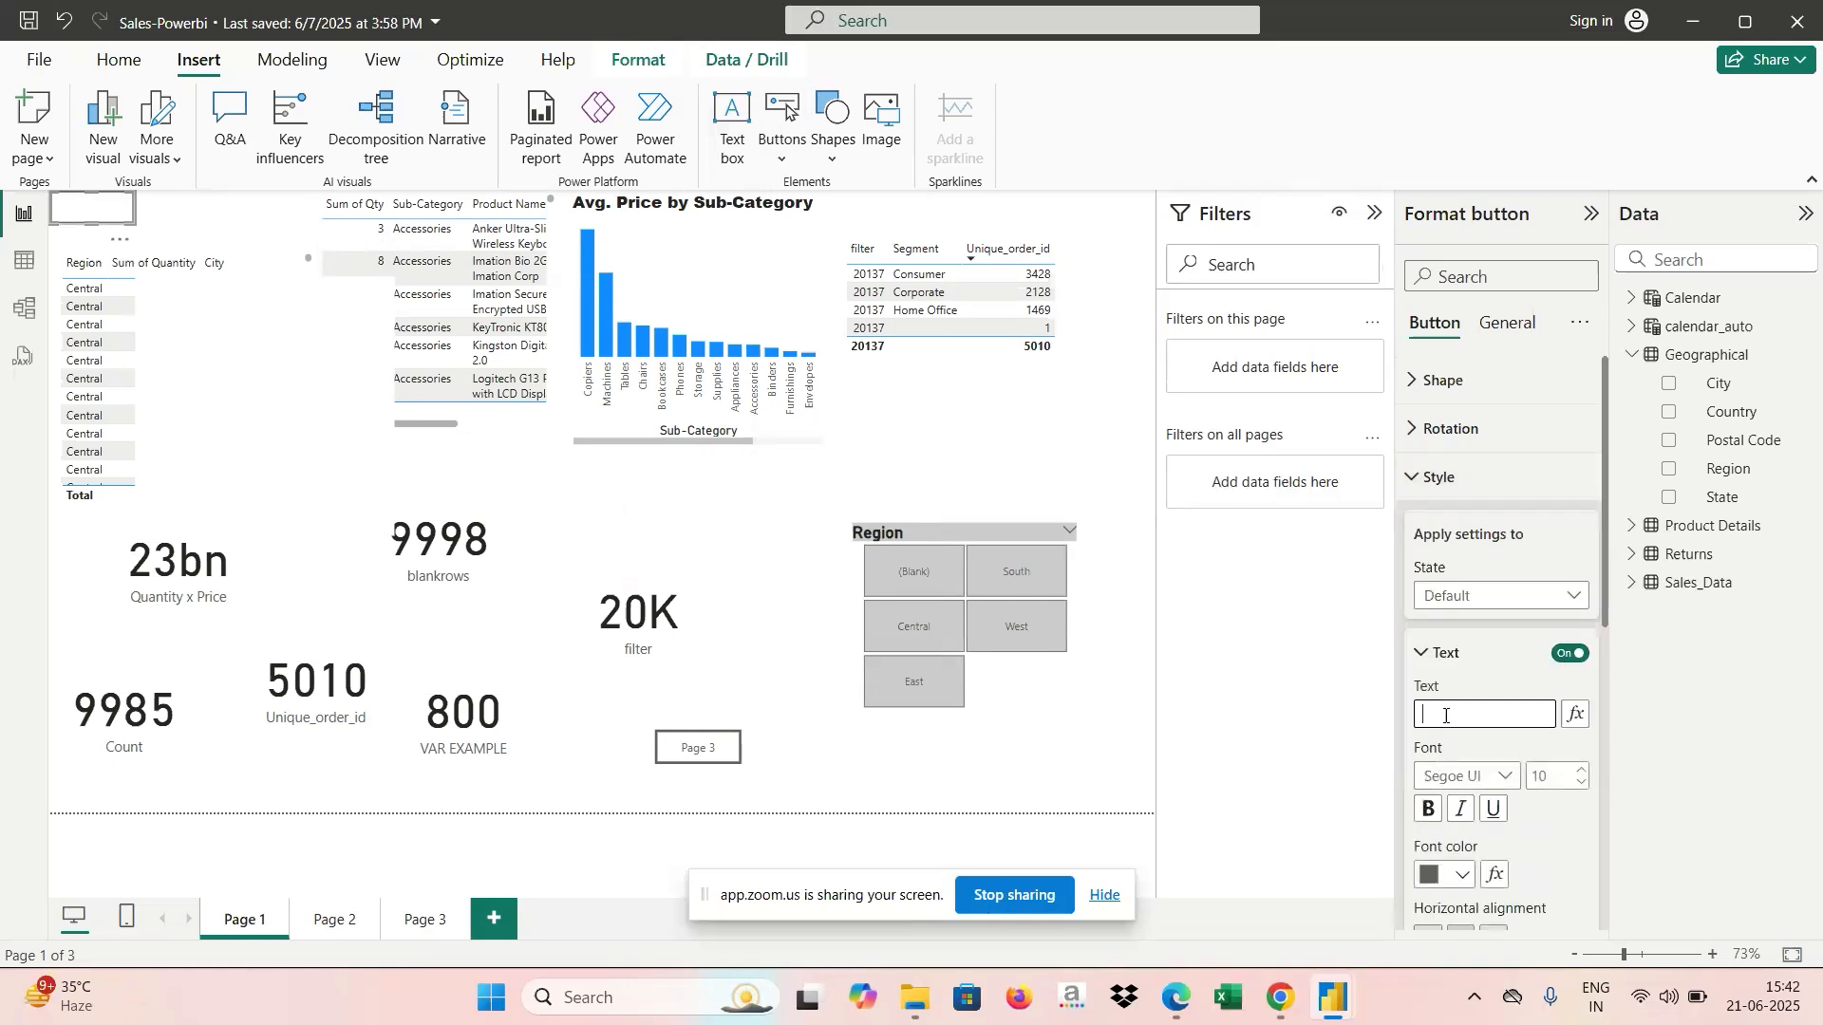
{"action": "key", "text": "Caps_Lock"}
{"action": "type", "text": "P"}
{"action": "key", "text": "Caps_Lock"}
{"action": "type", "text": "age 2"}
{"action": "left_click", "coordinate": [1425, 657]}
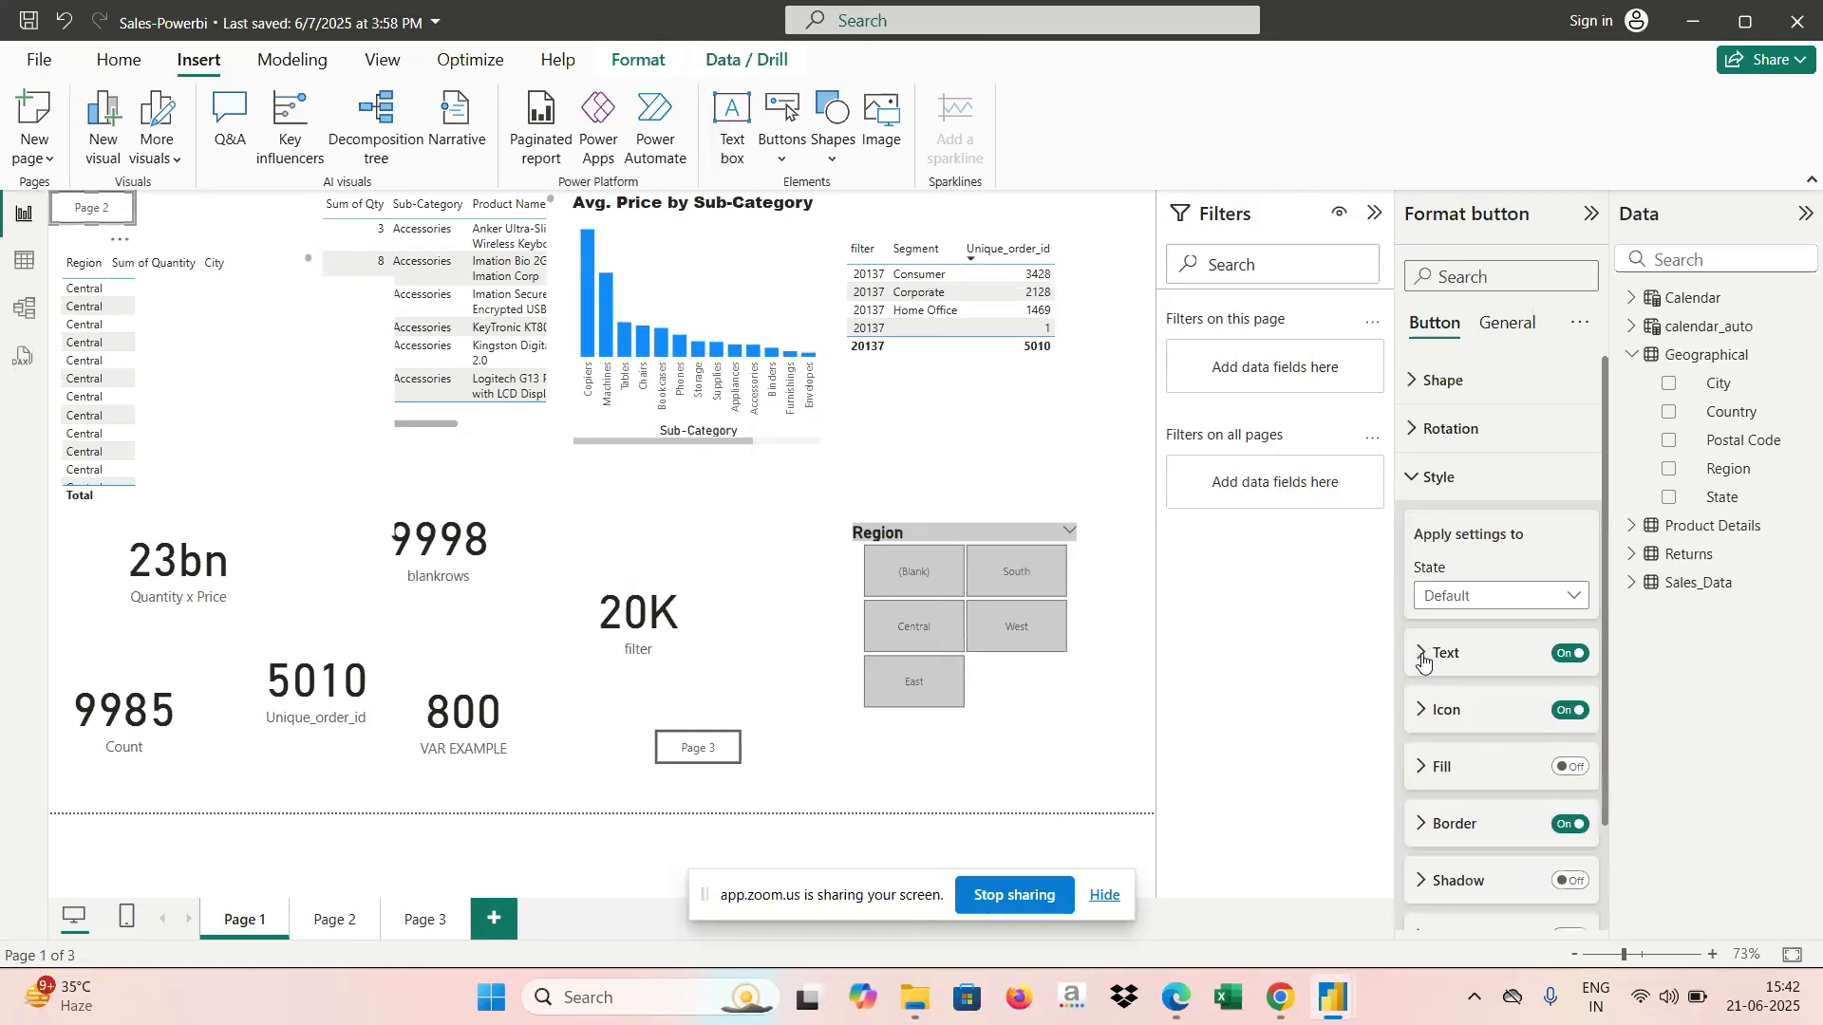
{"action": "left_click", "coordinate": [1413, 478]}
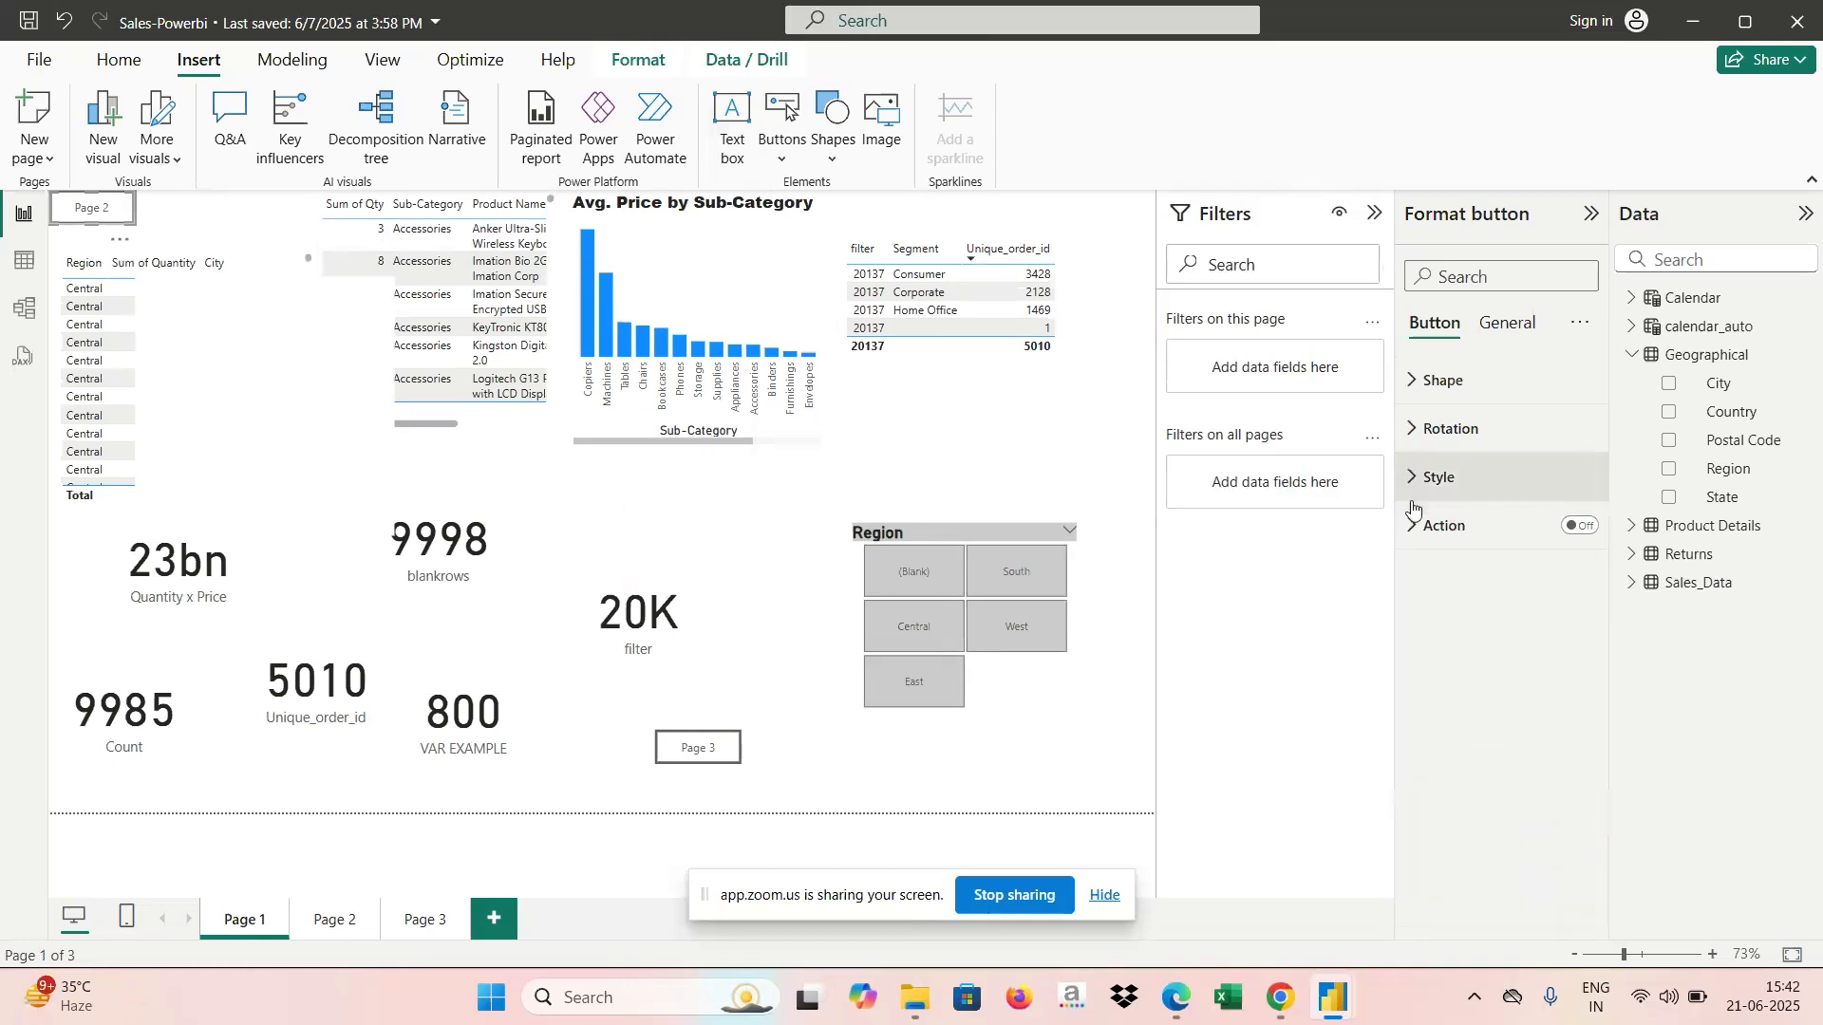
Turn on the Page 2 button's action and set it to Page navigation with Page 2 as the destination.
{"action": "left_click", "coordinate": [1583, 528]}
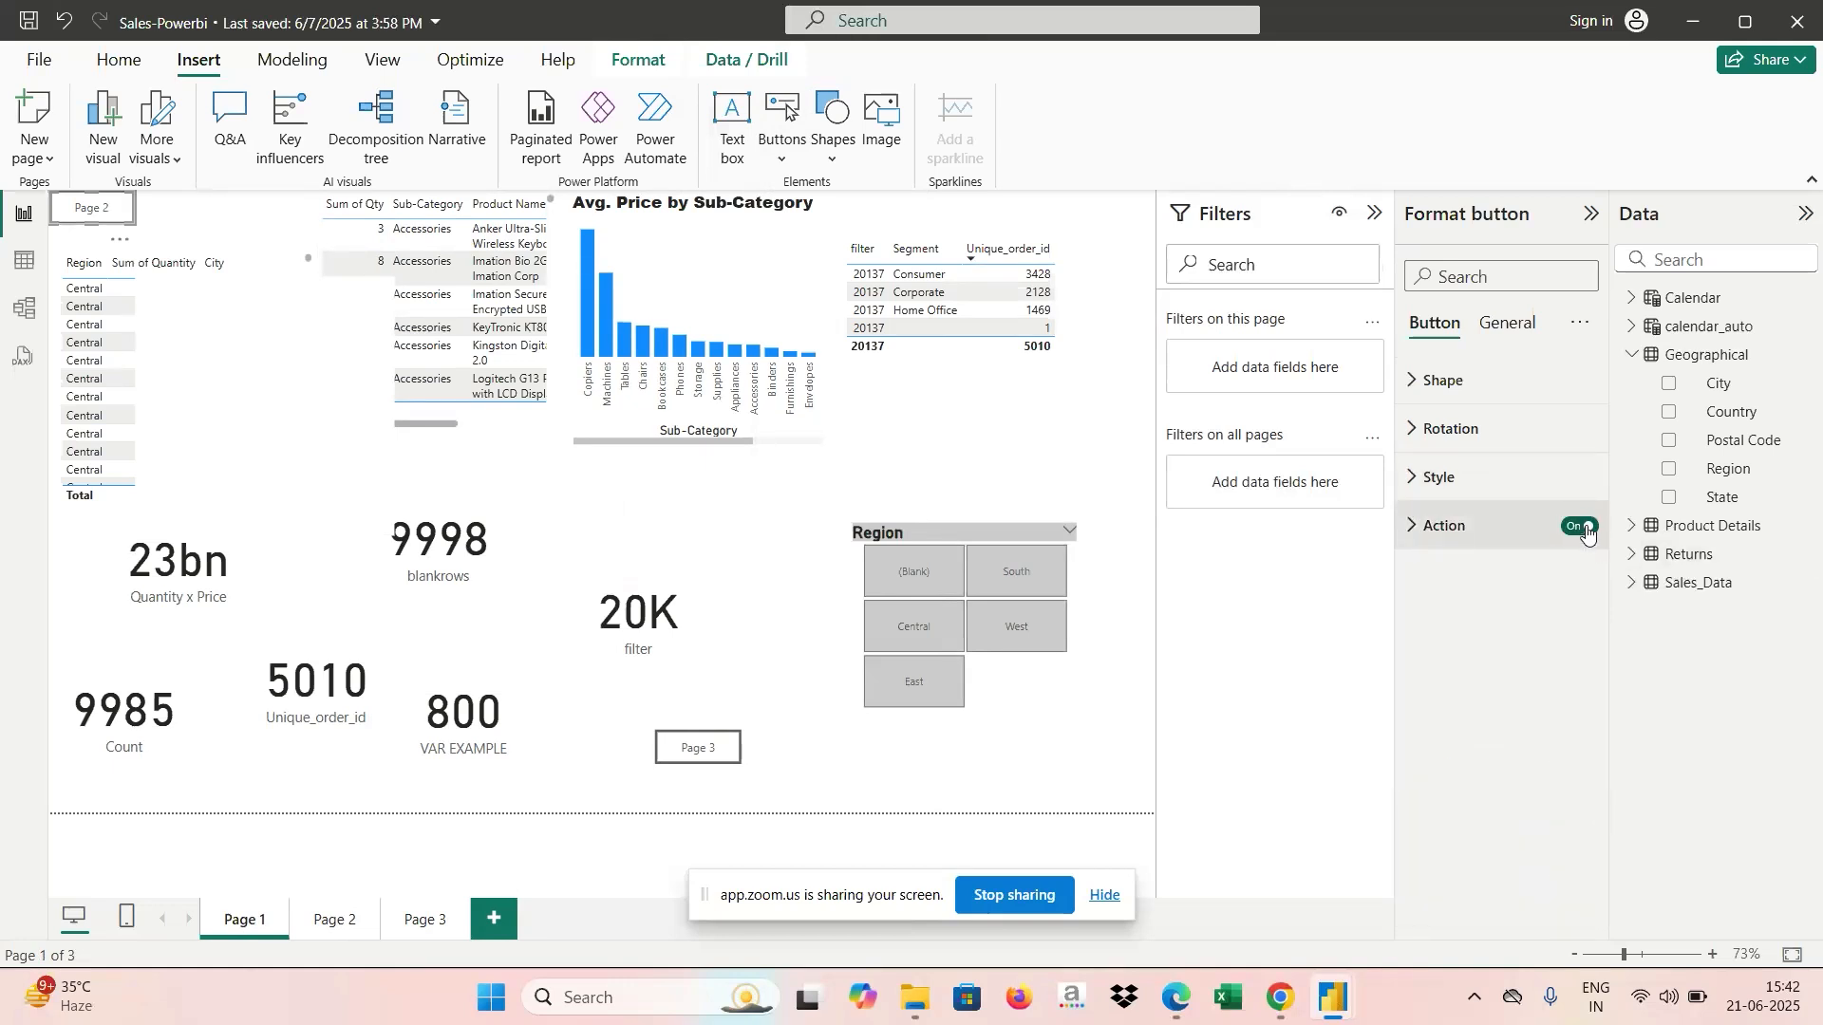
{"action": "left_click", "coordinate": [1411, 528]}
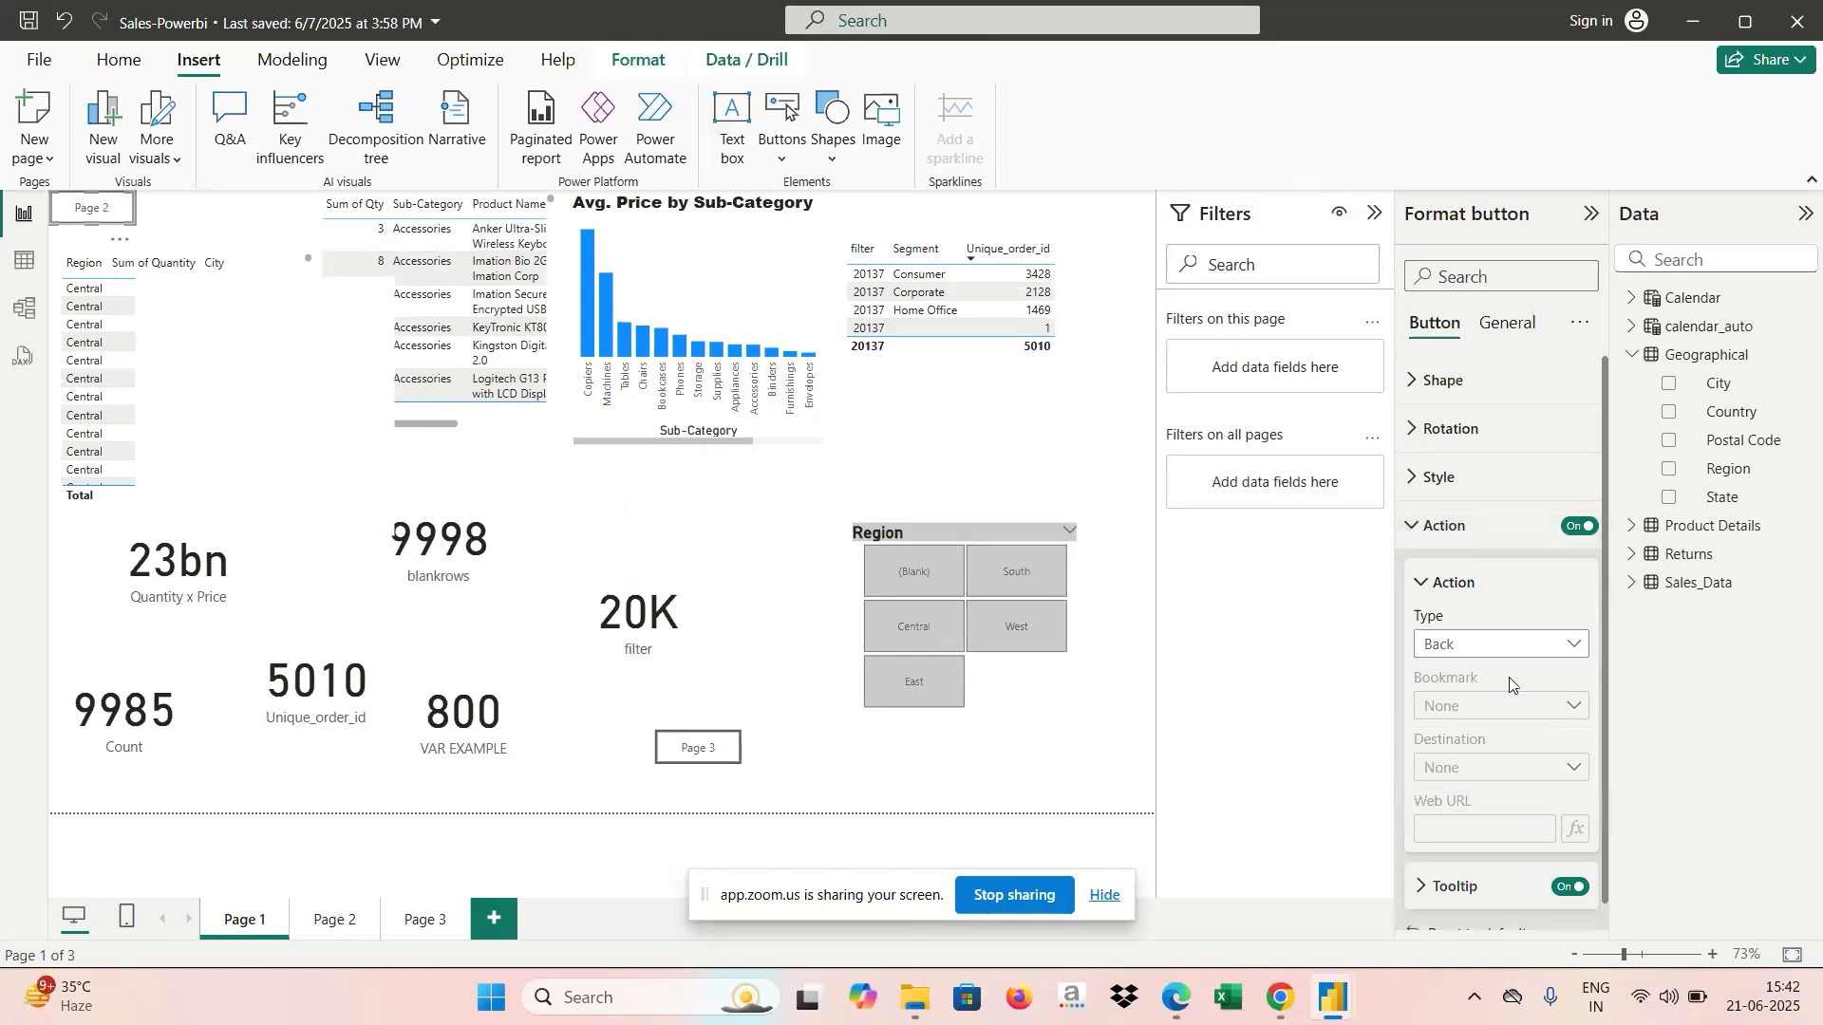
{"action": "left_click", "coordinate": [1576, 645]}
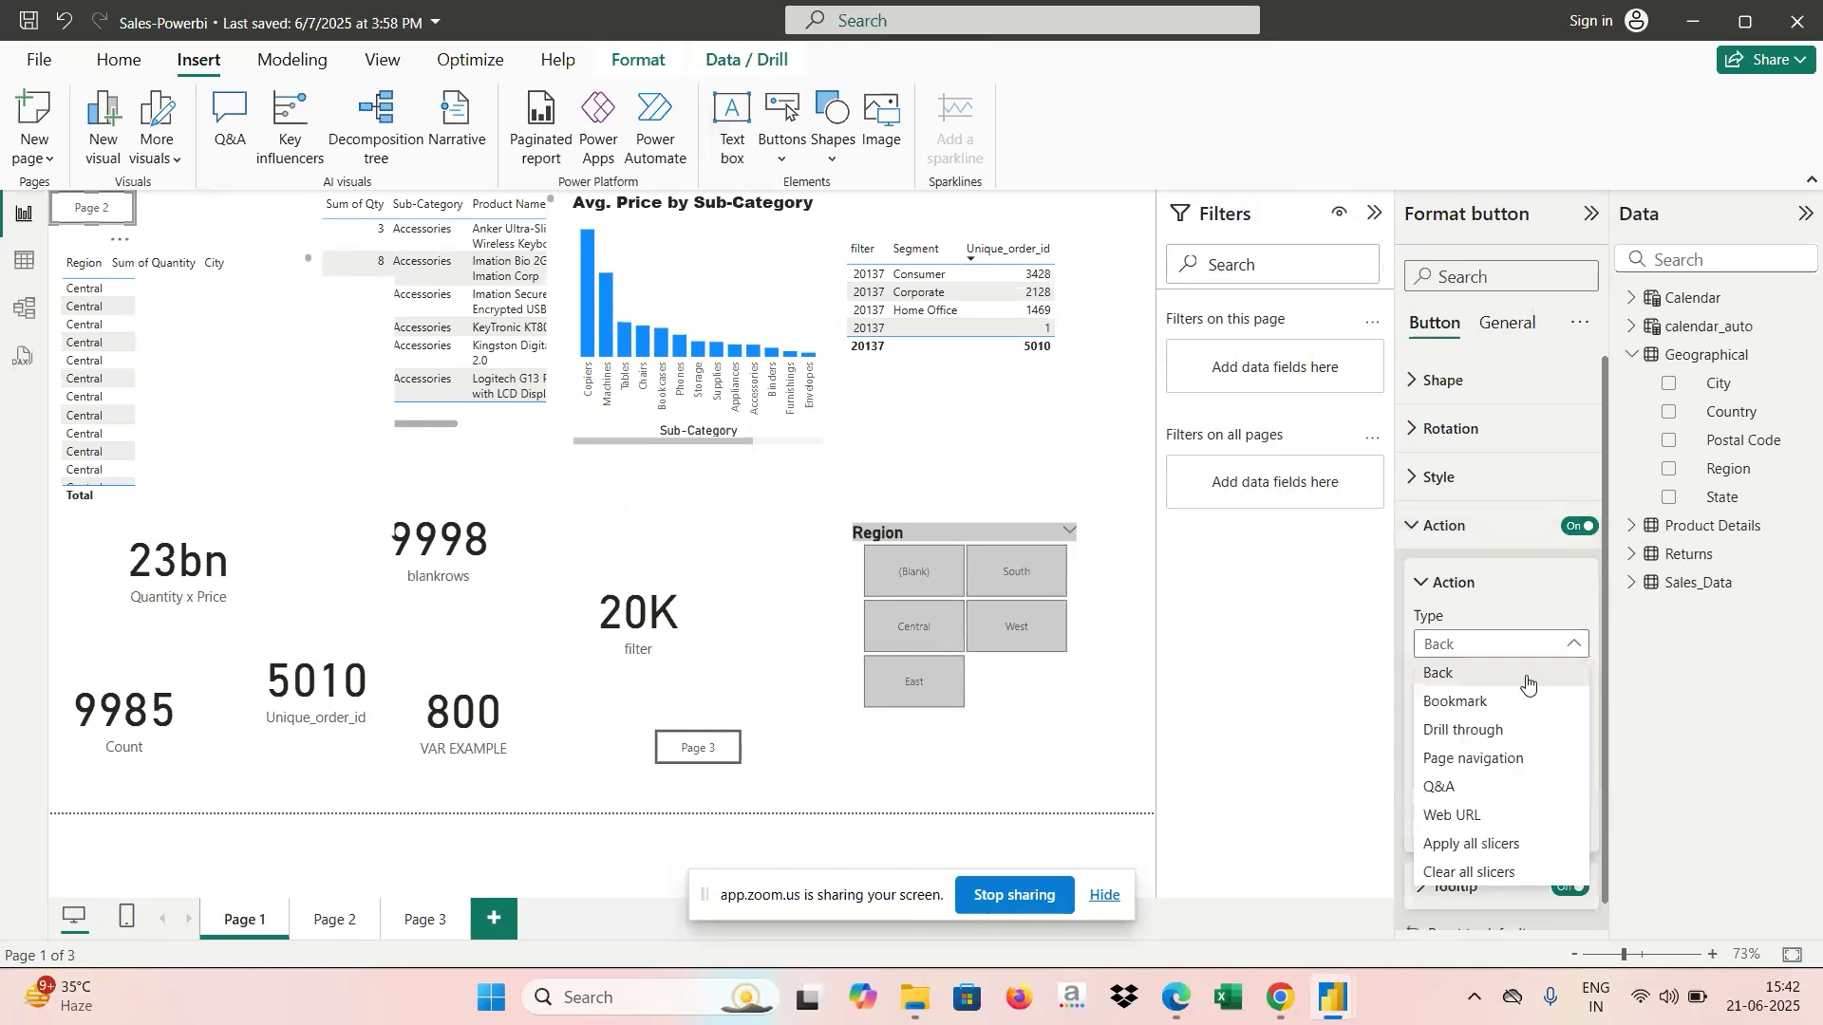
{"action": "left_click", "coordinate": [1467, 759]}
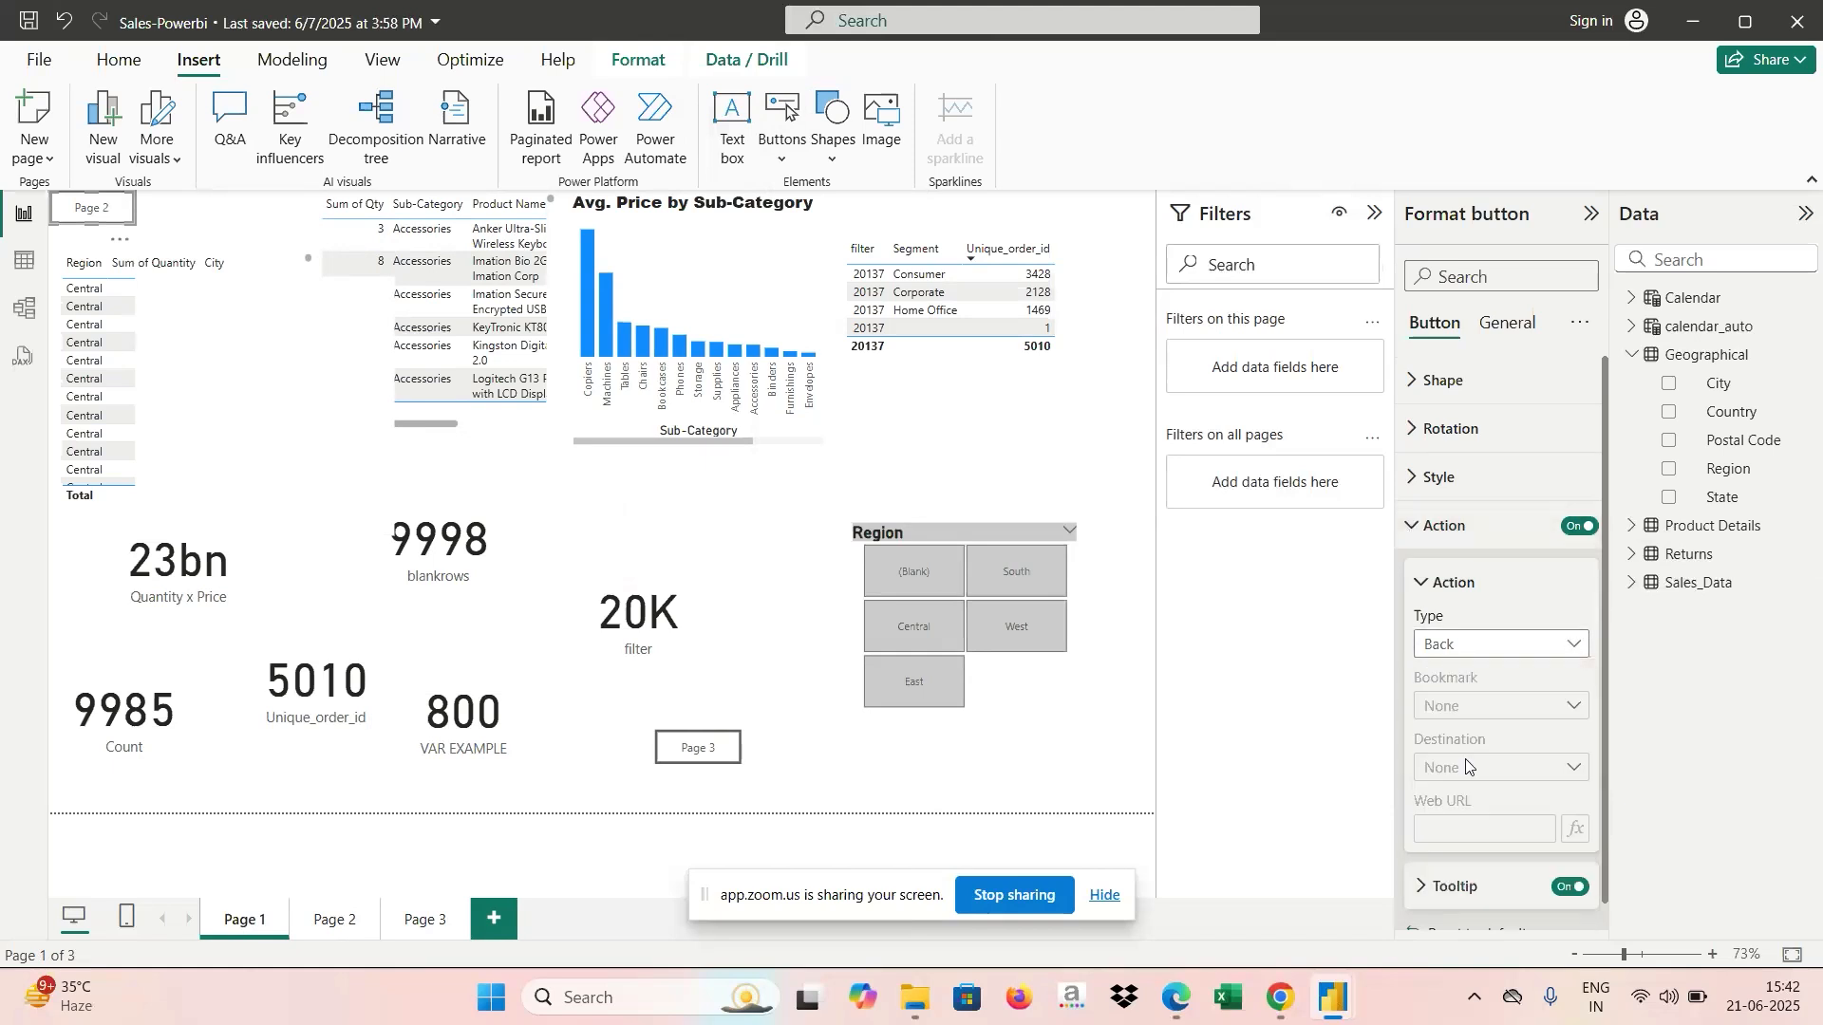
{"action": "left_click", "coordinate": [1540, 770]}
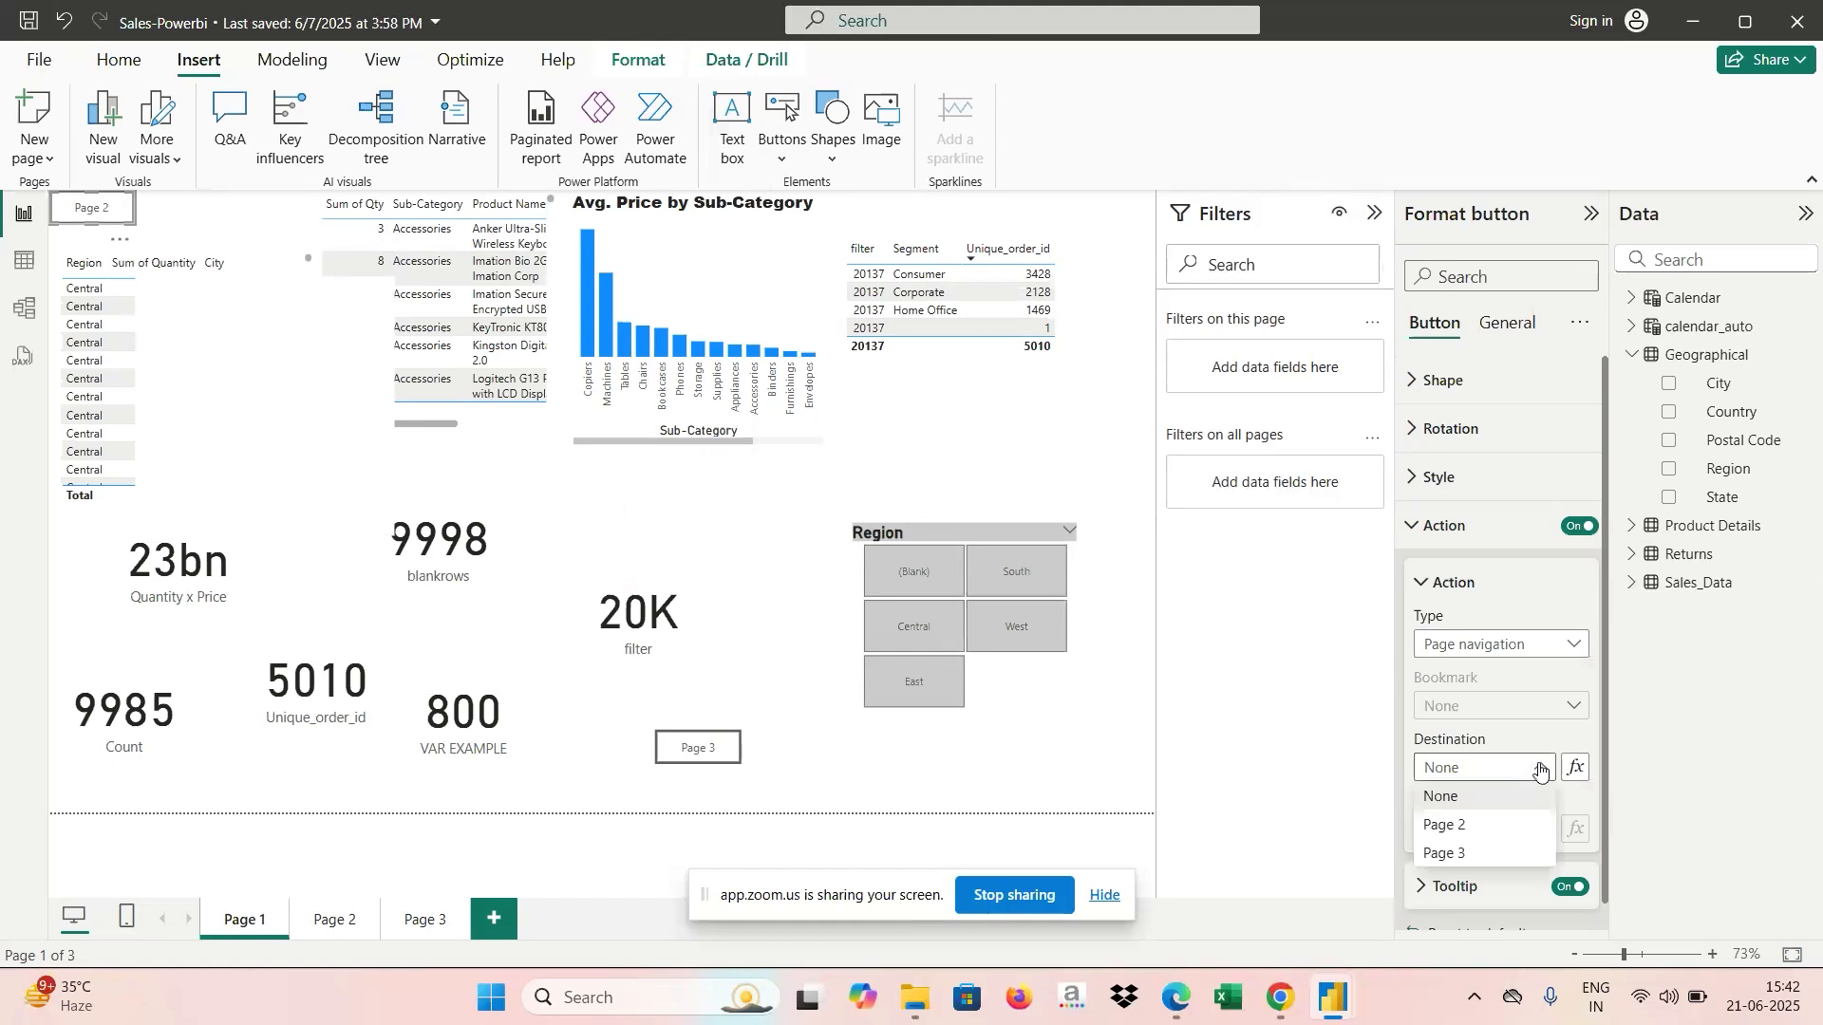
{"action": "left_click", "coordinate": [1499, 826]}
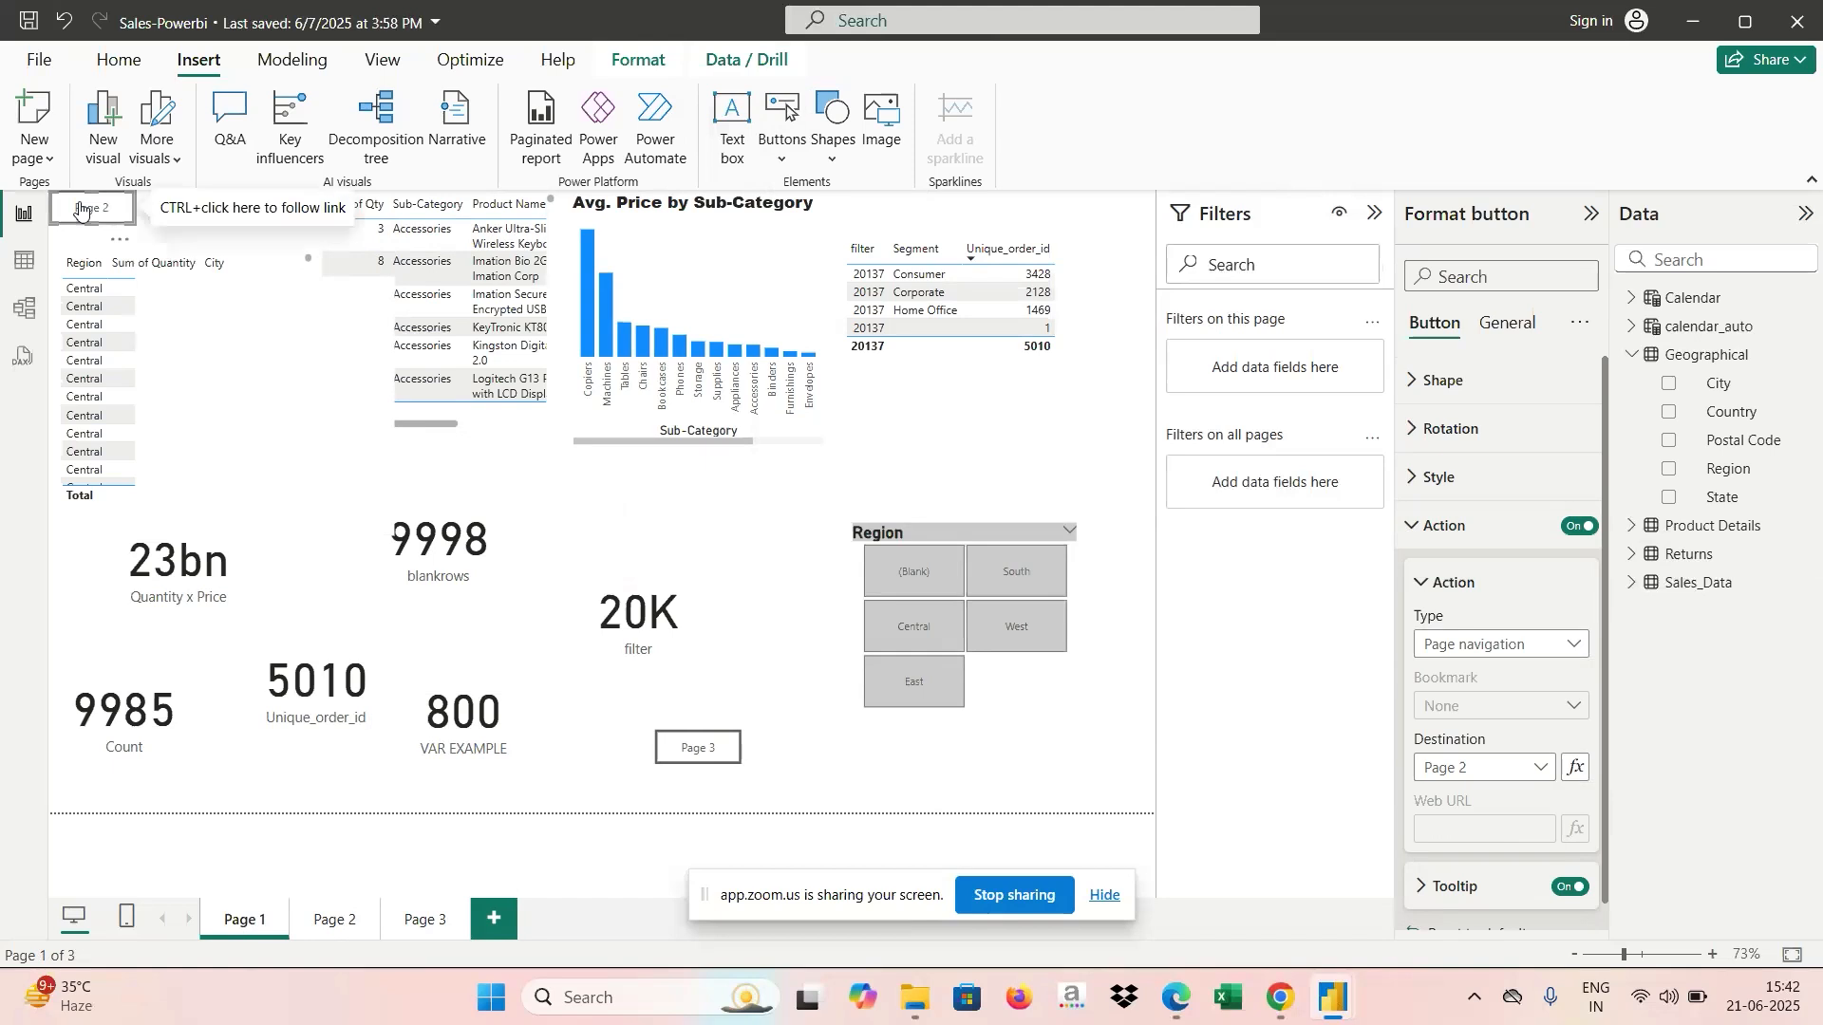
Move the Page 2 button just above and to the right of the Page 3 button, and follow it to test the navigation.
{"action": "left_click_drag", "start_coordinate": [80, 210], "coordinate": [770, 689]}
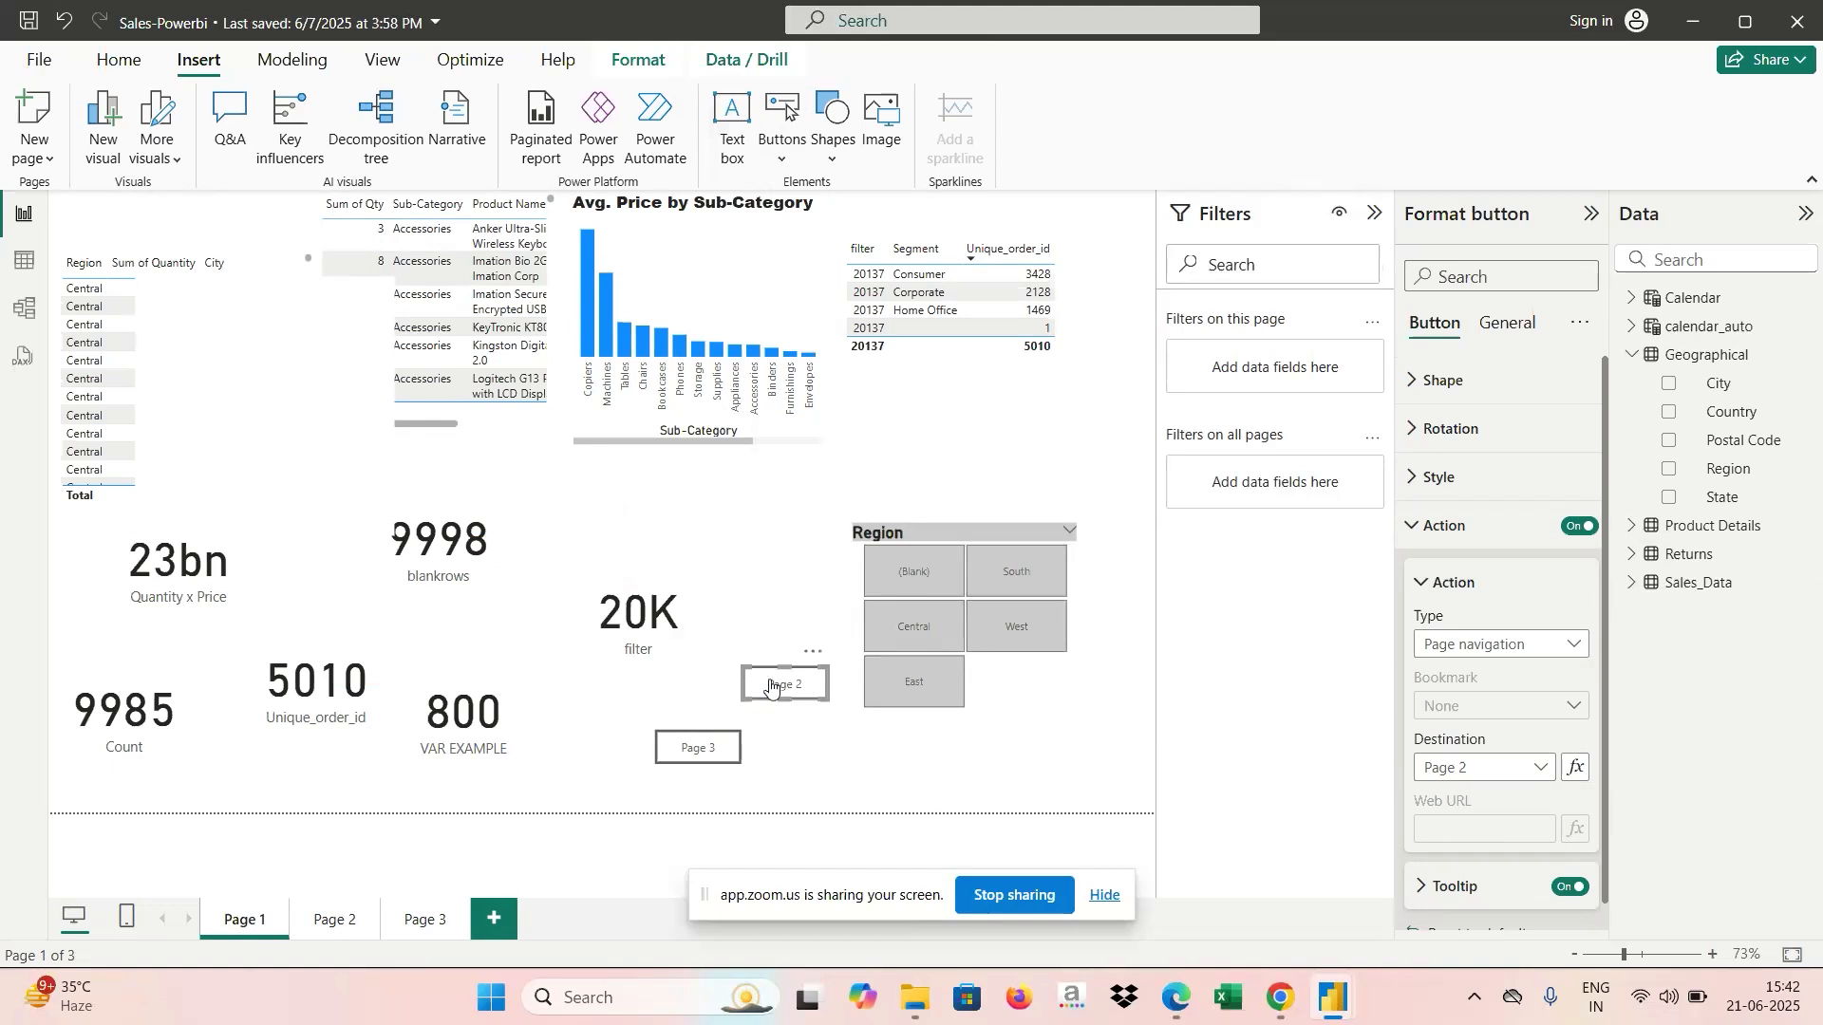
{"action": "left_click", "coordinate": [770, 687], "text": "ctrl"}
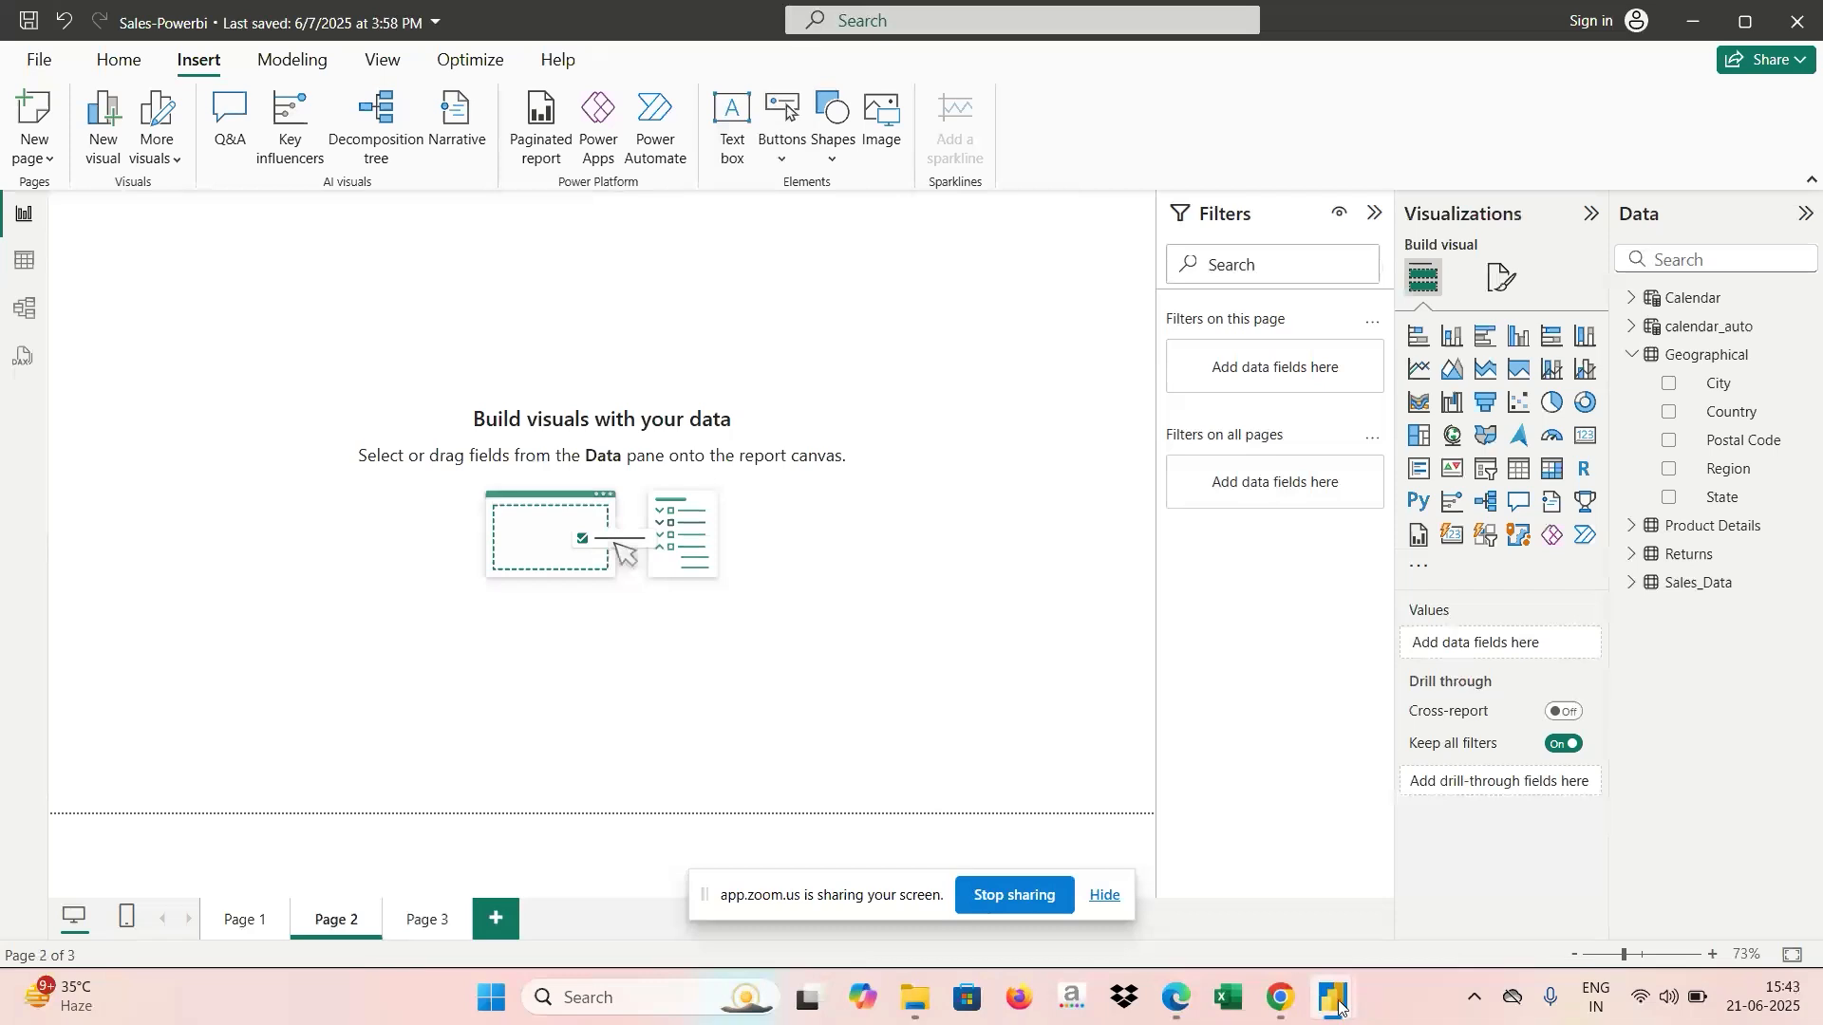
Switch to the Understanding Your Customers Better report and try its quarter slicer by toggling Q2 and Q3.
{"action": "mouse_move", "coordinate": [1339, 1005]}
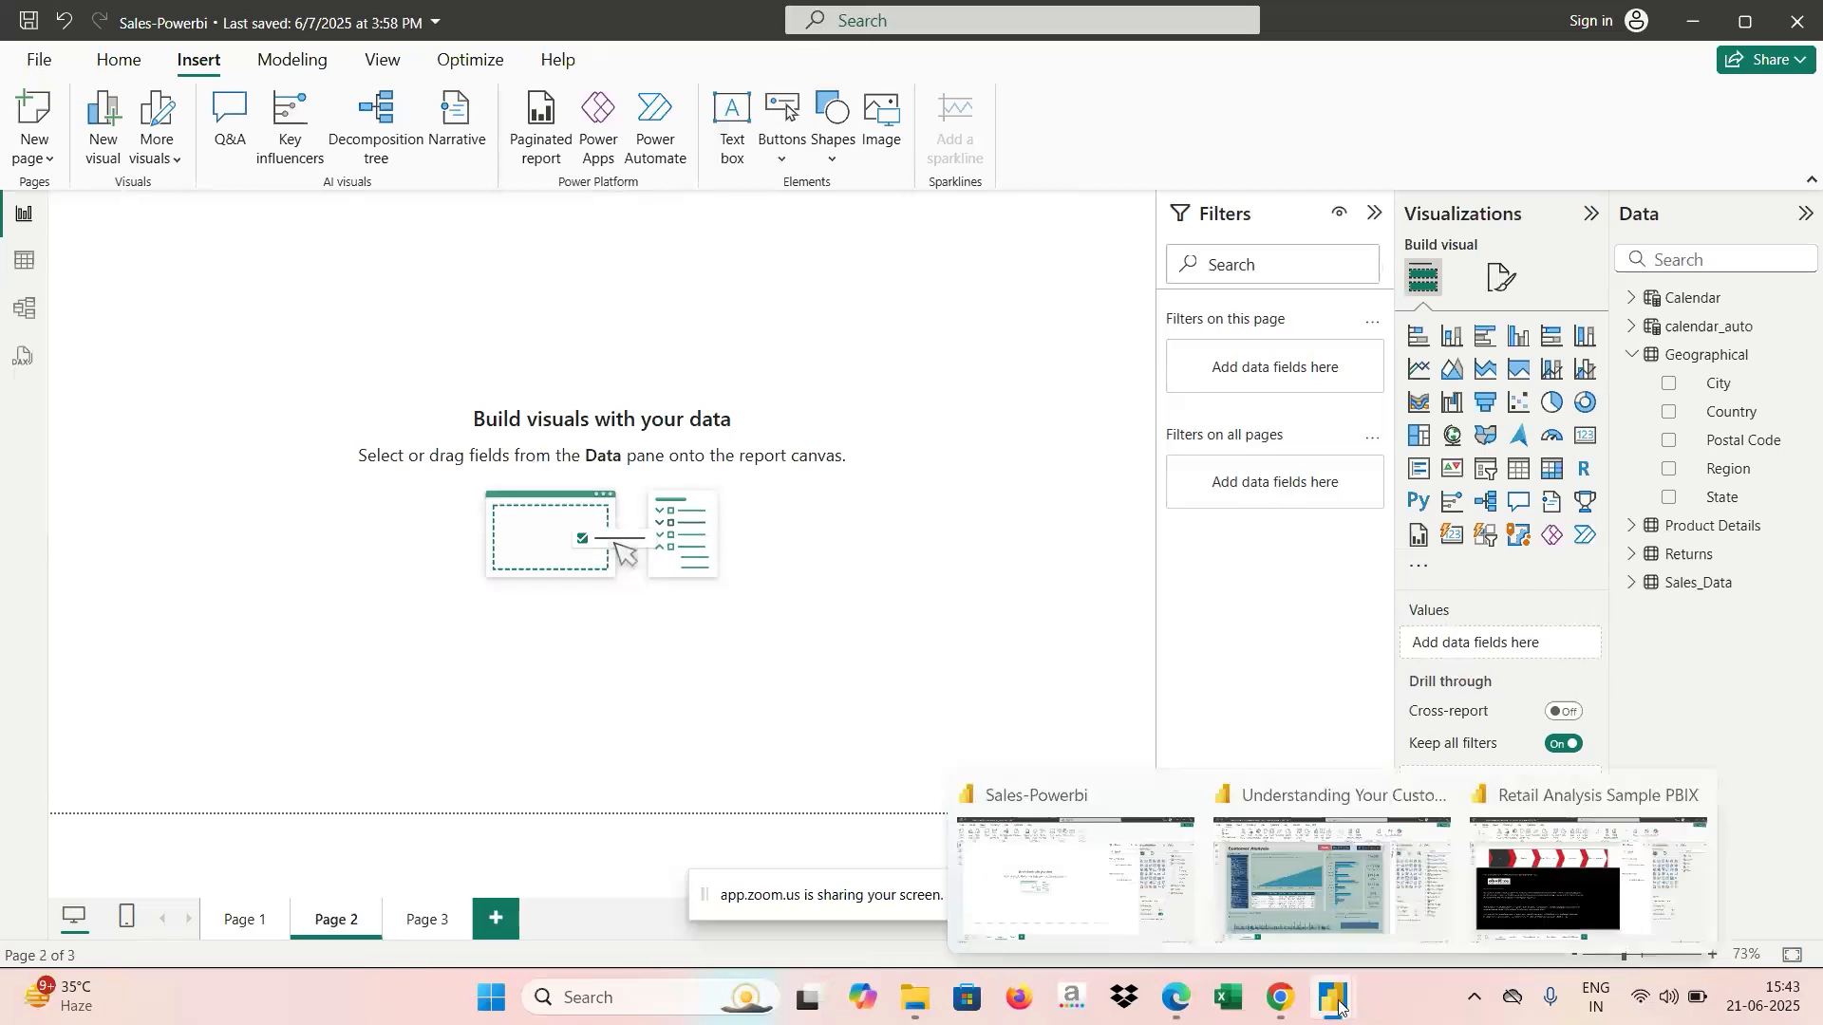
{"action": "left_click", "coordinate": [1513, 922]}
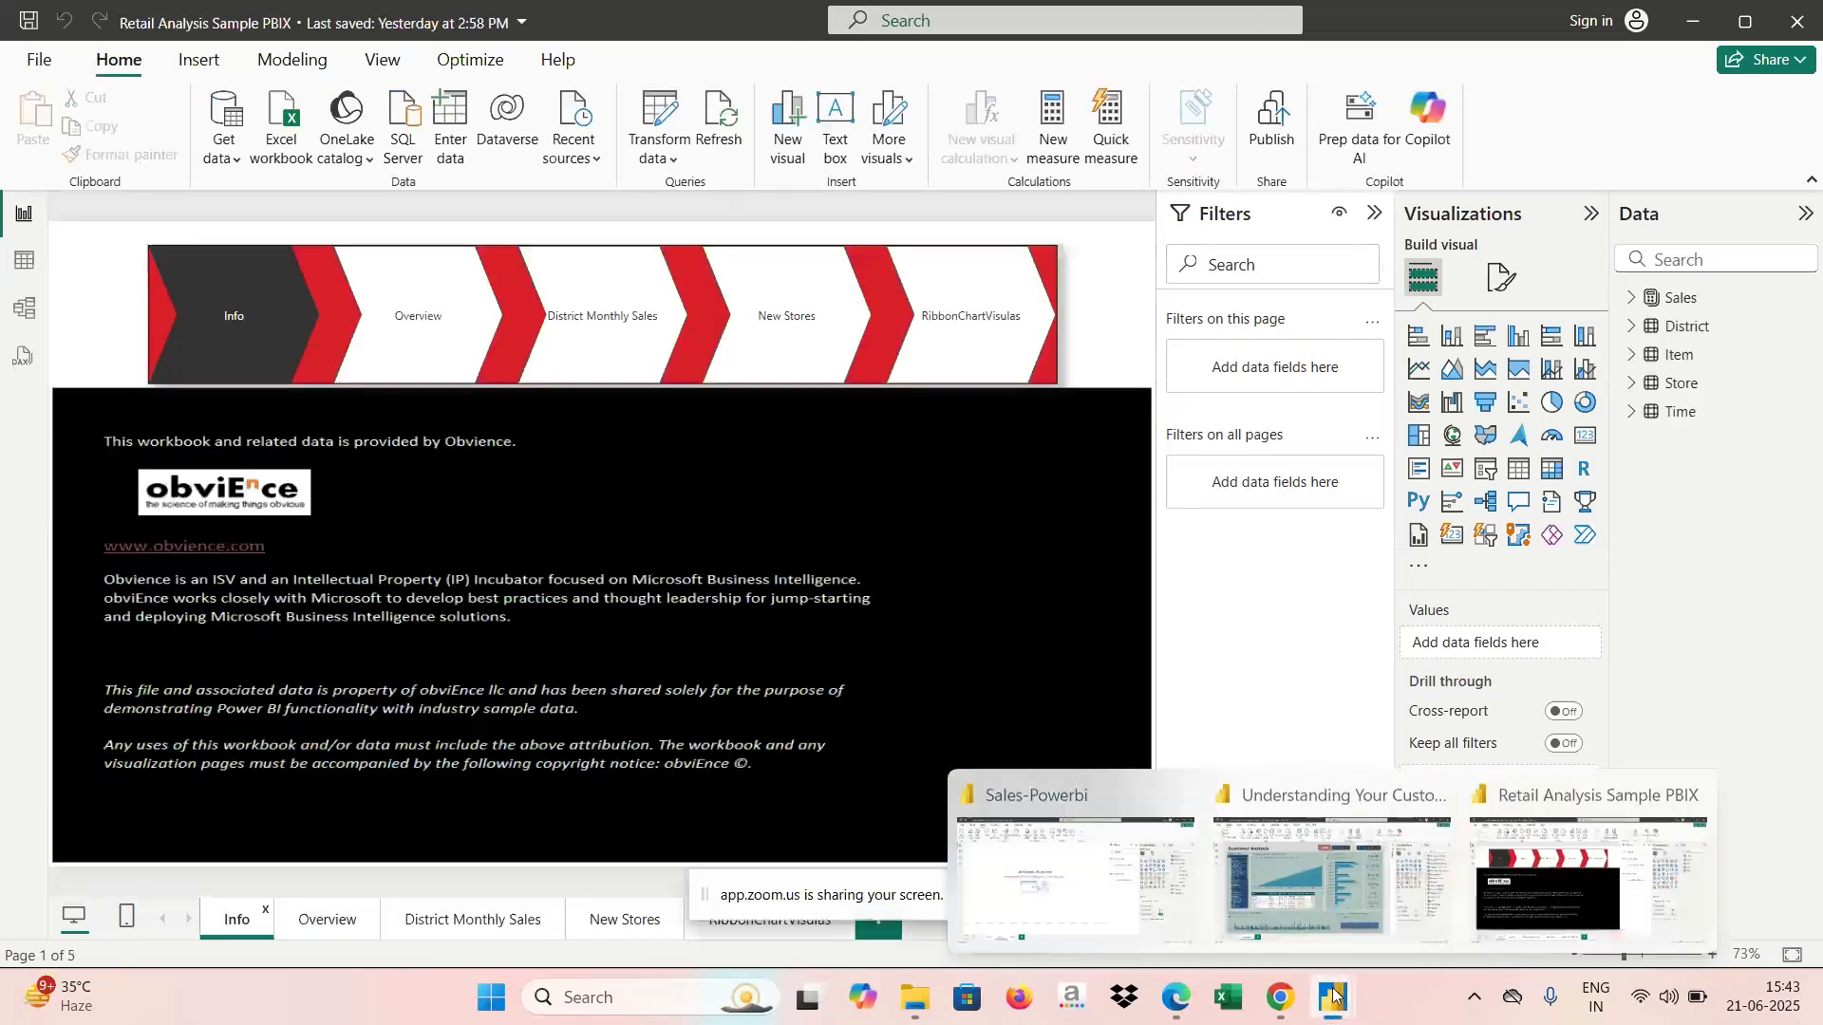
{"action": "left_click", "coordinate": [1331, 862]}
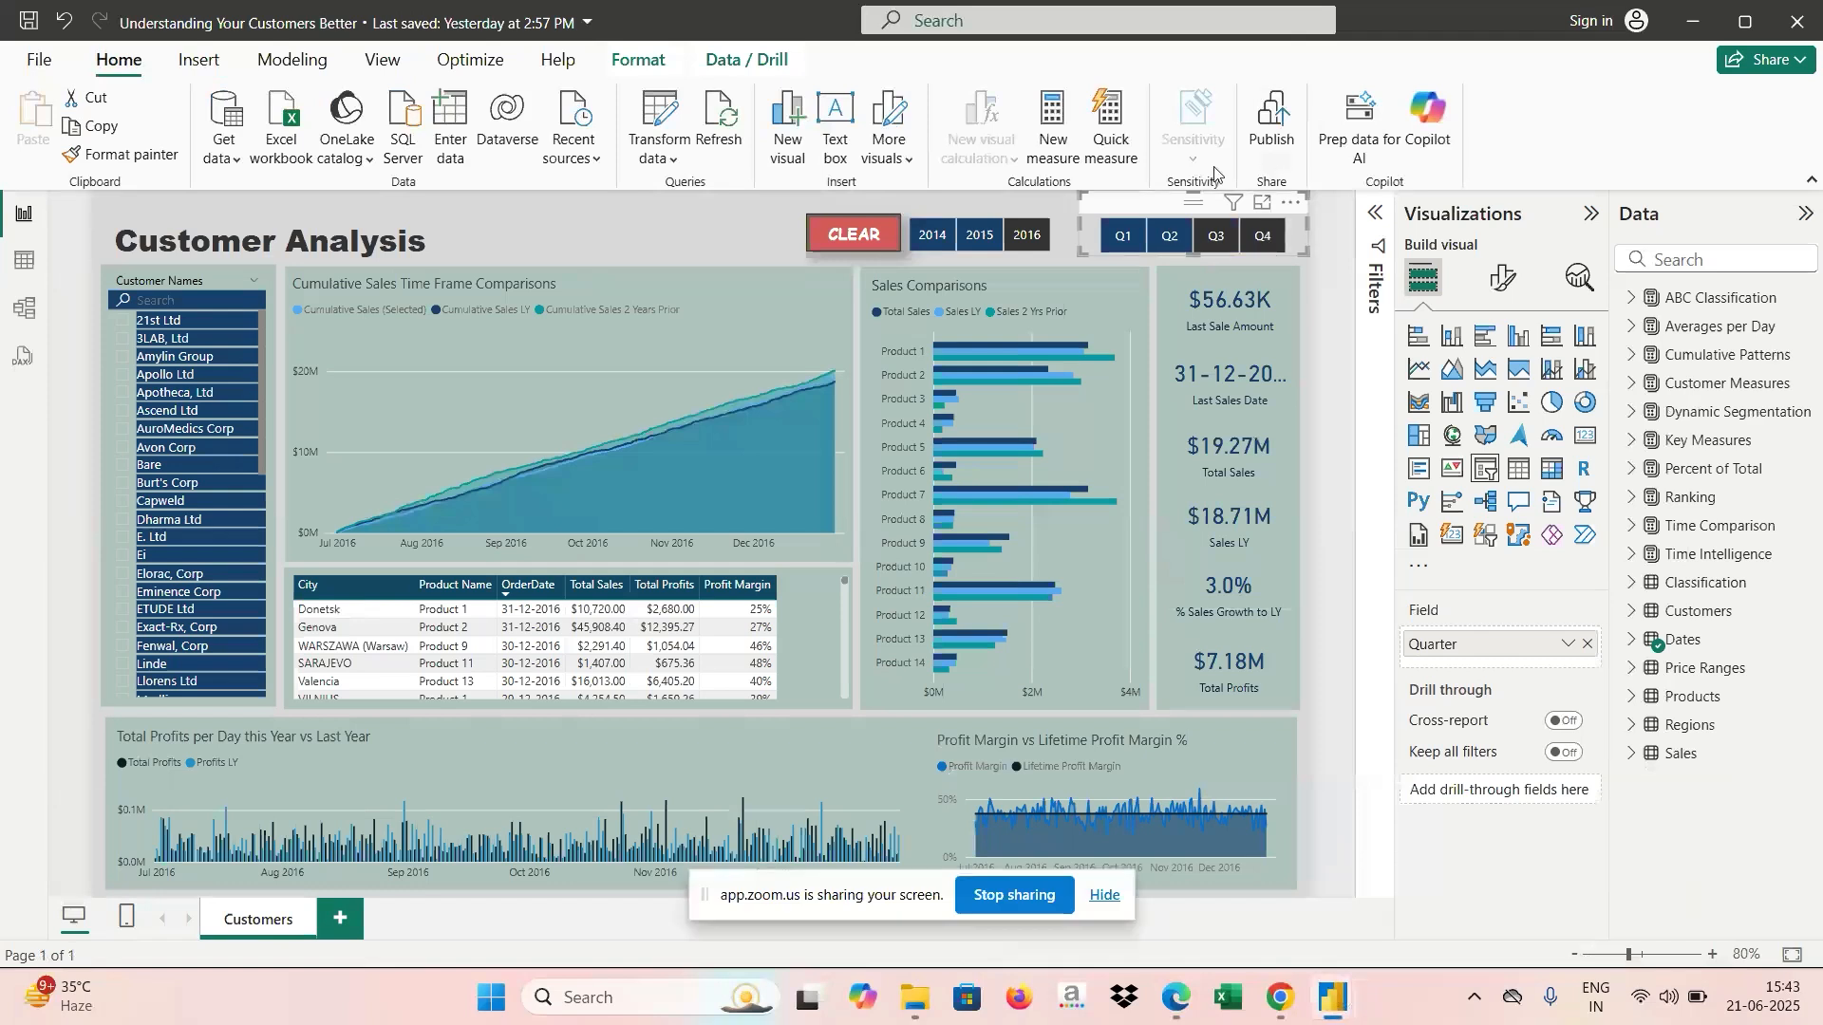
{"action": "left_click", "coordinate": [1169, 247]}
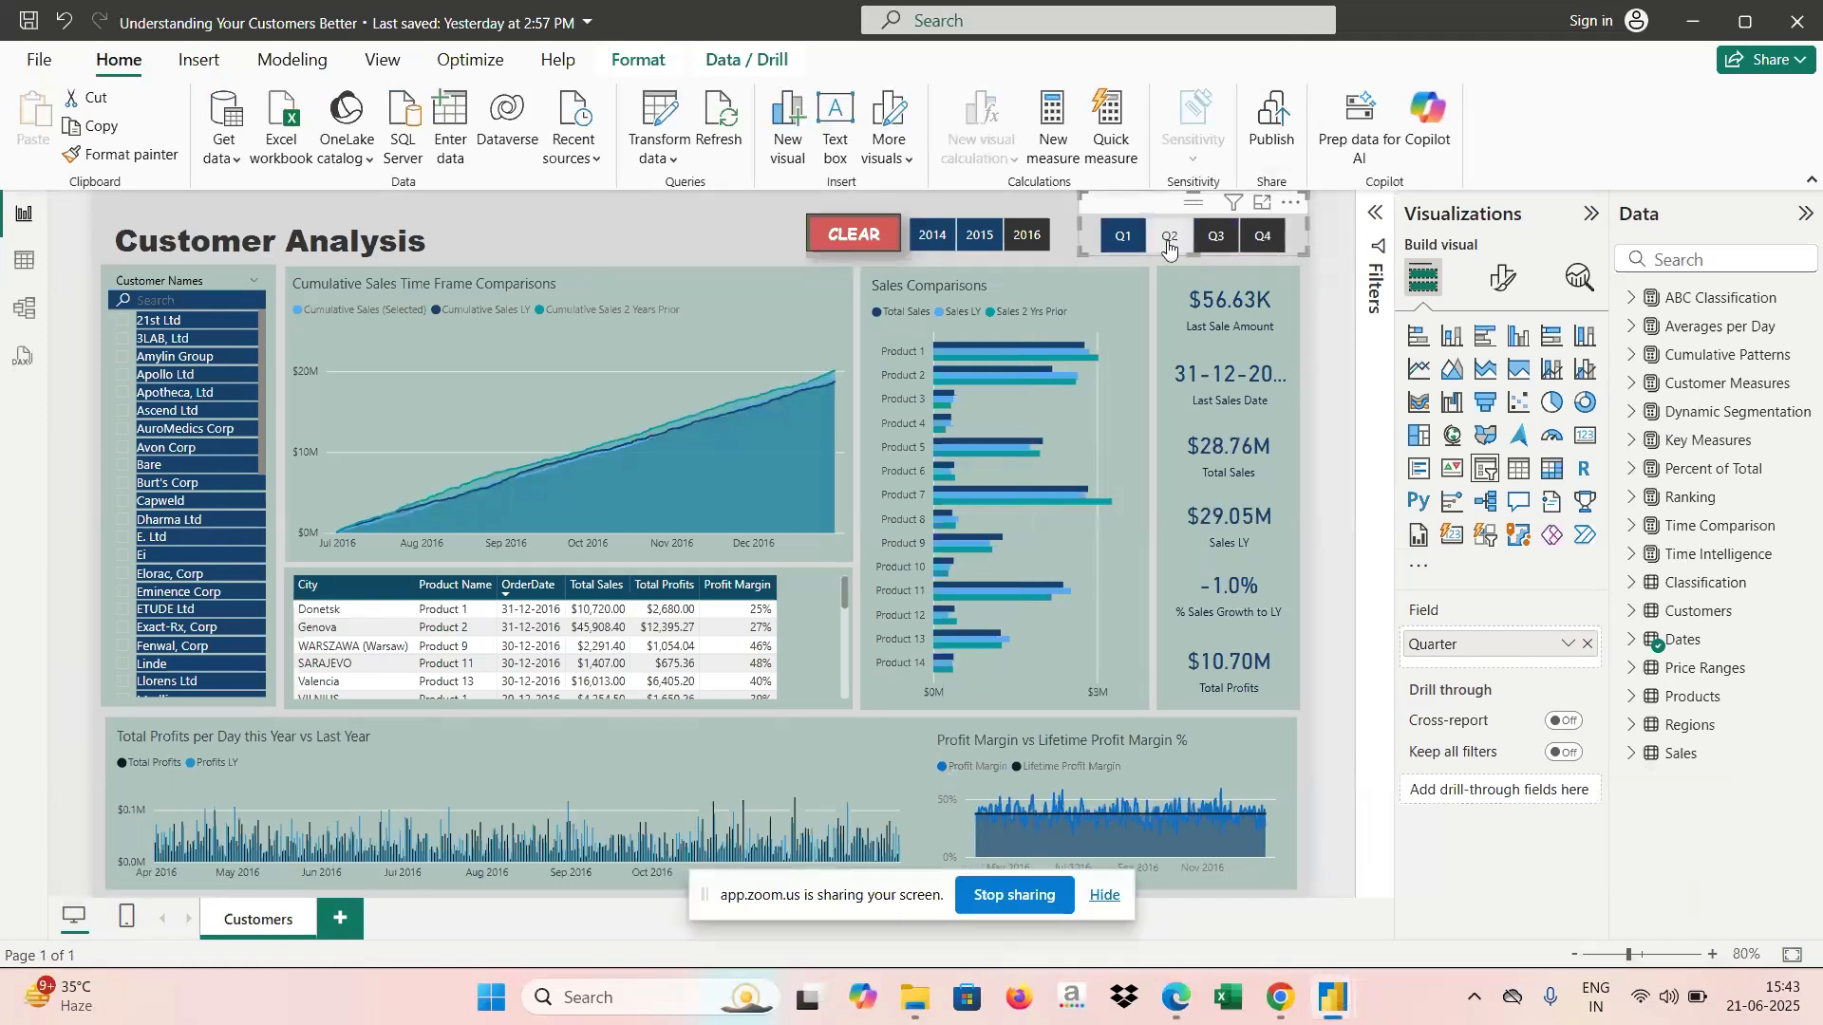
{"action": "left_click", "coordinate": [1218, 239]}
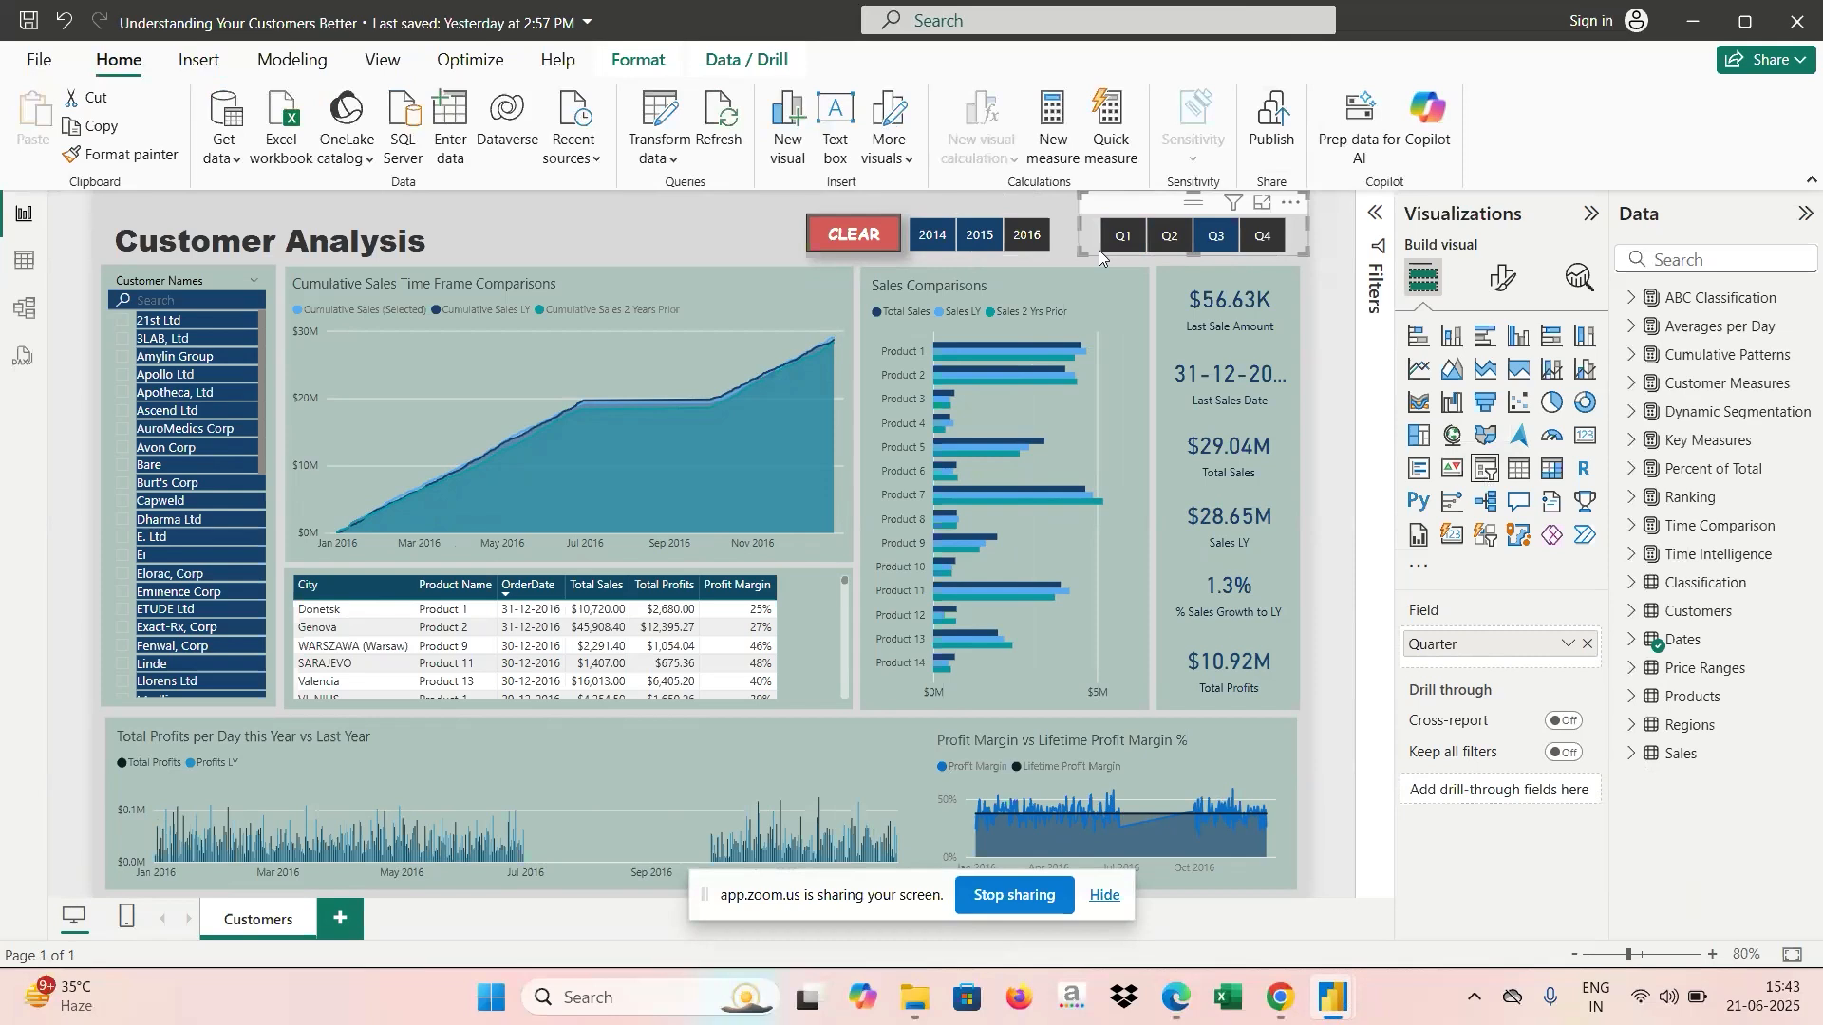
{"action": "left_click_drag", "start_coordinate": [1098, 249], "coordinate": [1471, 259]}
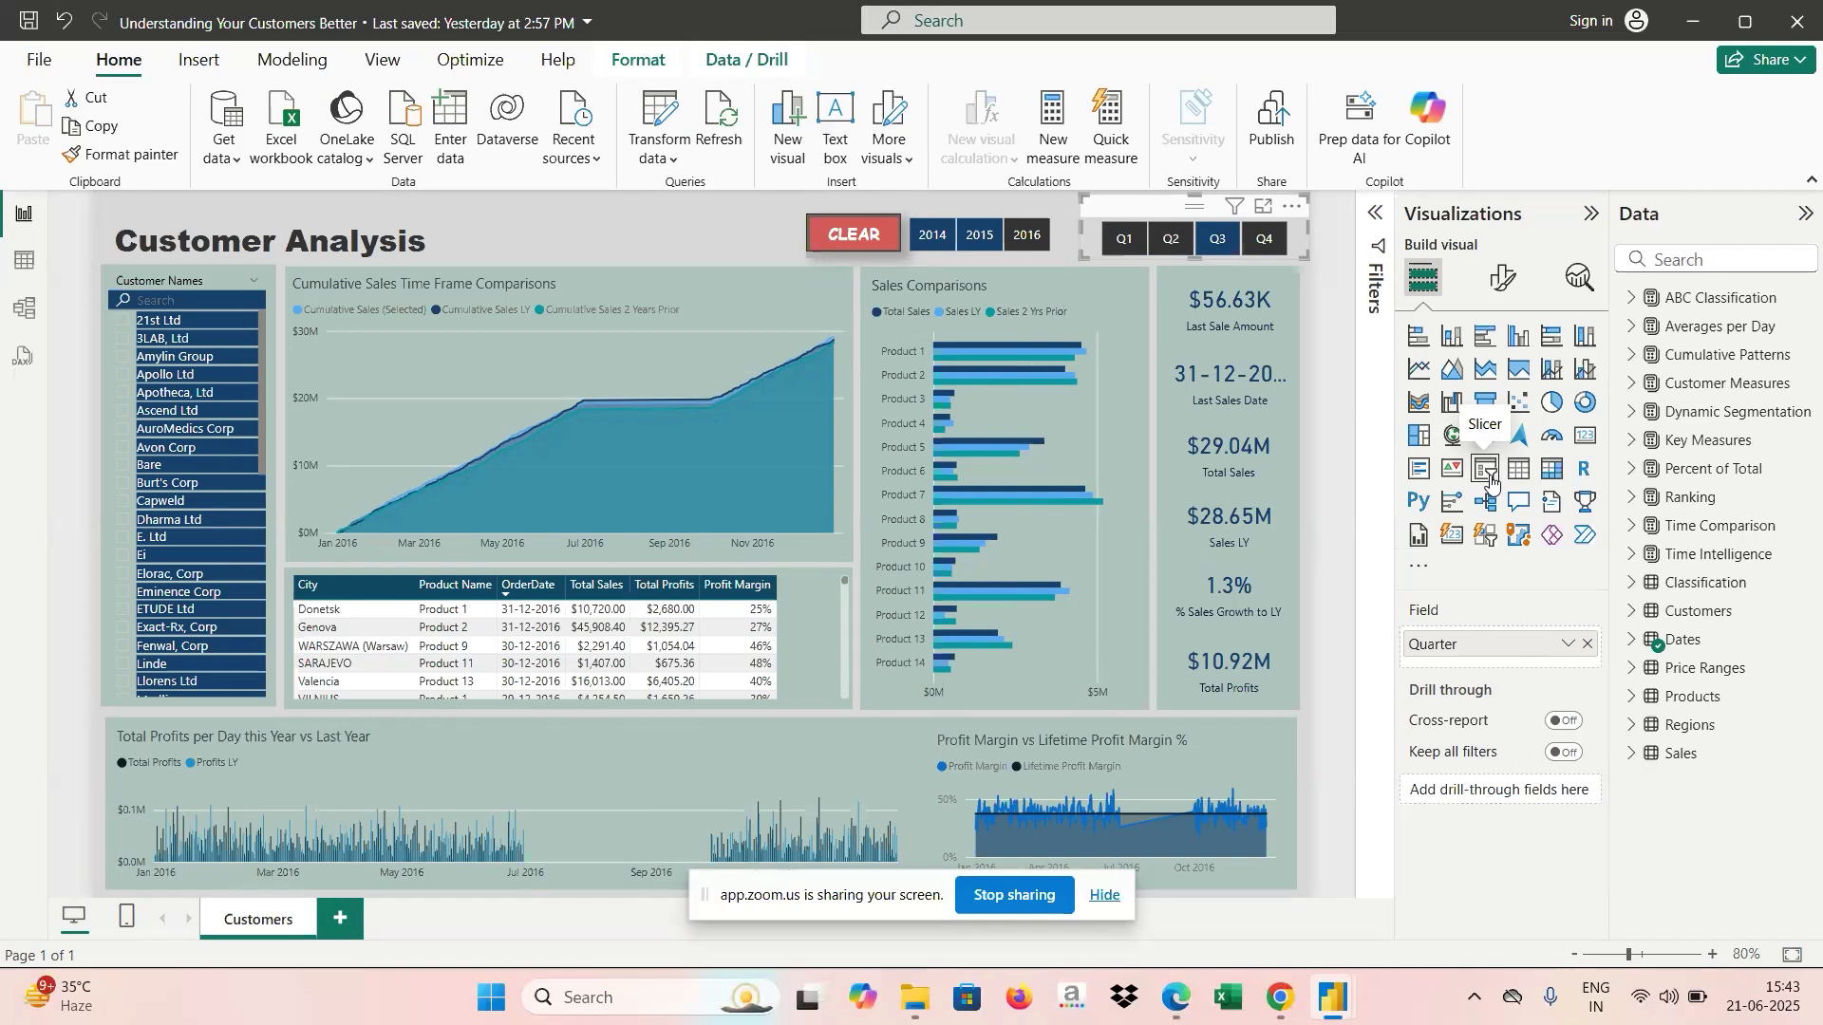
{"action": "mouse_move", "coordinate": [1179, 1004]}
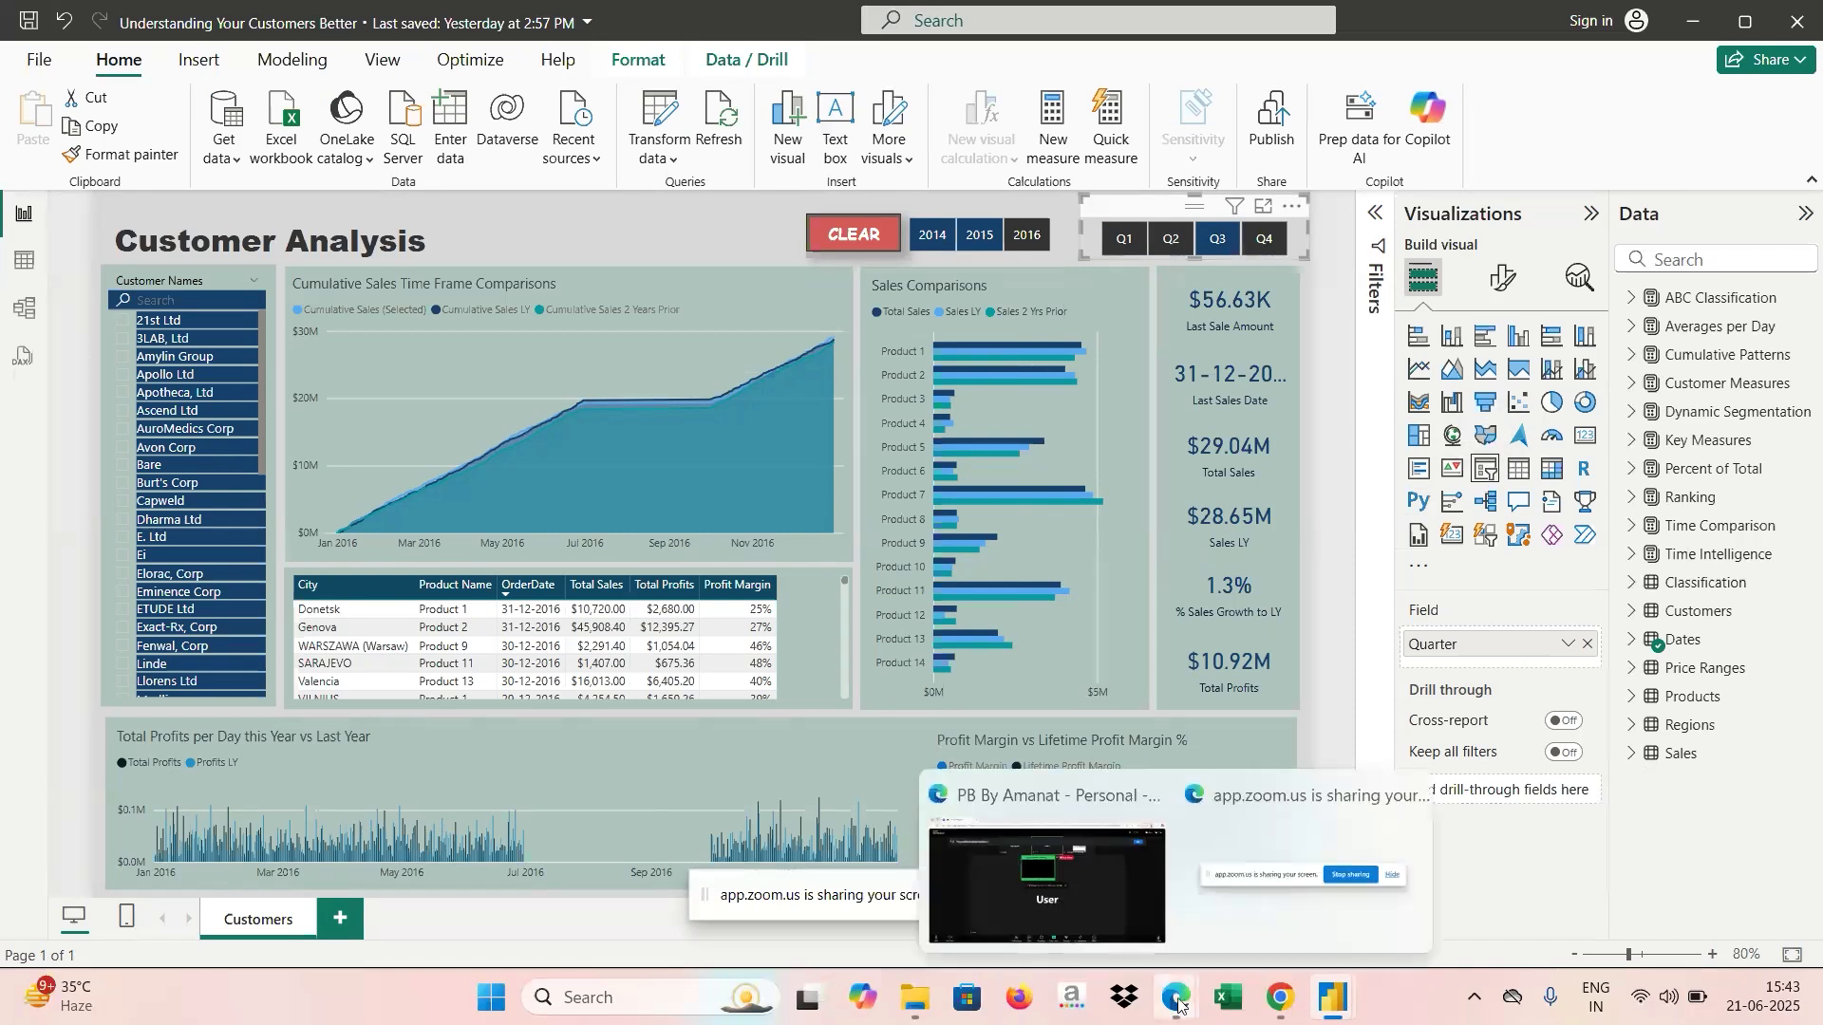
{"action": "left_click", "coordinate": [1081, 867]}
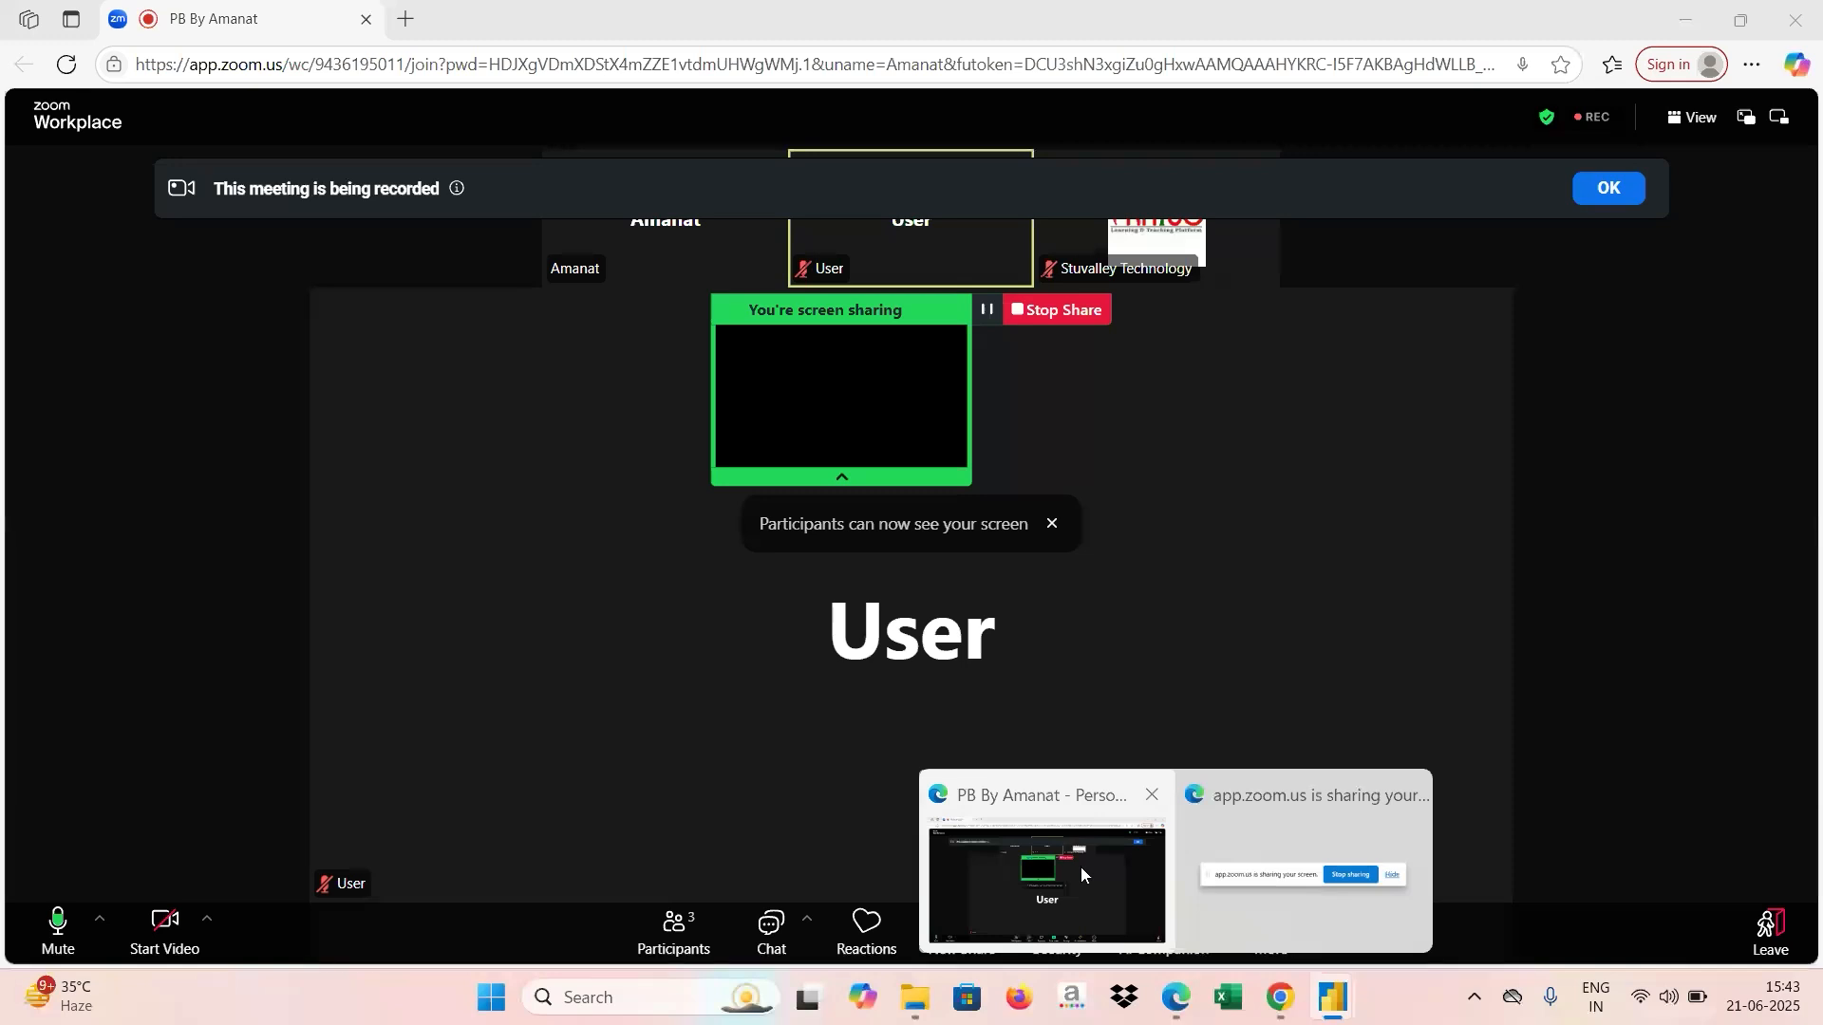
{"action": "left_click", "coordinate": [1330, 999]}
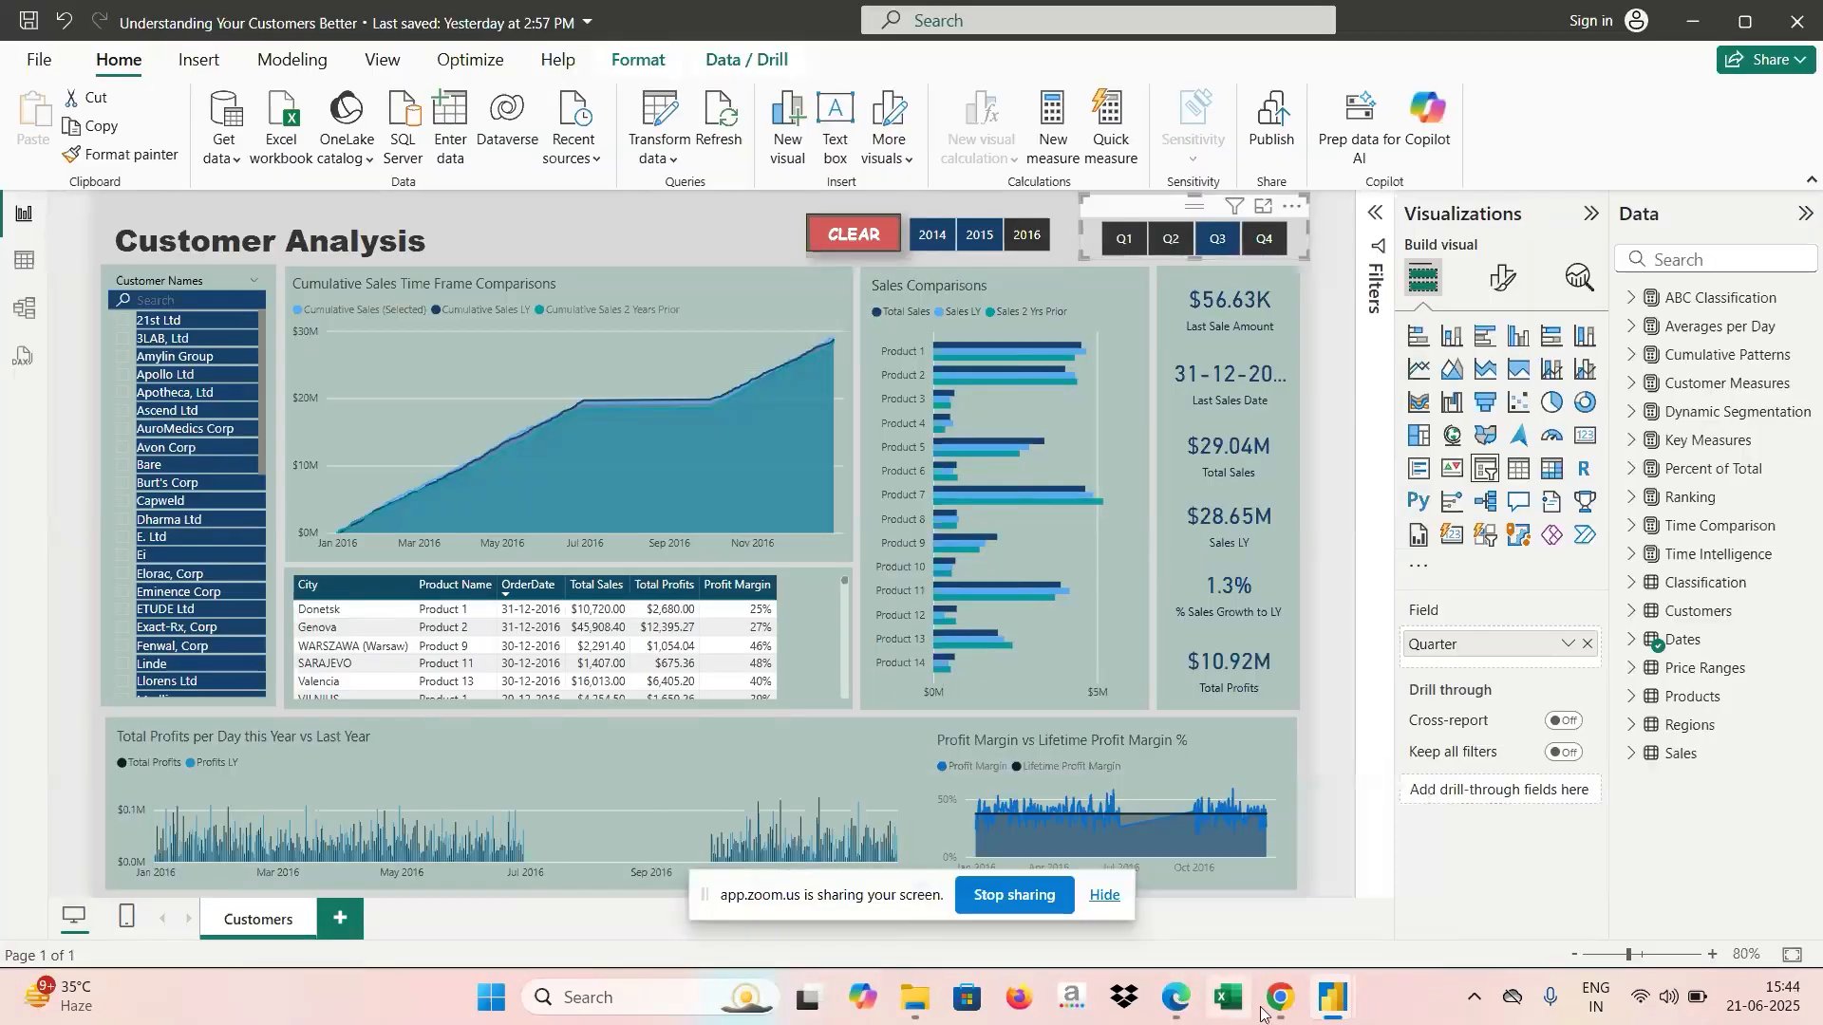
Return to Page 1 of the Sales-Powerbi report, move the filter card up above the Quantity x Price card, and reduce its height.
{"action": "mouse_move", "coordinate": [1330, 999]}
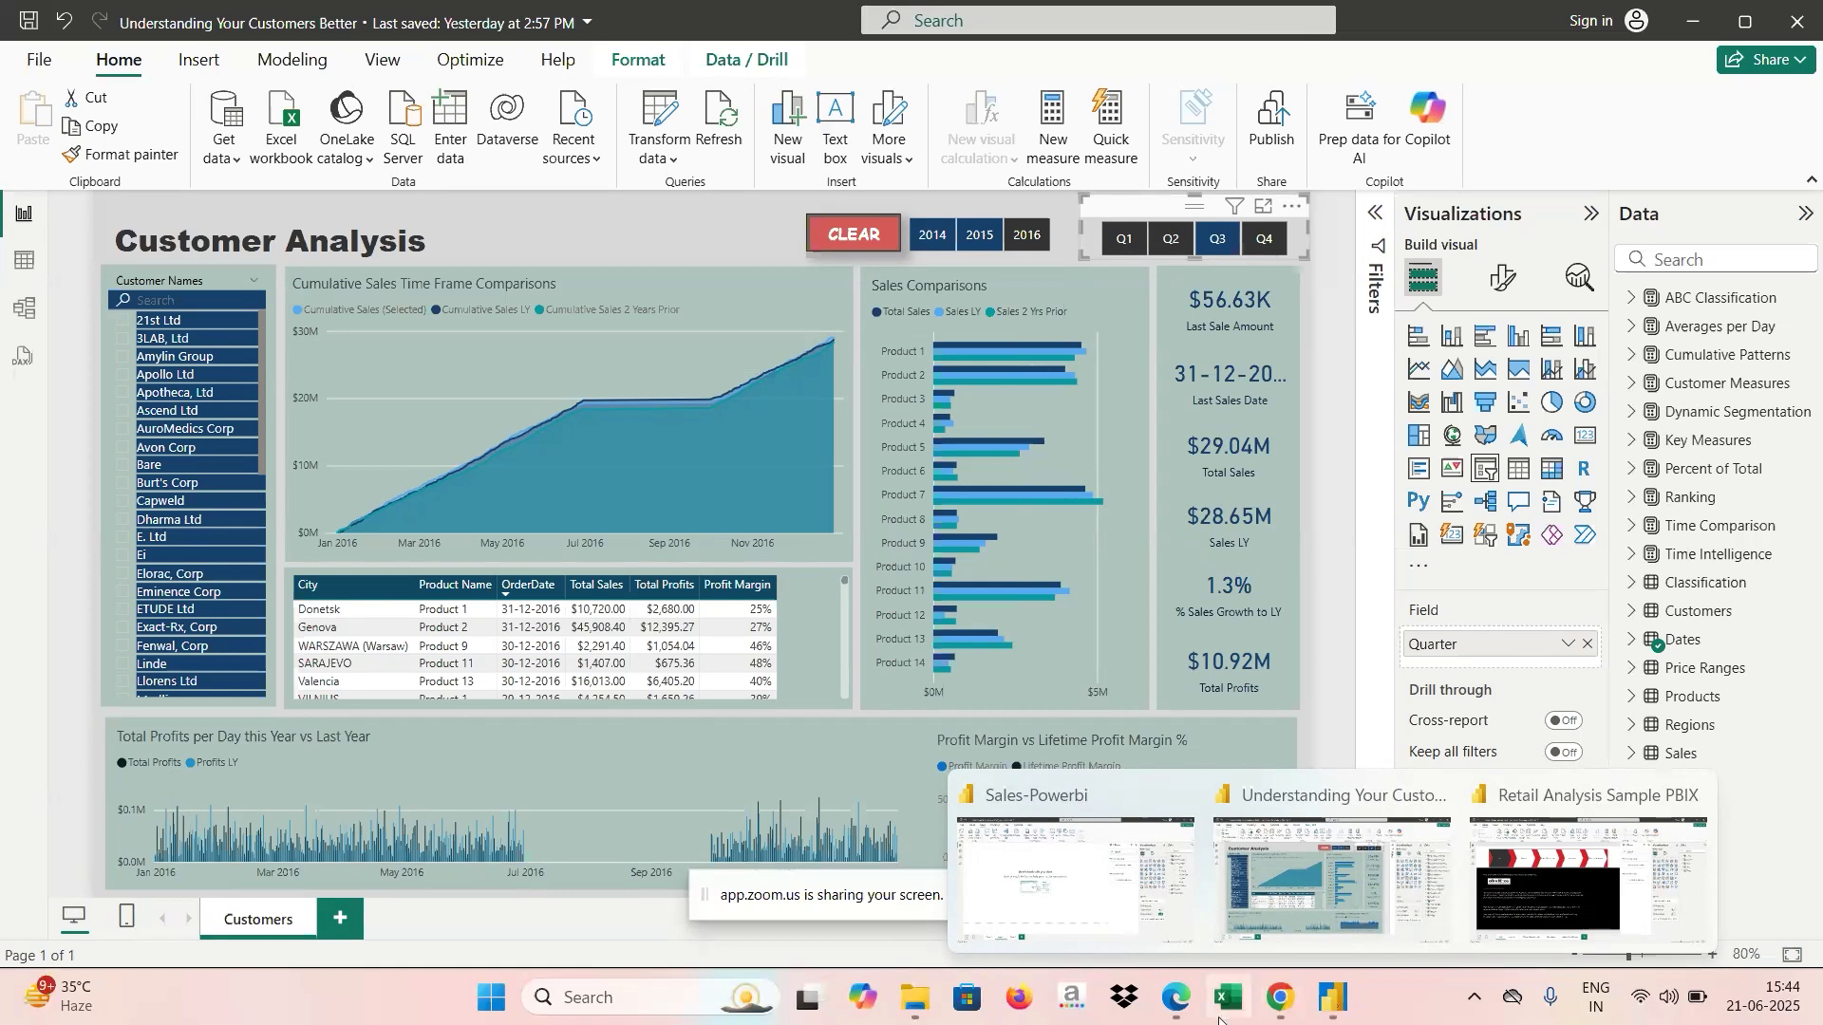
{"action": "left_click", "coordinate": [1082, 892]}
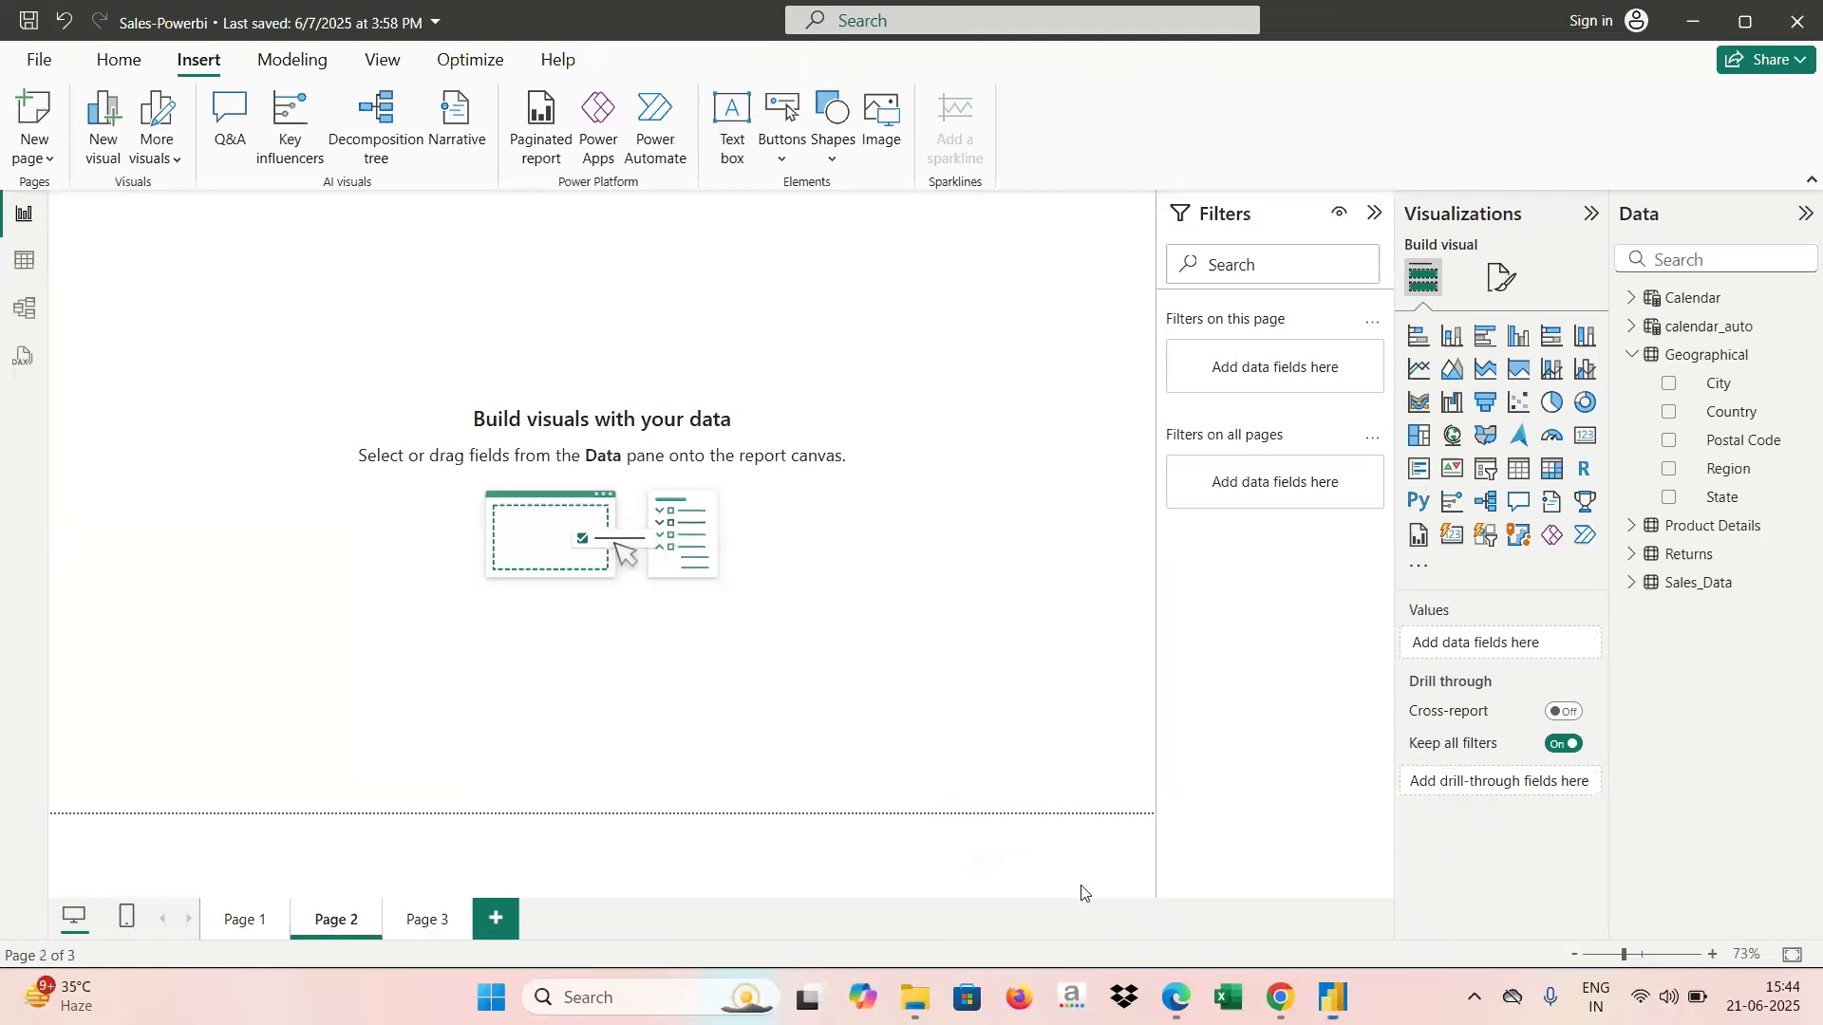
{"action": "left_click", "coordinate": [248, 918]}
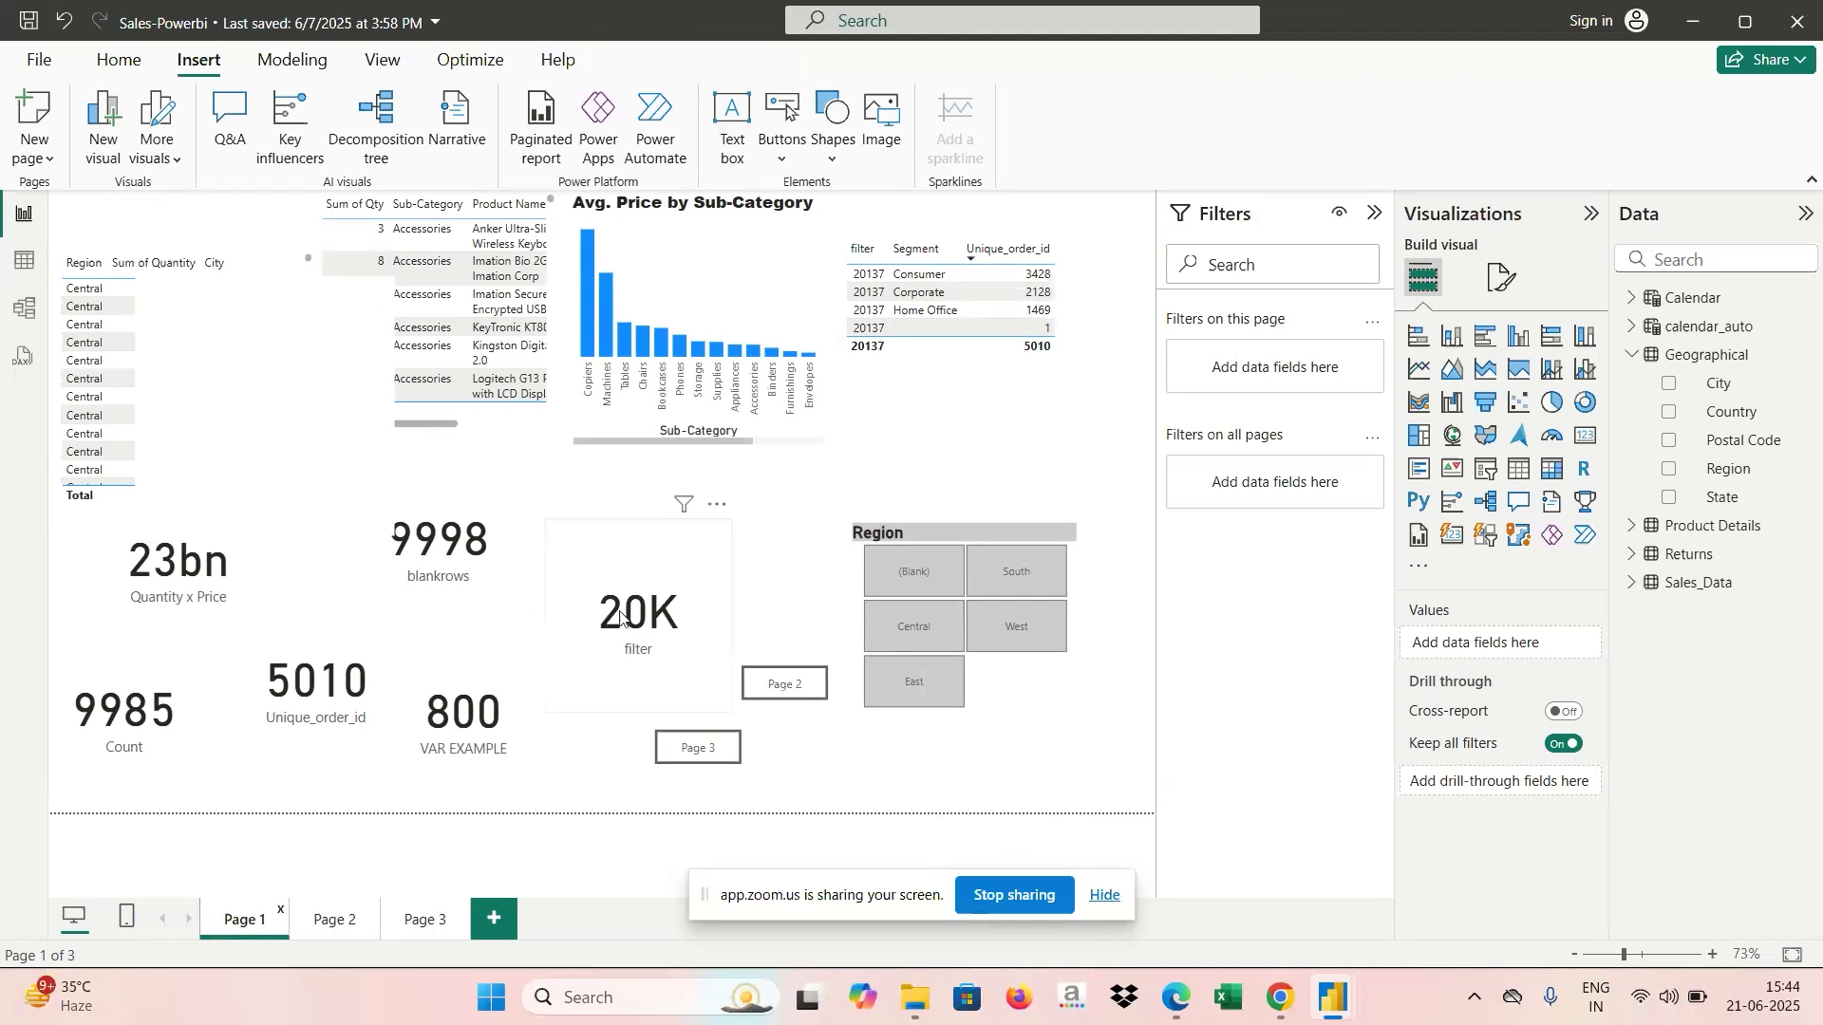
{"action": "left_click_drag", "start_coordinate": [621, 615], "coordinate": [269, 437]}
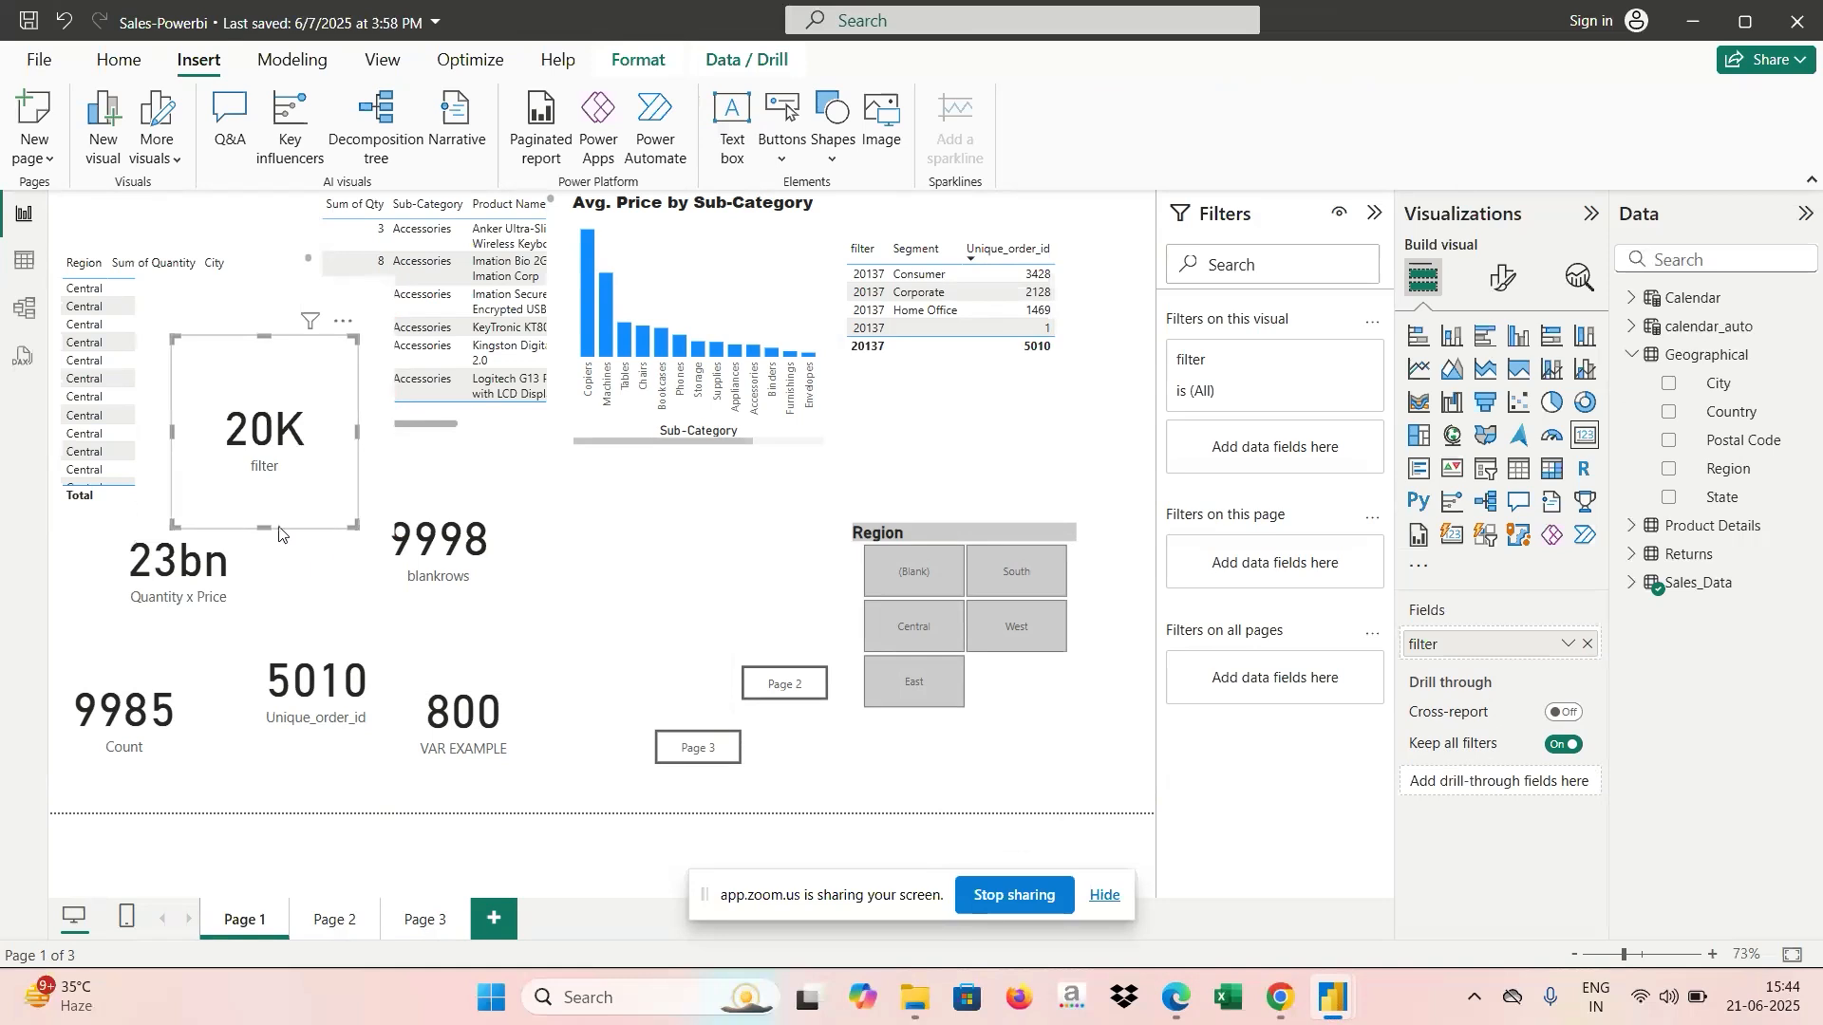
{"action": "left_click_drag", "start_coordinate": [266, 526], "coordinate": [272, 489]}
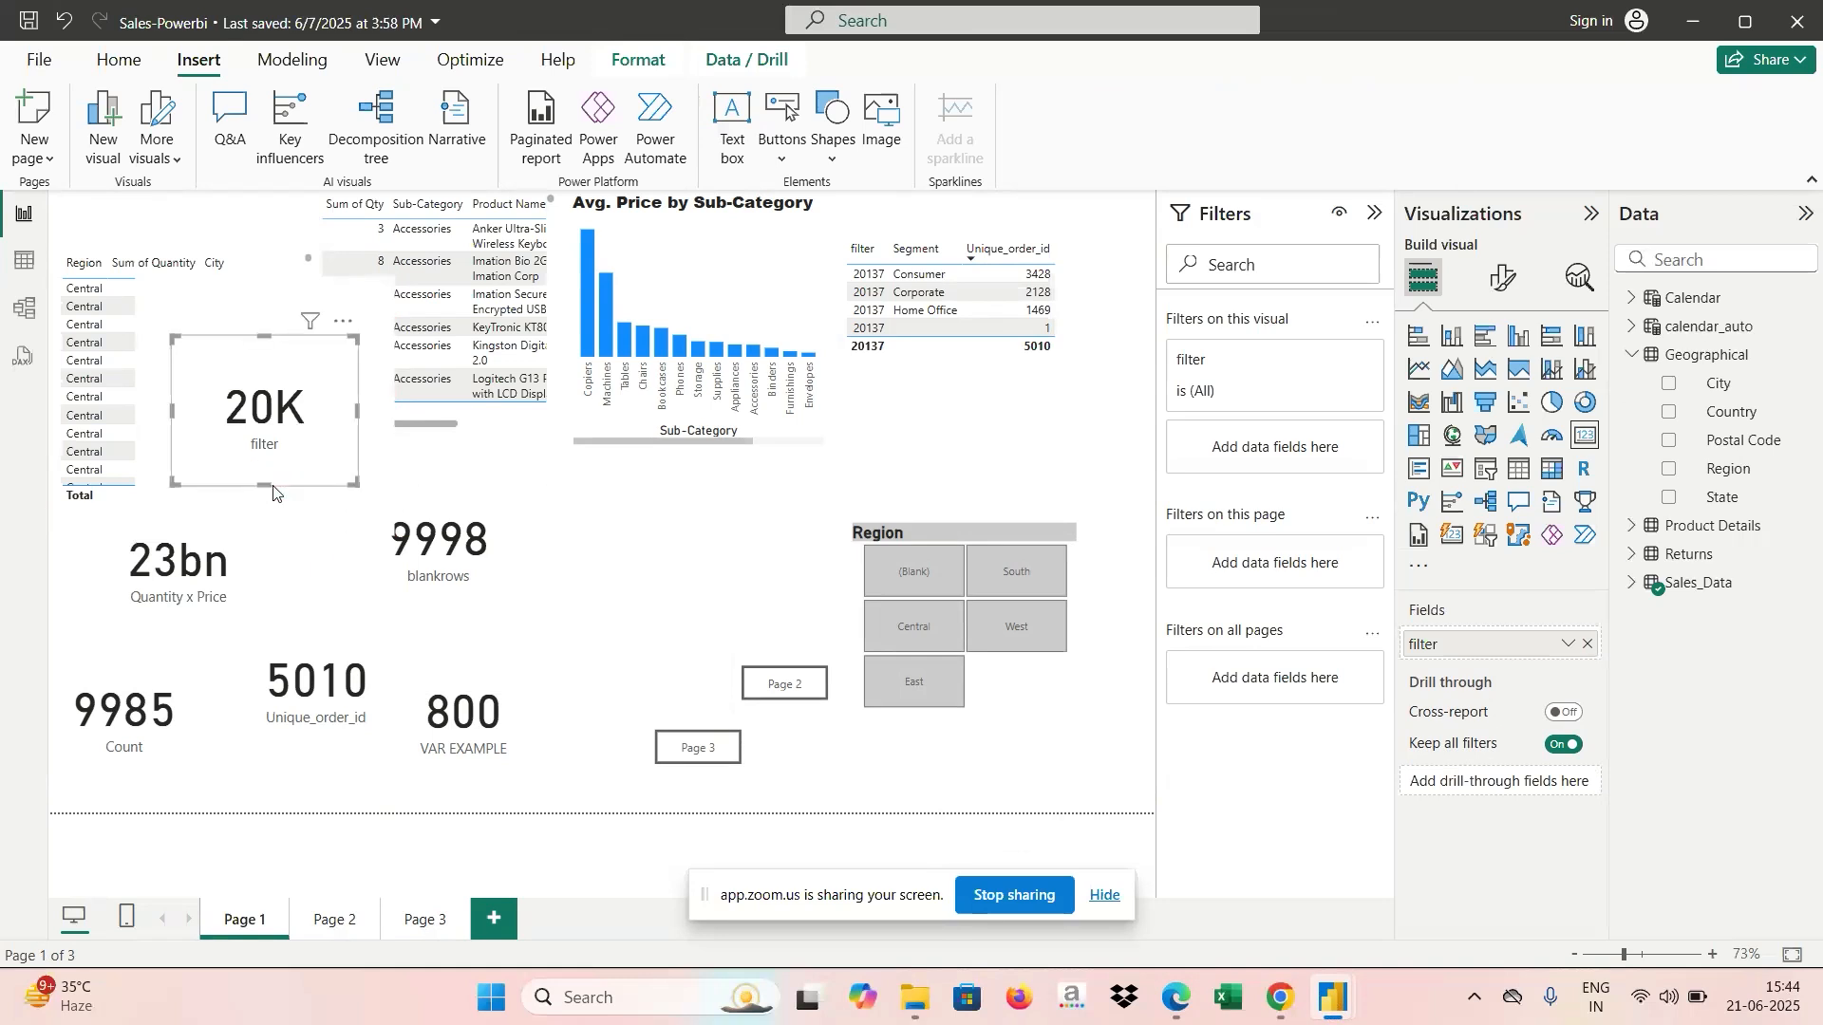
Narrow the blankrows card and move the Page 2 and Page 3 buttons side by side below the Region slicer.
{"action": "left_click", "coordinate": [446, 547]}
{"action": "left_click_drag", "start_coordinate": [567, 545], "coordinate": [436, 564]}
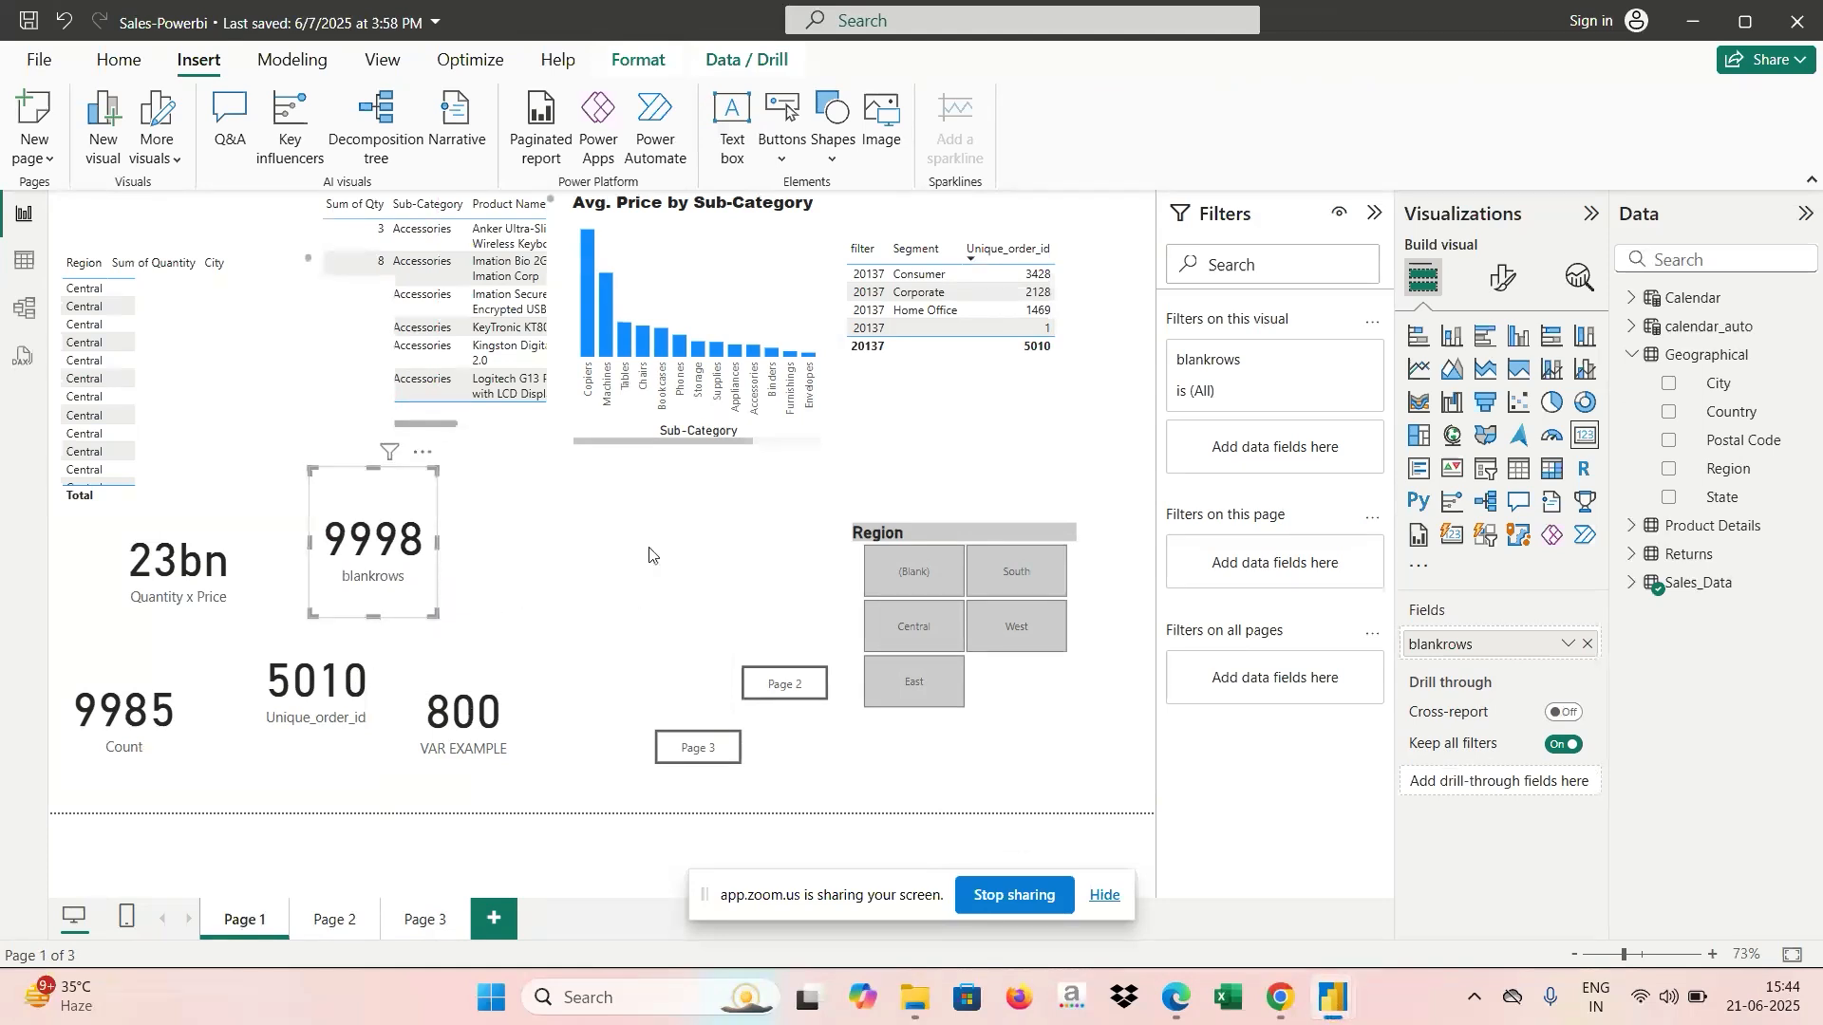
{"action": "left_click_drag", "start_coordinate": [794, 685], "coordinate": [1076, 750]}
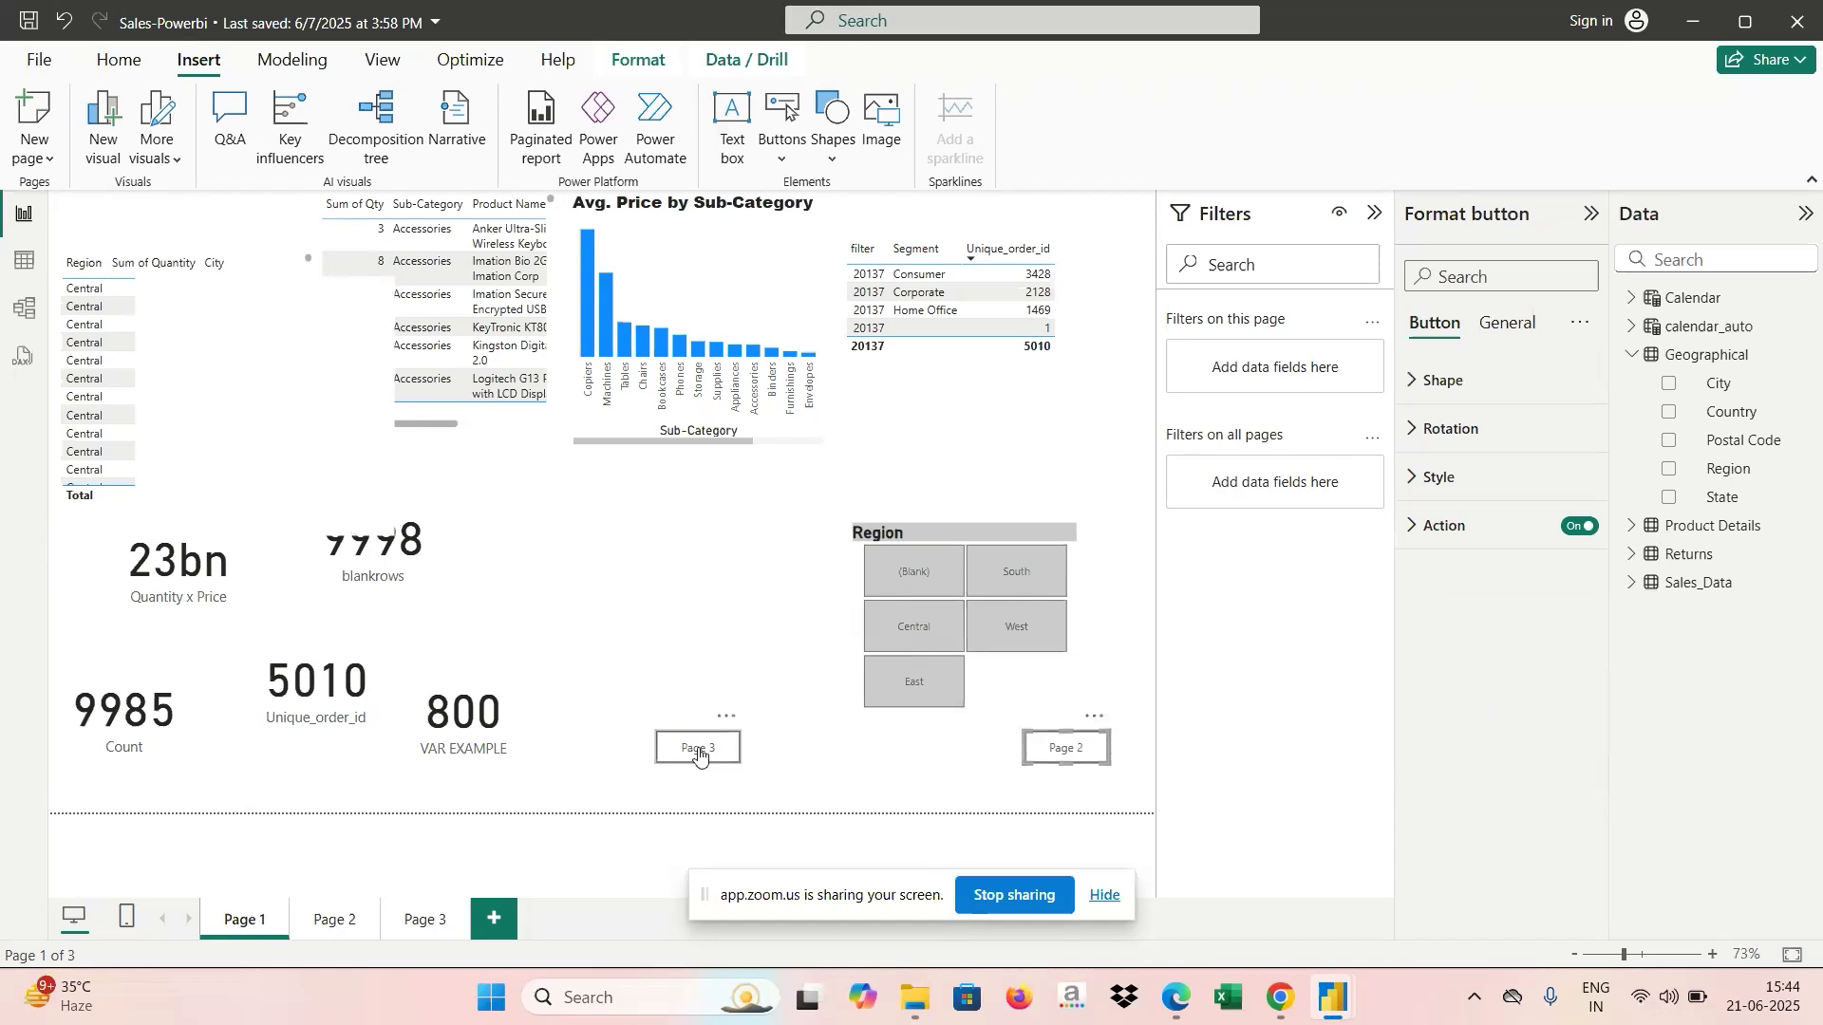
{"action": "left_click_drag", "start_coordinate": [700, 749], "coordinate": [965, 764]}
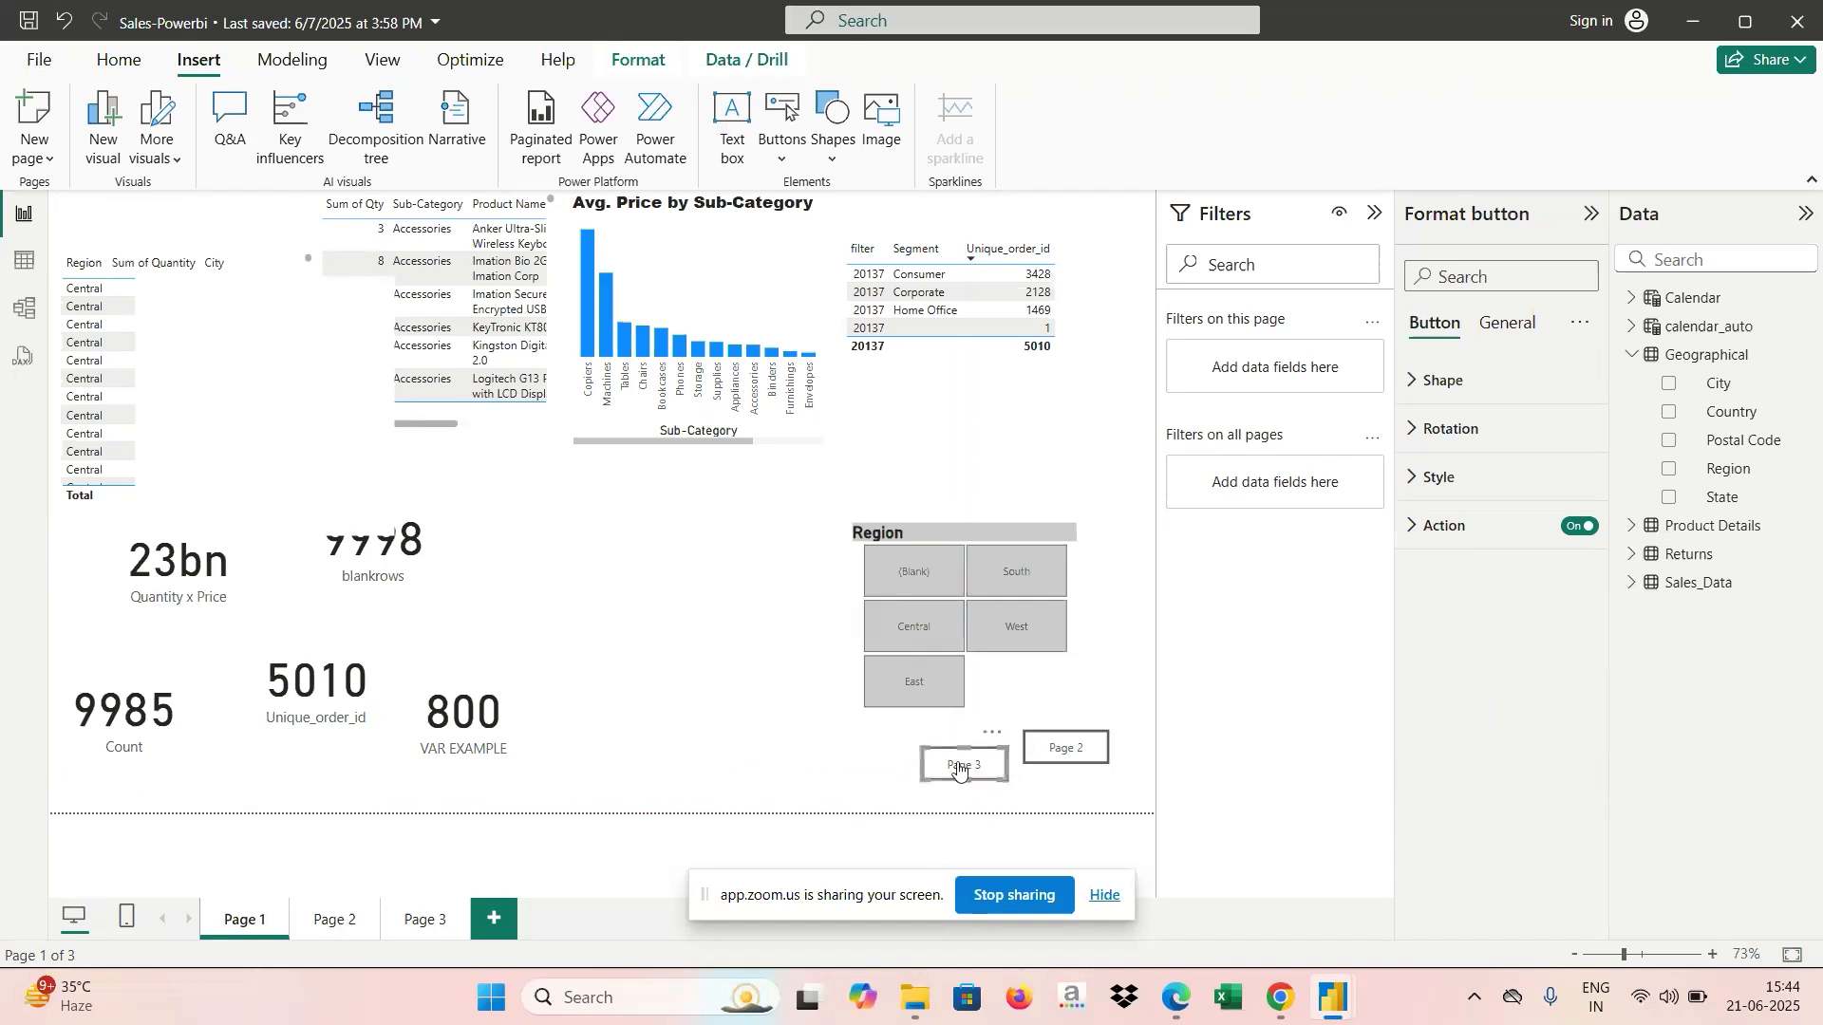
Add a slicer below the Avg. Price by Sub-Category chart using the Segment field from Product Details.
{"action": "left_click", "coordinate": [634, 570]}
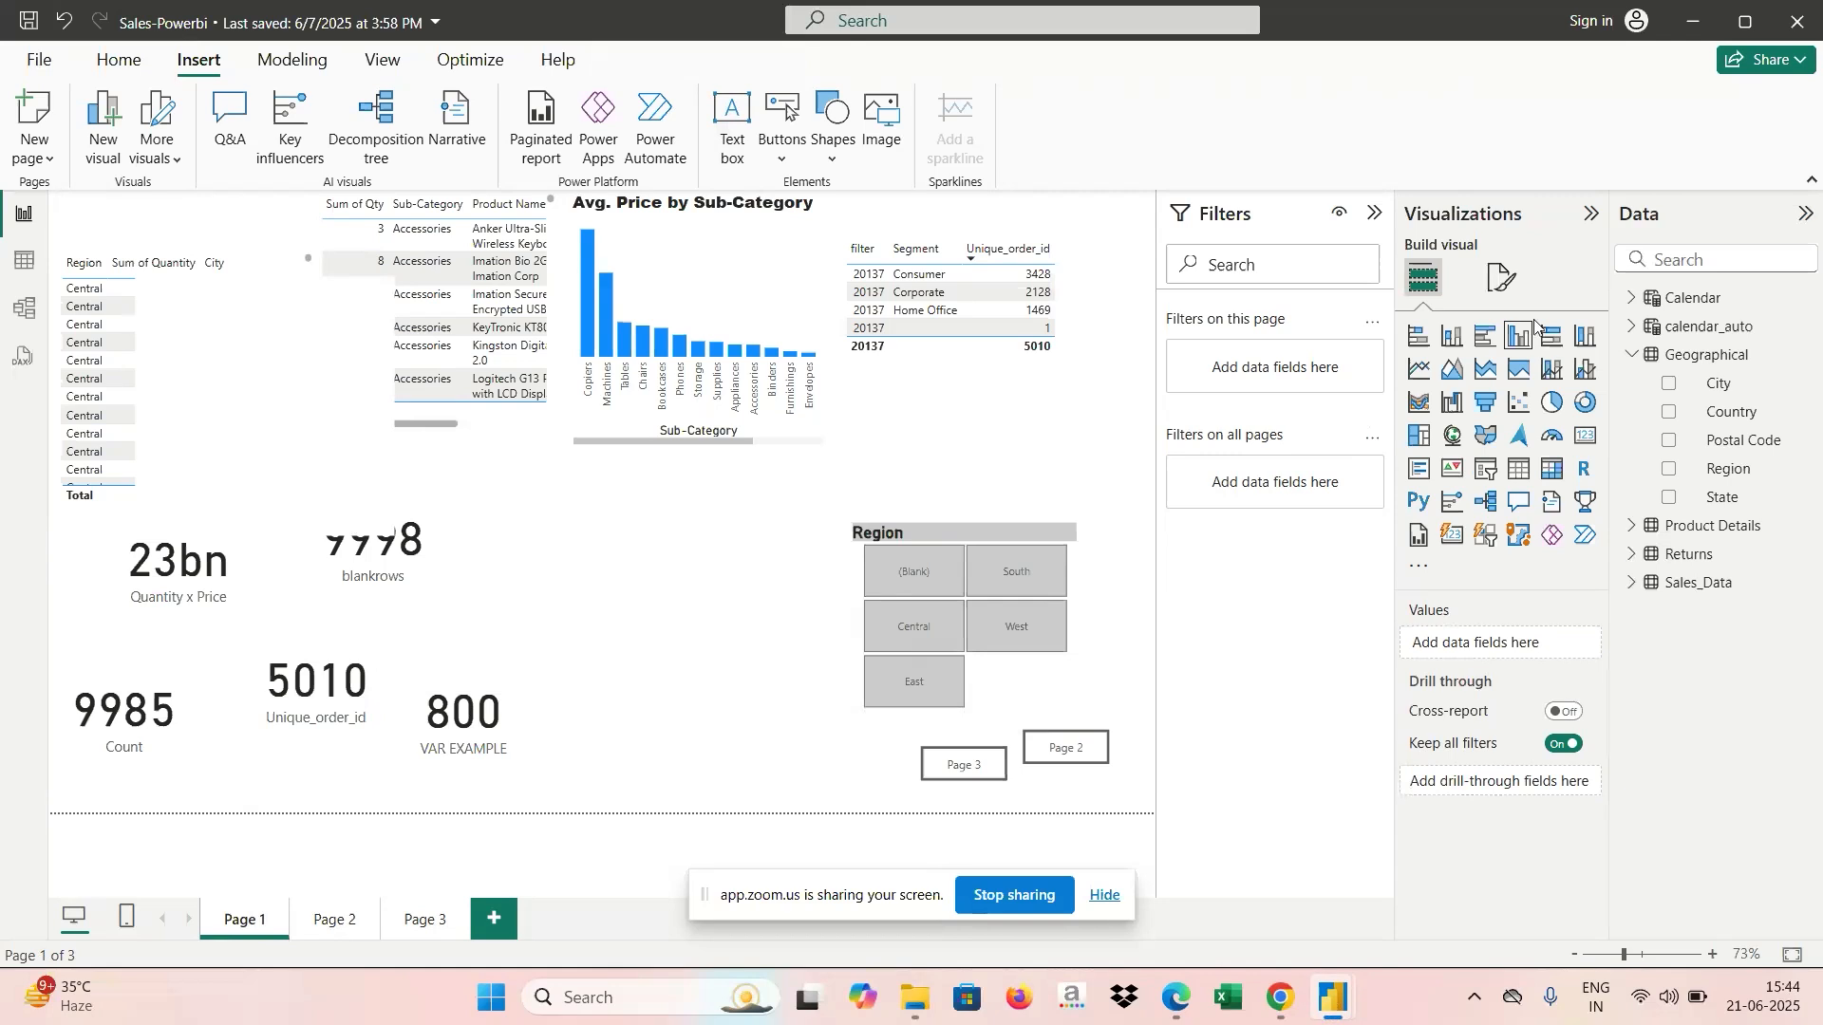
{"action": "left_click", "coordinate": [1490, 470]}
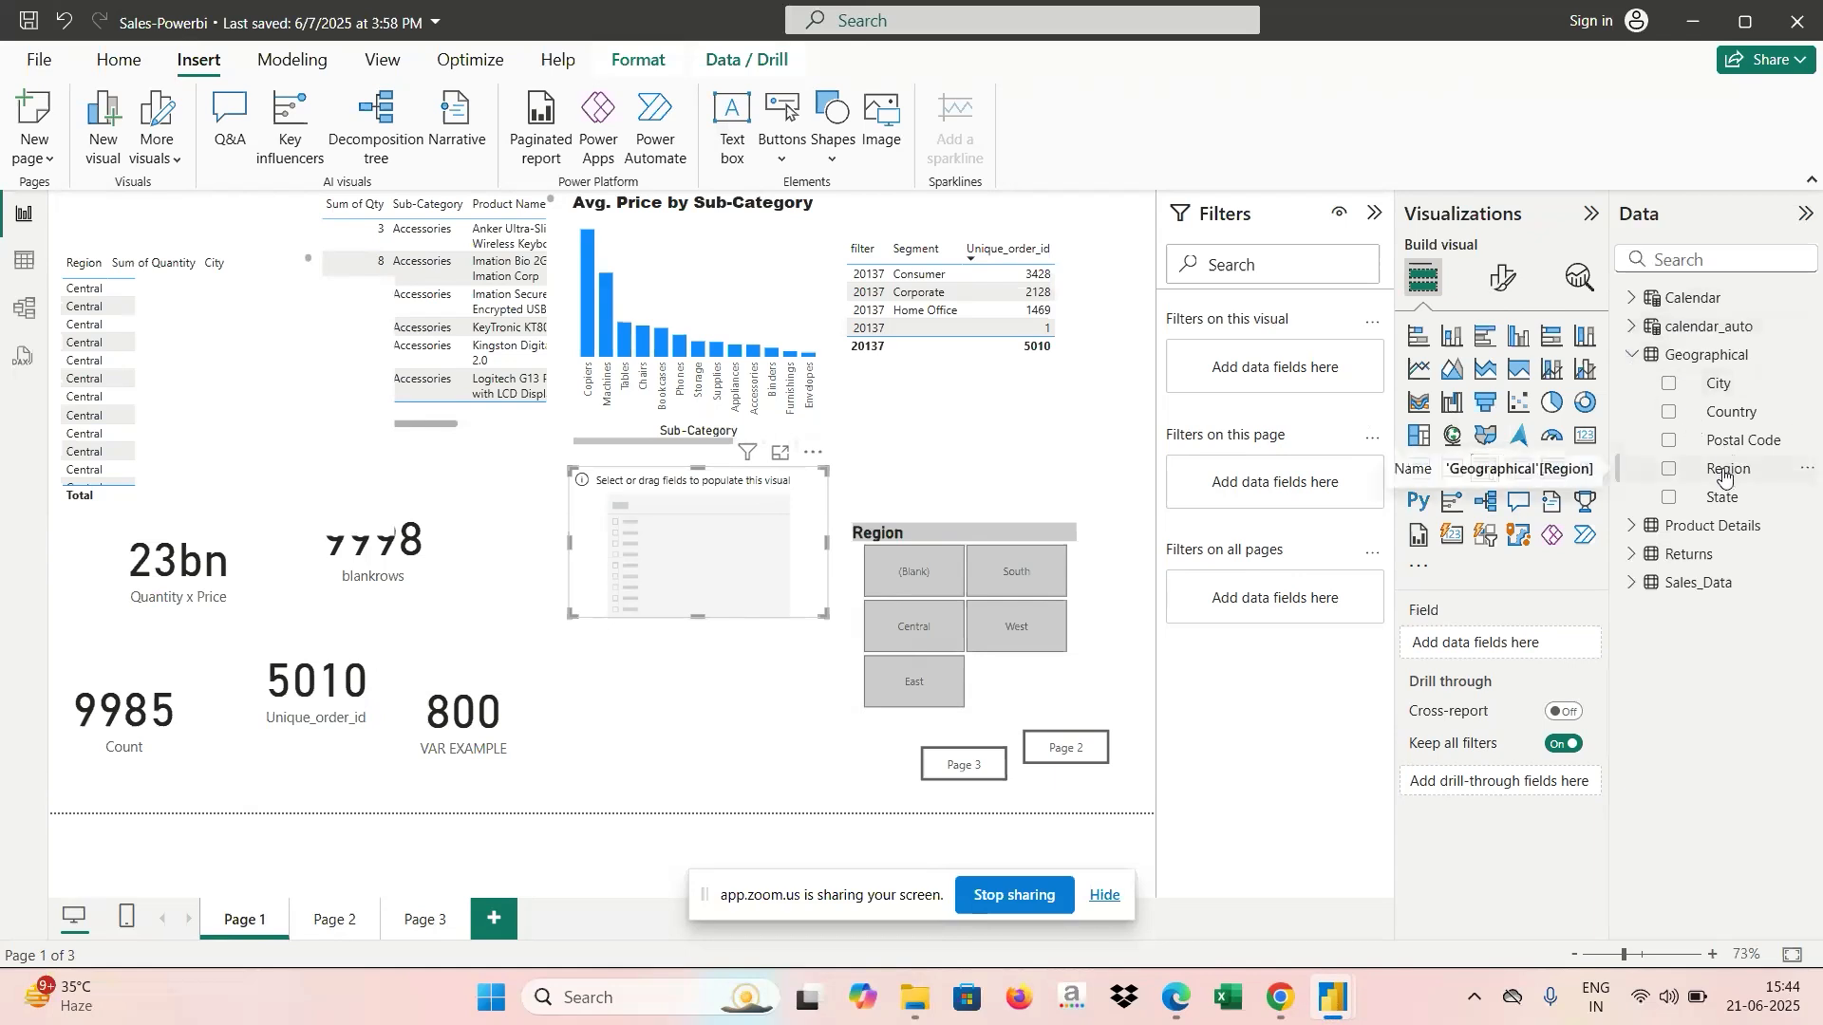
{"action": "left_click", "coordinate": [1633, 355]}
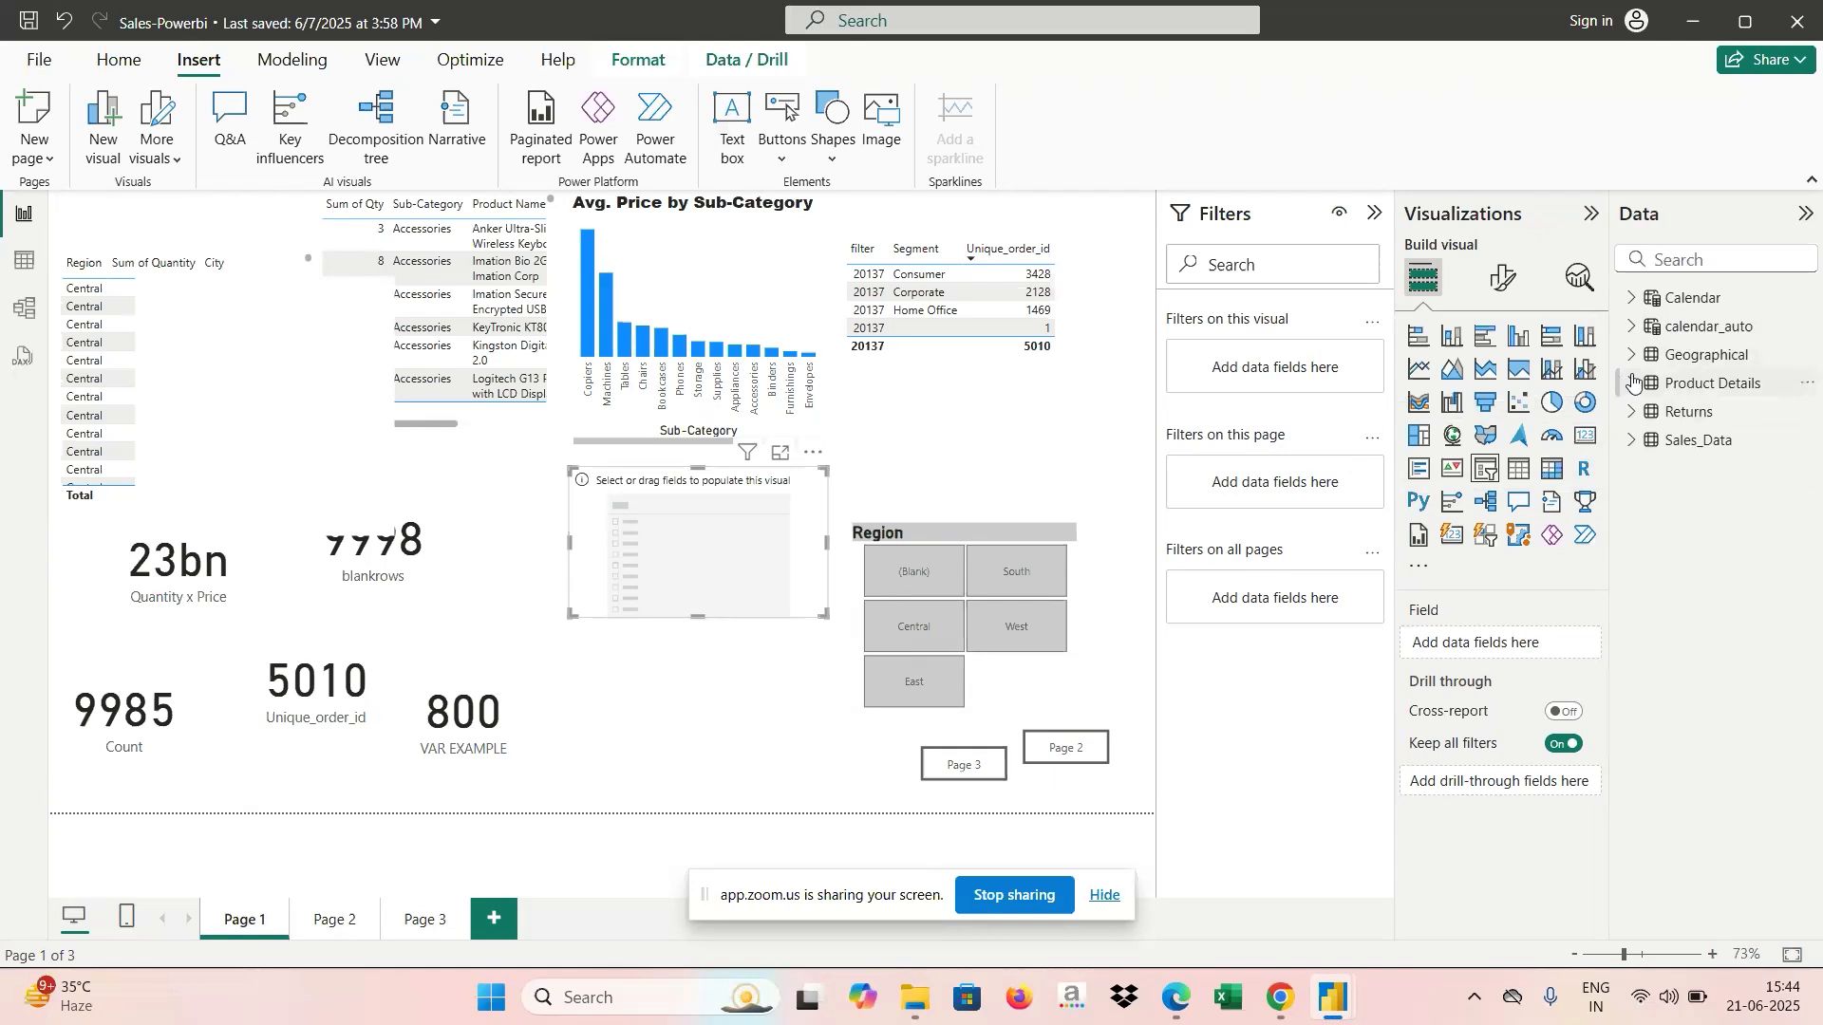
{"action": "left_click", "coordinate": [1633, 384]}
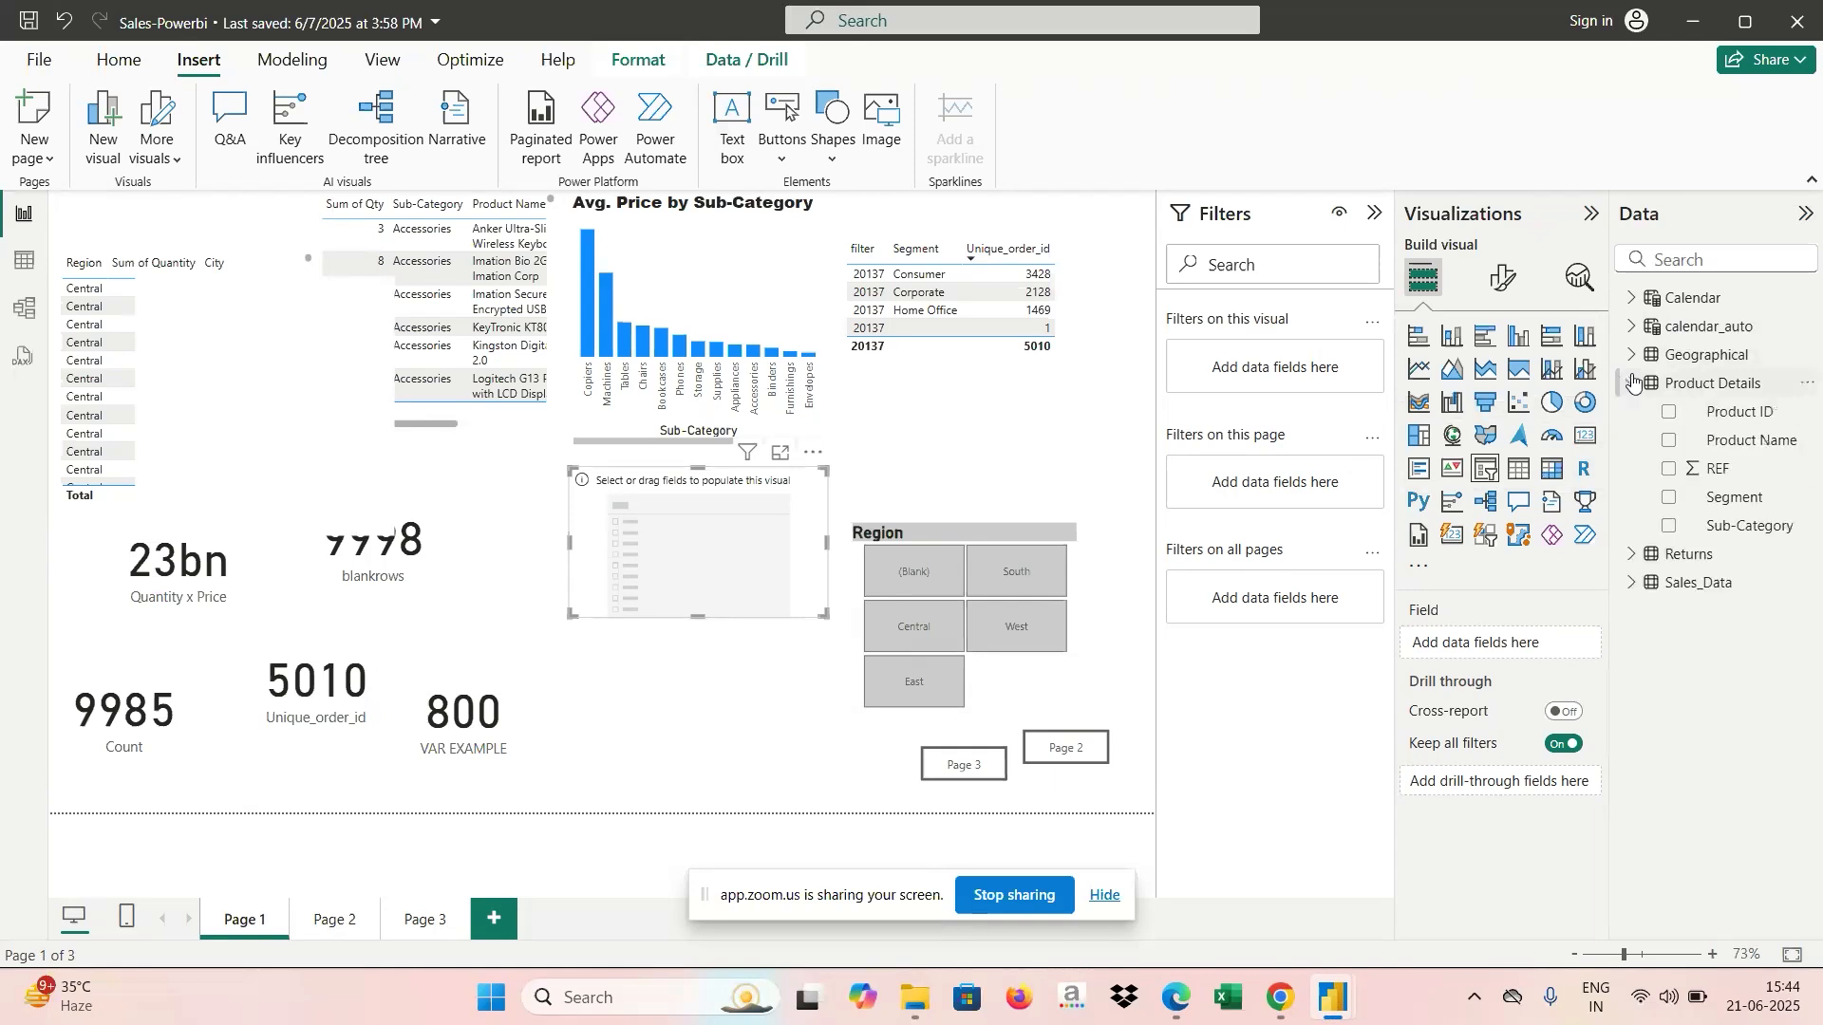
{"action": "left_click", "coordinate": [1719, 508]}
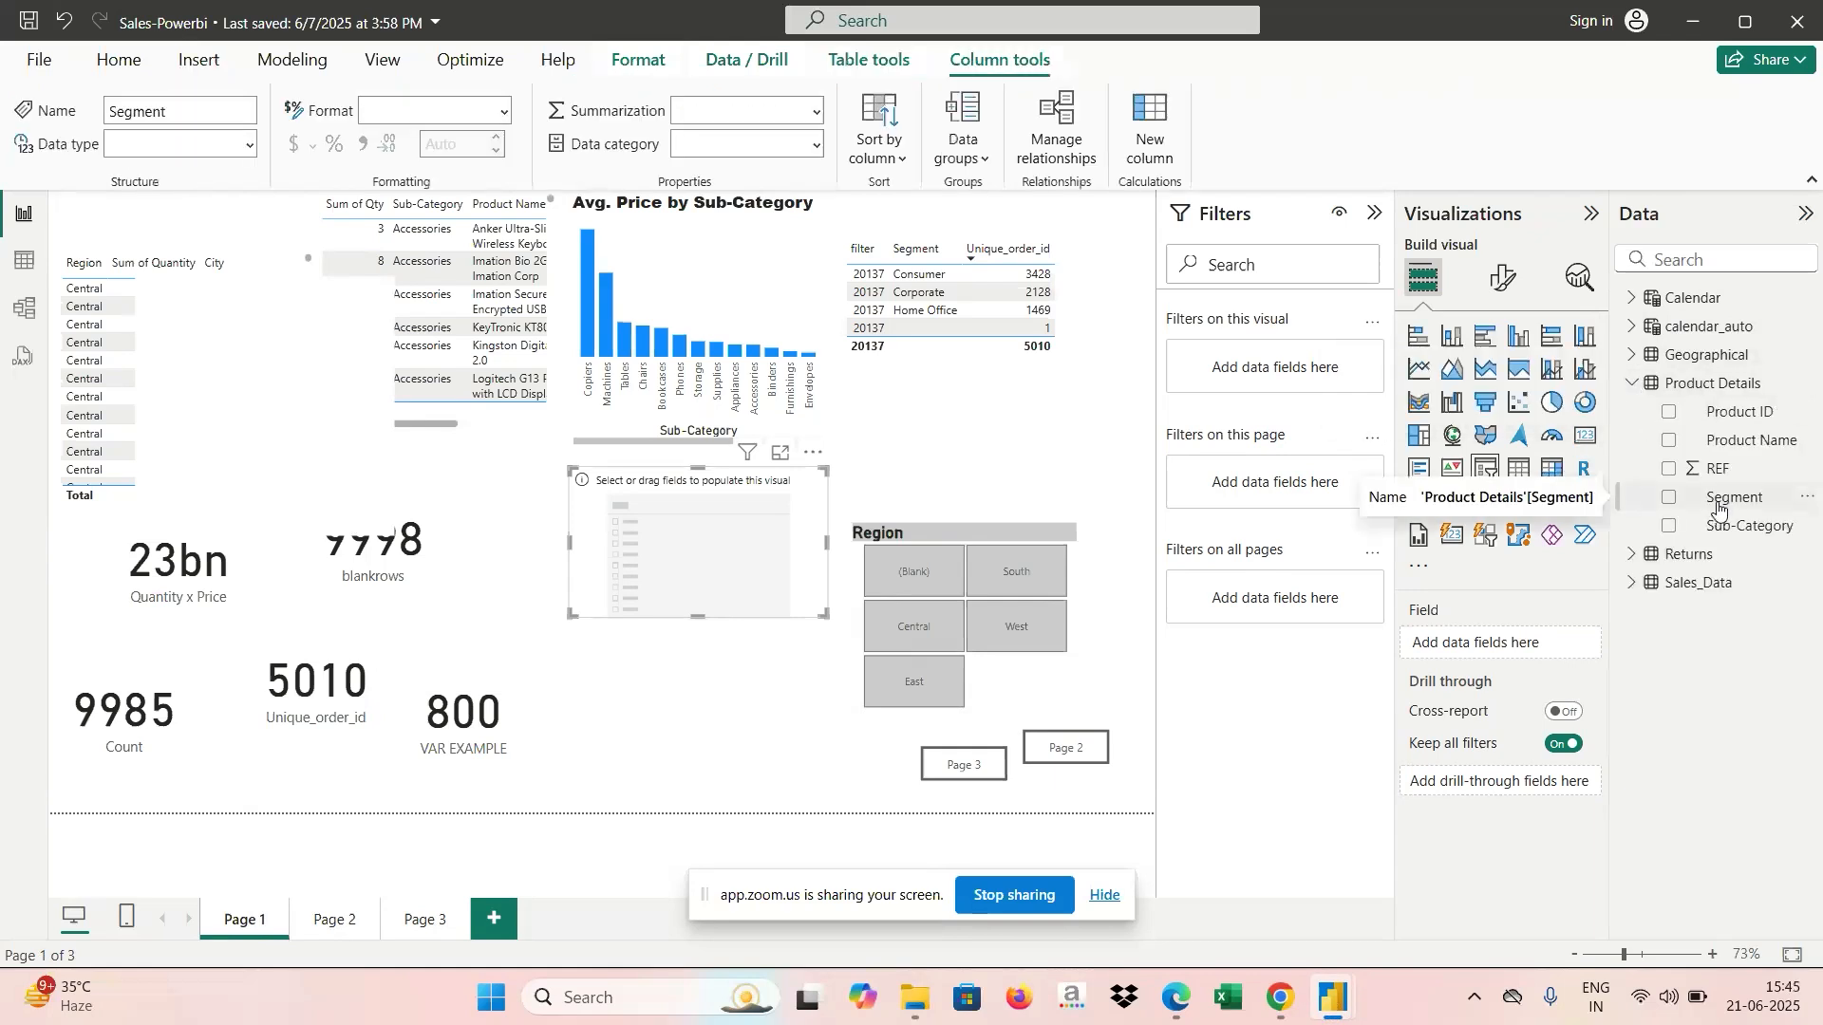
{"action": "left_click_drag", "start_coordinate": [1719, 508], "coordinate": [1483, 649]}
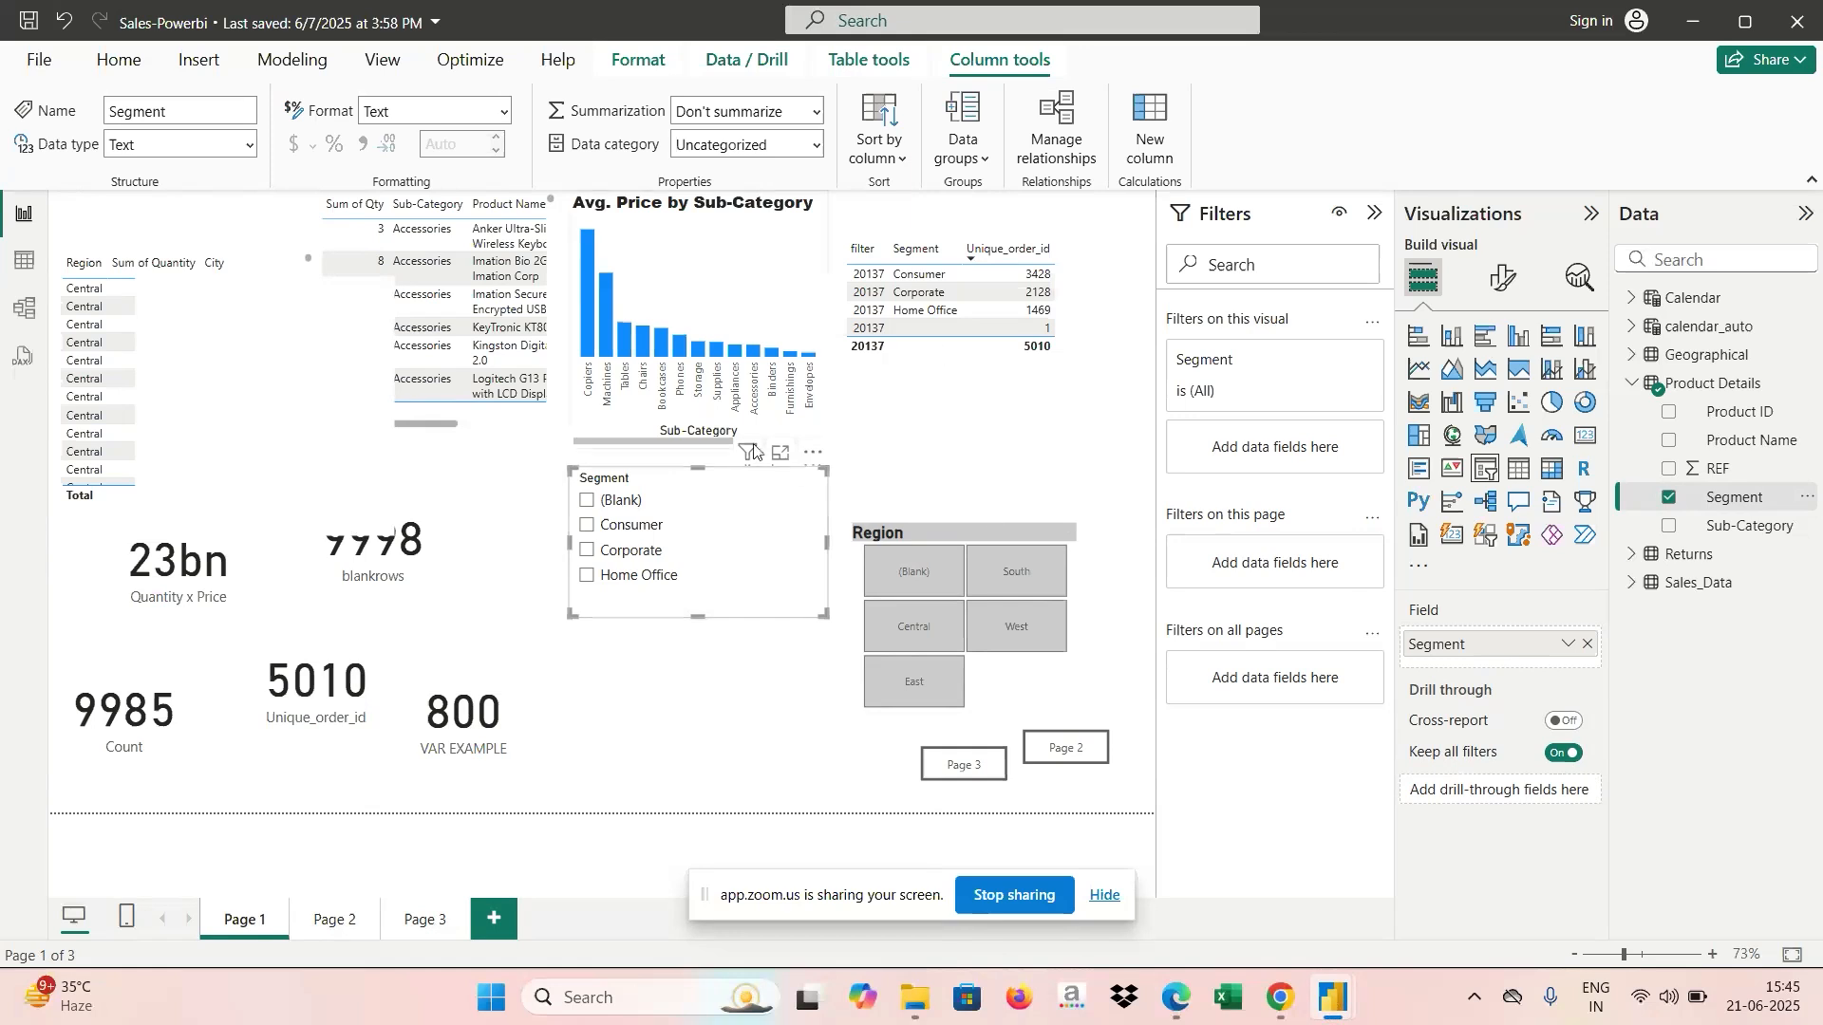
Test the Segment slicer by selecting Corporate, Home Office and finally Consumer.
{"action": "left_click", "coordinate": [588, 551]}
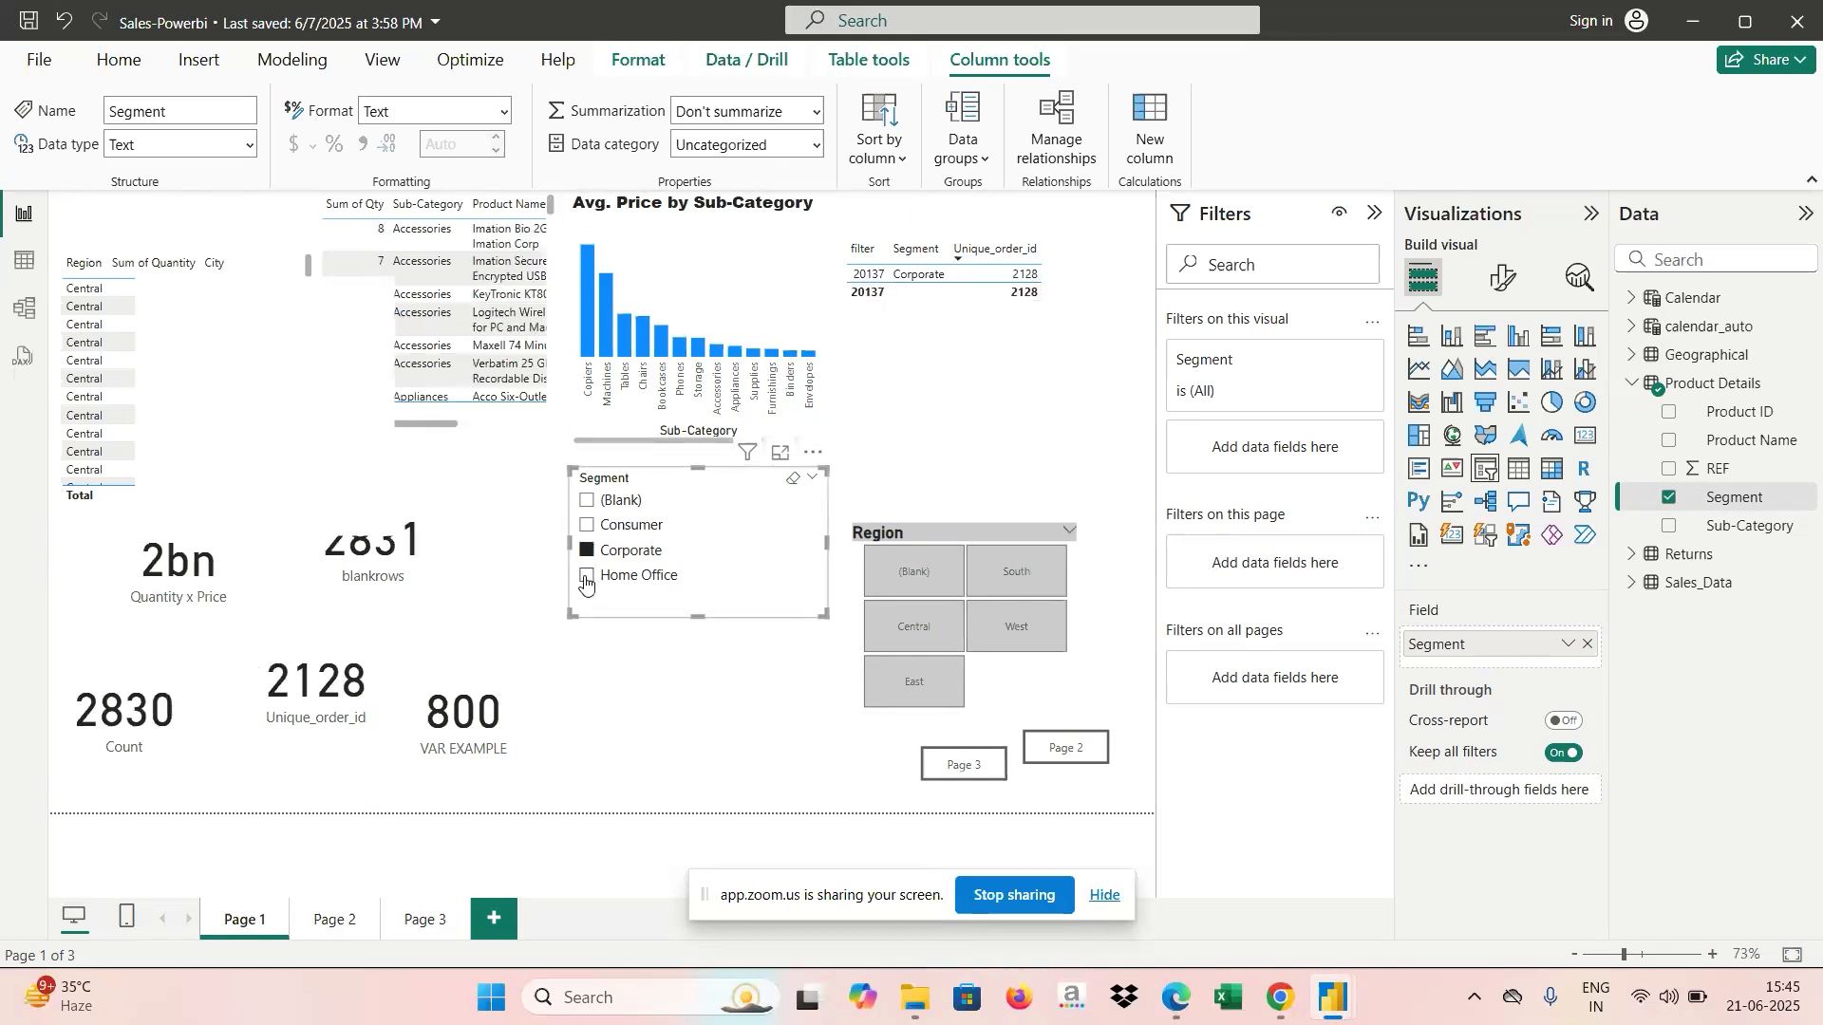
{"action": "left_click", "coordinate": [586, 578]}
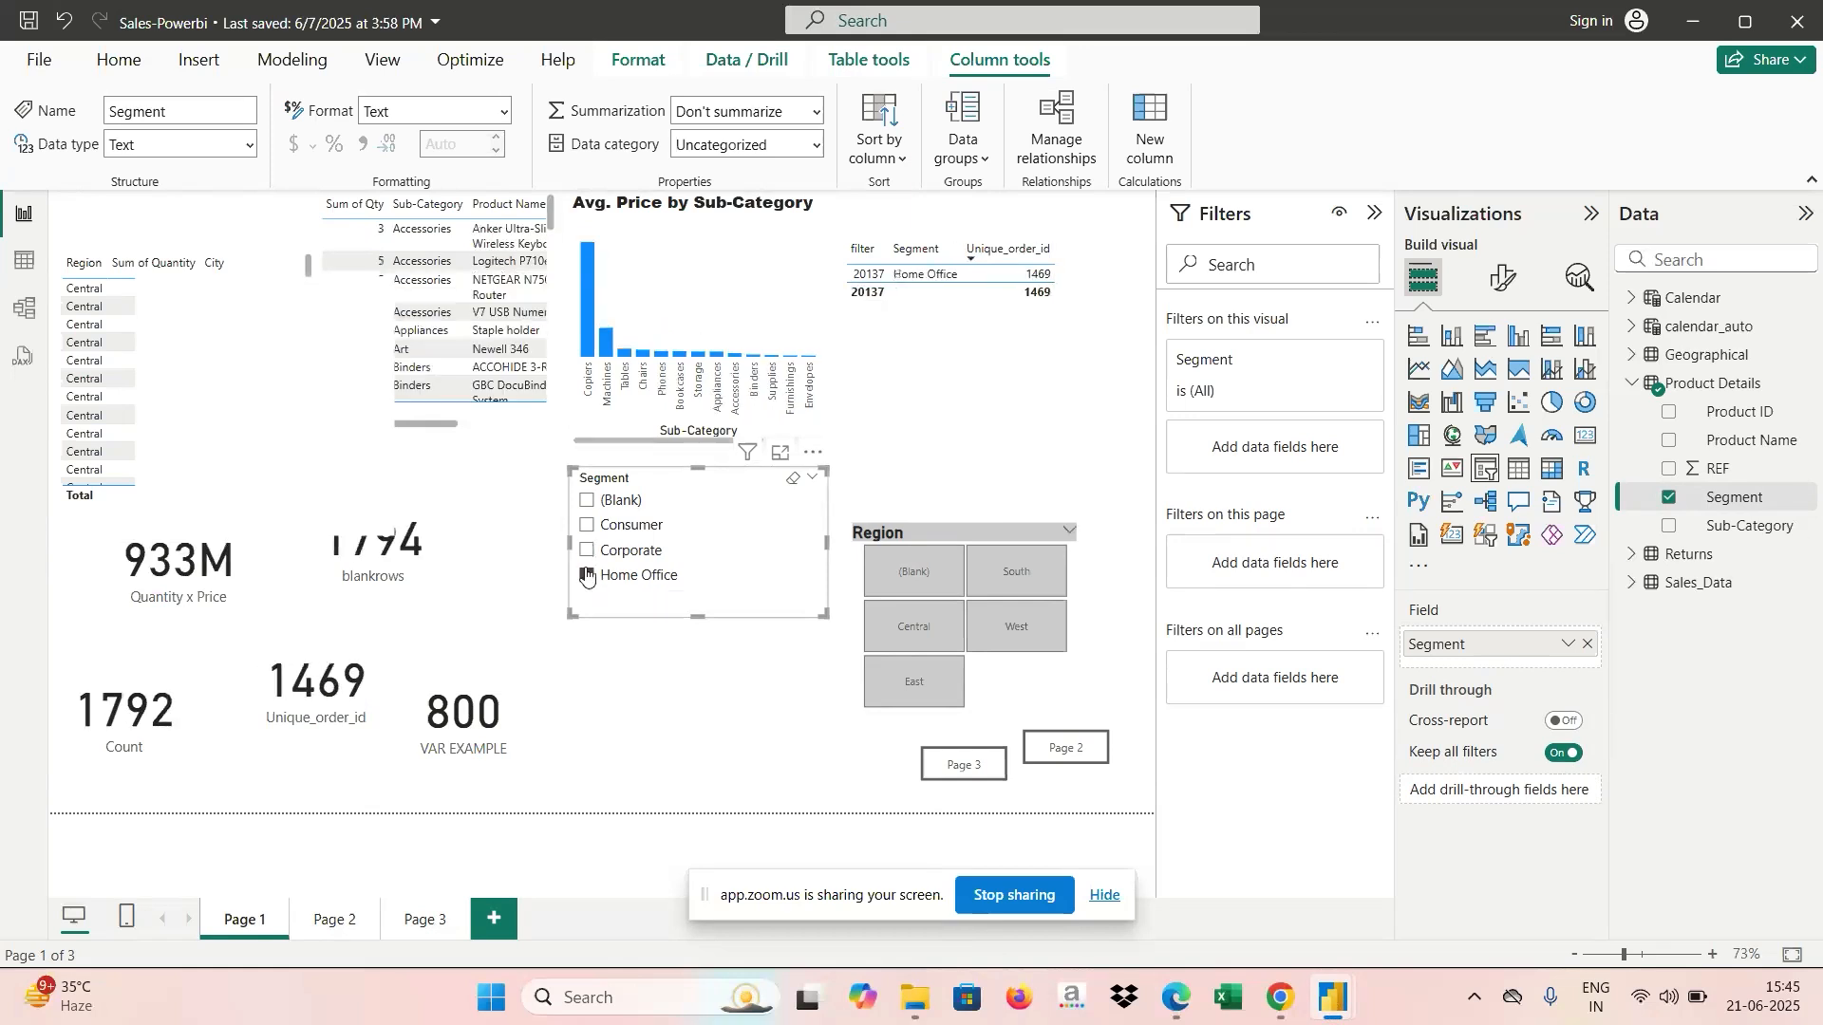
{"action": "left_click", "coordinate": [588, 528]}
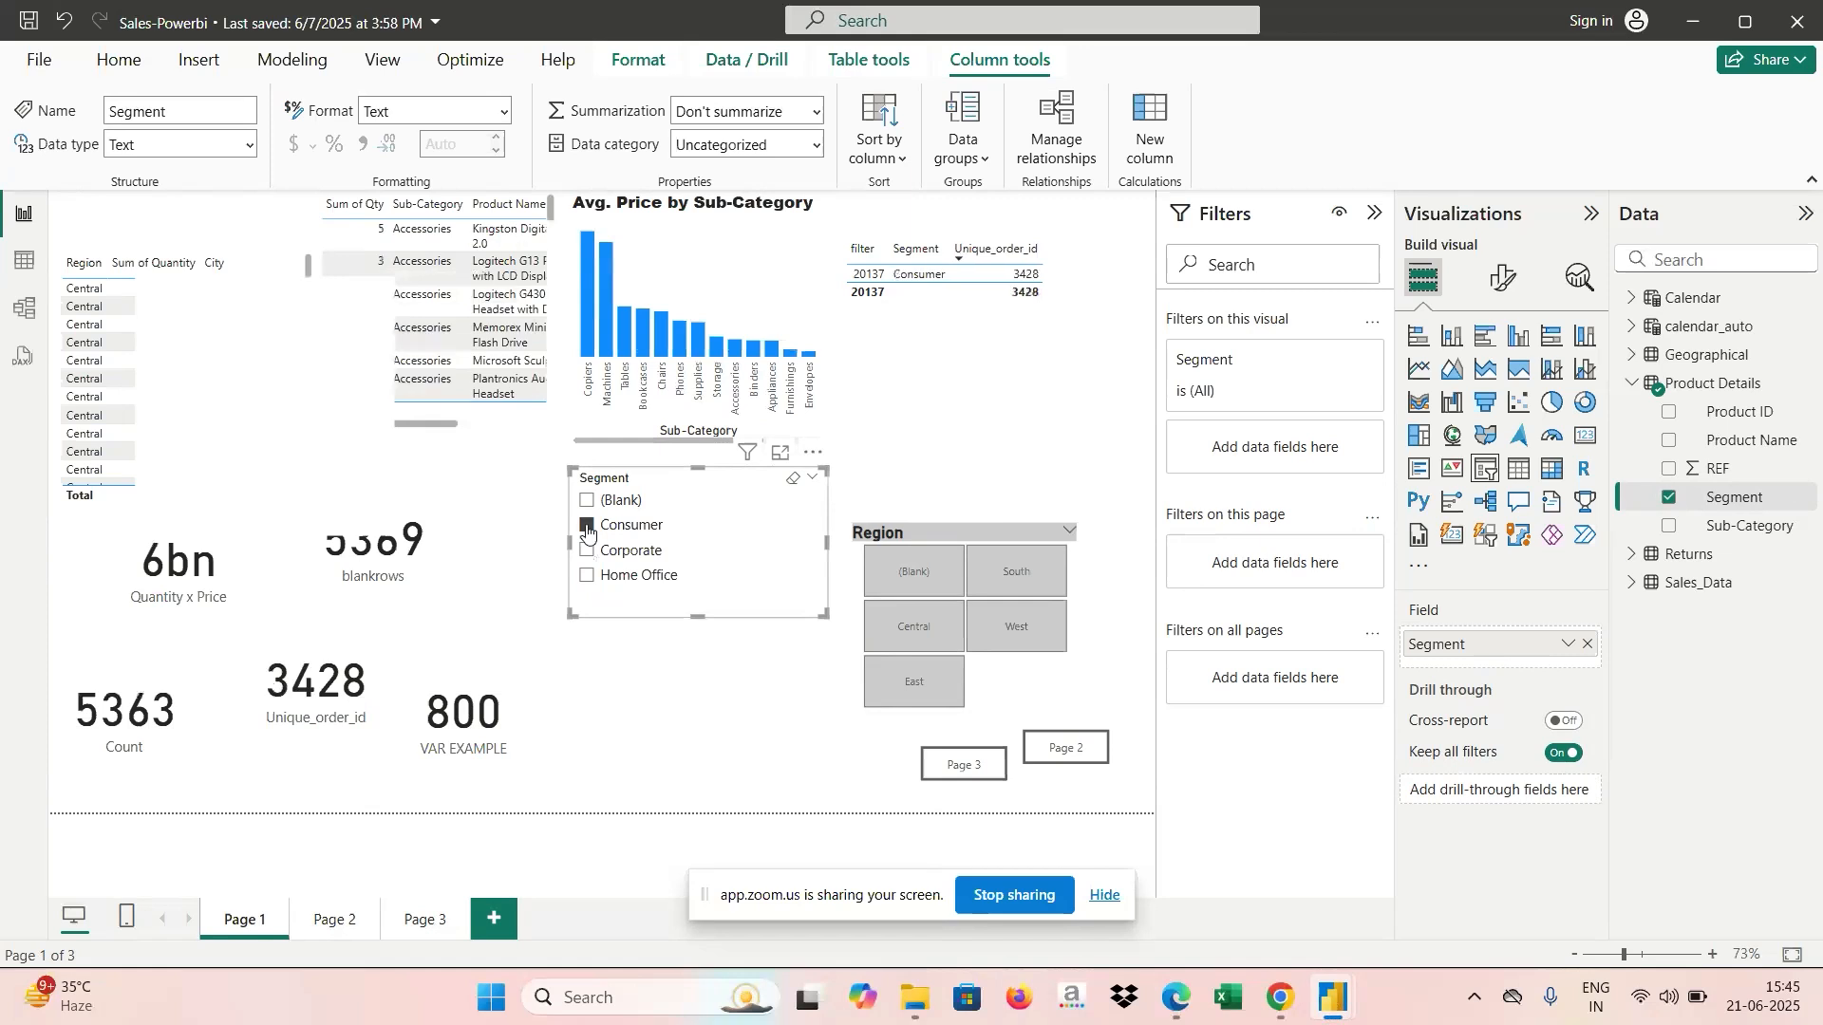
Set the Segment slicer's style to Tile.
{"action": "left_click", "coordinate": [1516, 292]}
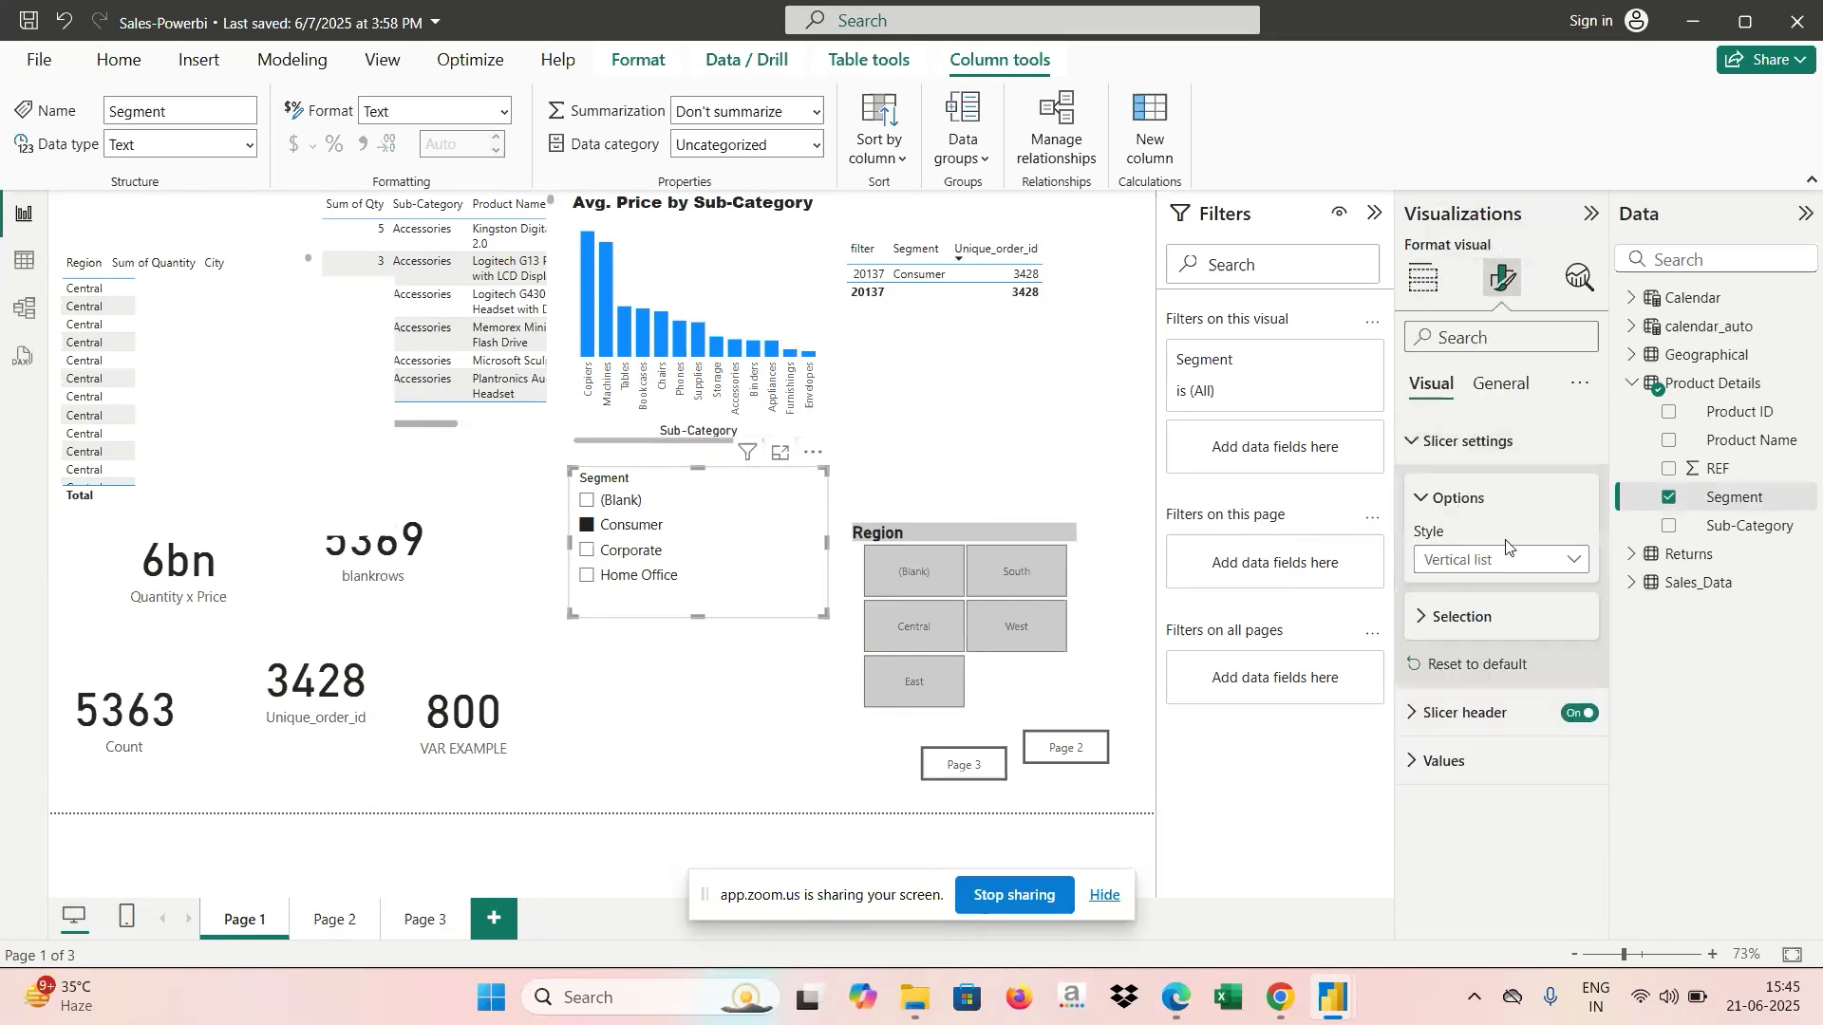
{"action": "left_click", "coordinate": [1555, 562]}
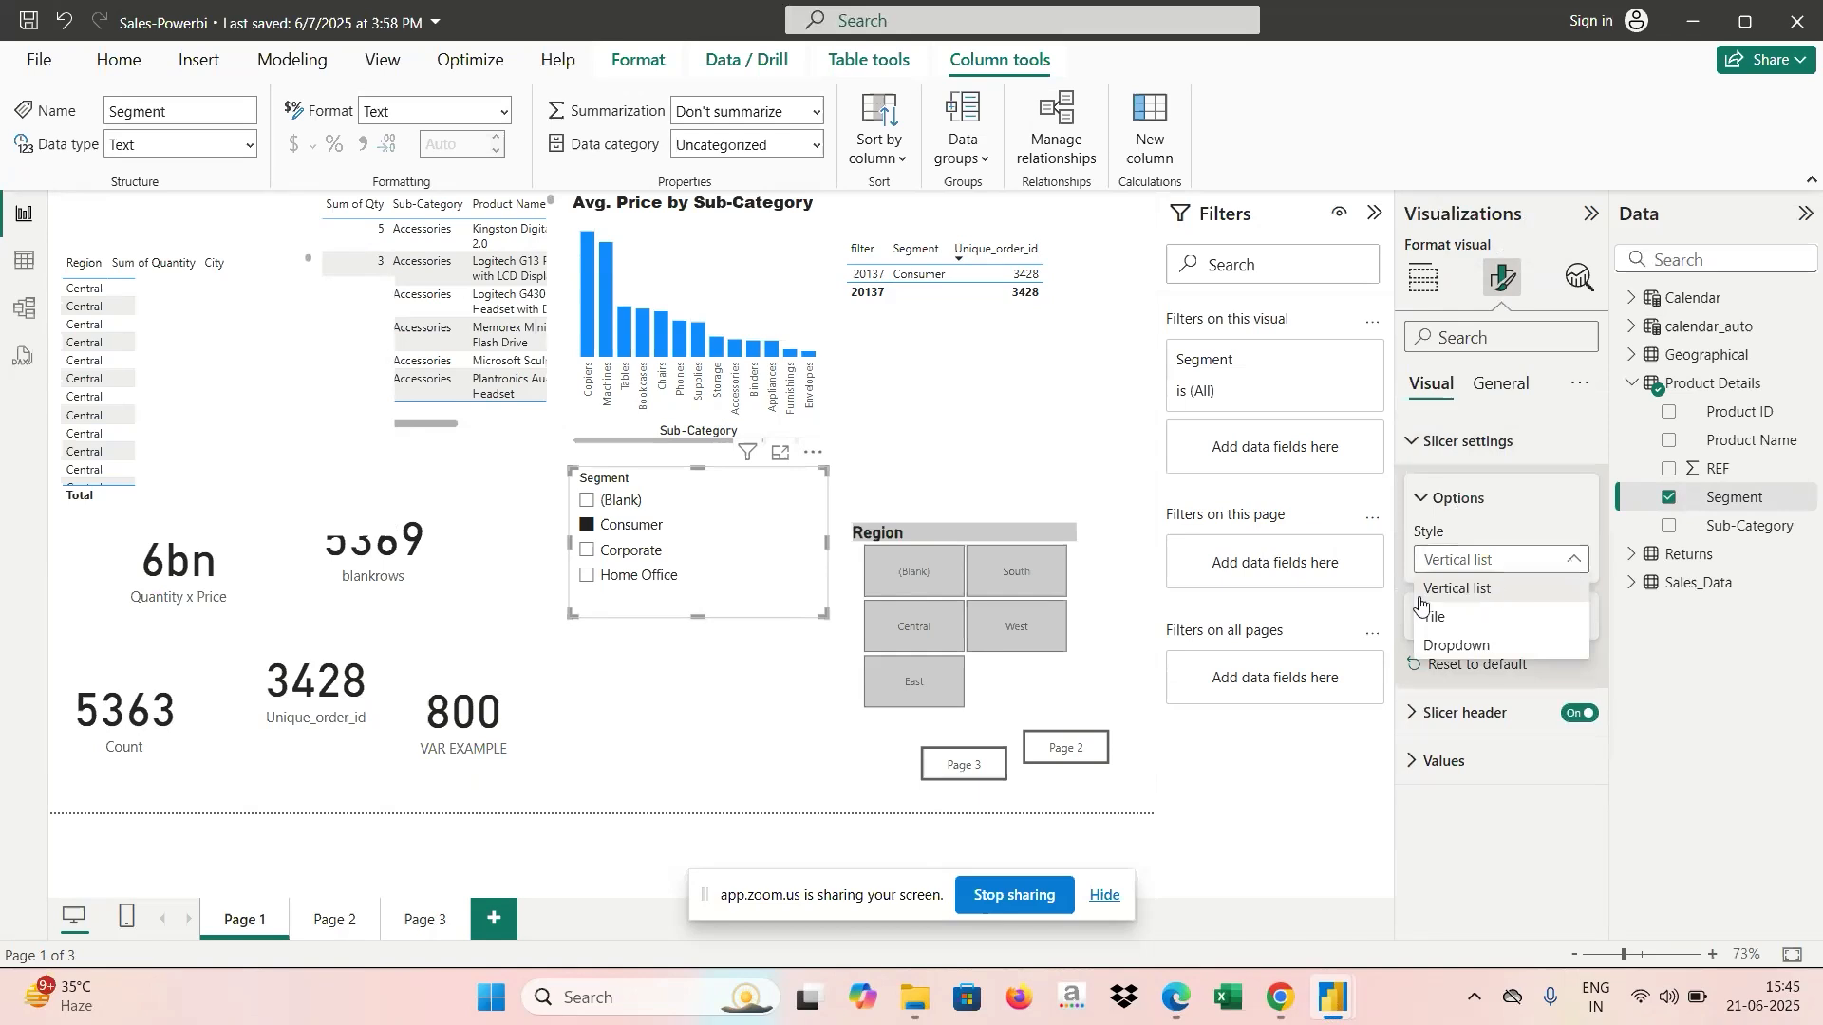
{"action": "left_click", "coordinate": [1439, 619]}
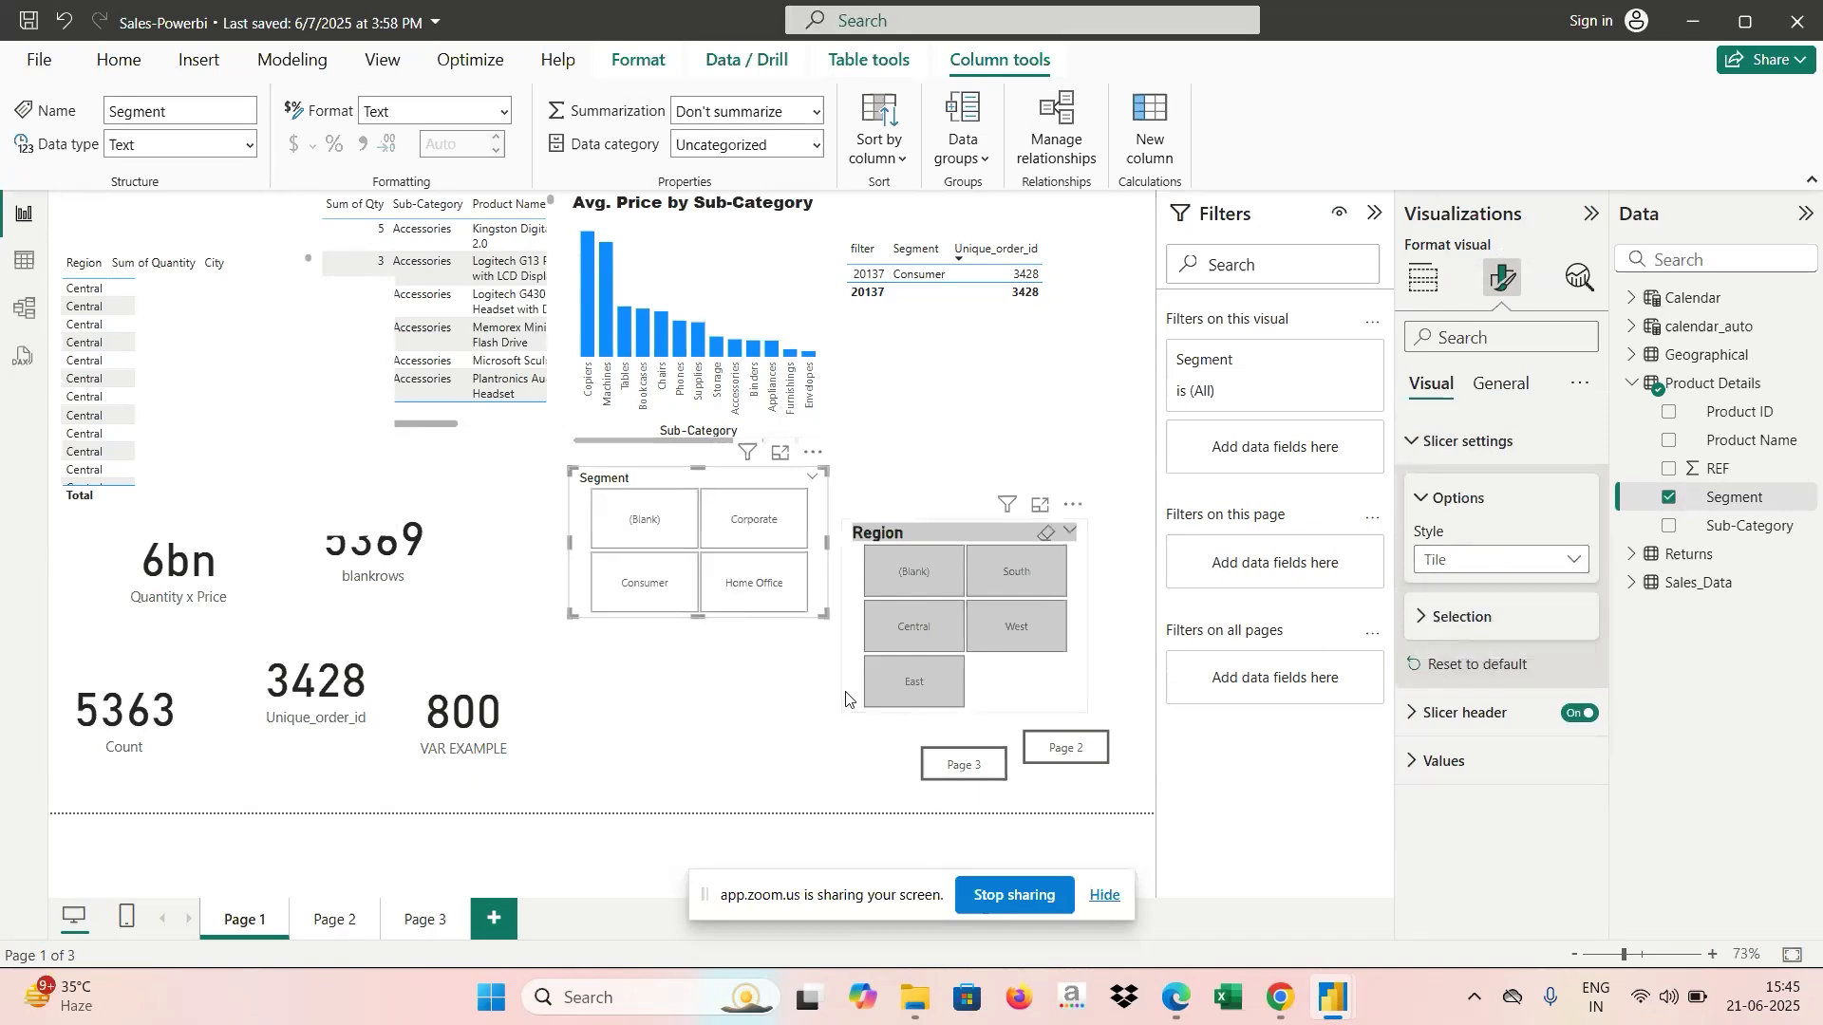
{"action": "left_click", "coordinate": [730, 753]}
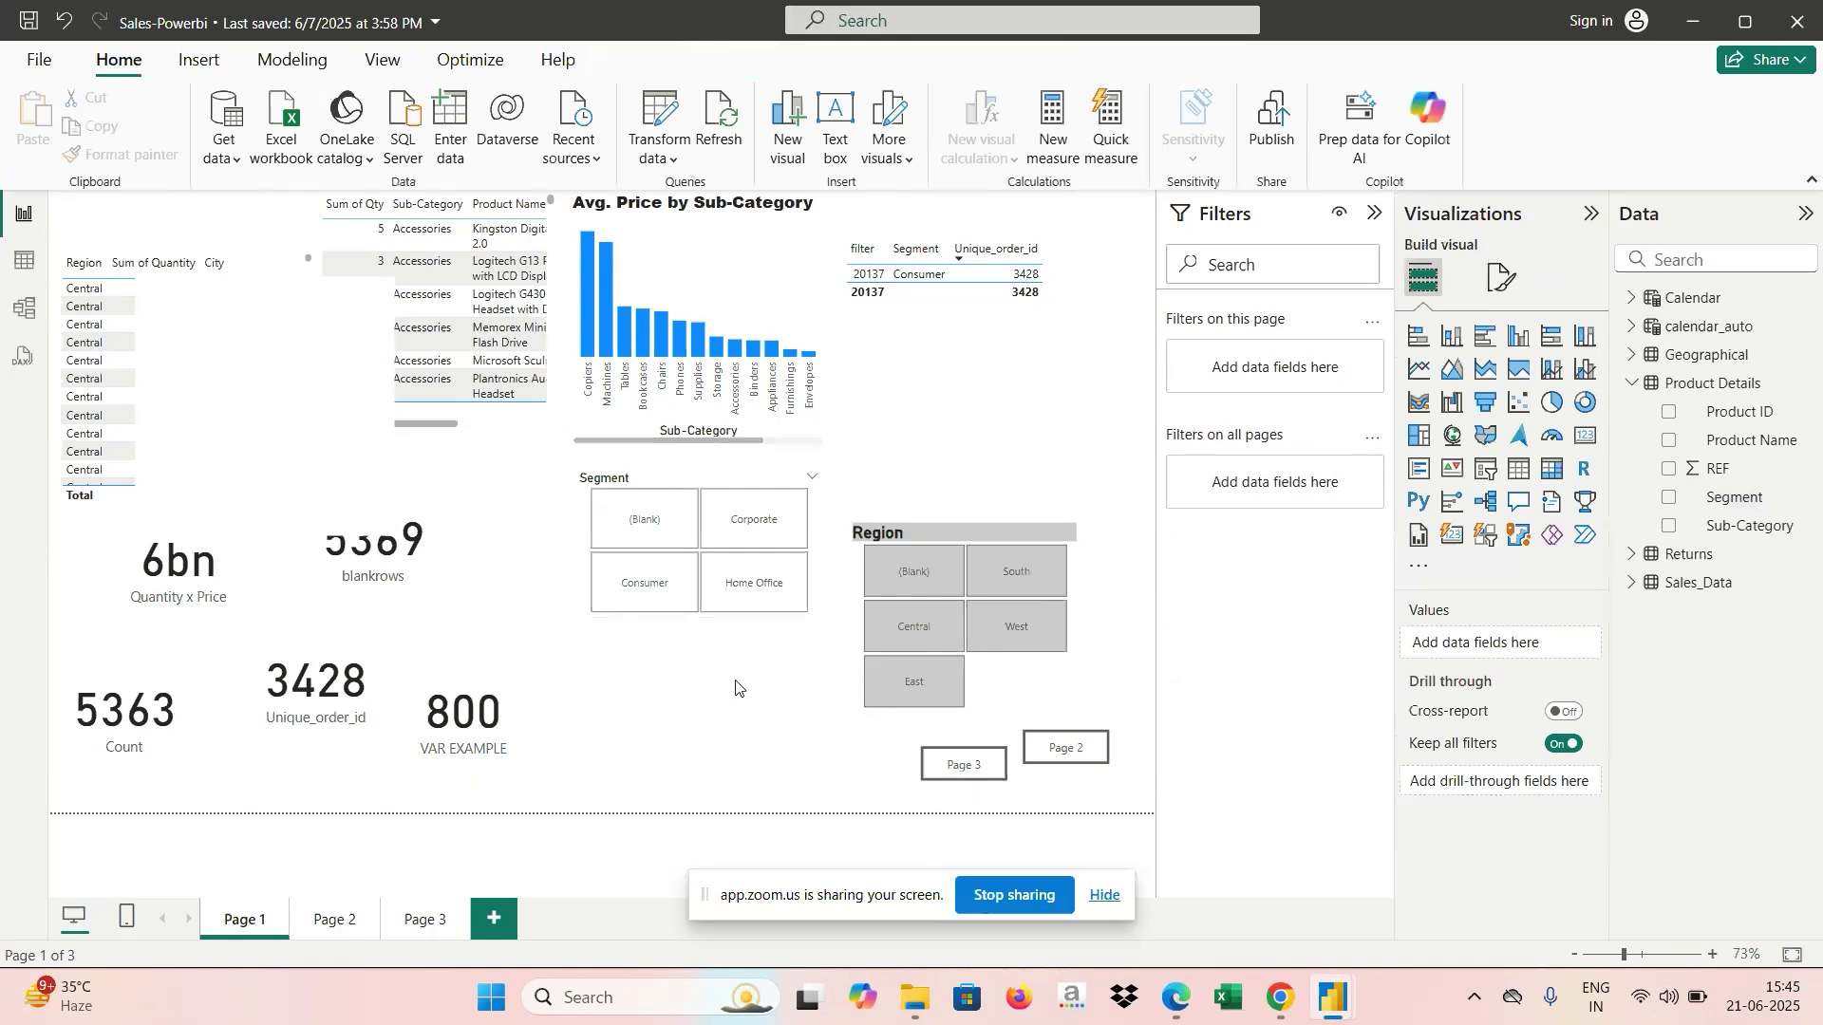
Widen the Segment slicer and reposition it between the blankrows card and the Region slicer.
{"action": "left_click", "coordinate": [589, 551]}
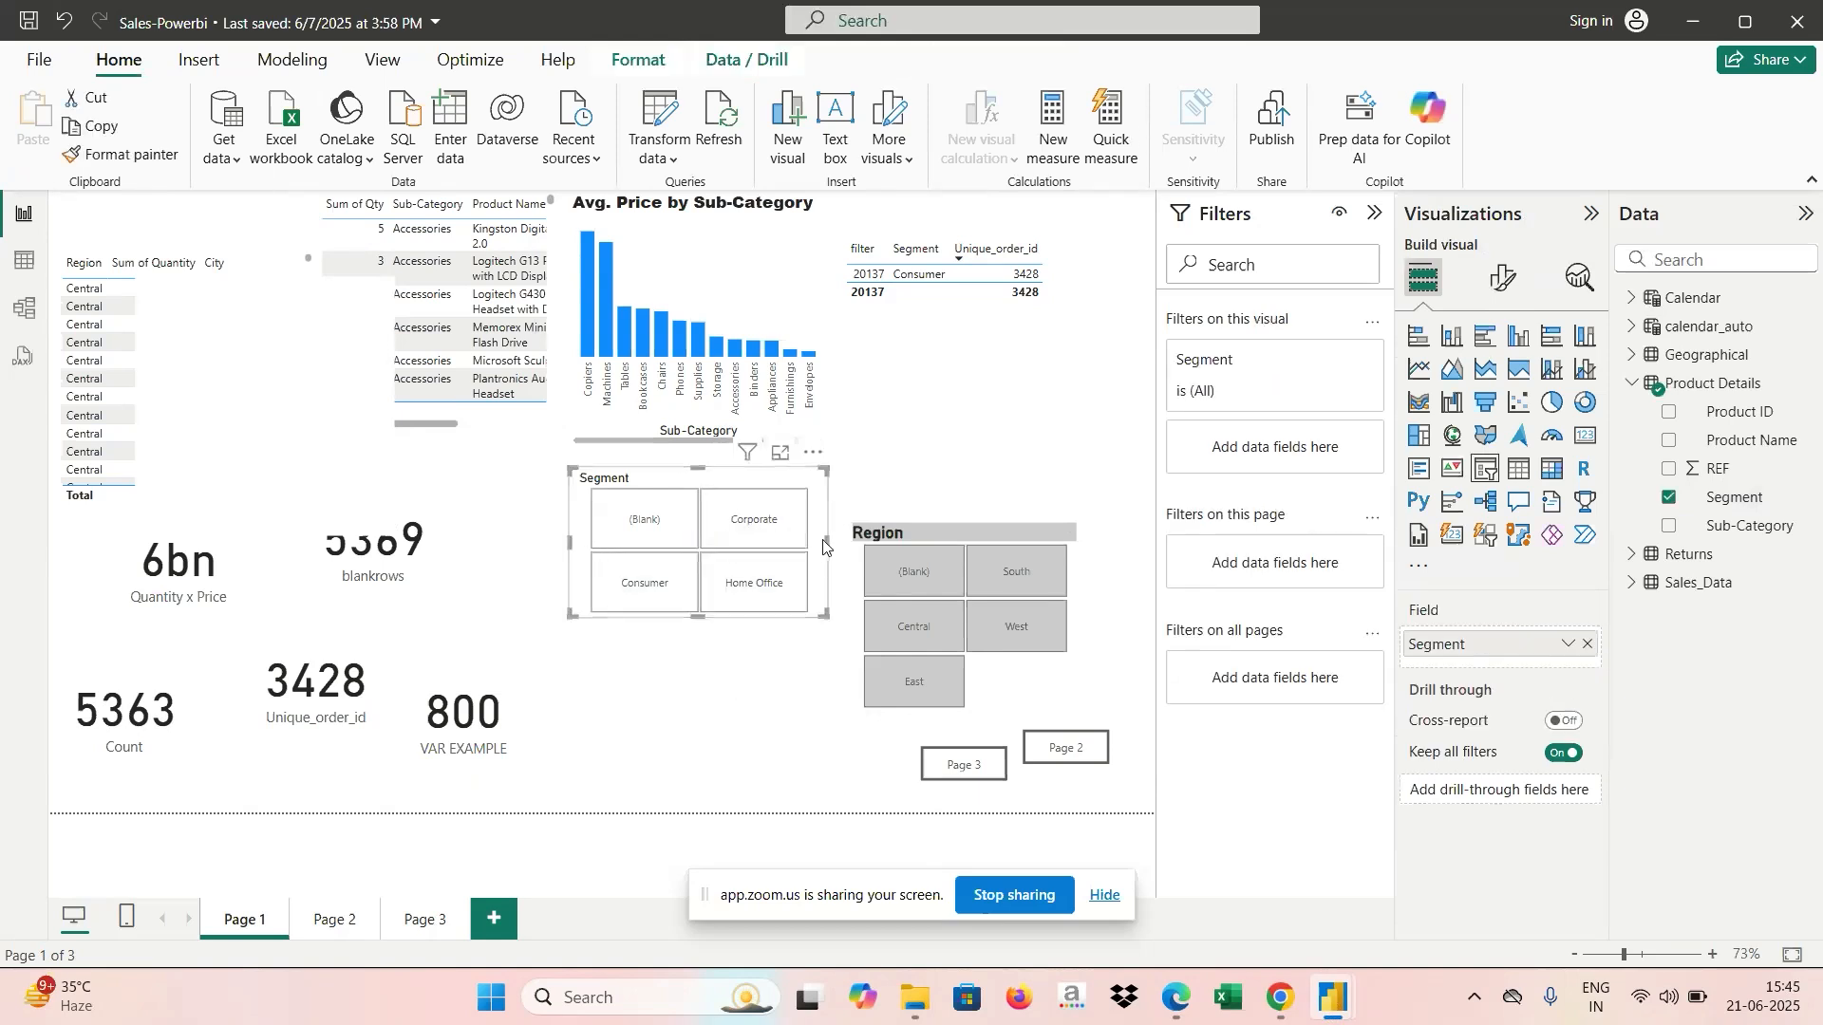
{"action": "left_click_drag", "start_coordinate": [671, 487], "coordinate": [546, 479]}
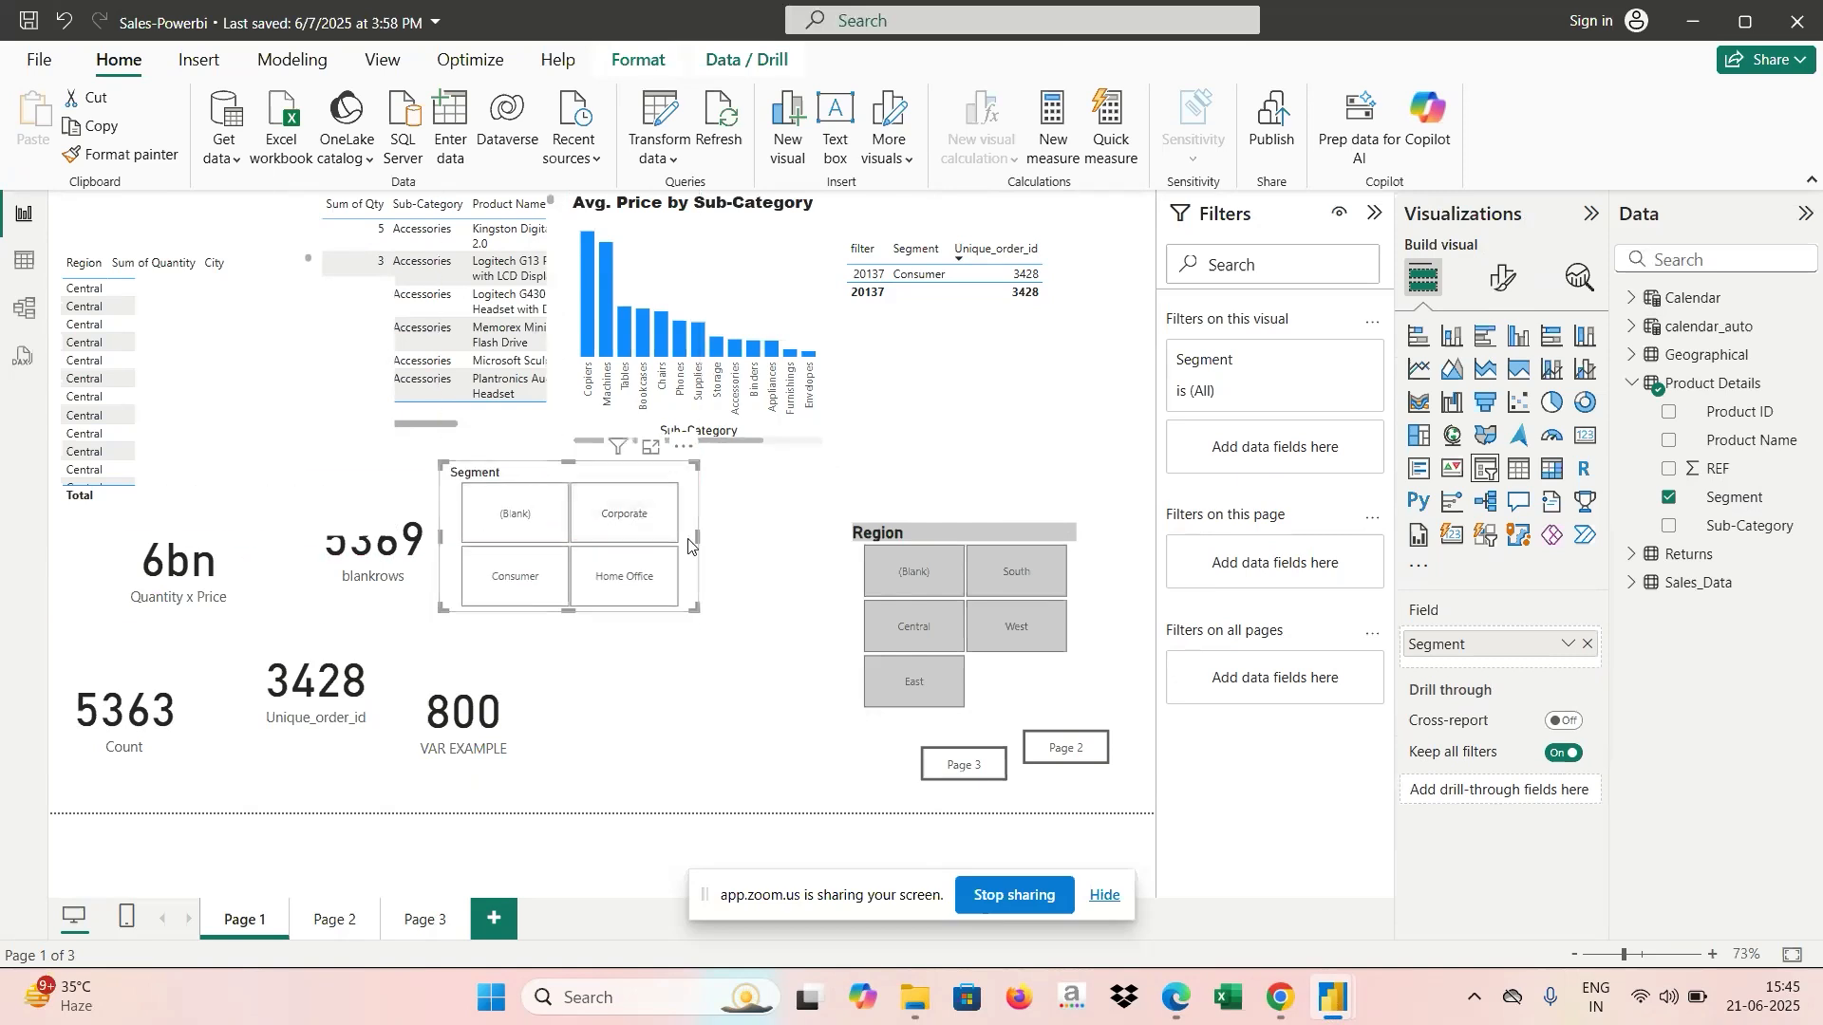
{"action": "left_click_drag", "start_coordinate": [698, 534], "coordinate": [808, 524]}
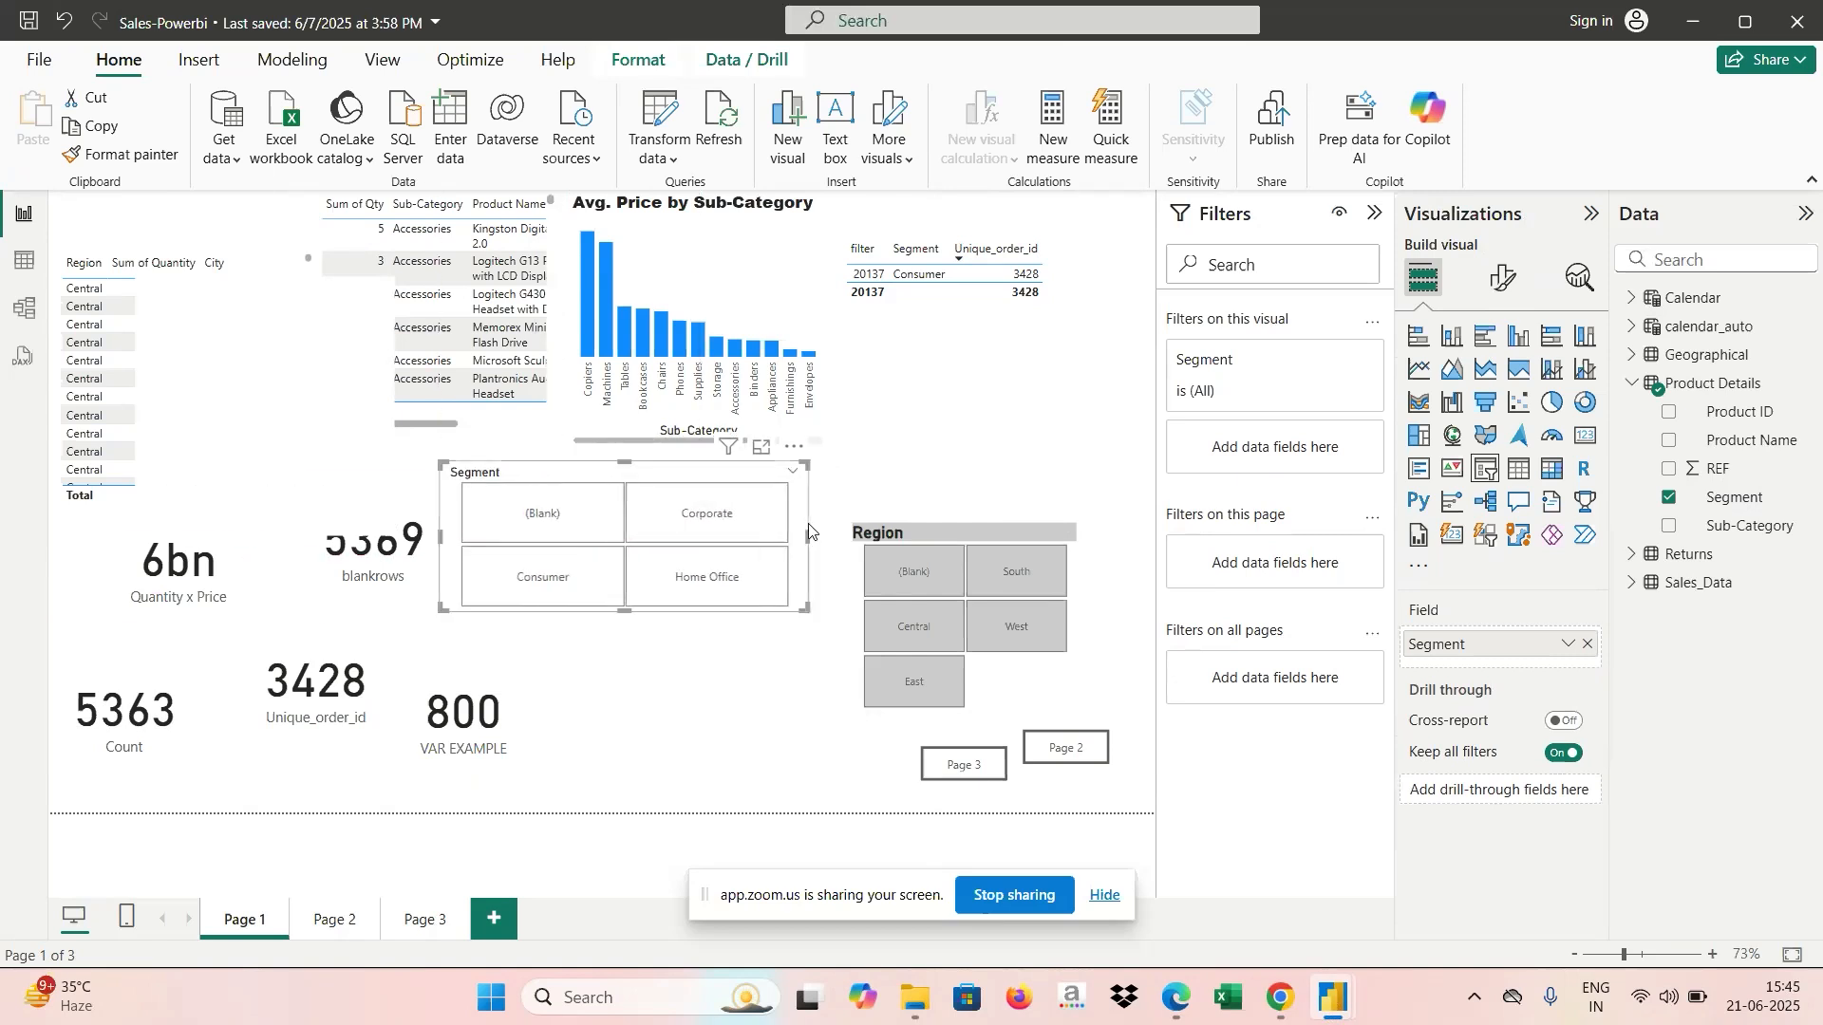
{"action": "mouse_move", "coordinate": [716, 573]}
{"action": "left_mouse_down"}
{"action": "mouse_move", "coordinate": [797, 517]}
{"action": "mouse_move", "coordinate": [712, 582]}
{"action": "mouse_move", "coordinate": [781, 577]}
{"action": "mouse_move", "coordinate": [741, 589]}
{"action": "left_mouse_up"}
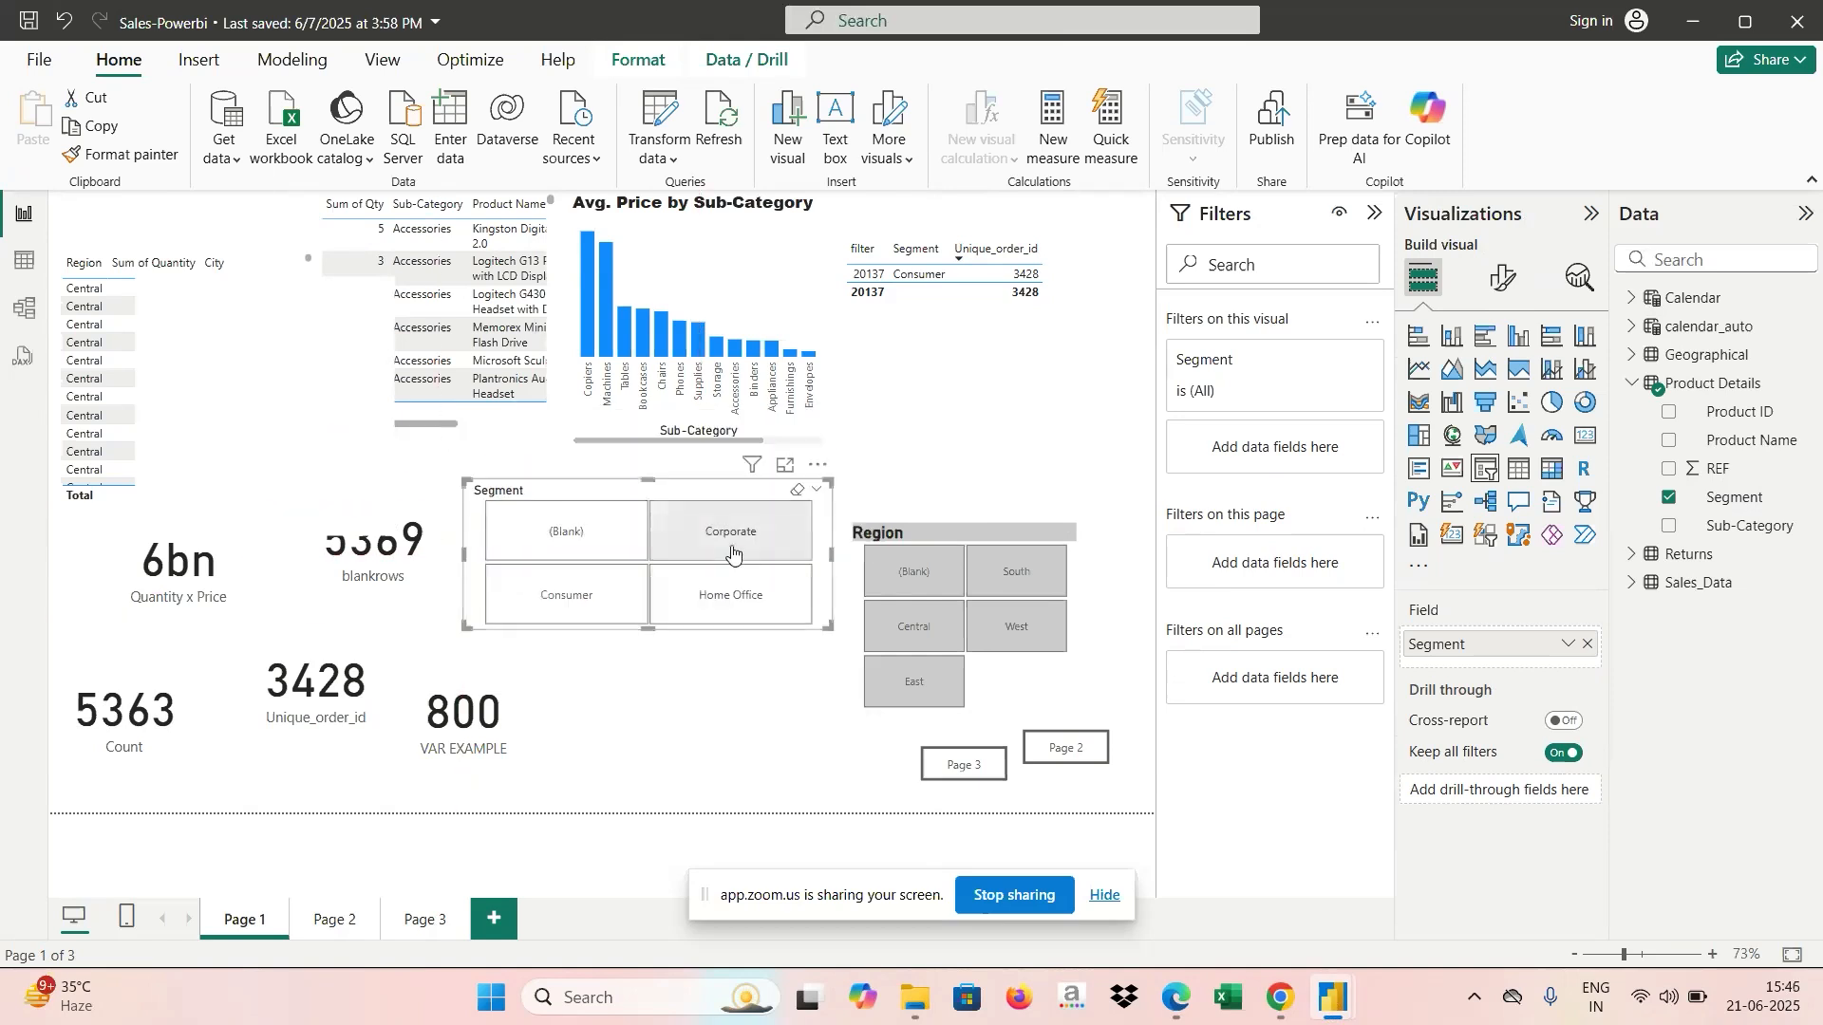
Try the Segment slicer's tiles by selecting Corporate and then Consumer.
{"action": "left_click", "coordinate": [733, 543]}
{"action": "left_click", "coordinate": [597, 586]}
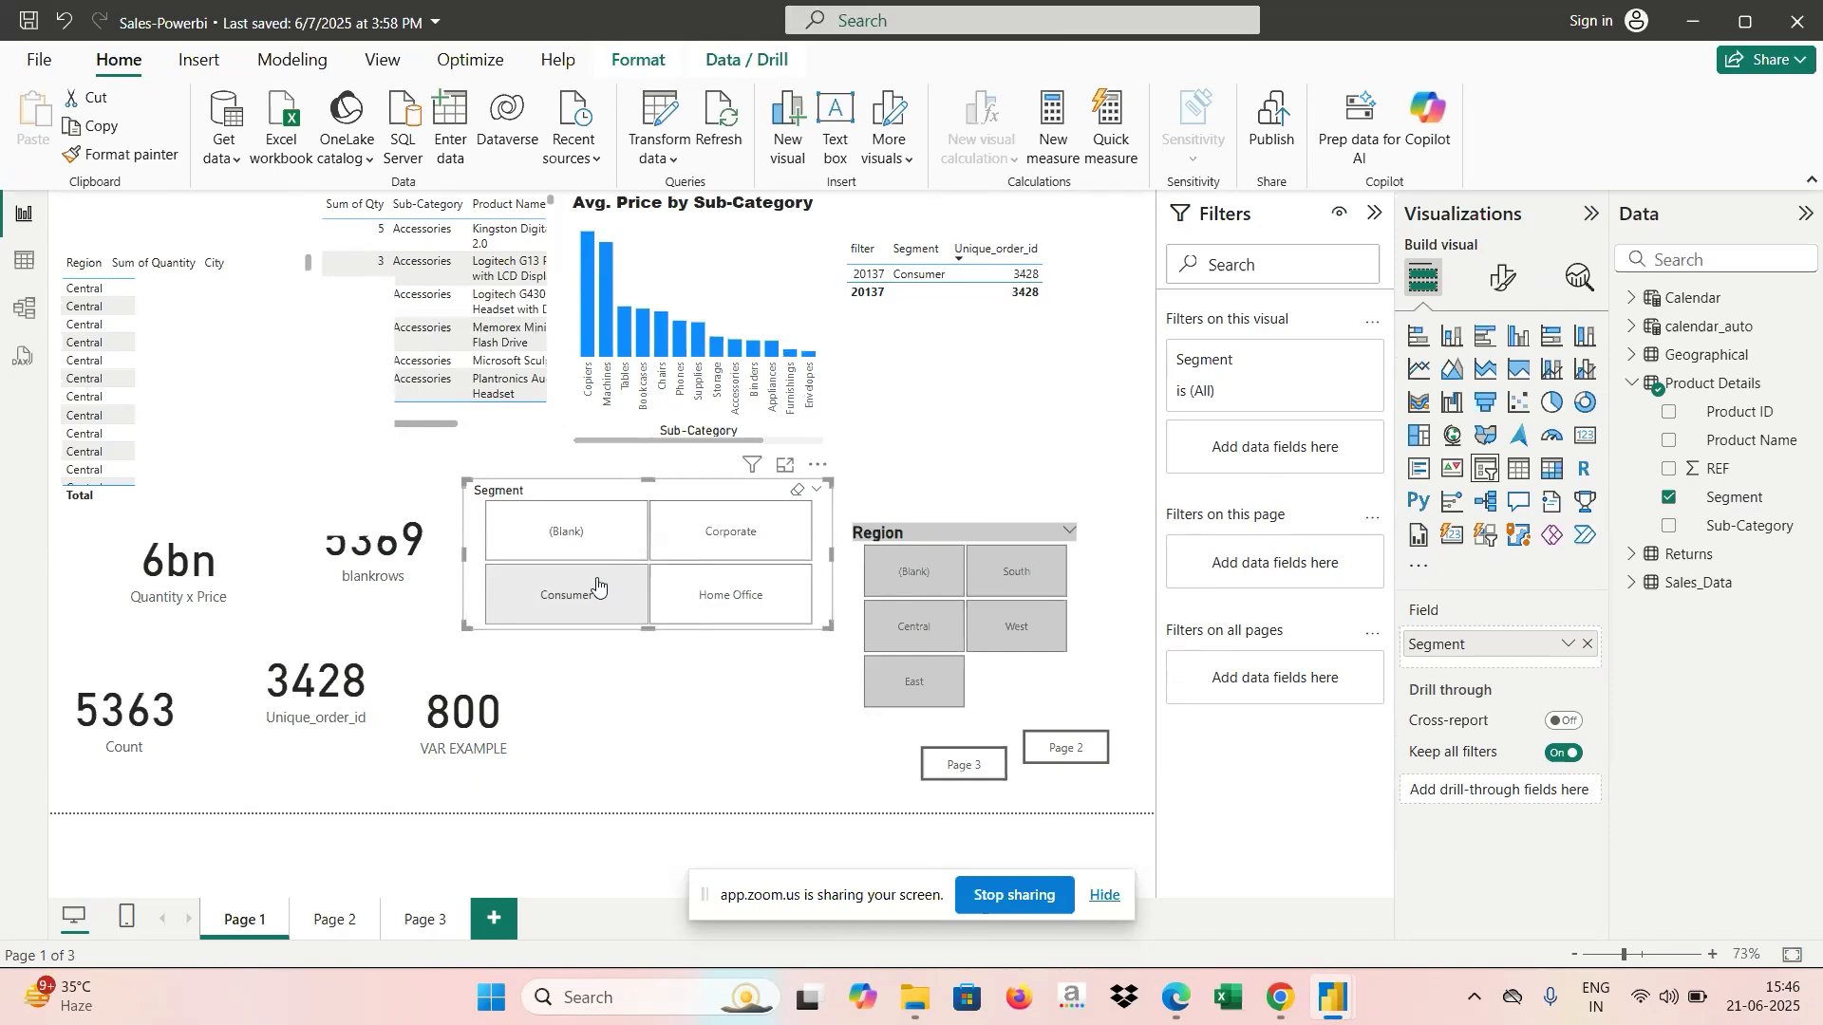
{"action": "left_click", "coordinate": [200, 59]}
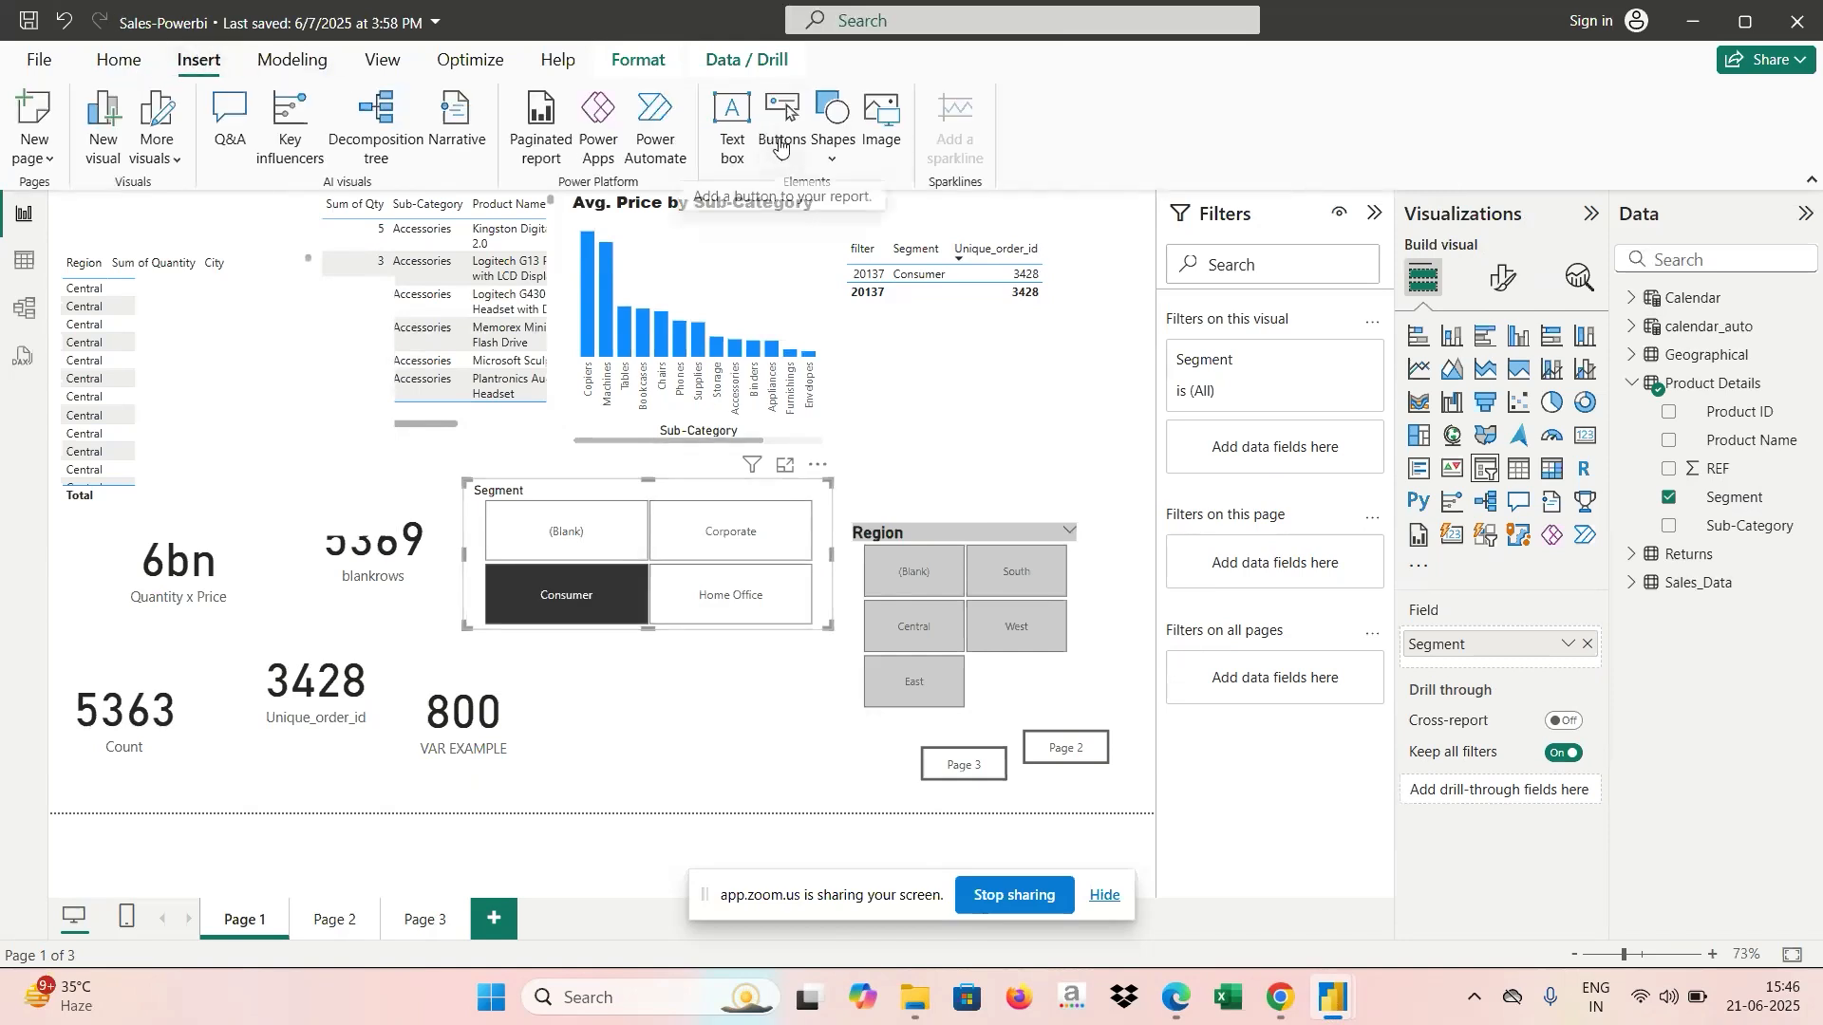
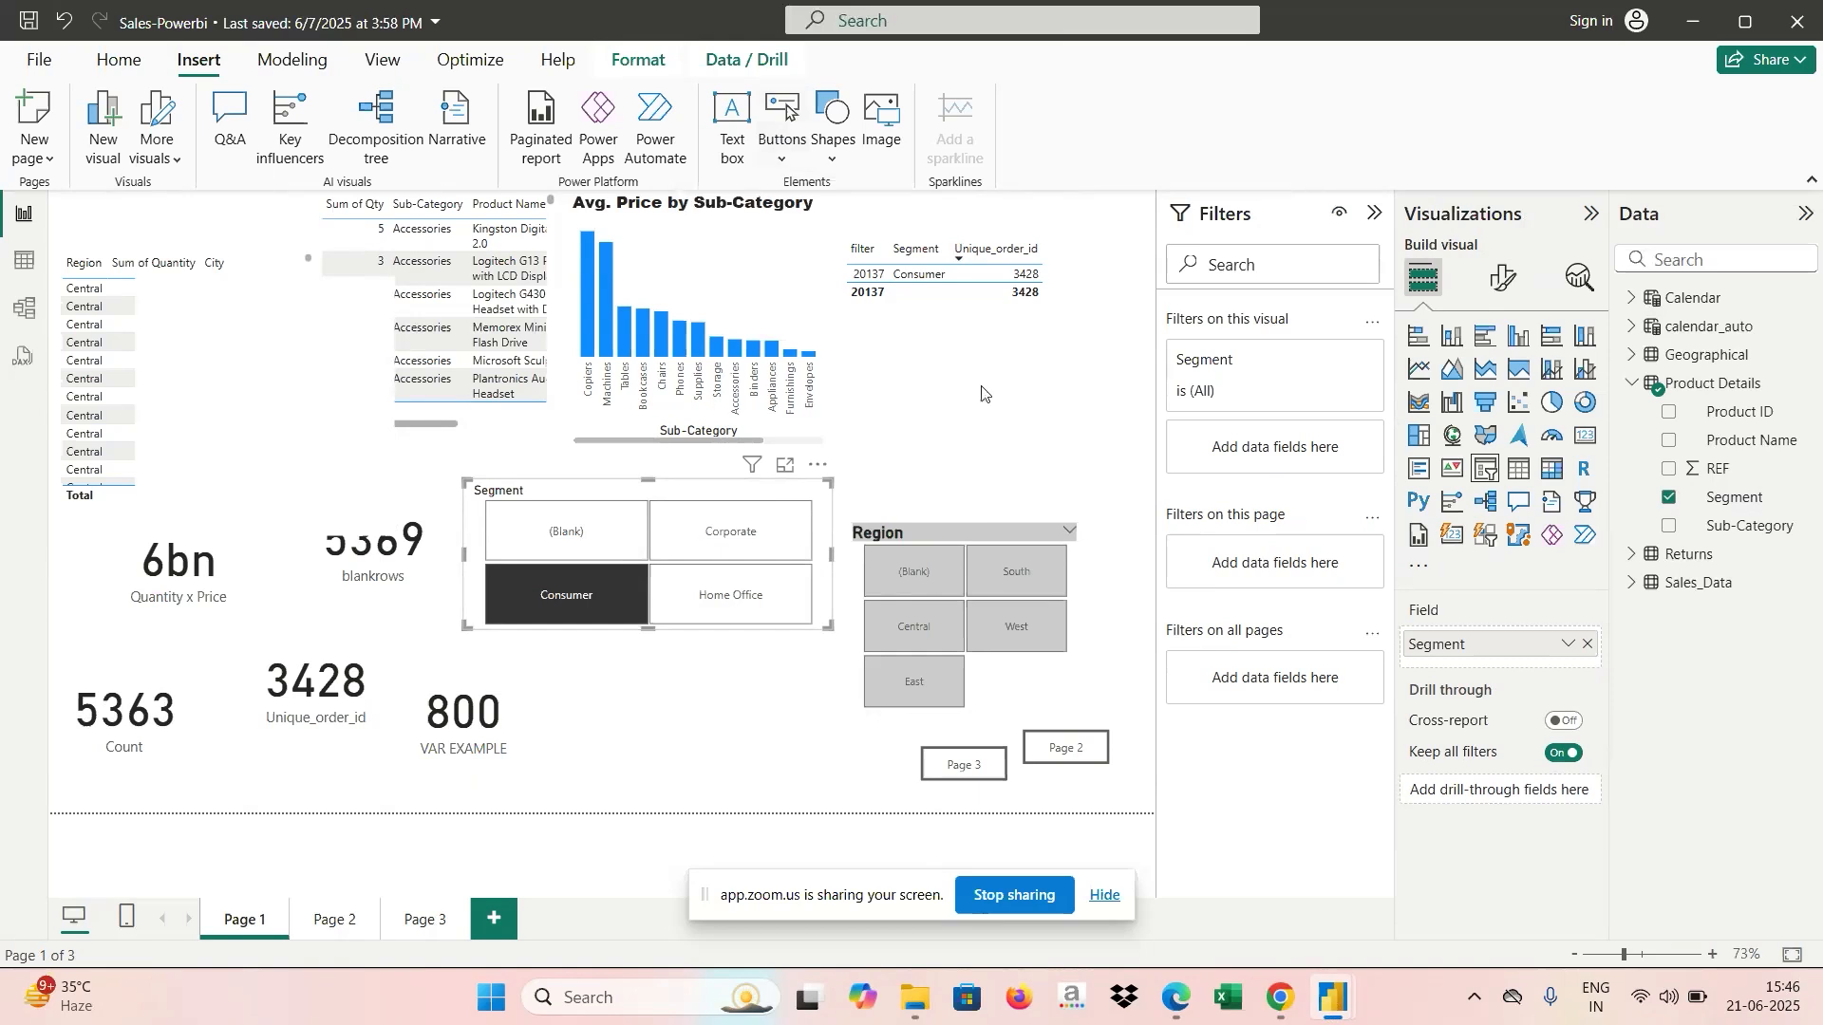
In the Understanding Your Customers Better report, inspect the quarter slicer's style settings and filter the year slicer to 2015.
{"action": "mouse_move", "coordinate": [1330, 993]}
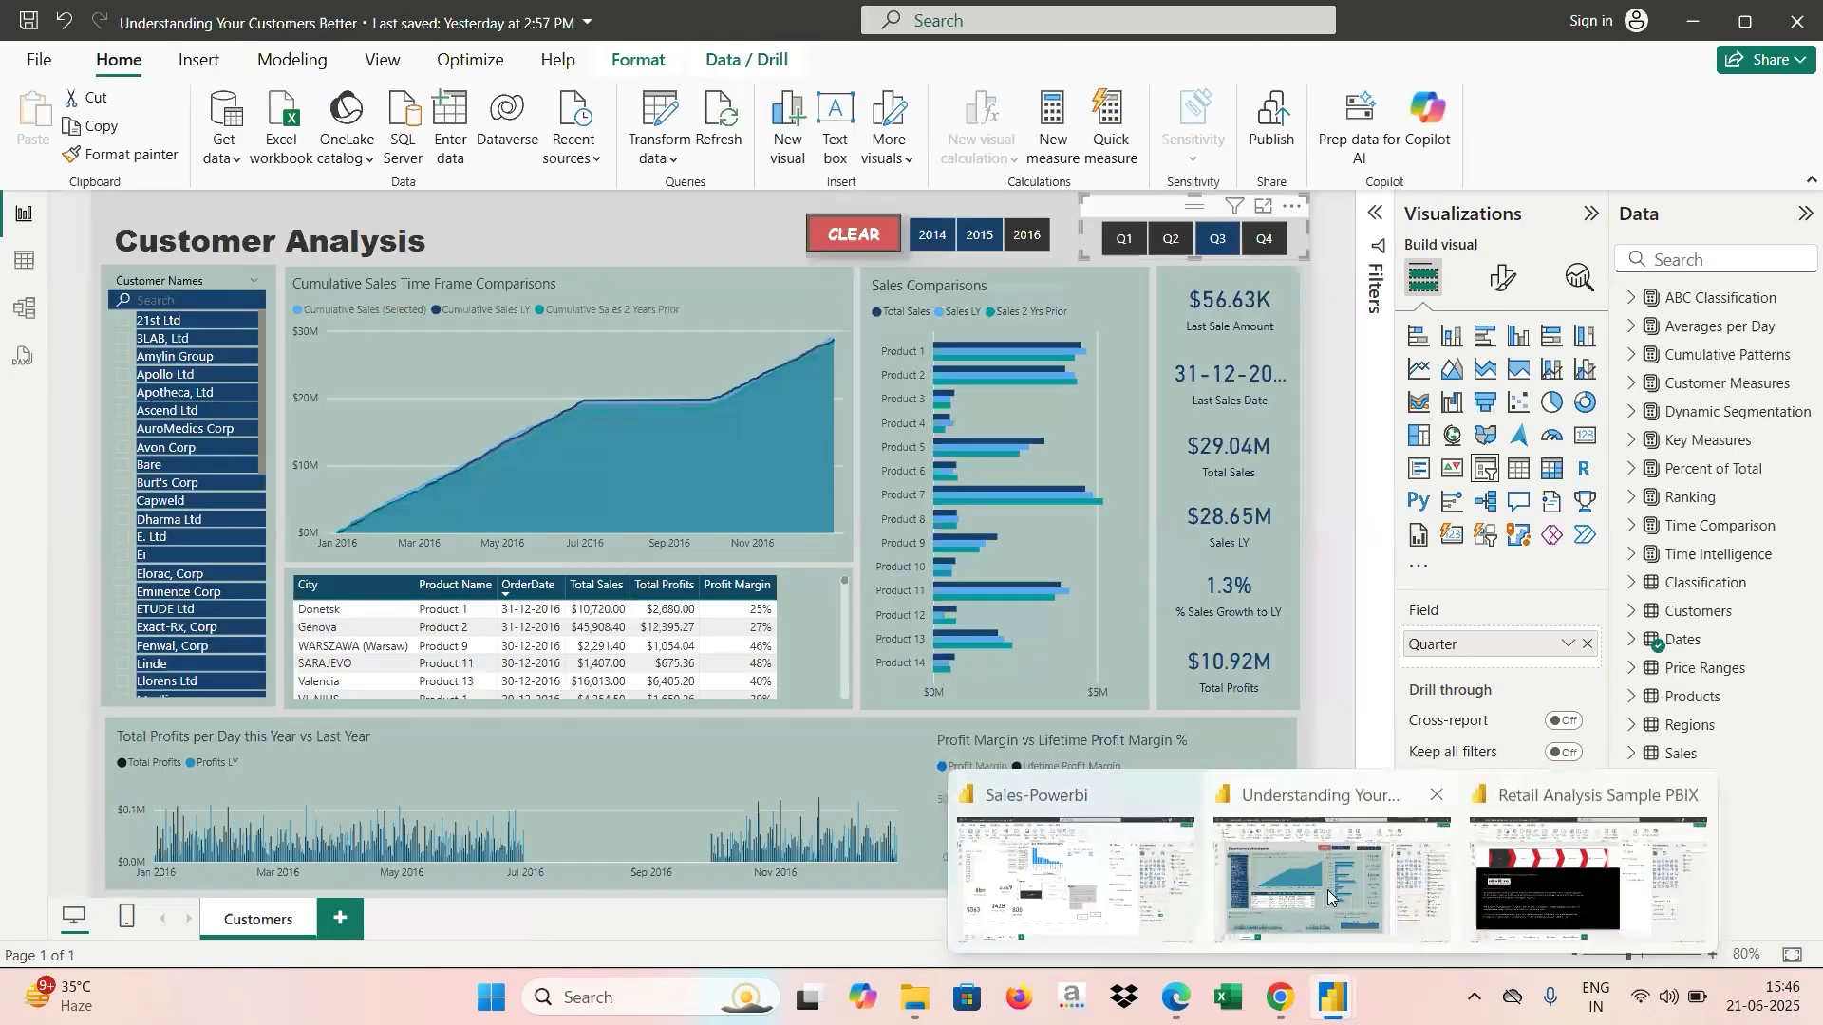
{"action": "left_click", "coordinate": [1328, 897]}
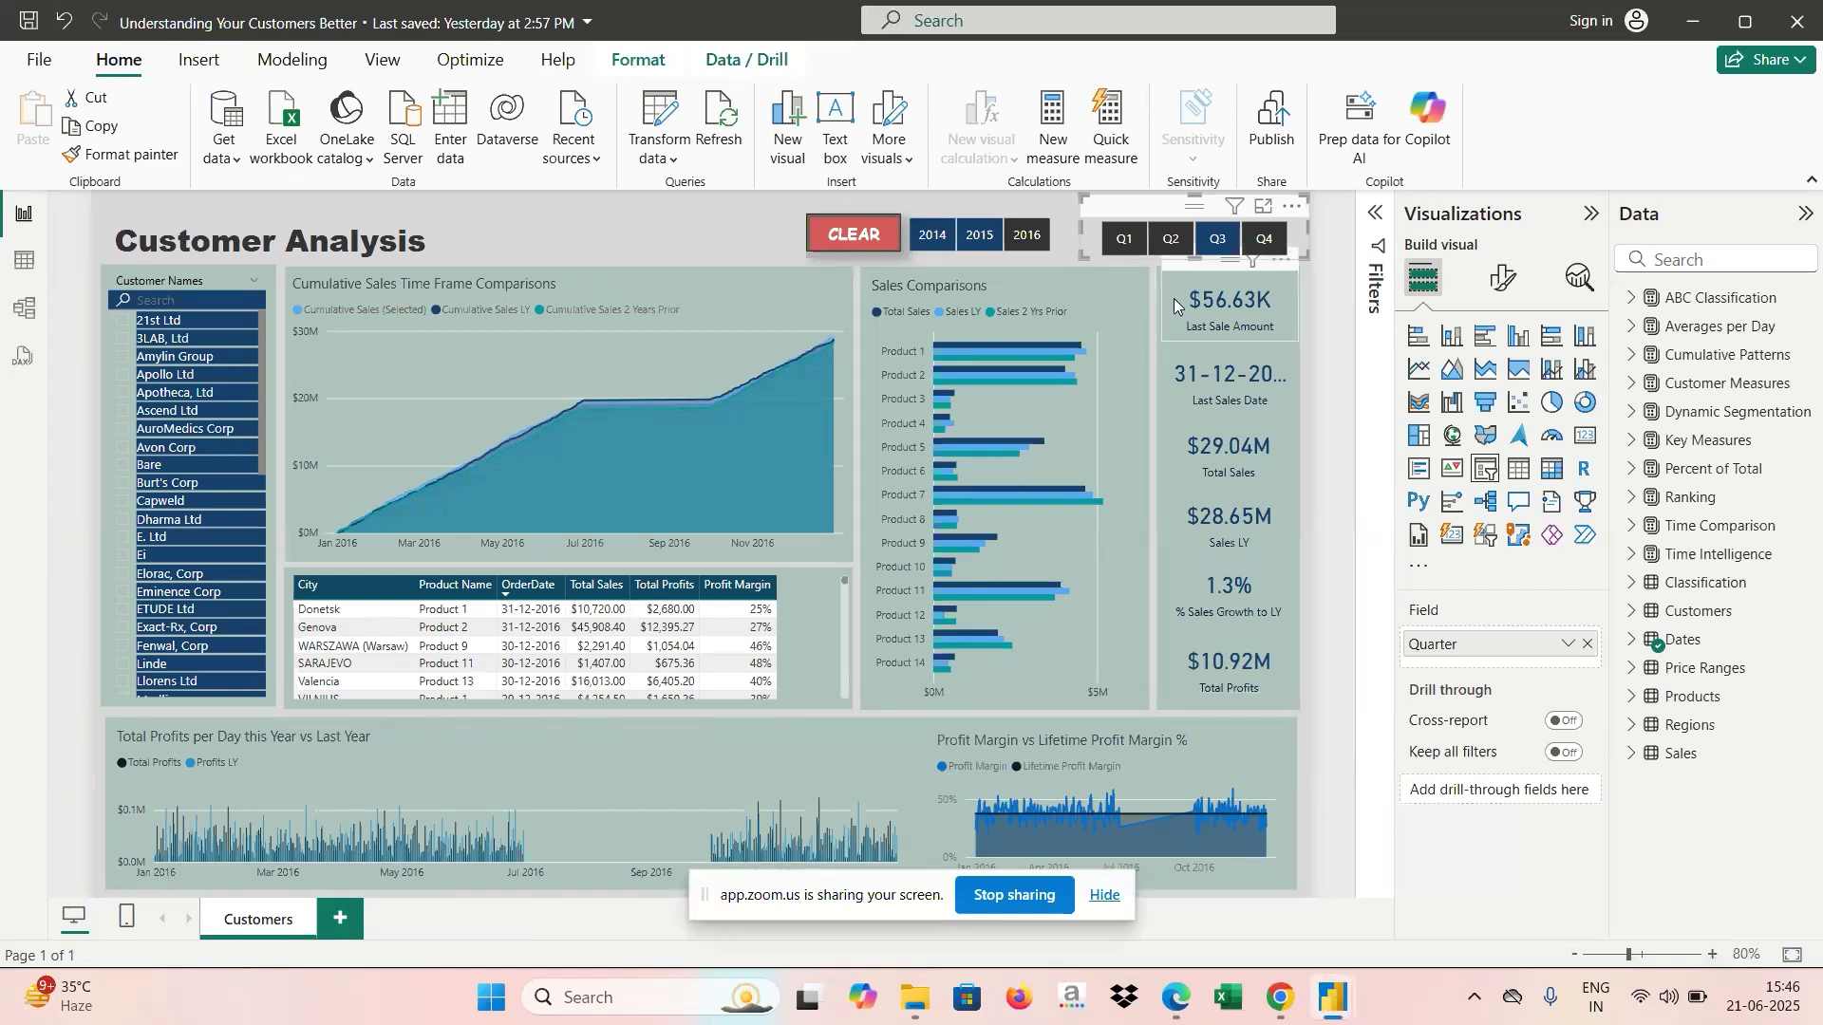
{"action": "left_click", "coordinate": [1508, 288]}
{"action": "left_click", "coordinate": [1467, 443]}
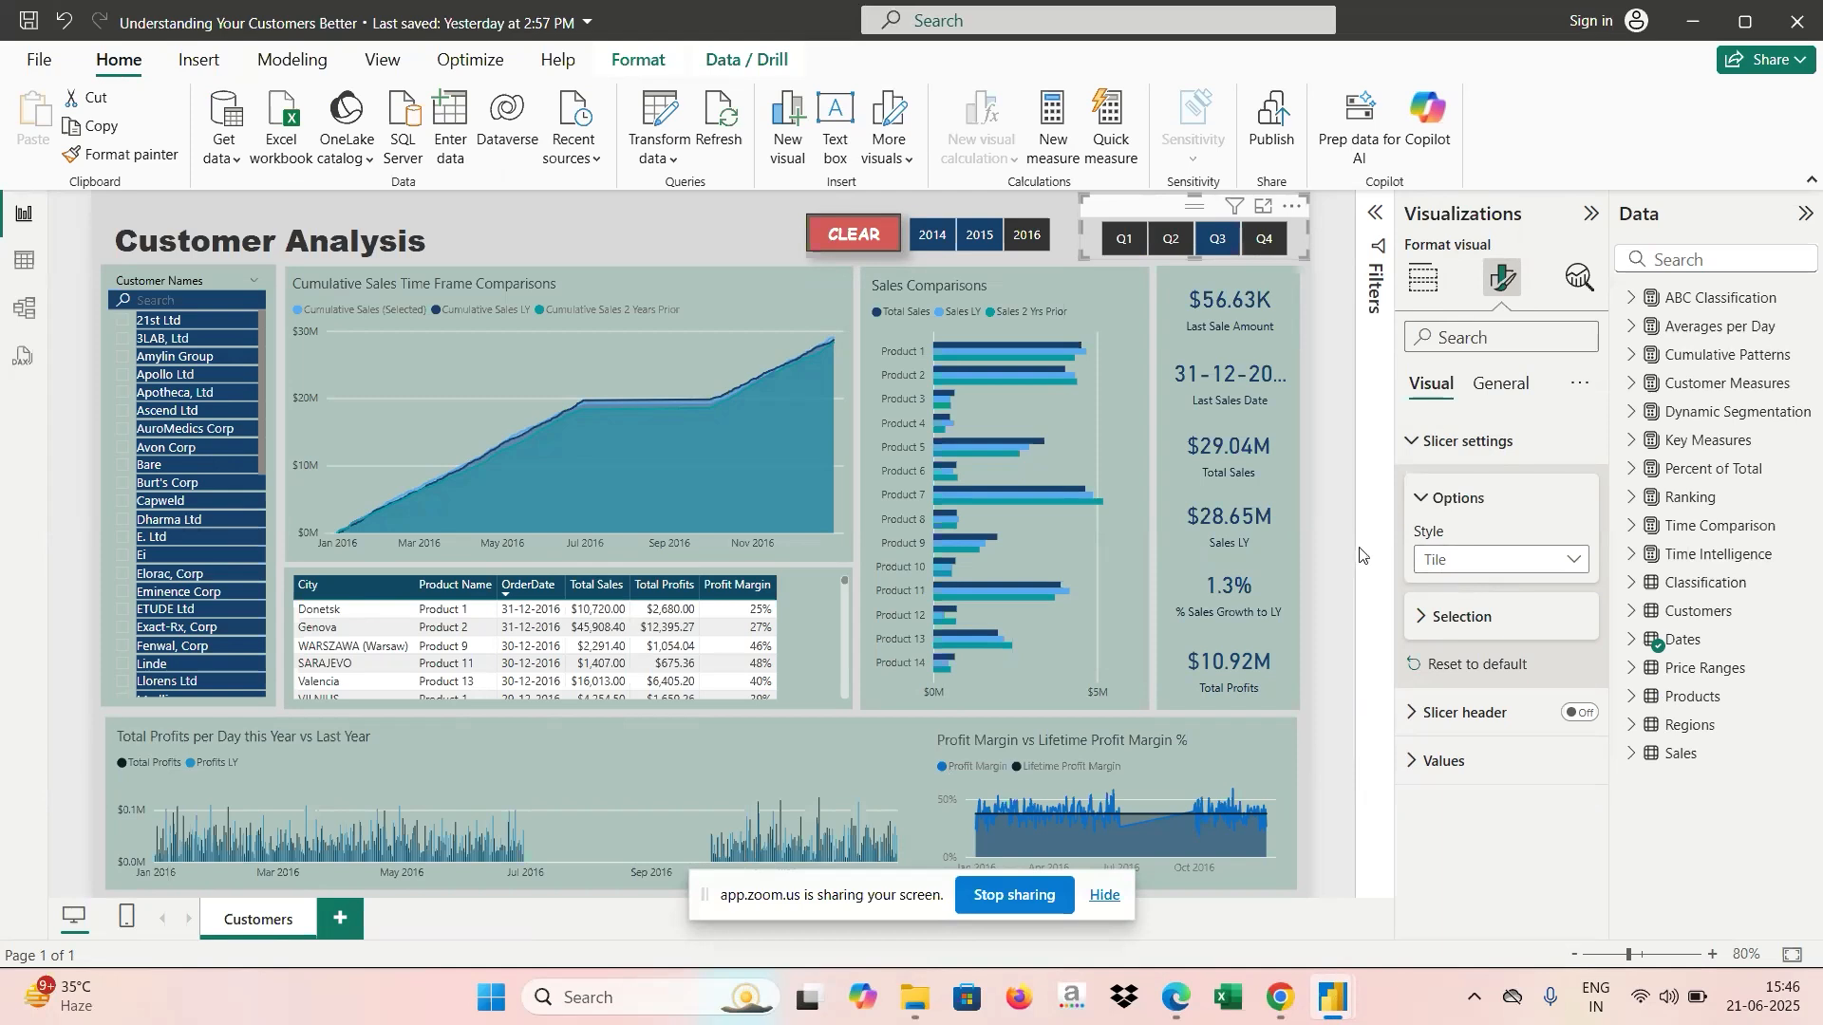
{"action": "left_click", "coordinate": [1337, 535]}
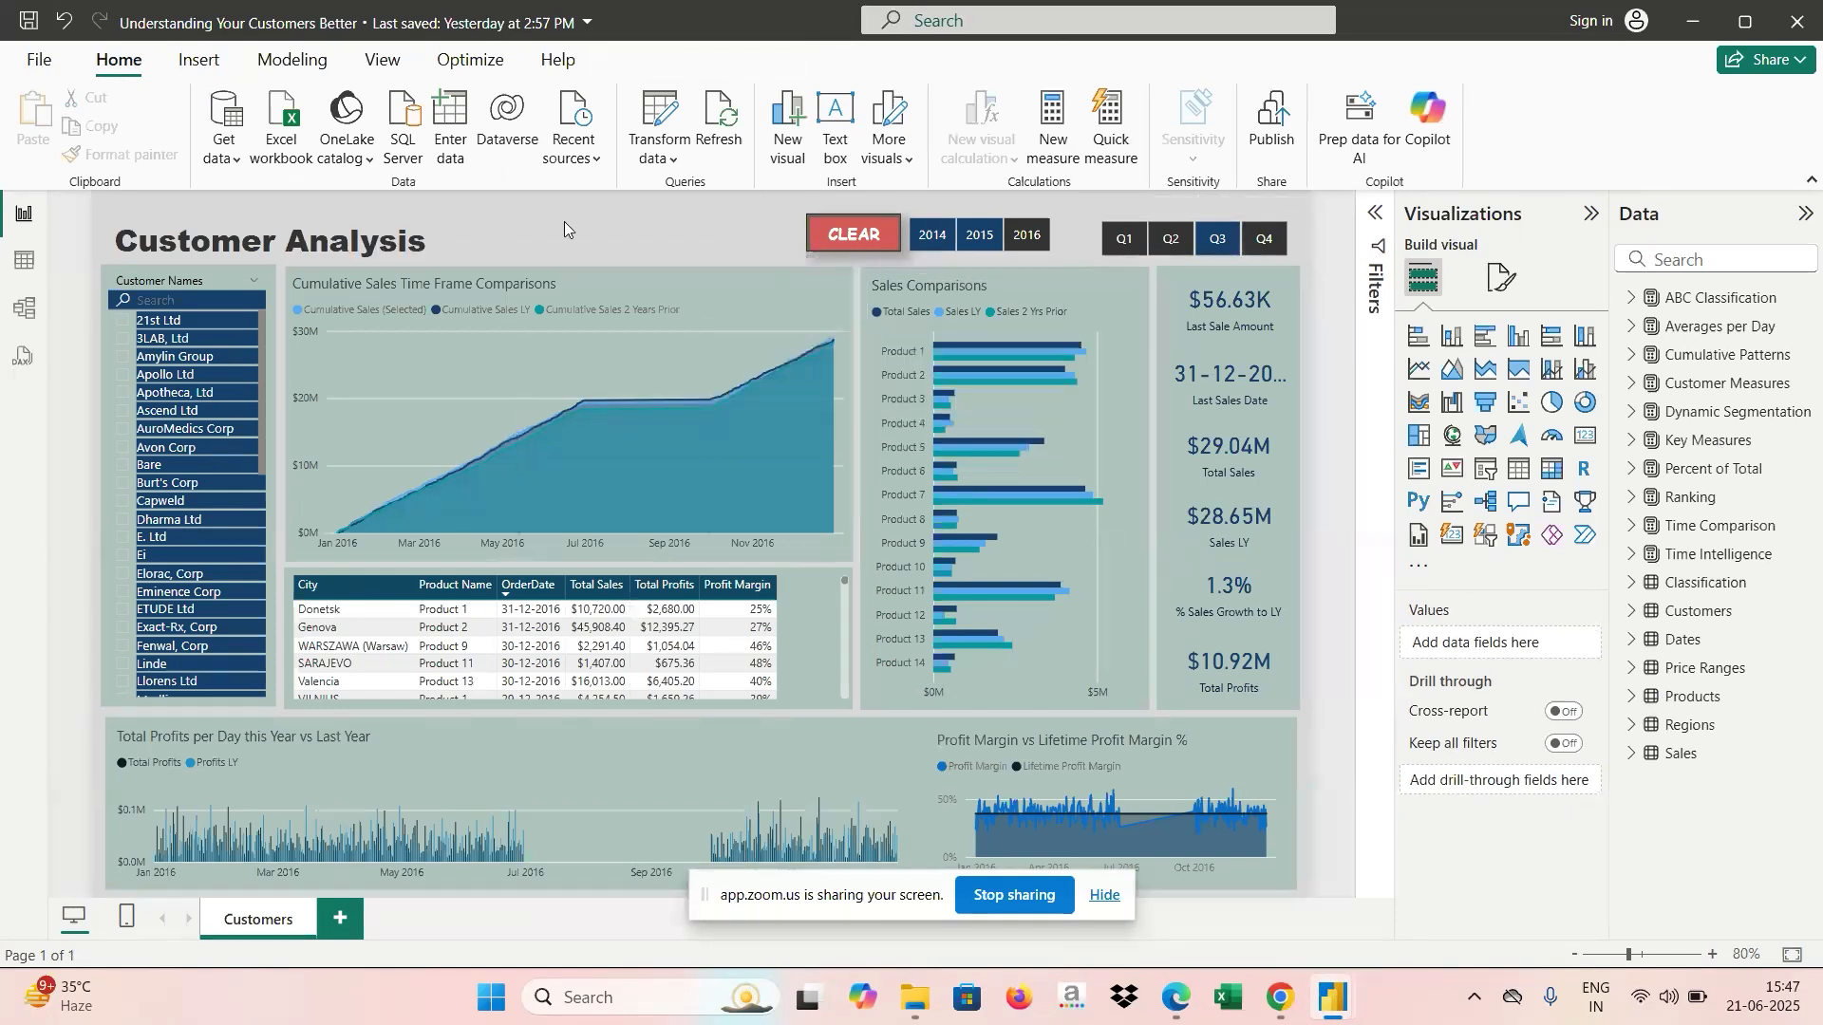
{"action": "mouse_move", "coordinate": [576, 353]}
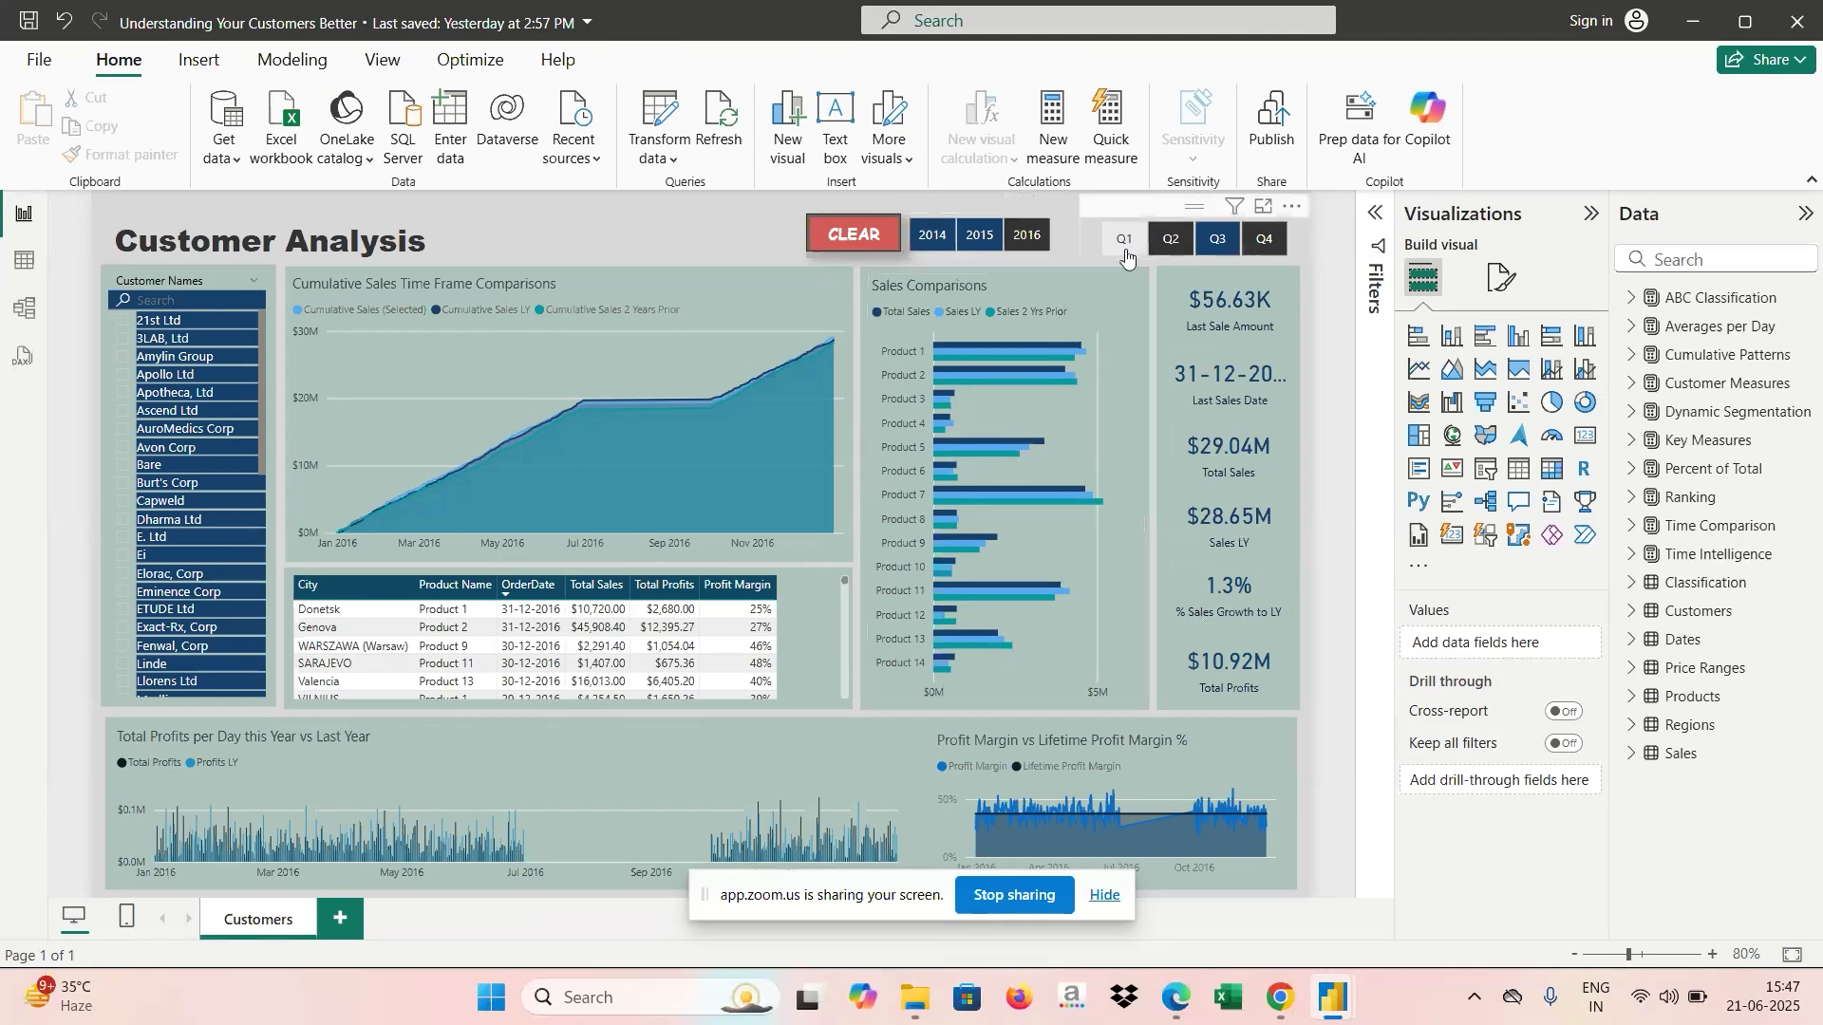
{"action": "left_click", "coordinate": [978, 237]}
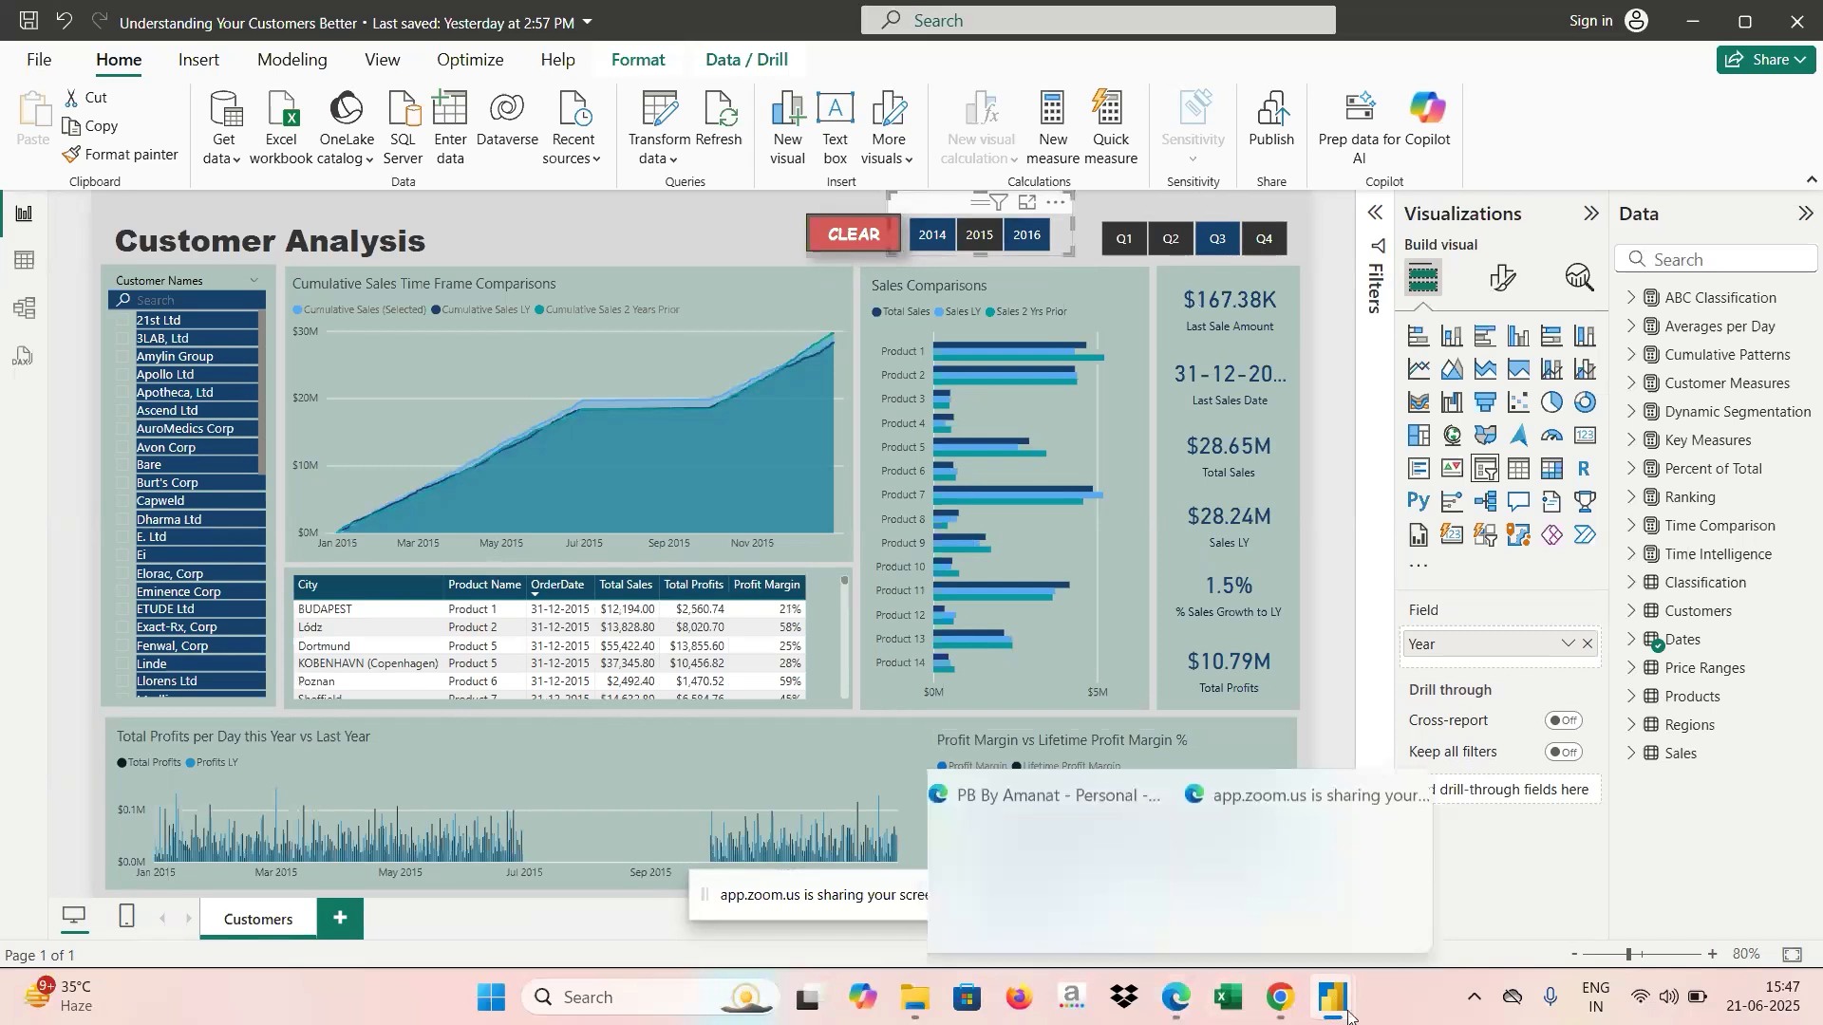
Switch to the Retail Analysis Sample PBIX report and select its page navigator to inspect the formatting options.
{"action": "mouse_move", "coordinate": [1333, 997]}
{"action": "left_click", "coordinate": [1503, 919]}
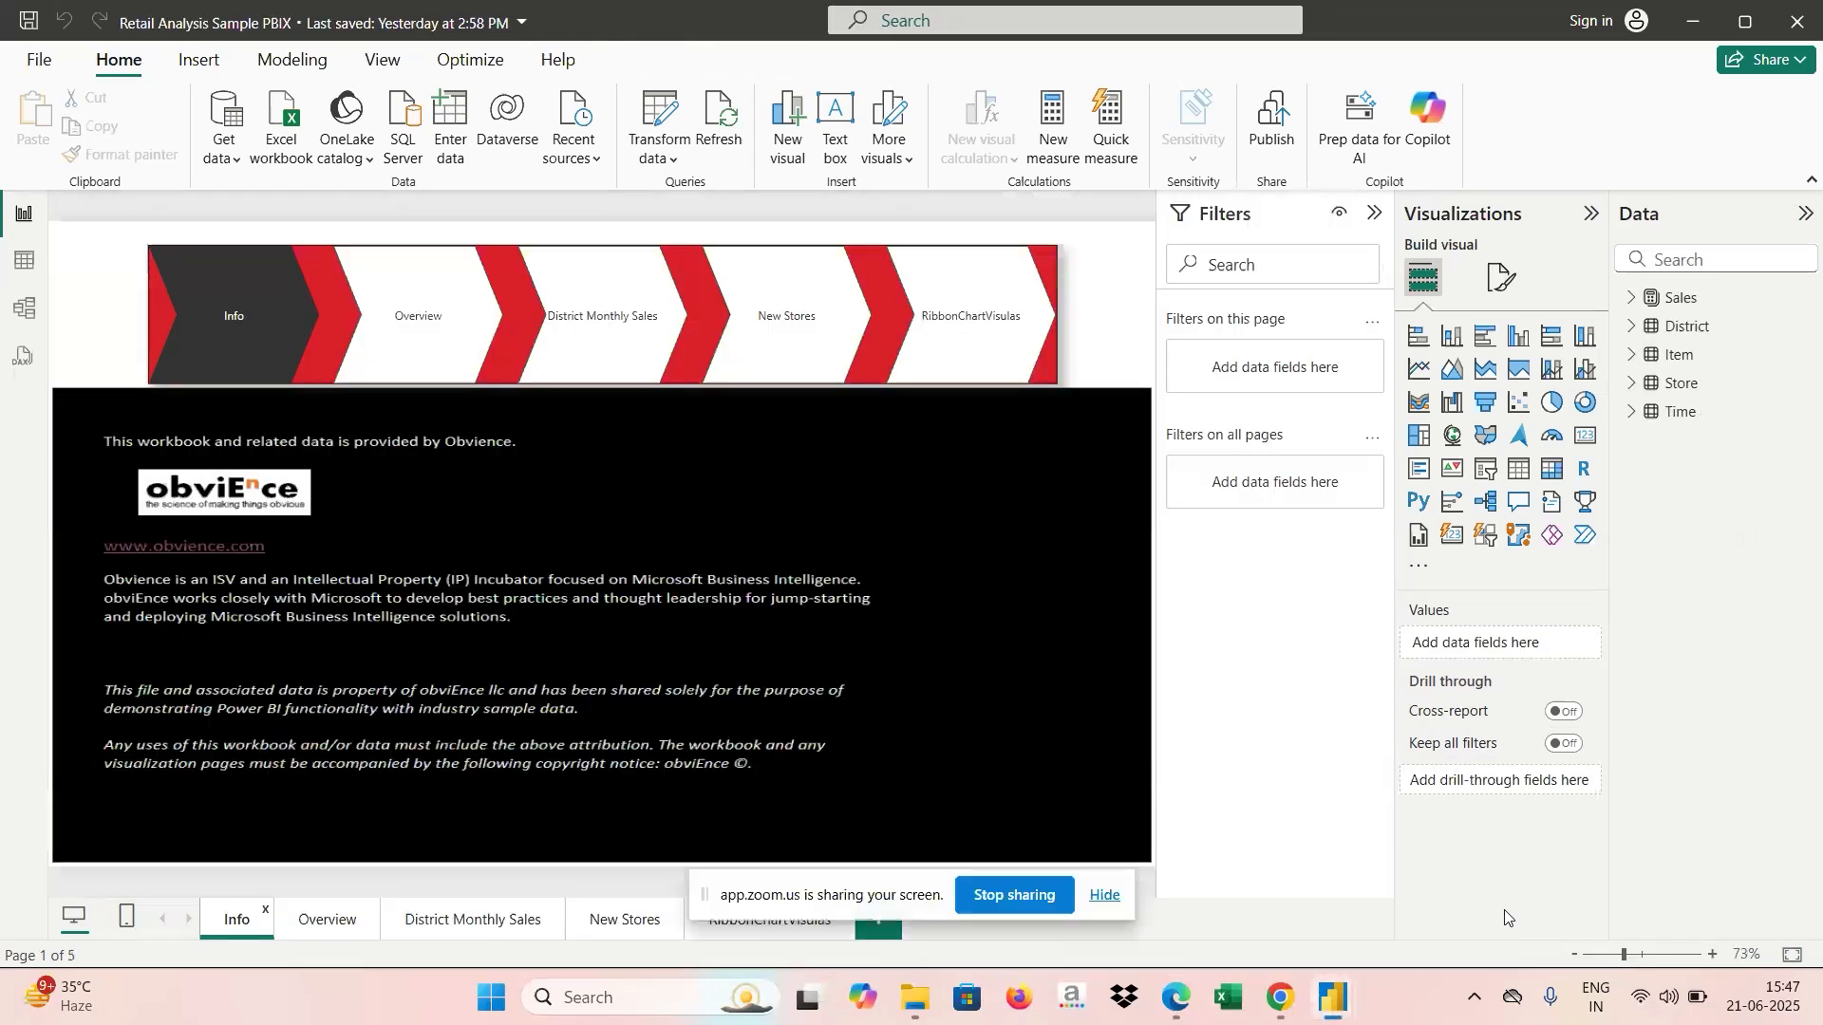
{"action": "left_click", "coordinate": [809, 342]}
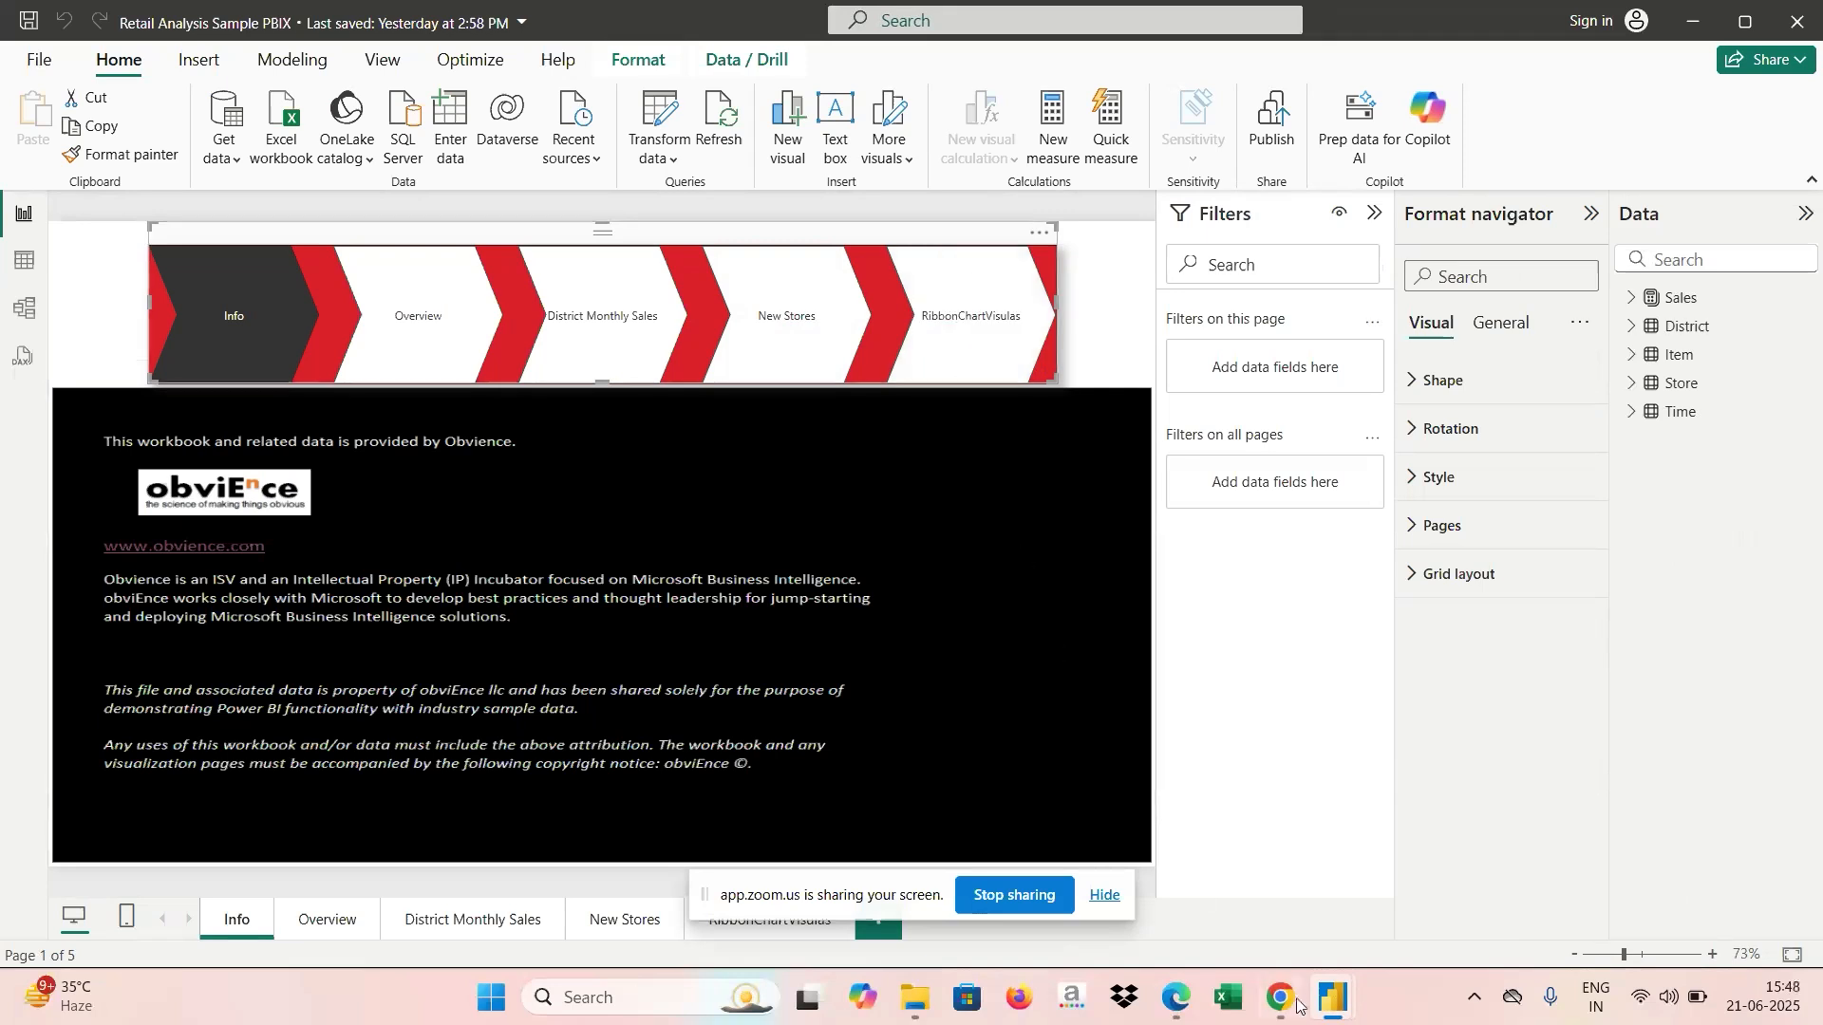
{"action": "mouse_move", "coordinate": [1281, 997]}
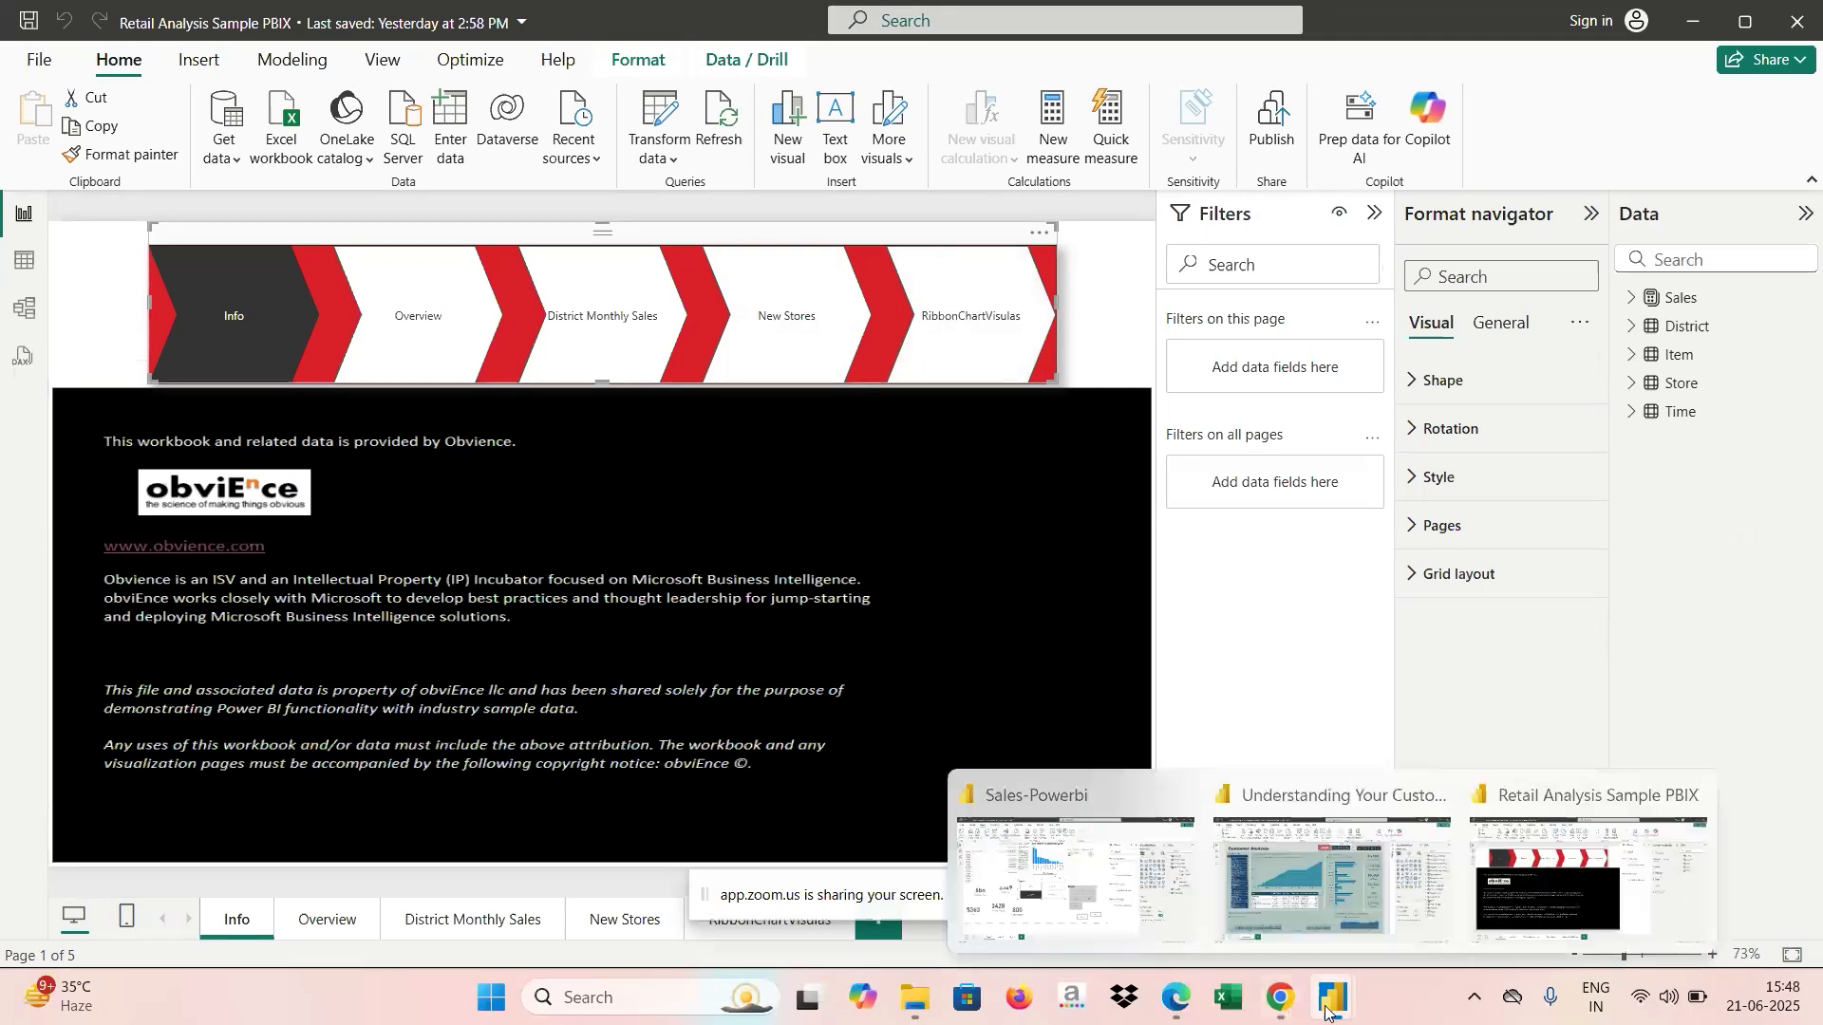
Return to the Sales-Powerbi report and display its theme and page view options.
{"action": "left_click", "coordinate": [1142, 874]}
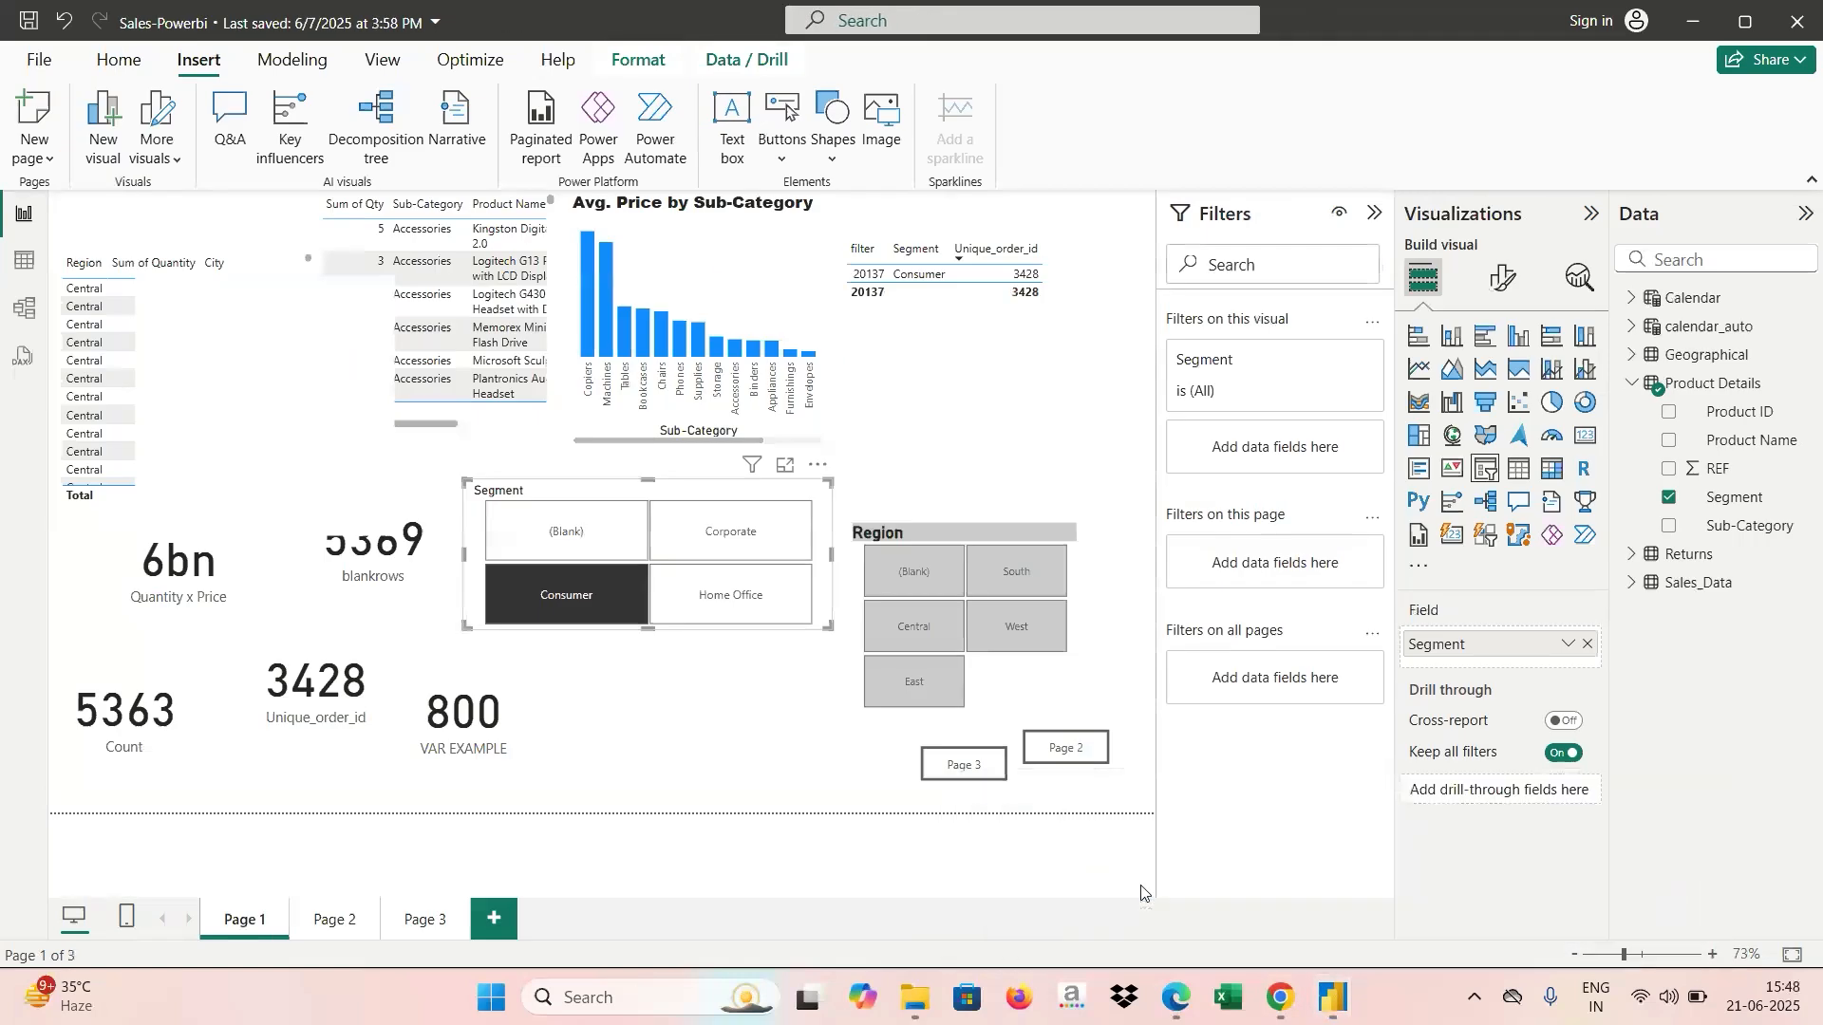
{"action": "left_click", "coordinate": [116, 65]}
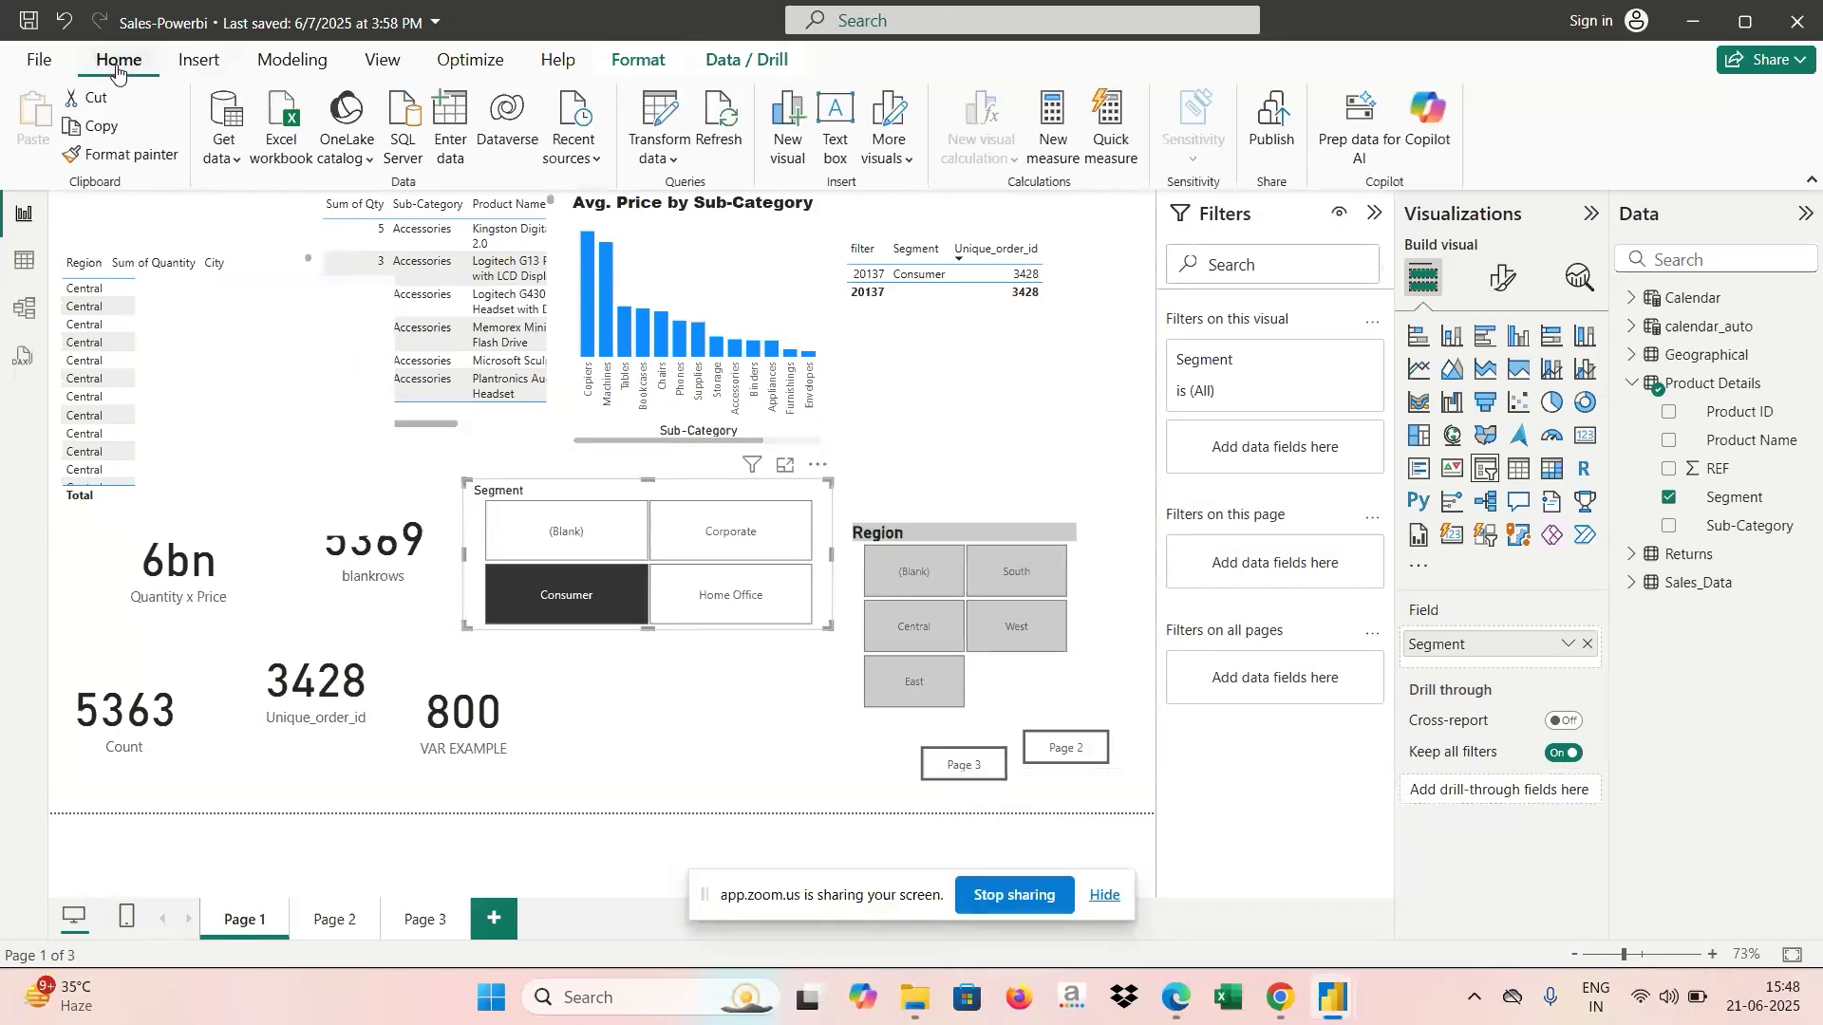
{"action": "left_click", "coordinate": [224, 65]}
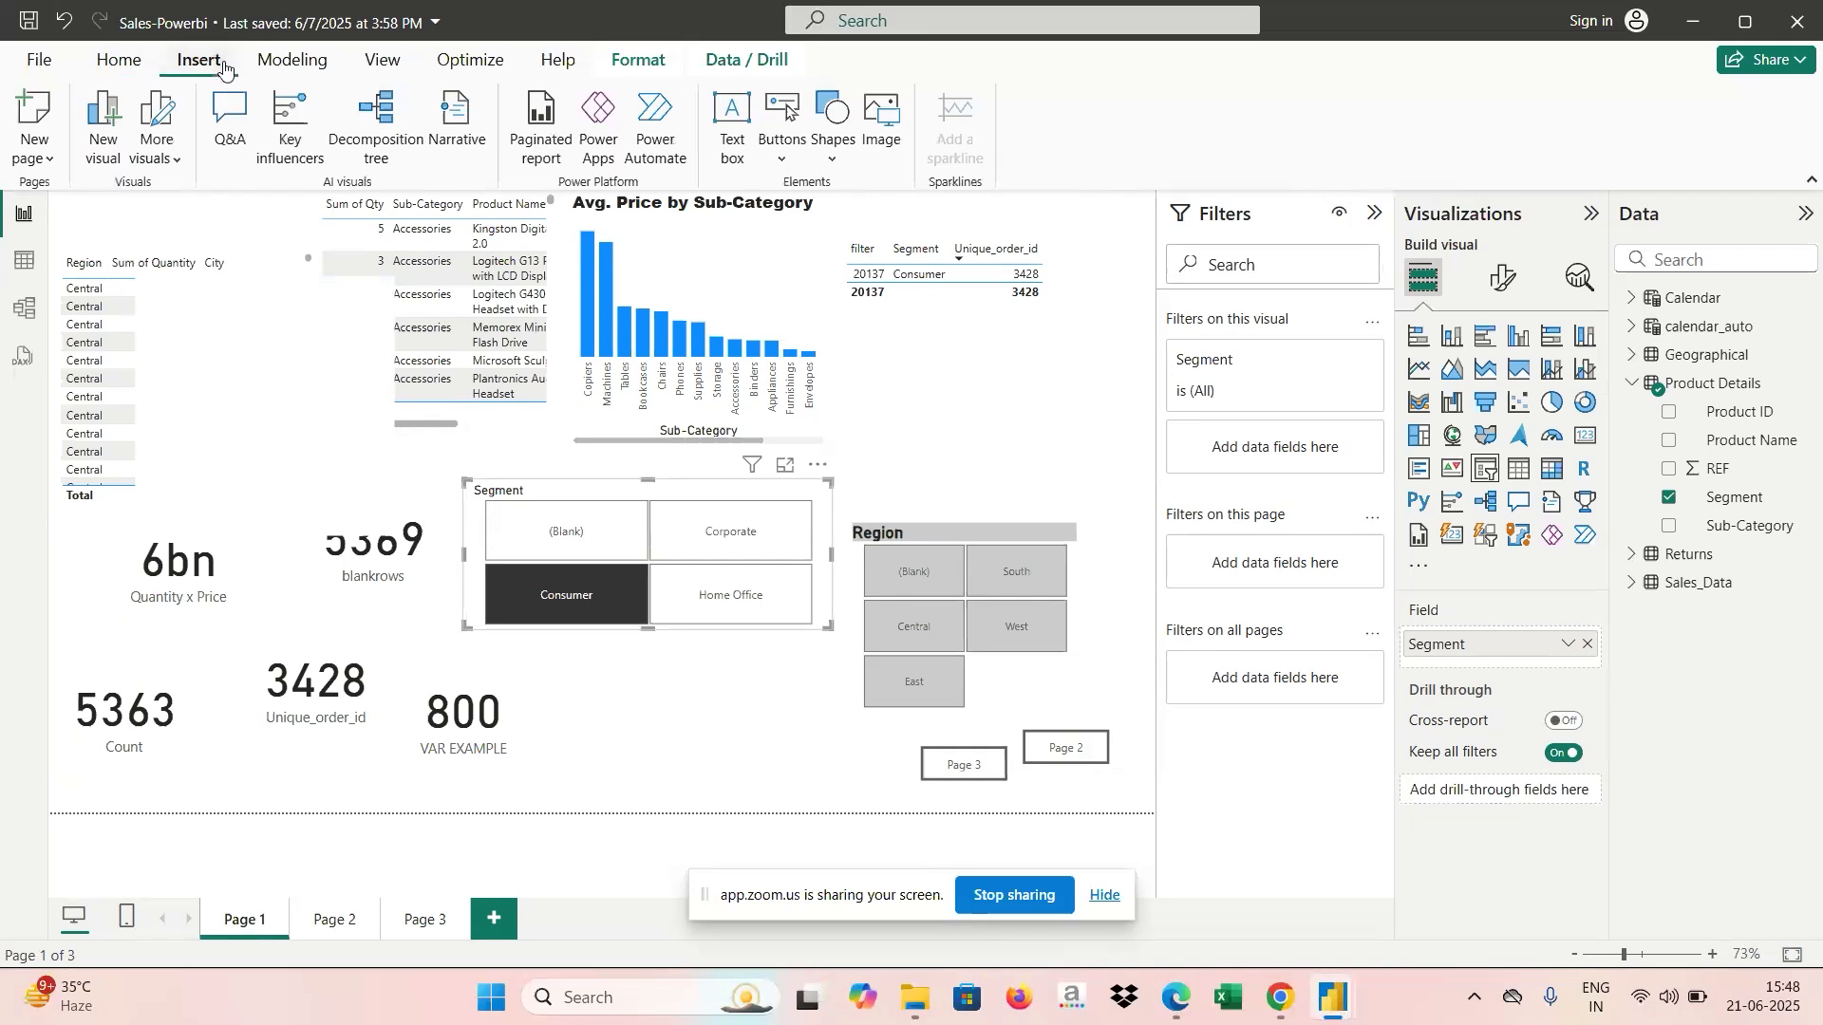
{"action": "left_click", "coordinate": [370, 72]}
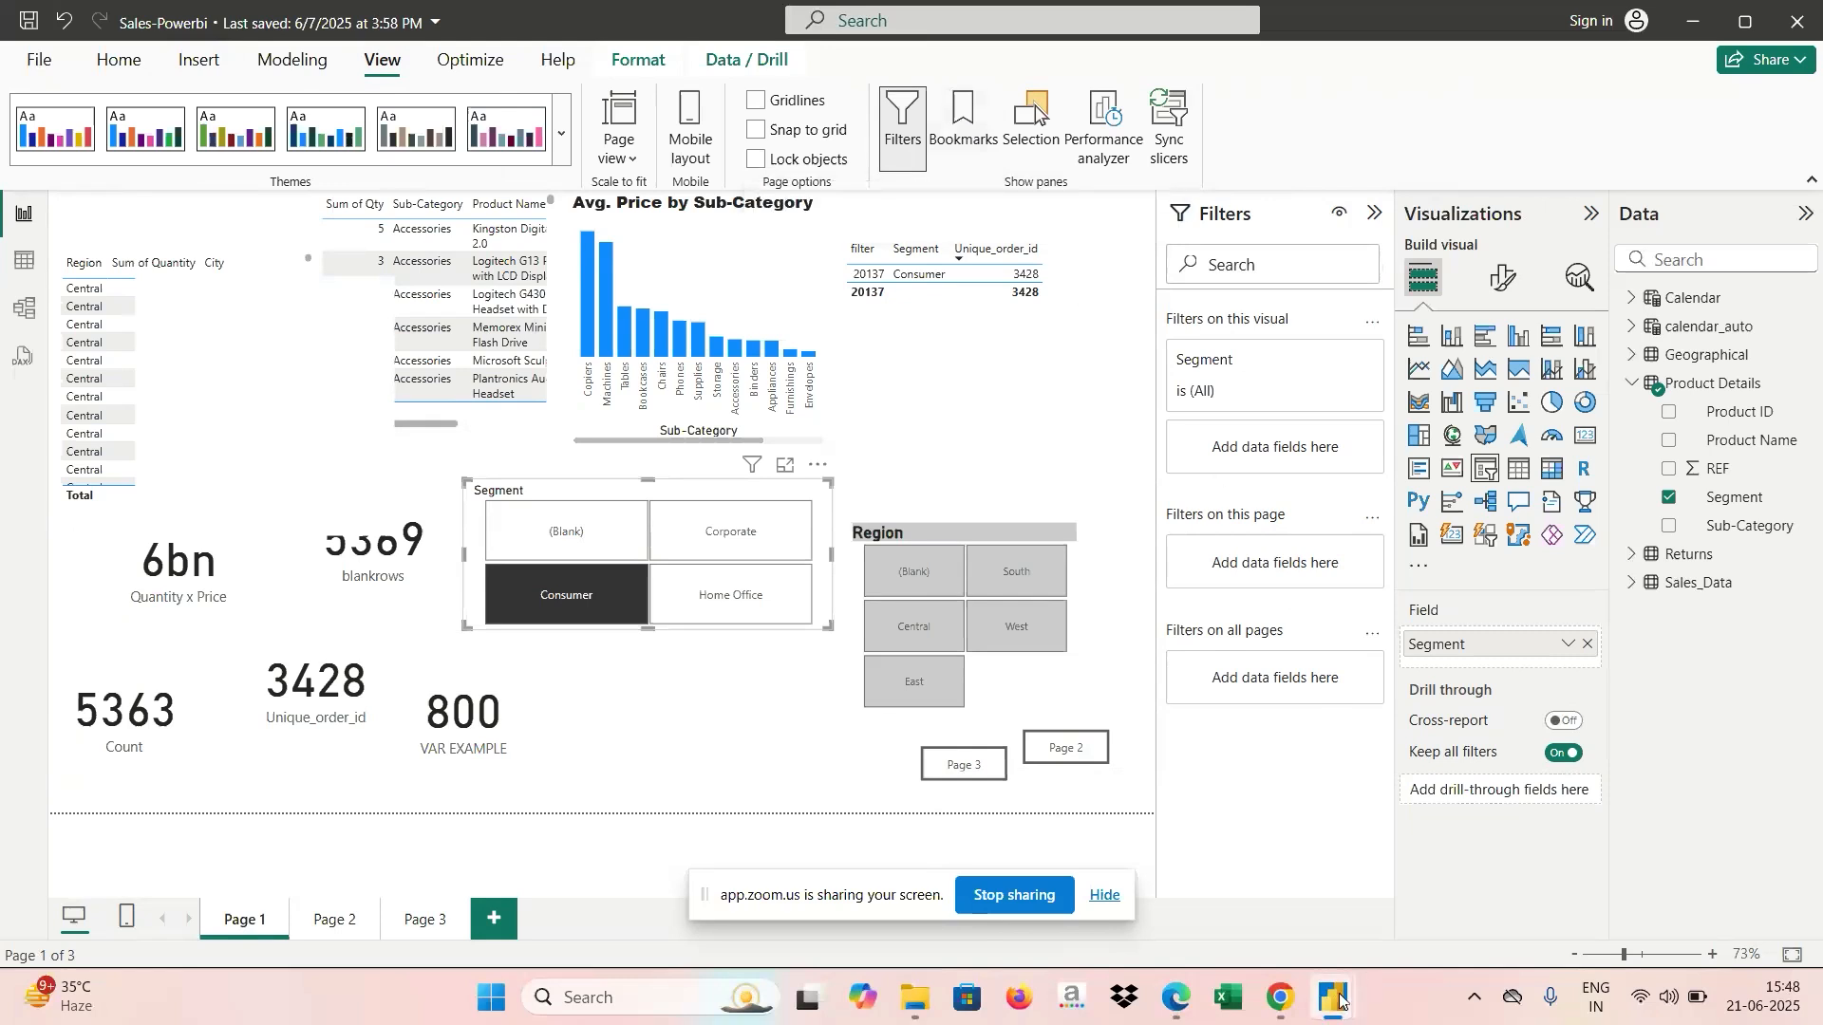
Switch to the Retail Analysis Sample PBIX report to view its page navigator and return to the Sales-Powerbi report.
{"action": "mouse_move", "coordinate": [1336, 999]}
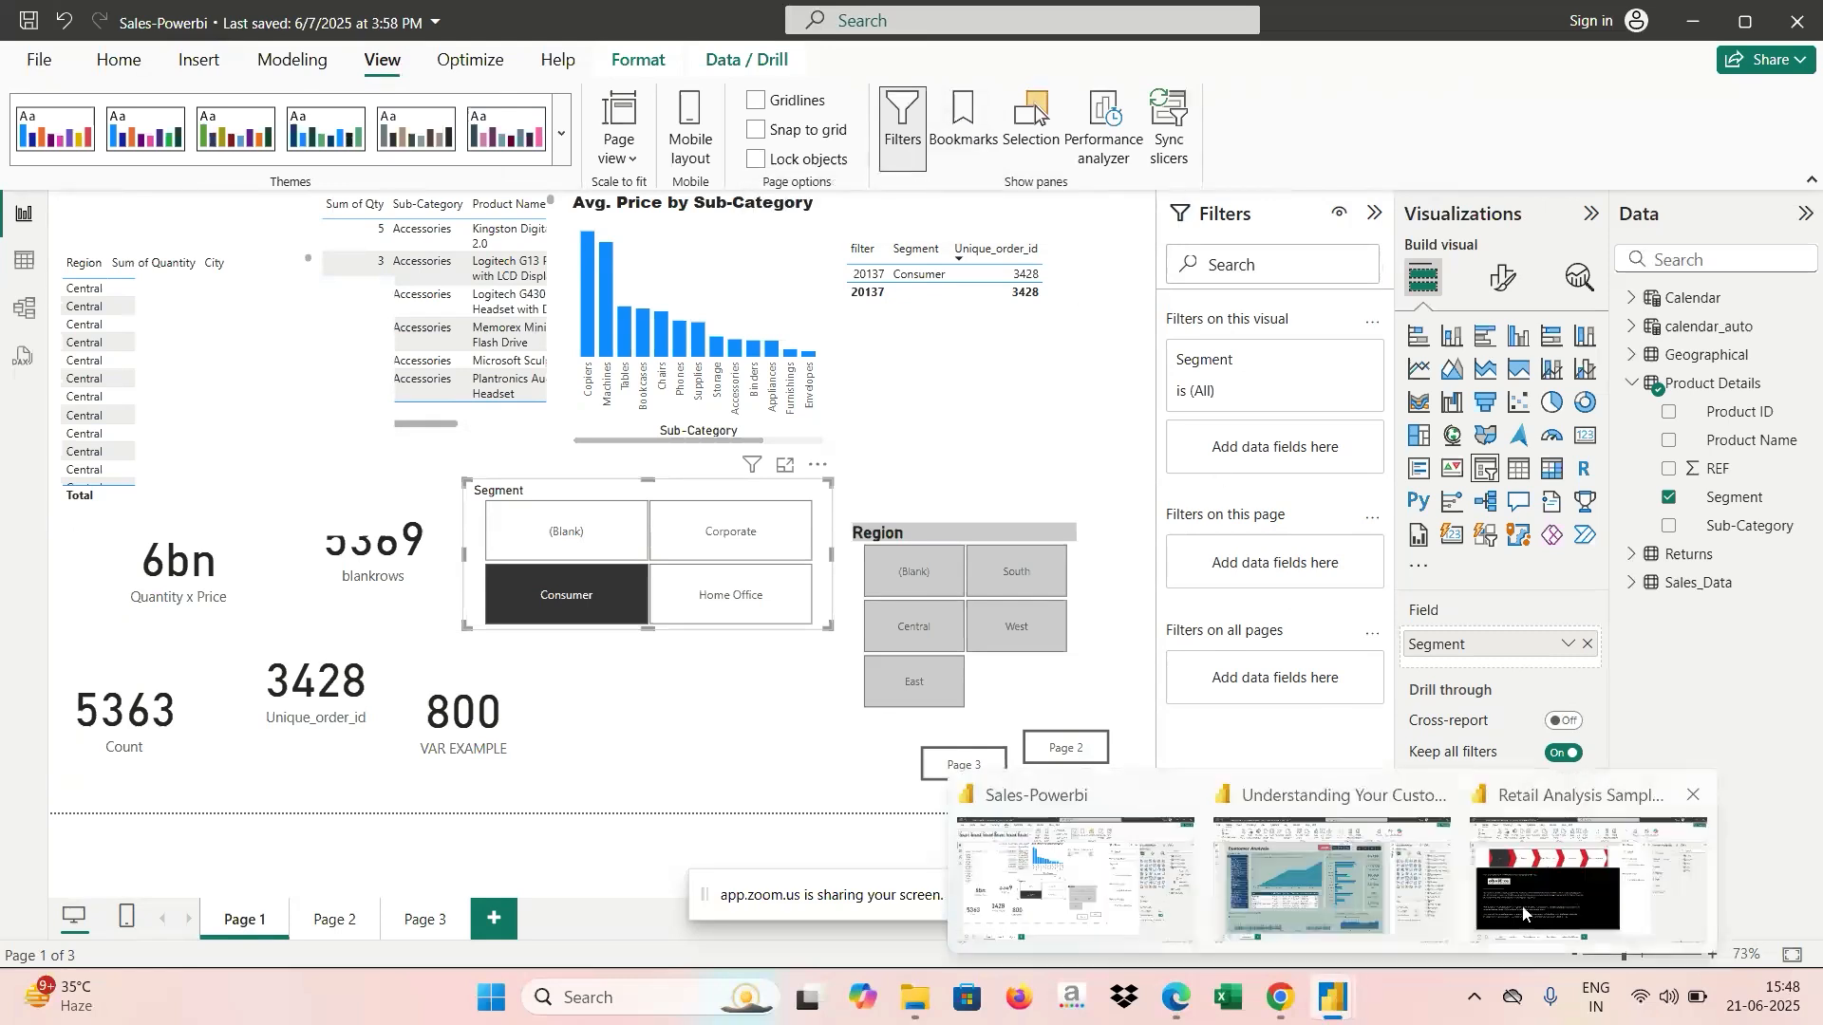
{"action": "mouse_move", "coordinate": [1523, 904]}
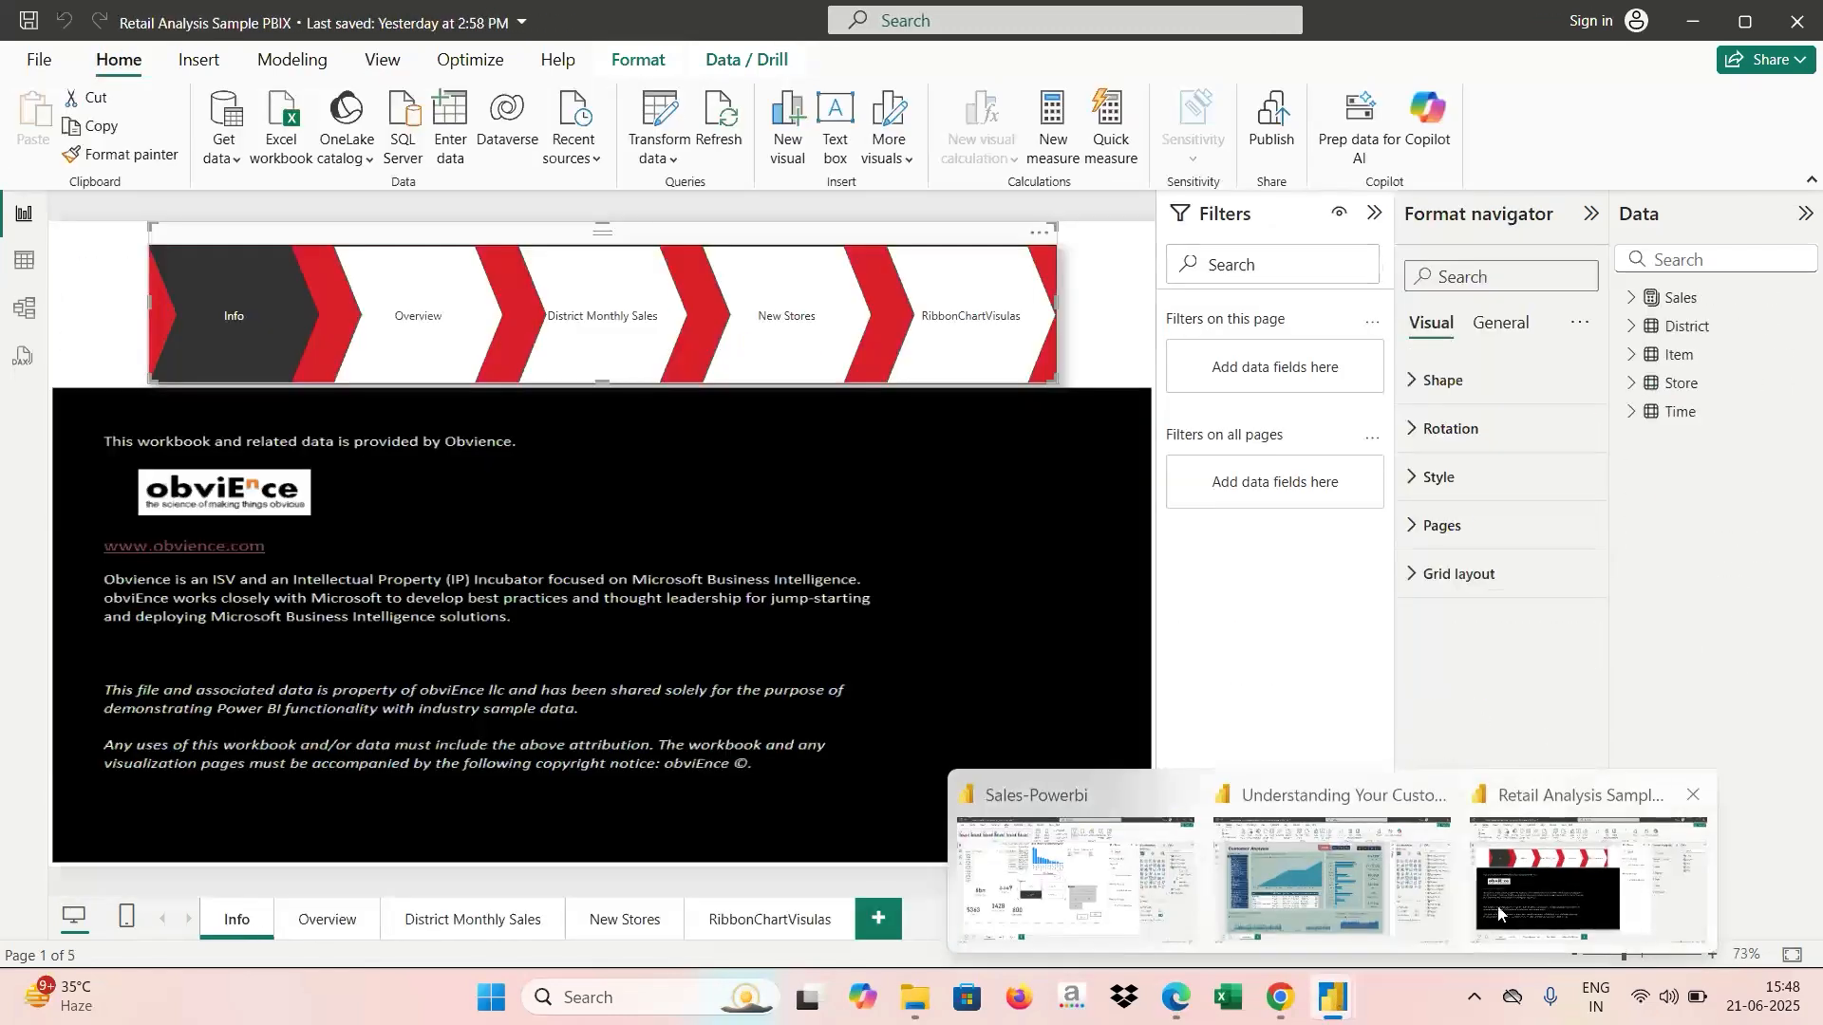
{"action": "left_click", "coordinate": [1499, 913]}
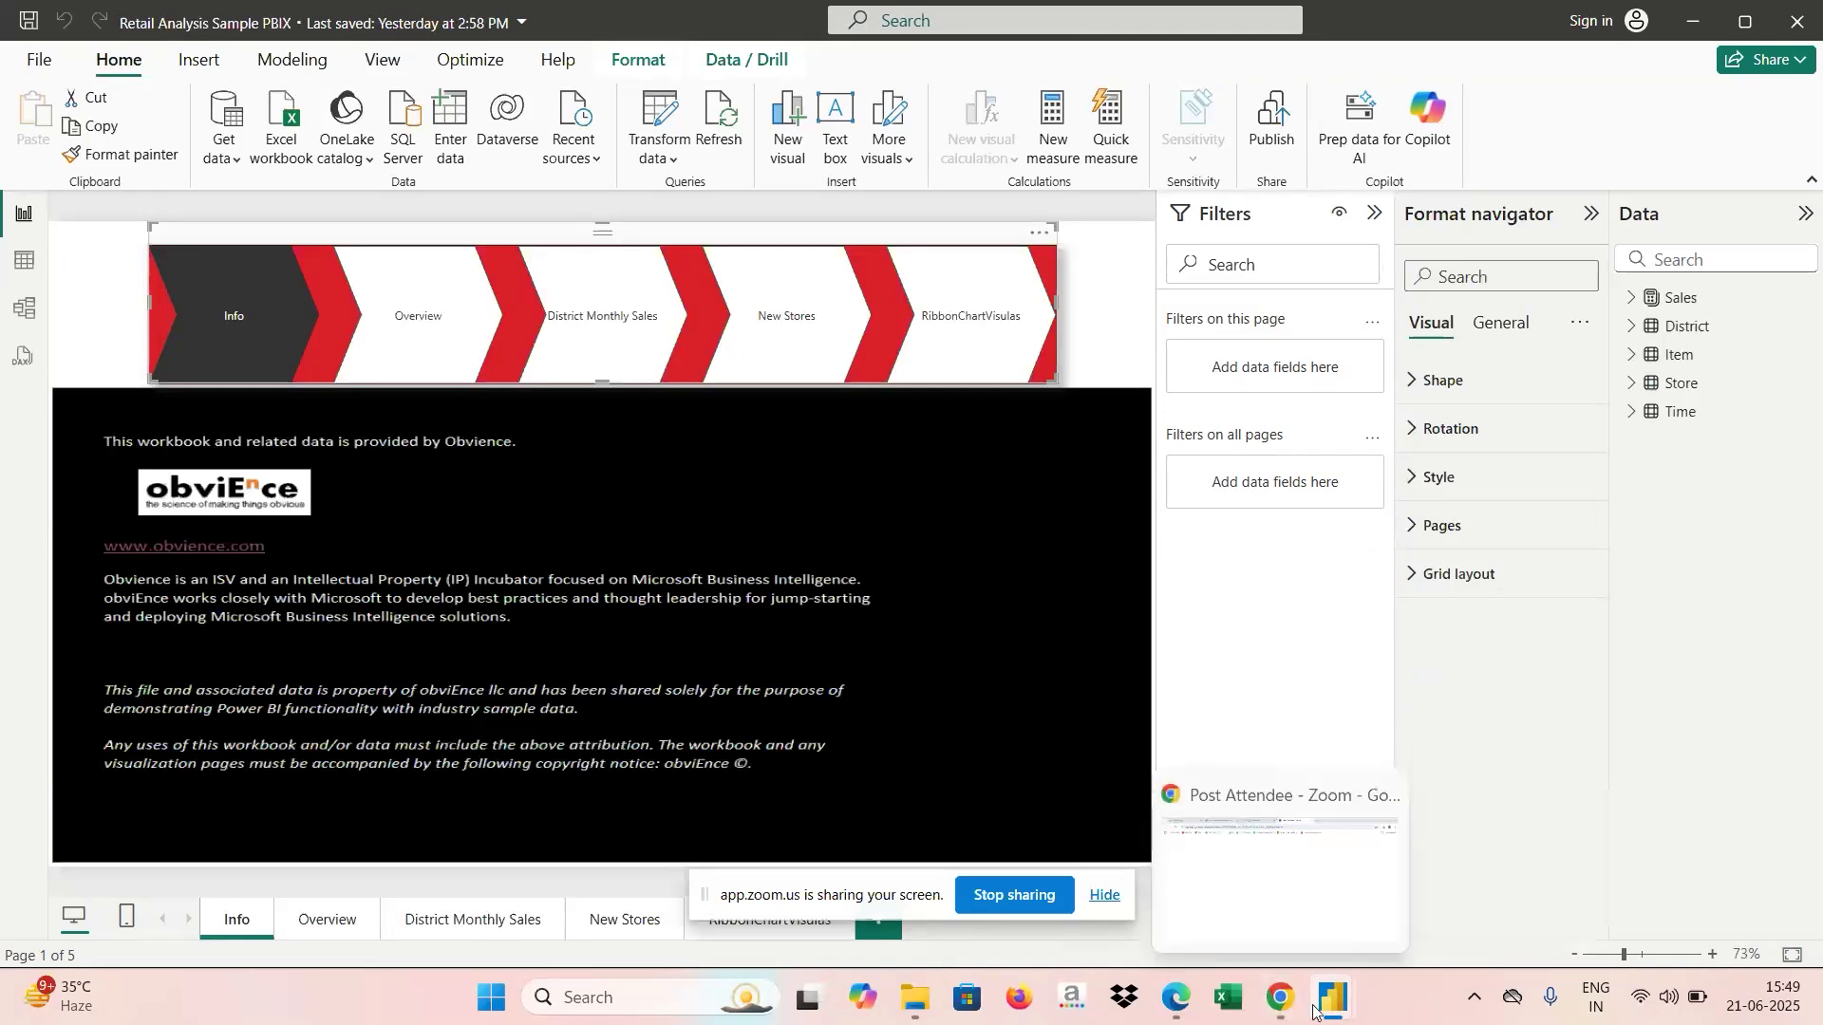
{"action": "mouse_move", "coordinate": [1325, 1005]}
{"action": "left_click", "coordinate": [1138, 878]}
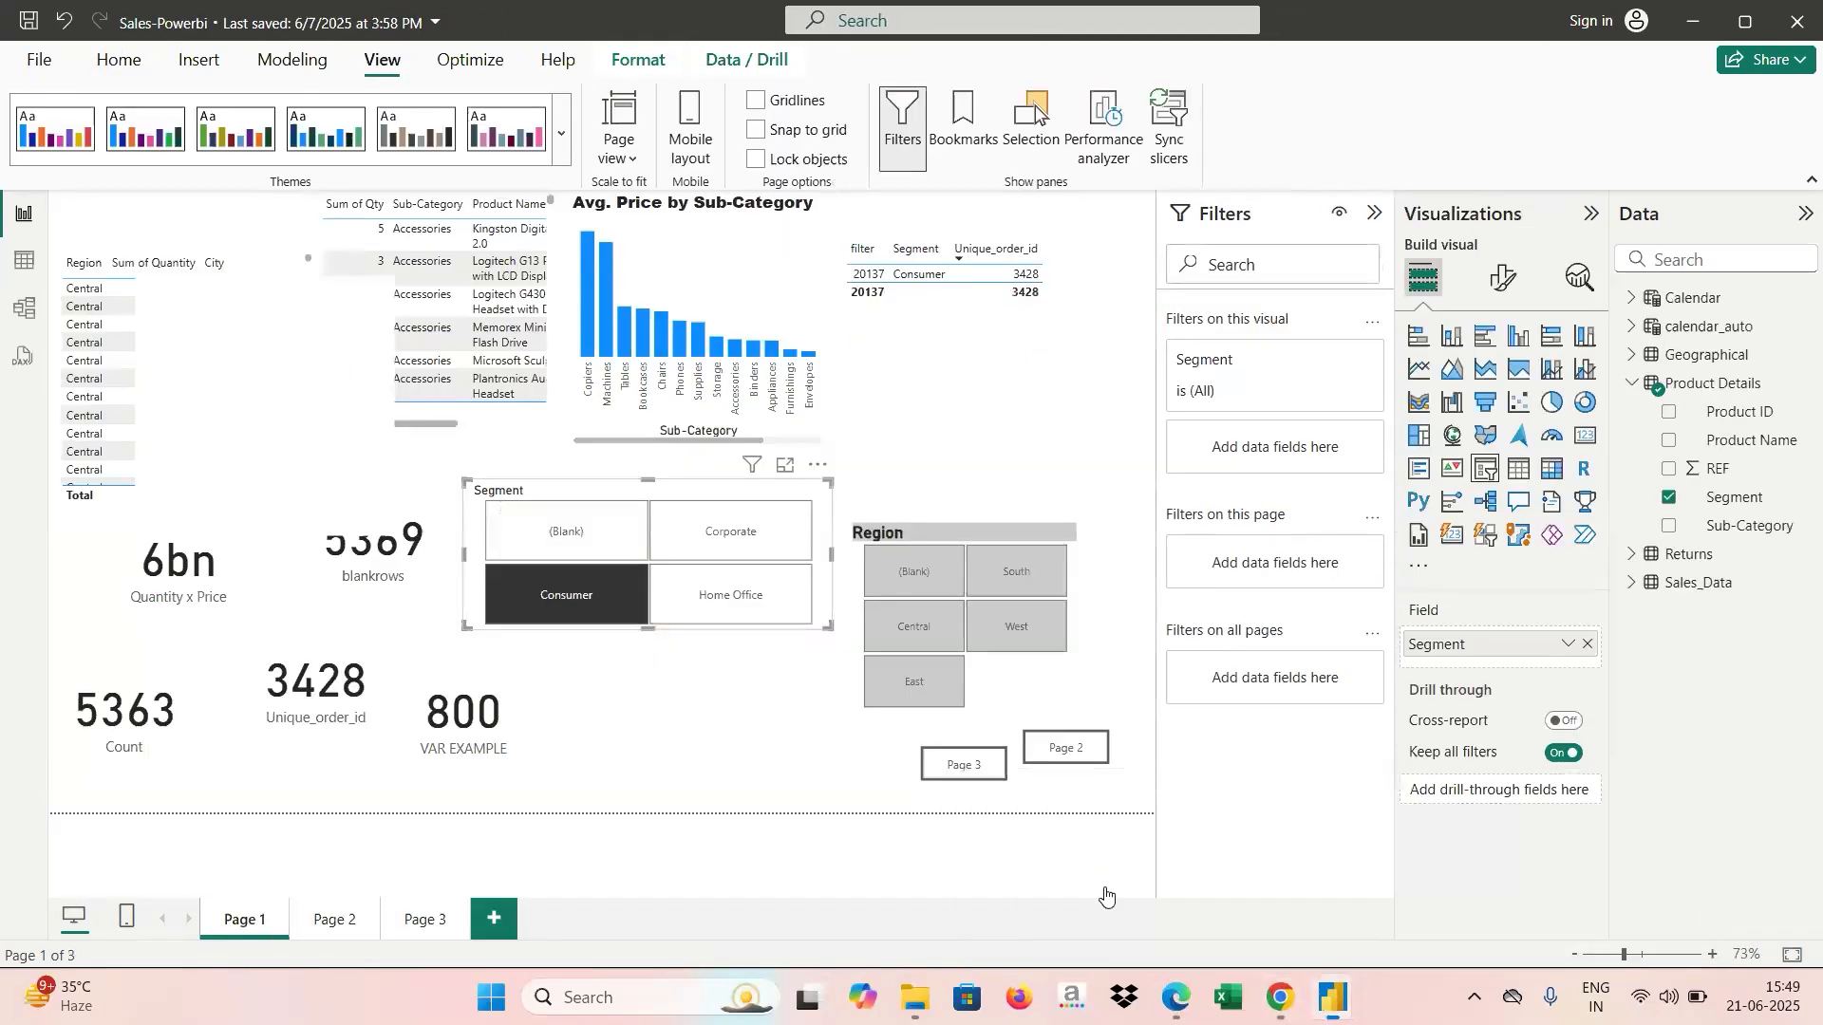
Display the report's bookmarks and add a bookmark of Page 1 with the Segment slicer filtered to Consumer.
{"action": "left_click", "coordinate": [729, 752]}
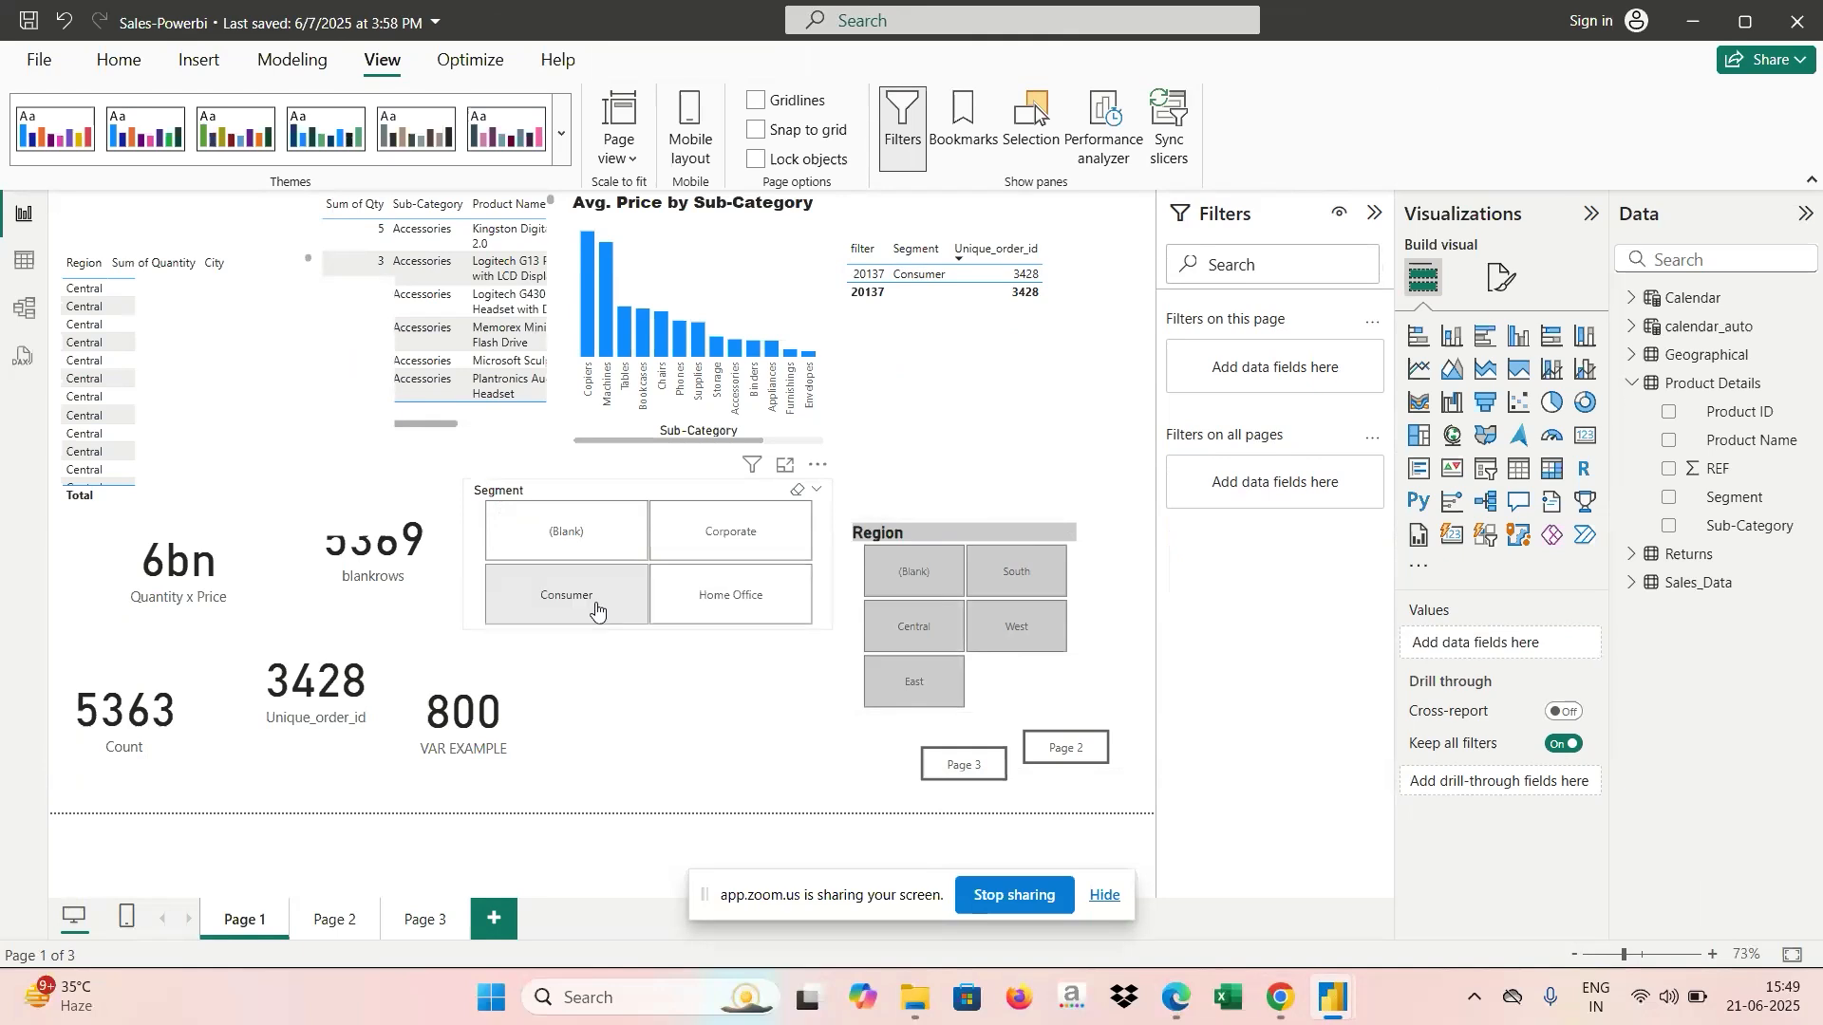
{"action": "left_click", "coordinate": [291, 710]}
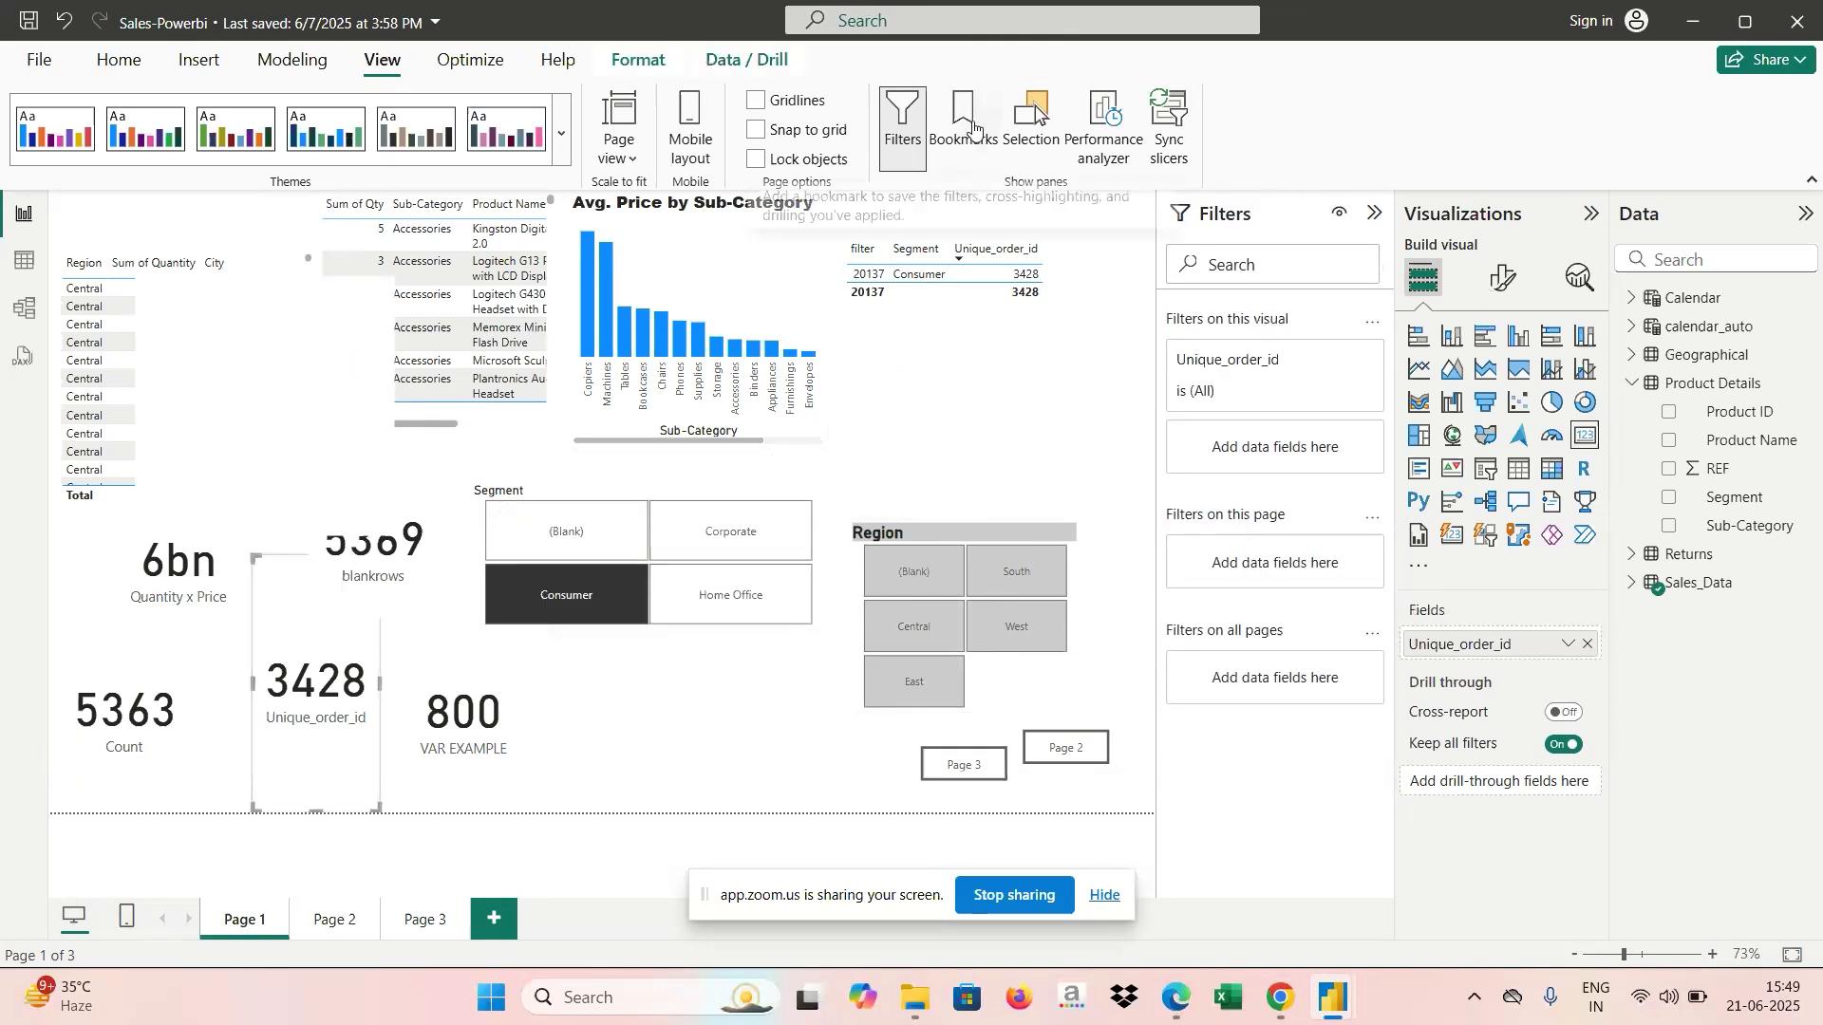
{"action": "left_click", "coordinate": [973, 126]}
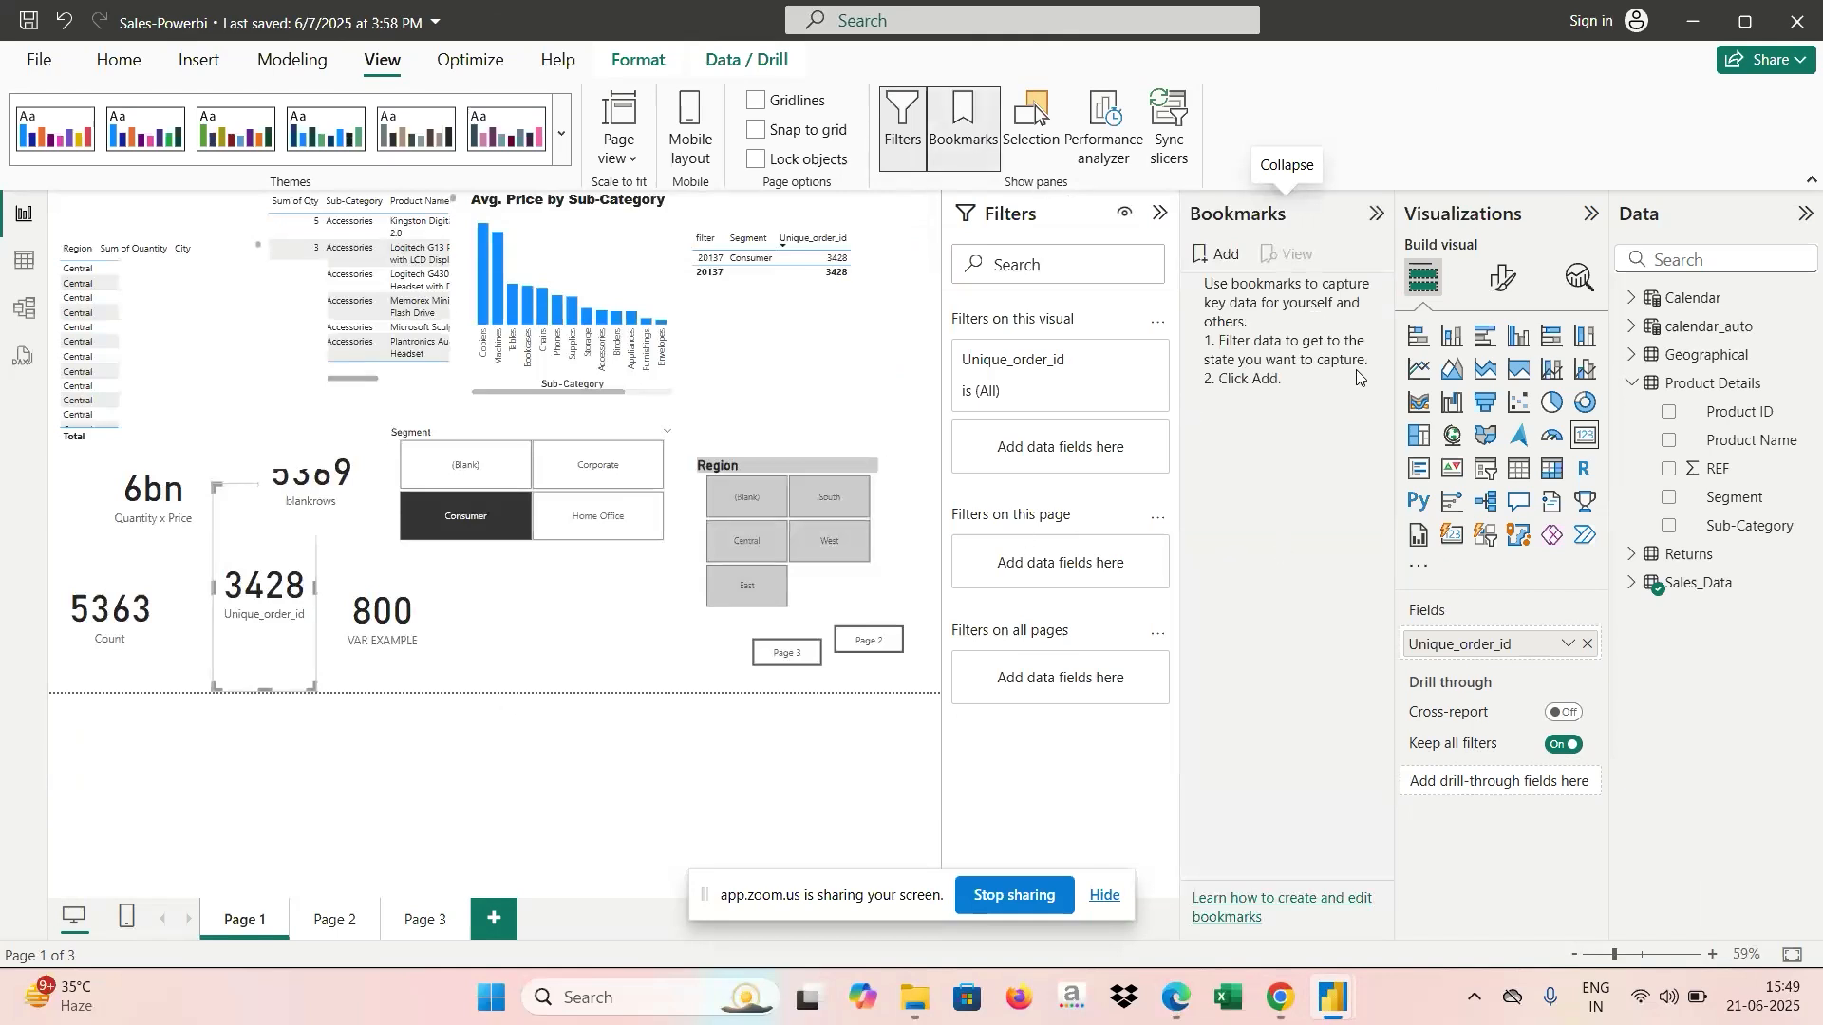
{"action": "left_click", "coordinate": [1203, 262]}
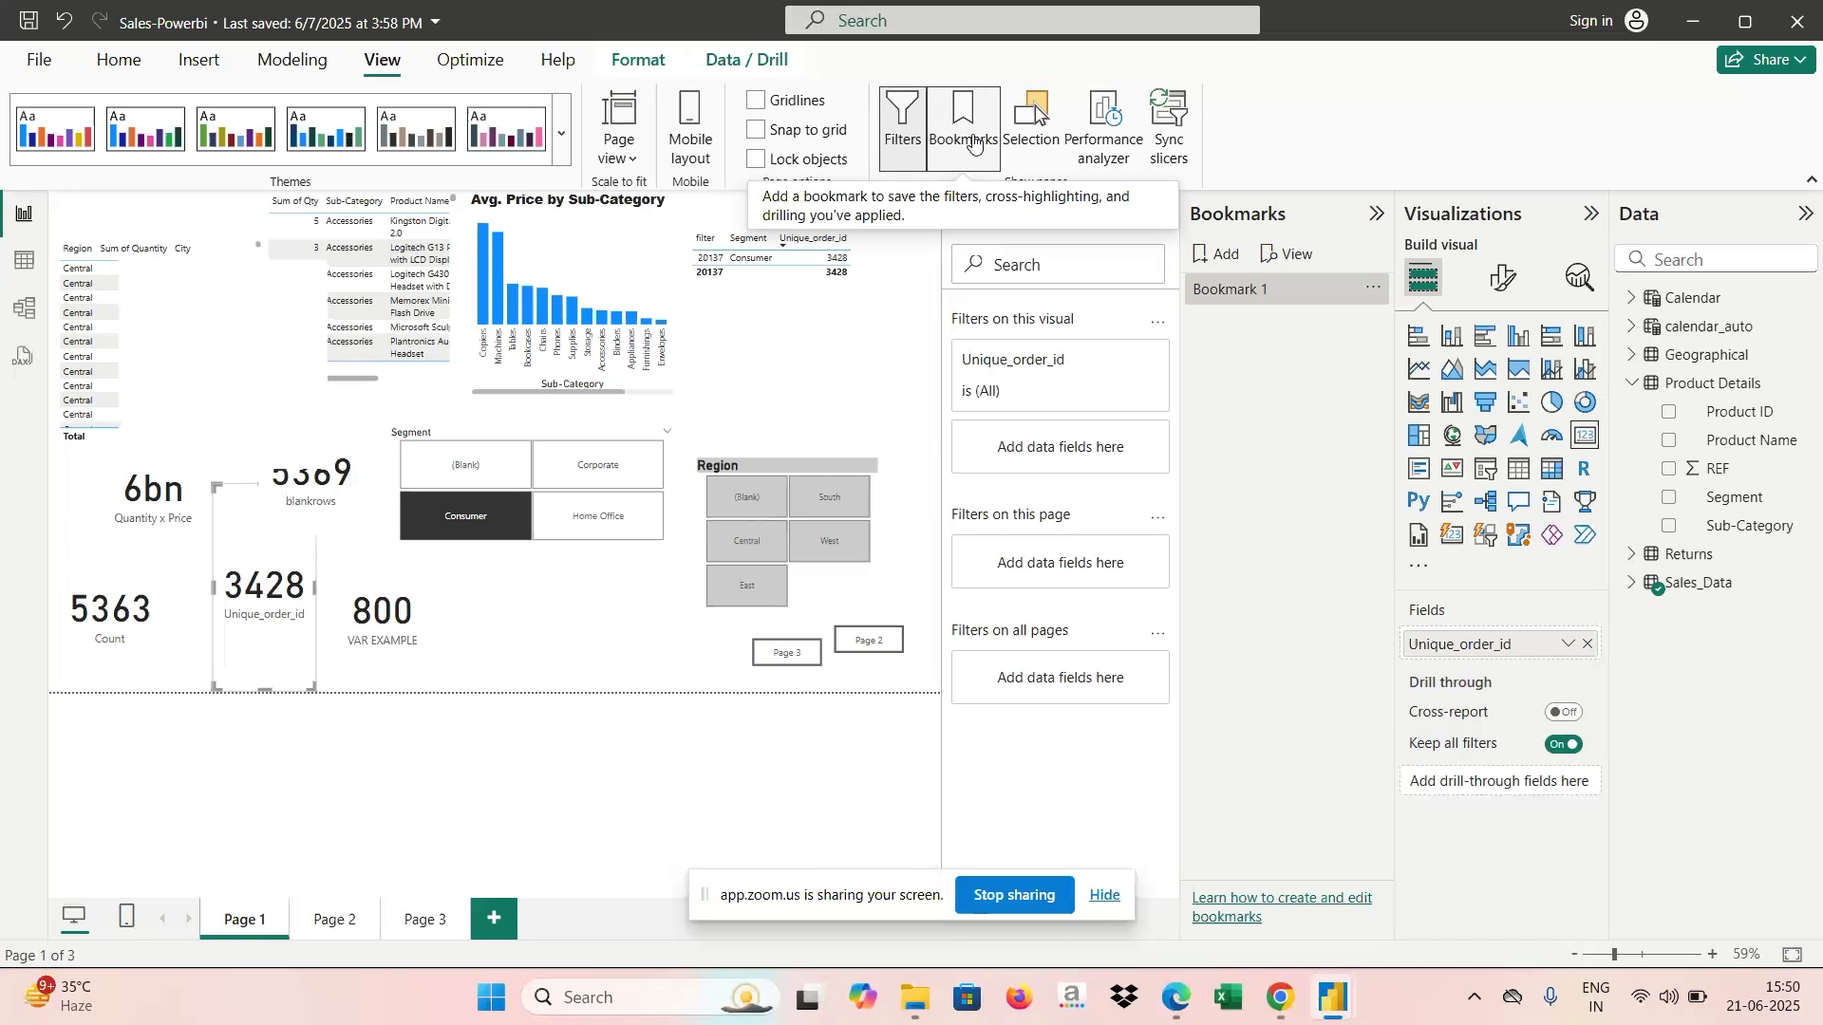
Go to Page 2 and add a second bookmark that captures this page.
{"action": "left_click", "coordinate": [334, 925]}
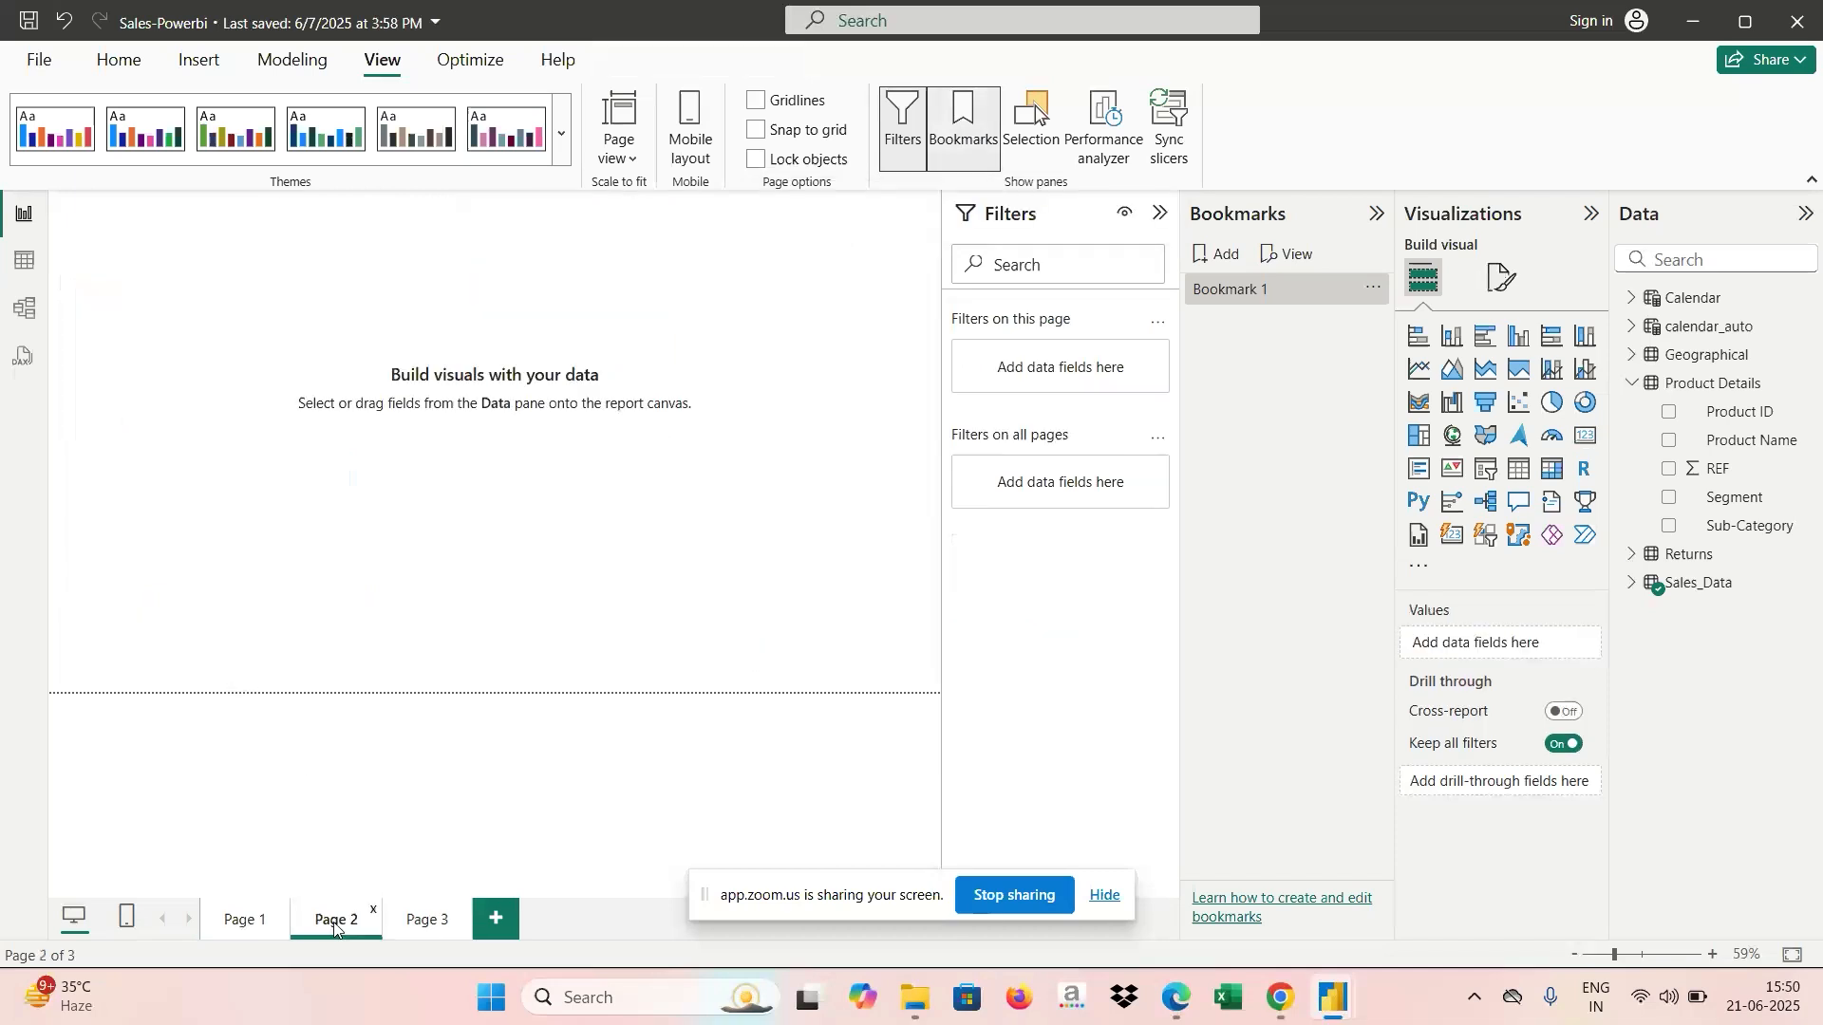
{"action": "left_click", "coordinate": [961, 138]}
{"action": "left_click", "coordinate": [959, 138]}
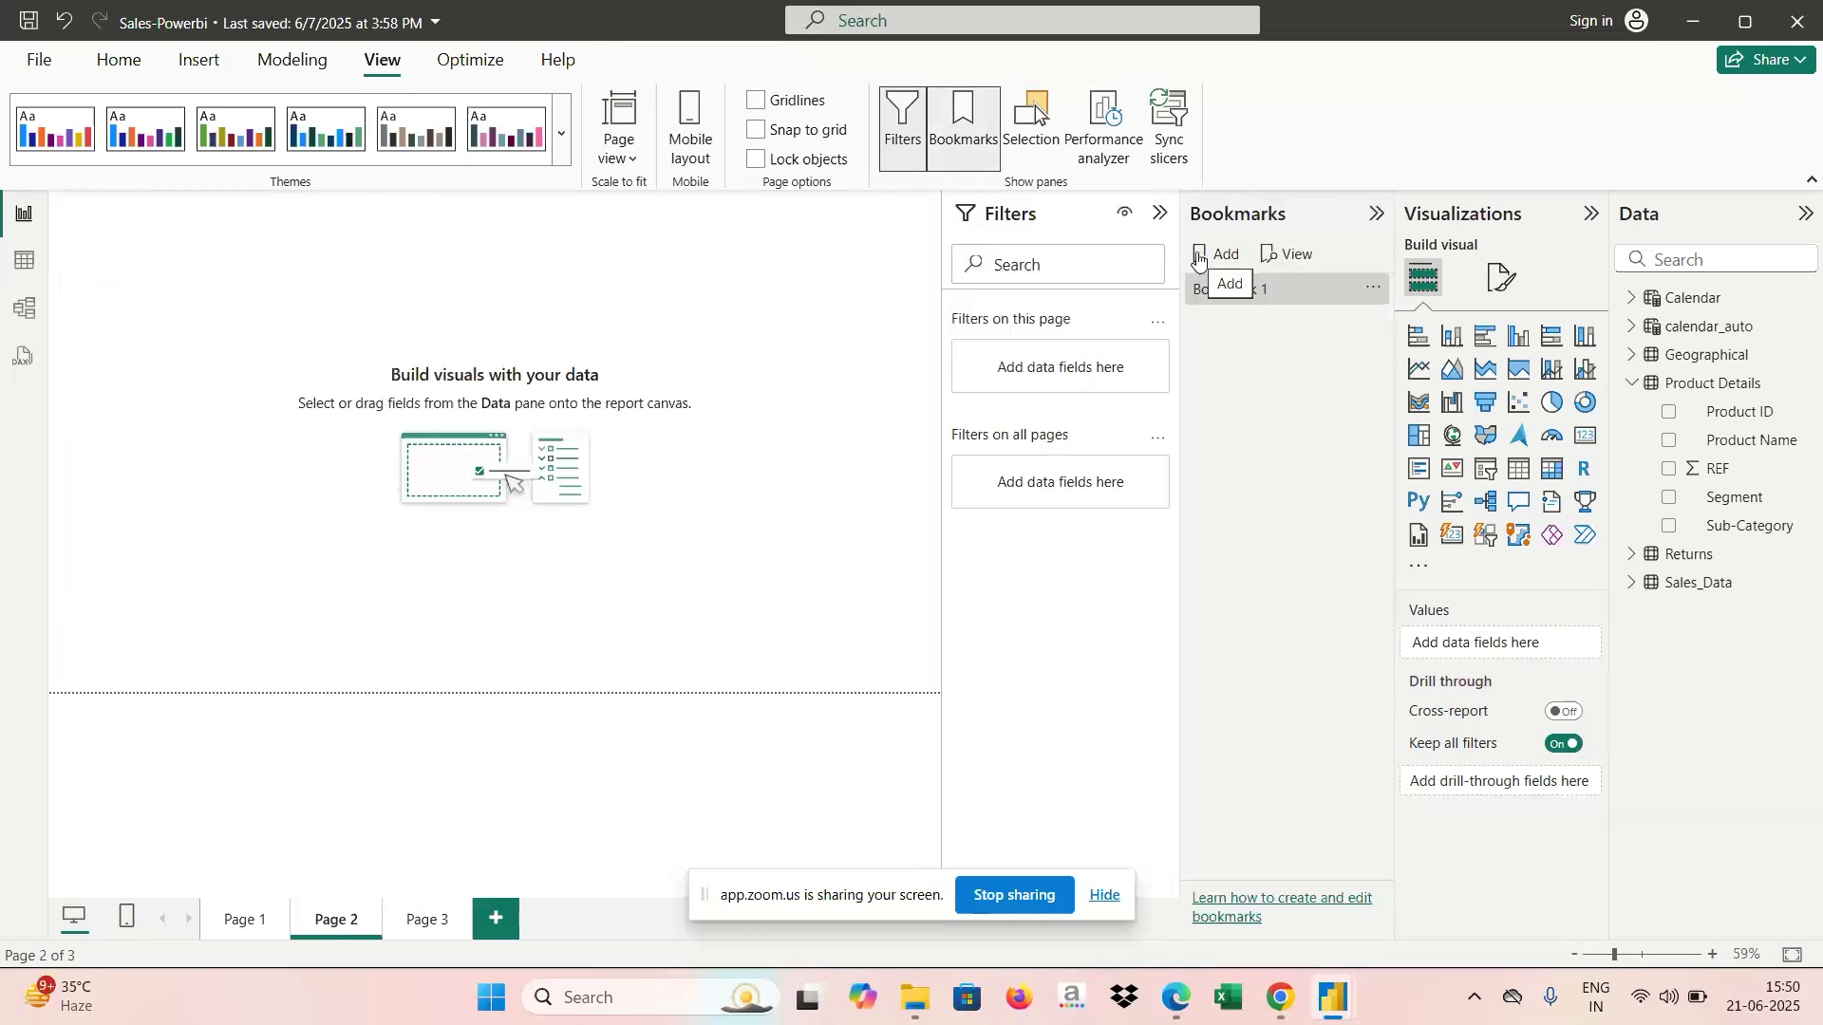
{"action": "left_click", "coordinate": [1200, 258]}
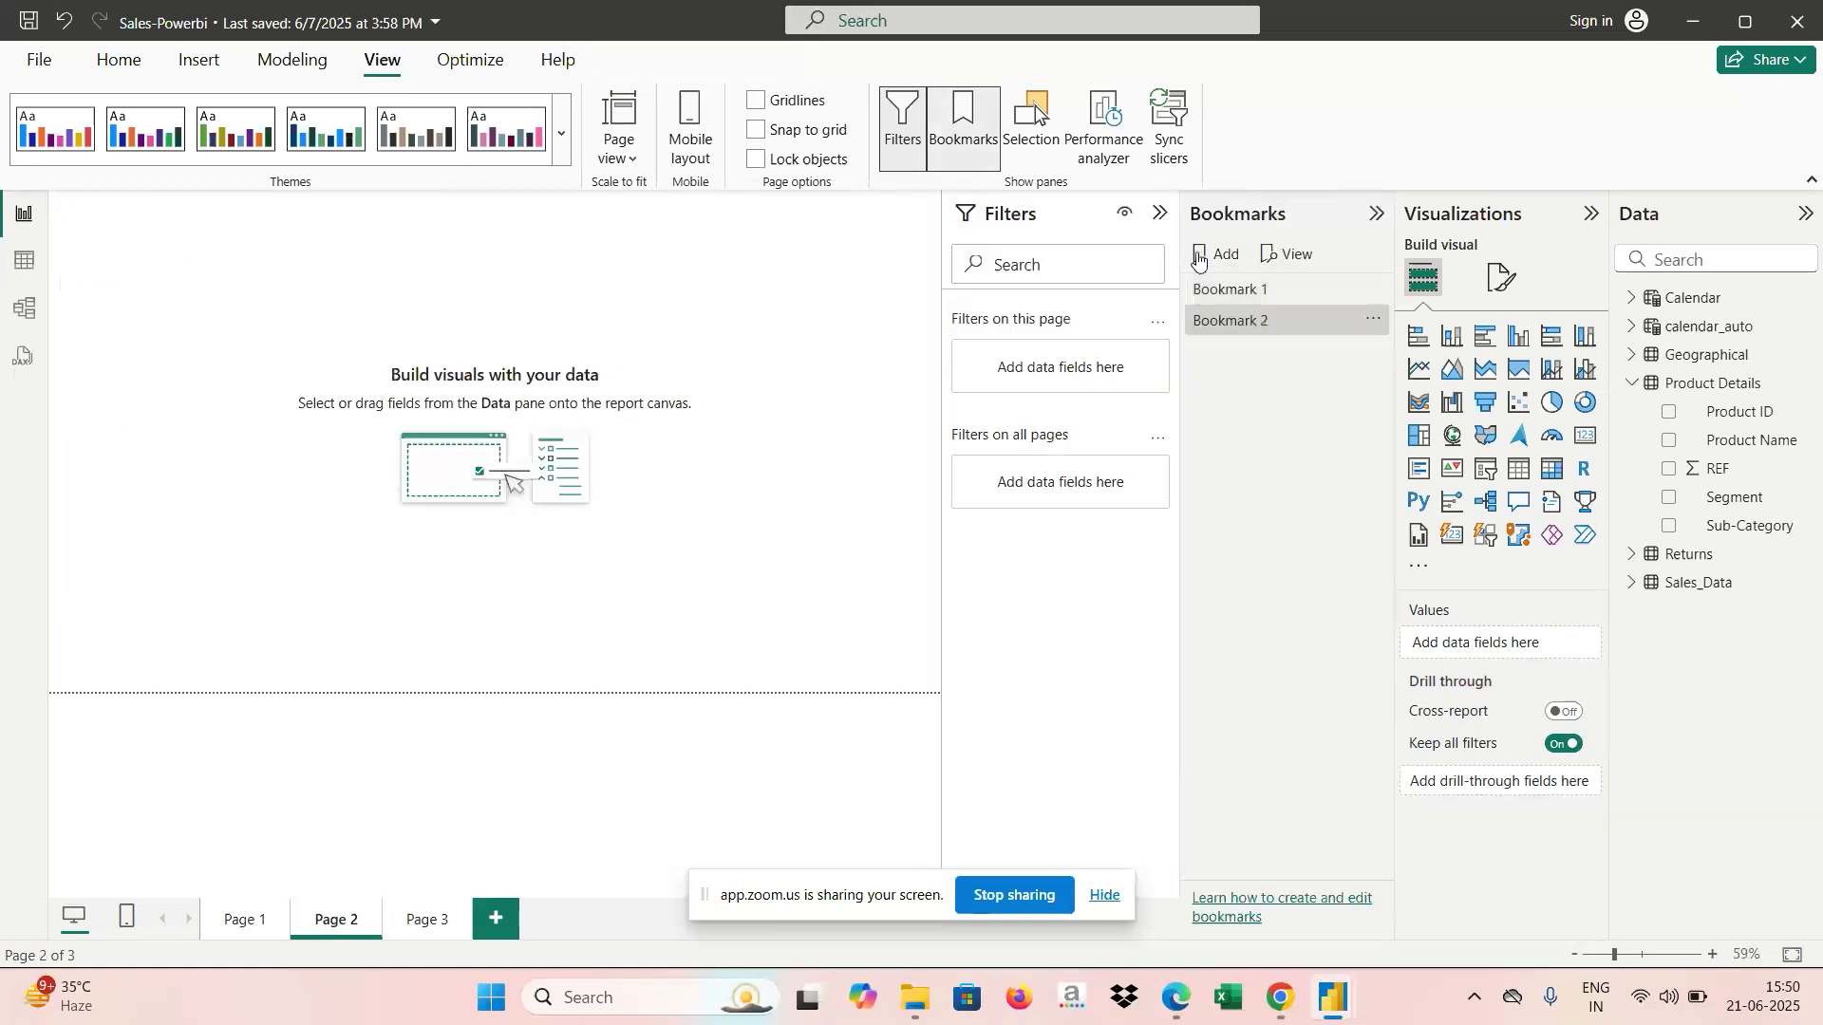
Rename the second bookmark as Page 2 and view its bookmark options.
{"action": "left_click", "coordinate": [1370, 321]}
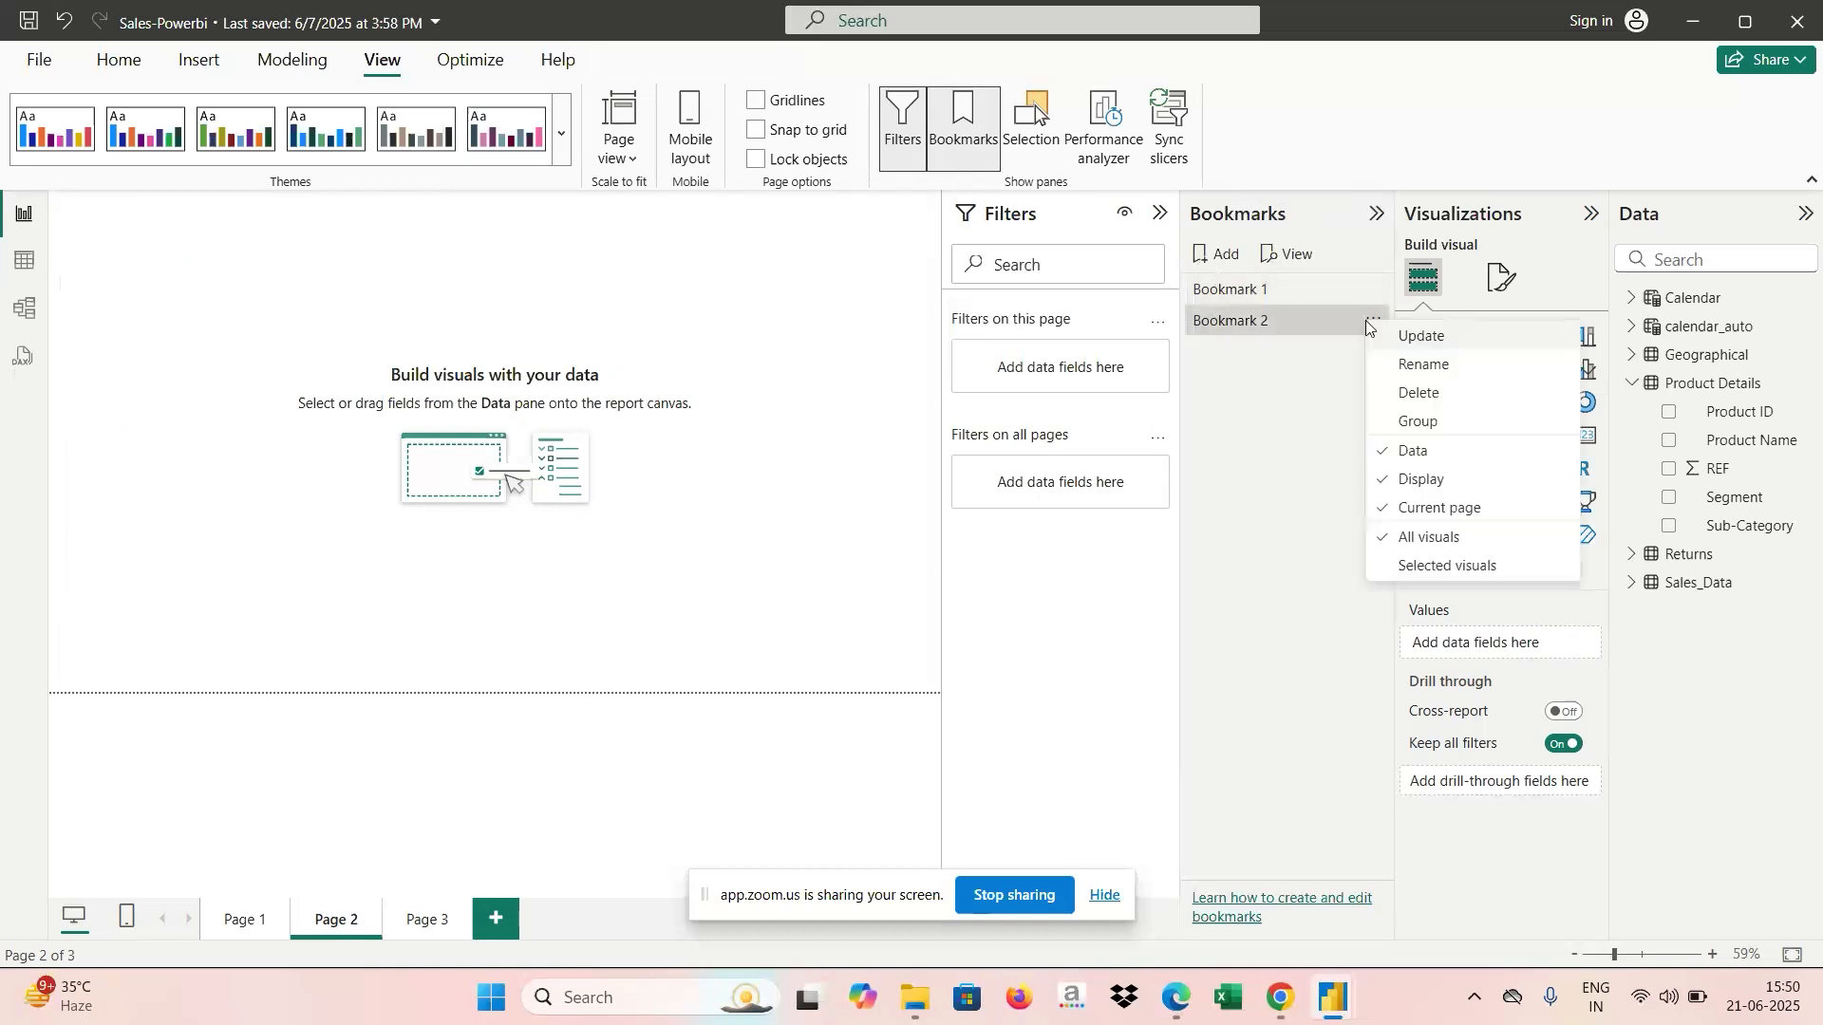
{"action": "left_click", "coordinate": [1420, 367]}
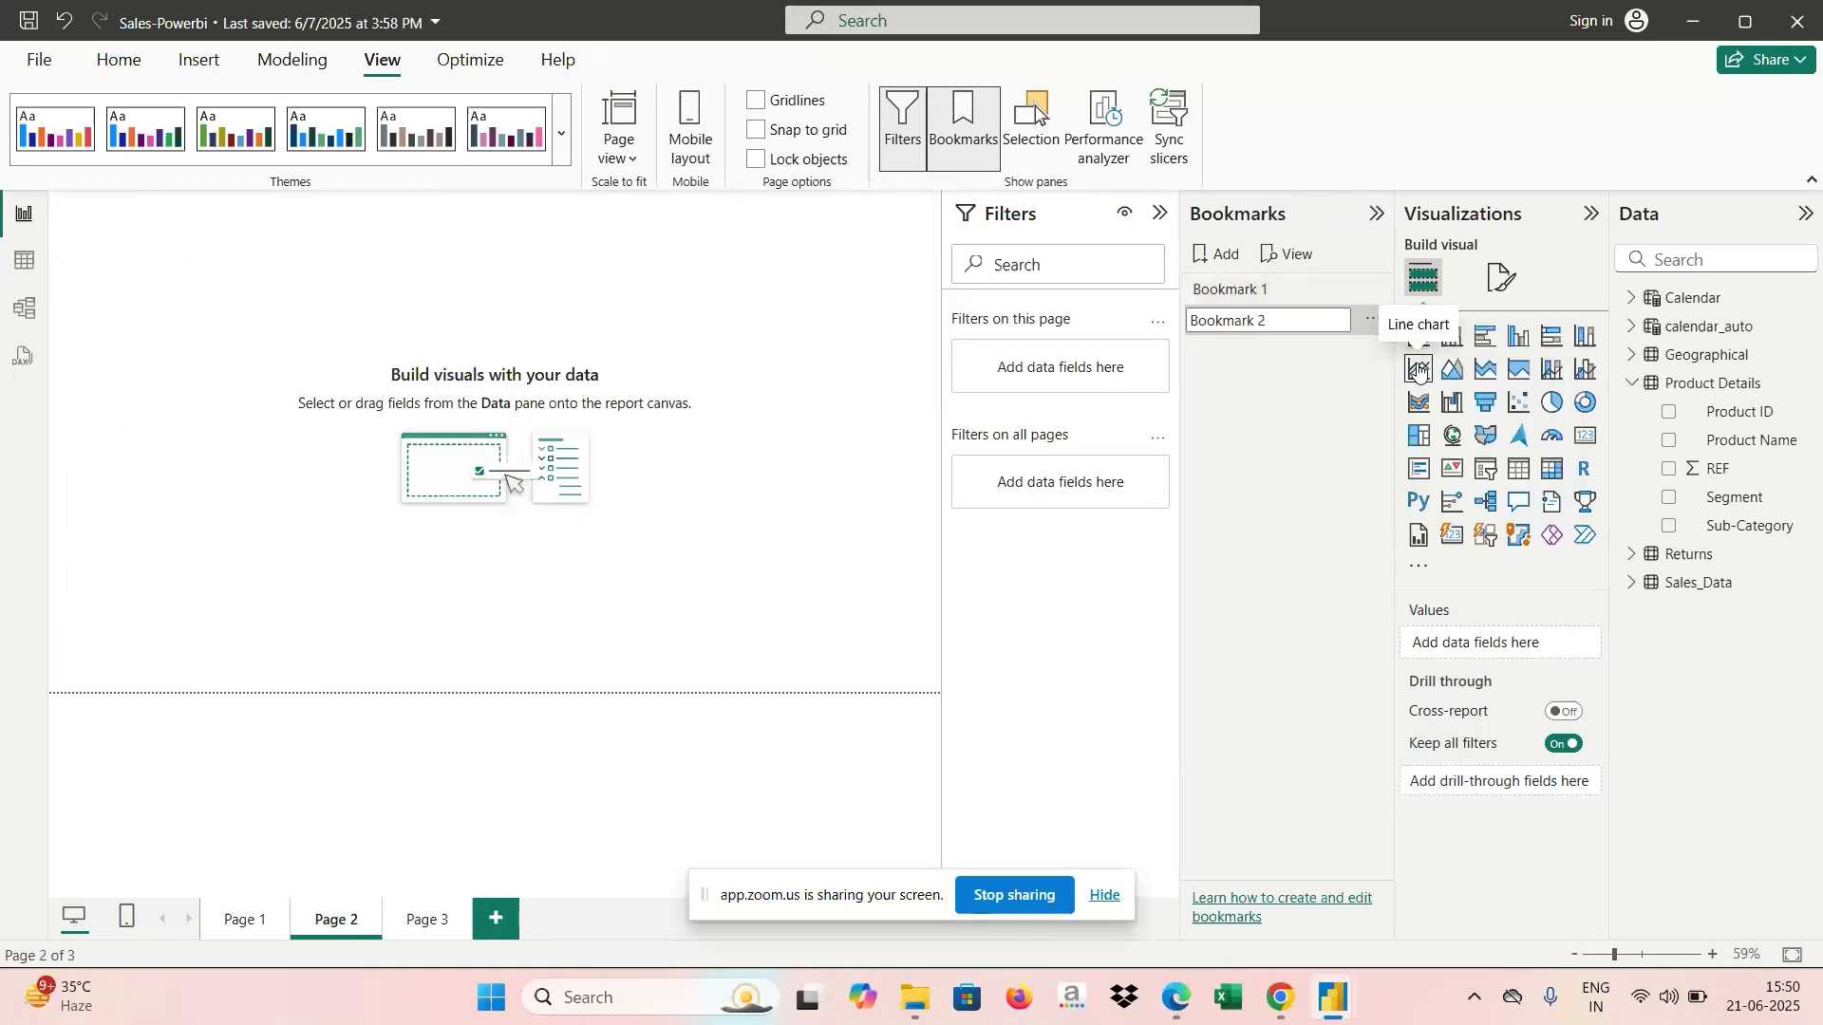
{"action": "type", "text": "page 2"}
{"action": "left_click", "coordinate": [1269, 321]}
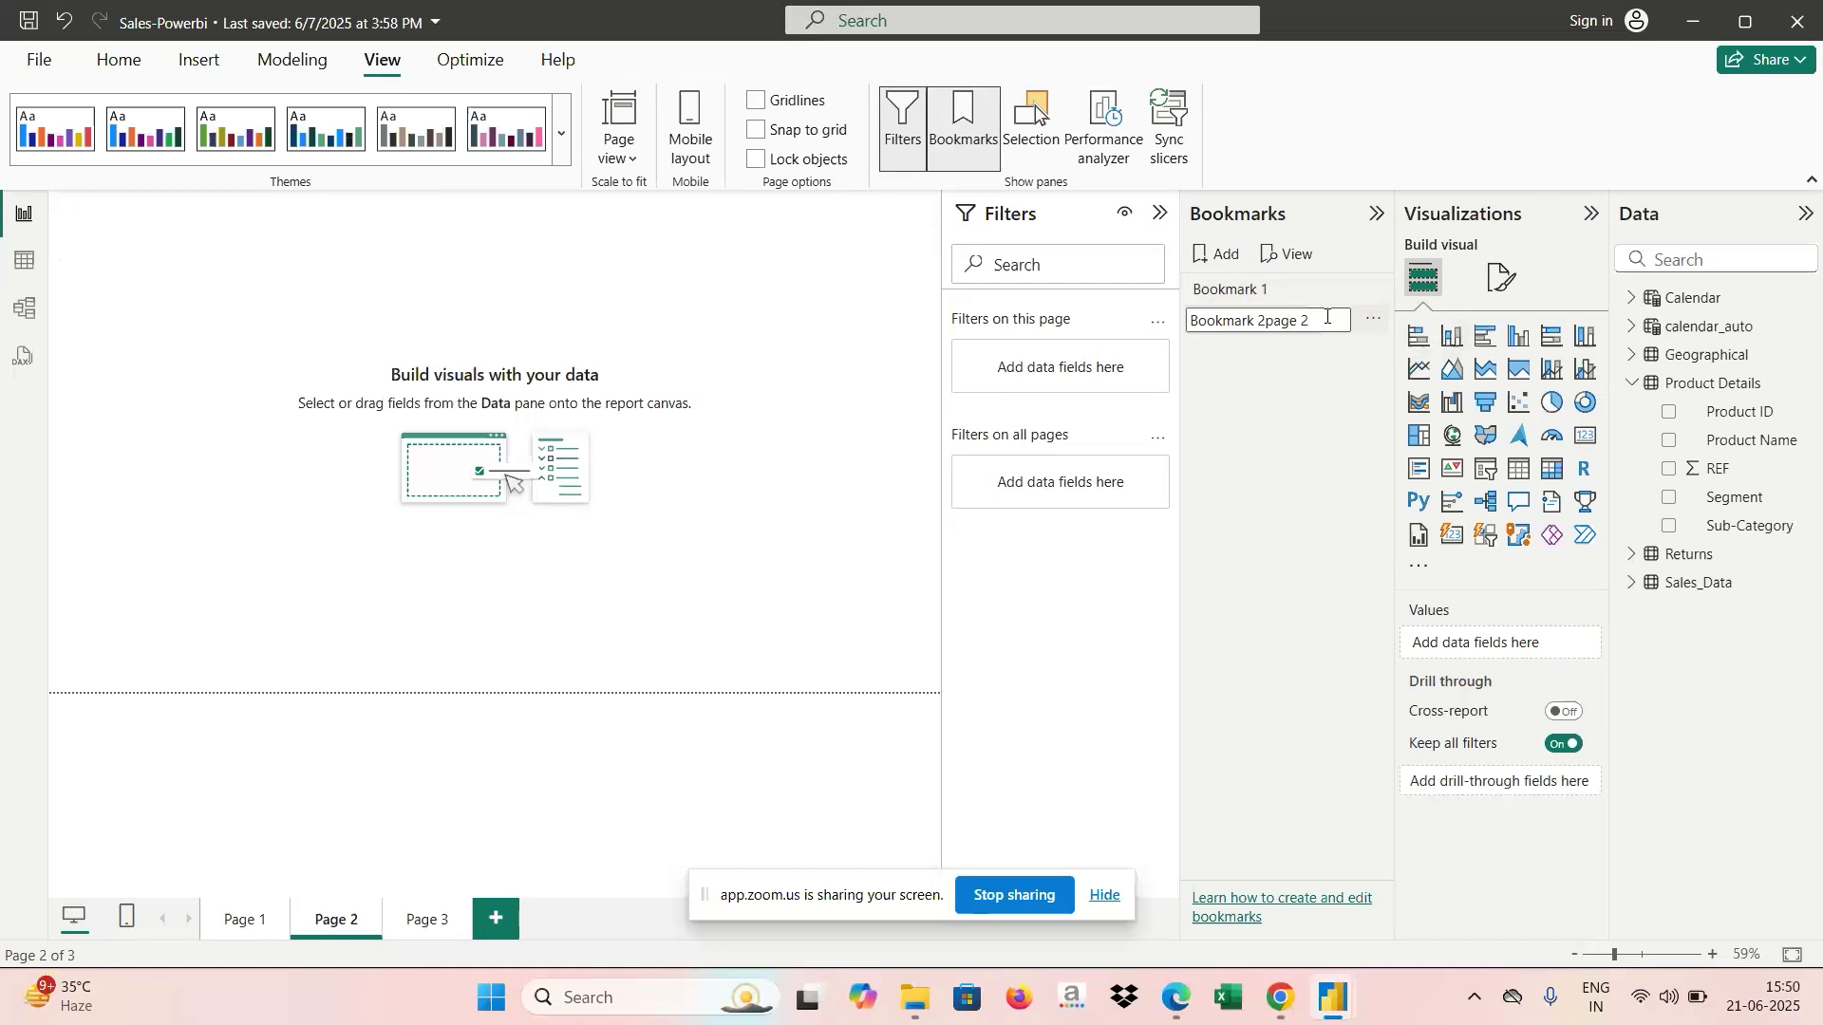
{"action": "left_click", "coordinate": [1273, 321]}
{"action": "key", "text": "BackSpace"}
{"action": "key", "text": "BackSpace"}
{"action": "key", "text": "BackSpace"}
{"action": "key", "text": "BackSpace"}
{"action": "key", "text": "BackSpace"}
{"action": "key", "text": "BackSpace"}
{"action": "key", "text": "BackSpace"}
{"action": "key", "text": "BackSpace"}
{"action": "key", "text": "BackSpace"}
{"action": "key", "text": "BackSpace"}
{"action": "key", "text": "BackSpace"}
{"action": "type", "text": "p"}
{"action": "key", "text": "BackSpace"}
{"action": "key", "text": "Caps_Lock"}
{"action": "type", "text": "P"}
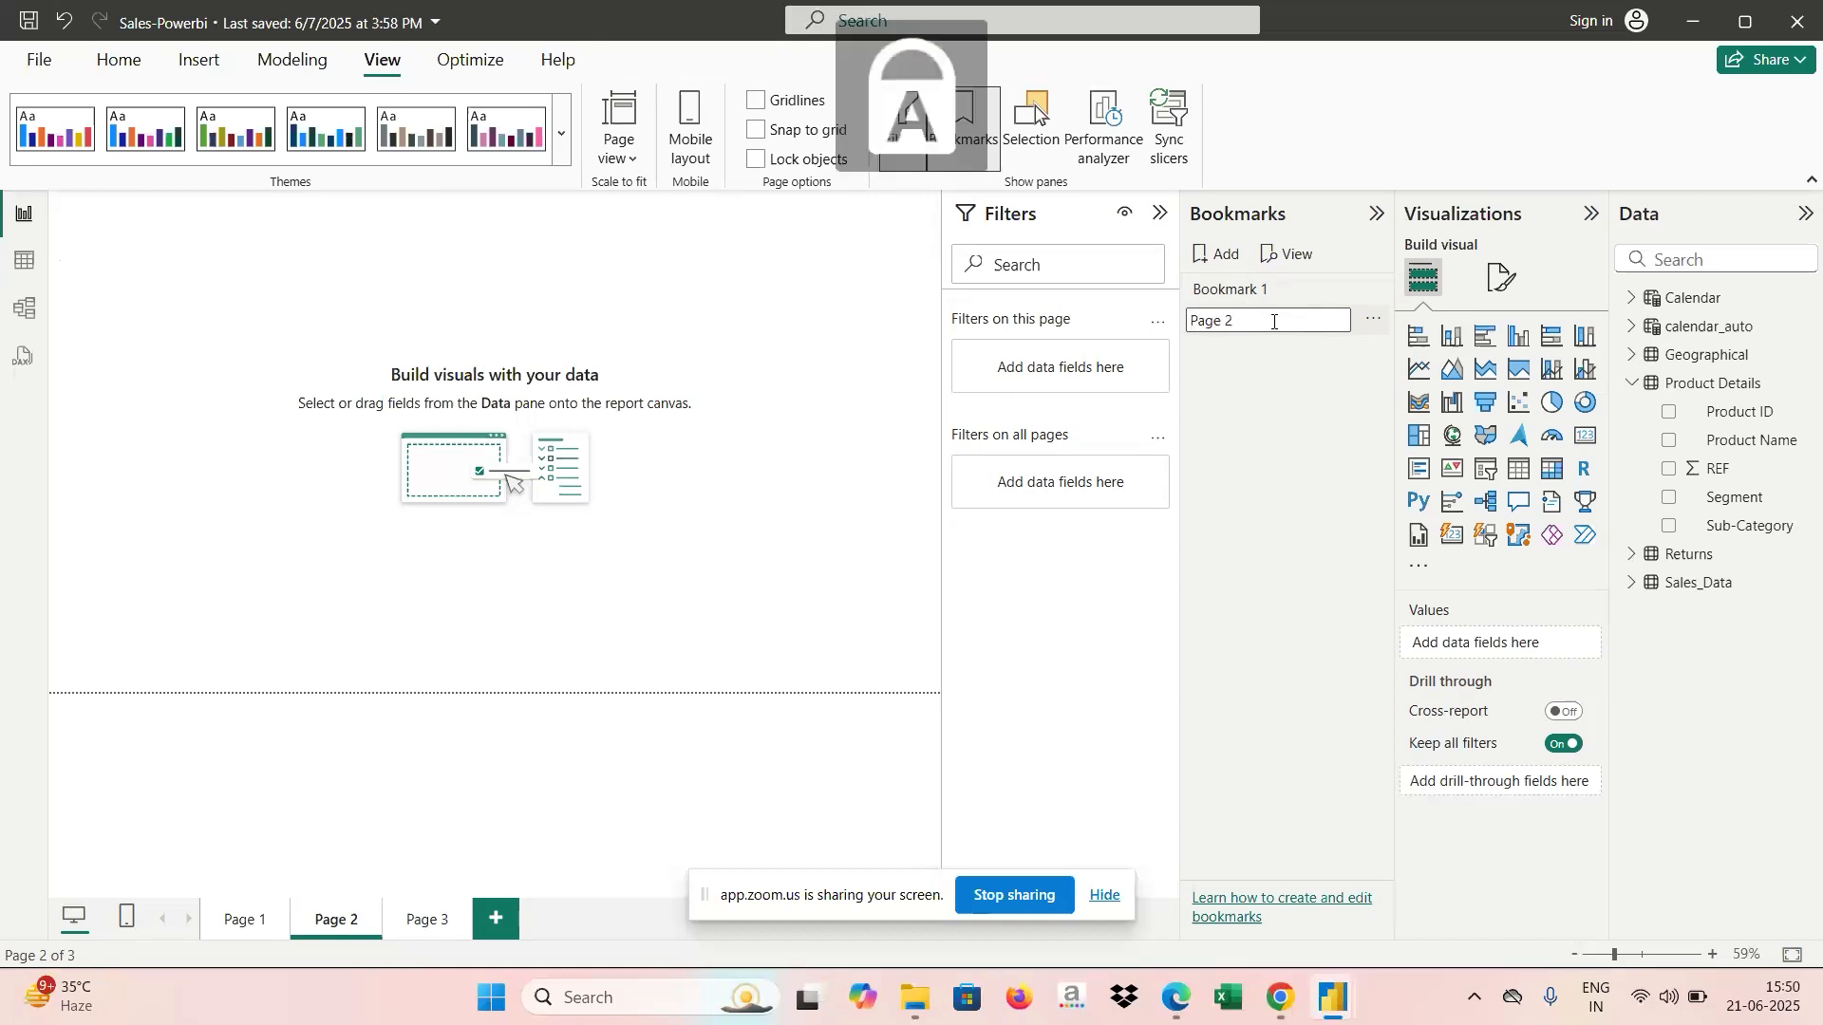
{"action": "key", "text": "Return"}
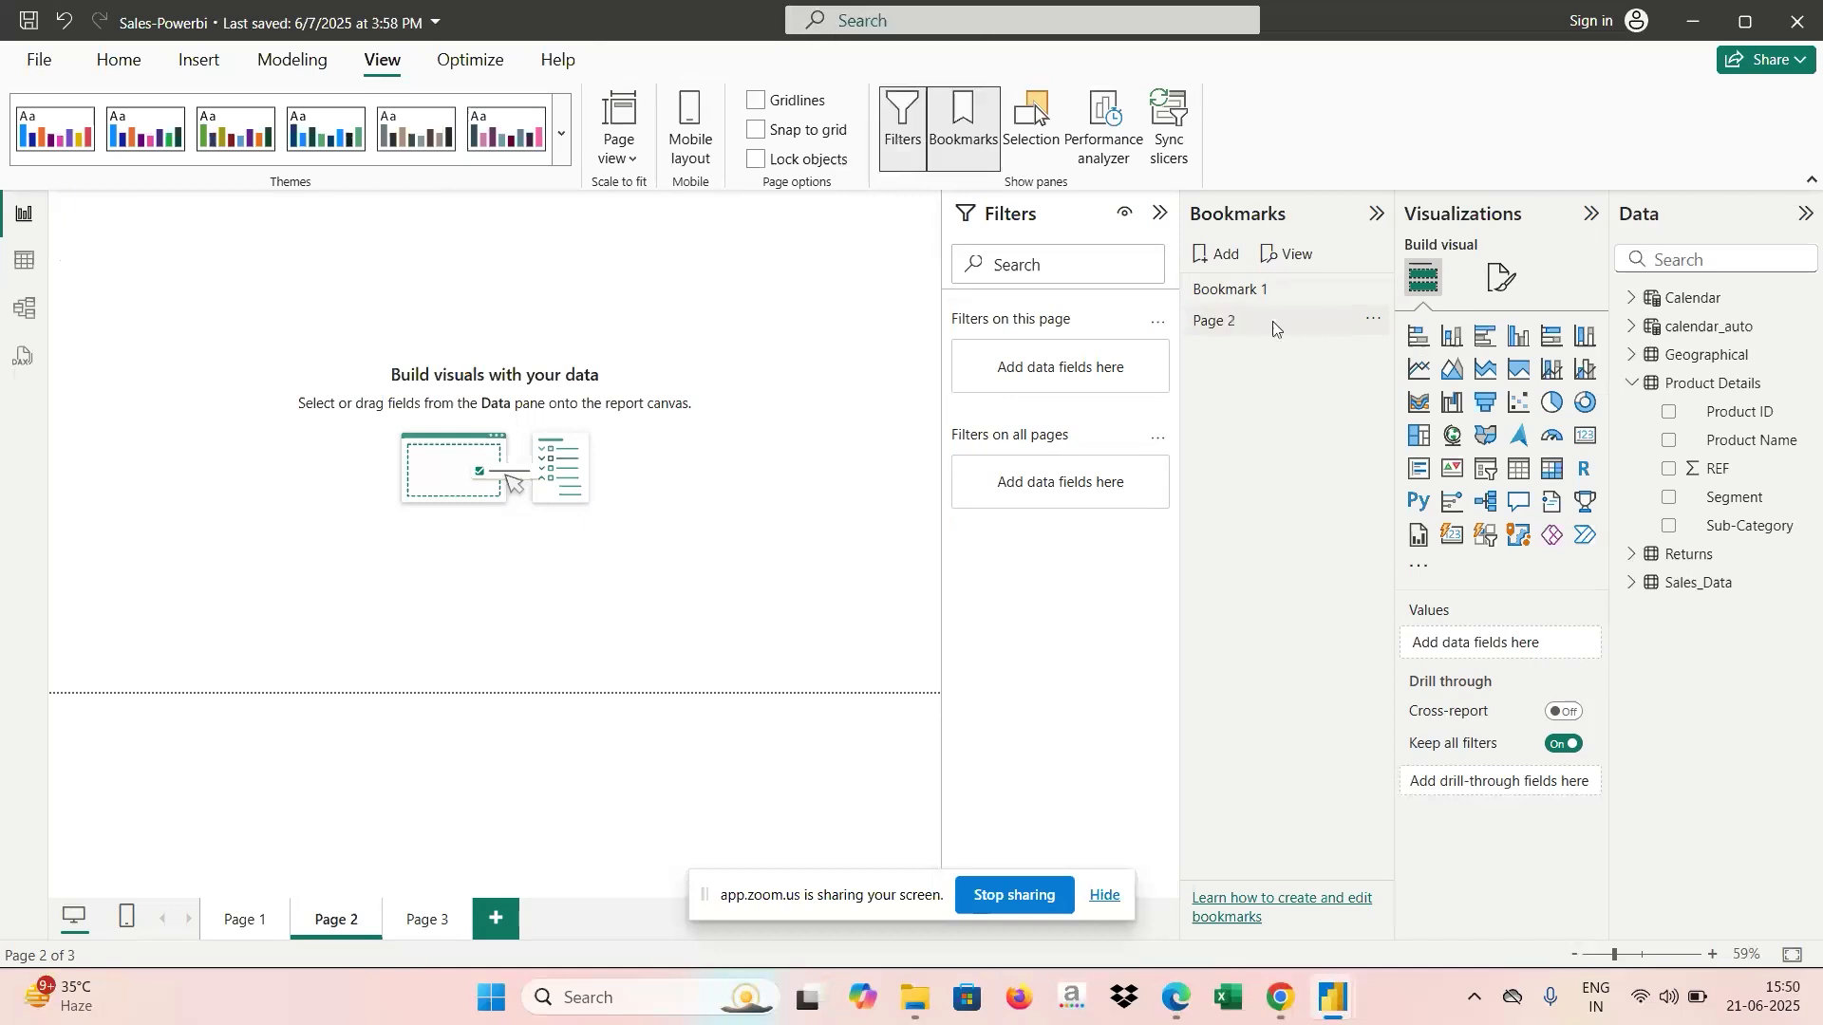
{"action": "left_click", "coordinate": [1373, 320]}
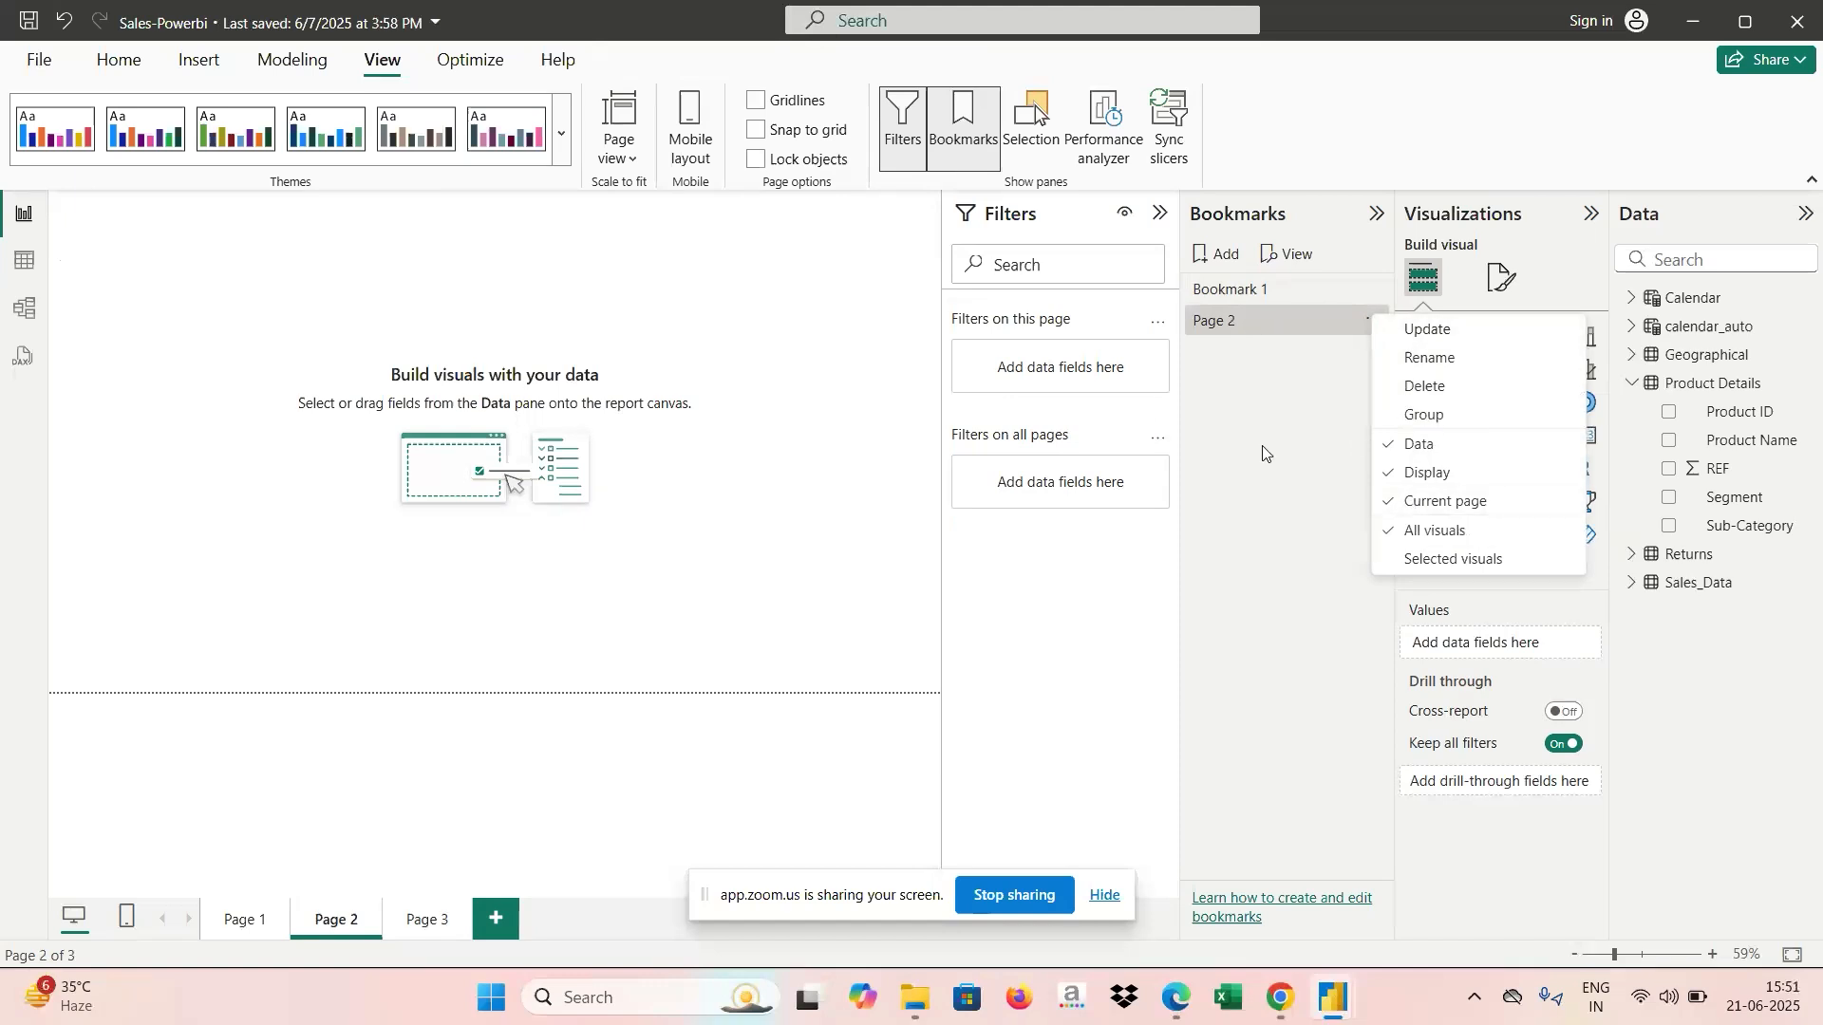
{"action": "left_click", "coordinate": [797, 337]}
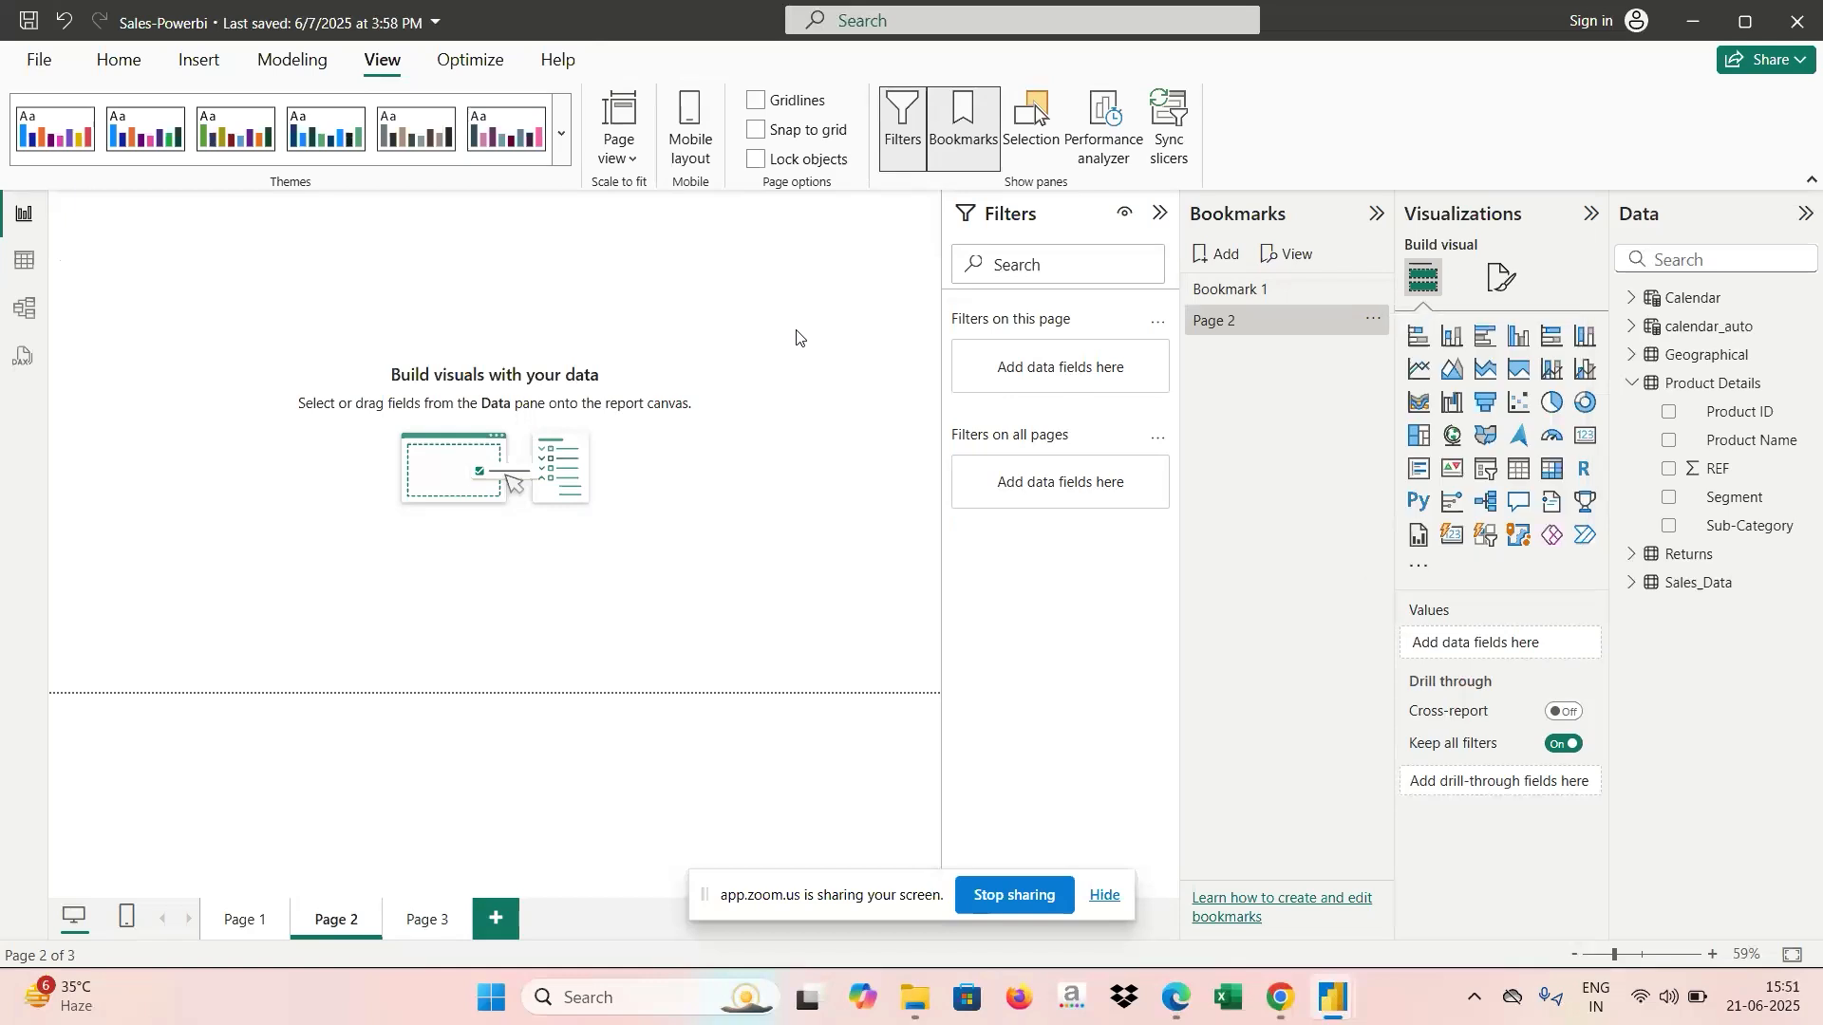
Insert a blank button on Page 2 and move it from the canvas corner towards the page's upper middle area.
{"action": "left_click", "coordinate": [216, 74]}
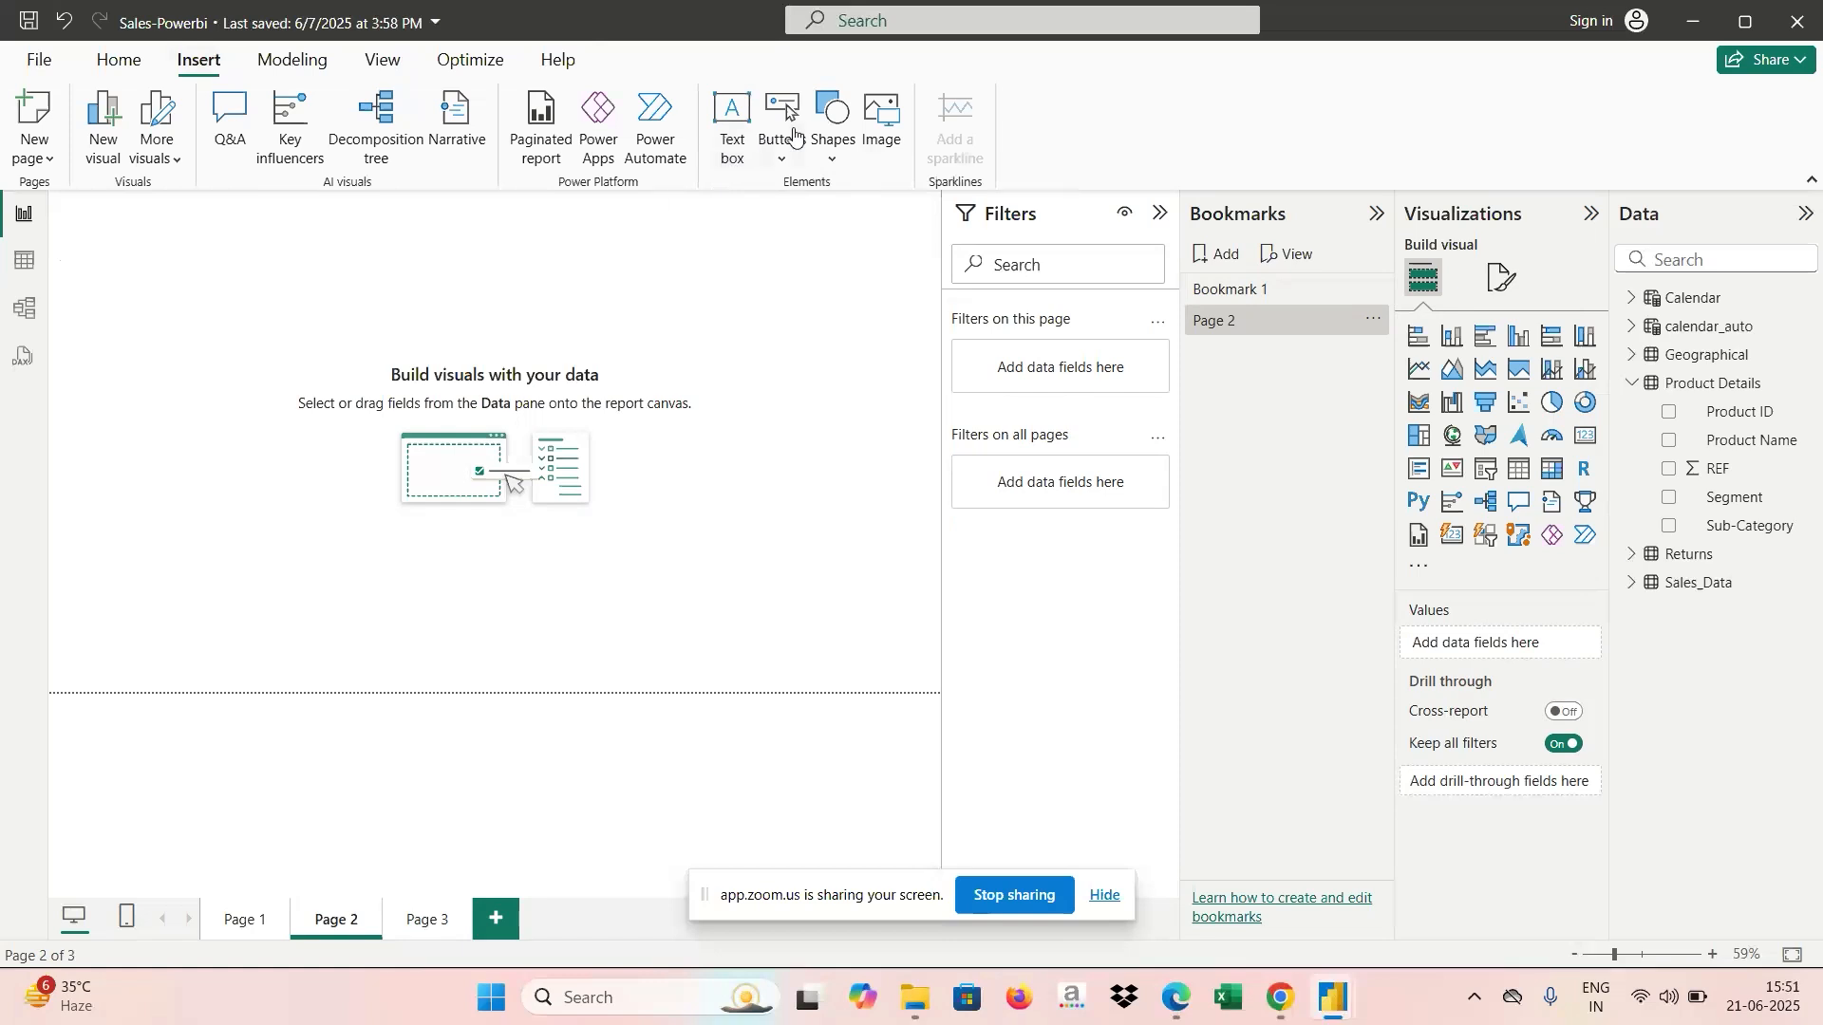
{"action": "left_click", "coordinate": [789, 138]}
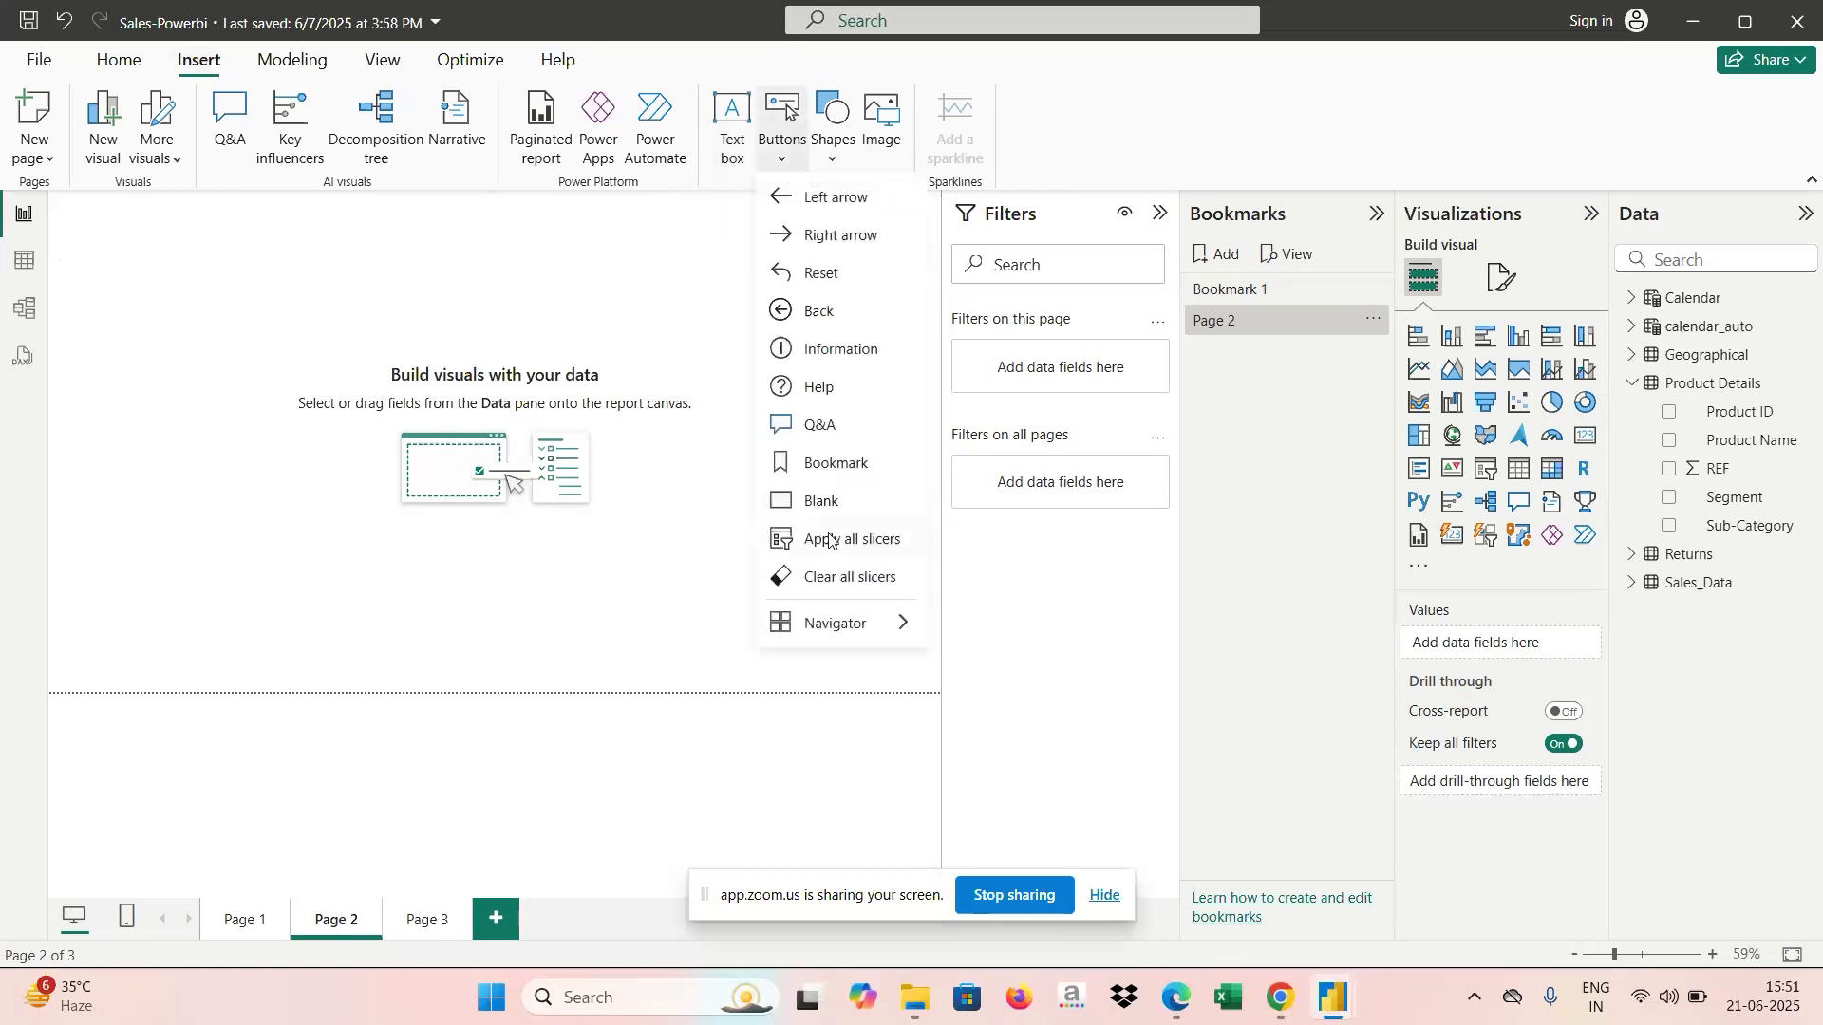
{"action": "left_click", "coordinate": [823, 503]}
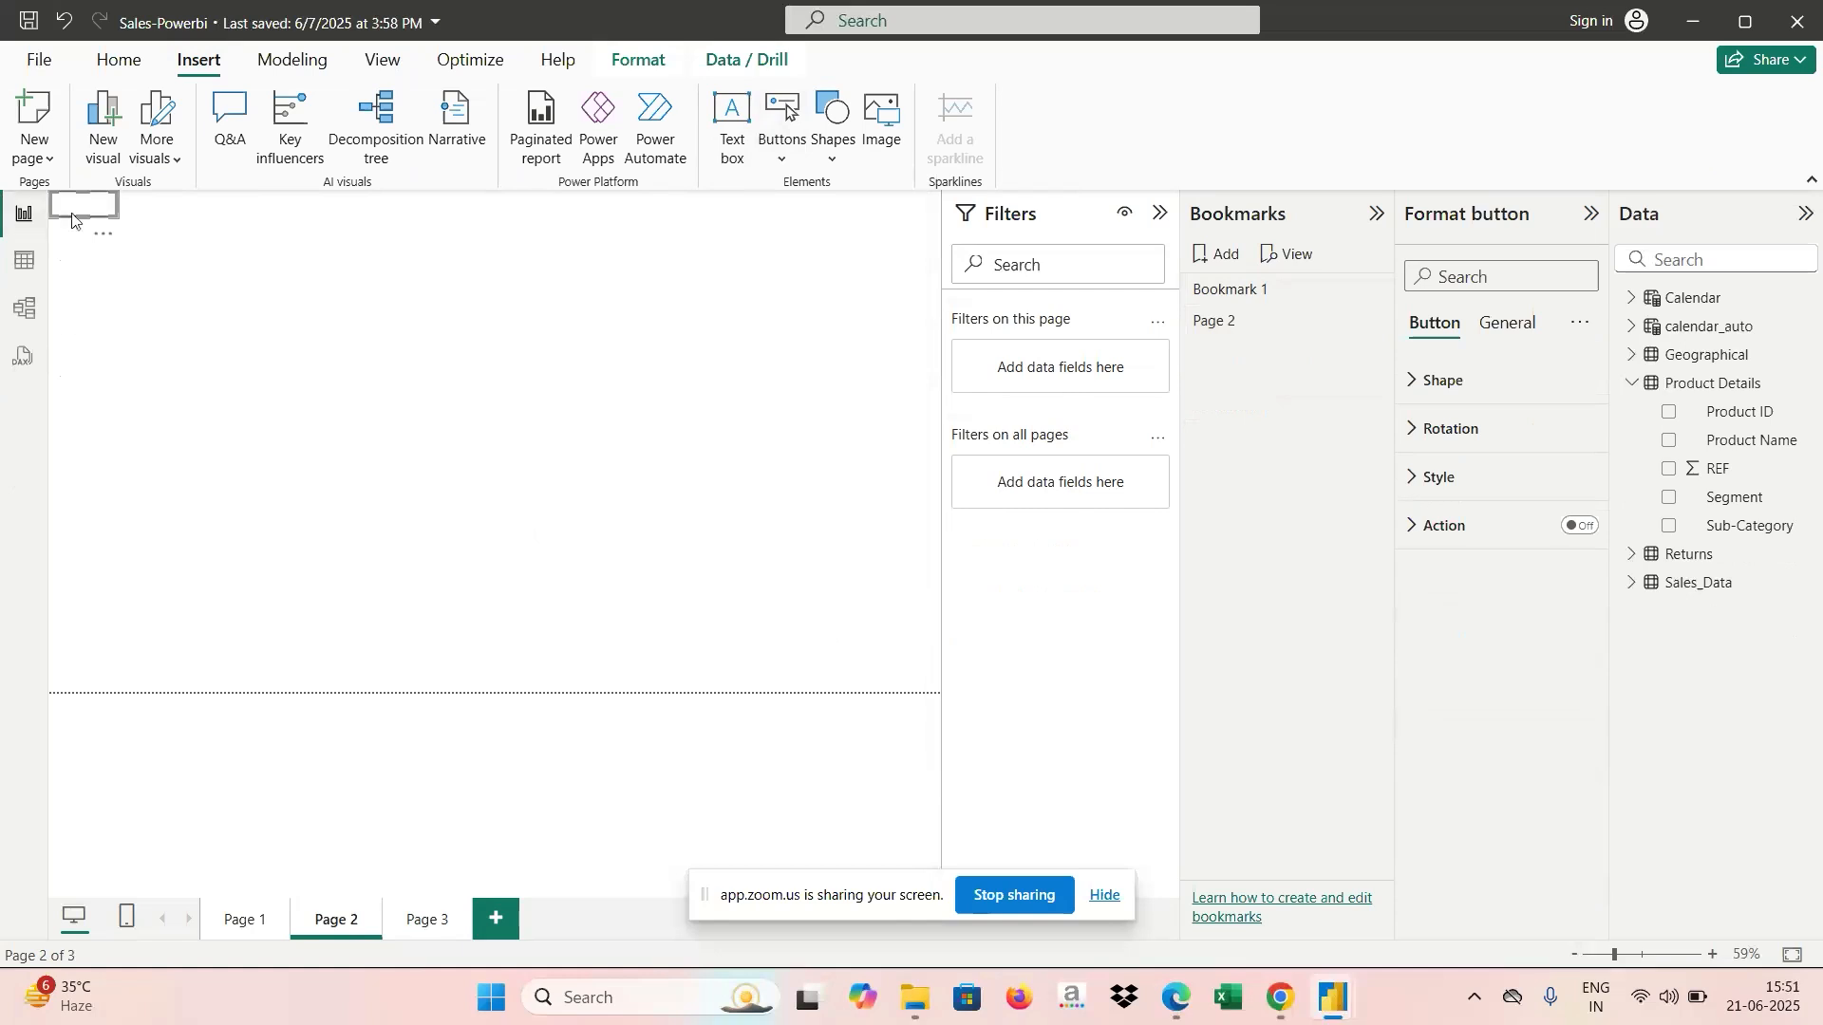
{"action": "left_click_drag", "start_coordinate": [91, 212], "coordinate": [365, 354]}
Turn on the blank button's text with the label Bb at font size 20 and enlarge the button.
{"action": "left_click", "coordinate": [1412, 481]}
{"action": "left_click", "coordinate": [1569, 656]}
{"action": "left_click", "coordinate": [1438, 714]}
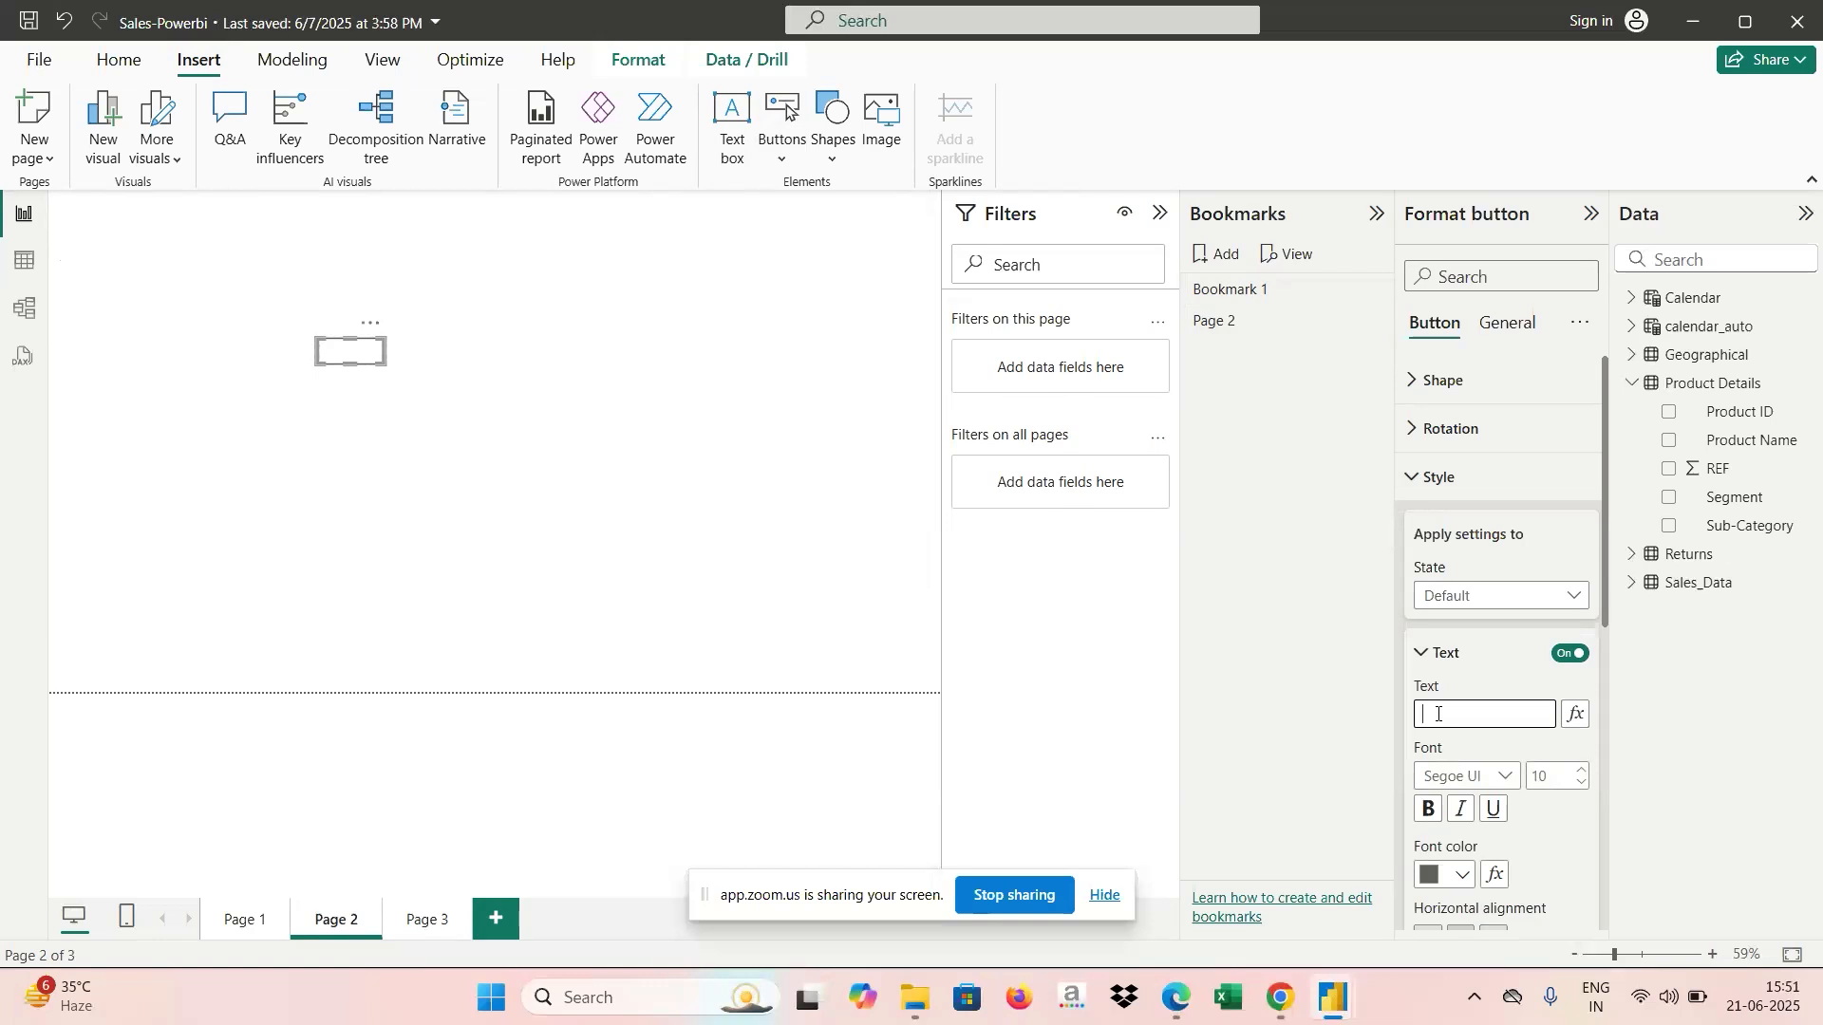
{"action": "type", "text": "Bb"}
{"action": "left_click", "coordinate": [1582, 770]}
{"action": "left_click", "coordinate": [1584, 771]}
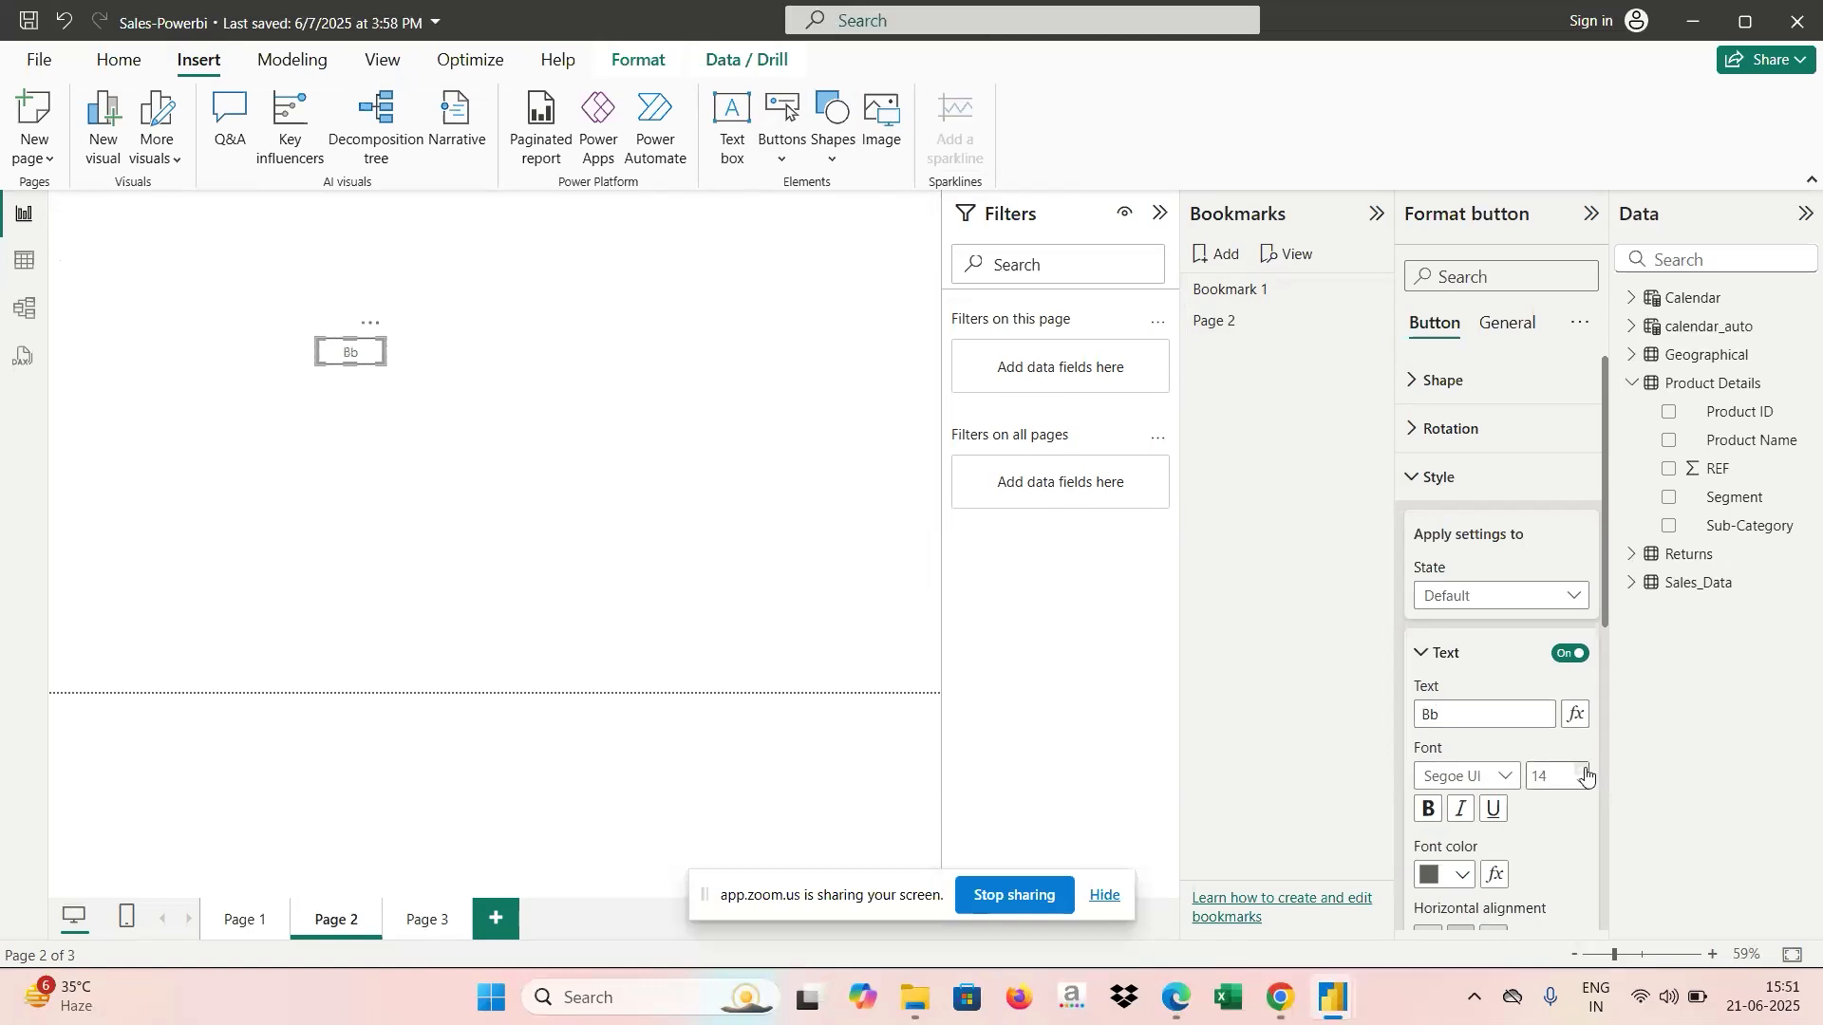
{"action": "left_click", "coordinate": [1584, 770]}
{"action": "left_click_drag", "start_coordinate": [385, 352], "coordinate": [402, 439]}
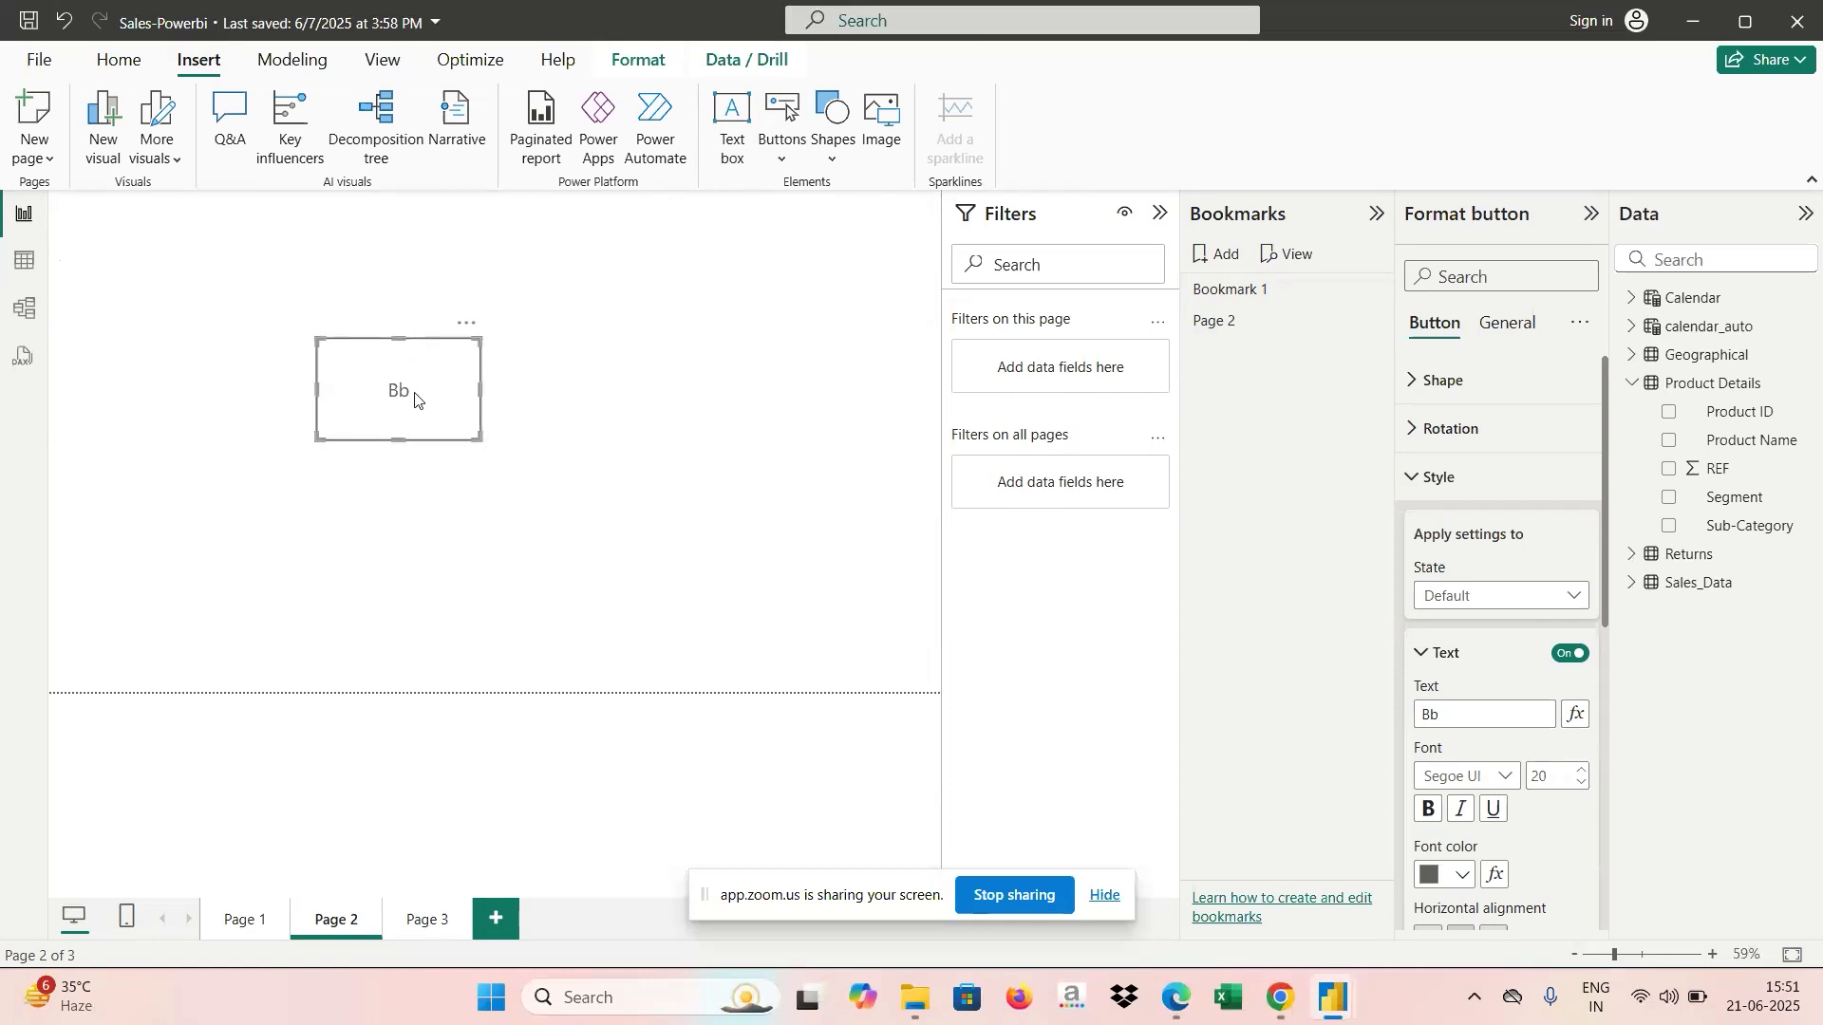
Change the button's text to "Bookmark page 2" and close its style settings.
{"action": "left_click", "coordinate": [1458, 714]}
{"action": "key", "text": "BackSpace"}
{"action": "type", "text": "ookmark page 2"}
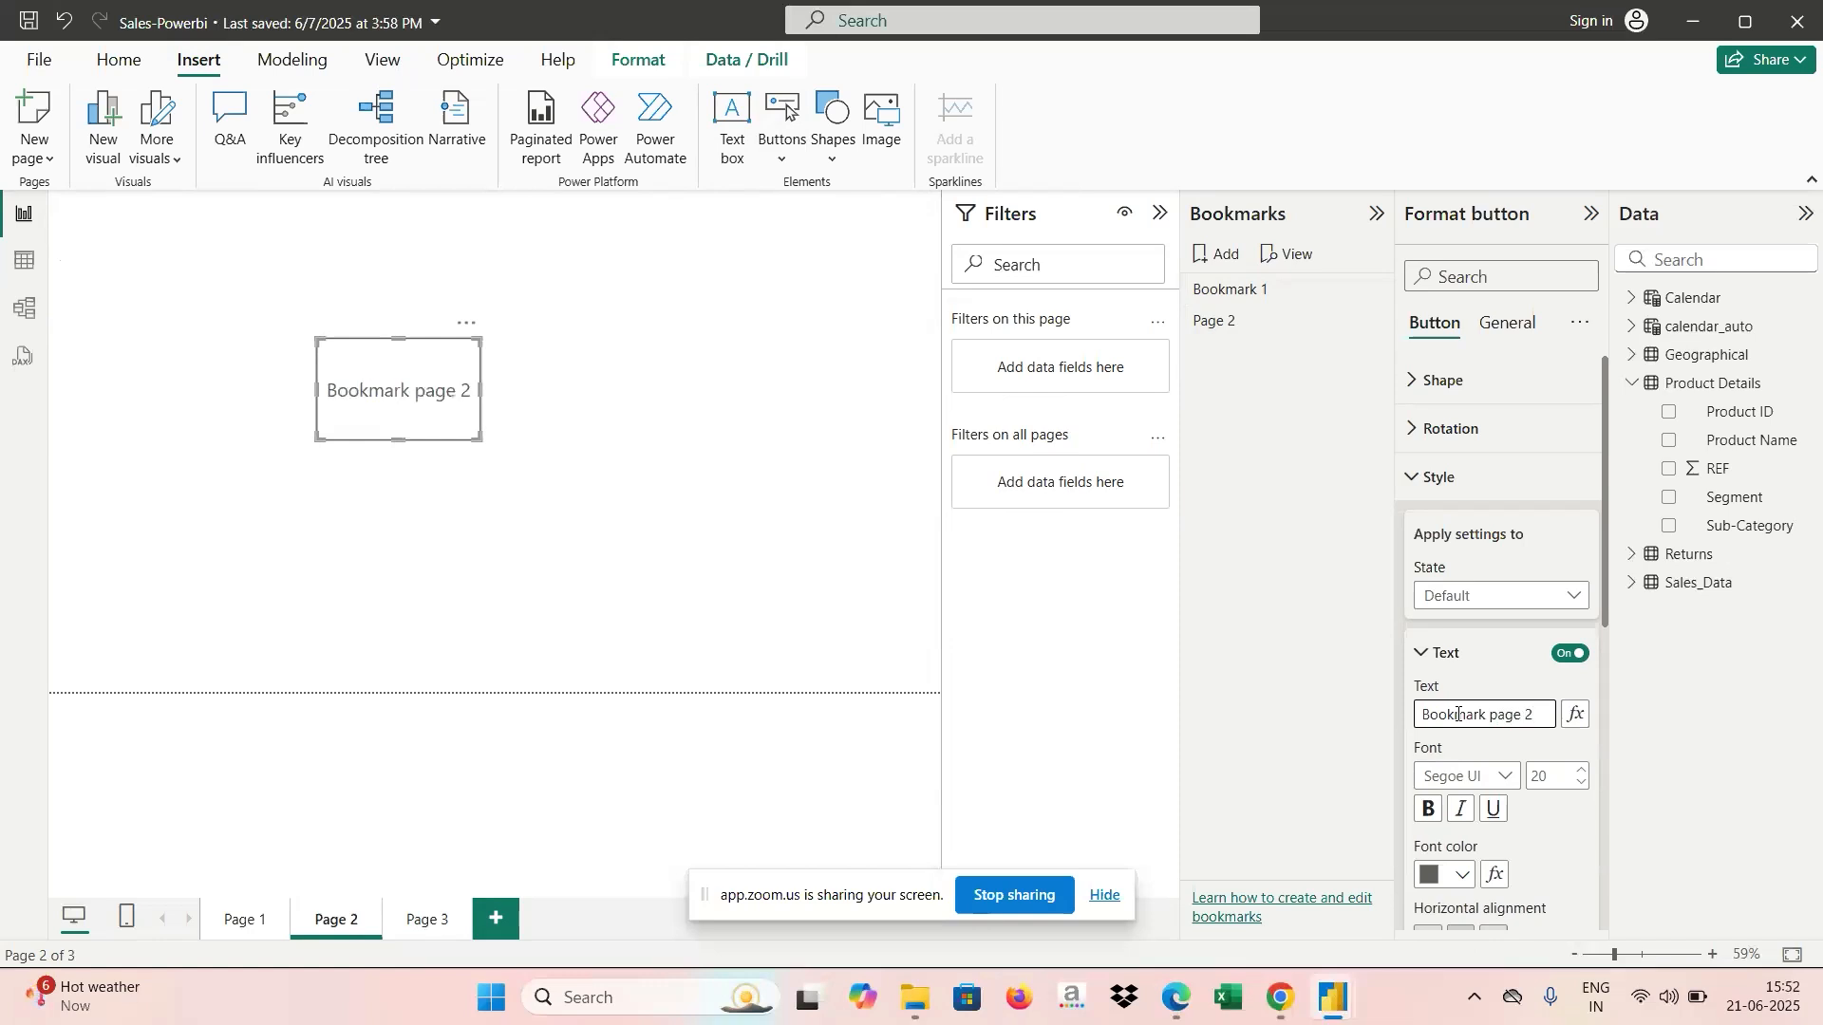
{"action": "left_click", "coordinate": [1423, 653]}
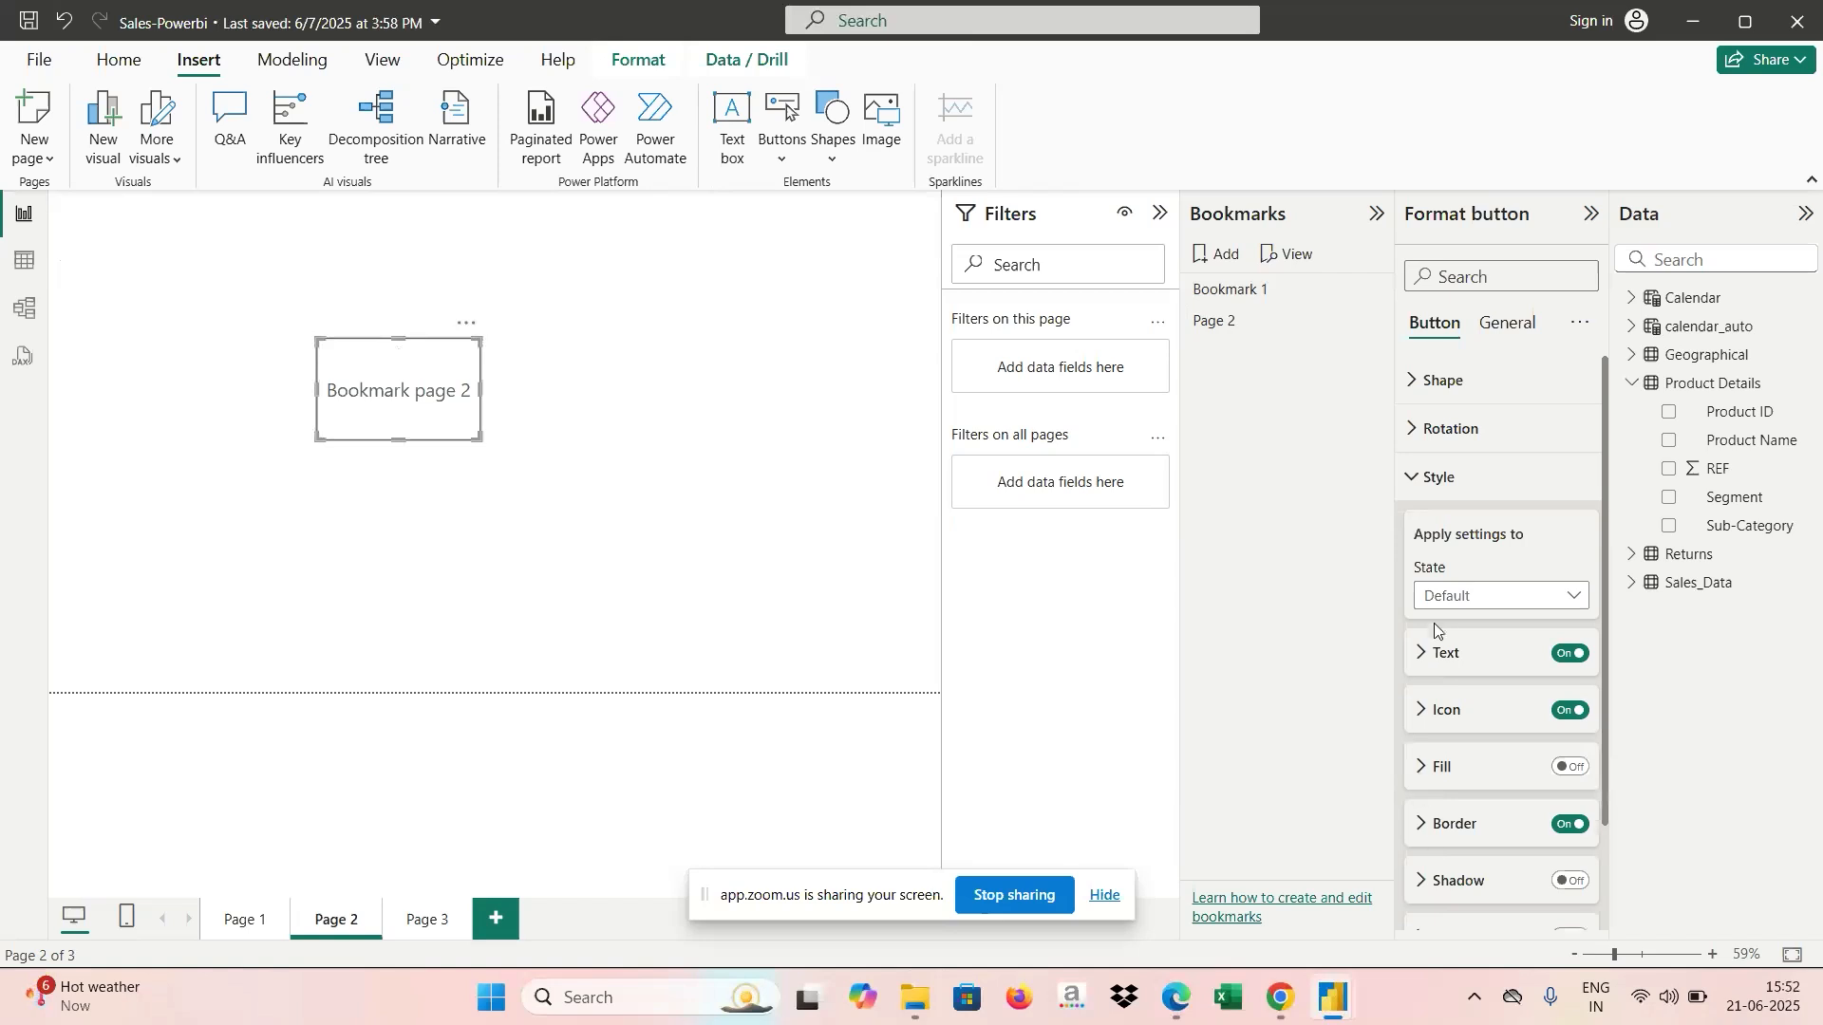
{"action": "left_click", "coordinate": [1412, 476]}
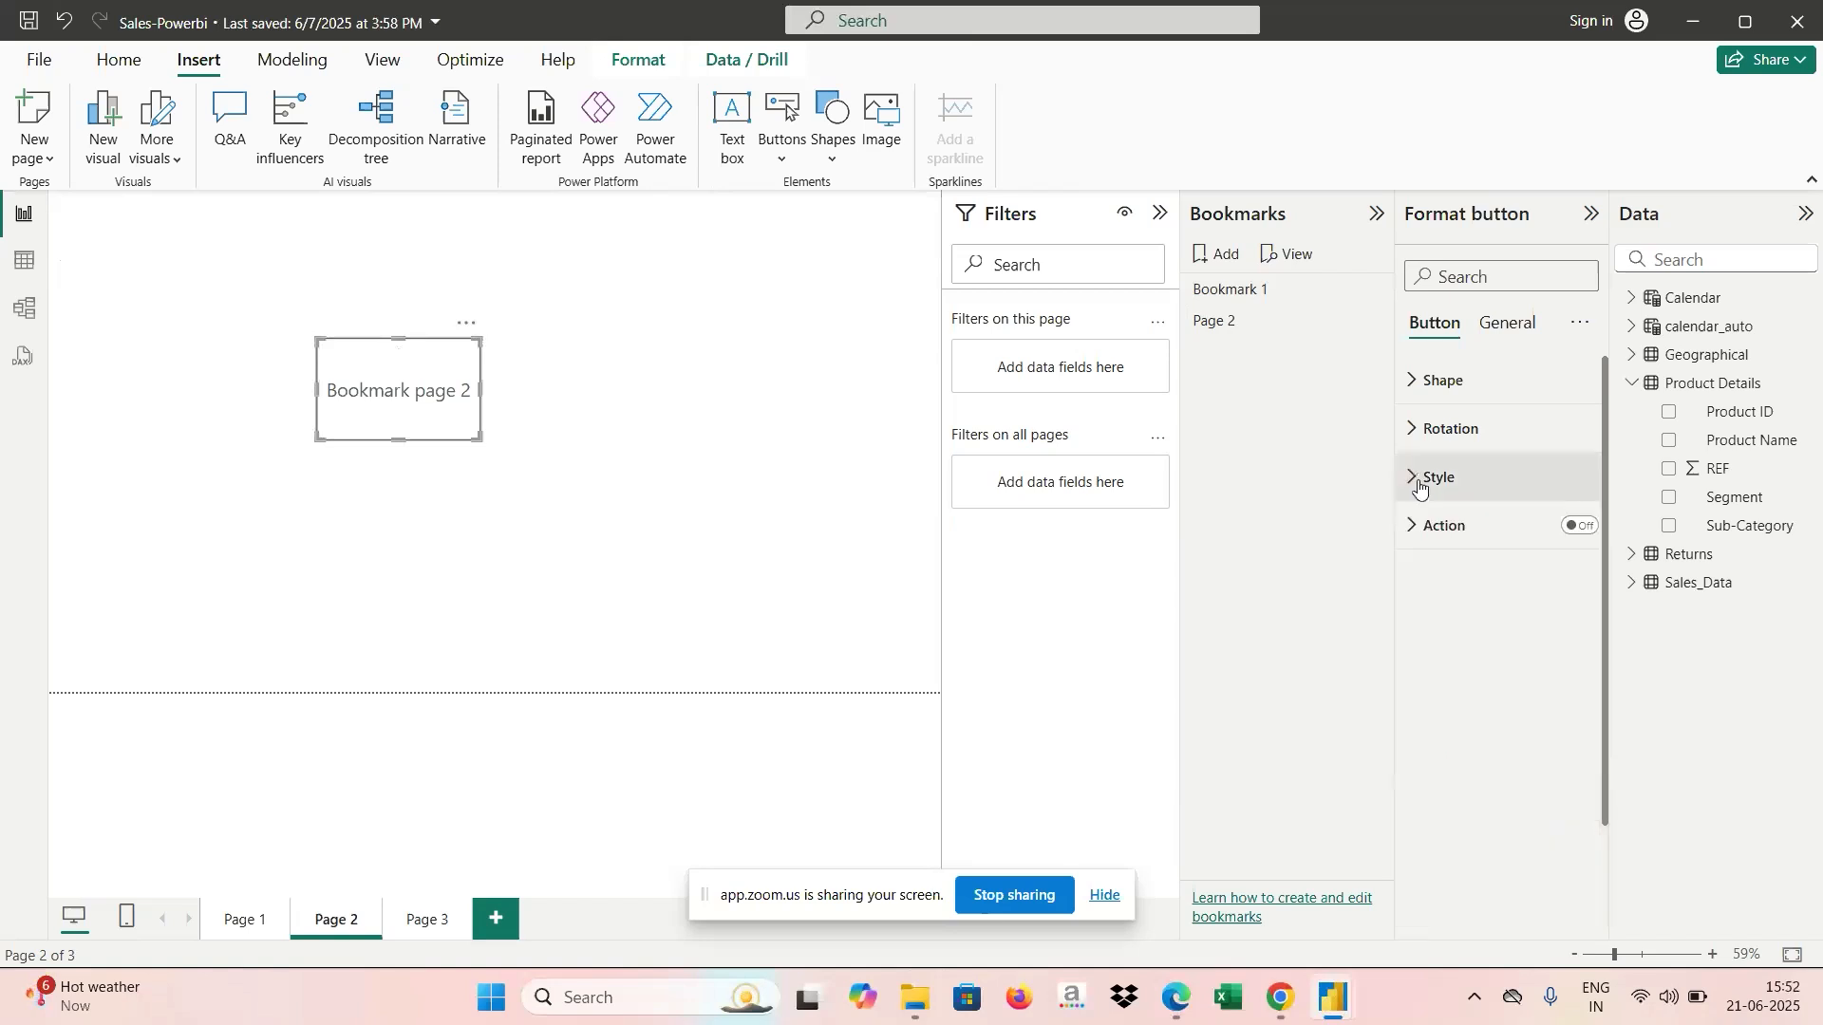
Turn on the button's action, set its type to Bookmark and choose the Page 2 bookmark as its target.
{"action": "left_click", "coordinate": [1579, 526]}
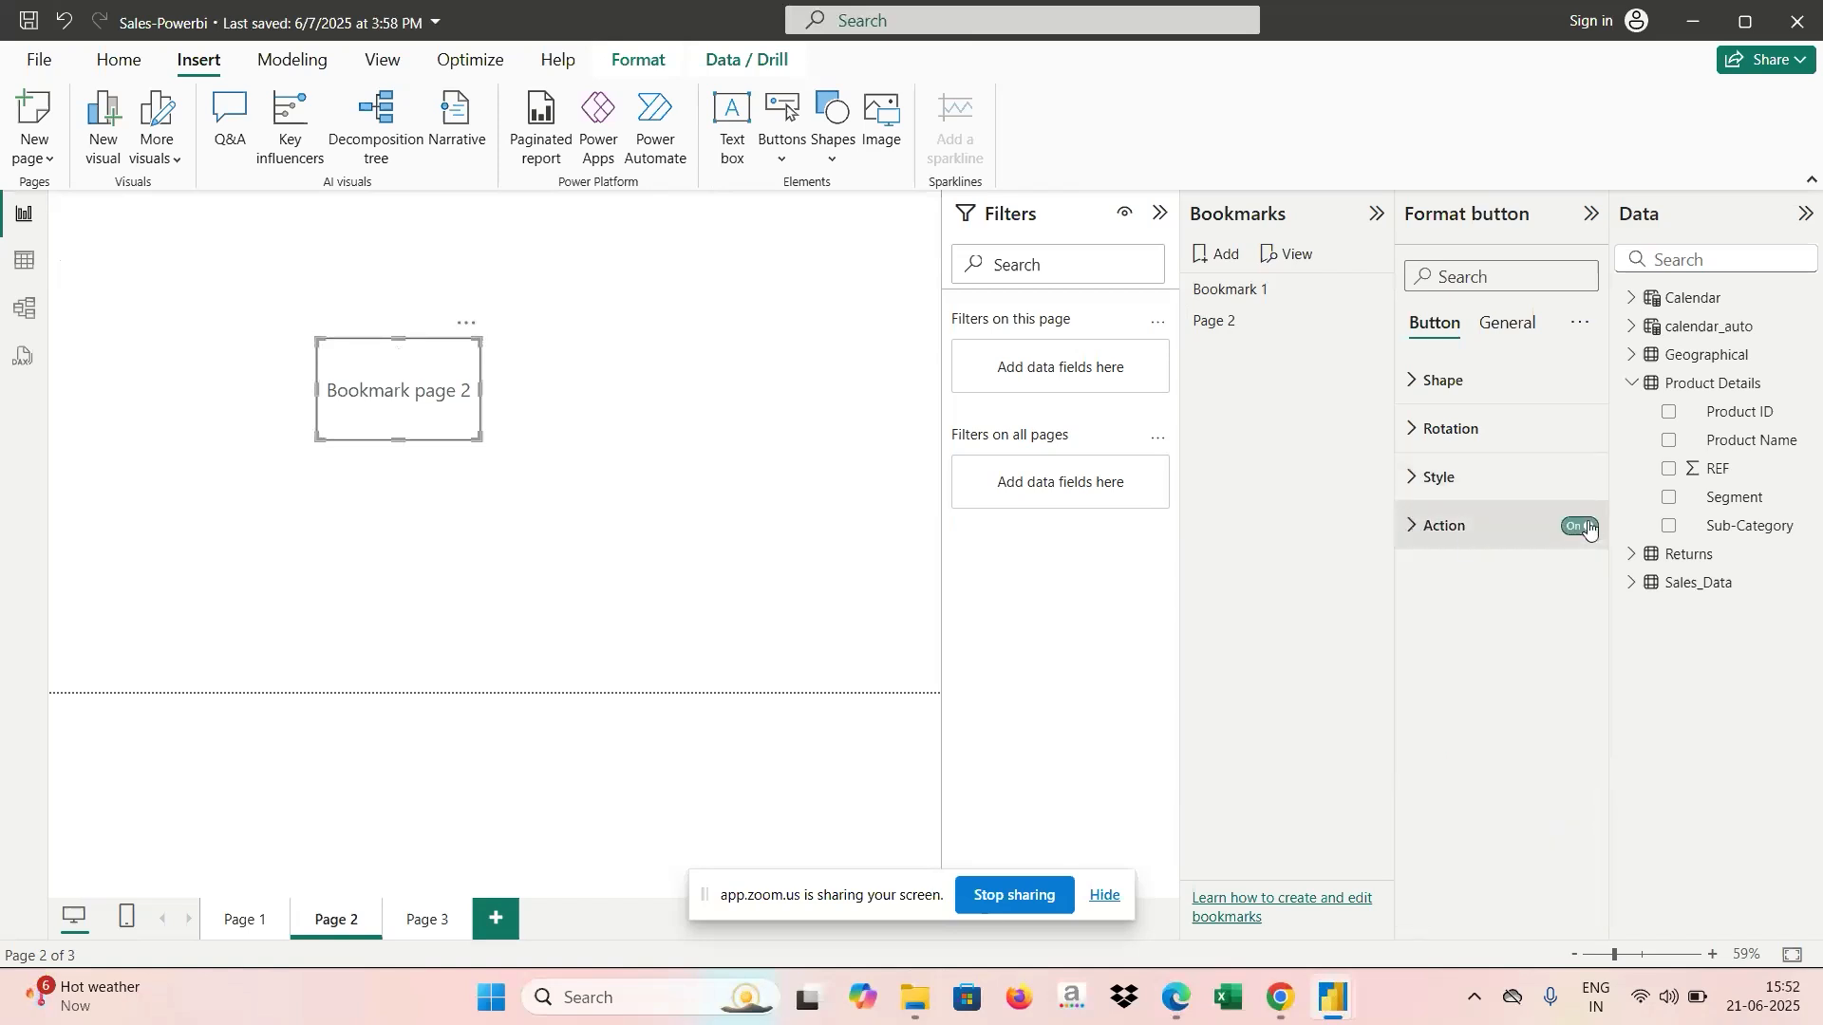
{"action": "left_click", "coordinate": [1417, 530]}
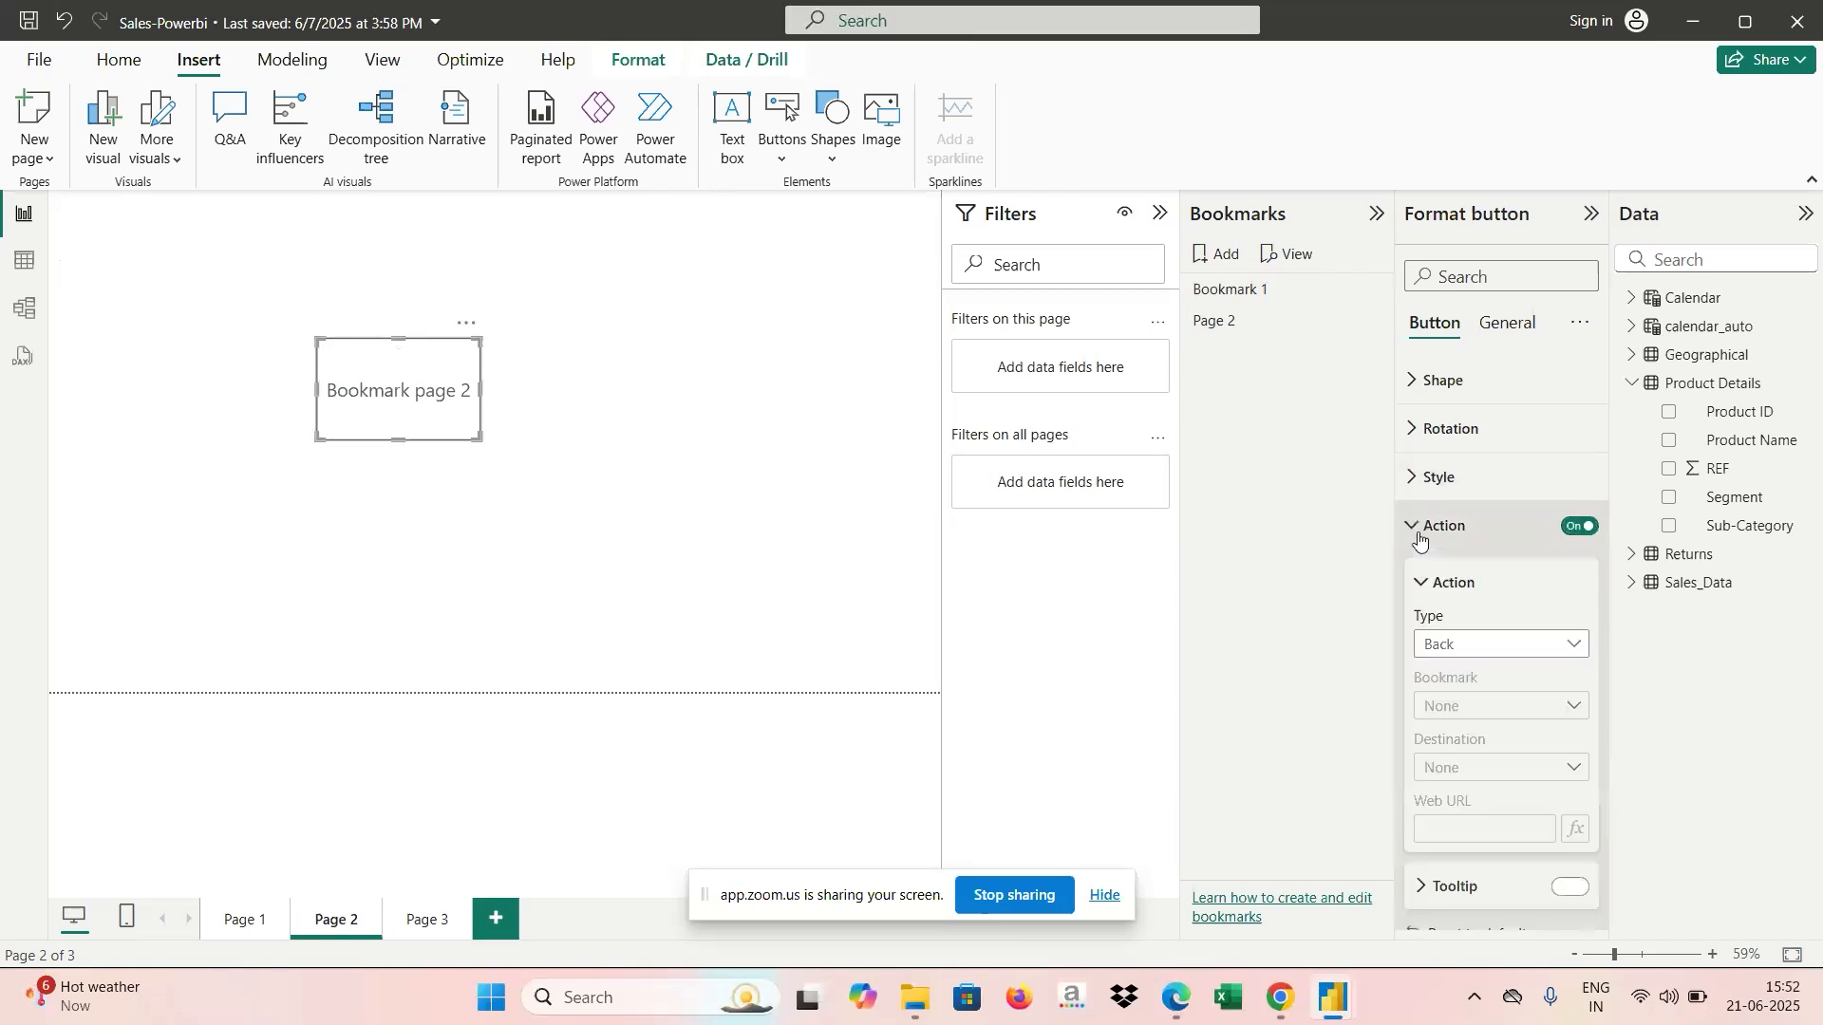
{"action": "left_click", "coordinate": [1572, 650]}
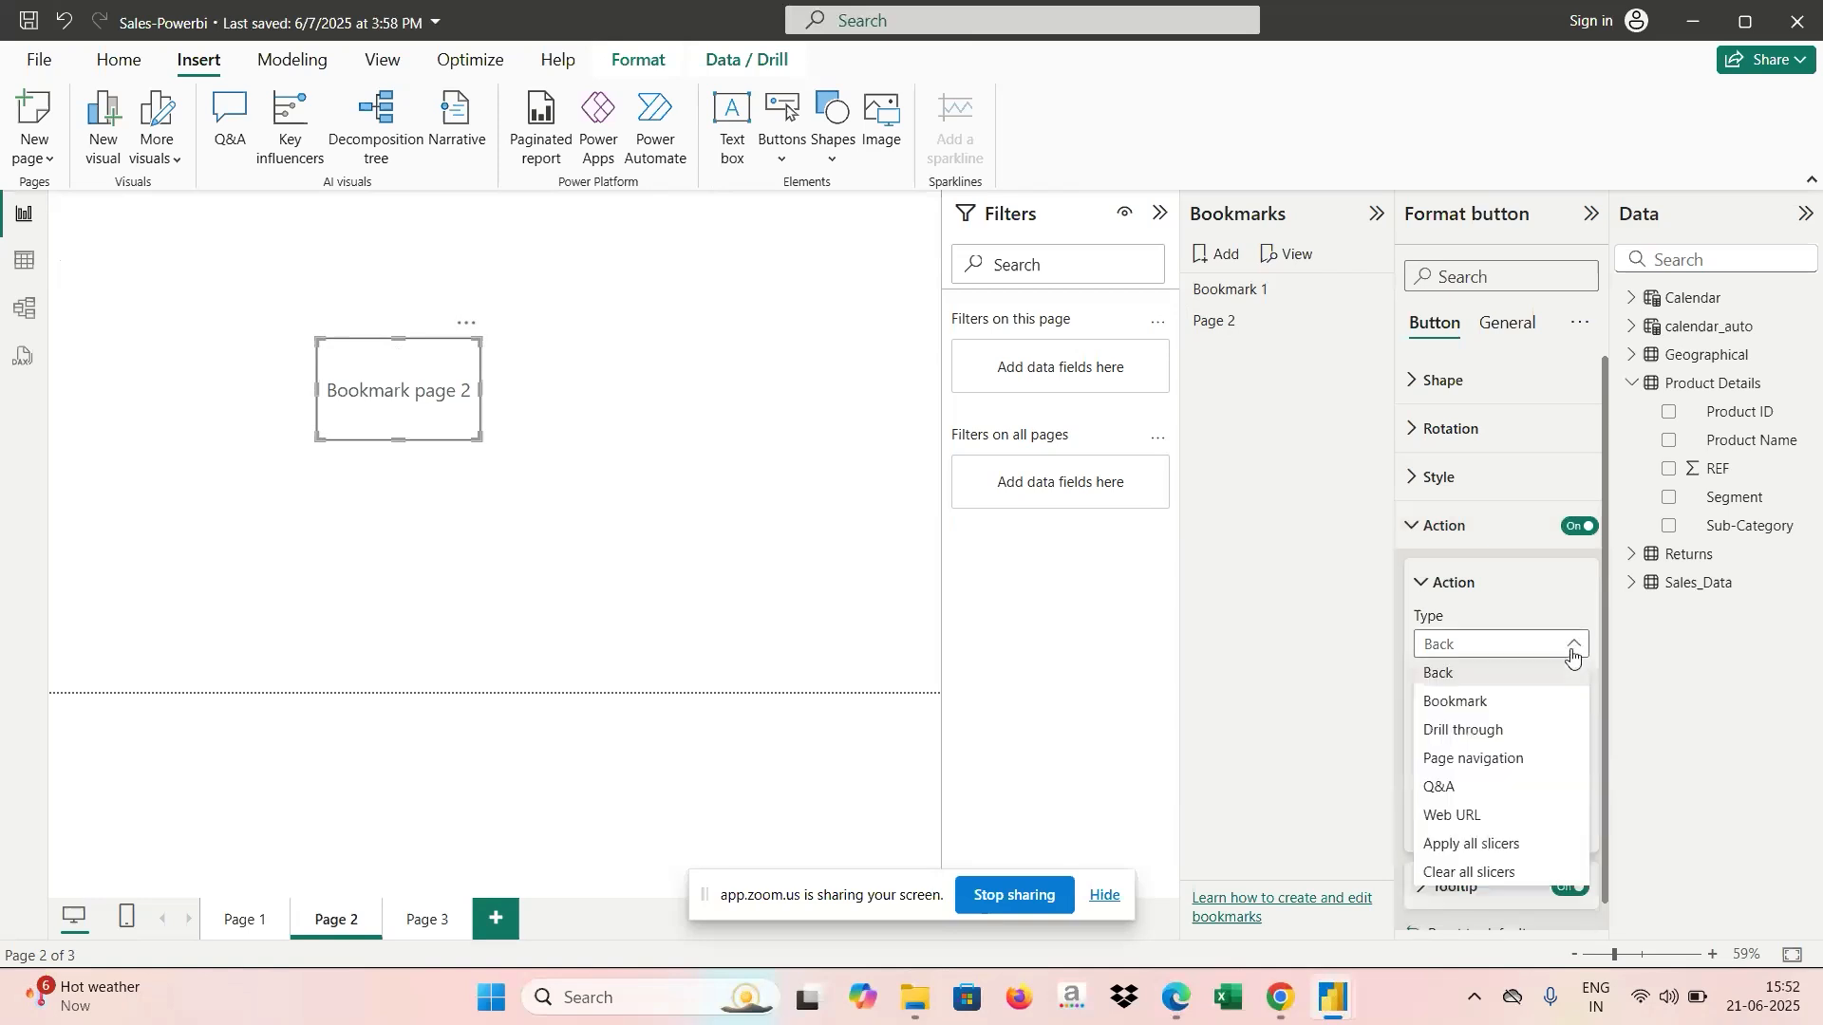
{"action": "left_click", "coordinate": [1460, 702]}
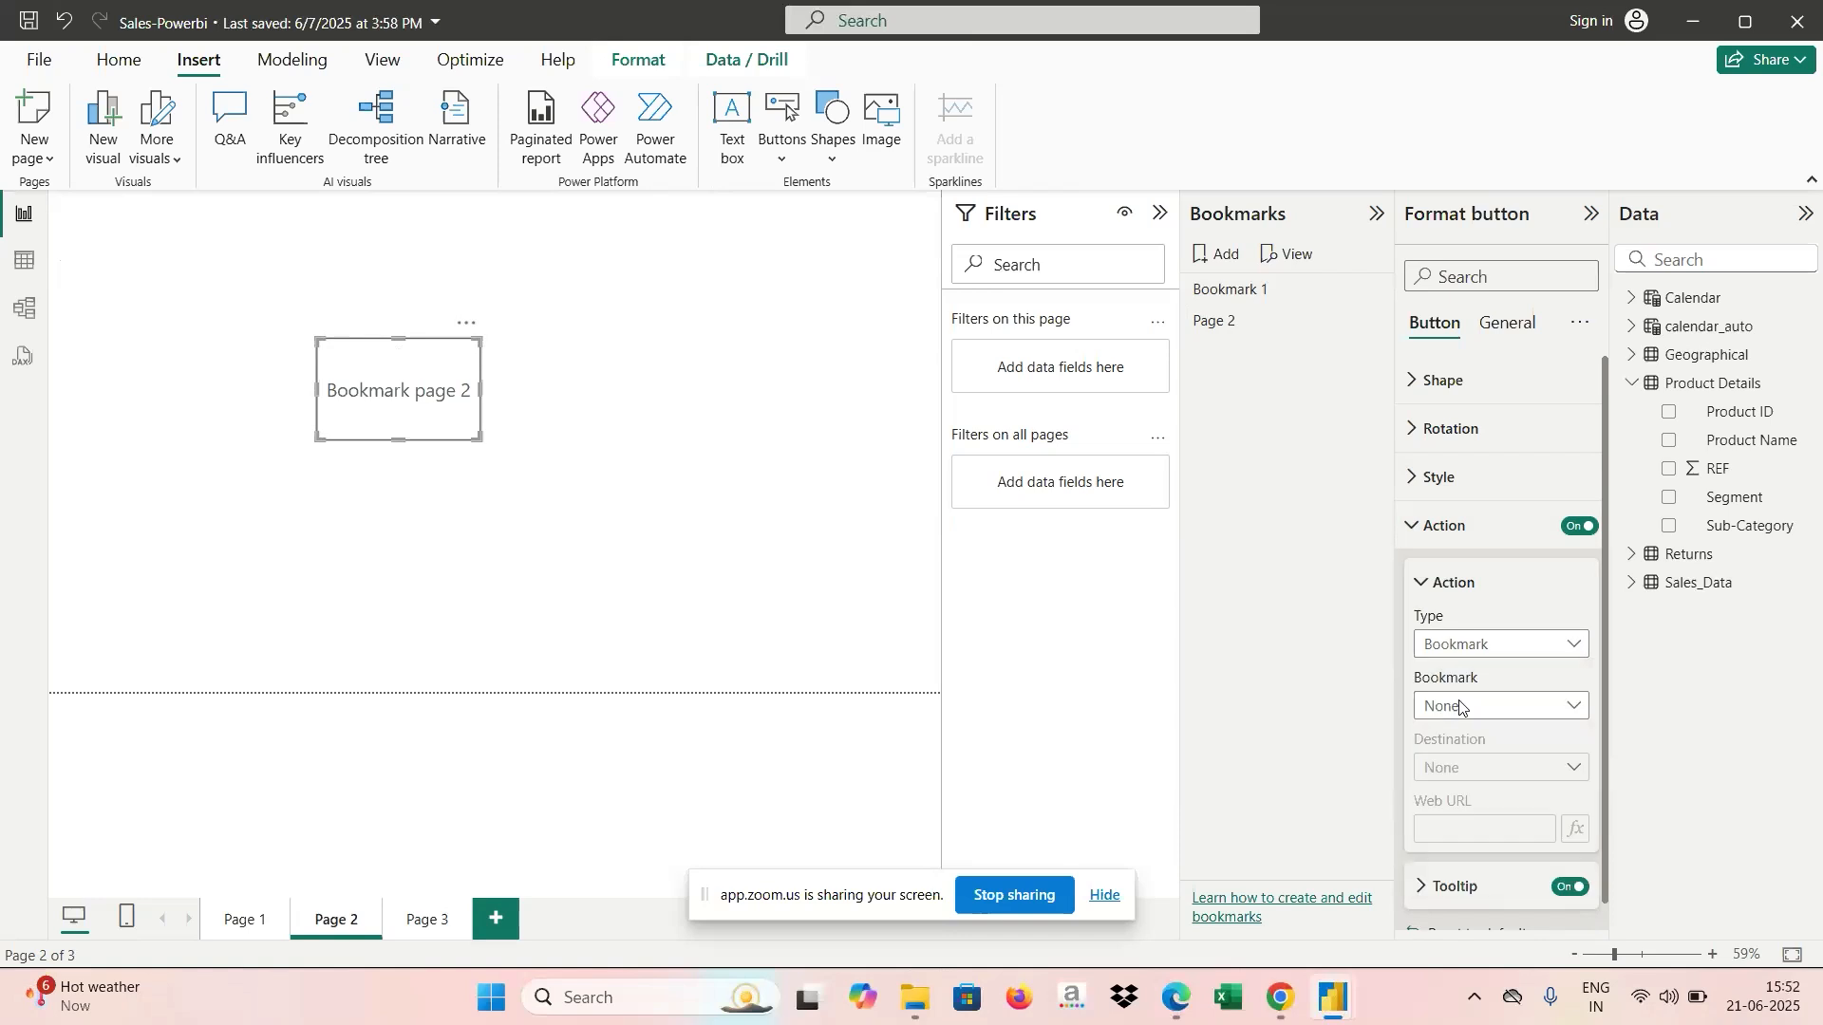
{"action": "left_click", "coordinate": [1569, 710]}
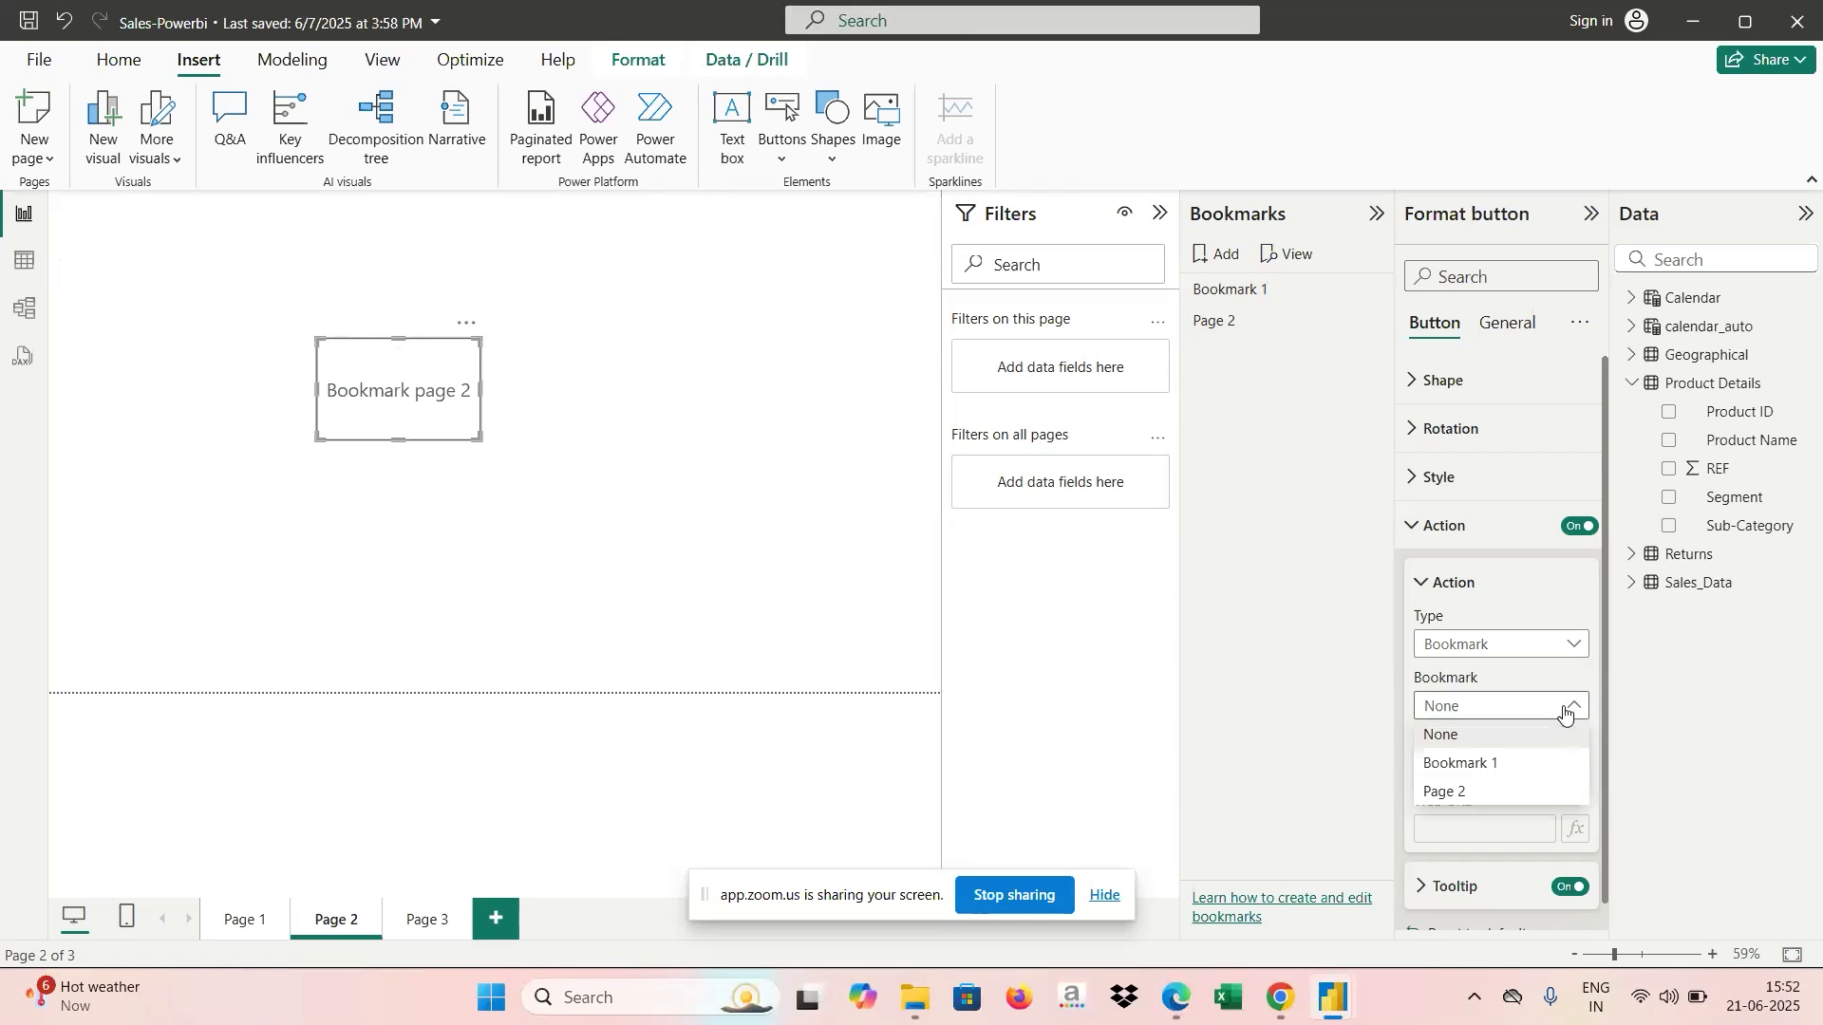
{"action": "left_click", "coordinate": [1495, 771]}
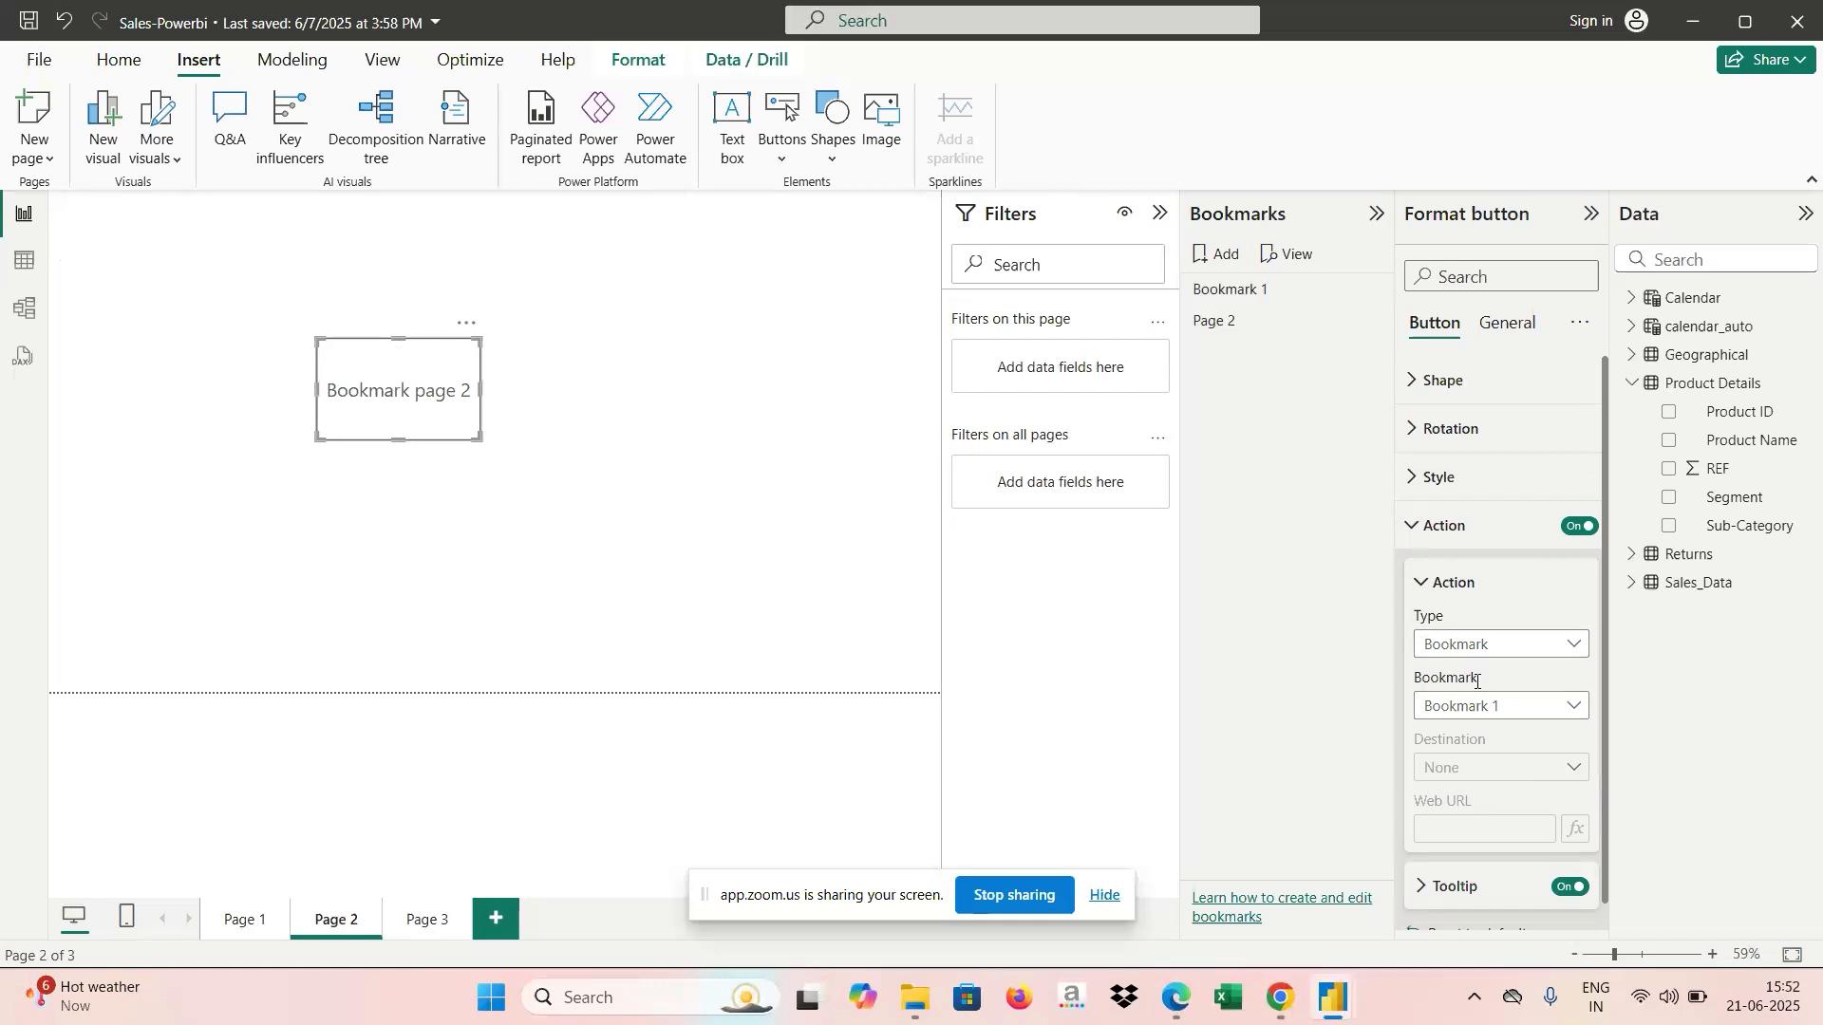
{"action": "left_click", "coordinate": [1579, 707]}
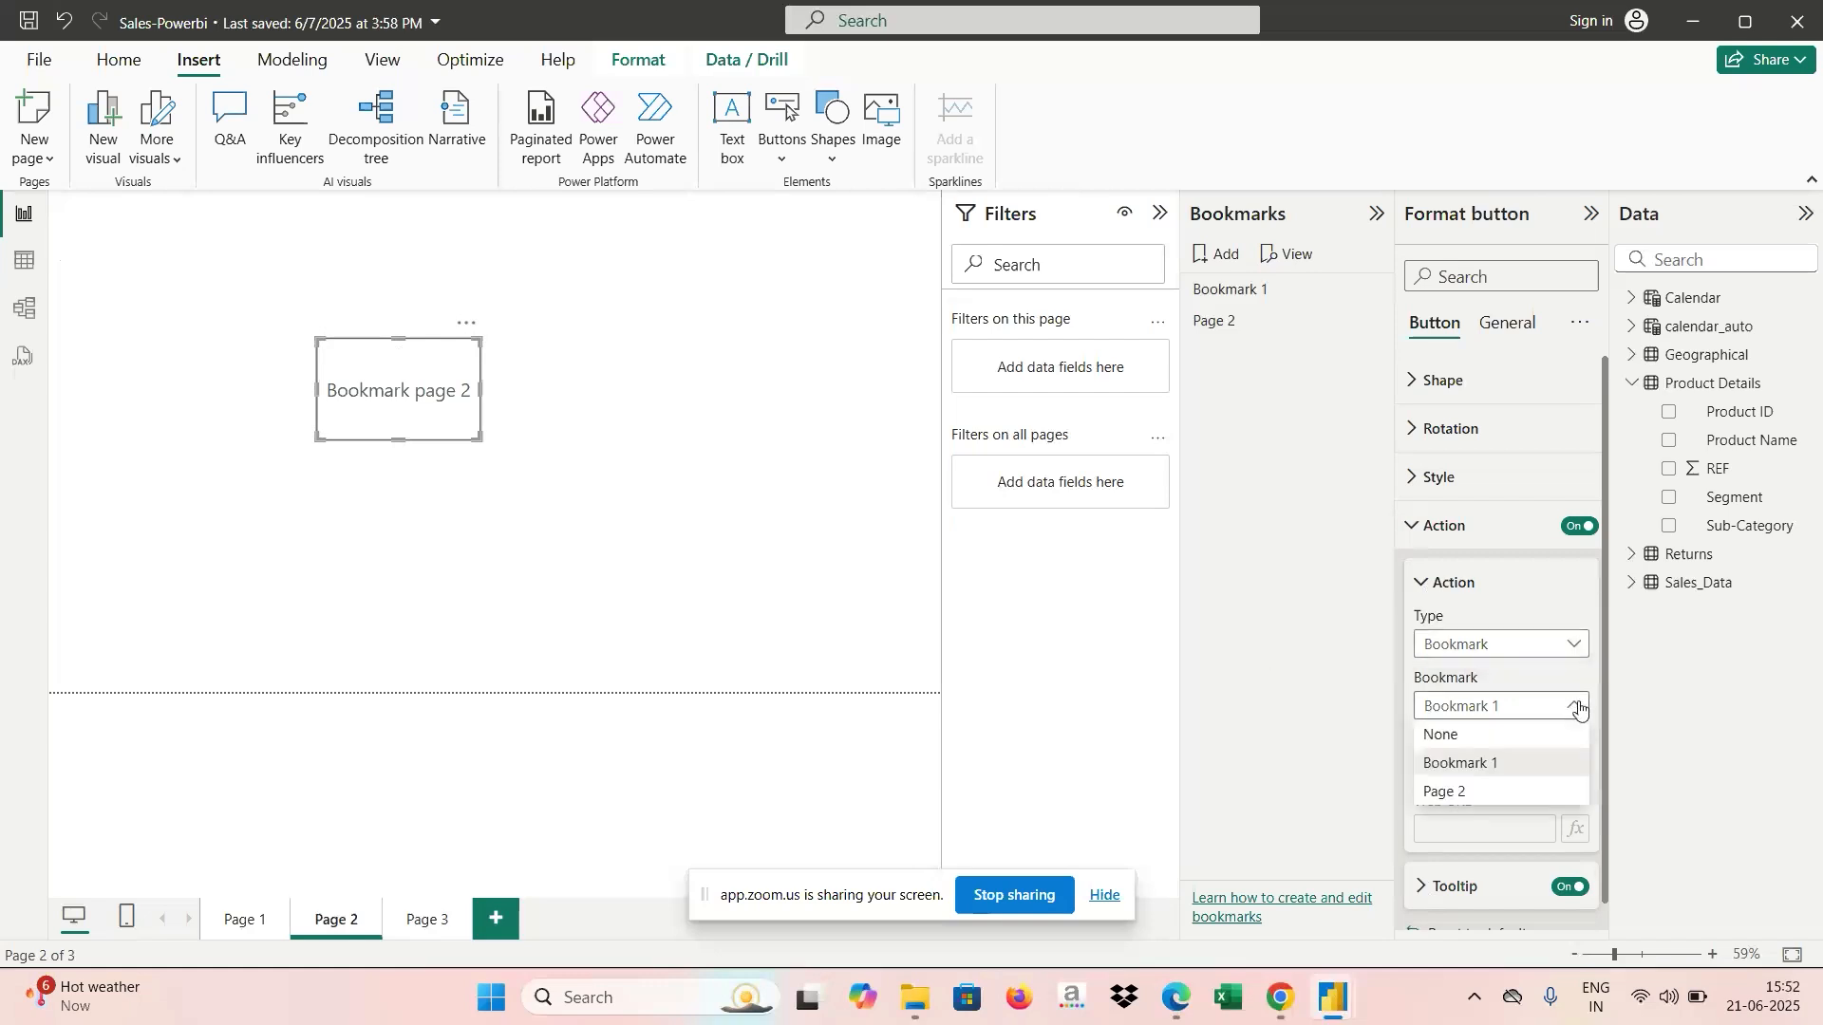
{"action": "left_click", "coordinate": [1479, 793]}
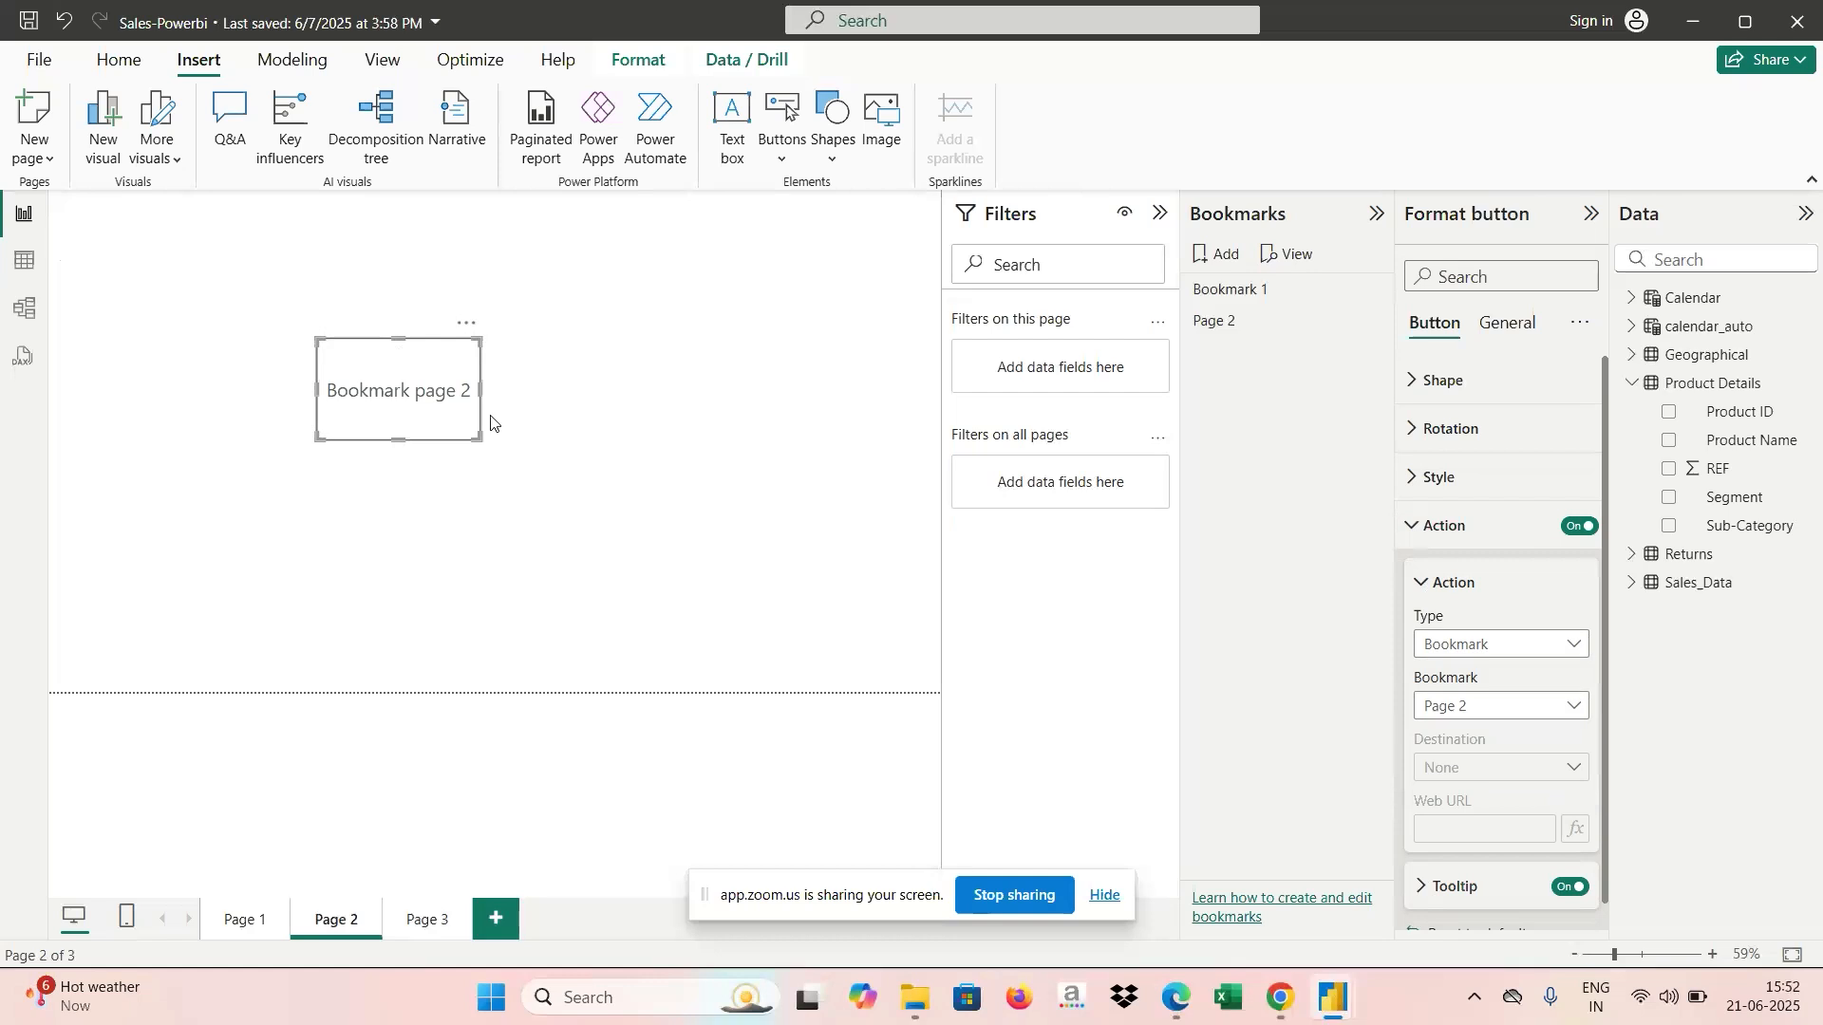
Move the "Bookmark page 2" button to the upper-left corner of Page 2.
{"action": "left_click", "coordinate": [612, 544]}
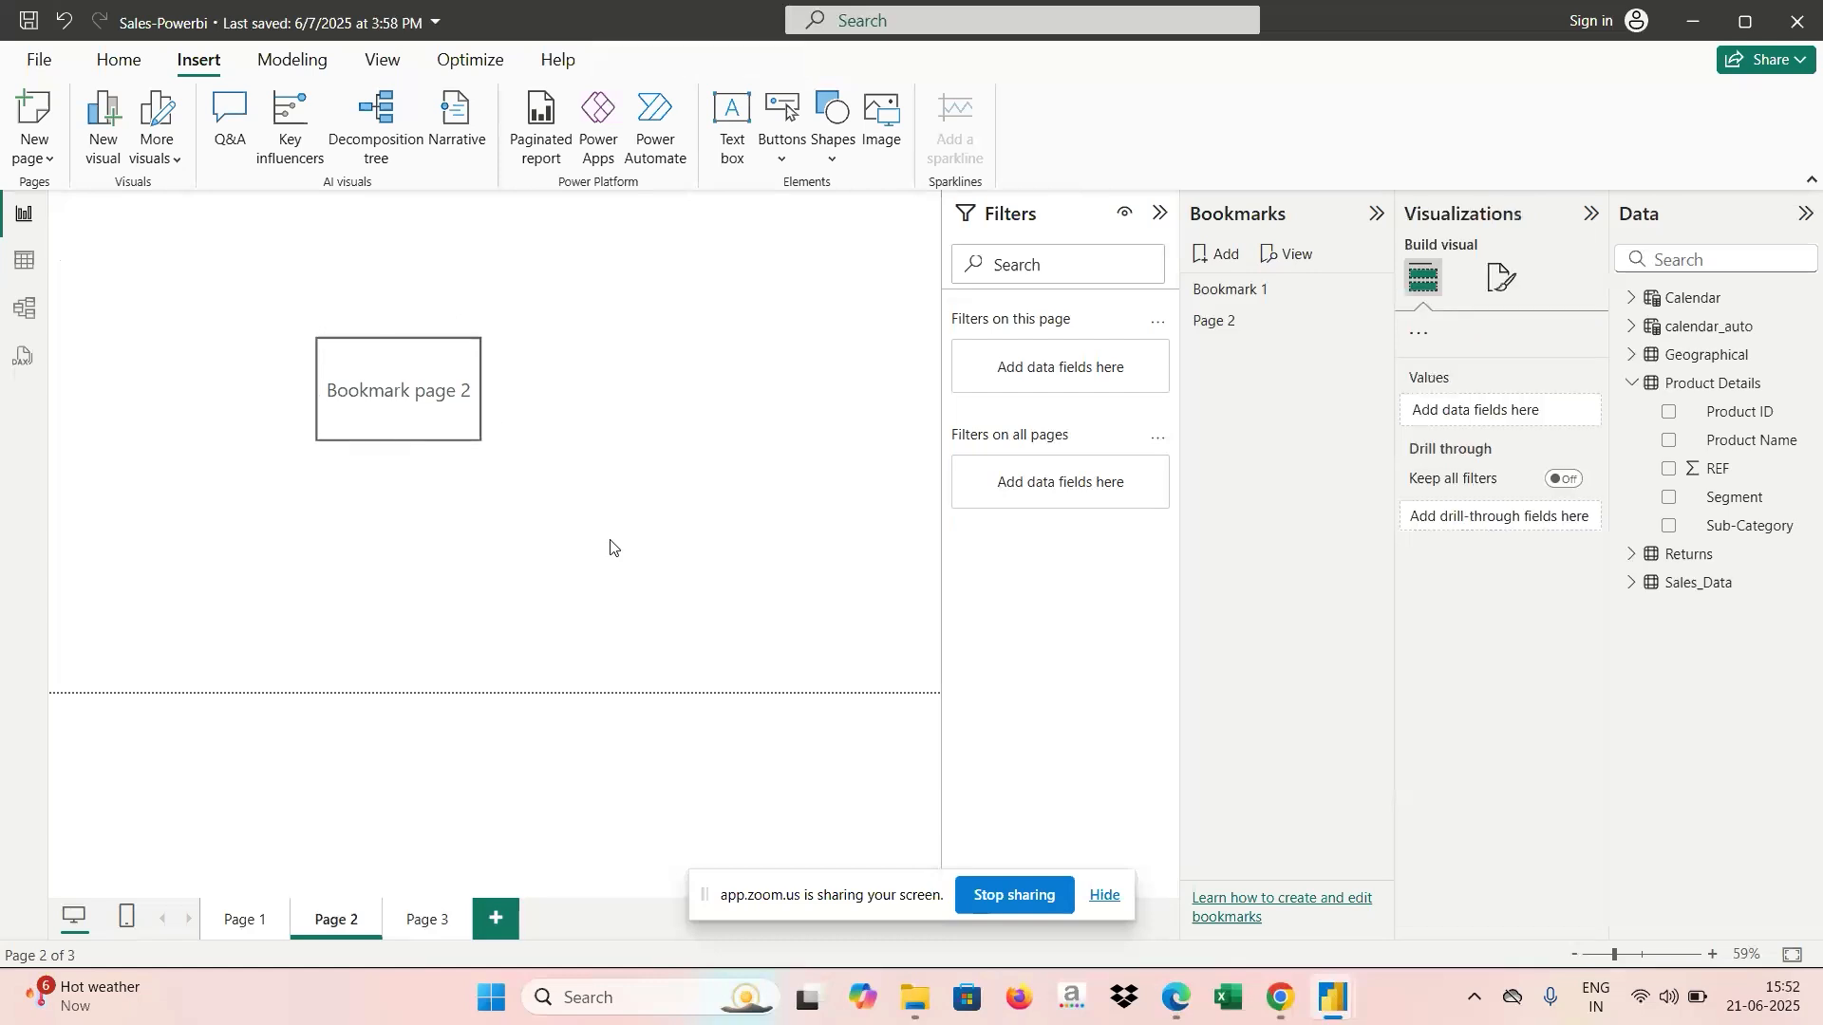
{"action": "left_click", "coordinate": [380, 385]}
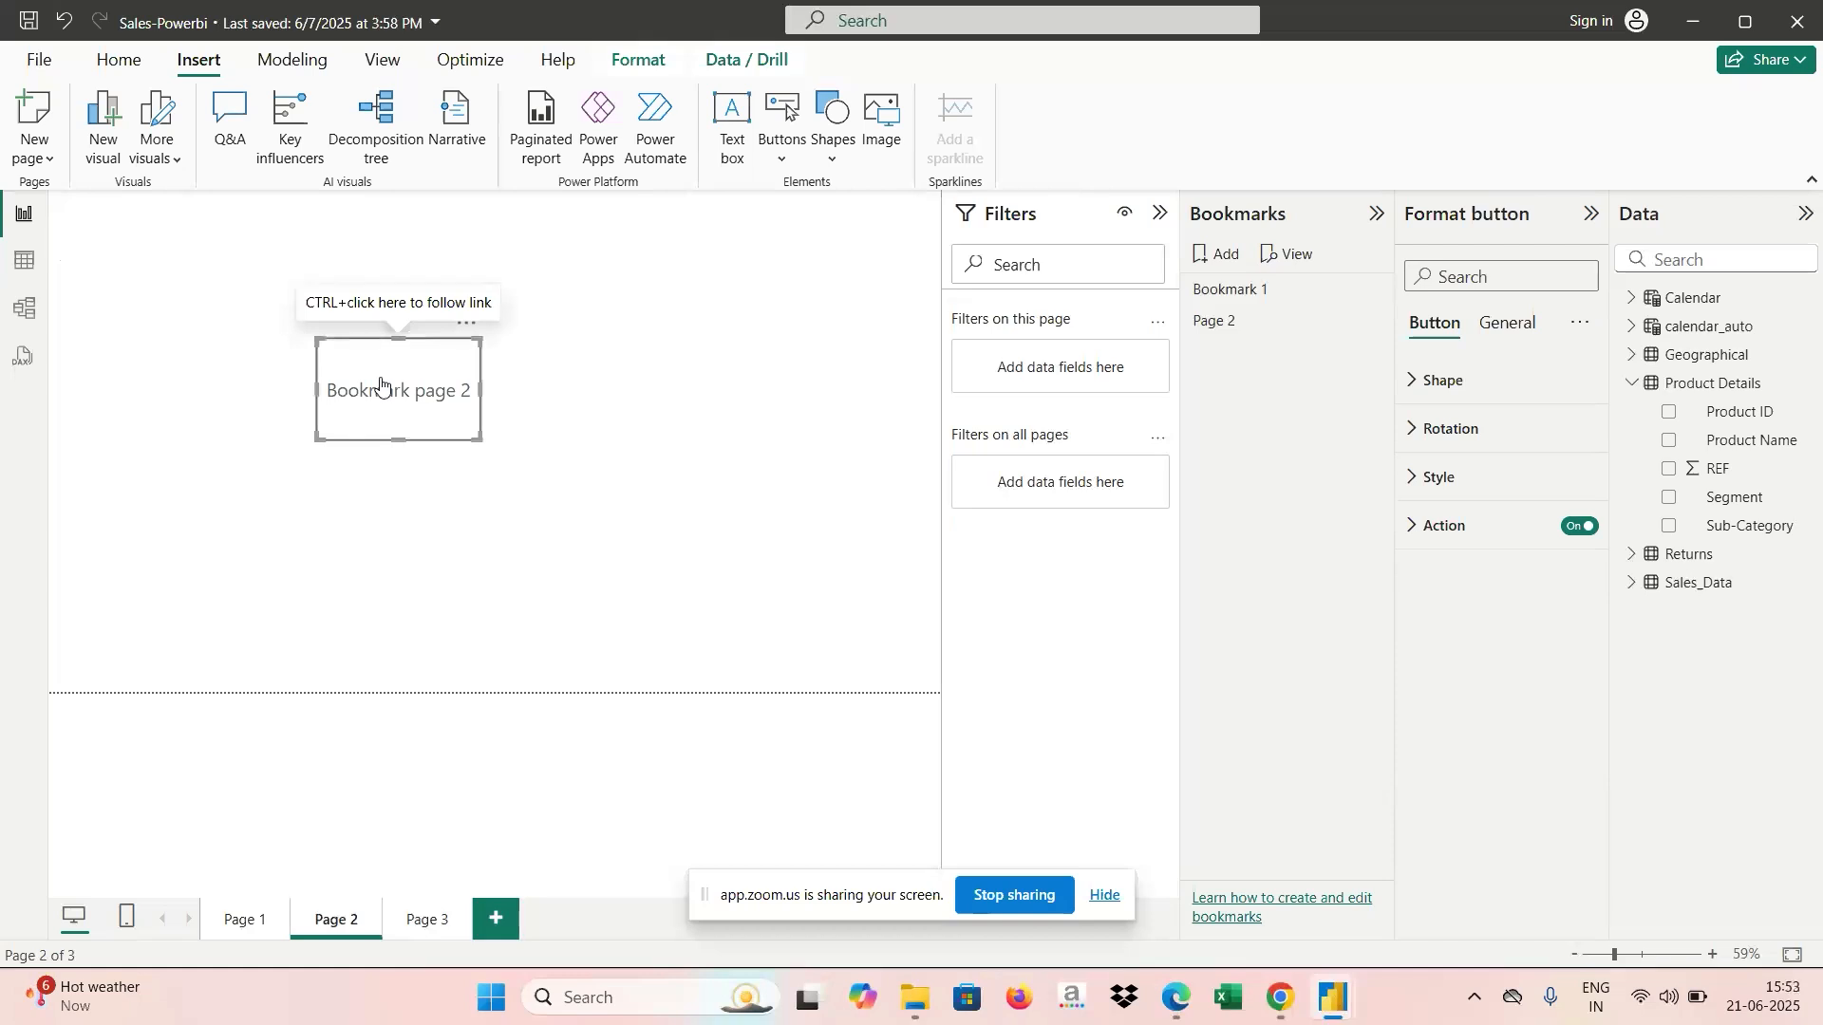
{"action": "left_click_drag", "start_coordinate": [381, 384], "coordinate": [145, 251]}
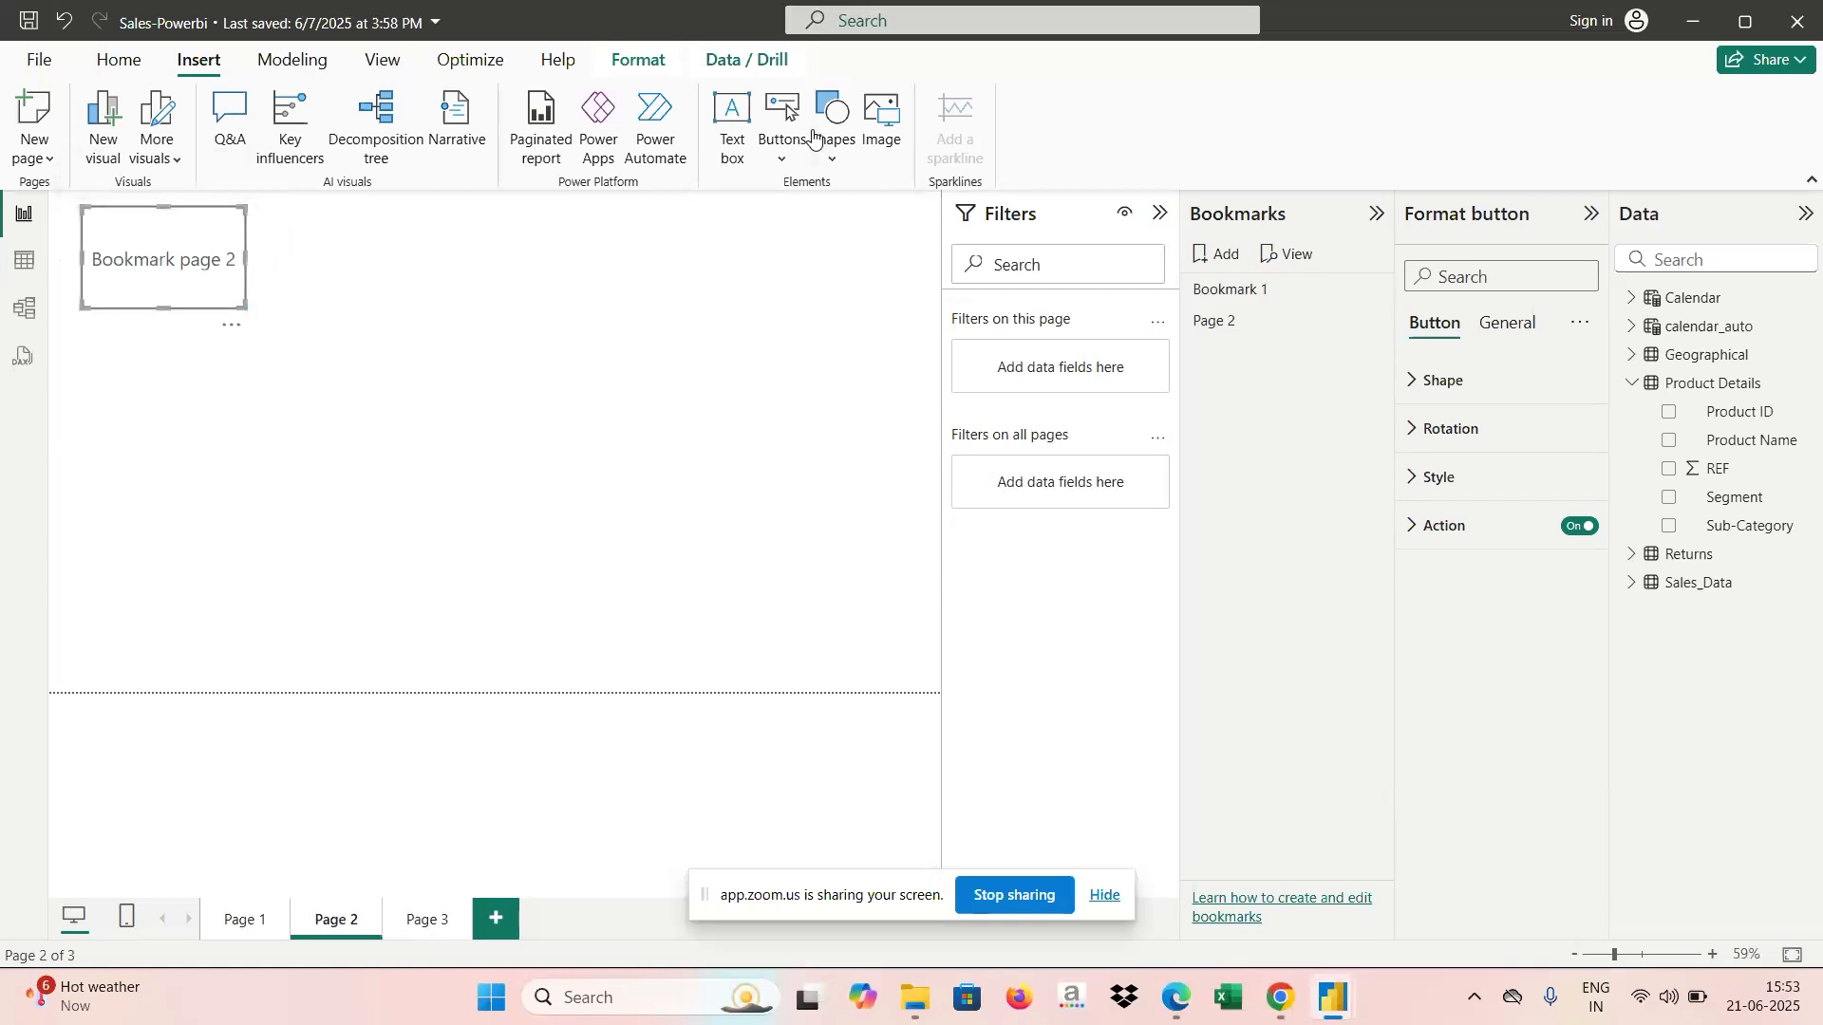
Examine the available shapes, including the chevron arrow, and compare them with the page navigator in the Retail Analysis Sample report before returning to Sales-Powerbi.
{"action": "left_click", "coordinate": [820, 136]}
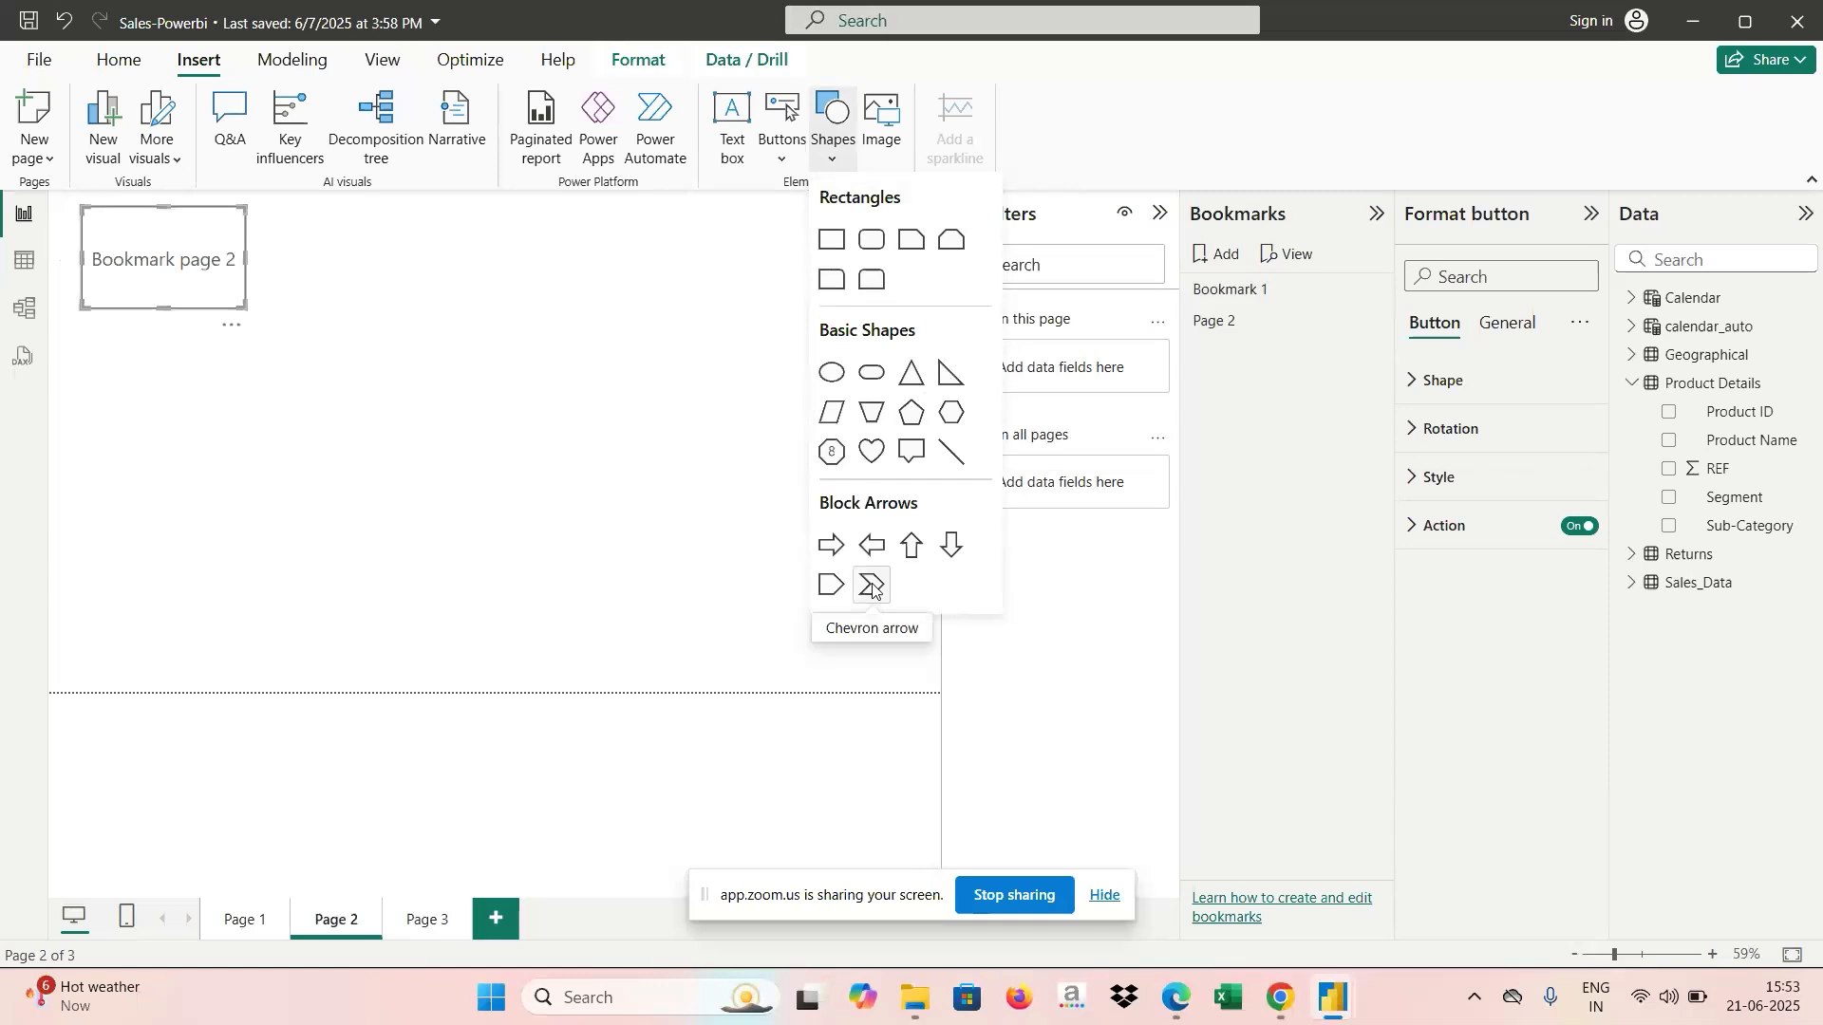
{"action": "mouse_move", "coordinate": [1333, 999]}
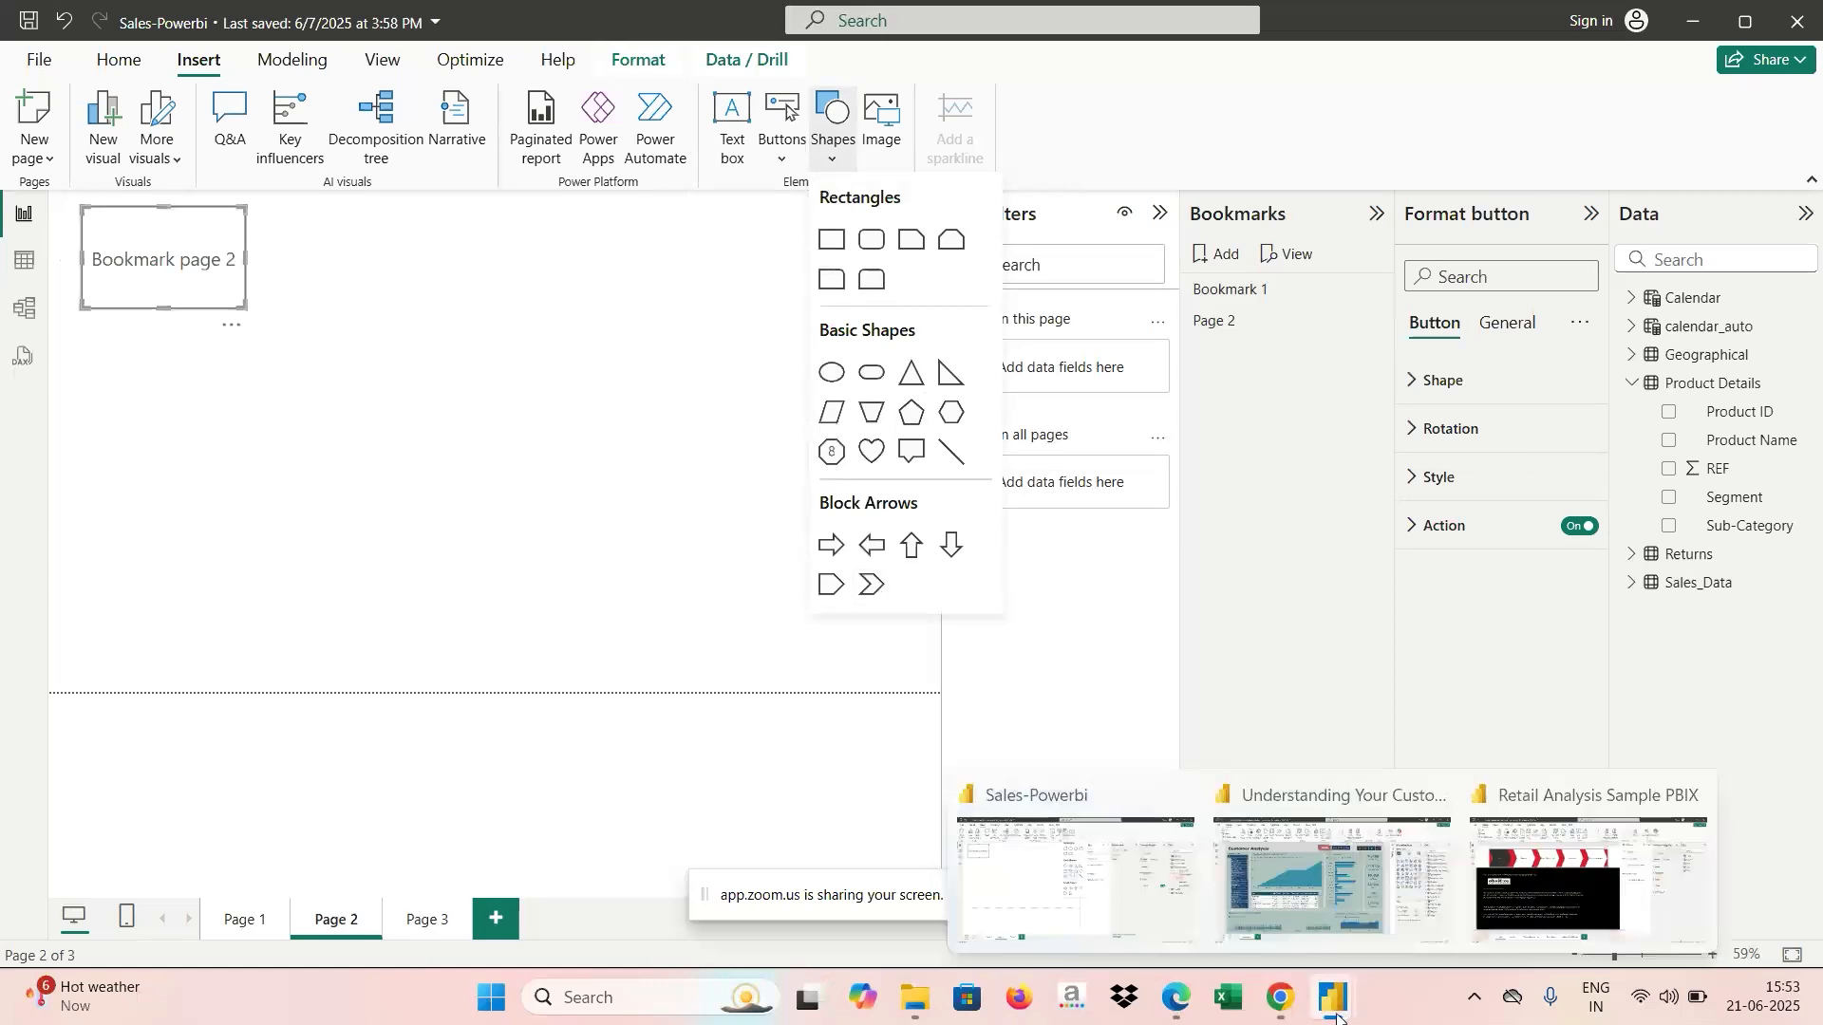
{"action": "left_click", "coordinate": [1510, 933]}
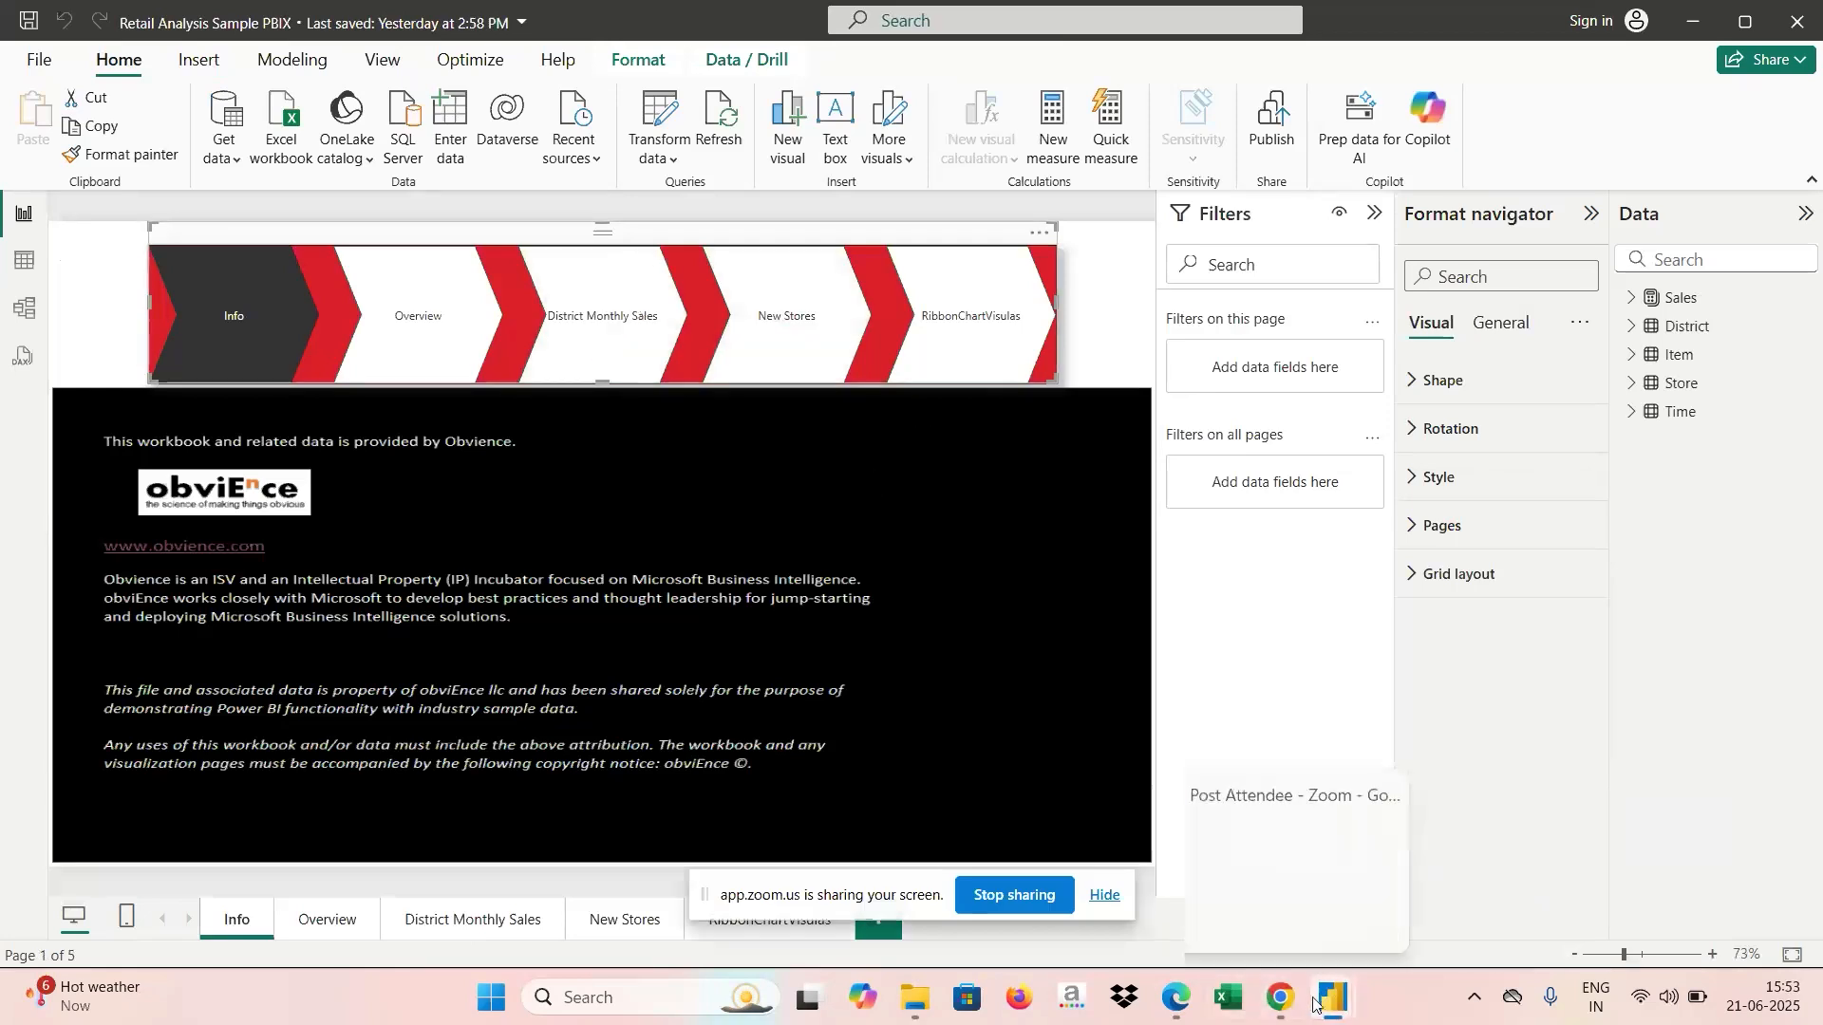
{"action": "mouse_move", "coordinate": [1333, 999]}
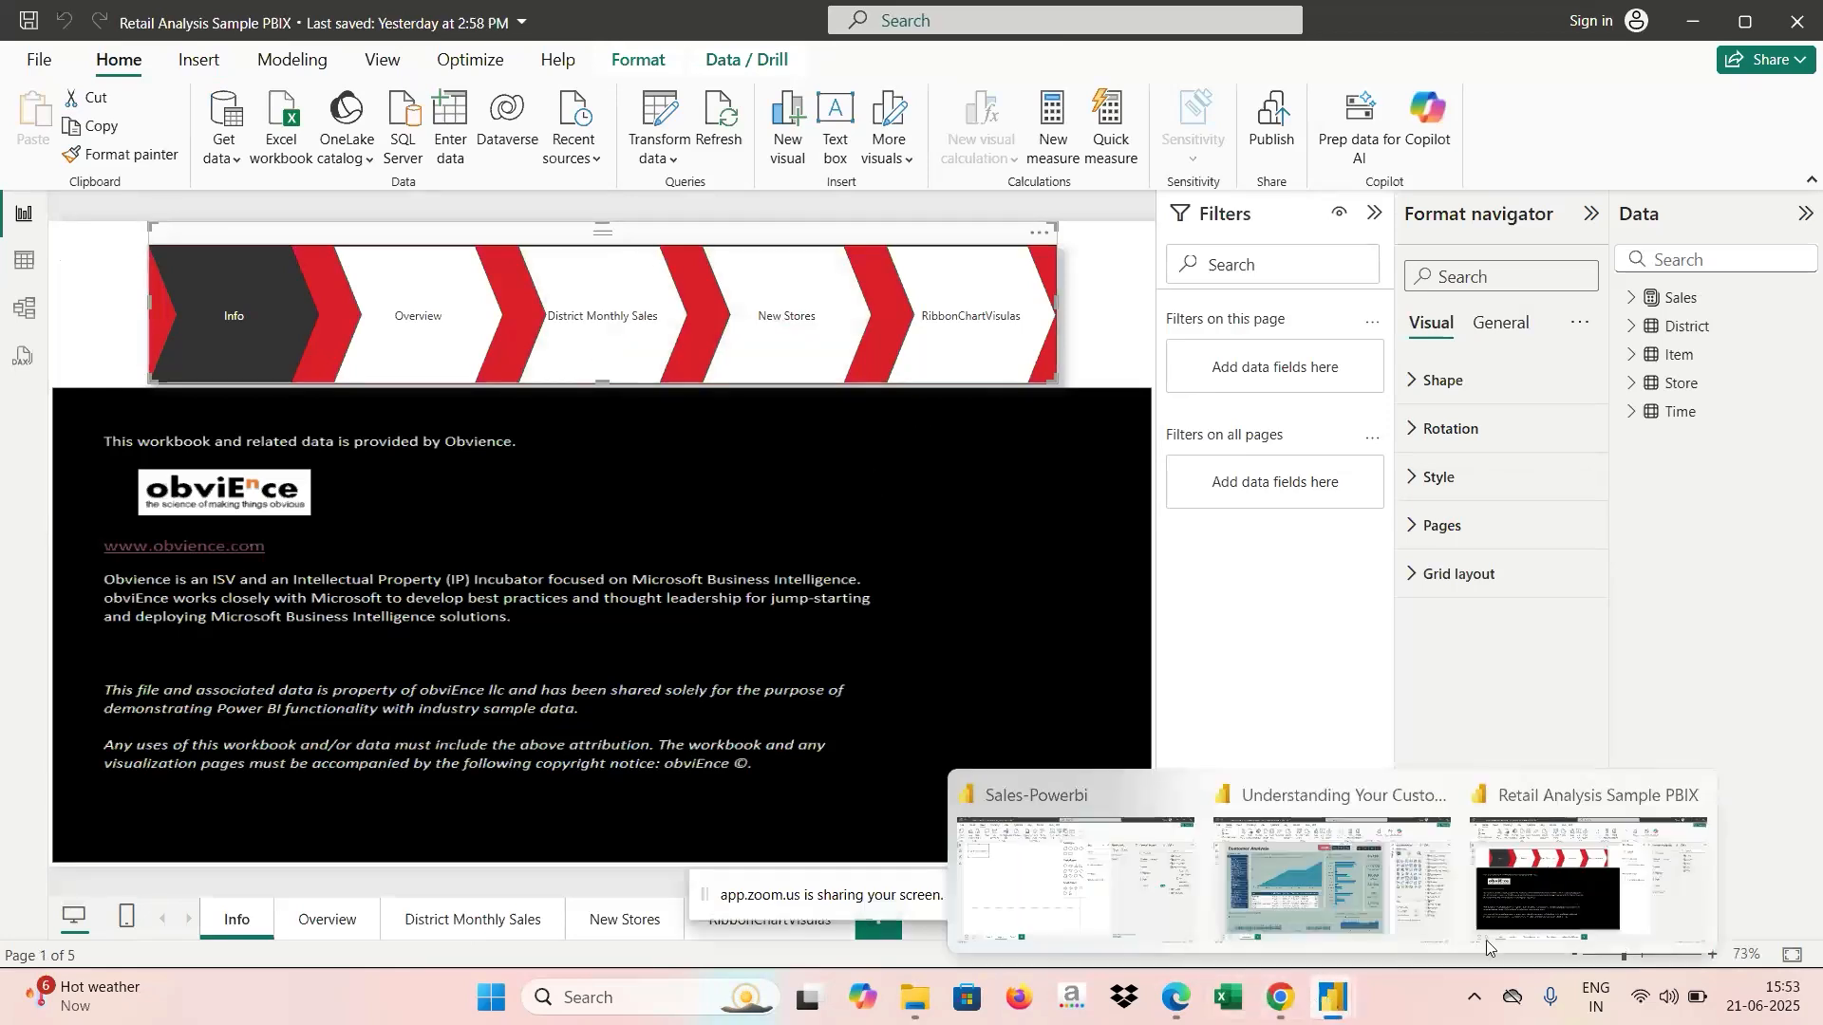
{"action": "left_click", "coordinate": [1073, 908]}
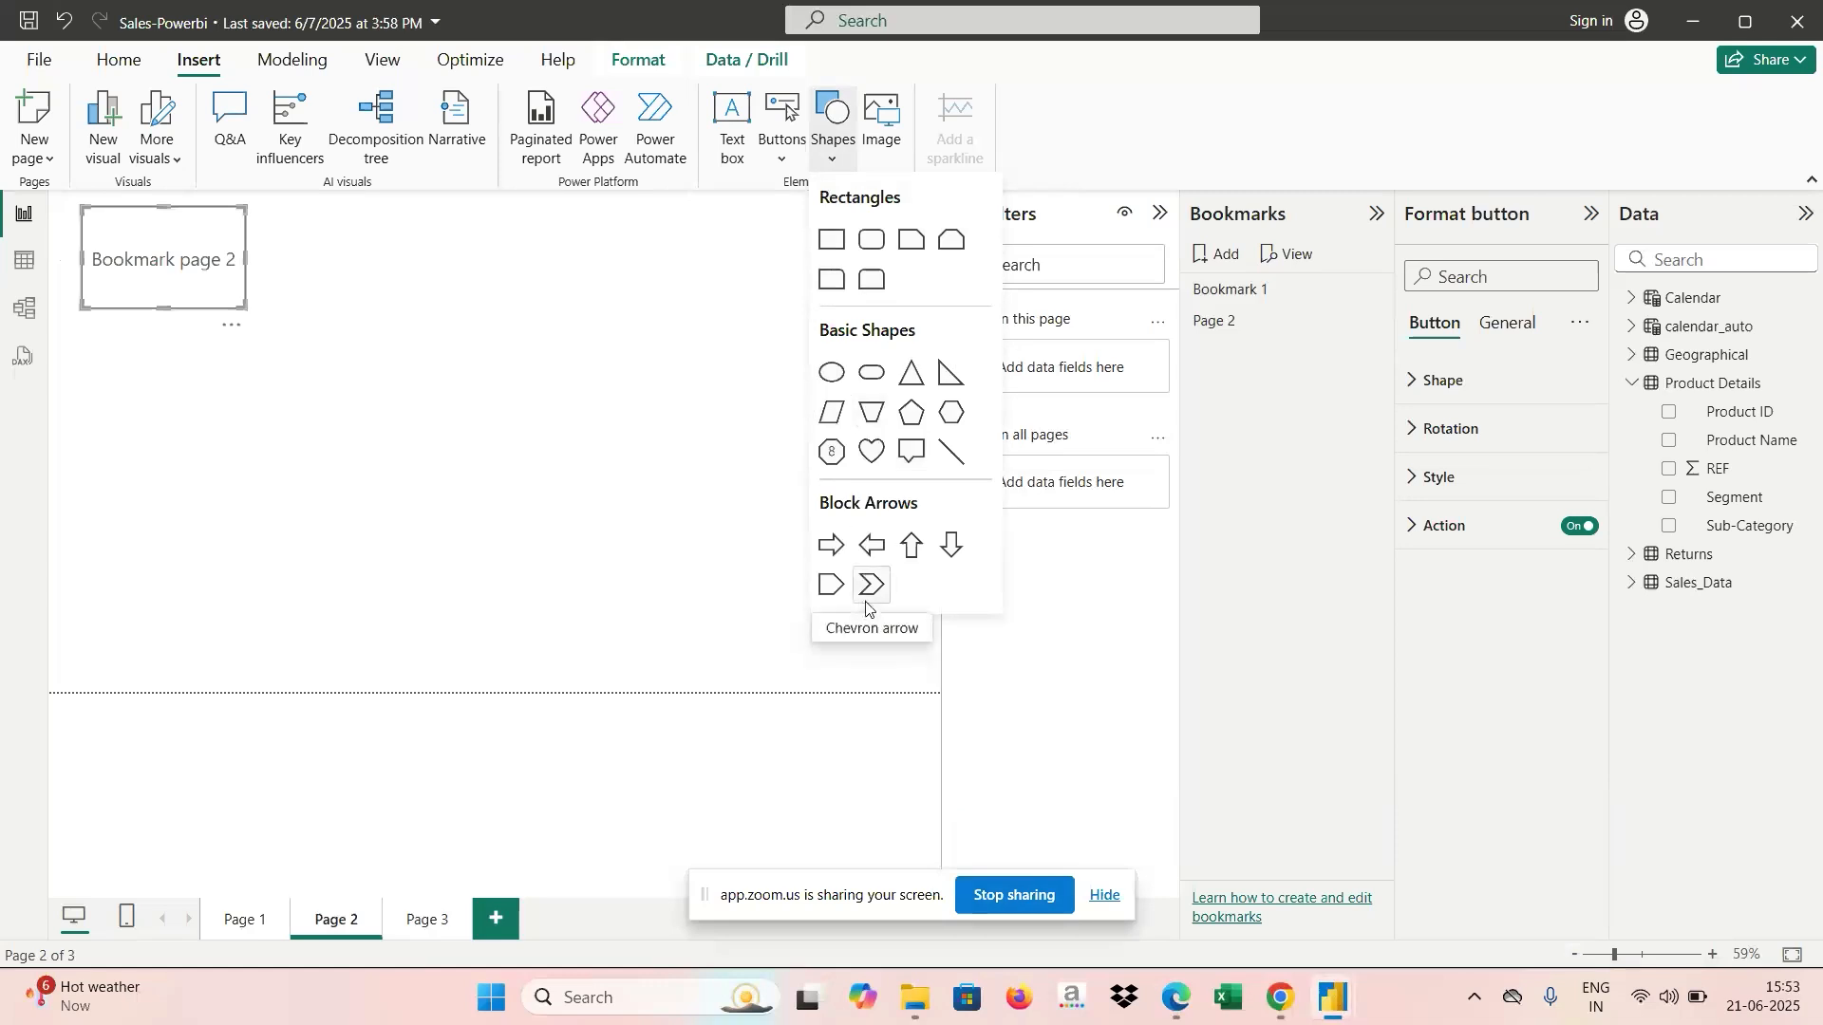
Review the available button types on Page 2 and again on Page 1 without inserting one.
{"action": "left_click", "coordinate": [783, 163]}
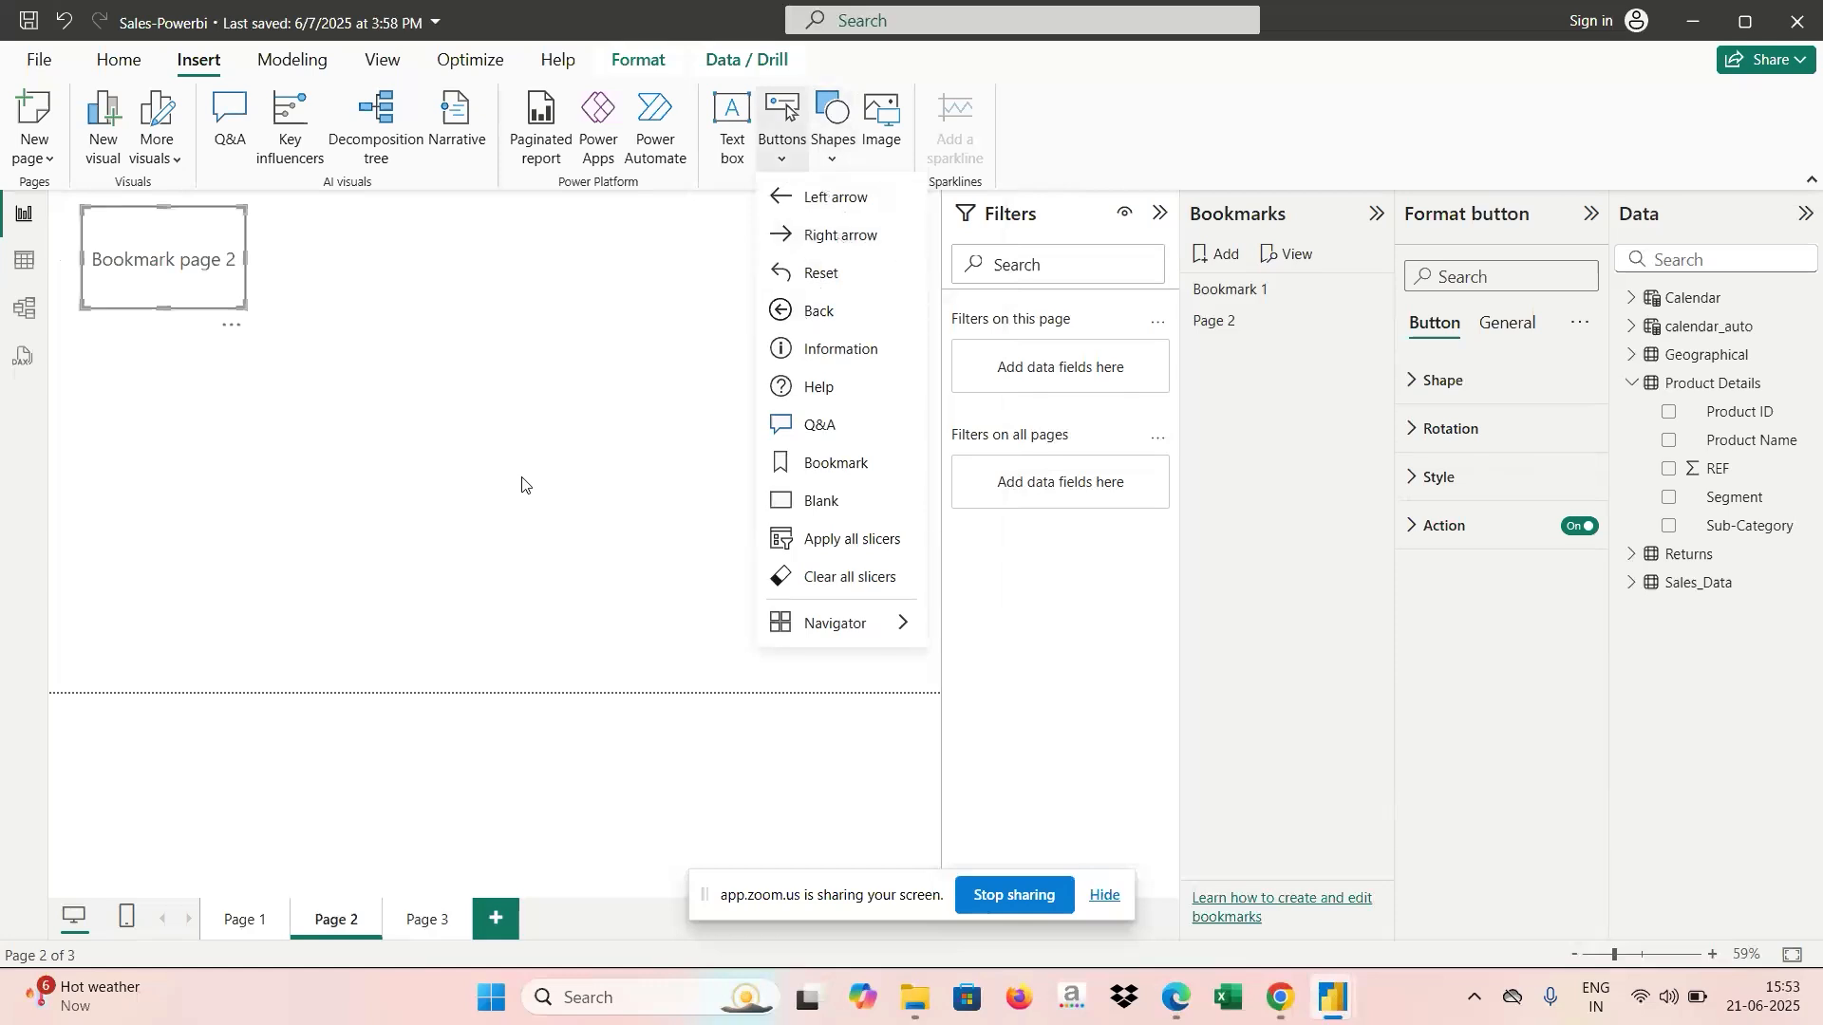
{"action": "left_click", "coordinate": [264, 927]}
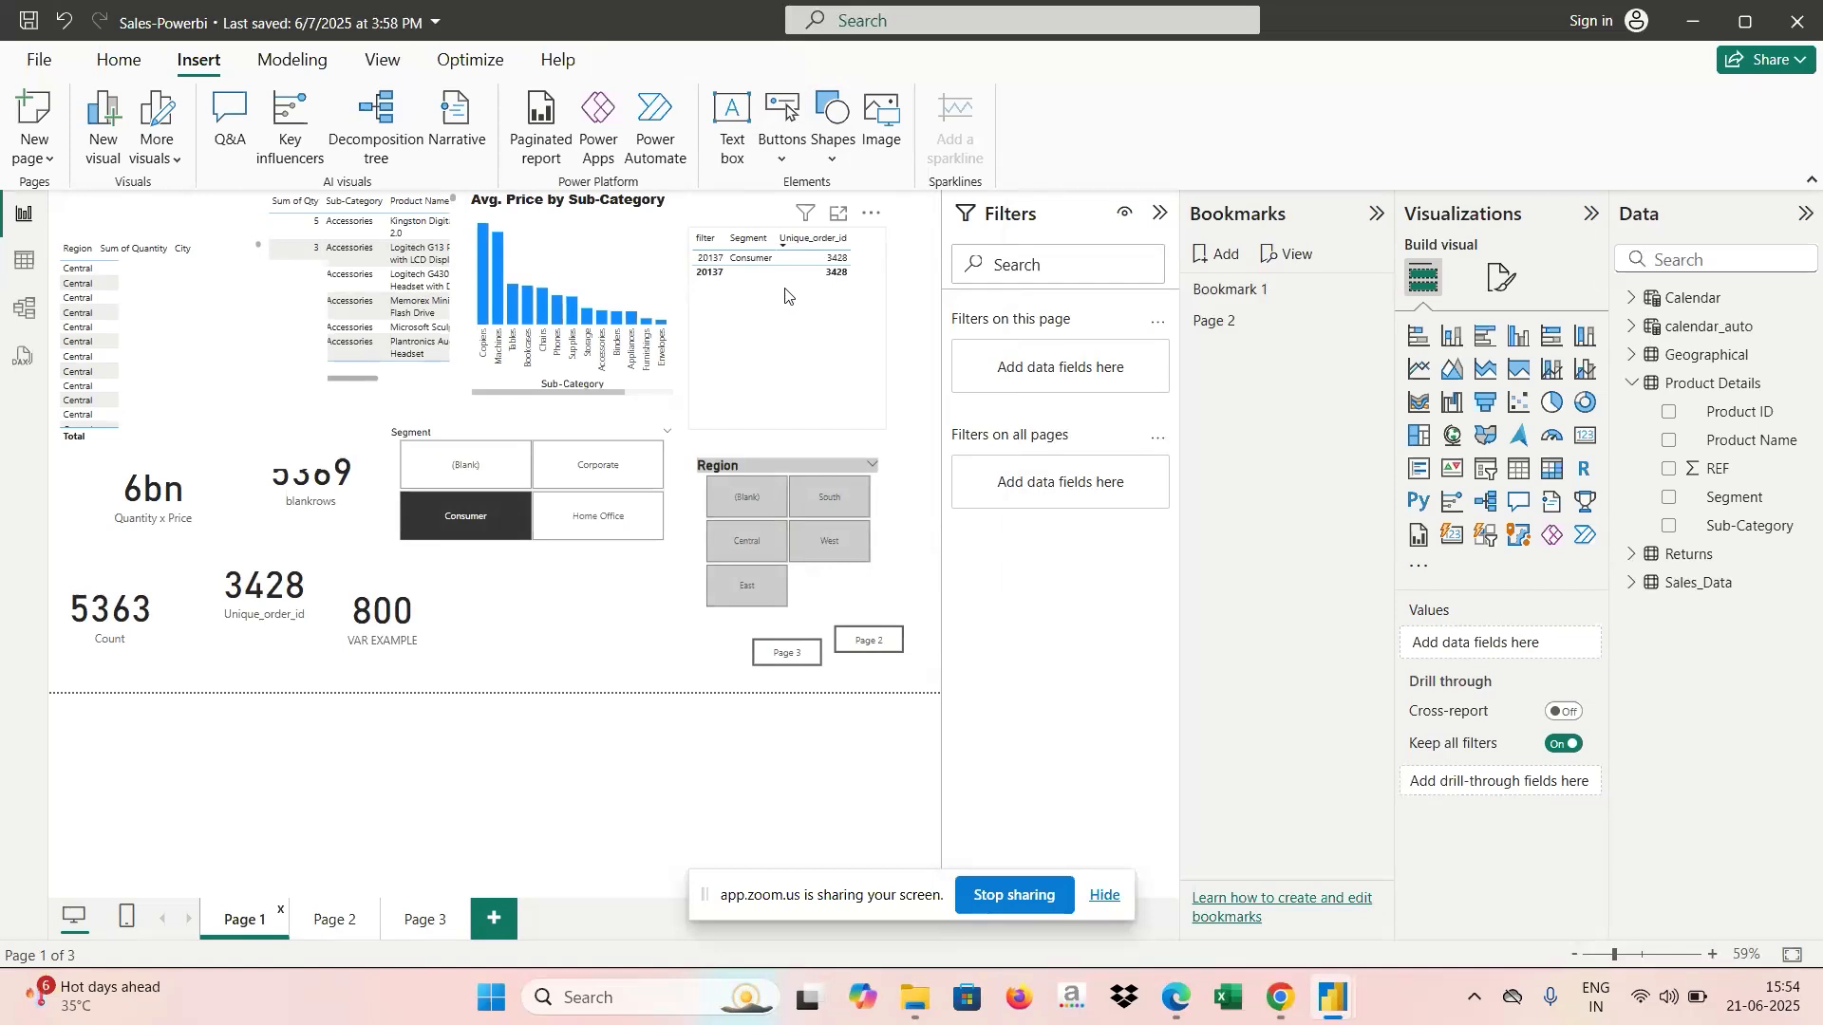
{"action": "left_click", "coordinate": [778, 137]}
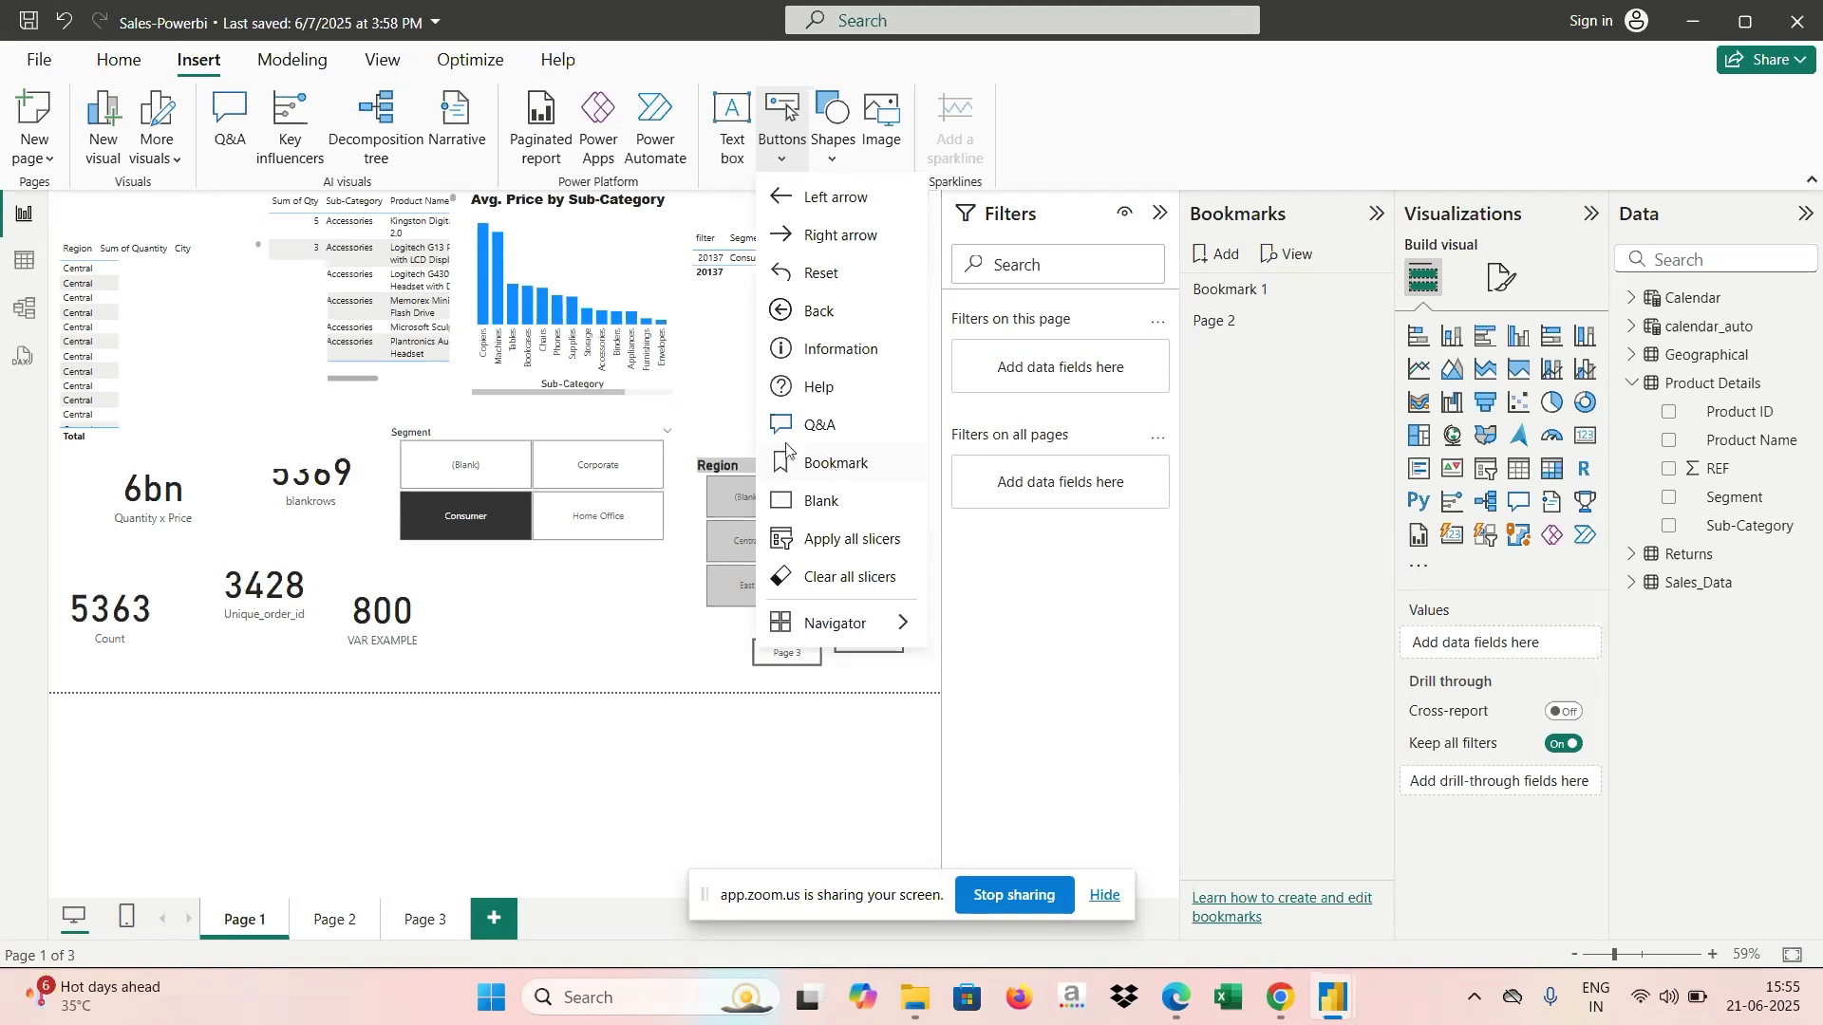
{"action": "left_click", "coordinate": [683, 629]}
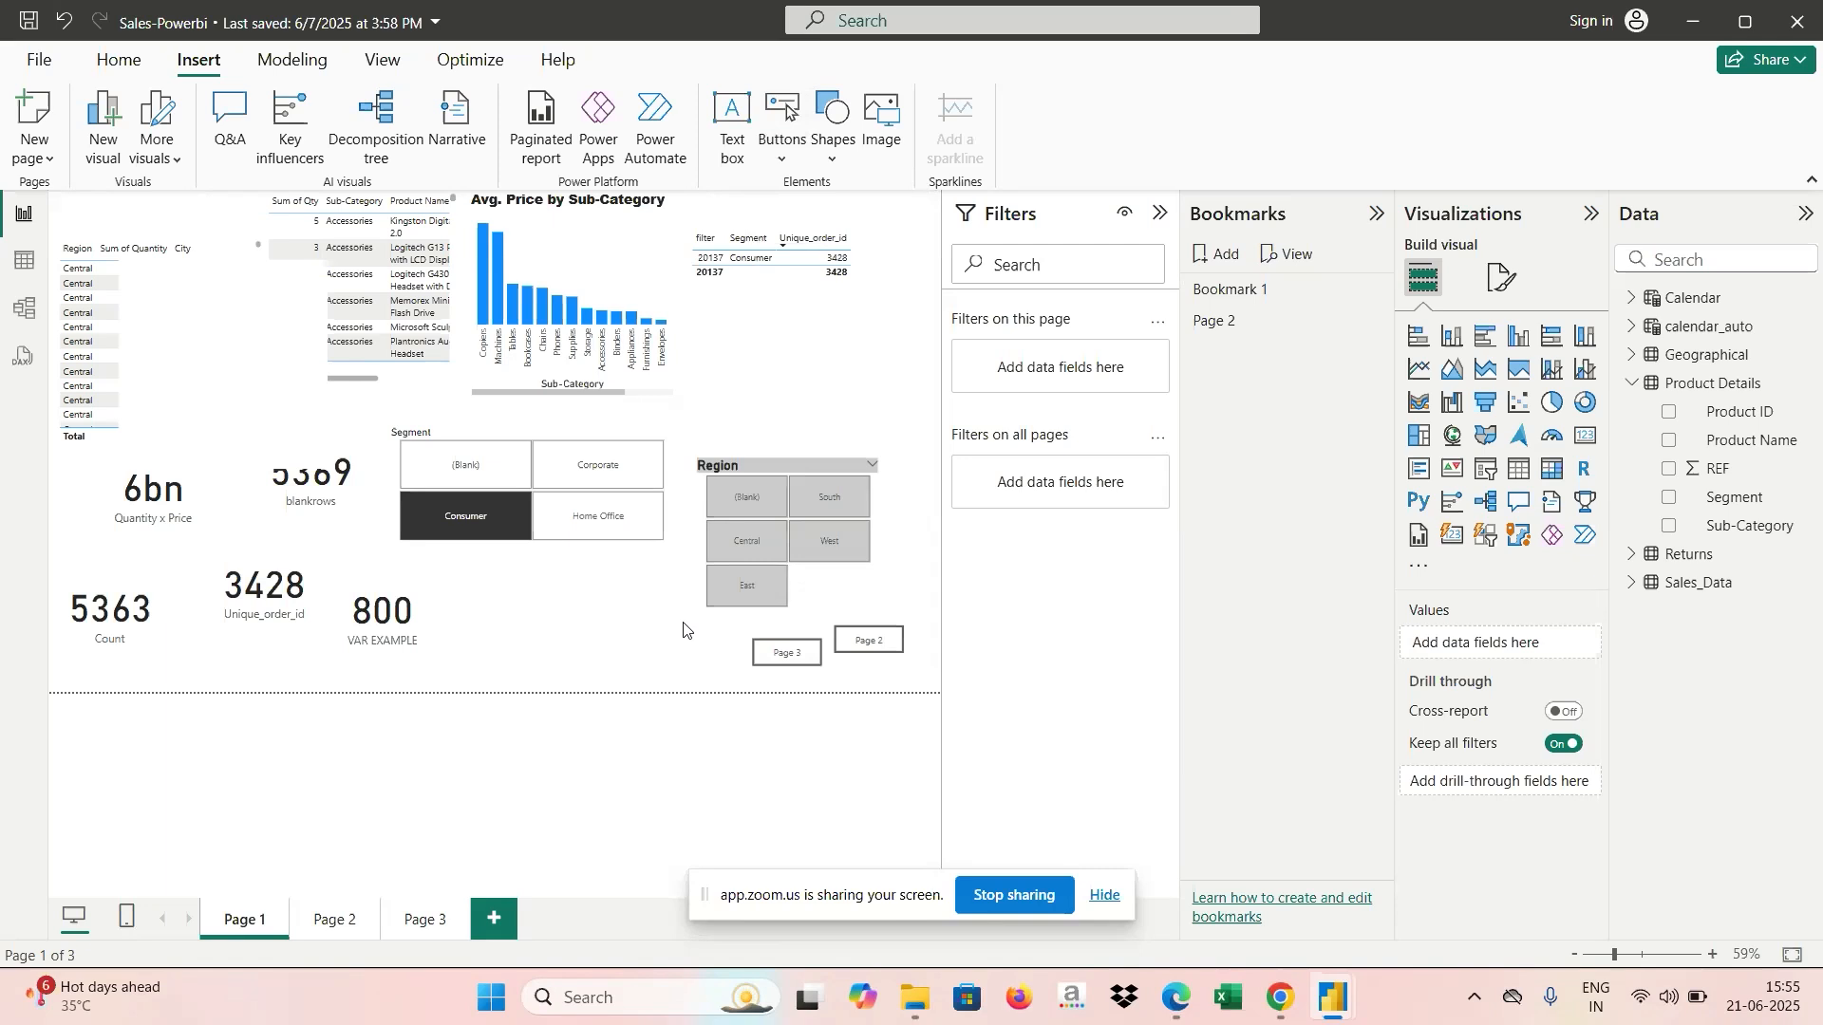
Switch to Chrome and open the Ever Growth Enterprises.pdf project document.
{"action": "mouse_move", "coordinate": [1279, 1014]}
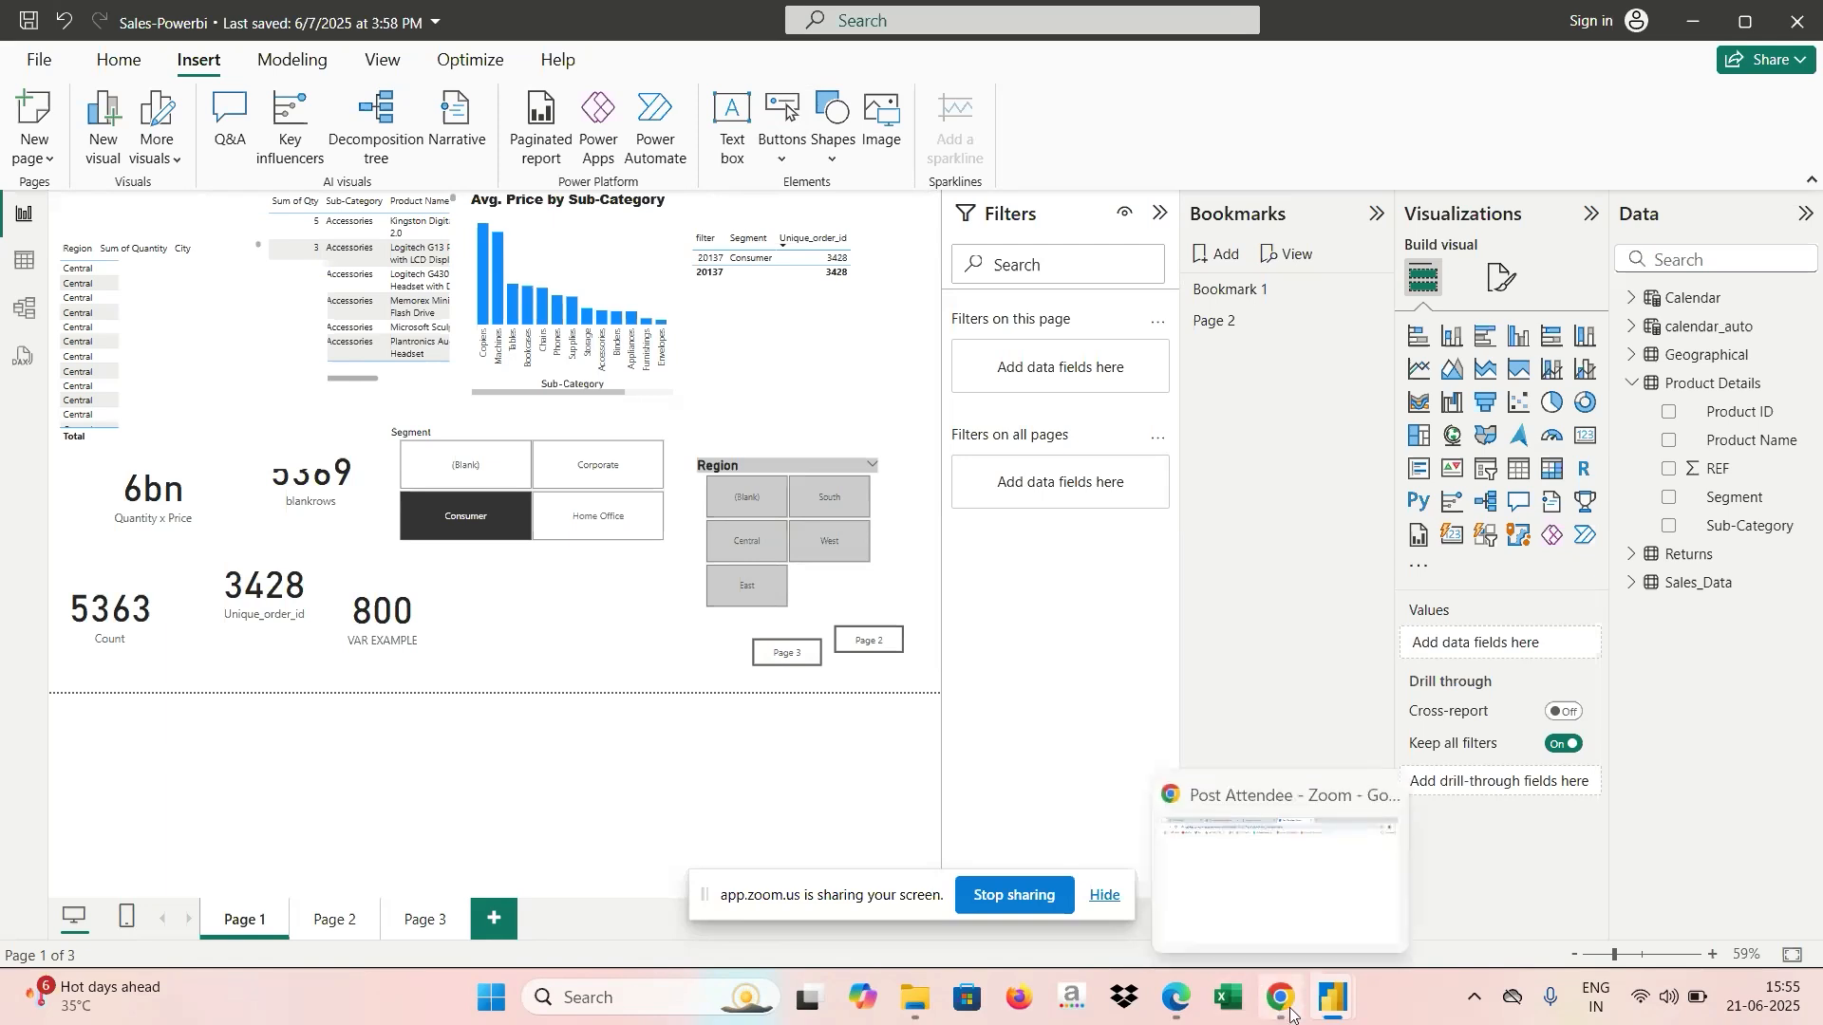
{"action": "mouse_move", "coordinate": [1170, 1012]}
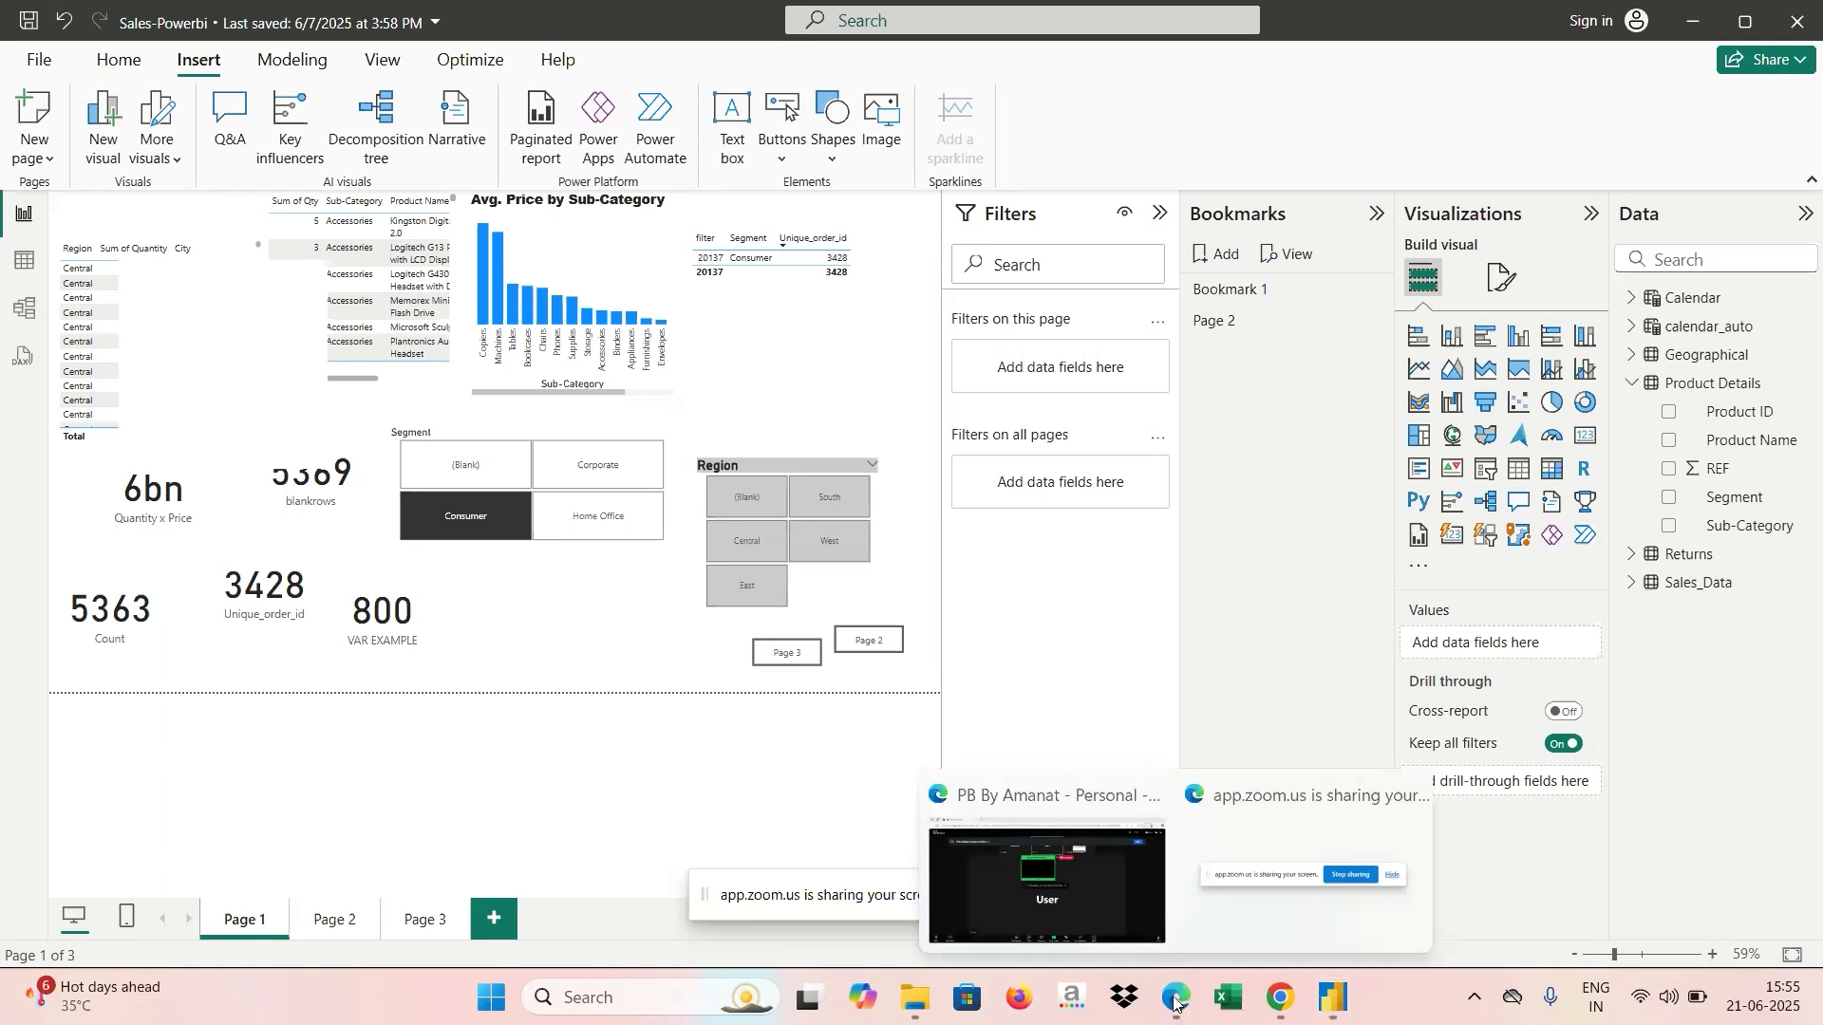
{"action": "left_click", "coordinate": [1282, 1008]}
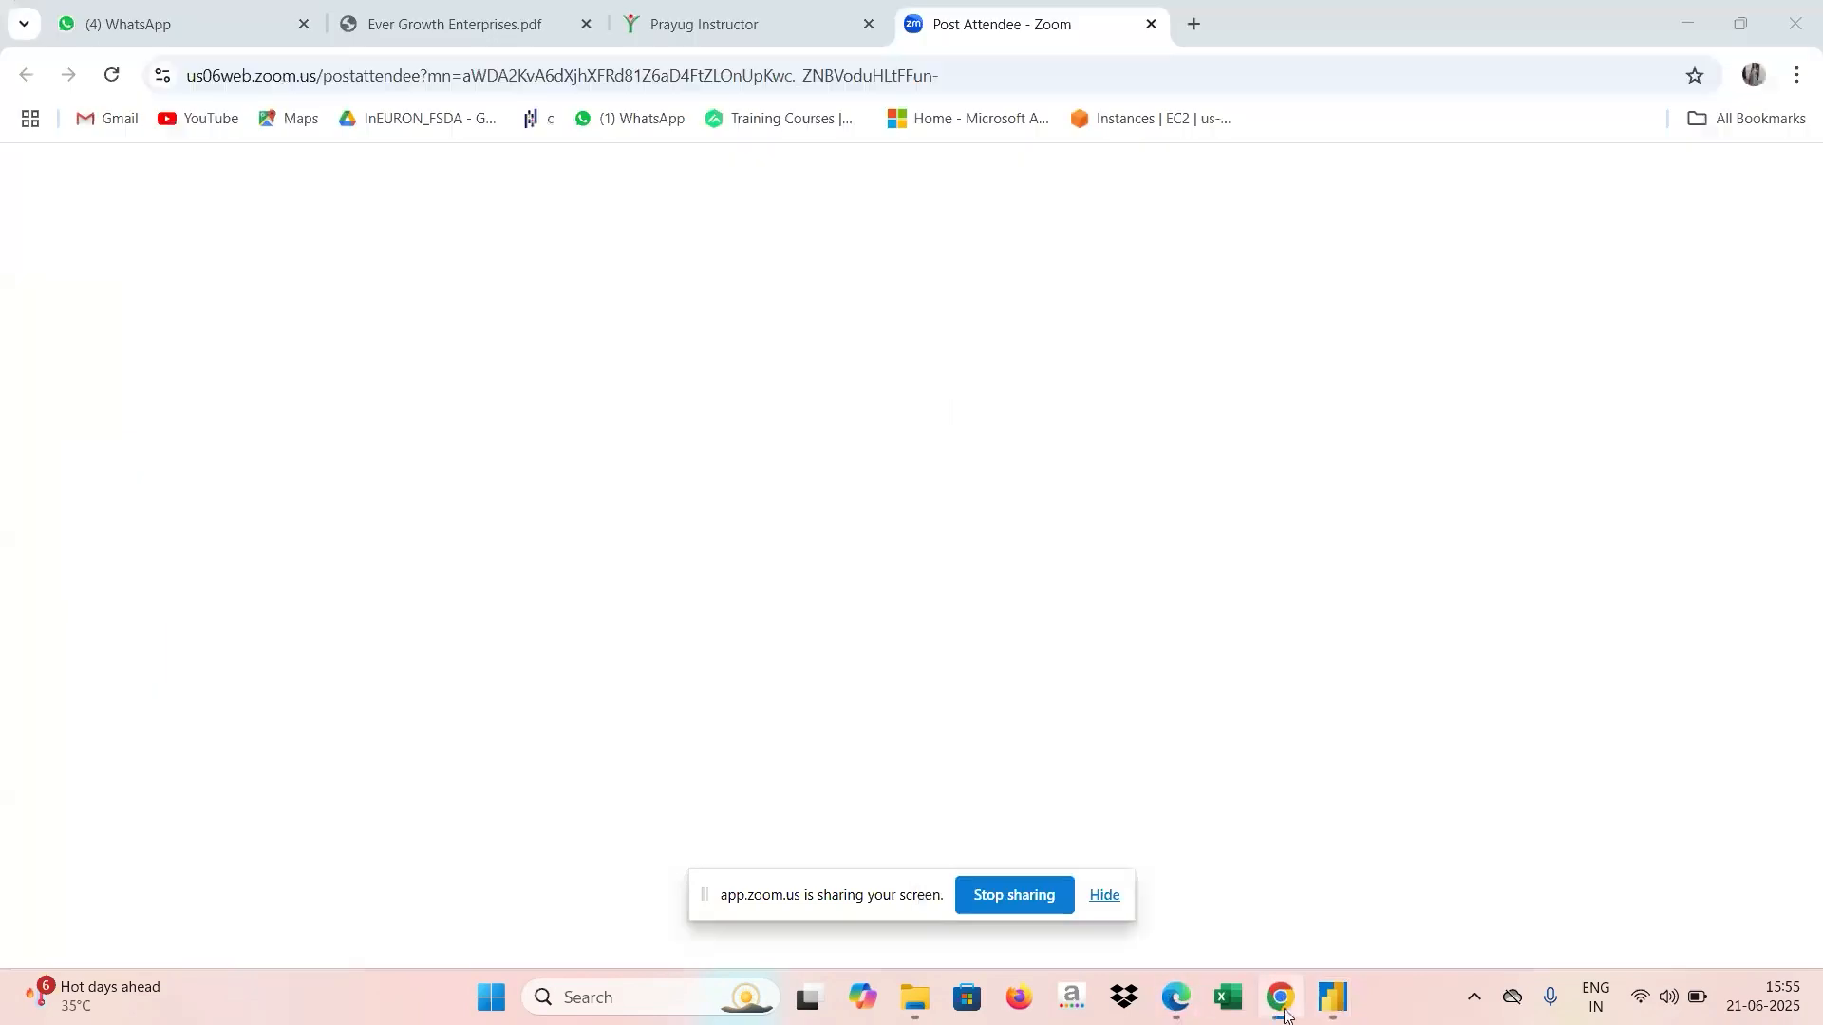
{"action": "left_click", "coordinate": [476, 21]}
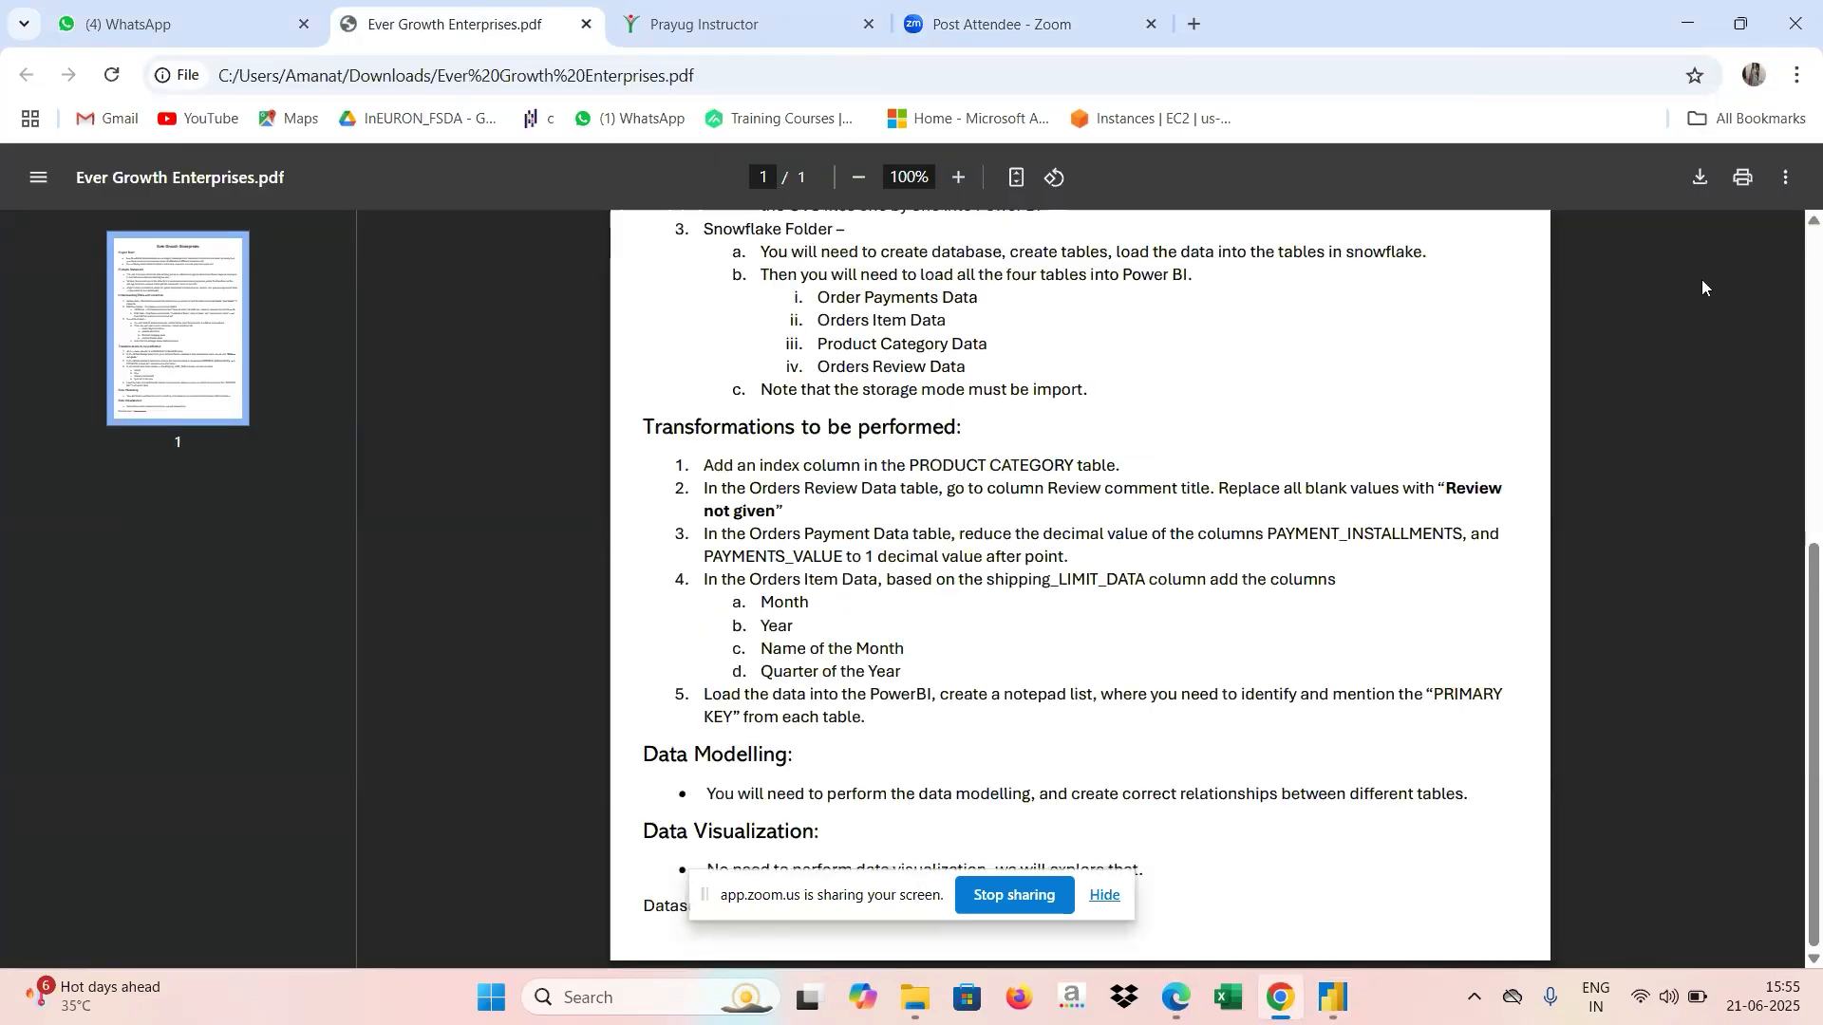
Read through the Ever Growth Enterprises project brief, covering the problem statement, data locations, required transformations, data modelling and visualization sections.
{"action": "left_click", "coordinate": [1814, 239]}
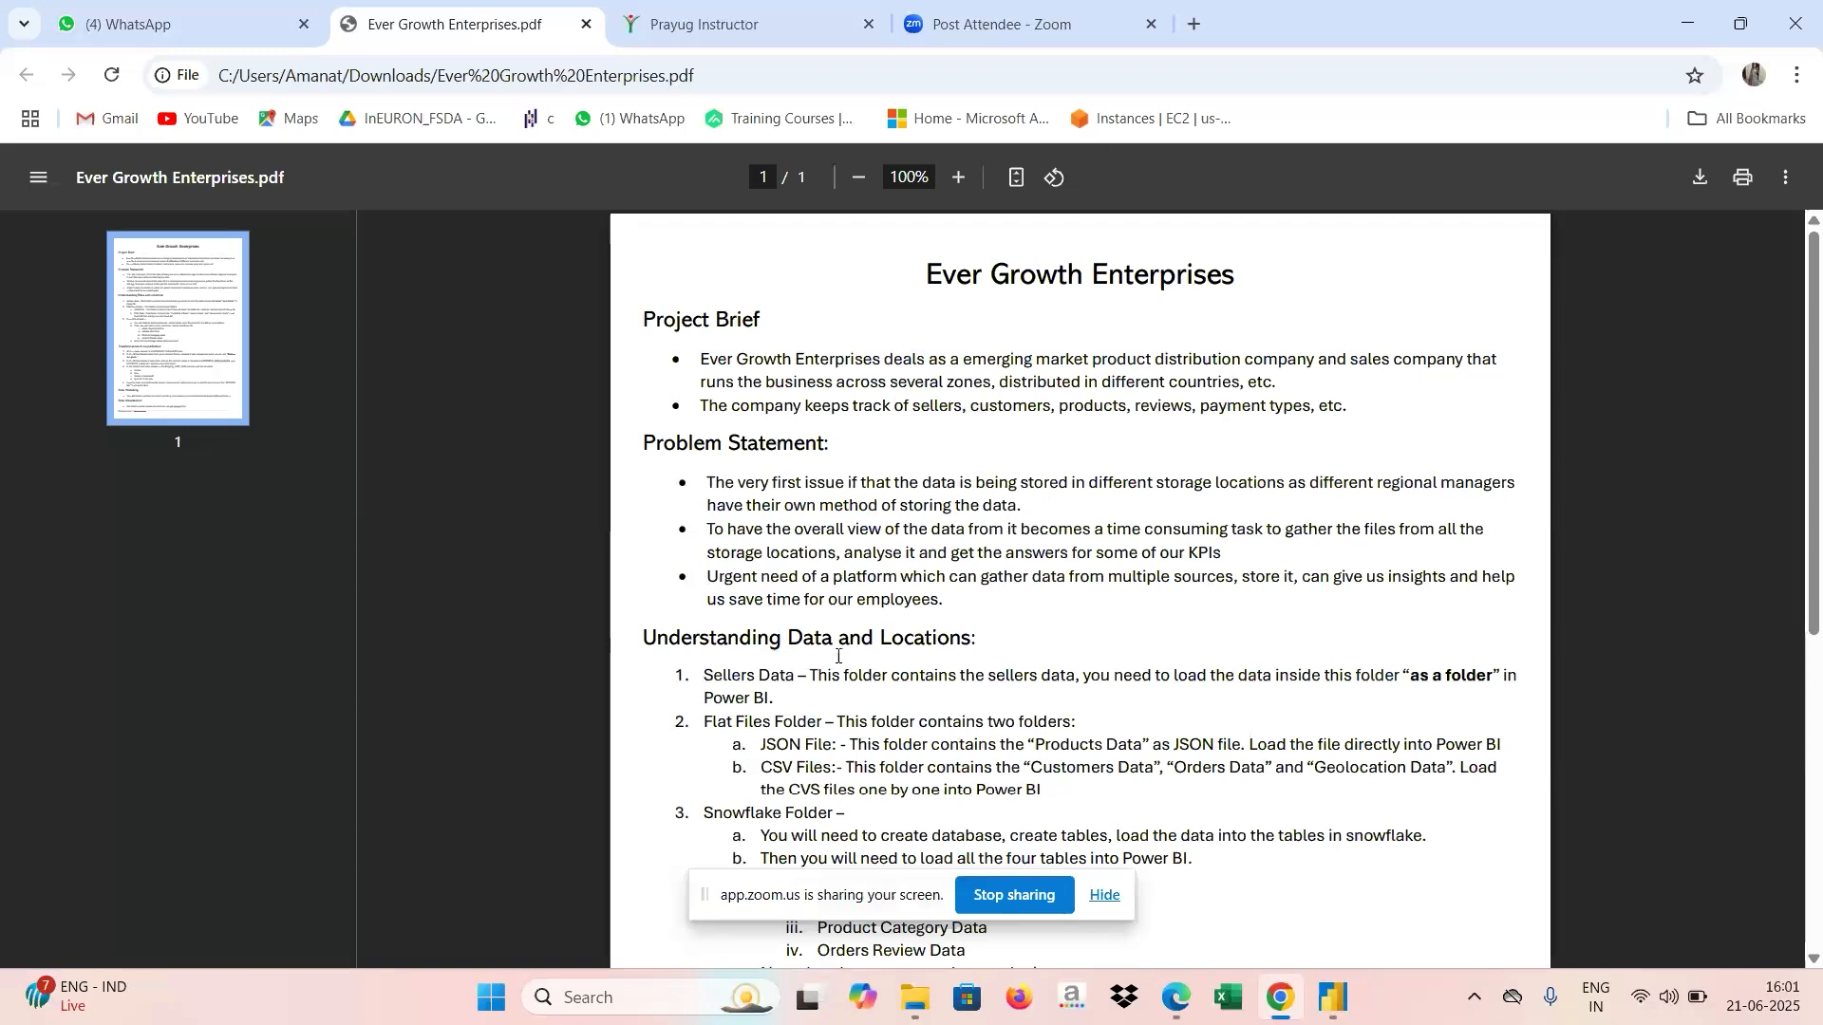
{"action": "scroll", "coordinate": [936, 680], "scroll_direction": "down", "scroll_amount": 2}
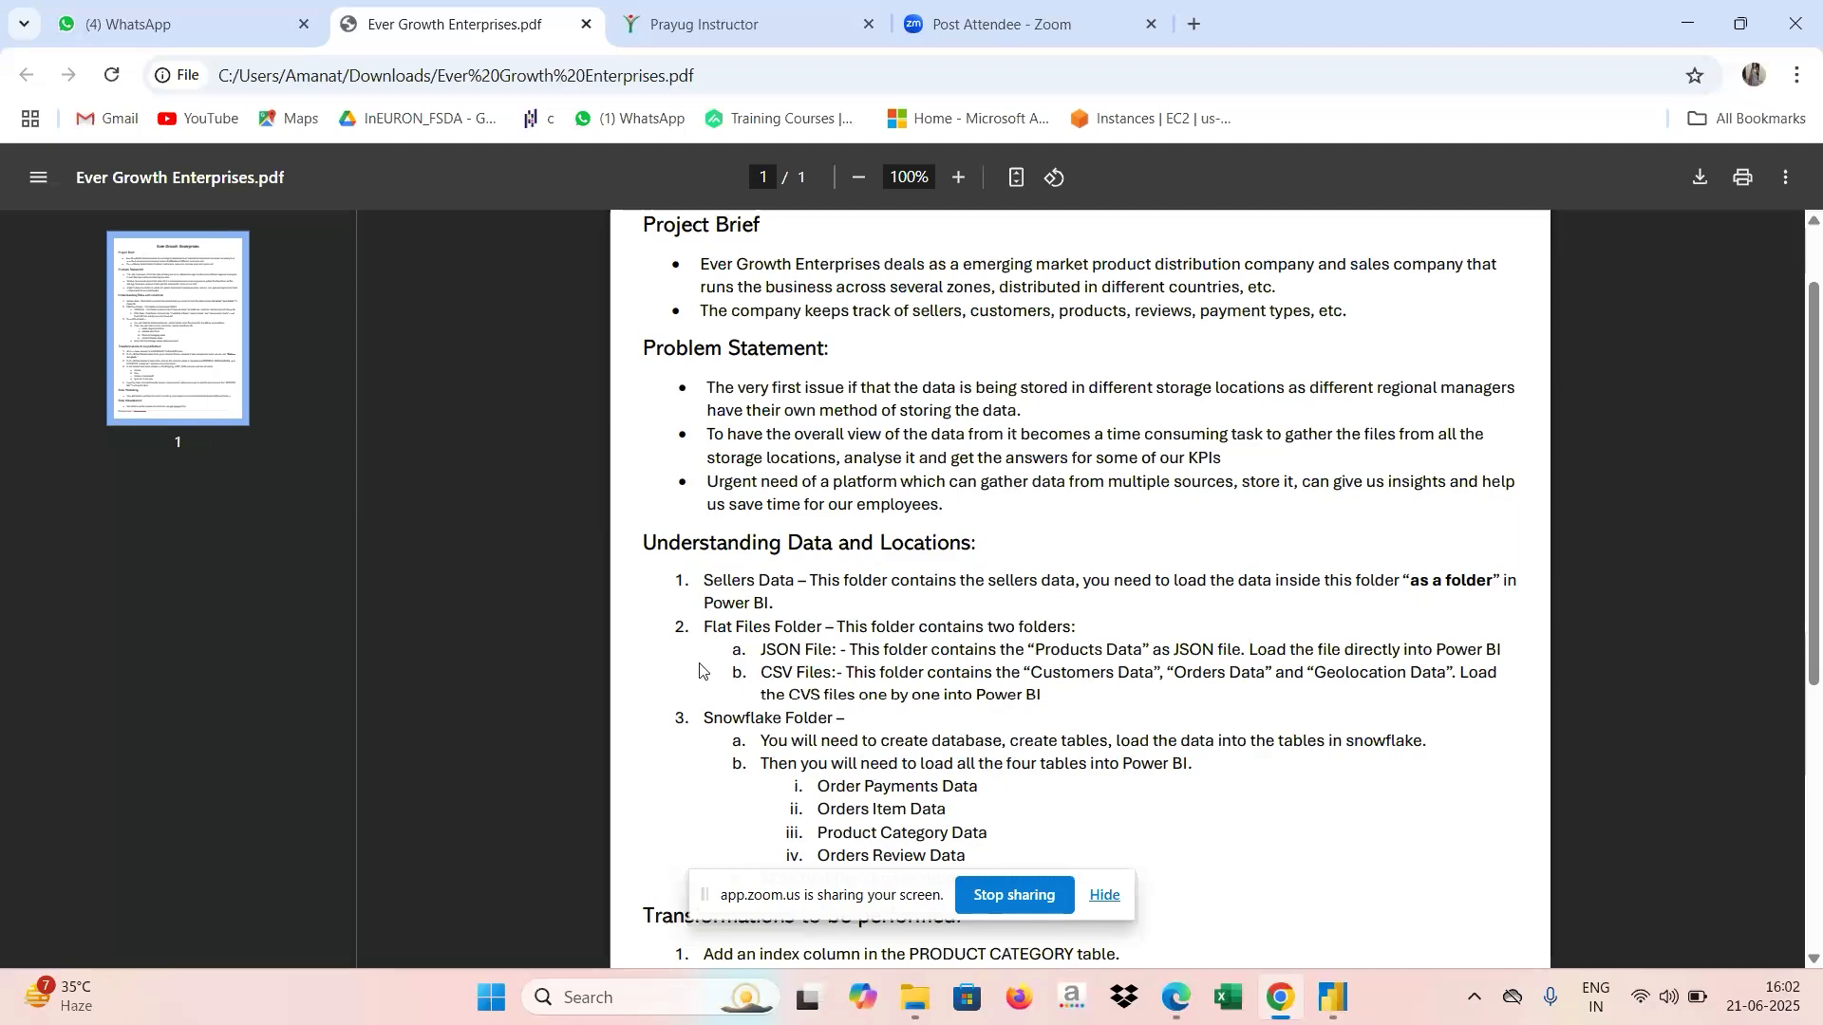
{"action": "scroll", "coordinate": [735, 649], "scroll_direction": "down", "scroll_amount": 1}
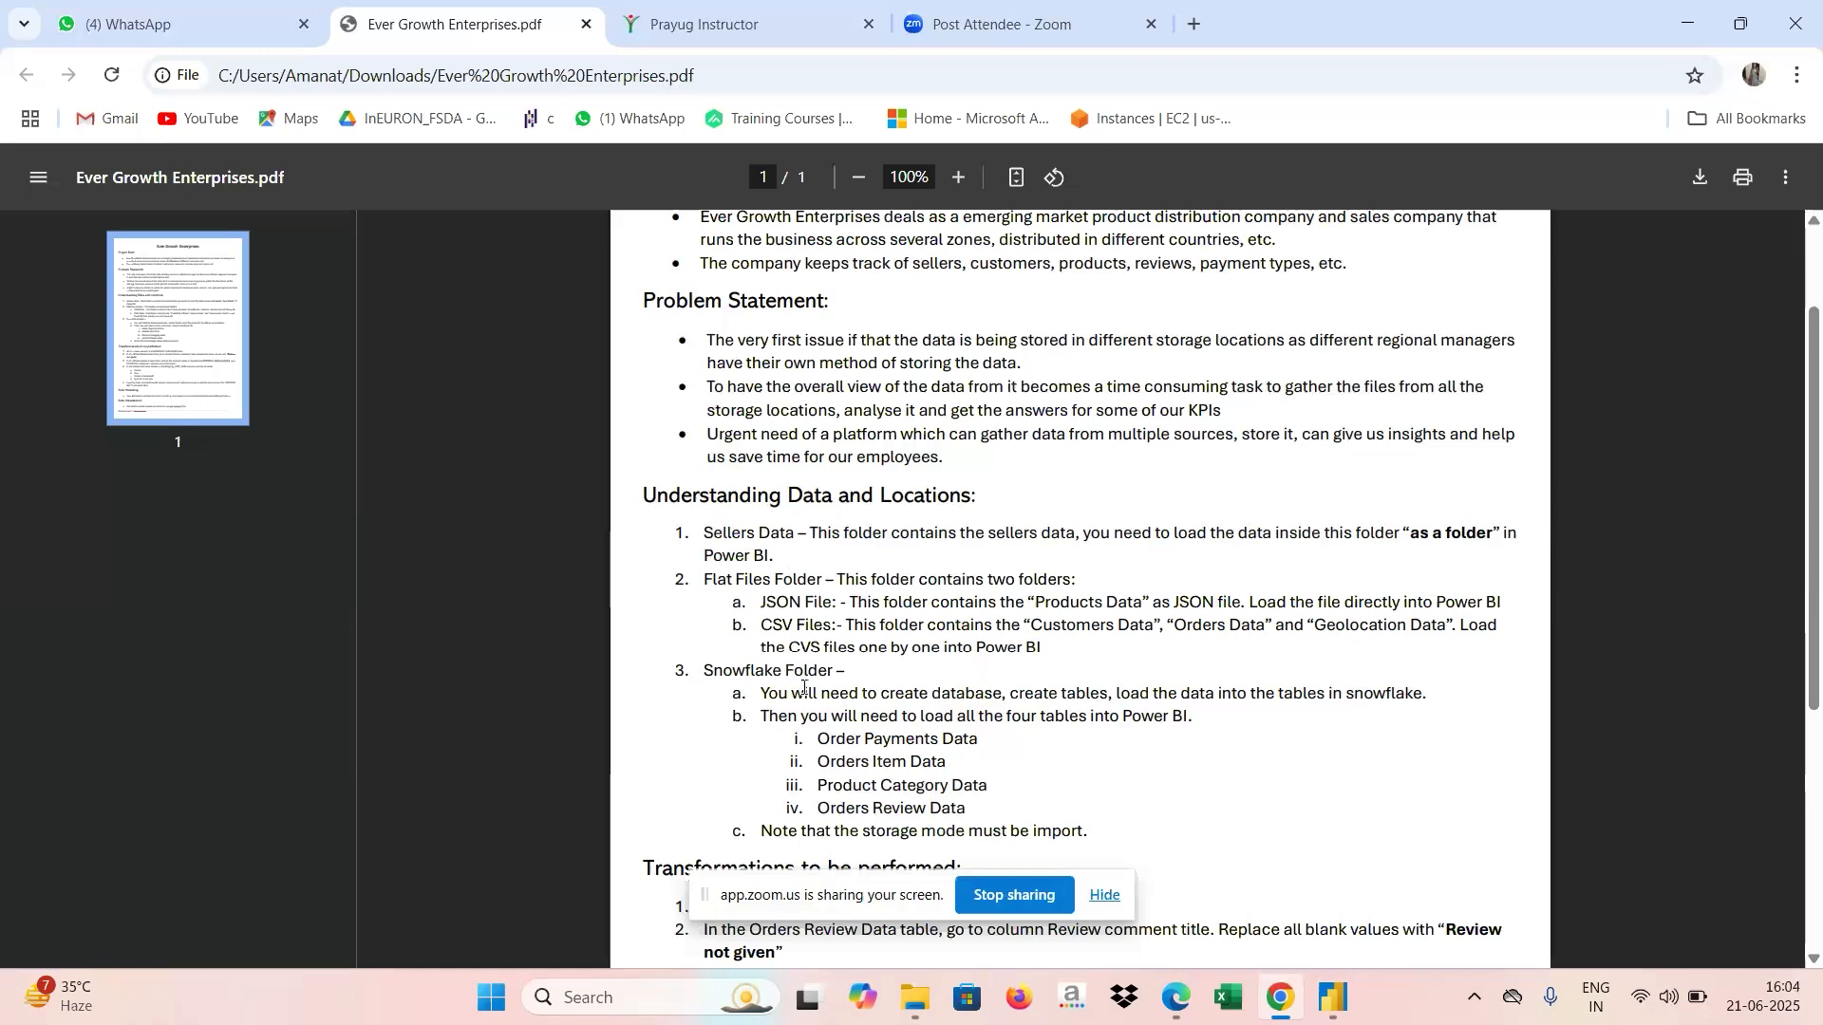
{"action": "scroll", "coordinate": [803, 686], "scroll_direction": "down", "scroll_amount": 3}
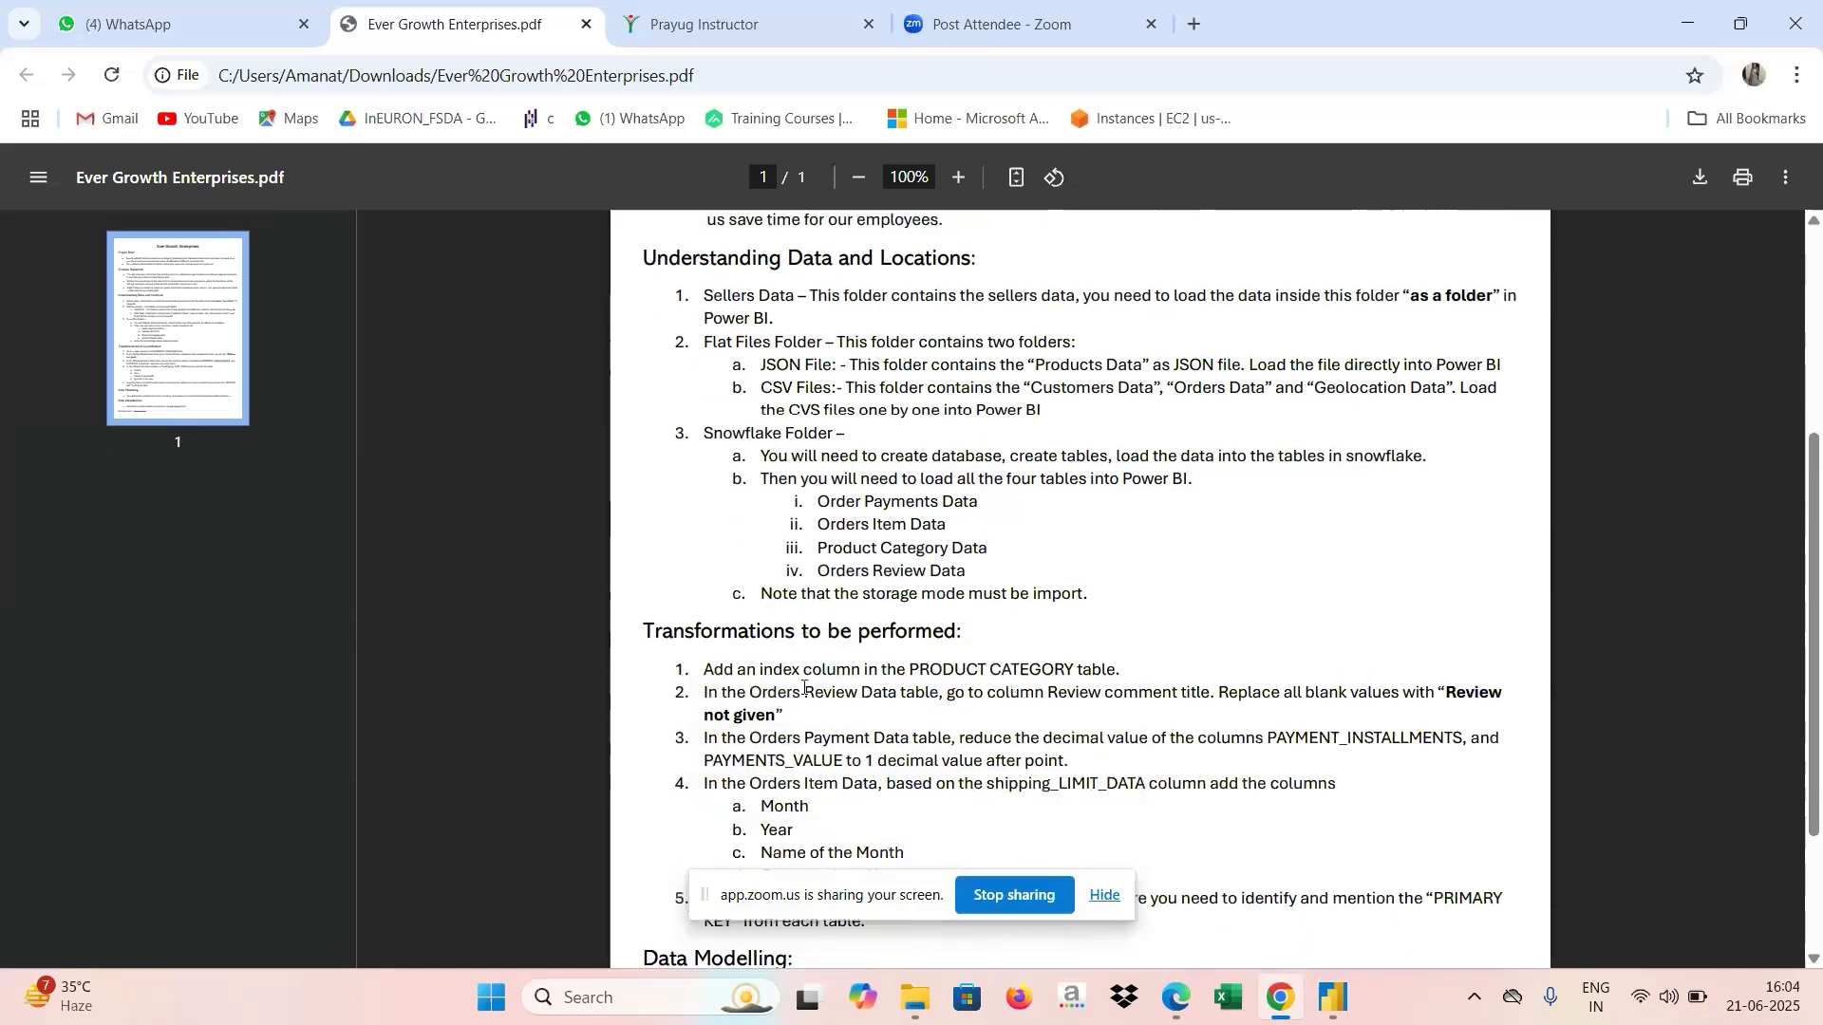
{"action": "scroll", "coordinate": [803, 687], "scroll_direction": "down", "scroll_amount": 1}
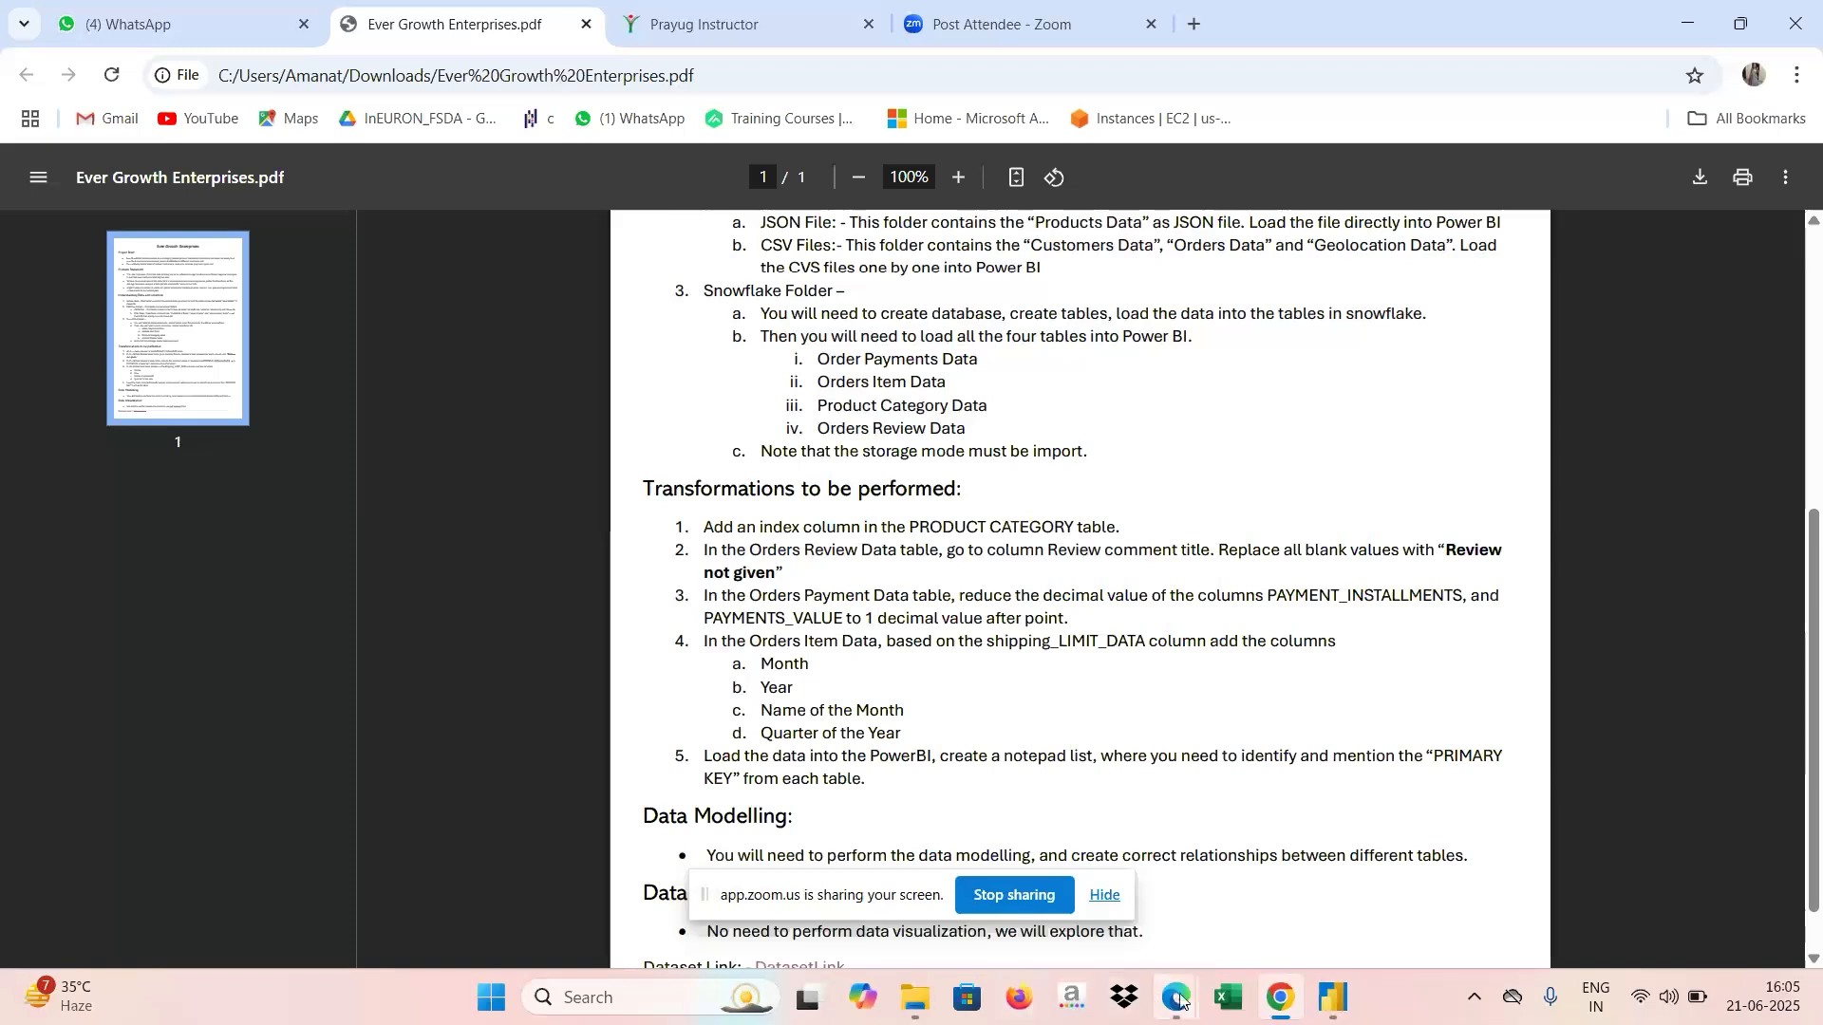
{"action": "mouse_move", "coordinate": [1188, 999]}
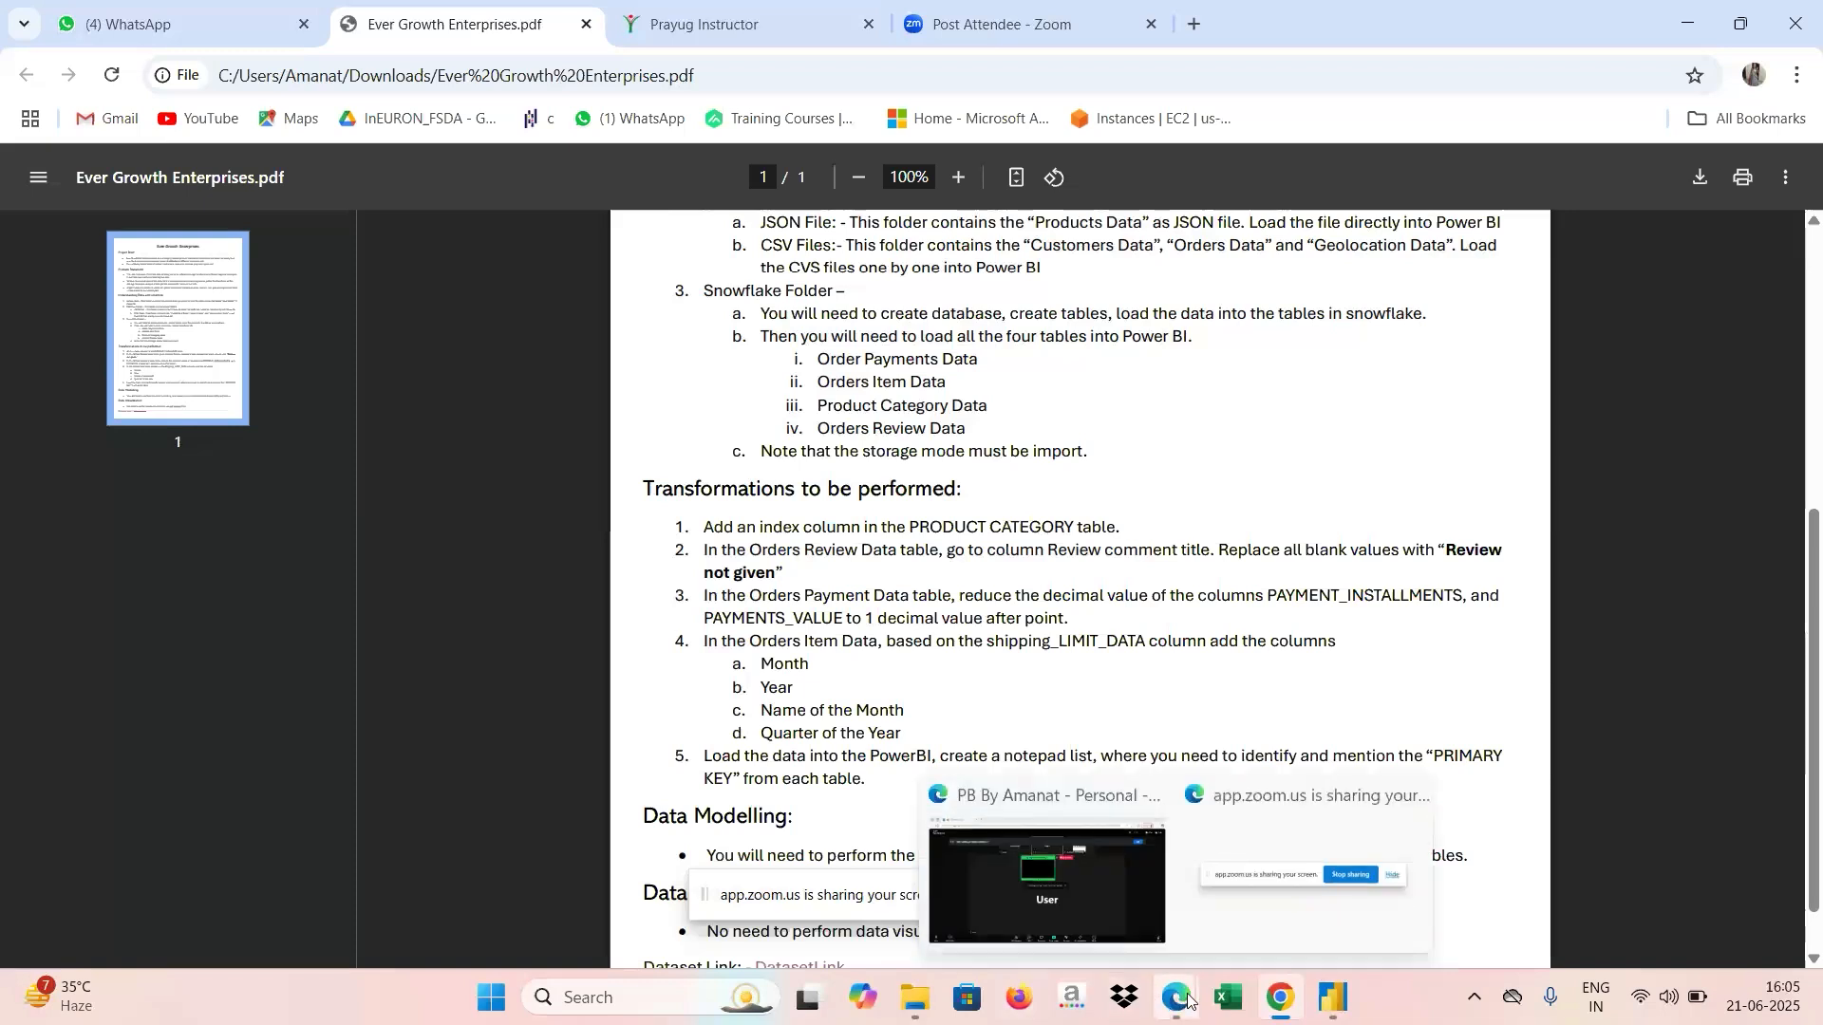
{"action": "mouse_move", "coordinate": [1094, 843]}
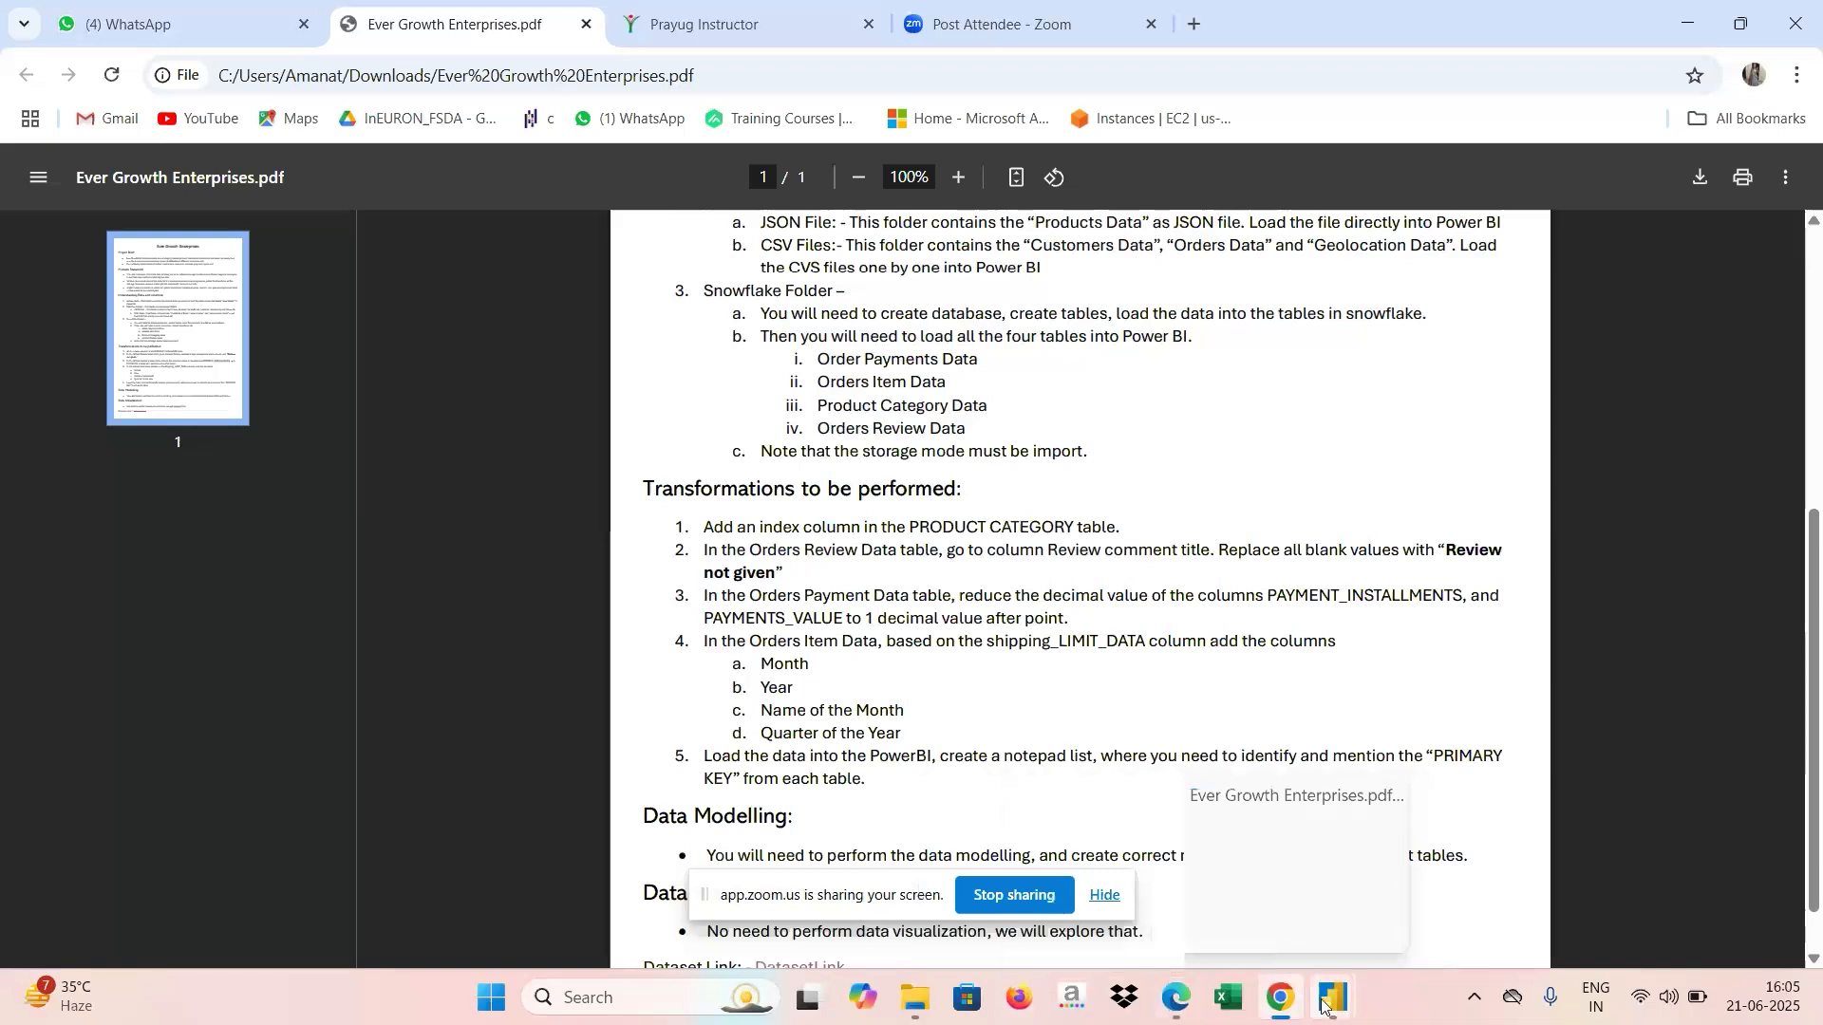
{"action": "mouse_move", "coordinate": [1325, 1005]}
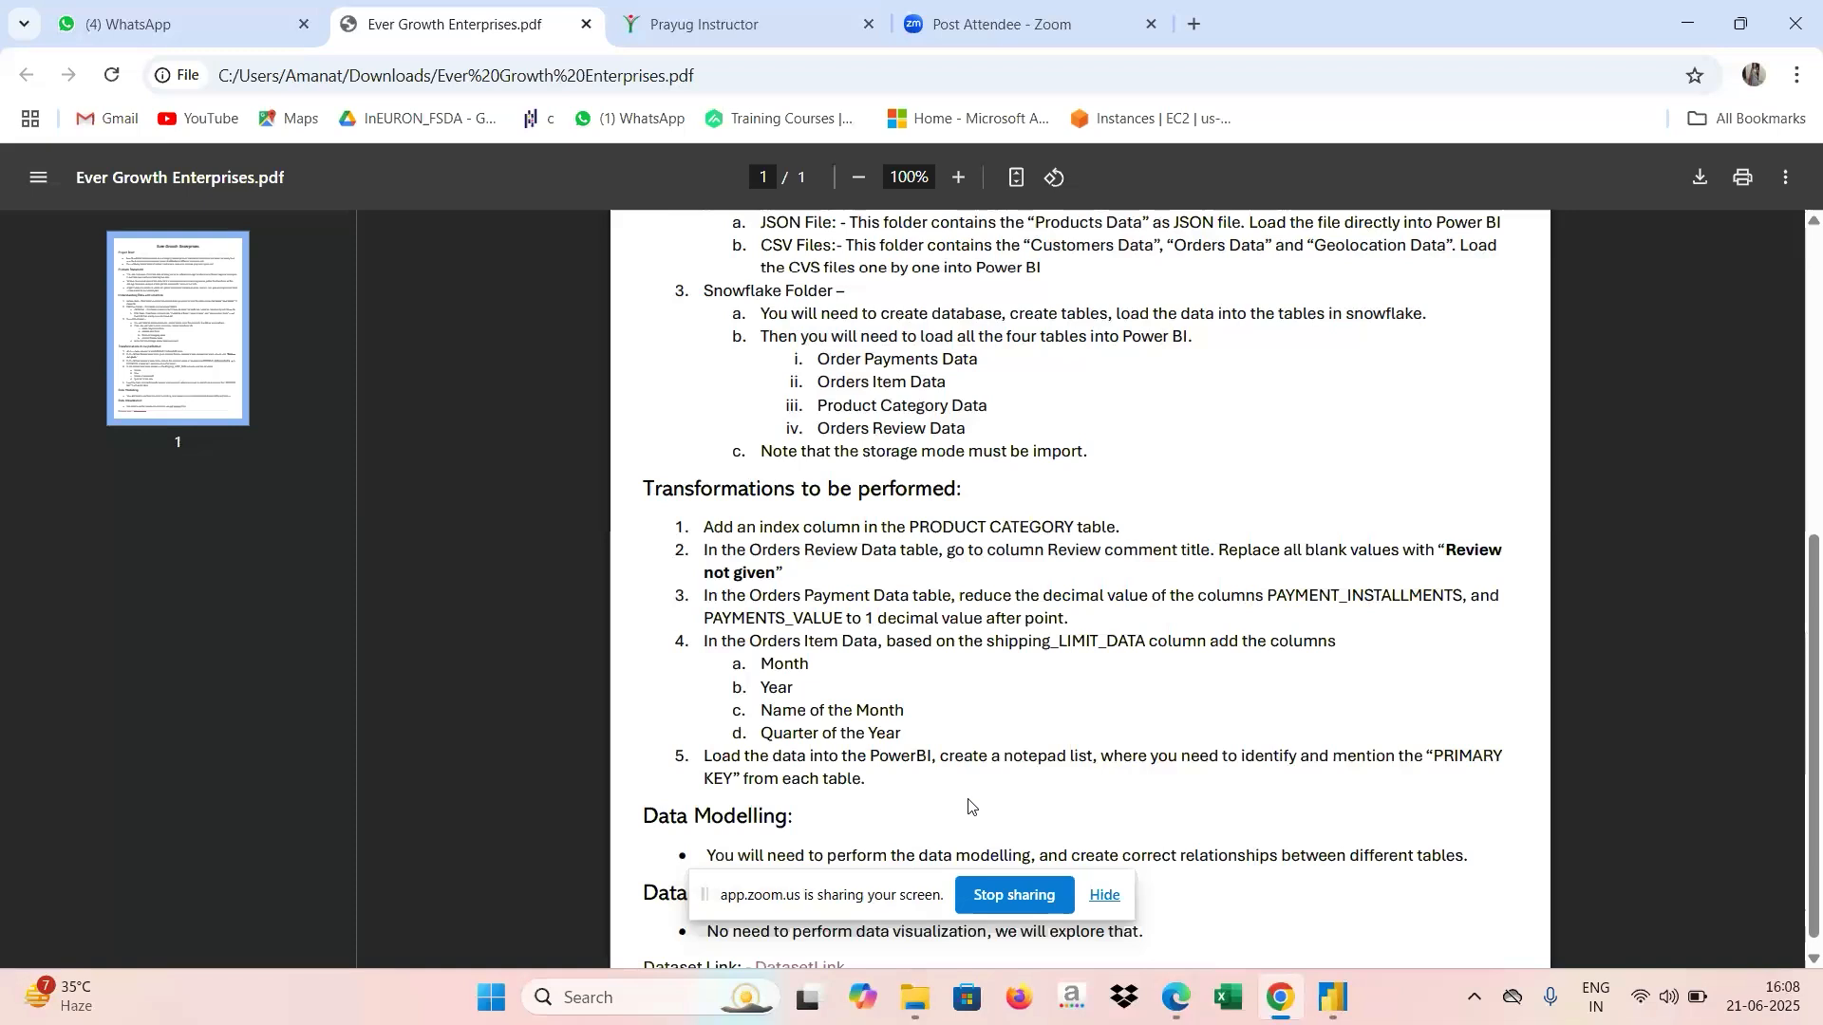
{"action": "scroll", "coordinate": [969, 807], "scroll_direction": "down", "scroll_amount": 1}
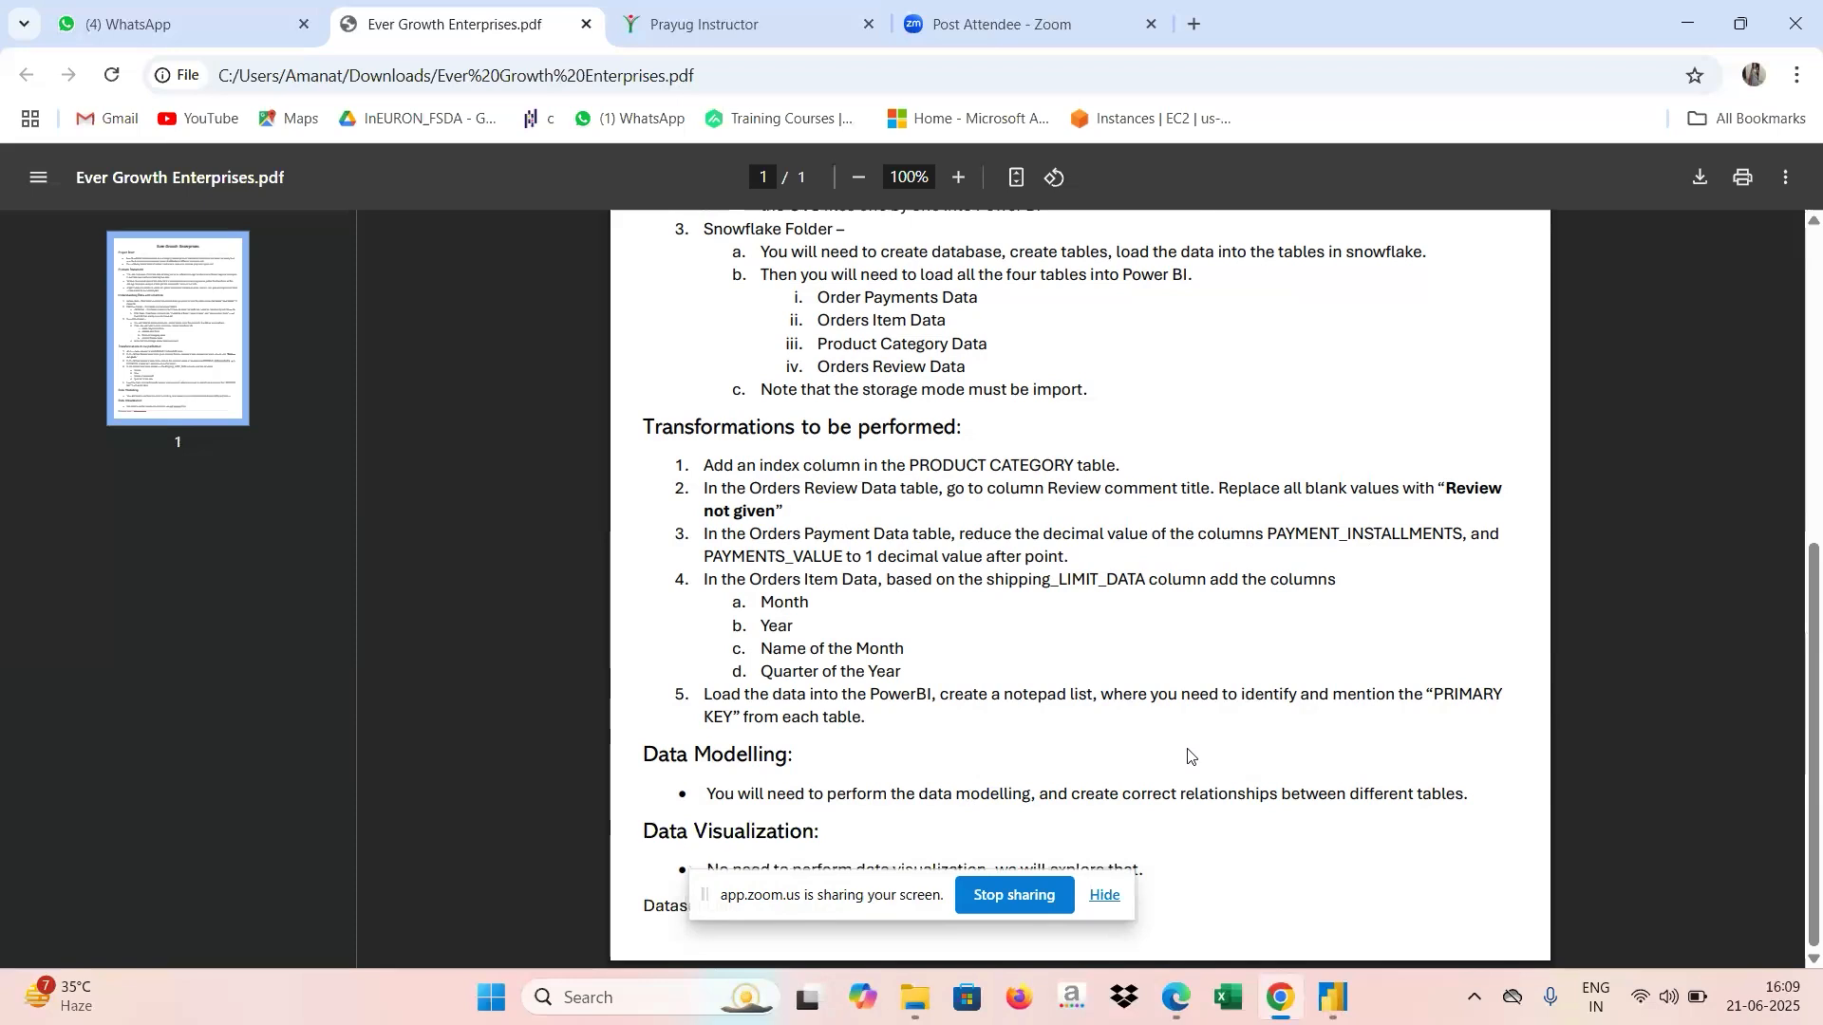
{"action": "left_click", "coordinate": [1813, 446]}
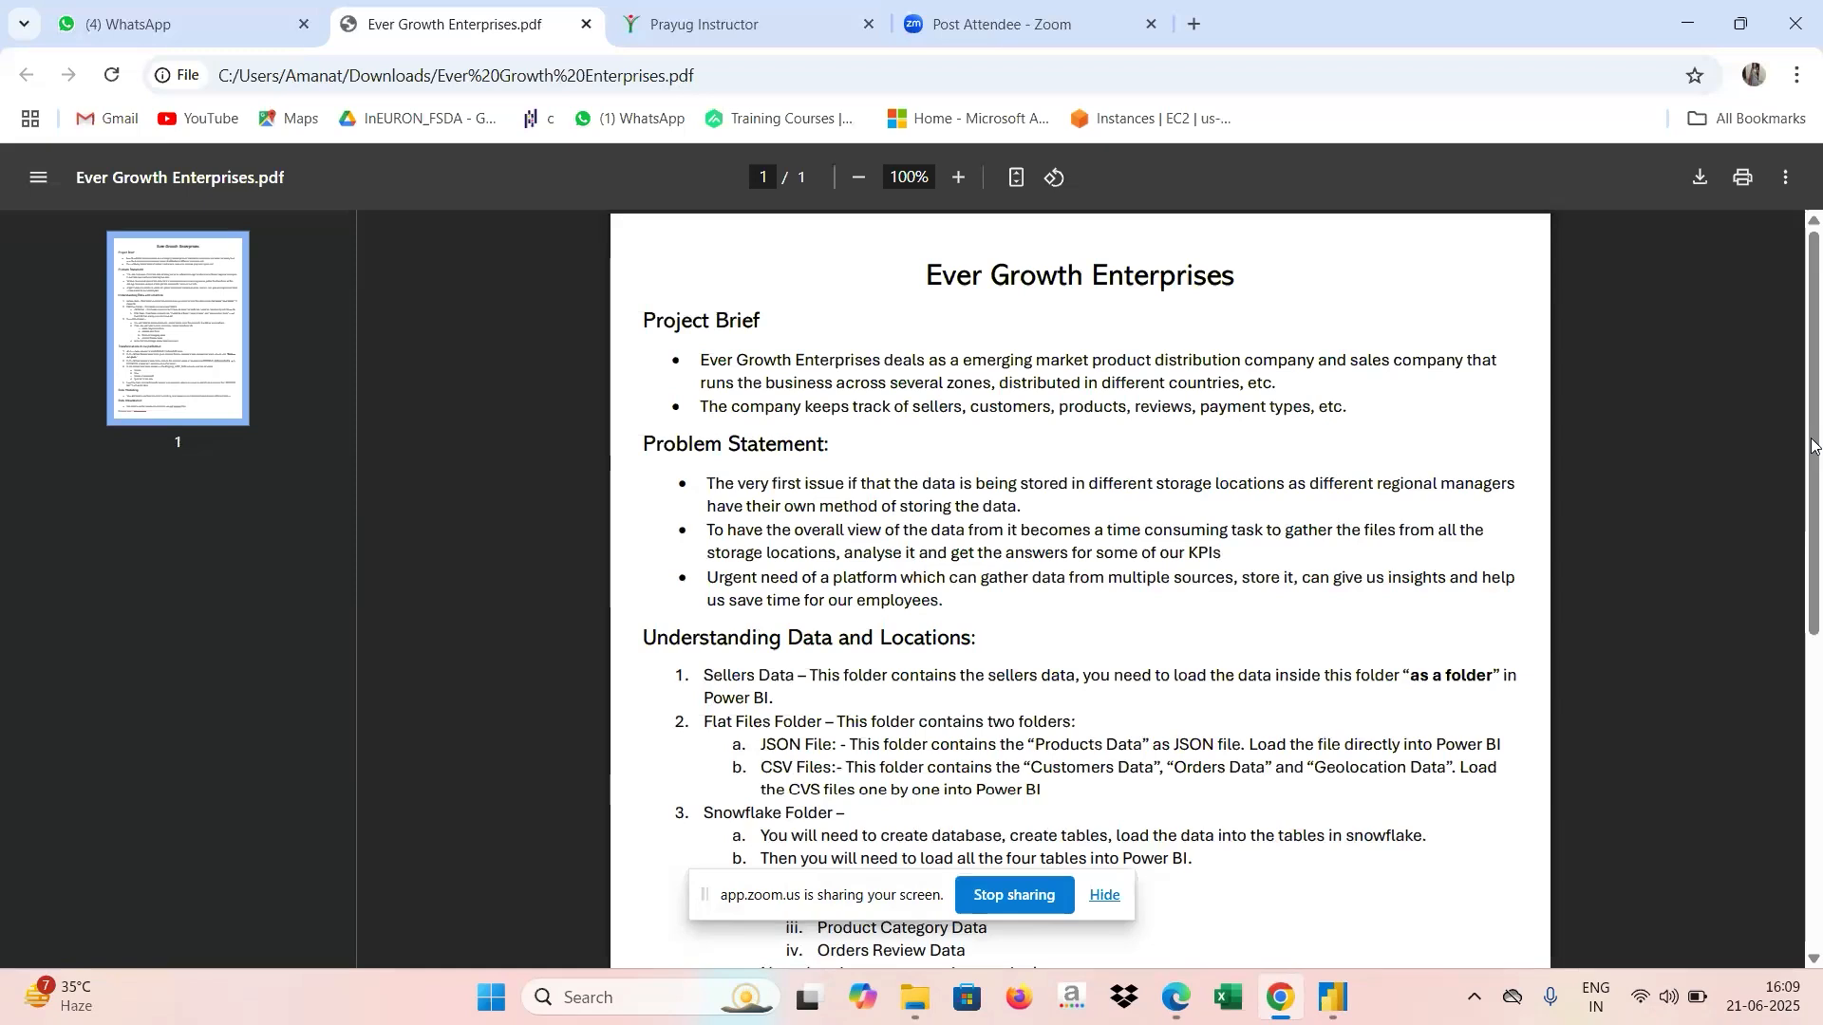
{"action": "left_click", "coordinate": [1817, 847]}
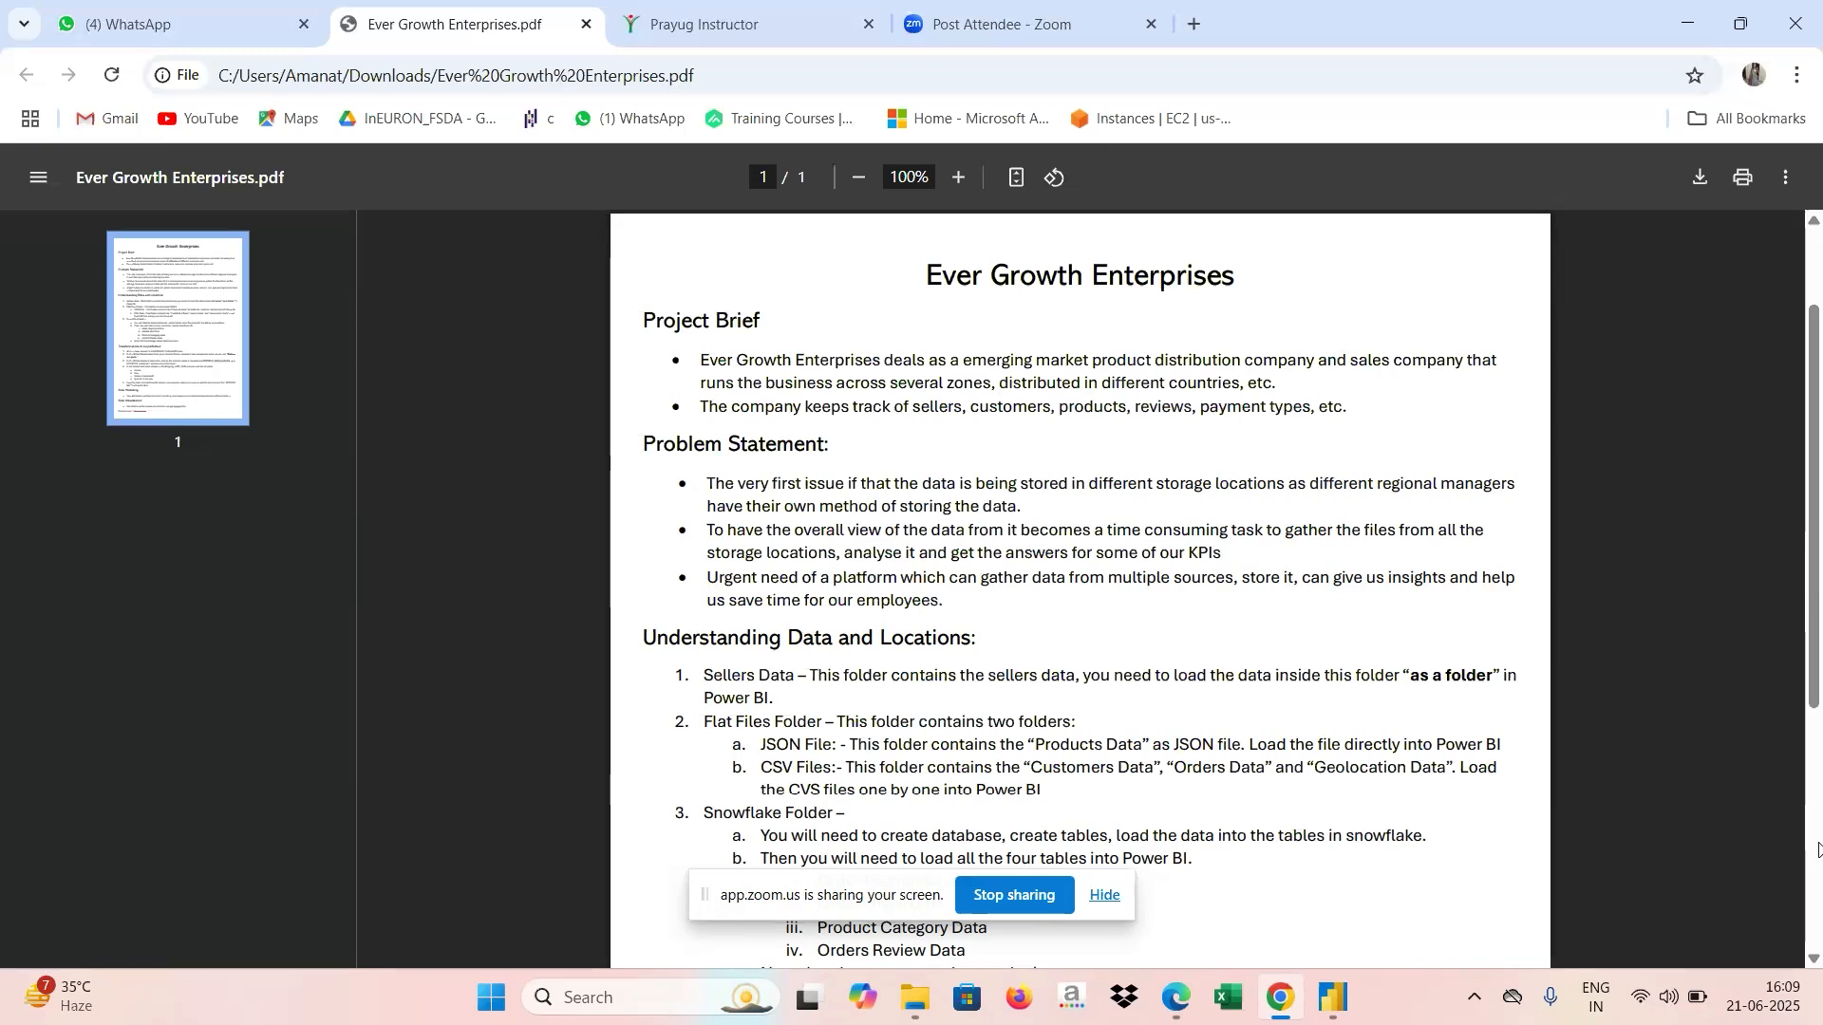
{"action": "left_click", "coordinate": [1818, 848]}
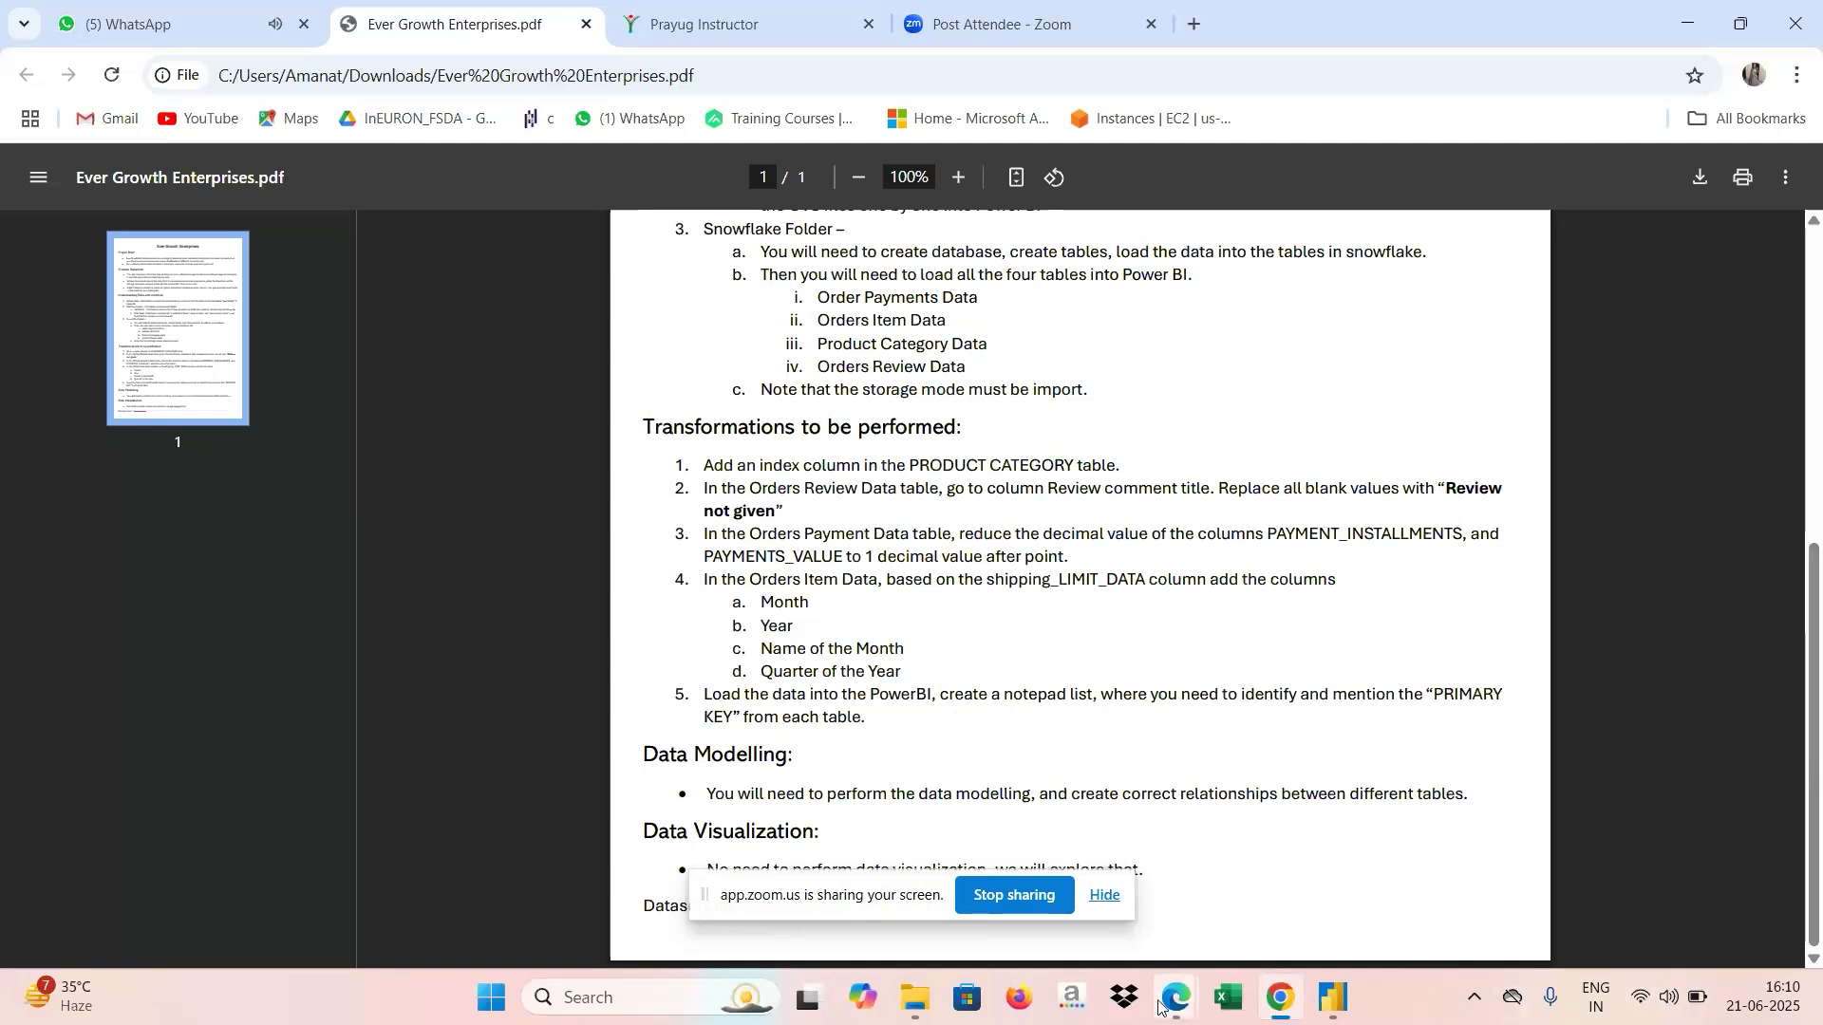
Switch to the Zoom meeting window in Microsoft Edge.
{"action": "mouse_move", "coordinate": [1159, 1004]}
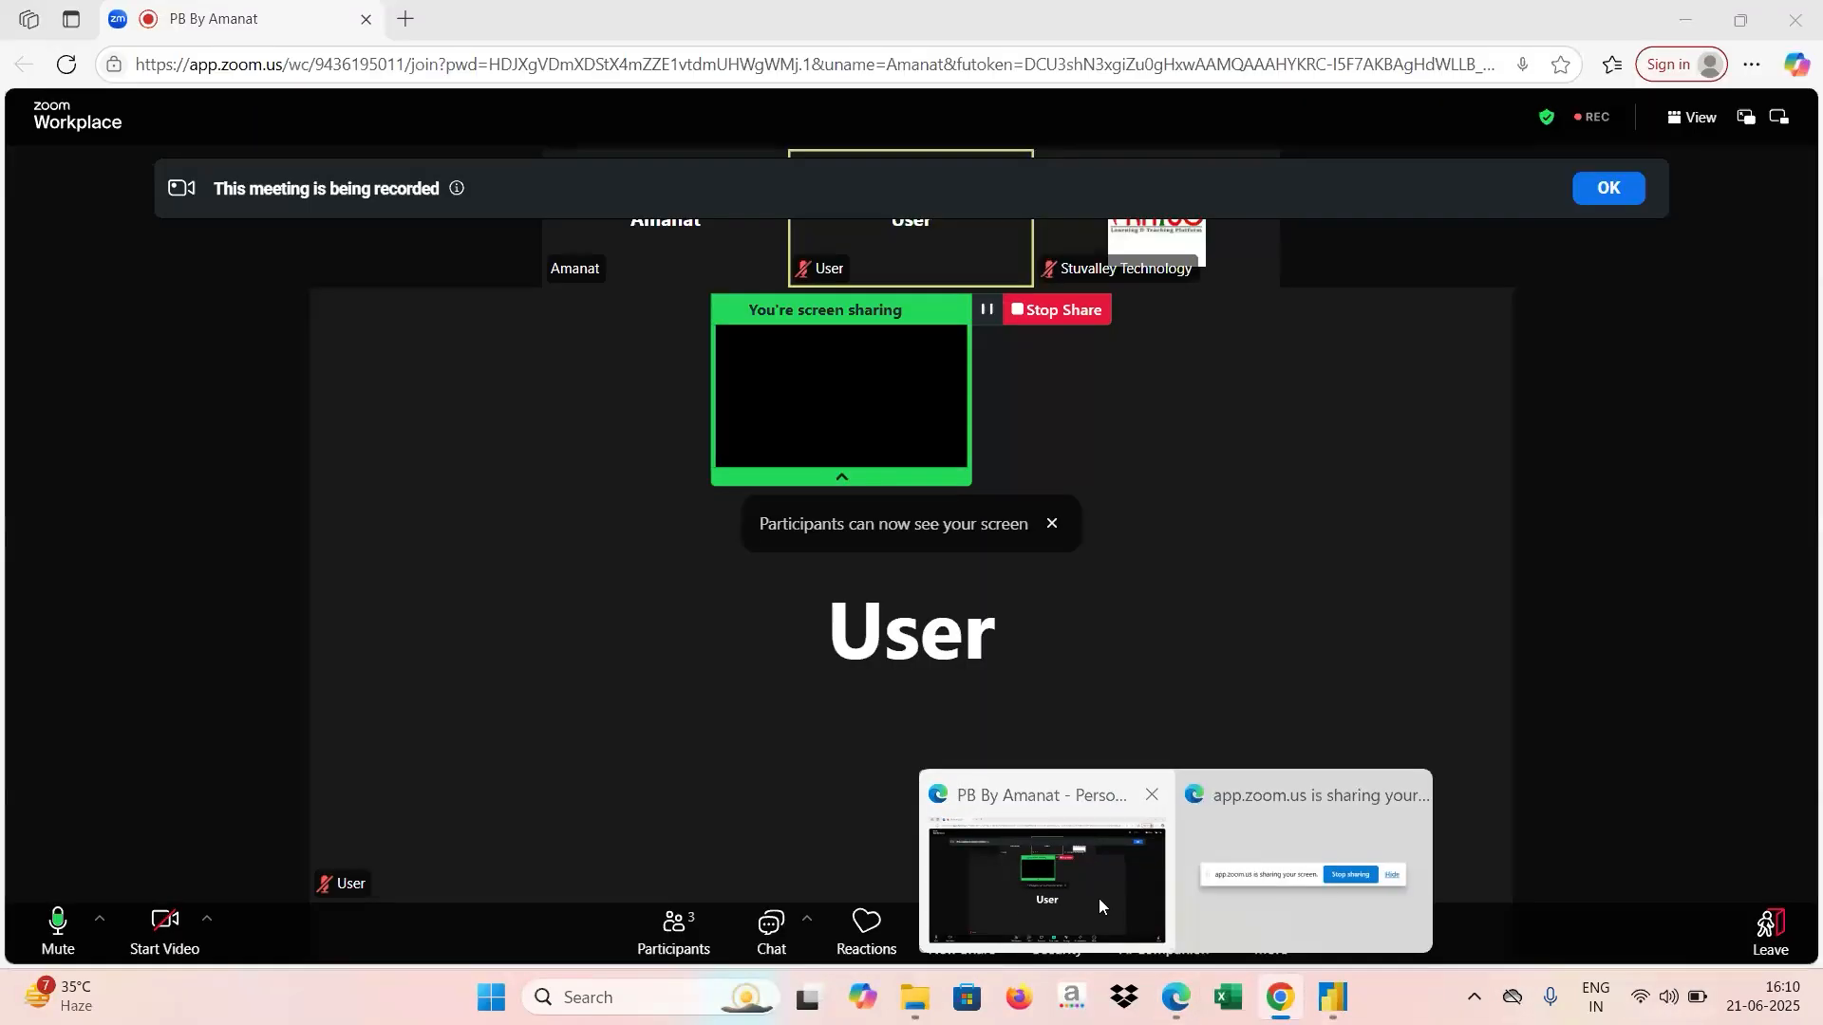
{"action": "left_click", "coordinate": [1098, 898]}
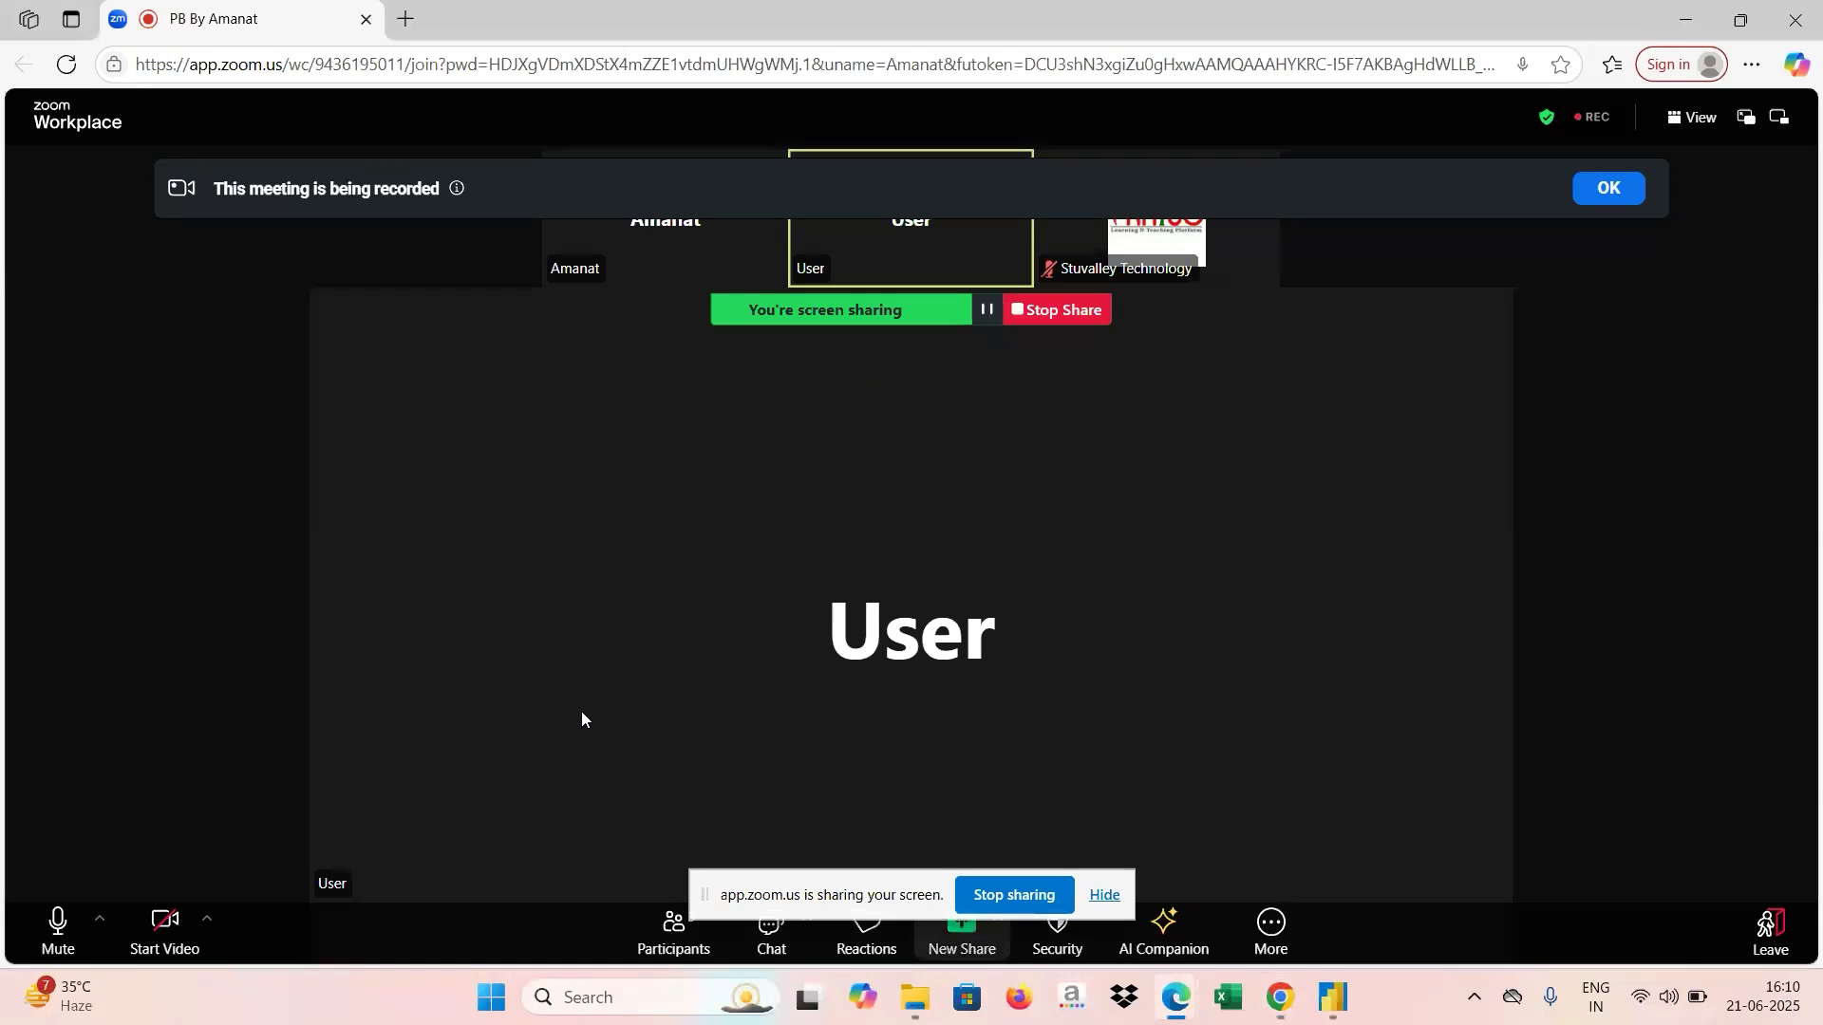